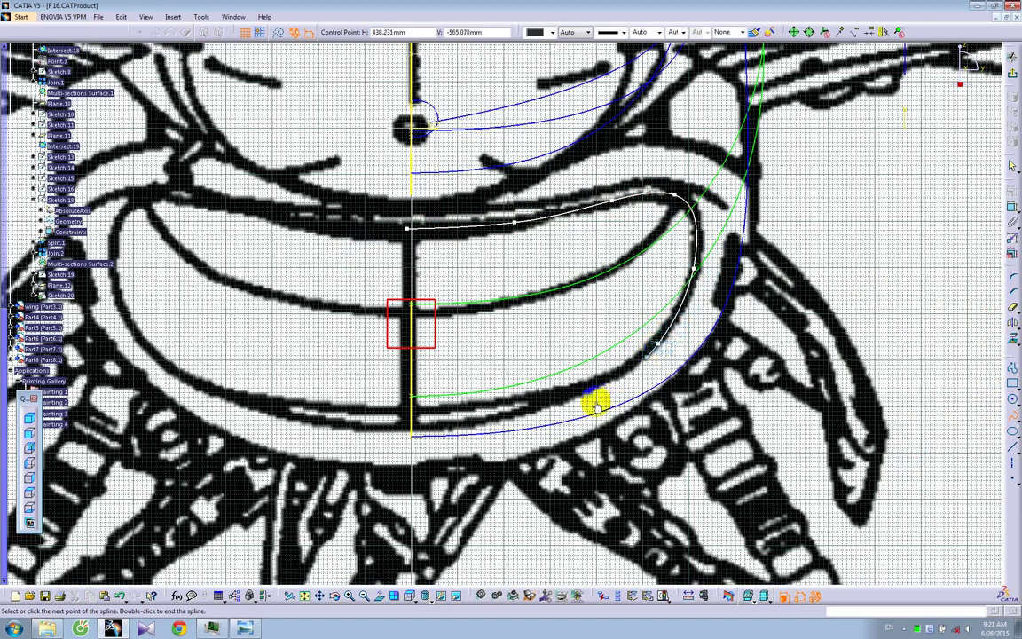
# Finish the spline tracing the lower air intake outline on the front-view blueprint and exit the sketch
pyautogui.click(540, 406)
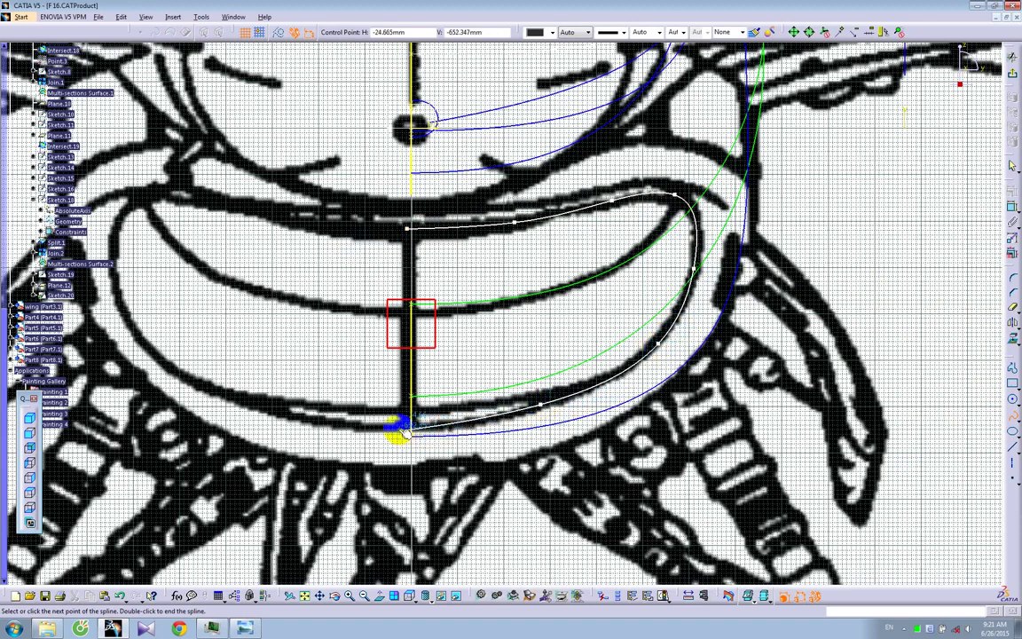
pyautogui.doubleClick(538, 408)
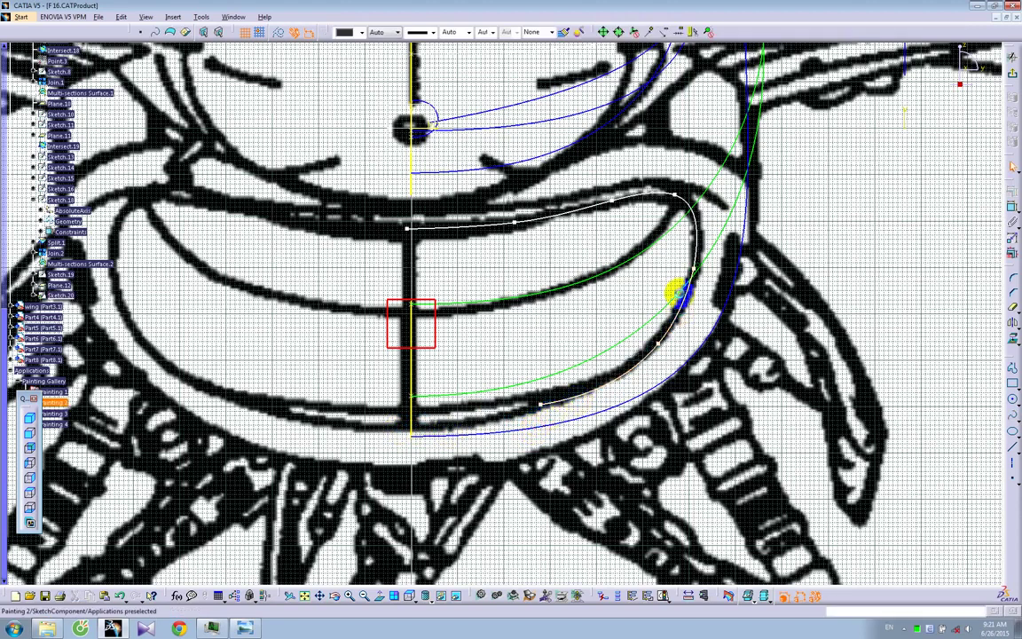
pyautogui.click(1012, 73)
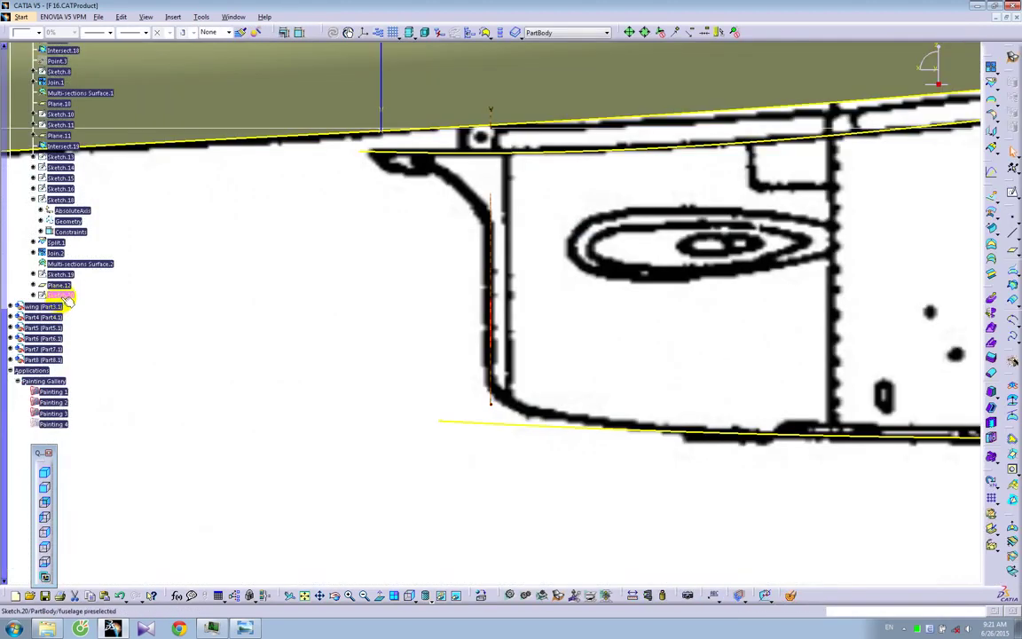
# Delete Sketch.20 from the fuselage part
pyautogui.rightClick(65, 295)
pyautogui.click(84, 446)
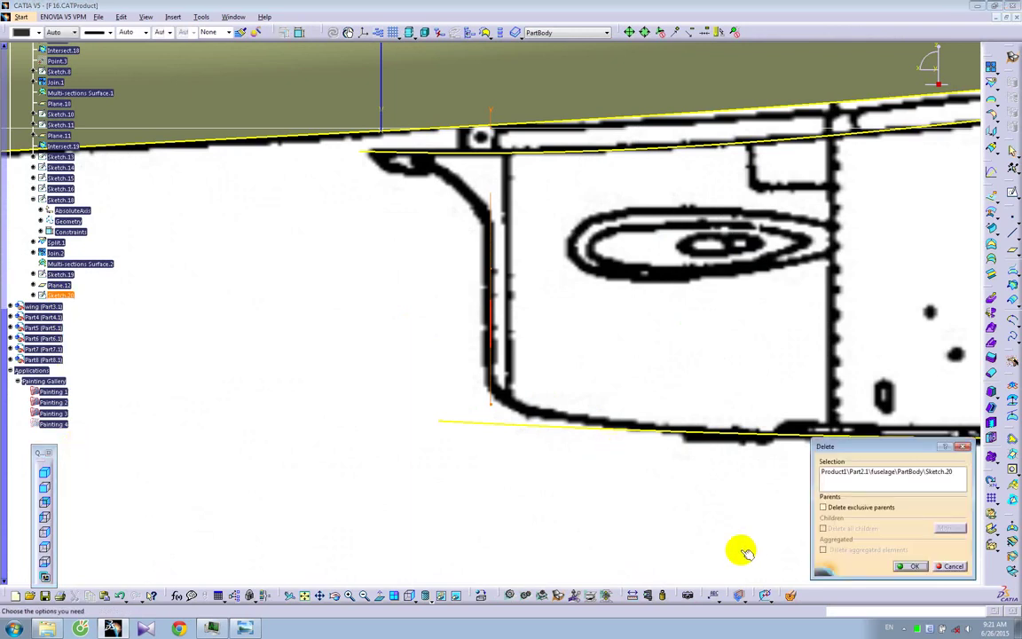
pyautogui.click(914, 566)
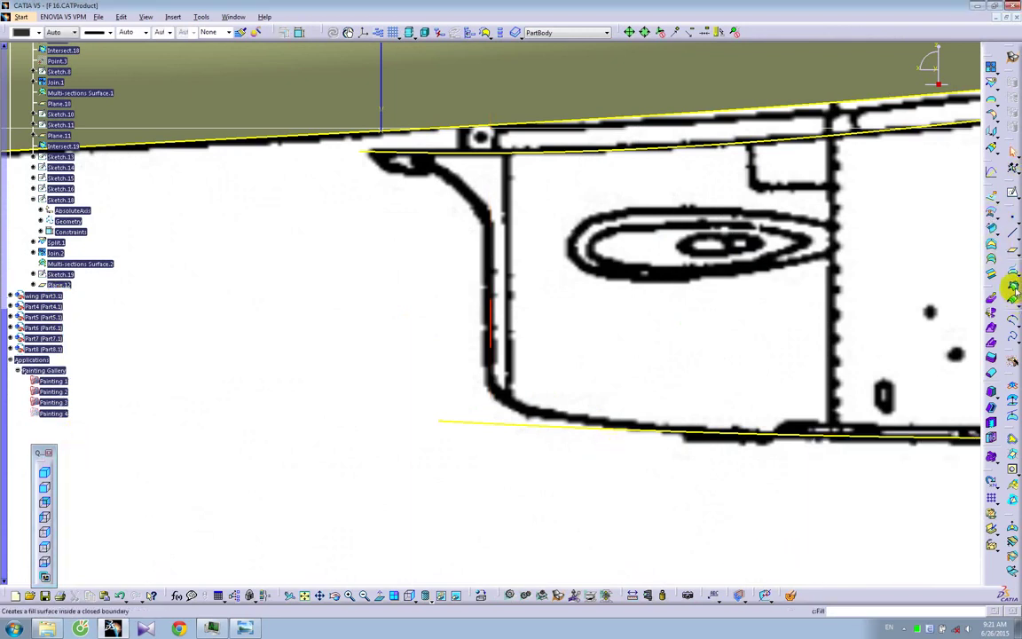
# Create an intersection between Plane.12 and the upper intake profile, Sketch.19
pyautogui.click(1012, 286)
pyautogui.click(487, 315)
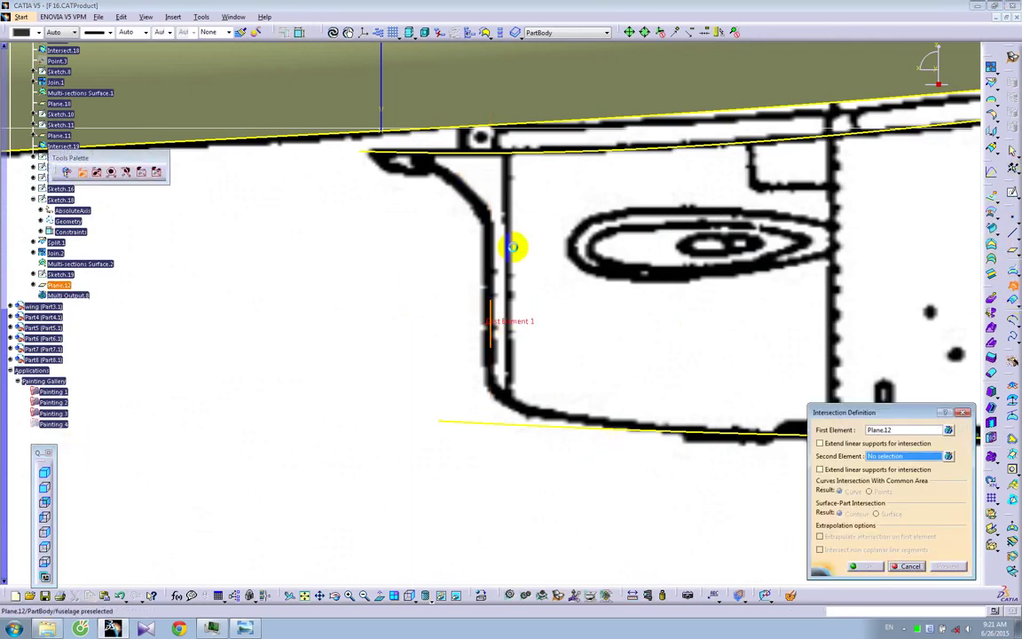
pyautogui.click(499, 152)
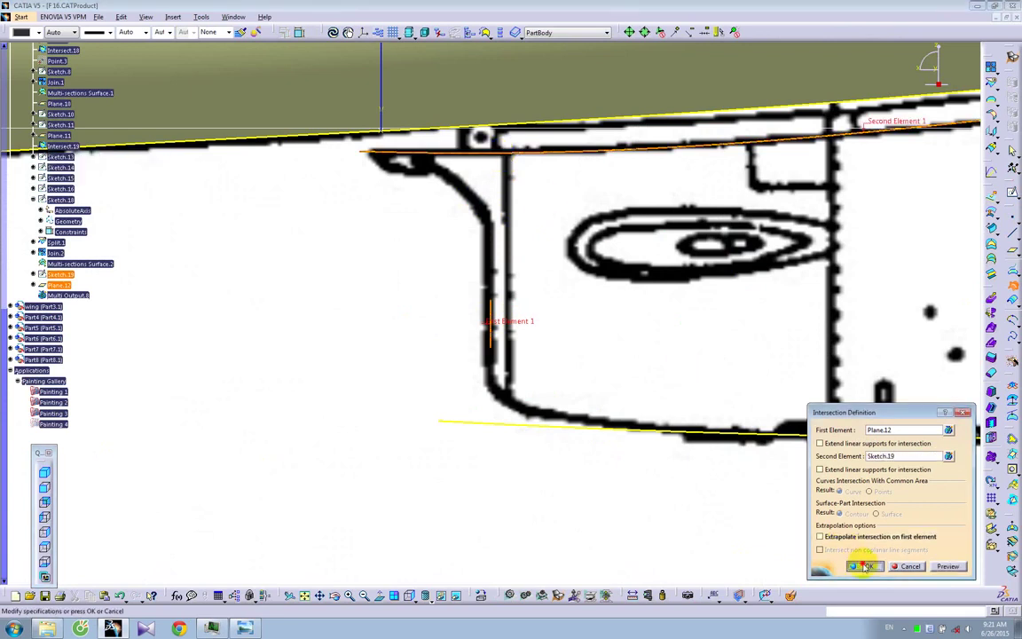
pyautogui.click(866, 566)
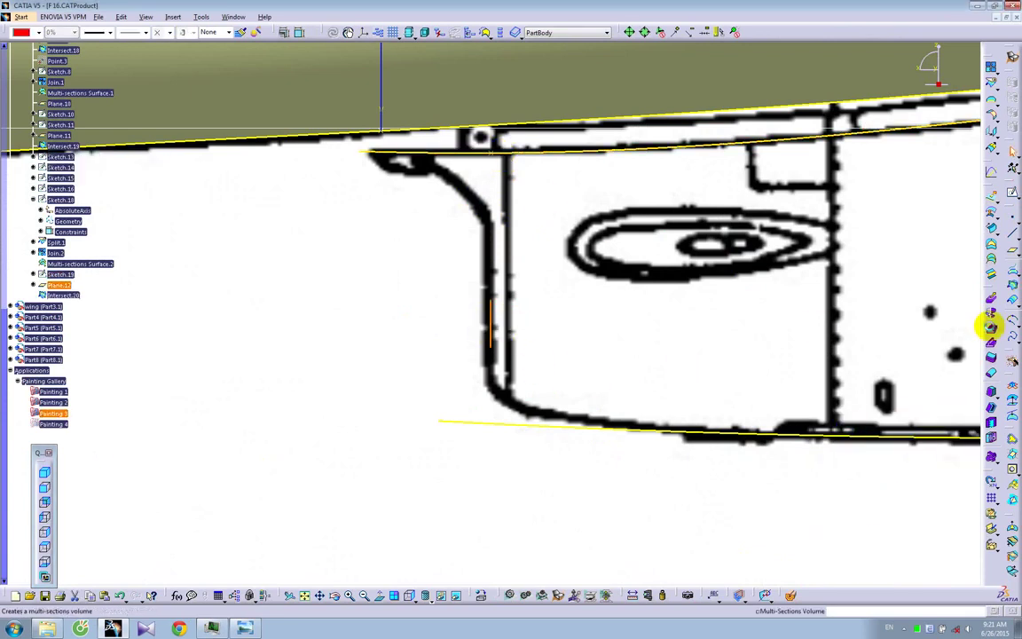
# Create an intersection between Plane.12 and the lower intake profile curve
pyautogui.click(986, 307)
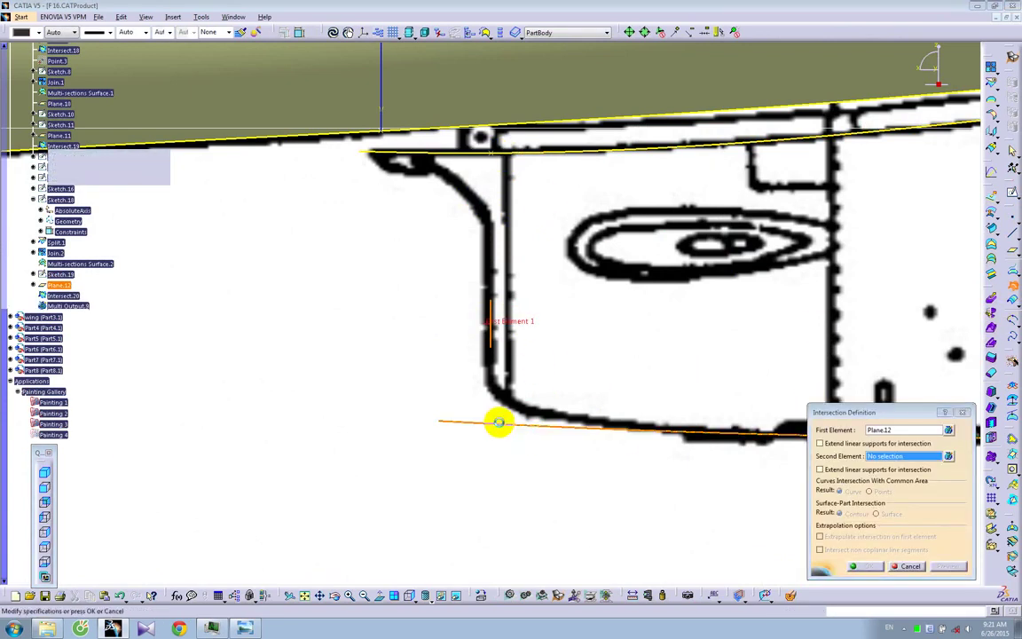
pyautogui.click(499, 423)
pyautogui.click(867, 566)
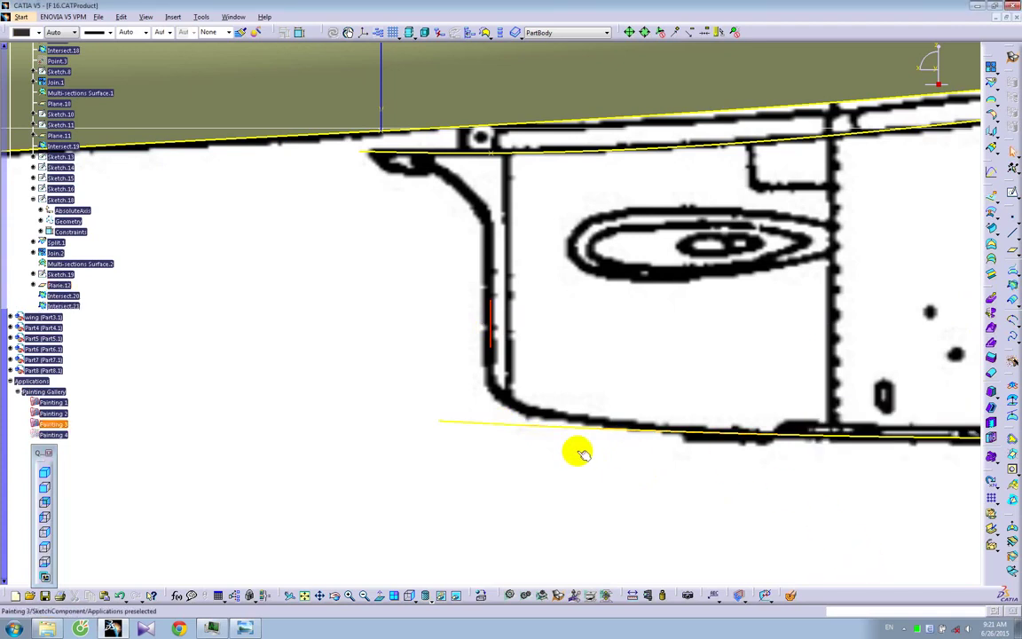
# Create an intersection between Plane.4, at the rear end of the canopy, and the upper intake profile, Sketch.19
pyautogui.moveTo(787, 338); pyautogui.dragTo(611, 376, button='middle')
pyautogui.moveTo(805, 340)
pyautogui.mouseDown(button='middle')
pyautogui.moveTo(712, 338)
pyautogui.moveTo(737, 329)
pyautogui.moveTo(707, 299)
pyautogui.moveTo(659, 324)
pyautogui.moveTo(643, 373)
pyautogui.moveTo(634, 354)
pyautogui.mouseUp(button='middle')
pyautogui.click(572, 111)
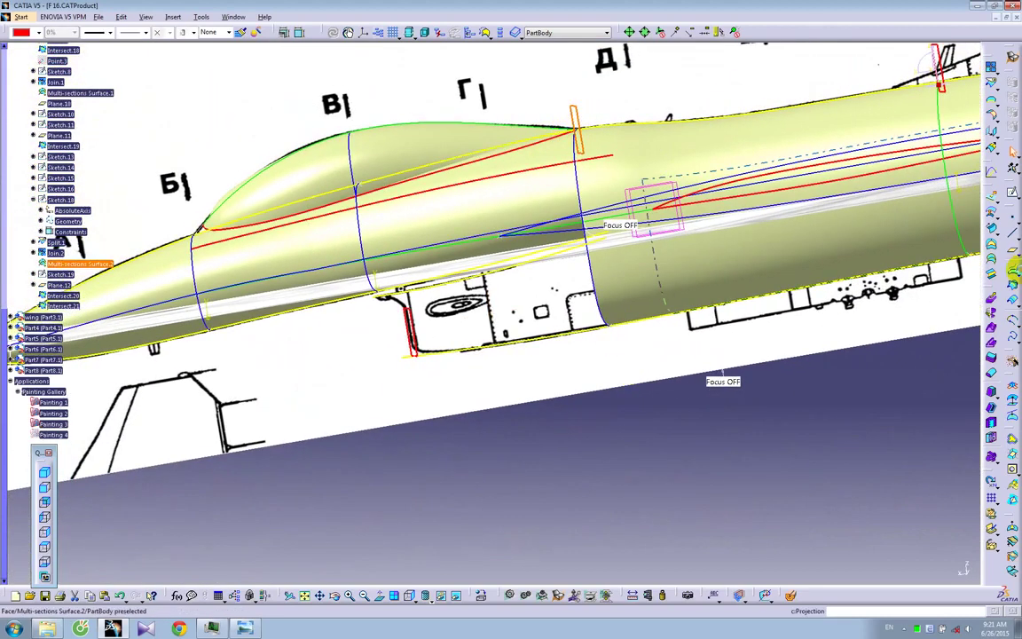
pyautogui.click(1012, 284)
pyautogui.moveTo(599, 308); pyautogui.dragTo(707, 212, button='middle')
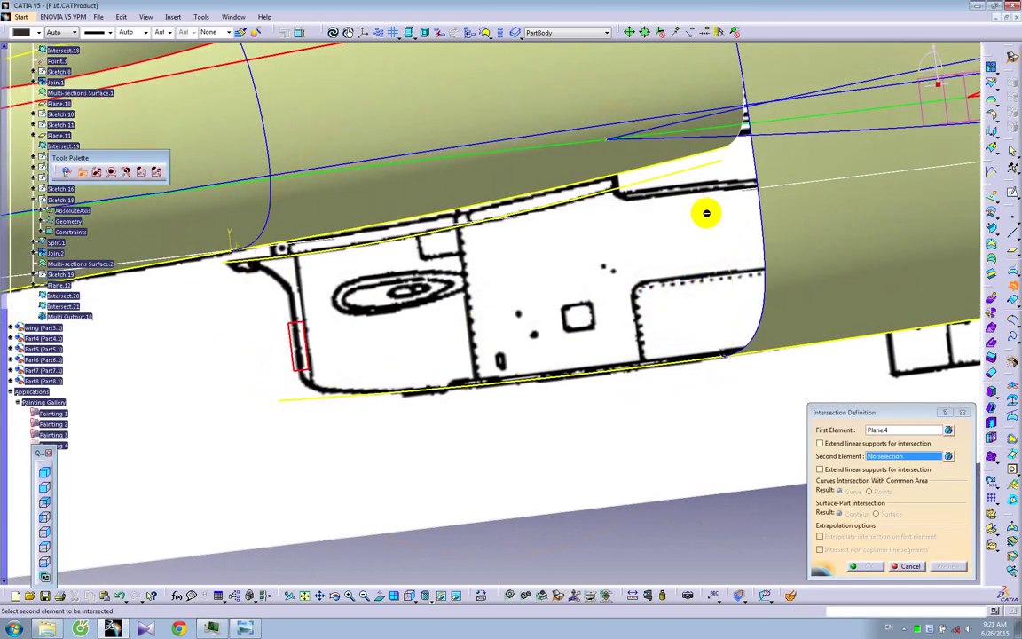
pyautogui.click(710, 167)
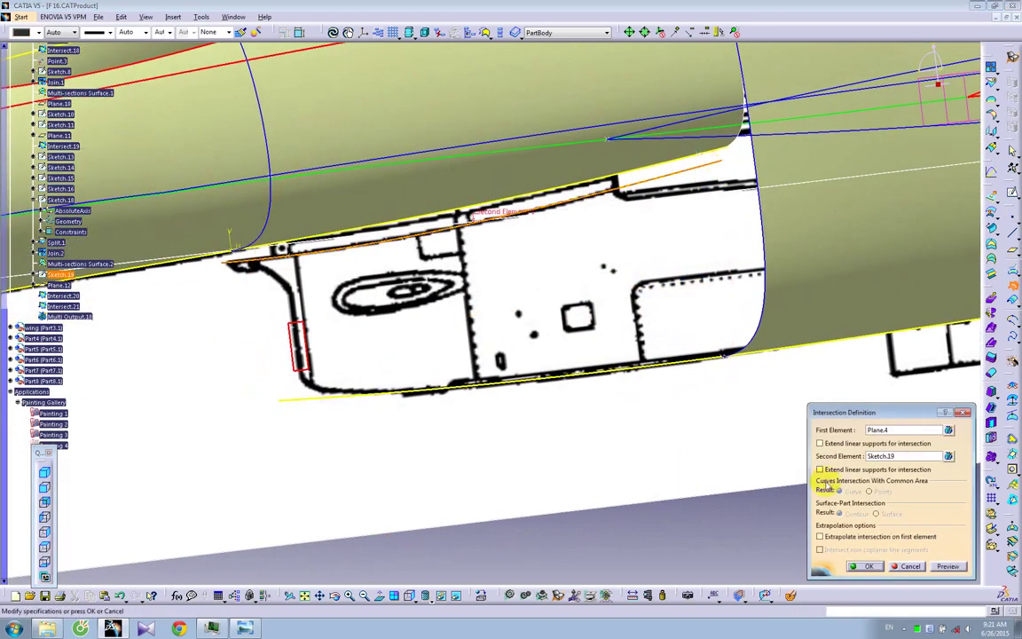
pyautogui.click(862, 565)
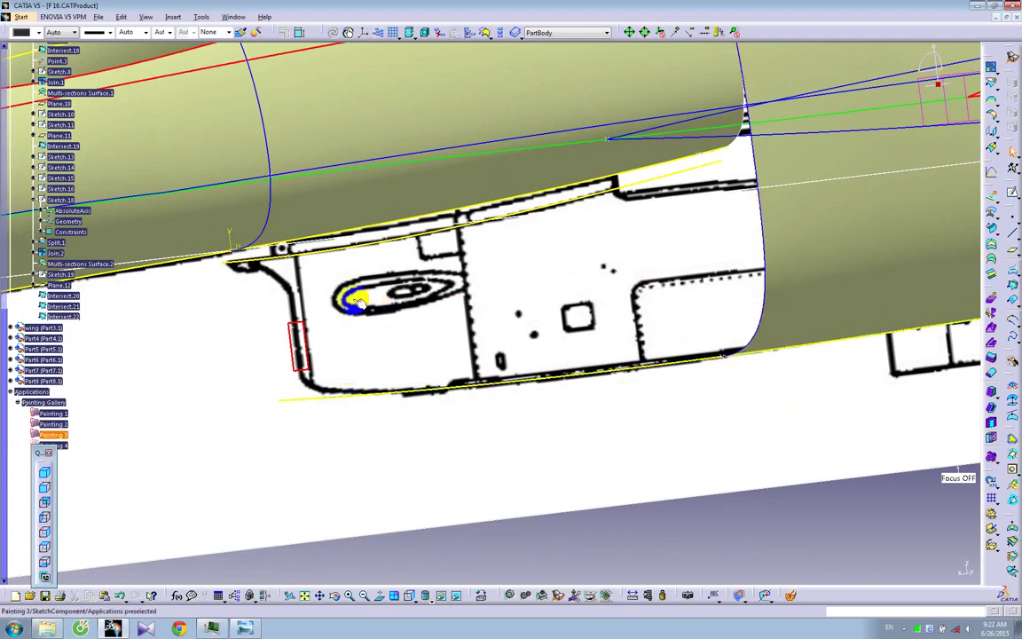
# Start a sketch on Plane.12 and trace the upper half-outline of the air intake with a five-point spline from the centreline around the corner
pyautogui.click(302, 326)
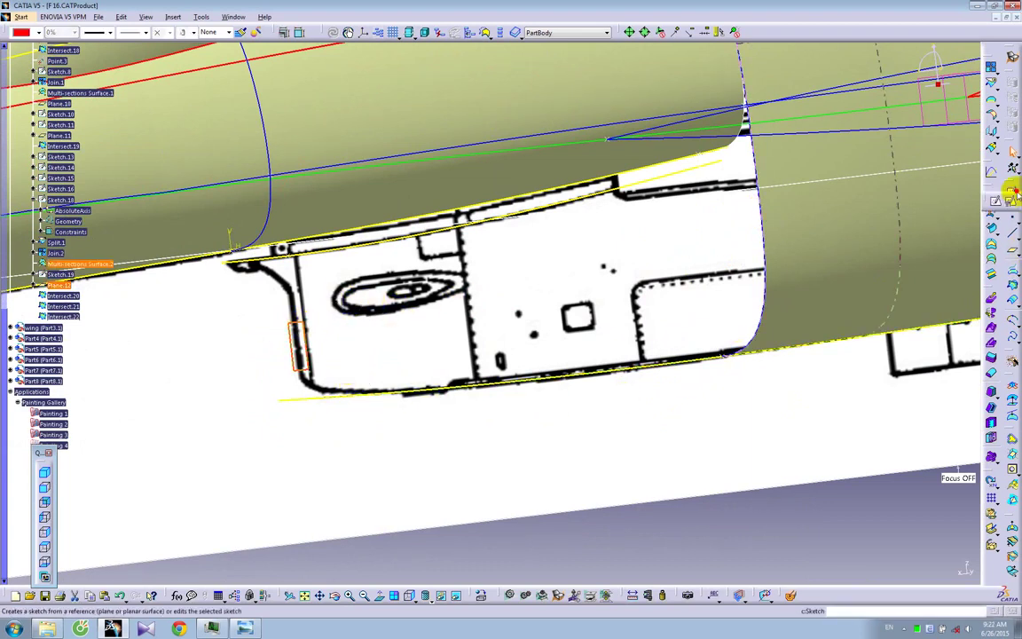
pyautogui.click(555, 339)
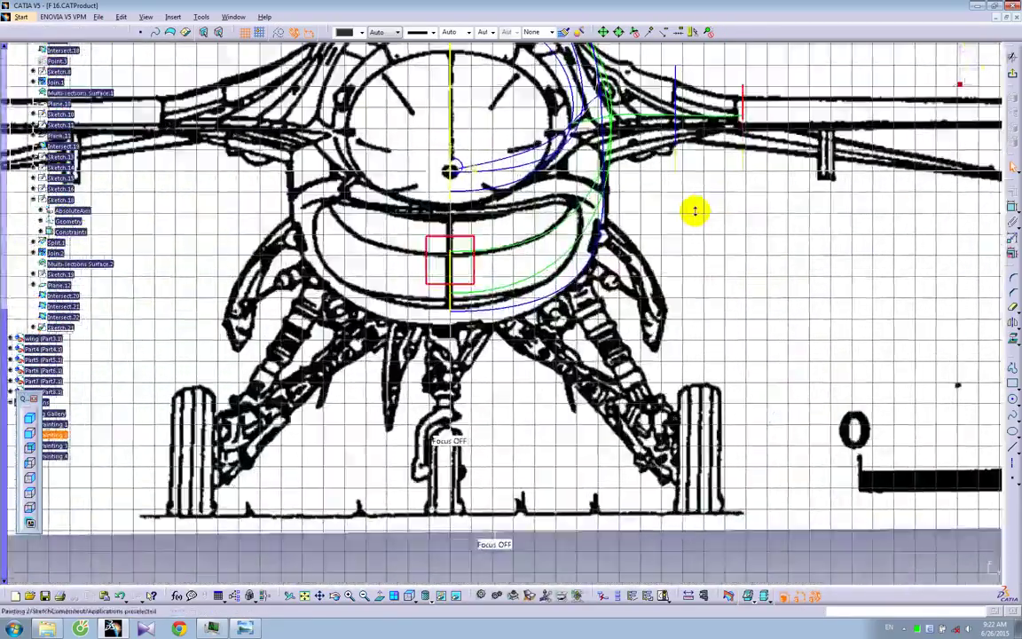
pyautogui.keyDown('ctrl'); pyautogui.moveTo(695, 211); pyautogui.dragTo(694, 133, button='middle'); pyautogui.keyUp('ctrl')
pyautogui.moveTo(528, 300); pyautogui.dragTo(628, 452, button='middle')
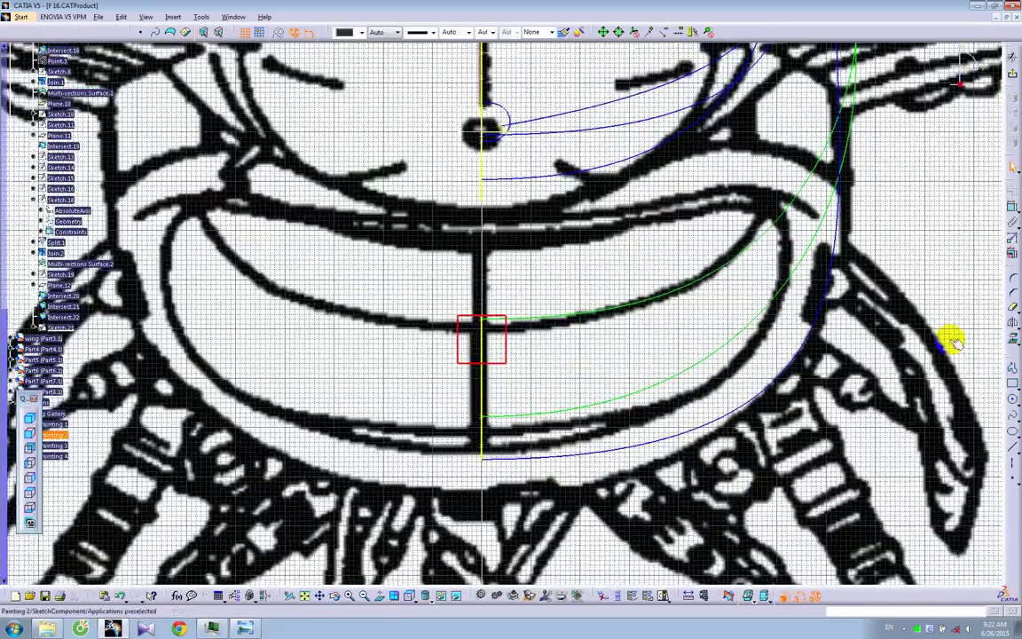
pyautogui.click(1012, 422)
pyautogui.click(476, 239)
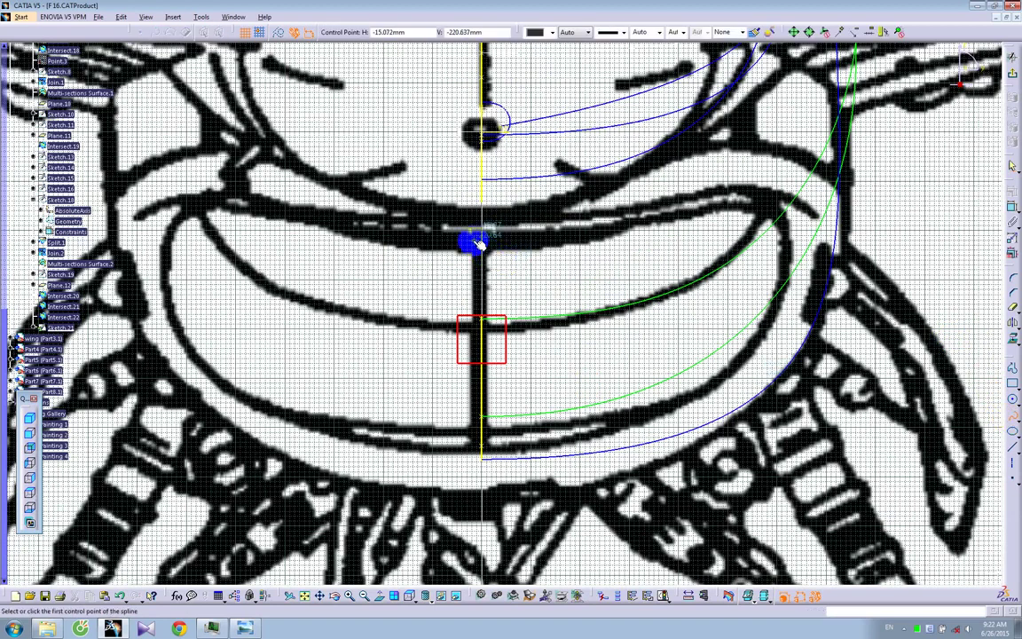
pyautogui.click(563, 236)
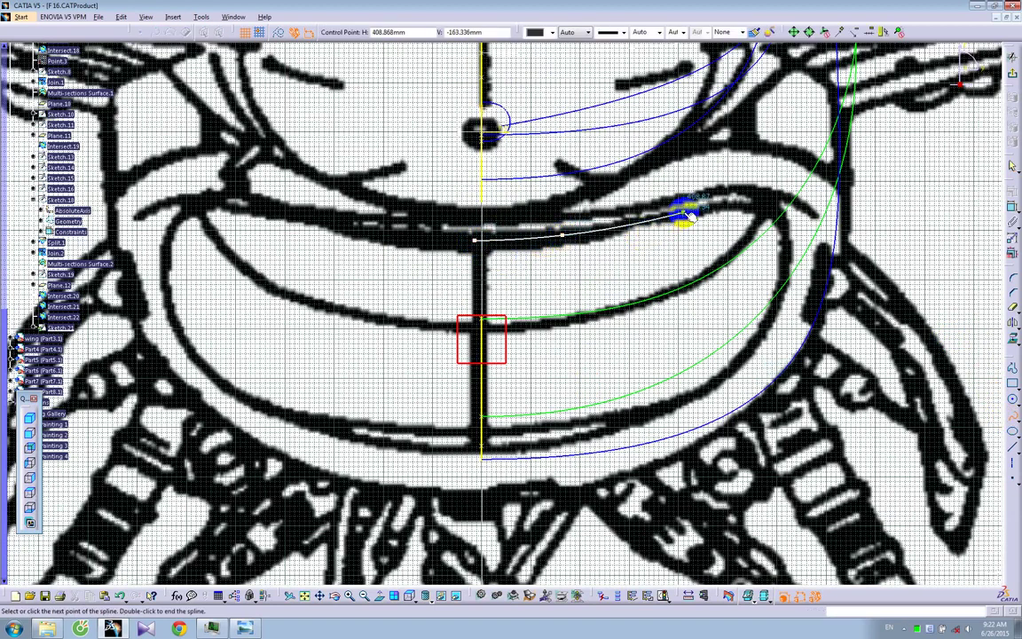
pyautogui.click(683, 213)
pyautogui.click(770, 205)
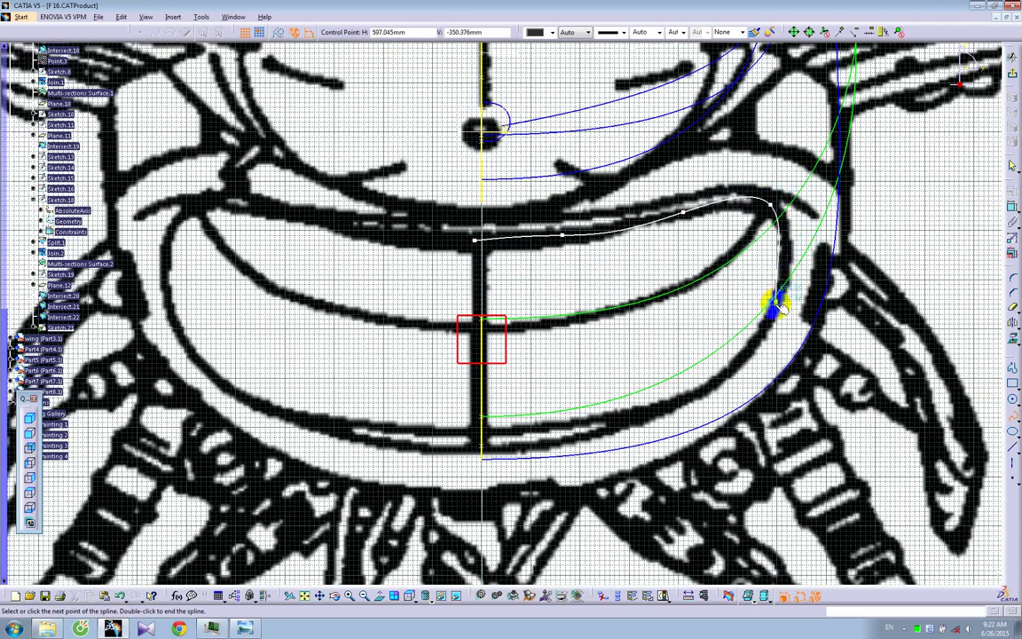
pyautogui.doubleClick(777, 303)
pyautogui.click(543, 267)
# Trace the lower intake outline with a four-point spline from the first spline's end to the bottom of the centreline
pyautogui.click(1011, 415)
pyautogui.click(788, 316)
pyautogui.click(718, 378)
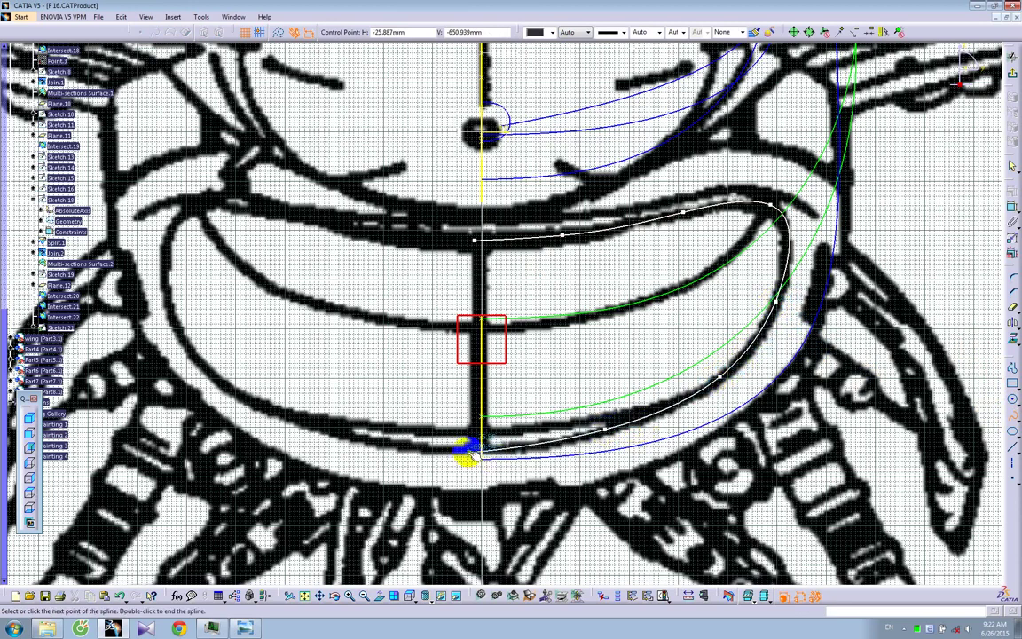
pyautogui.doubleClick(475, 444)
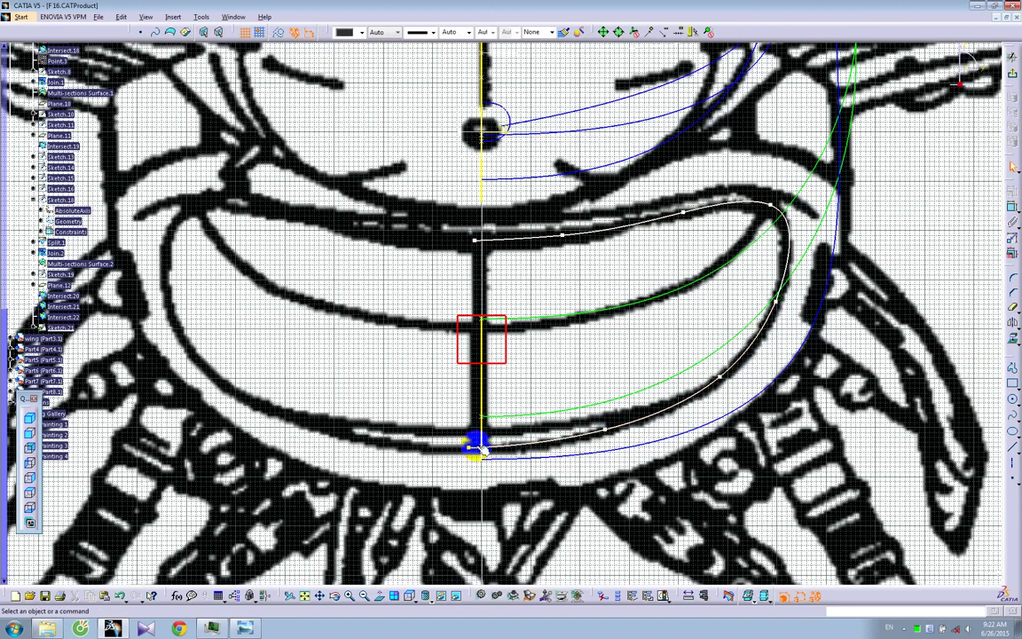
# Review the control point and tangency settings of the upper and lower intake splines
pyautogui.doubleClick(792, 257)
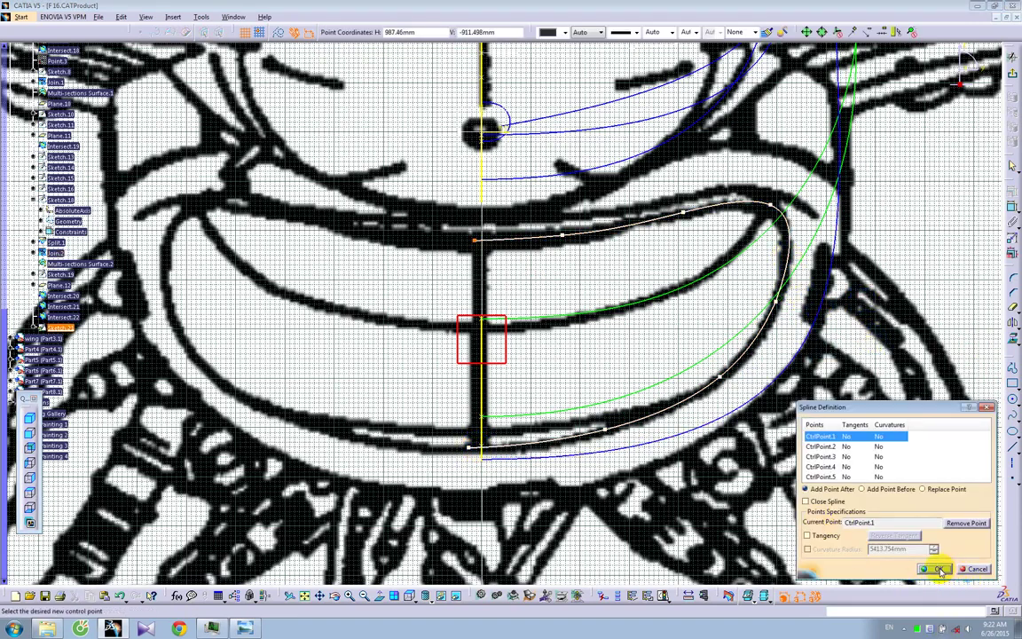
pyautogui.click(939, 568)
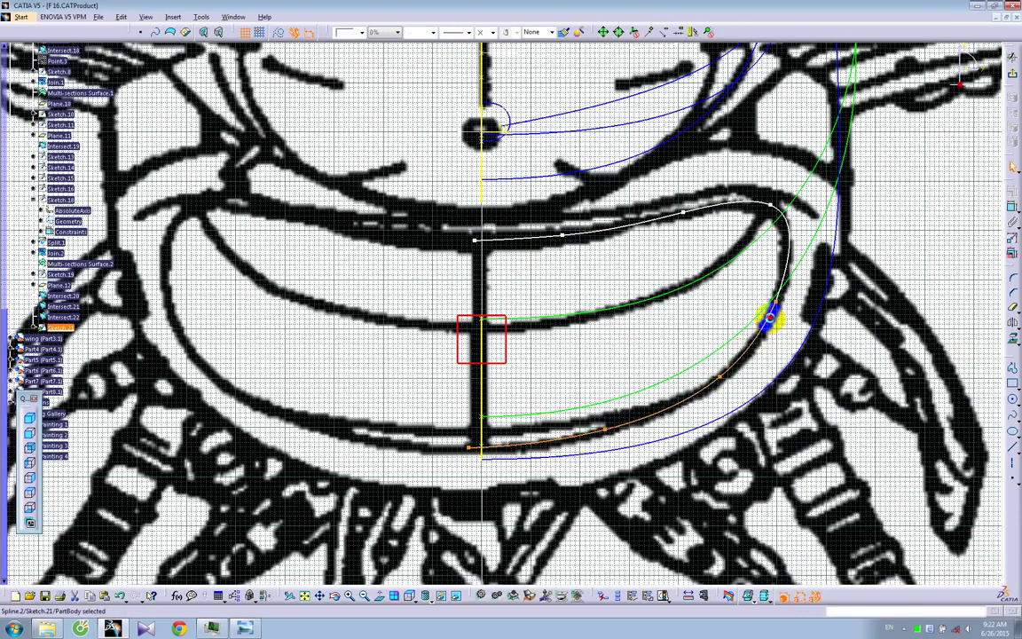
pyautogui.doubleClick(768, 321)
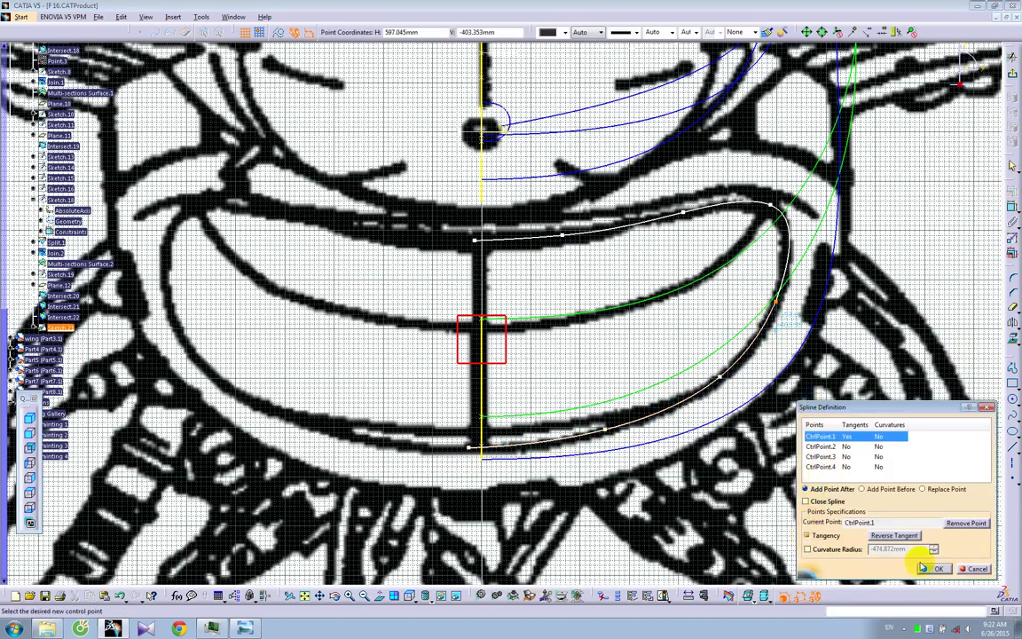
pyautogui.click(936, 568)
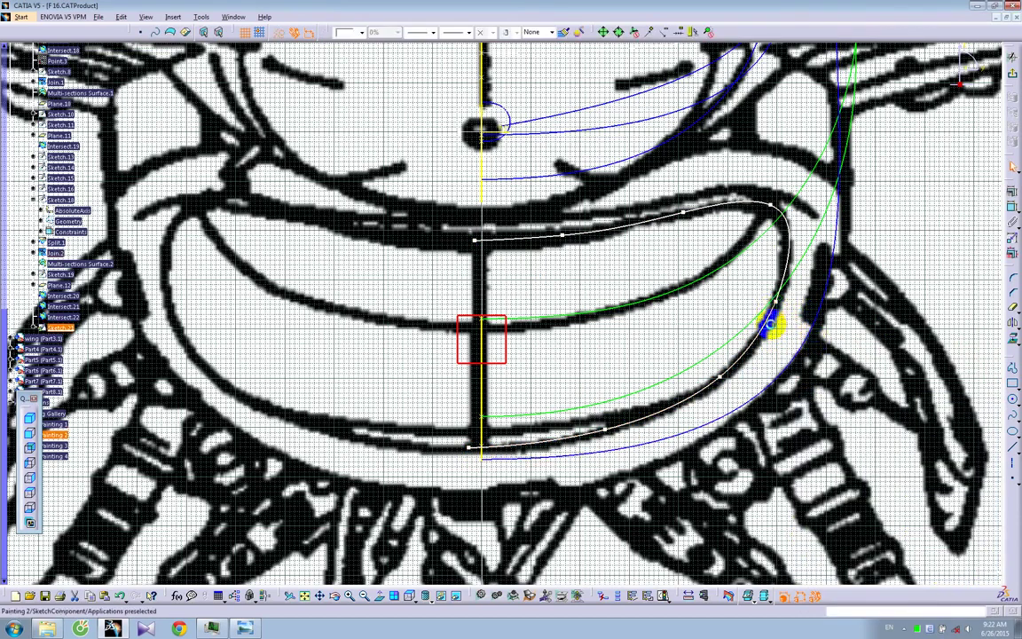
# Apply a tangency constraint between the upper and lower intake splines
pyautogui.click(770, 325)
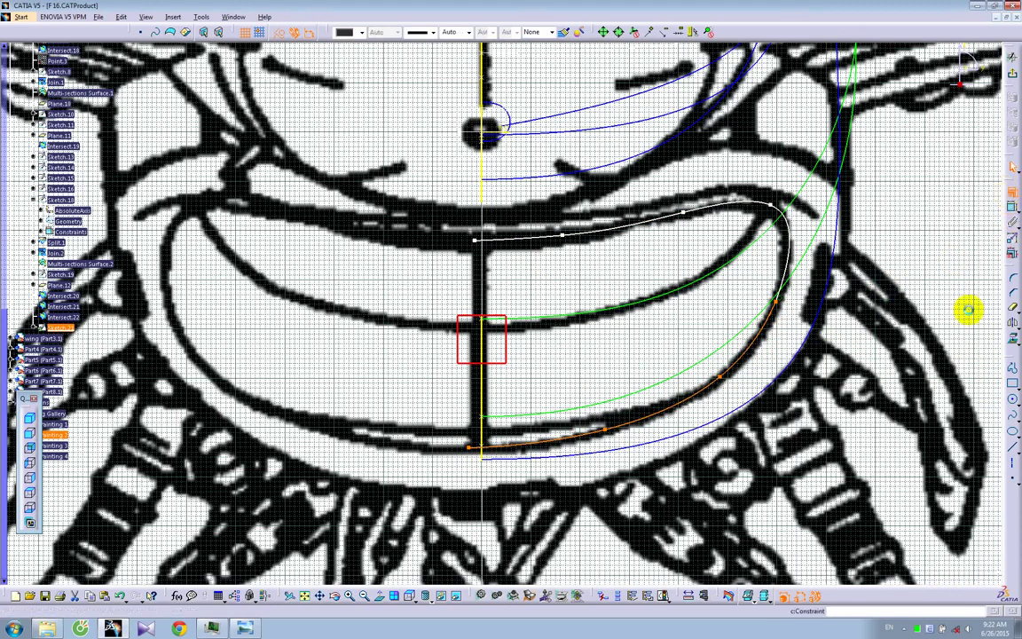
pyautogui.click(1011, 202)
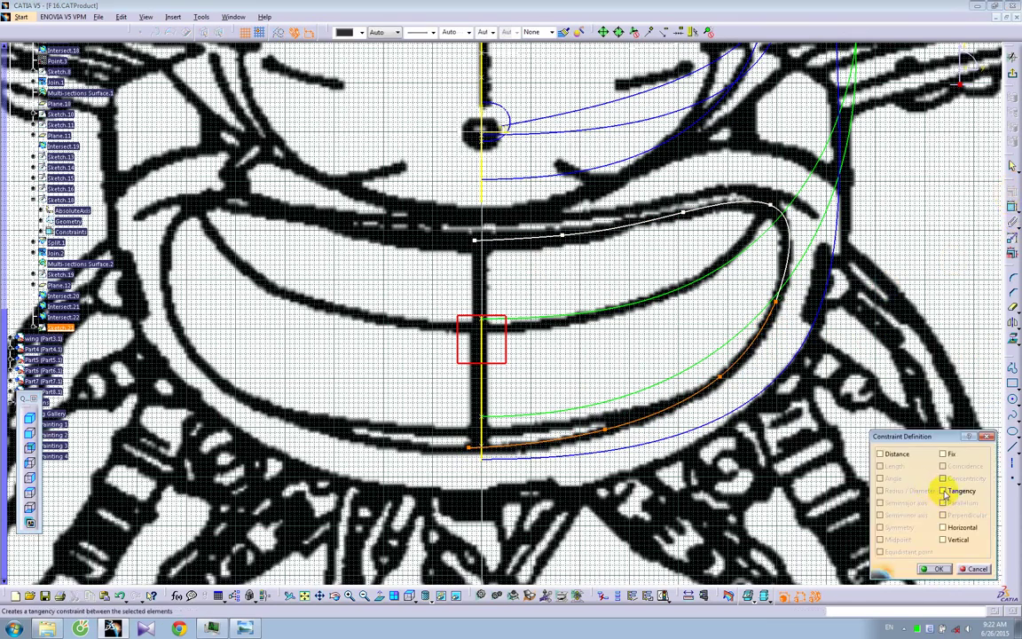
pyautogui.click(943, 490)
pyautogui.click(934, 569)
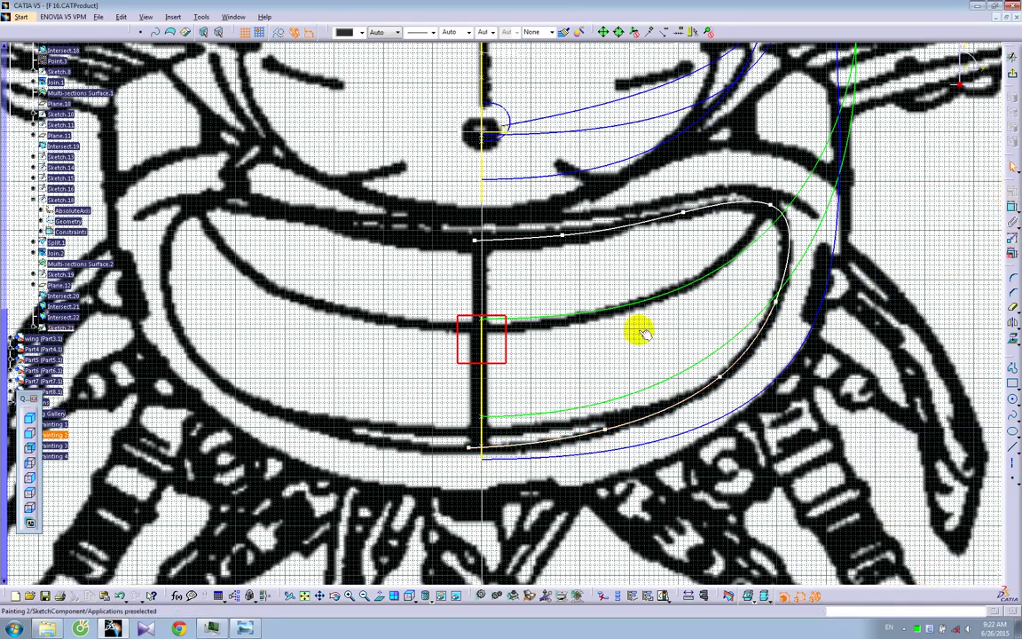
# Make the upper spline's start point coincident with the Intersect.20 point on the upper profile
pyautogui.moveTo(498, 255); pyautogui.dragTo(421, 260, button='middle')
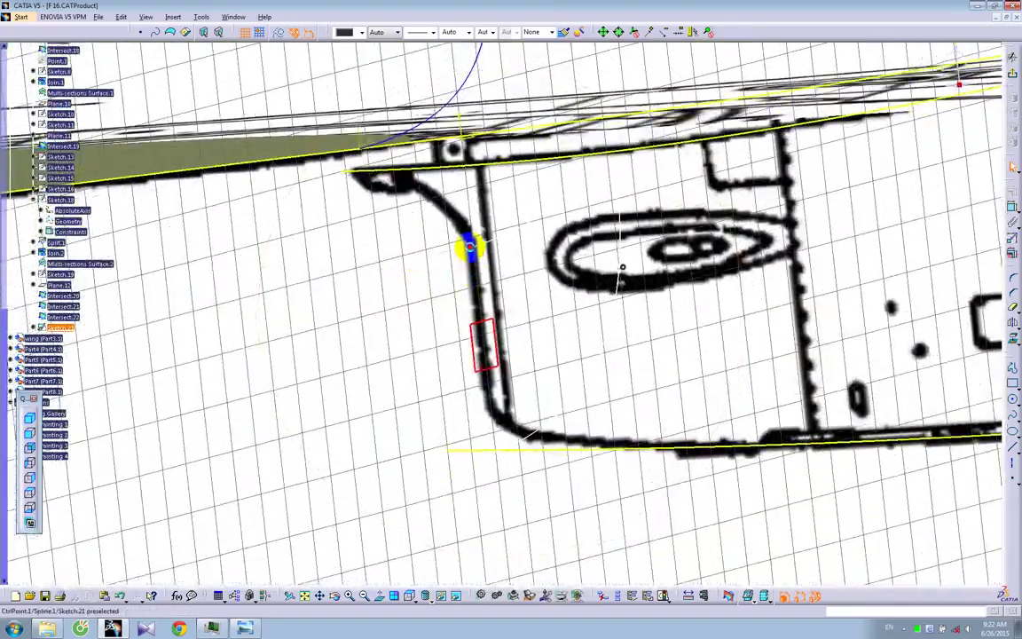
pyautogui.click(470, 247)
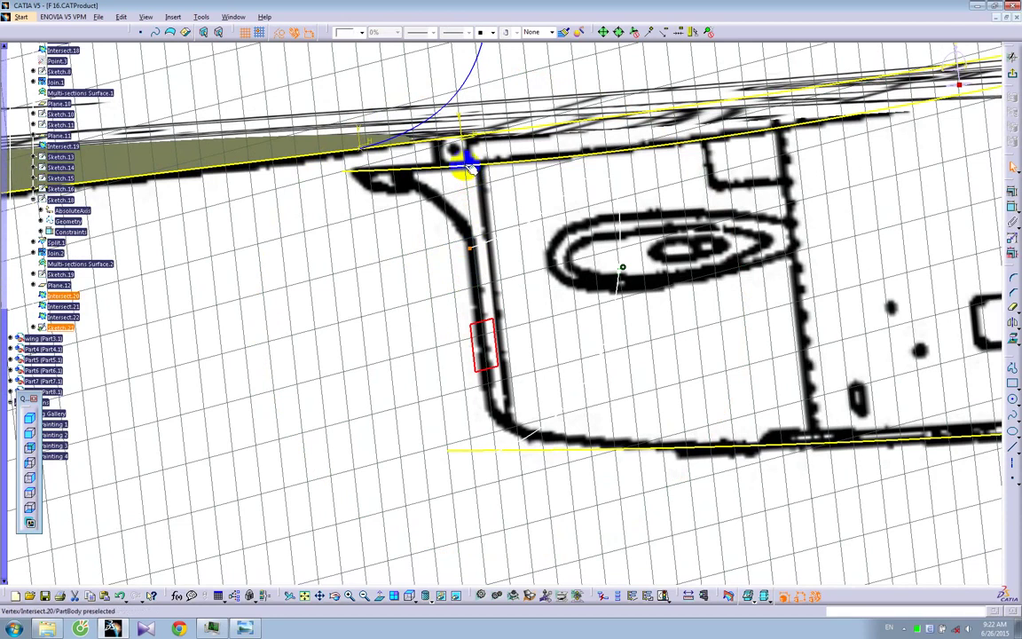
pyautogui.click(1012, 202)
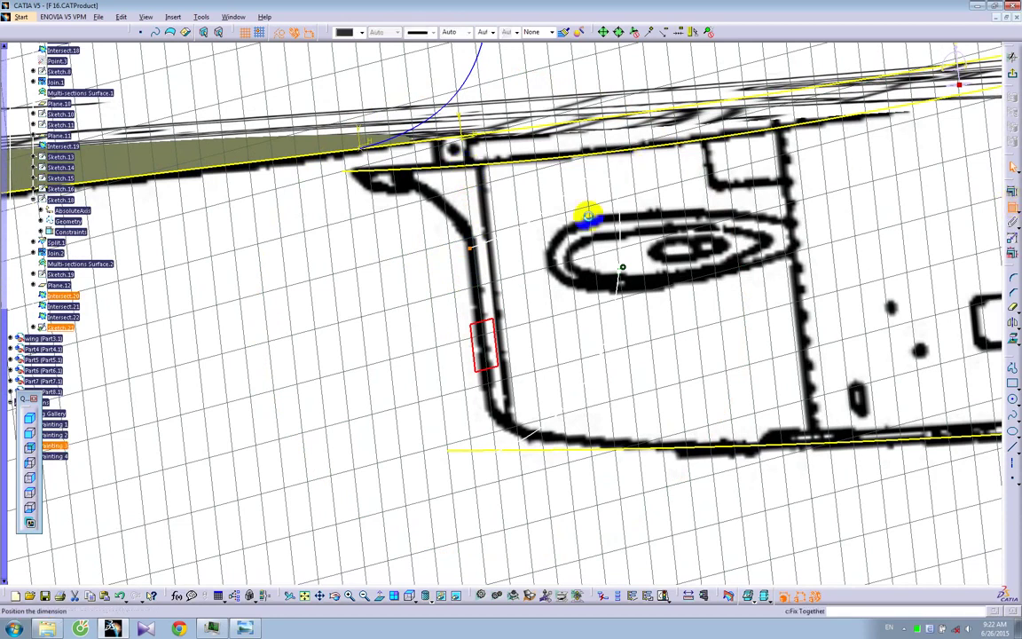
pyautogui.click(424, 182)
pyautogui.rightClick(432, 193)
pyautogui.click(446, 322)
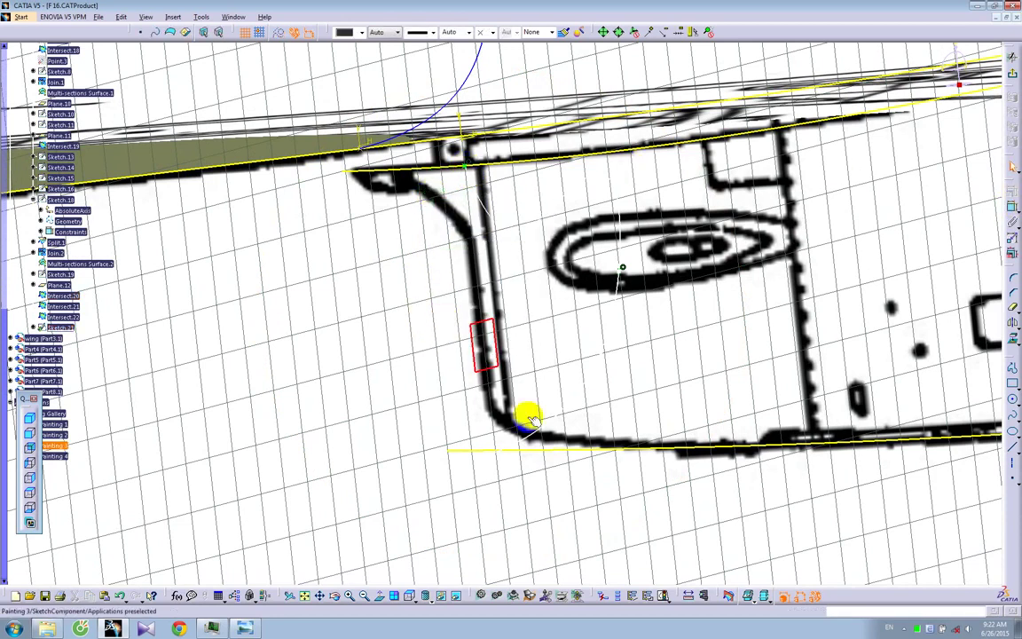
# Make the lower spline's end point coincident with the intersection point on the lower yellow profile curve
pyautogui.click(1011, 206)
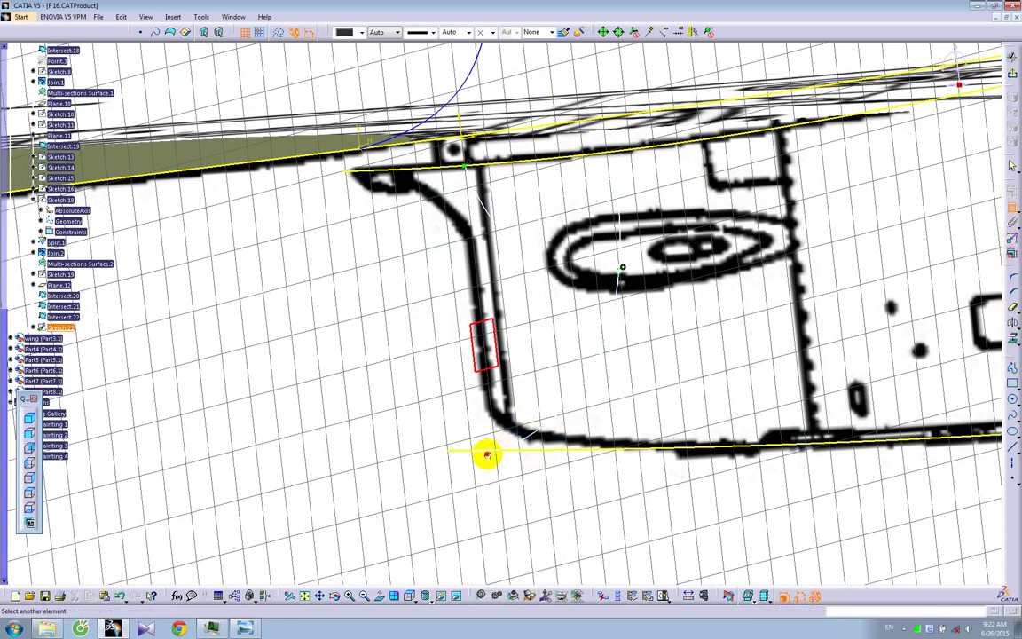
pyautogui.moveTo(567, 457)
pyautogui.mouseDown(button='middle')
pyautogui.moveTo(519, 426)
pyautogui.moveTo(570, 379)
pyautogui.moveTo(593, 379)
pyautogui.moveTo(503, 449)
pyautogui.mouseUp(button='middle')
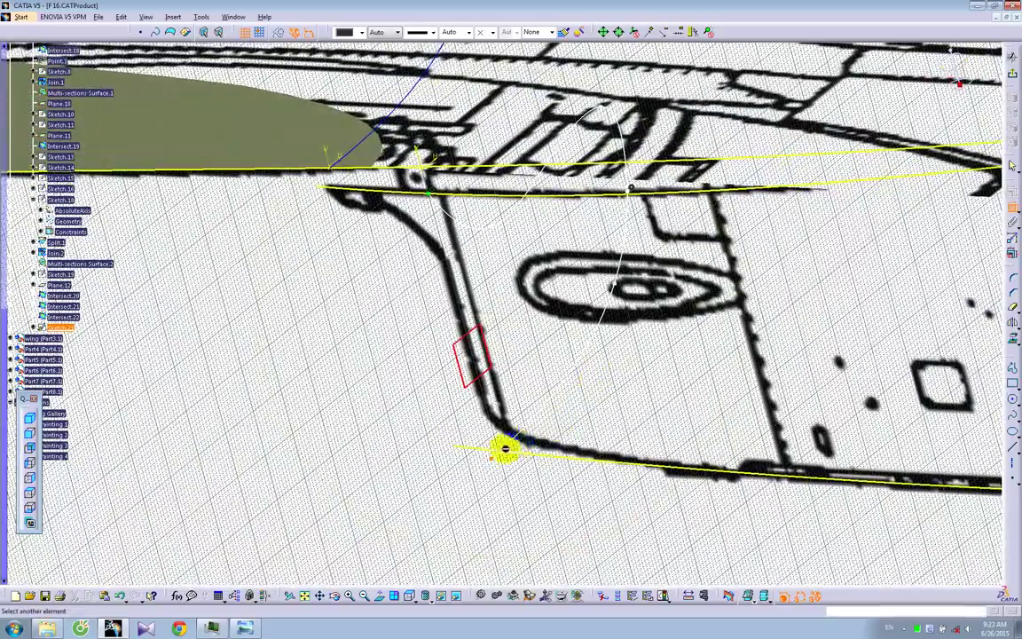
pyautogui.moveTo(577, 463)
pyautogui.mouseDown(button='middle')
pyautogui.moveTo(620, 273)
pyautogui.moveTo(534, 267)
pyautogui.moveTo(520, 360)
pyautogui.moveTo(589, 434)
pyautogui.moveTo(554, 300)
pyautogui.moveTo(563, 214)
pyautogui.moveTo(606, 203)
pyautogui.moveTo(634, 216)
pyautogui.moveTo(719, 206)
pyautogui.moveTo(594, 292)
pyautogui.moveTo(583, 247)
pyautogui.moveTo(560, 231)
pyautogui.mouseUp(button='middle')
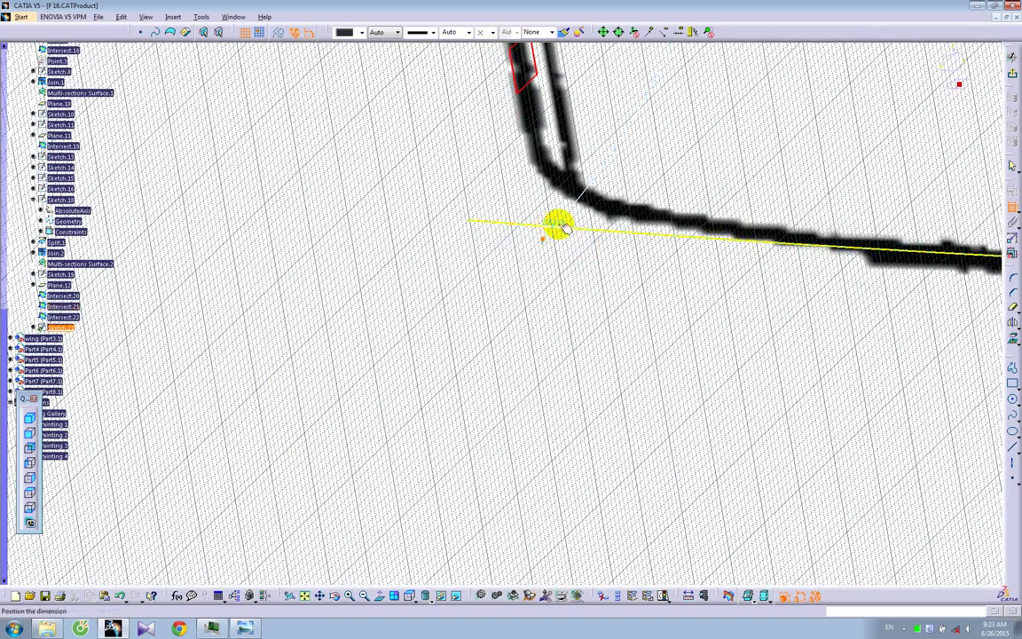
pyautogui.rightClick(564, 248)
pyautogui.click(577, 374)
# Impose tangency at CtrlPoint.4, the lower intake spline's end point on the centreline
pyautogui.moveTo(644, 214); pyautogui.dragTo(621, 266, button='middle')
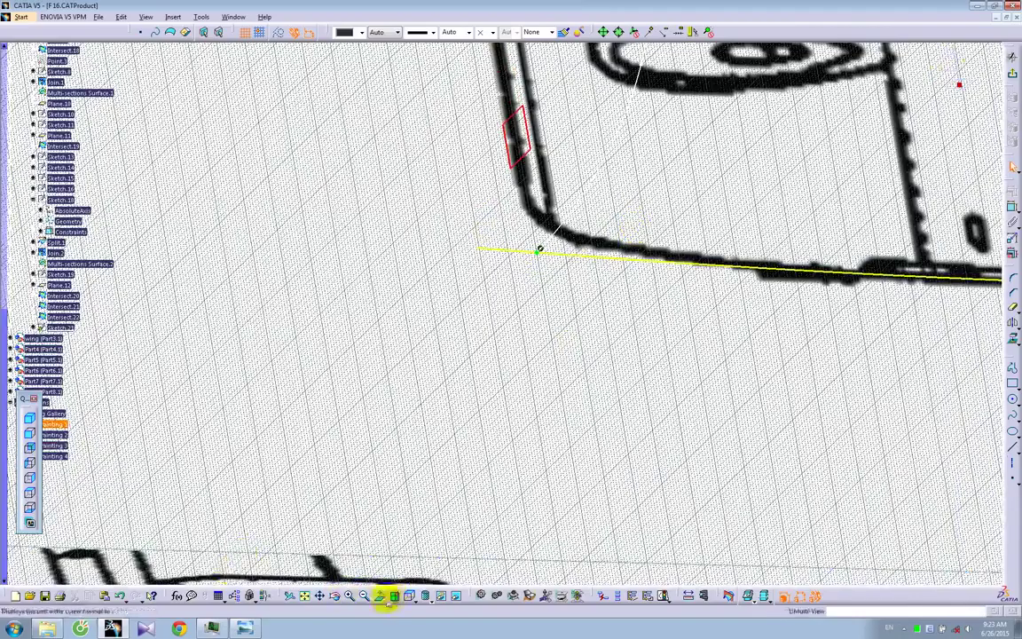
pyautogui.click(381, 596)
pyautogui.moveTo(662, 361); pyautogui.dragTo(661, 361, button='middle')
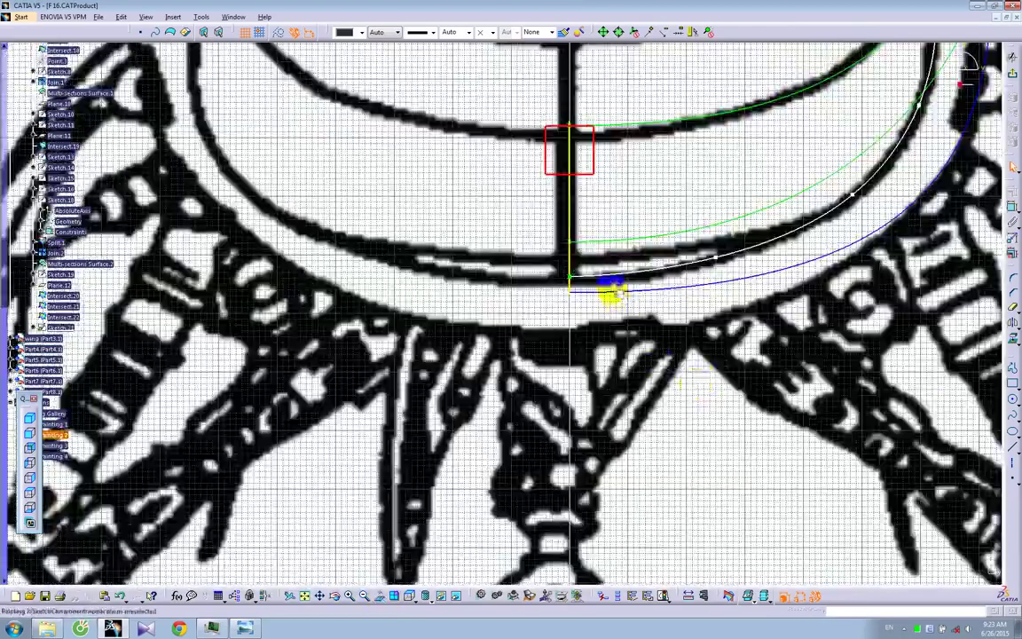
pyautogui.doubleClick(613, 281)
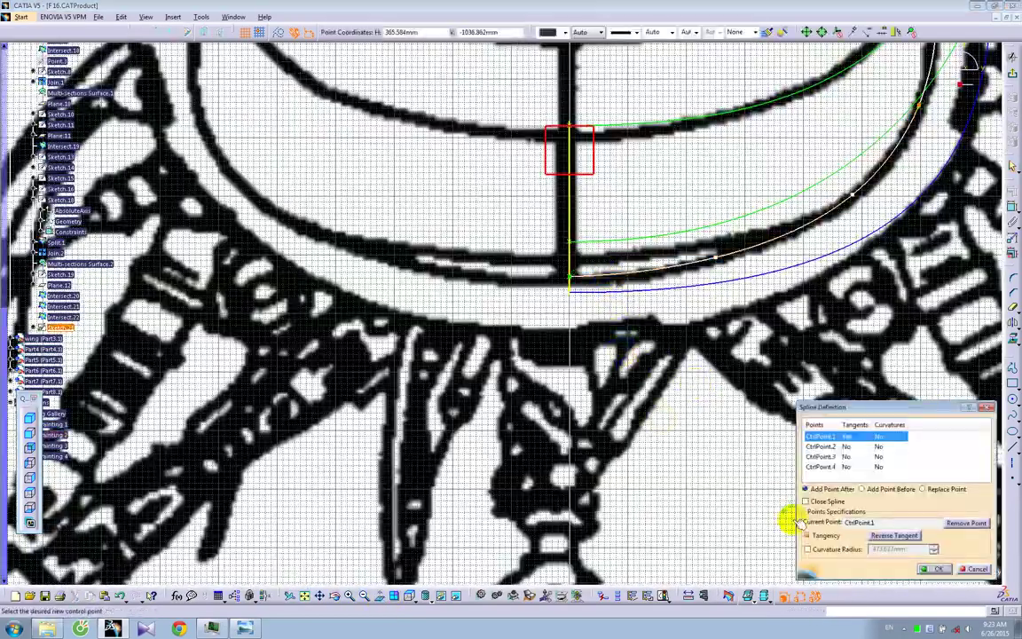
pyautogui.click(805, 488)
pyautogui.click(806, 536)
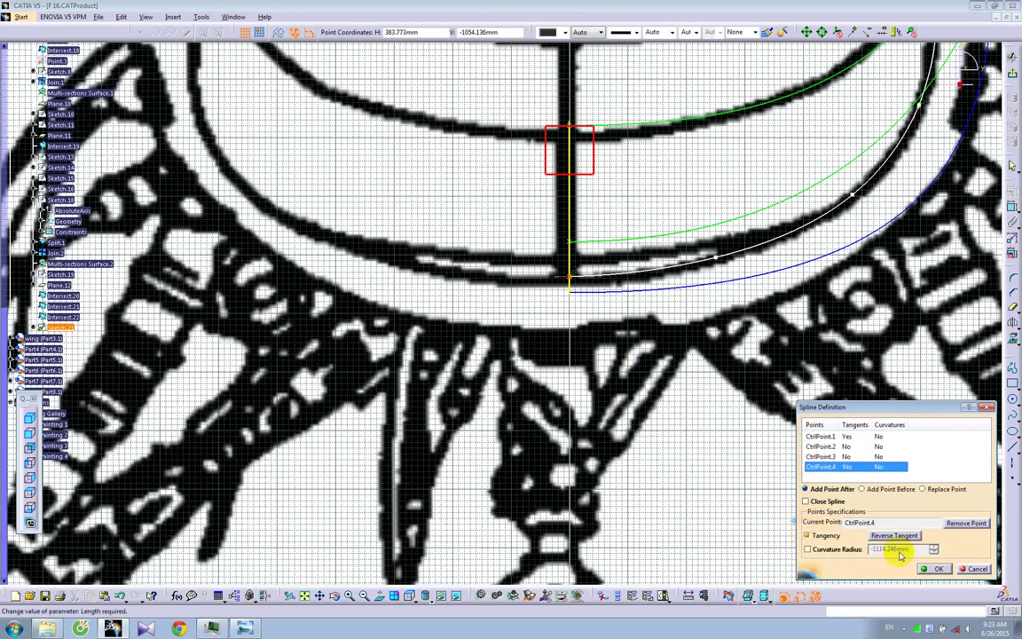
pyautogui.click(938, 570)
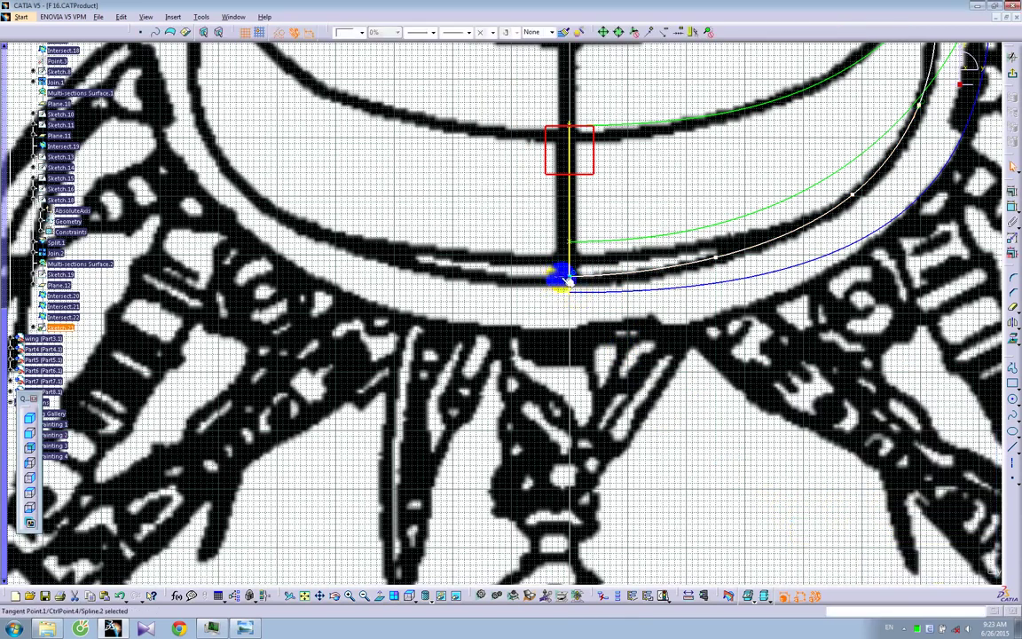
# Constrain the tangent at the lower spline's centreline end to horizontal
pyautogui.click(1010, 193)
pyautogui.click(942, 527)
pyautogui.click(942, 570)
# Reposition the upper intake spline's second and third control points up onto the blueprint's outer upper contour
pyautogui.moveTo(633, 183); pyautogui.dragTo(606, 489, button='middle')
pyautogui.moveTo(638, 340); pyautogui.dragTo(664, 276)
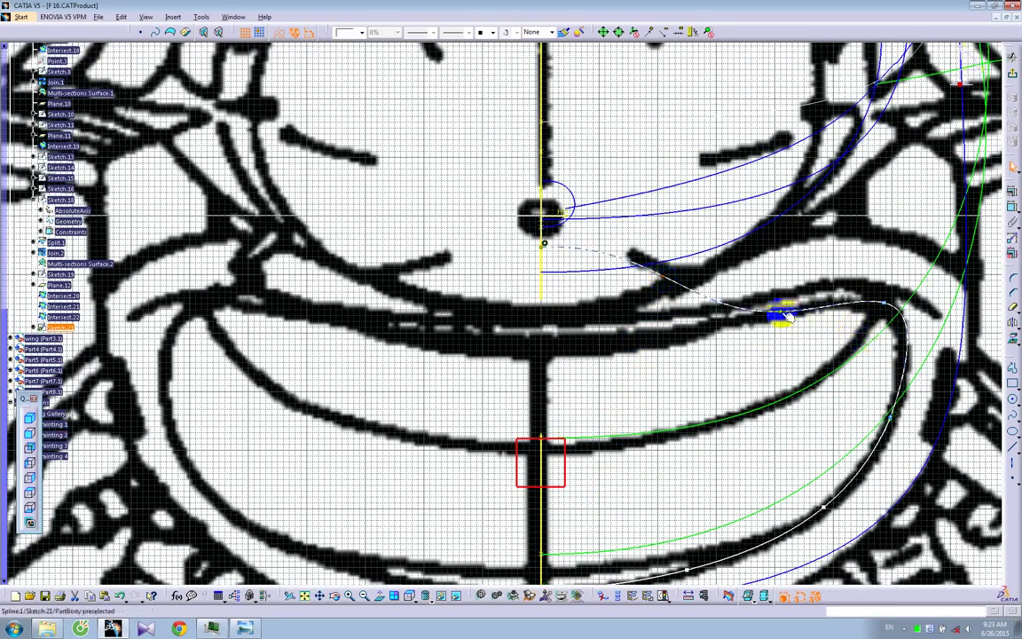
pyautogui.moveTo(782, 313); pyautogui.dragTo(811, 247)
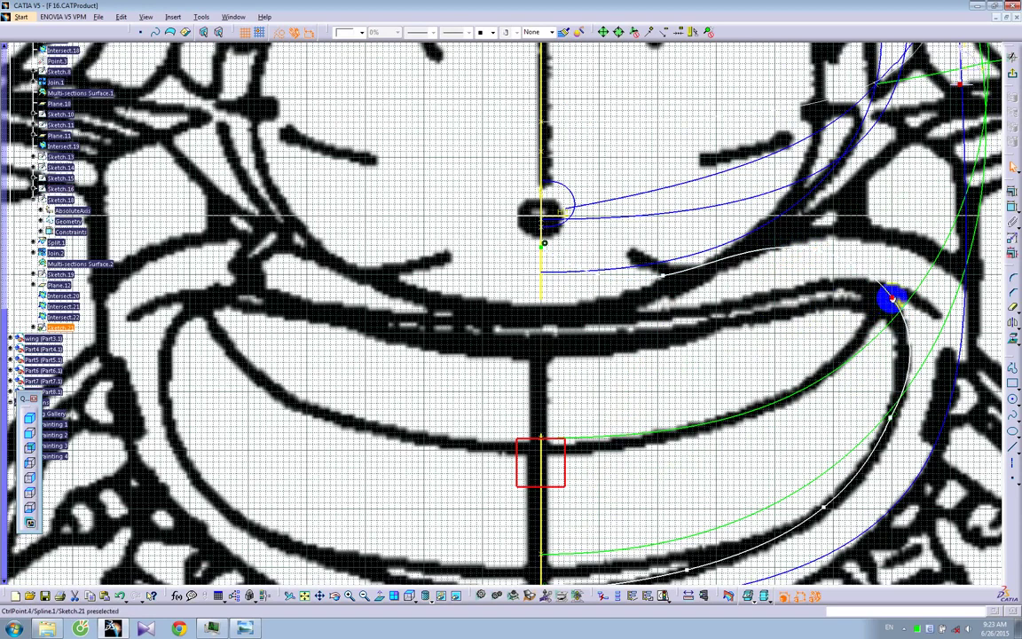
# Impose tangency at the upper spline's CtrlPoint.1 and constrain that tangent to horizontal
pyautogui.doubleClick(546, 252)
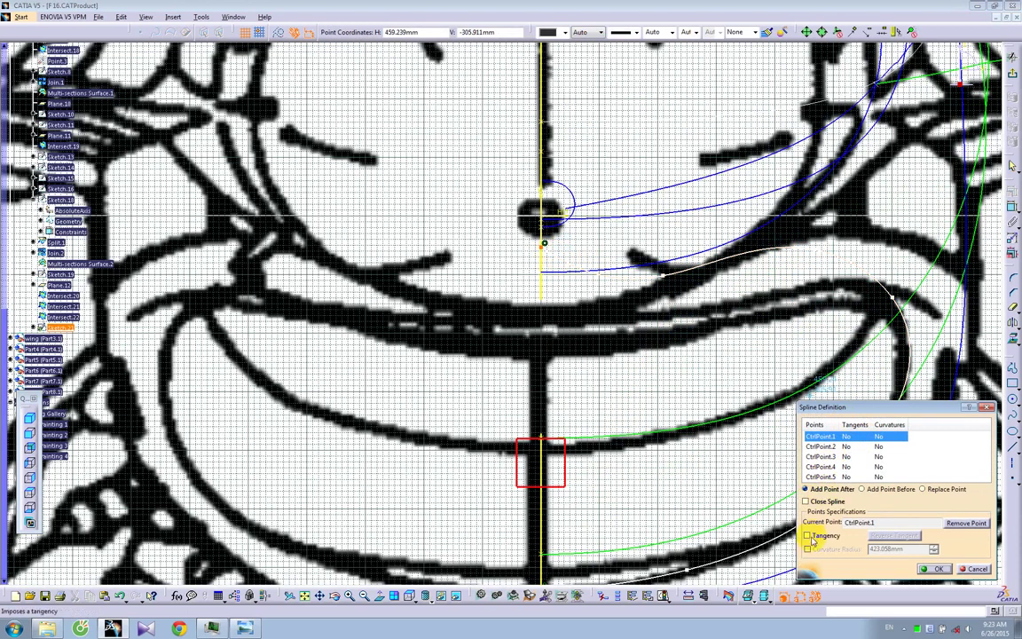
pyautogui.click(807, 536)
pyautogui.click(936, 568)
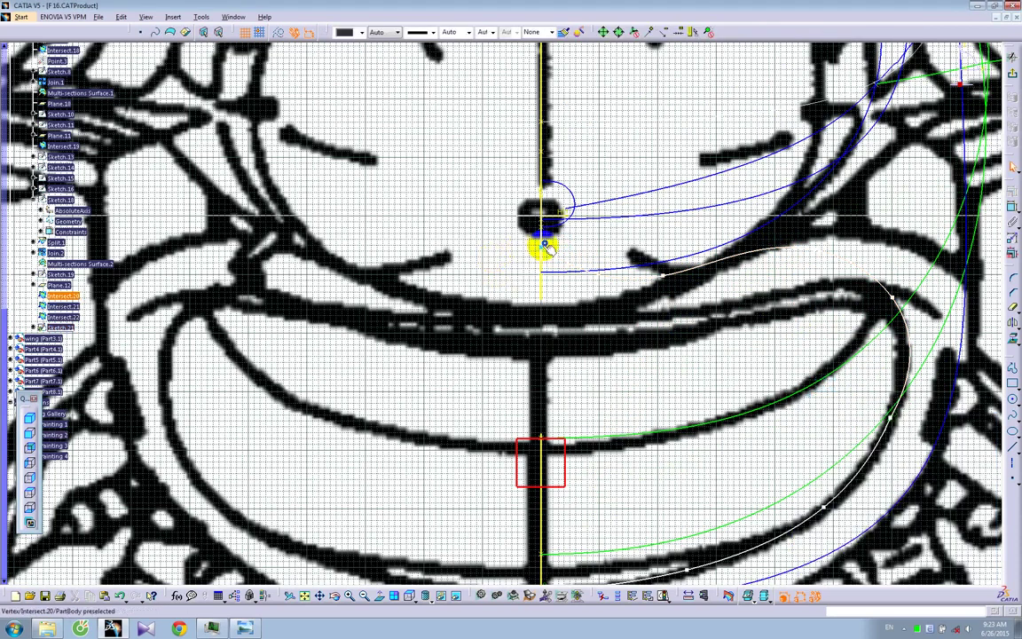
pyautogui.click(1012, 204)
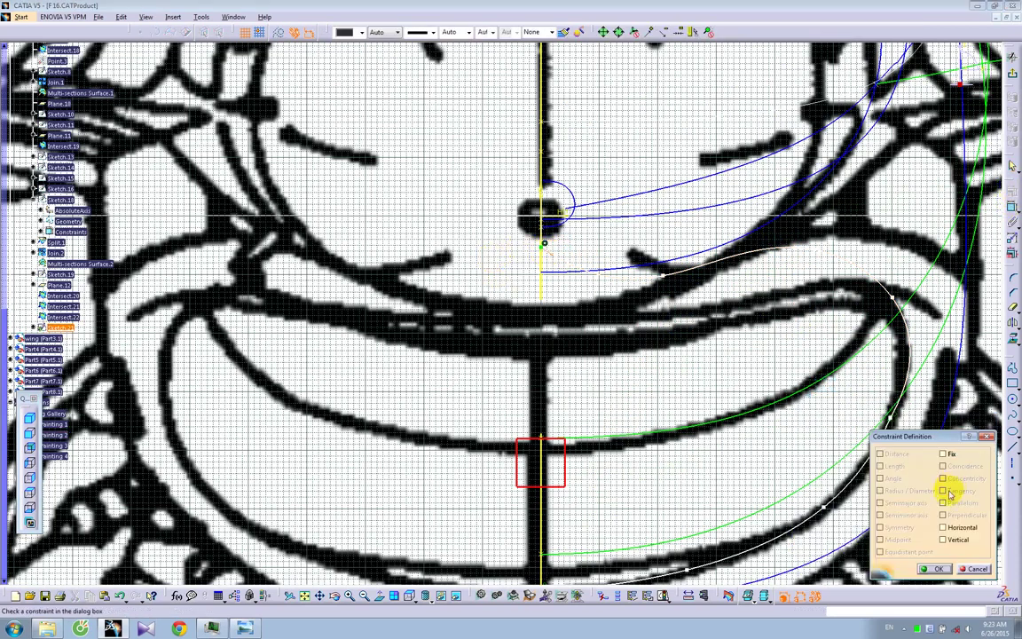
pyautogui.click(942, 528)
pyautogui.click(936, 568)
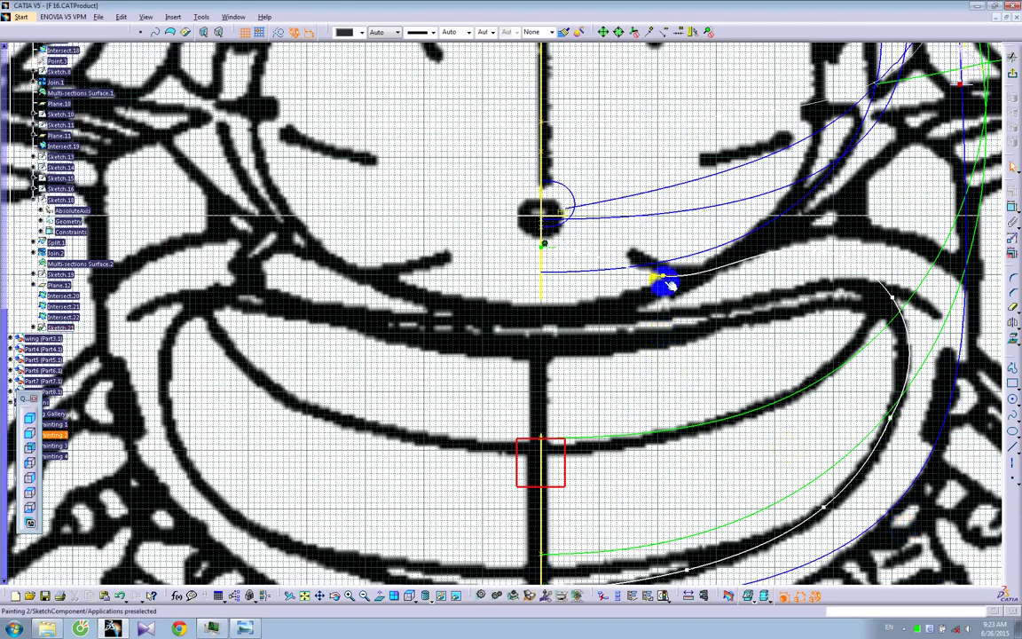
# Shift the upper spline's second control point outward and copy the yellow centreline's graphic properties onto the spline
pyautogui.moveTo(667, 280); pyautogui.dragTo(694, 271)
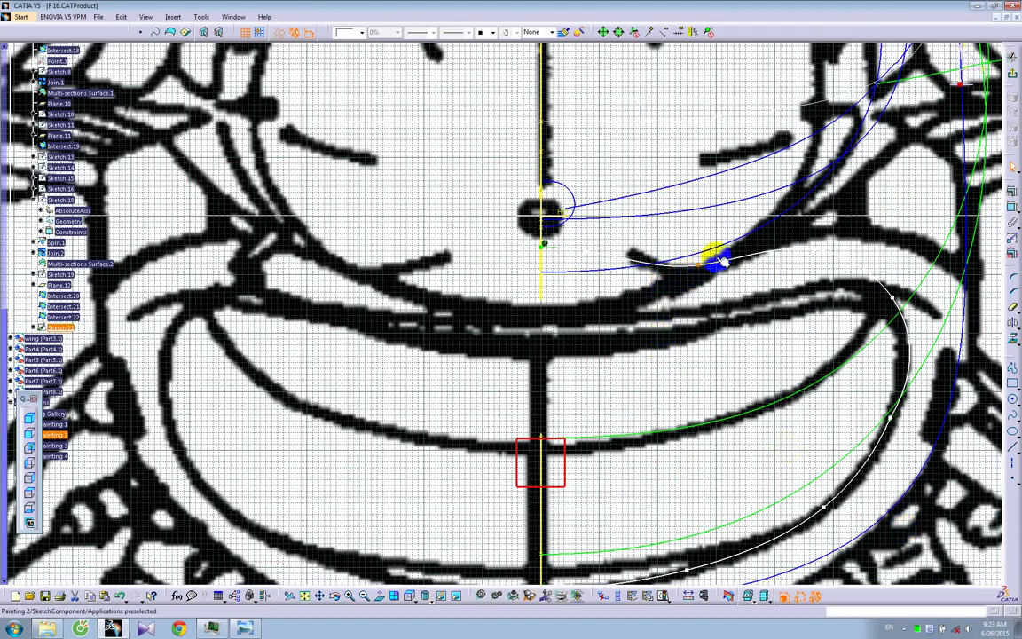
pyautogui.click(720, 262)
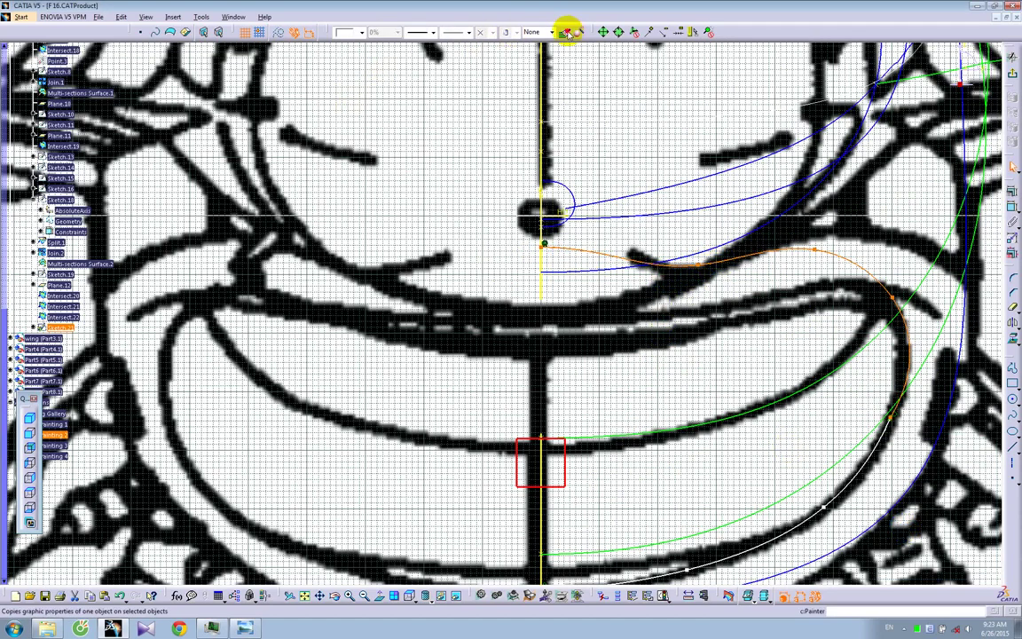
pyautogui.click(491, 82)
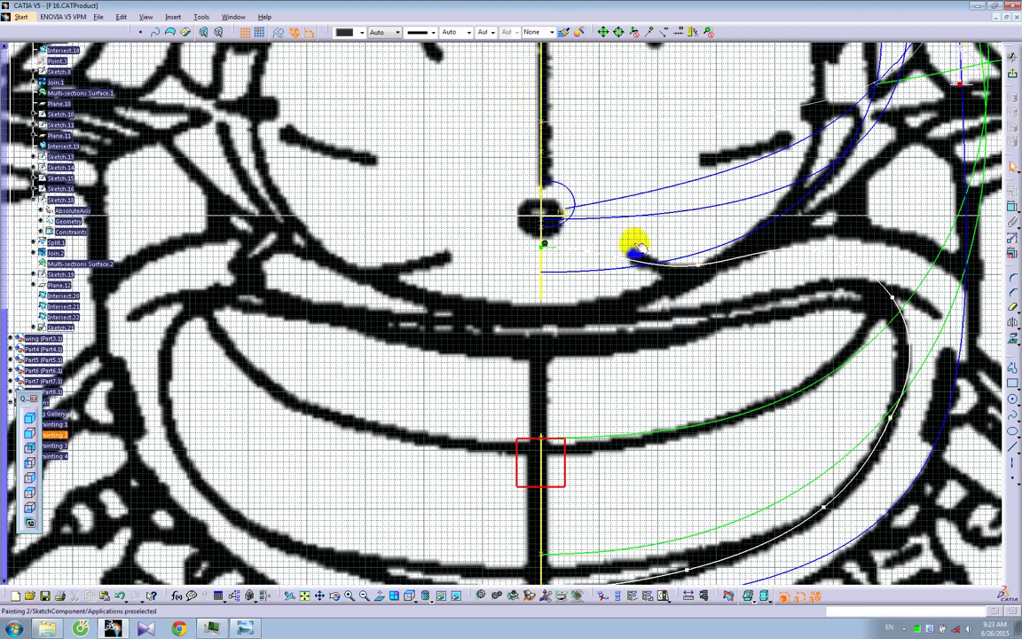
pyautogui.click(646, 258)
pyautogui.click(563, 32)
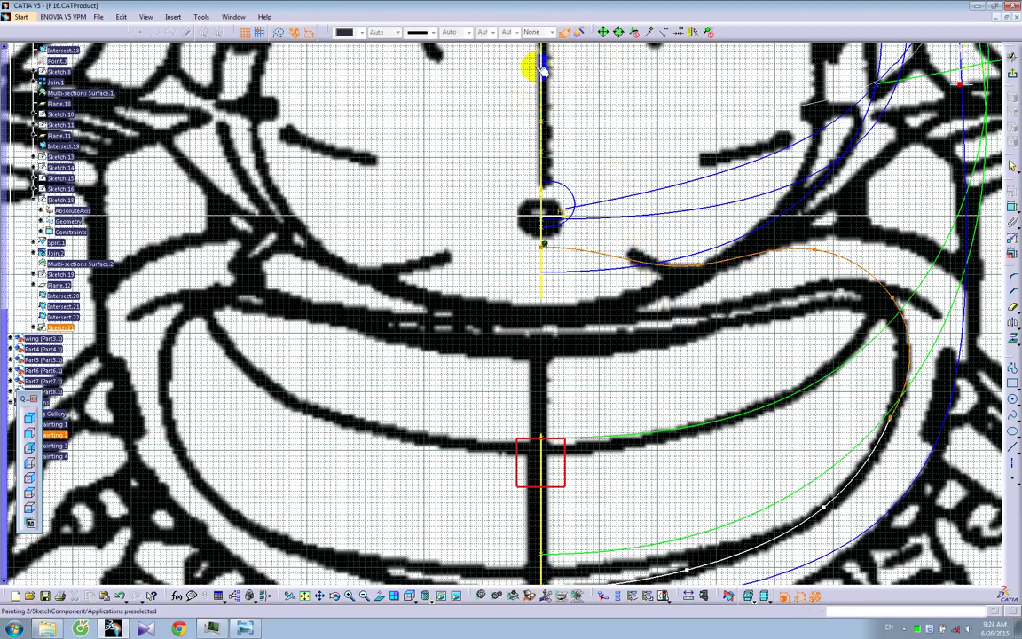
pyautogui.click(541, 67)
# Fine-tune the upper spline's second, third and fourth control points to follow the blueprint's outer intake contour
pyautogui.click(733, 265)
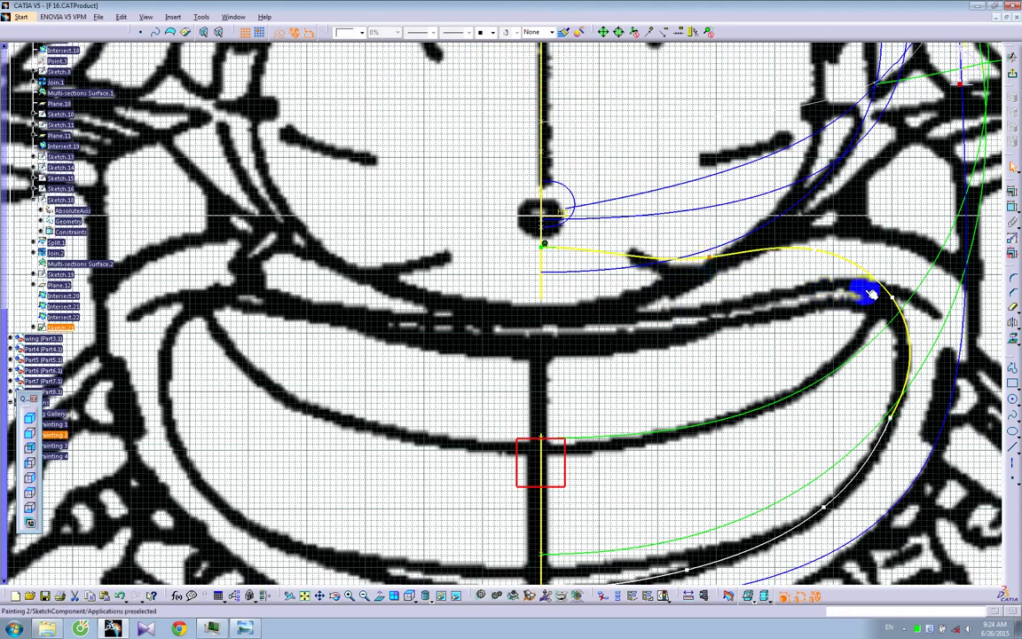
pyautogui.moveTo(891, 293); pyautogui.dragTo(888, 283)
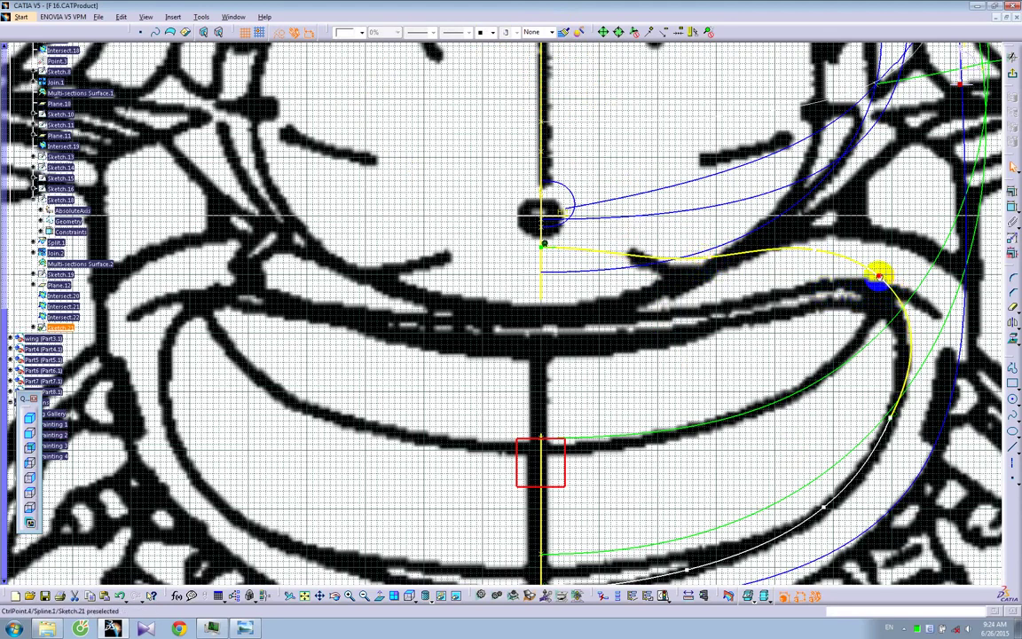
pyautogui.moveTo(885, 267); pyautogui.dragTo(875, 254)
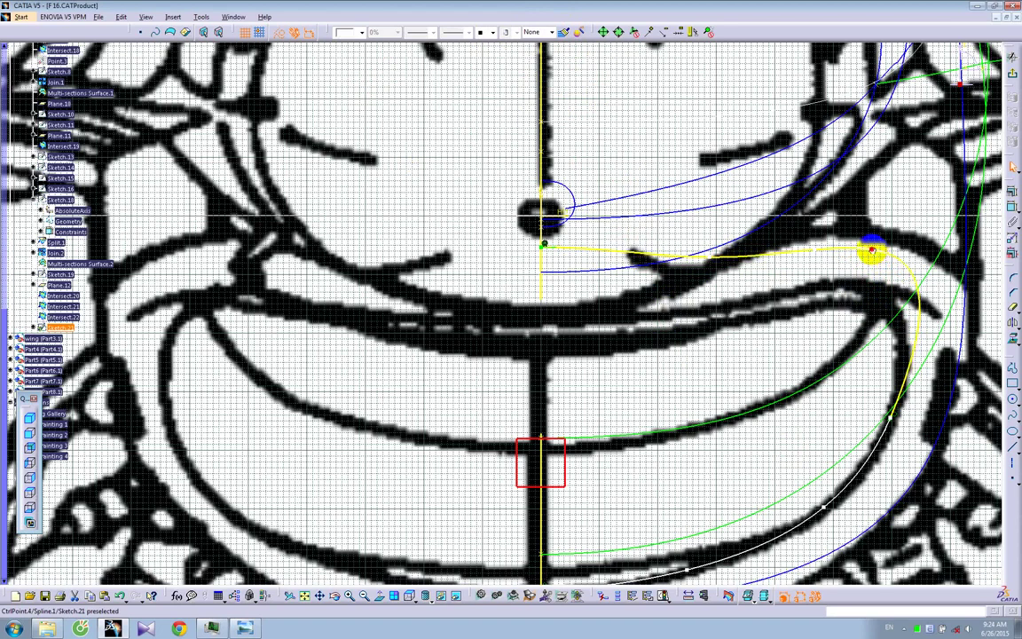
pyautogui.moveTo(680, 256); pyautogui.dragTo(735, 263)
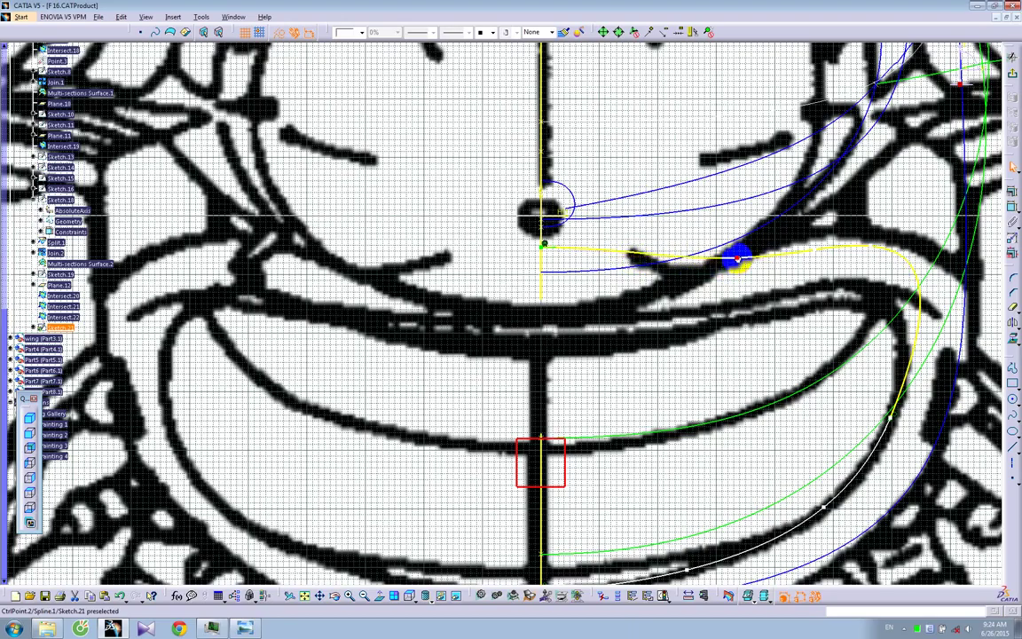
pyautogui.moveTo(935, 292)
pyautogui.mouseDown(button='middle')
pyautogui.moveTo(835, 271)
pyautogui.moveTo(825, 303)
pyautogui.moveTo(743, 388)
pyautogui.mouseUp(button='middle')
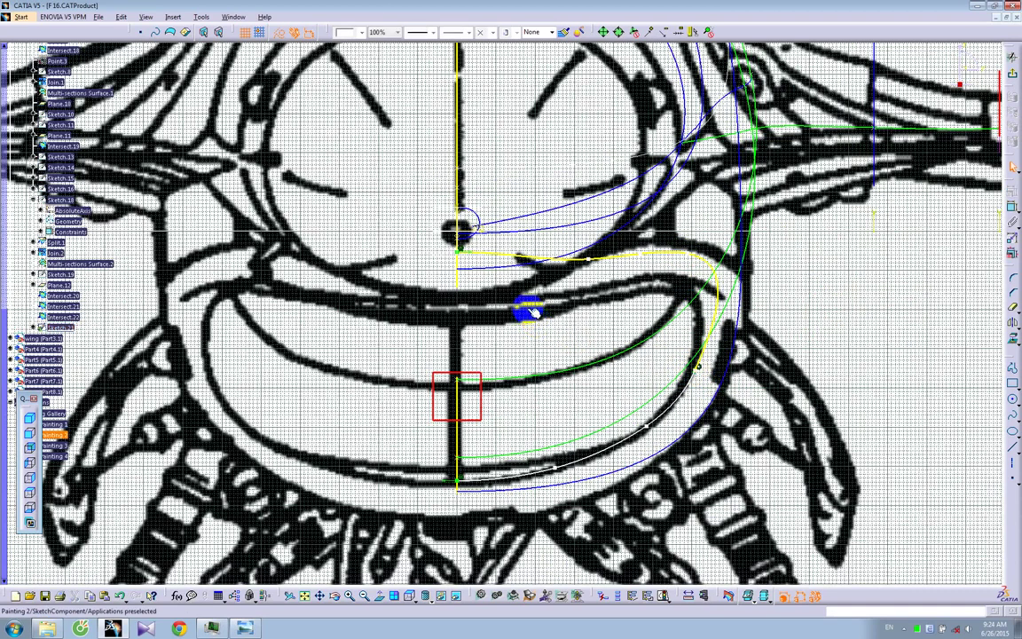
pyautogui.moveTo(588, 258); pyautogui.dragTo(584, 254)
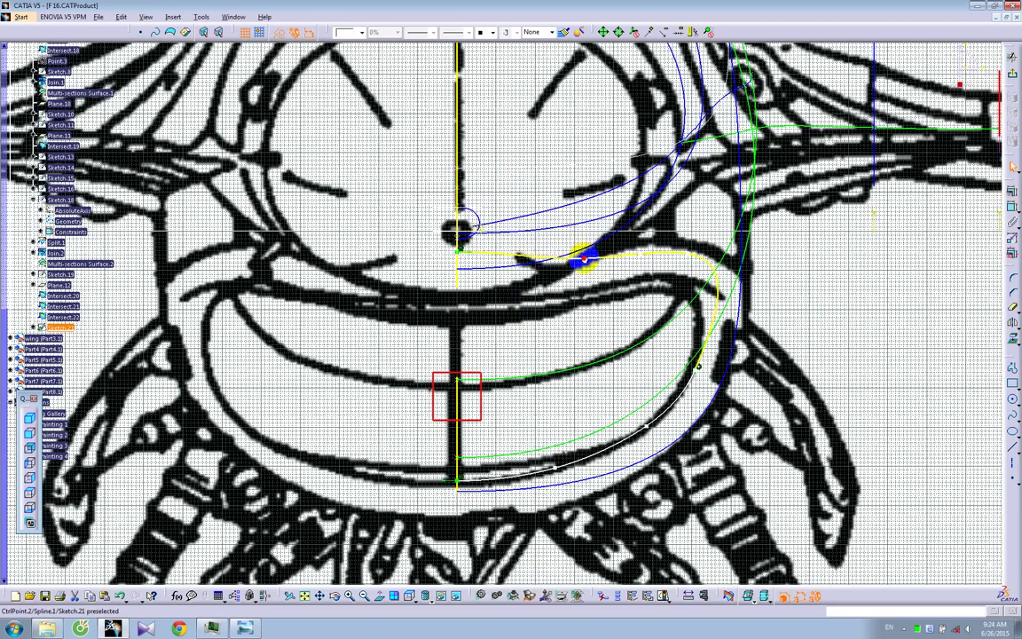
pyautogui.moveTo(674, 260)
pyautogui.mouseDown()
pyautogui.moveTo(652, 257)
pyautogui.moveTo(697, 254)
pyautogui.moveTo(681, 250)
pyautogui.mouseUp()
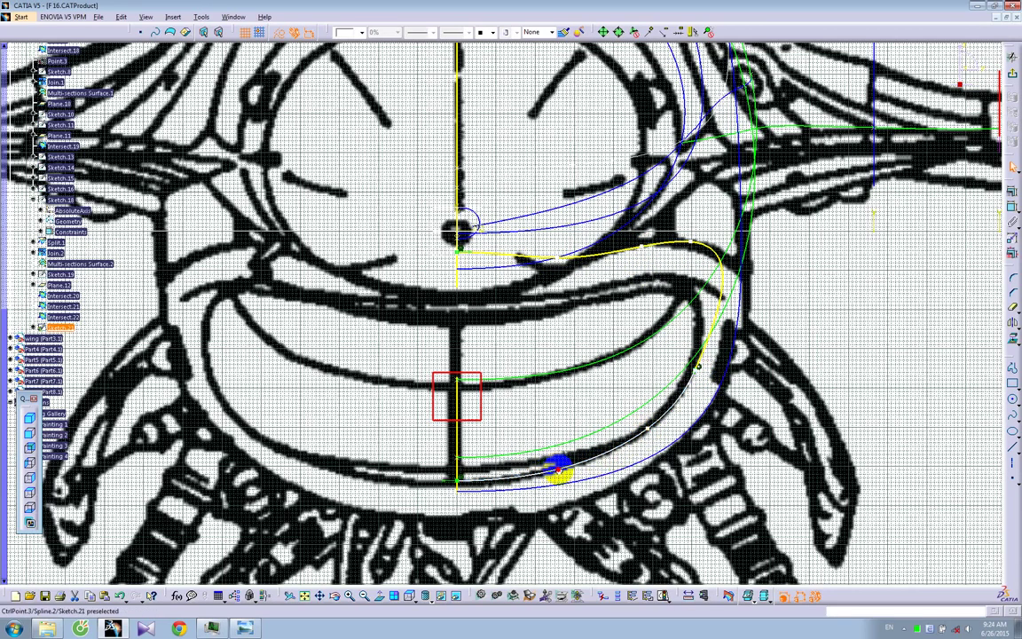
# Exit the intake sketch and copy the graphic properties of the red fuselage curve onto it
pyautogui.click(1011, 74)
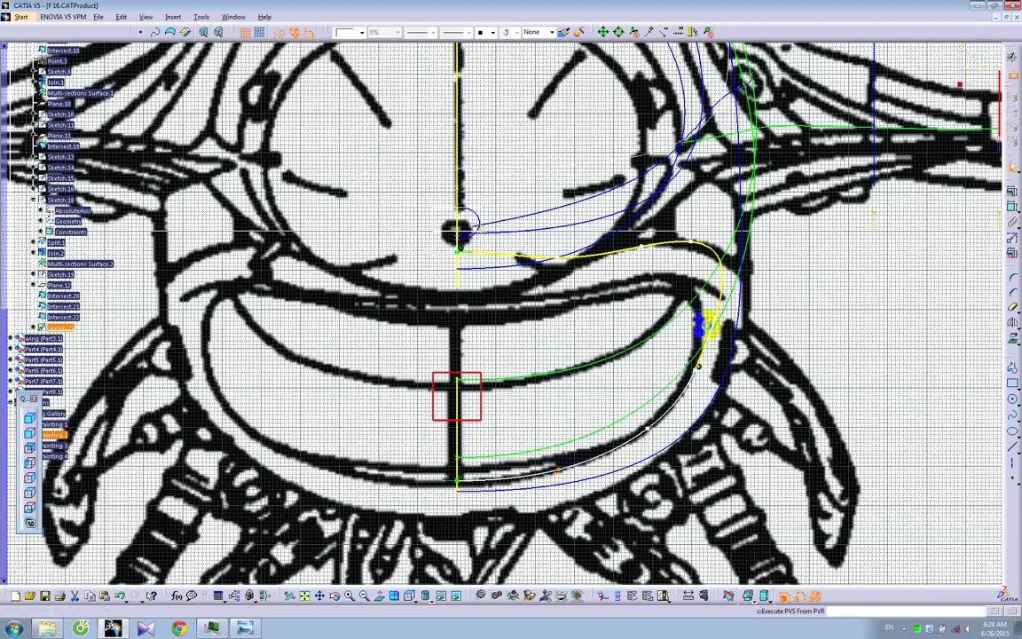
pyautogui.doubleClick(697, 330)
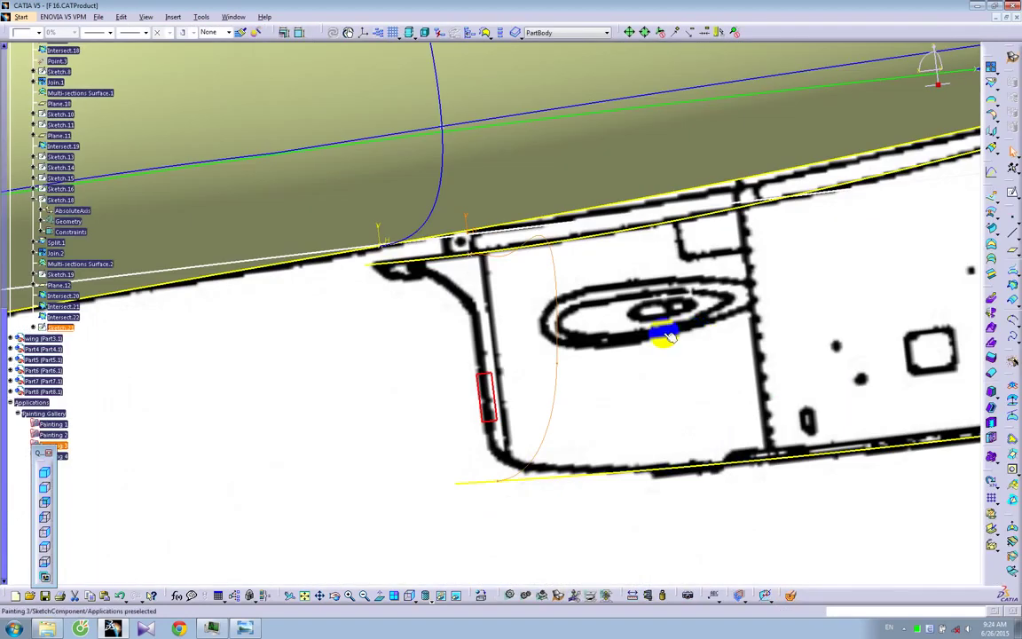
pyautogui.click(241, 33)
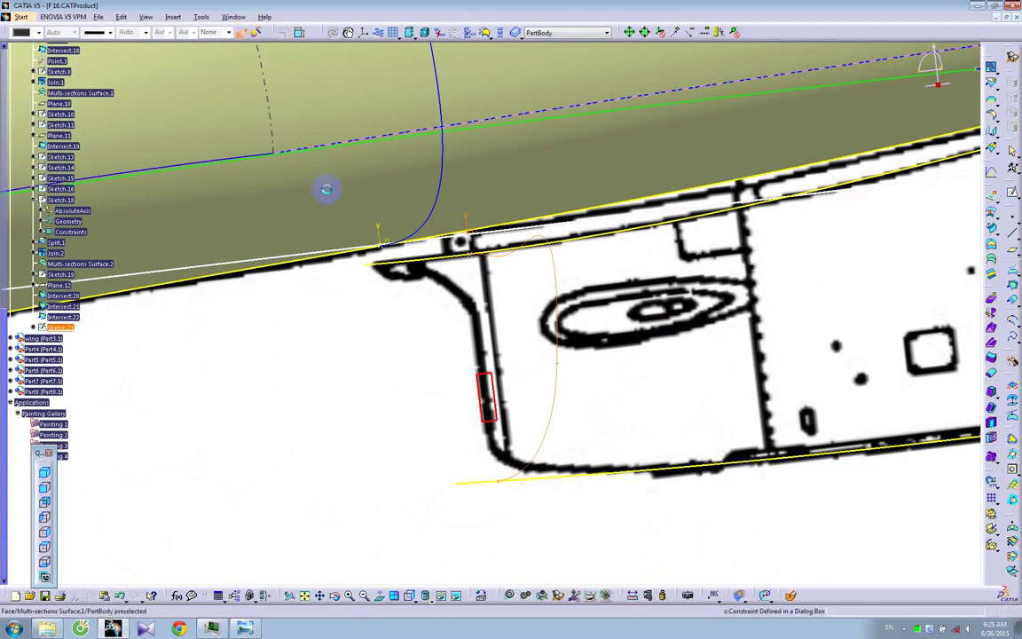
pyautogui.keyDown('ctrl'); pyautogui.moveTo(712, 232); pyautogui.dragTo(762, 312, button='middle'); pyautogui.keyUp('ctrl')
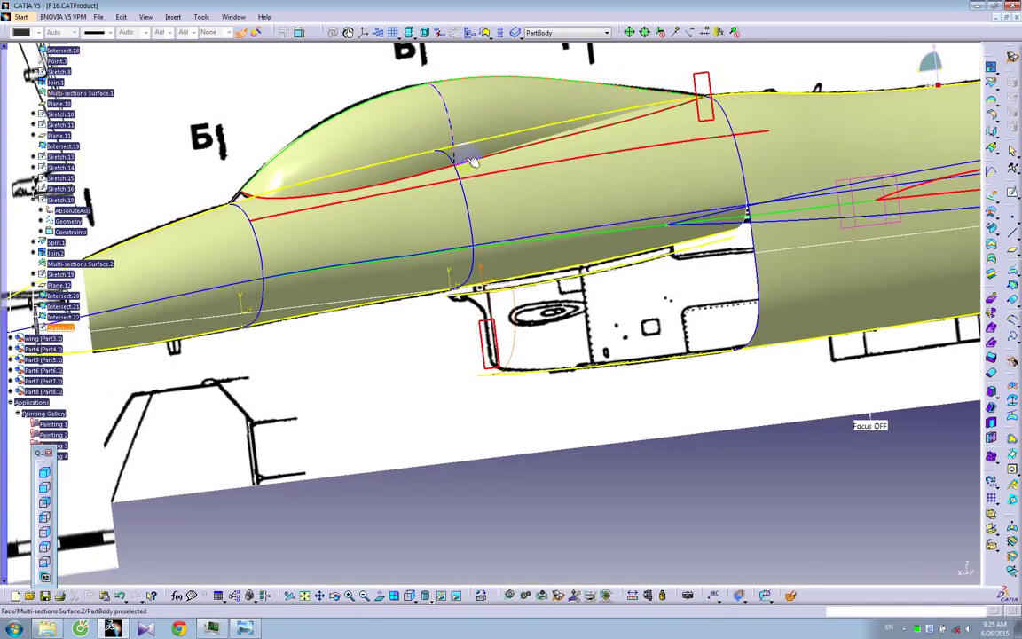
pyautogui.click(486, 179)
# Create a new sketch on the plane at the rear end of the canopy
pyautogui.moveTo(603, 351)
pyautogui.keyDown('ctrl'); pyautogui.mouseDown(button='middle')
pyautogui.moveTo(583, 292)
pyautogui.moveTo(571, 325)
pyautogui.moveTo(539, 318)
pyautogui.moveTo(566, 300)
pyautogui.moveTo(554, 326)
pyautogui.moveTo(535, 299)
pyautogui.moveTo(536, 331)
pyautogui.moveTo(657, 311)
pyautogui.moveTo(486, 376)
pyautogui.moveTo(477, 118)
pyautogui.mouseUp(button='middle'); pyautogui.keyUp('ctrl')
pyautogui.click(535, 131)
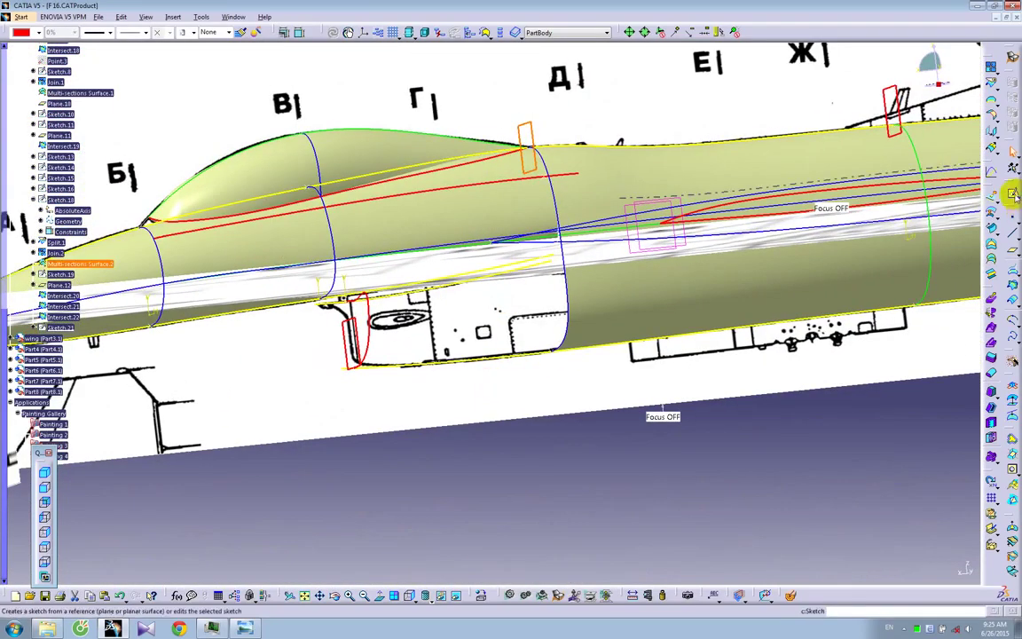
pyautogui.click(1011, 194)
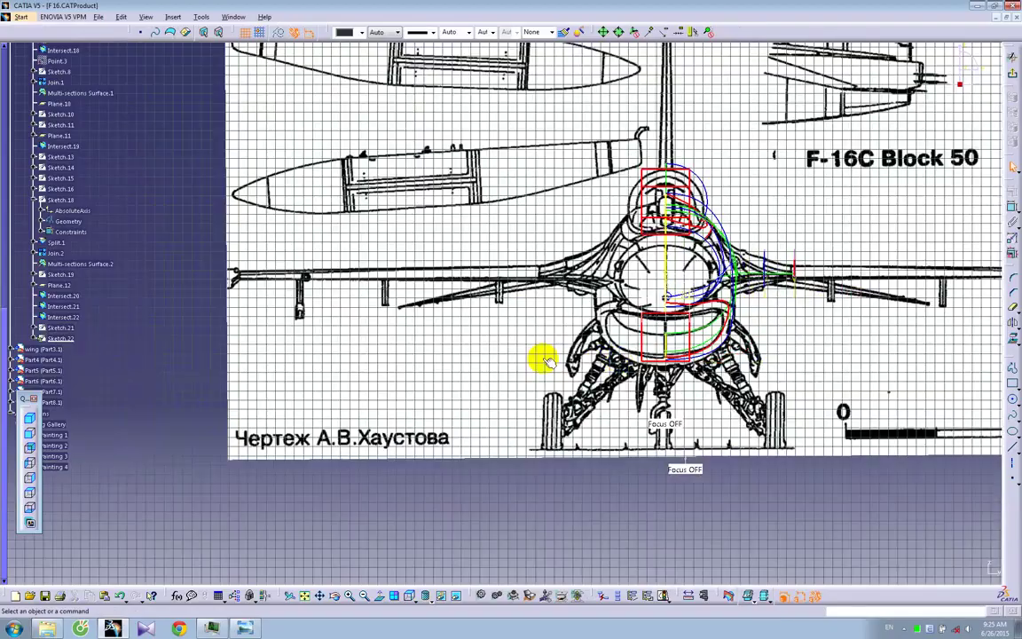
# Trace the rear intake section with a spline from the bottom of the centreline up to the fuselage side
pyautogui.moveTo(540, 353)
pyautogui.mouseDown(button='middle')
pyautogui.moveTo(674, 387)
pyautogui.moveTo(581, 379)
pyautogui.moveTo(566, 288)
pyautogui.moveTo(575, 287)
pyautogui.mouseUp(button='middle')
pyautogui.moveTo(797, 346); pyautogui.dragTo(648, 365, button='middle')
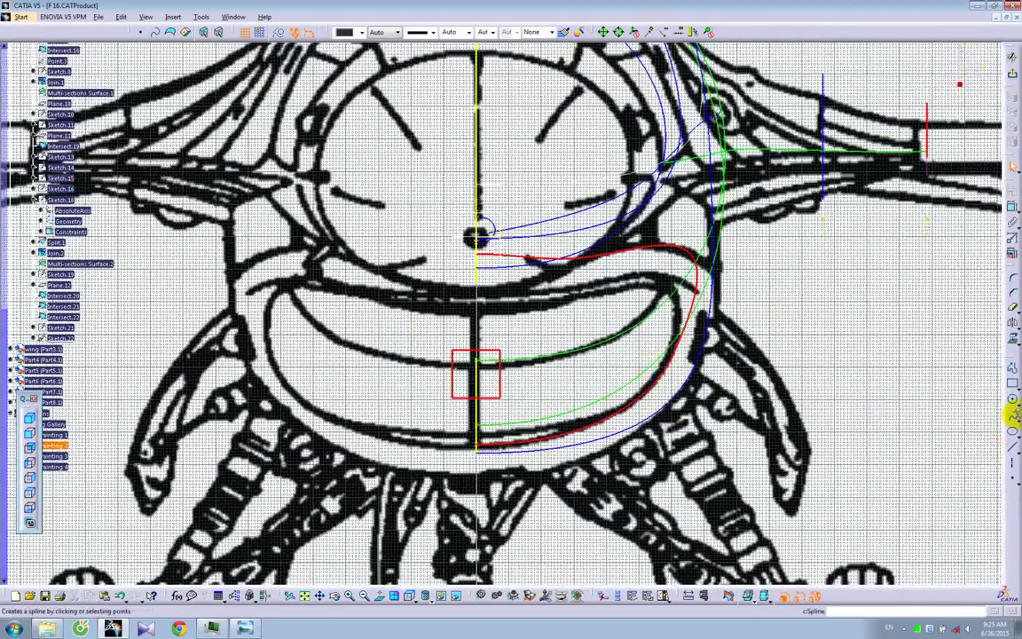
pyautogui.click(1012, 416)
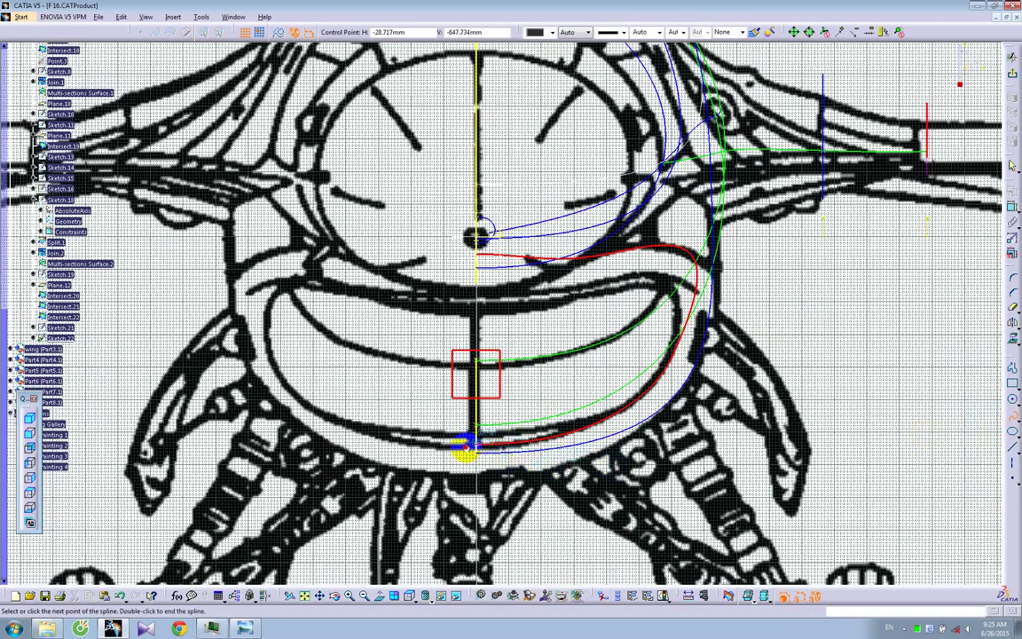
pyautogui.click(723, 314)
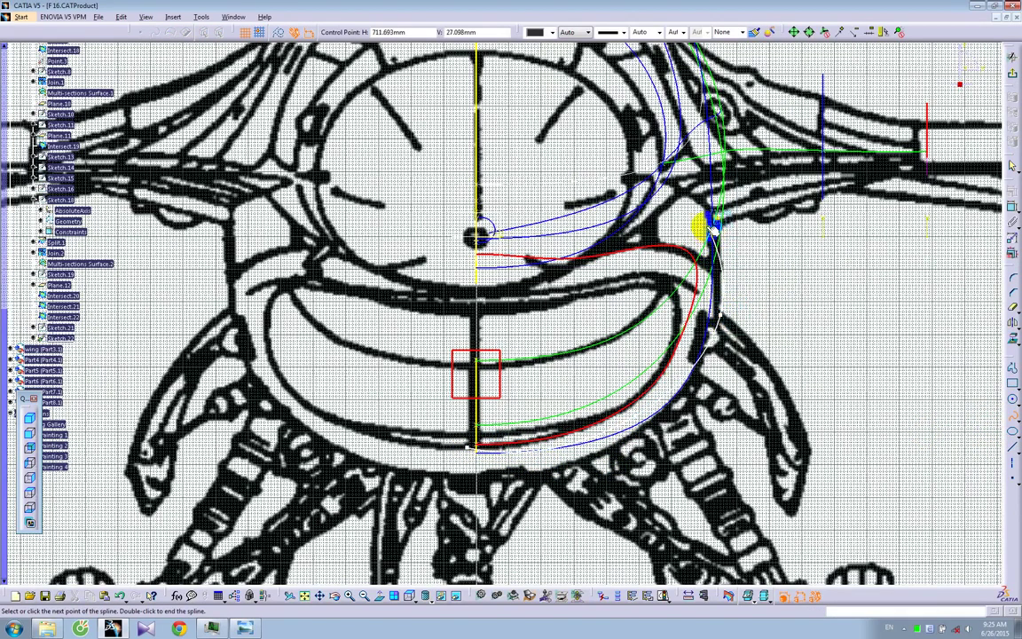
pyautogui.click(707, 226)
pyautogui.press('Escape')
pyautogui.moveTo(708, 263)
pyautogui.mouseDown(button='middle')
pyautogui.moveTo(602, 274)
pyautogui.moveTo(550, 253)
pyautogui.moveTo(575, 233)
pyautogui.moveTo(600, 263)
pyautogui.moveTo(610, 259)
pyautogui.mouseUp(button='middle')
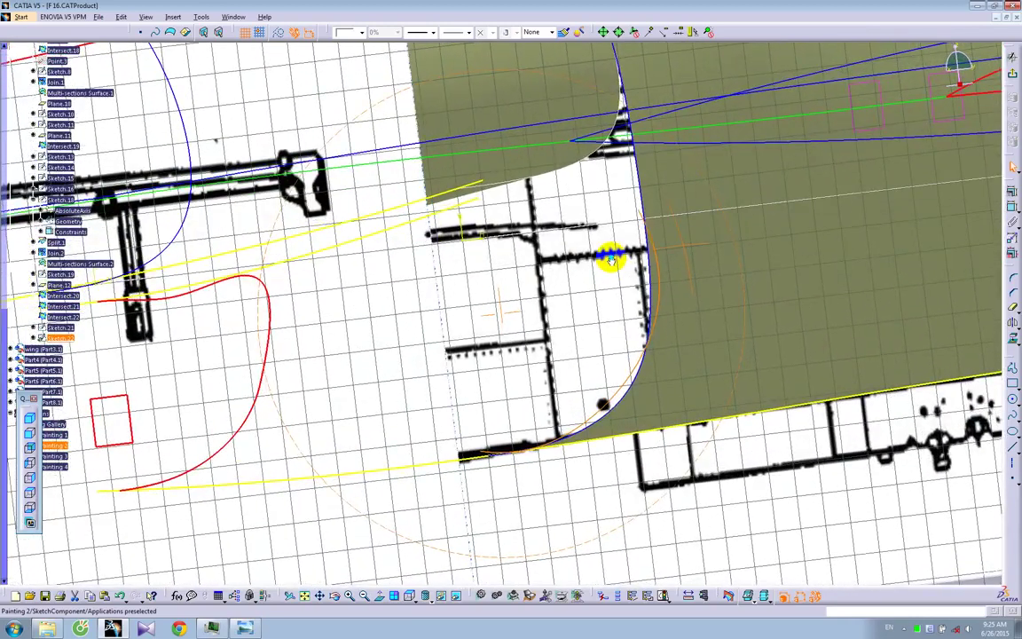
# Make the spline's lower end coincident with the fuselage's lower intersection point at the centreline
pyautogui.click(686, 498)
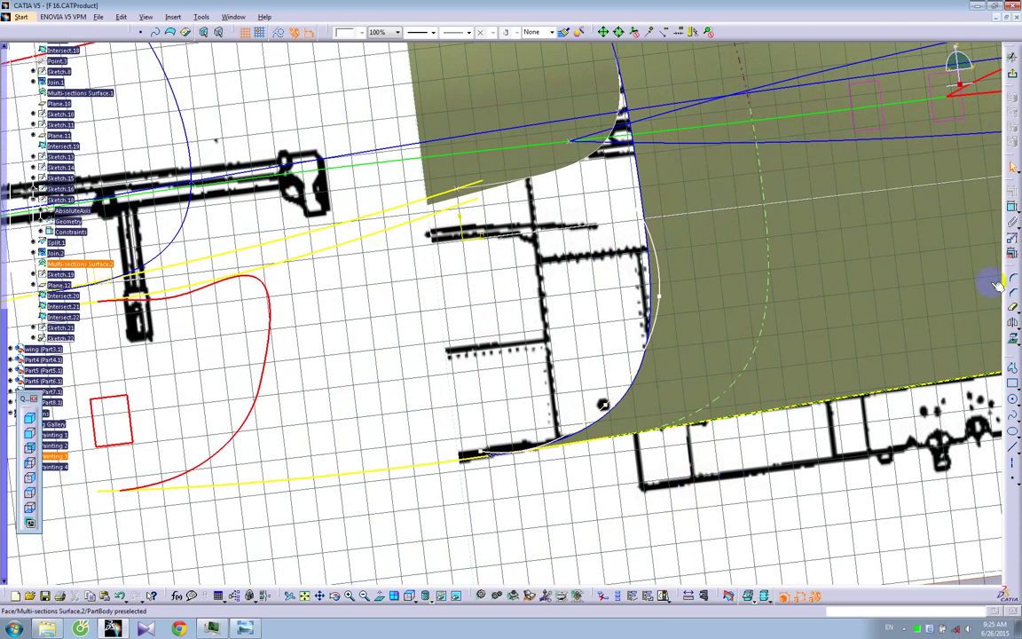
pyautogui.click(1011, 208)
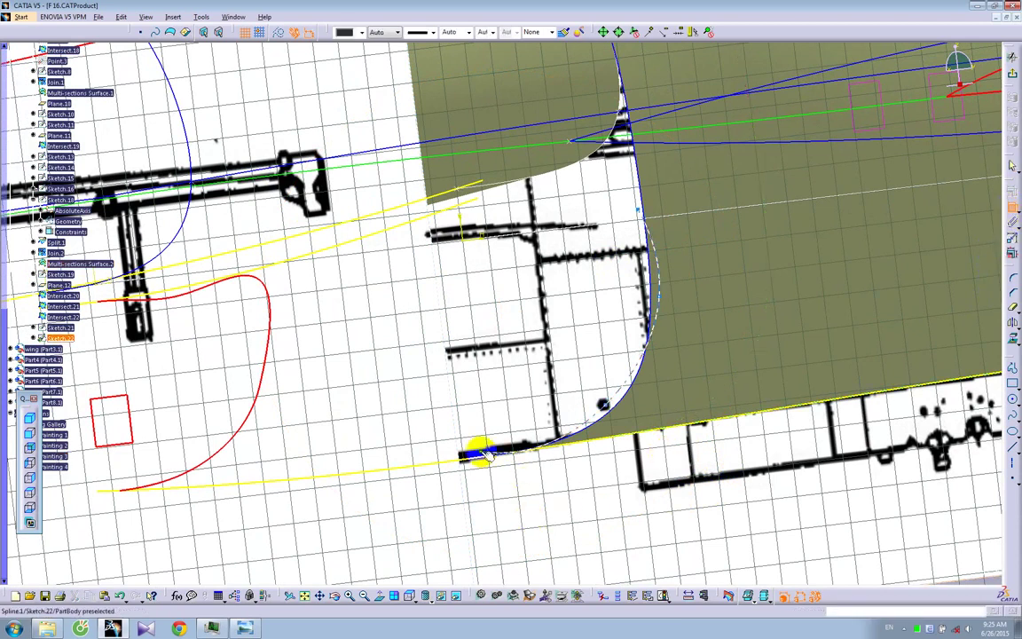
pyautogui.click(493, 457)
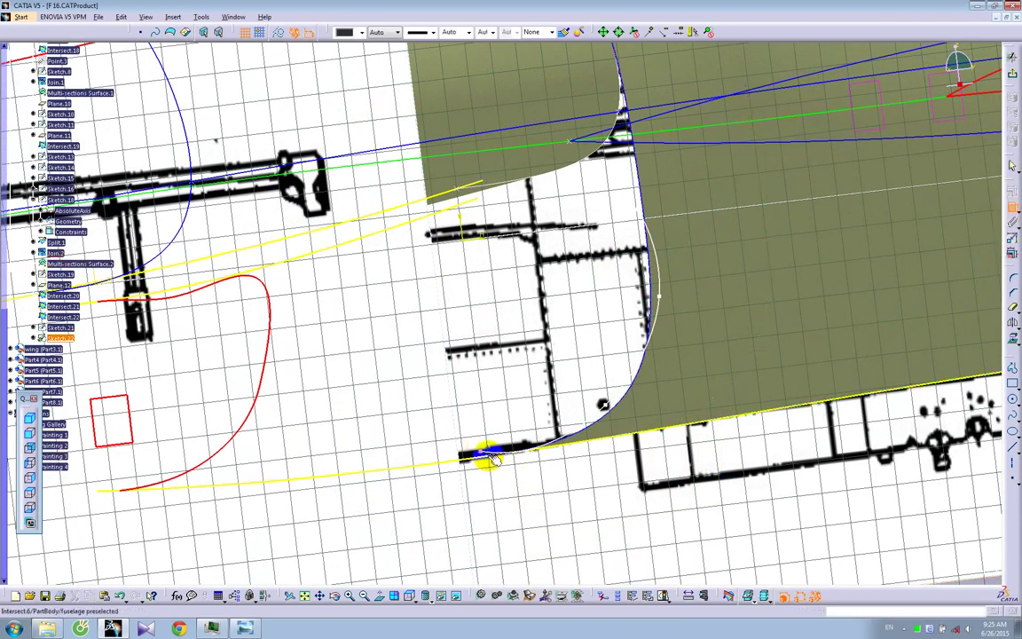
pyautogui.rightClick(477, 489)
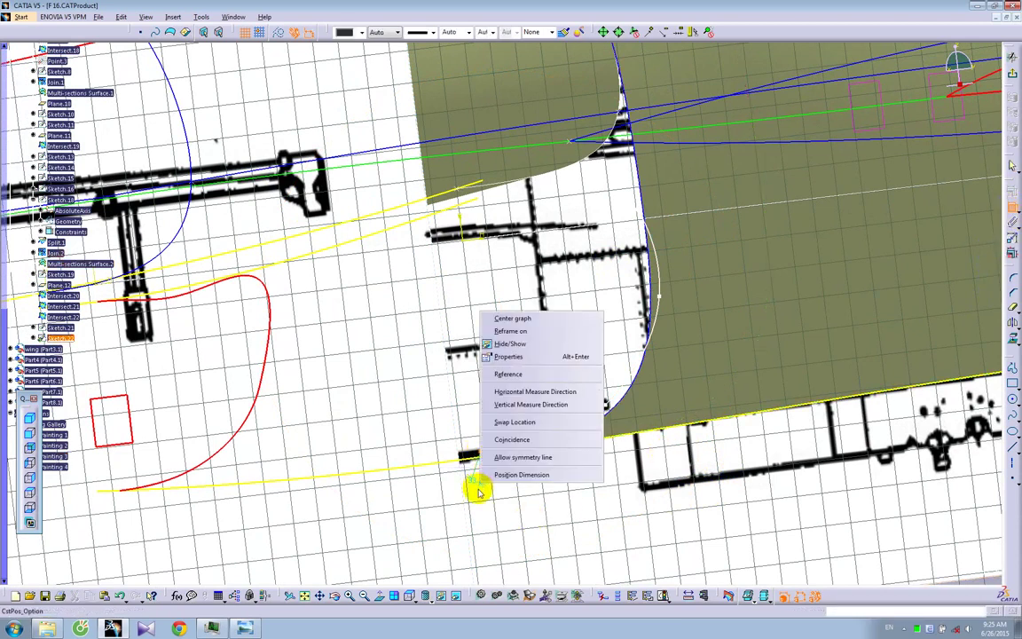
pyautogui.click(512, 439)
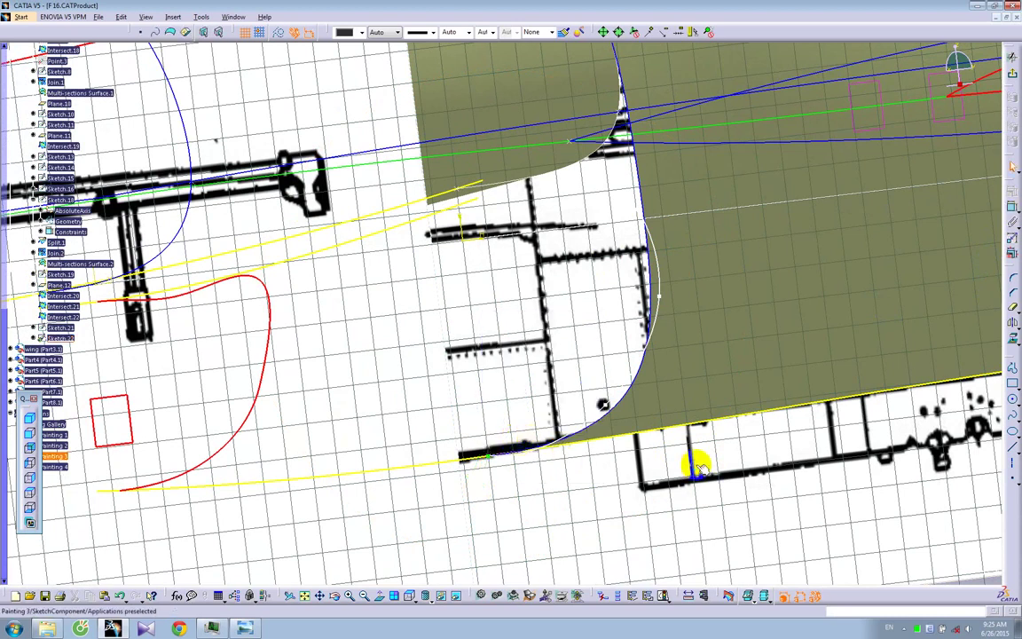
# Replace the traced lower spline with a projection of the lower fuselage surface's front edge
pyautogui.click(663, 322)
pyautogui.click(930, 320)
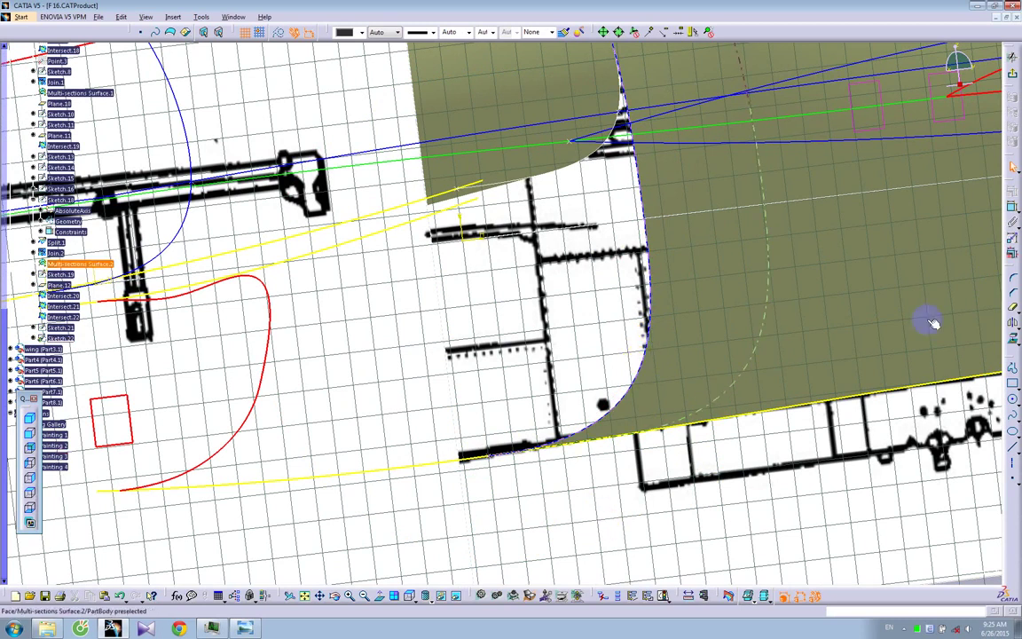
pyautogui.click(1013, 341)
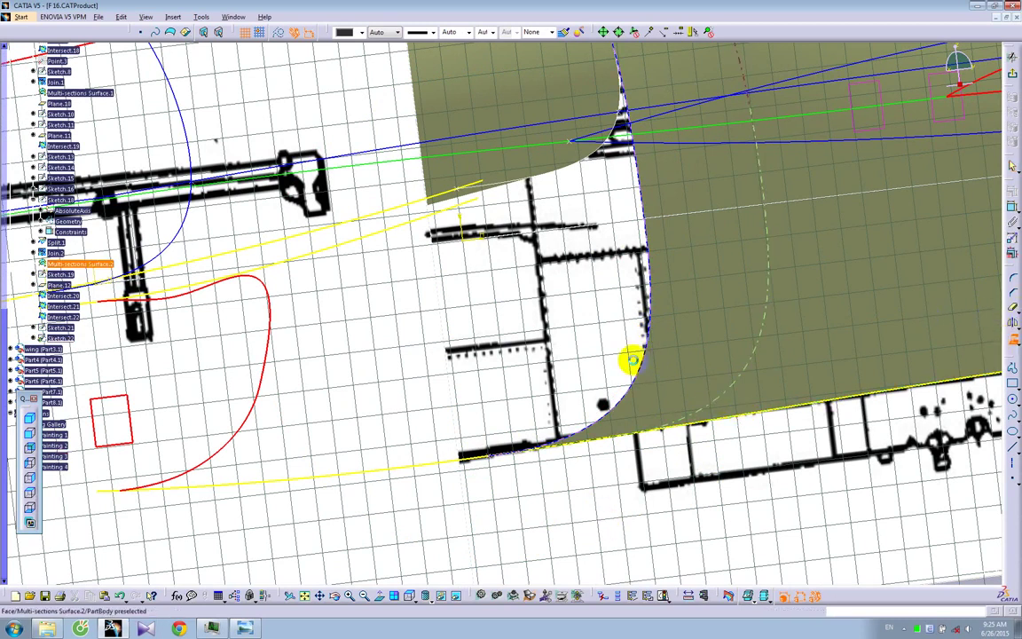
pyautogui.click(650, 311)
pyautogui.moveTo(671, 425)
pyautogui.keyDown('ctrl'); pyautogui.mouseDown(button='middle')
pyautogui.moveTo(657, 451)
pyautogui.moveTo(652, 413)
pyautogui.mouseUp(button='middle'); pyautogui.keyUp('ctrl')
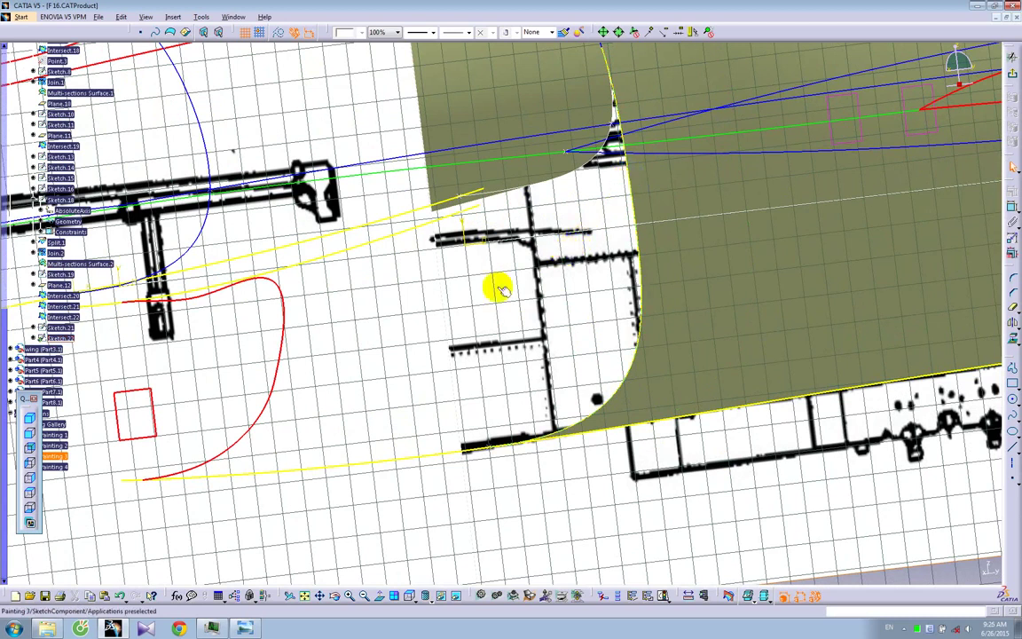
# View the sketch plane face-on and draw a five-point spline for the upper intake section from the centreline to the fuselage side
pyautogui.click(379, 600)
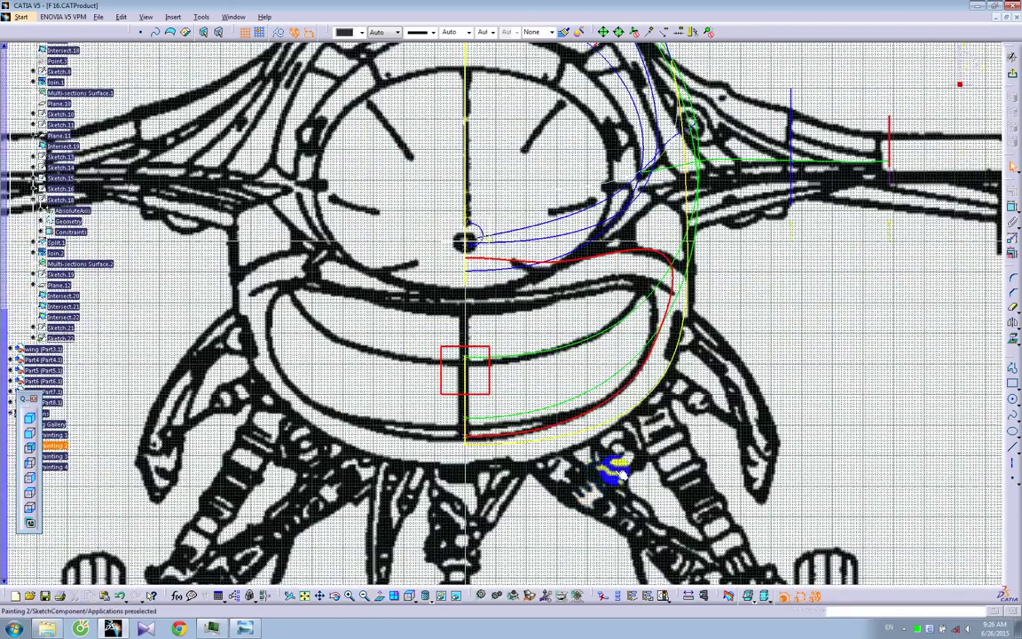
pyautogui.click(1011, 417)
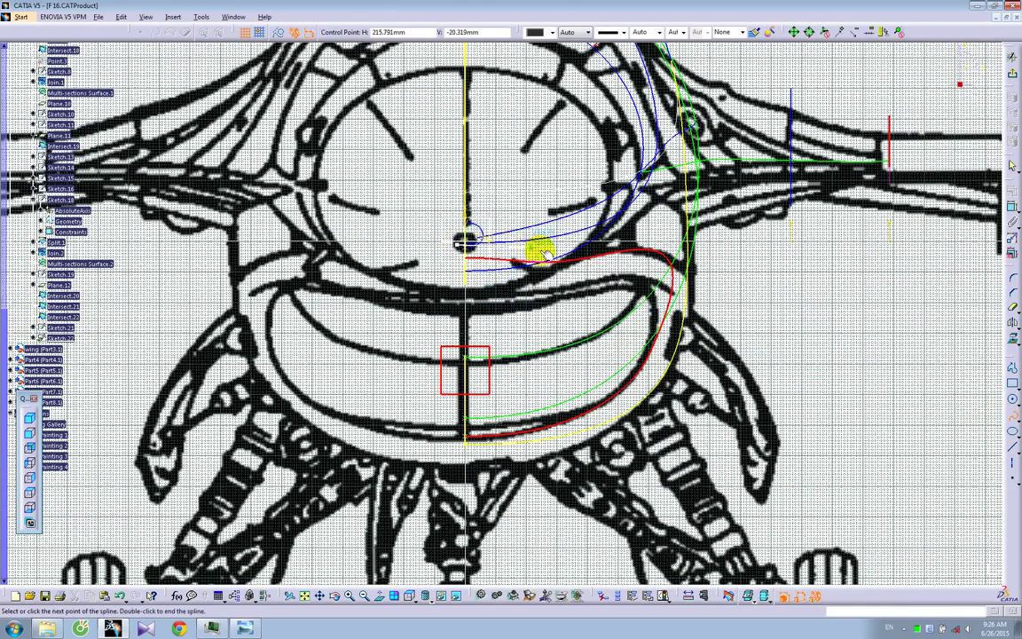
pyautogui.click(599, 250)
pyautogui.click(682, 205)
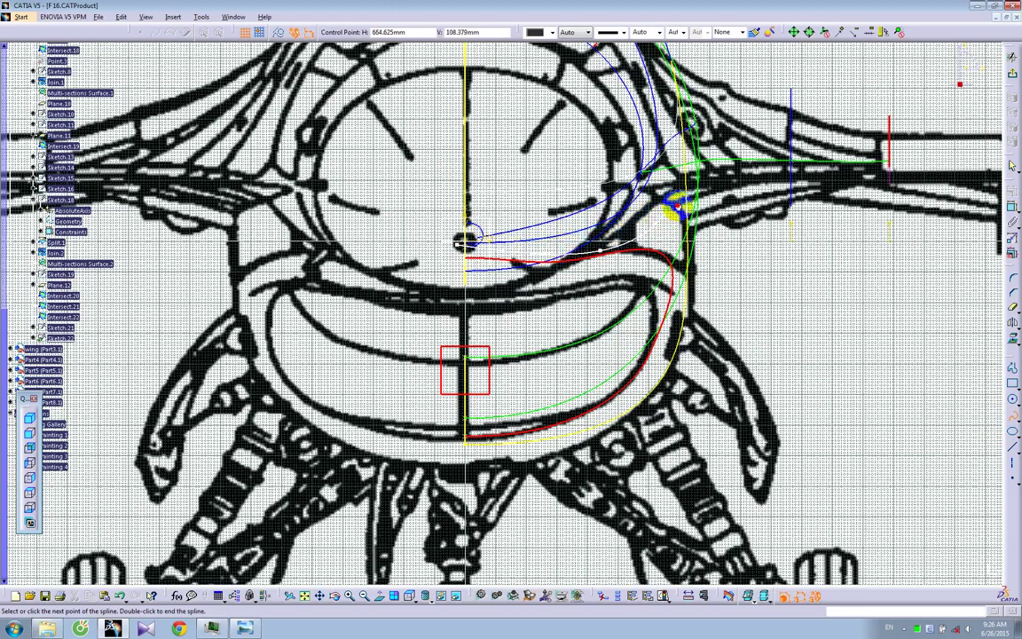
pyautogui.doubleClick(682, 206)
pyautogui.click(728, 280)
# Make the new spline's first control point coincident with the Intersect.22 point on the centreline
pyautogui.moveTo(727, 281)
pyautogui.mouseDown(button='middle')
pyautogui.moveTo(531, 255)
pyautogui.moveTo(536, 245)
pyautogui.moveTo(547, 298)
pyautogui.moveTo(486, 255)
pyautogui.mouseUp(button='middle')
pyautogui.click(1011, 206)
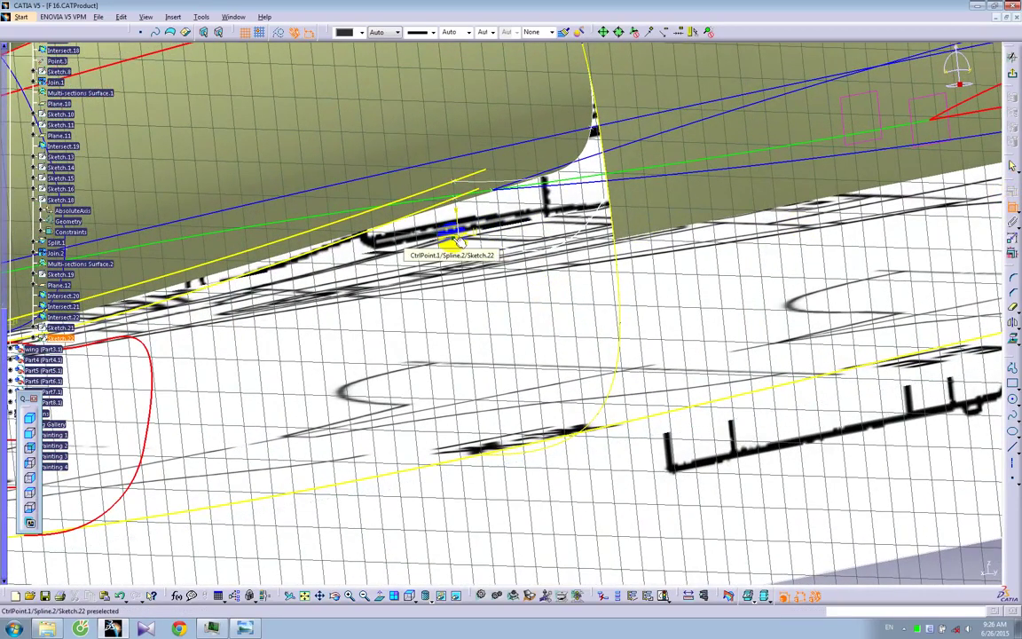
pyautogui.click(455, 241)
pyautogui.click(461, 203)
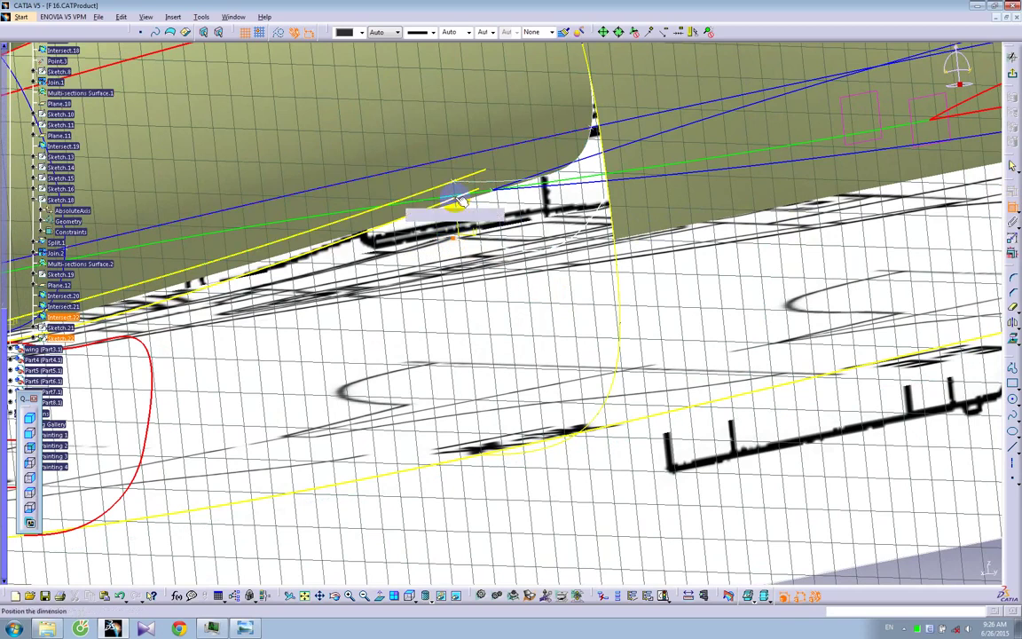
pyautogui.rightClick(481, 205)
pyautogui.click(512, 334)
# Raise the upper spline's second and third control points to flatten its dip below the fuselage
pyautogui.moveTo(511, 295)
pyautogui.mouseDown(button='middle')
pyautogui.moveTo(511, 258)
pyautogui.moveTo(553, 311)
pyautogui.moveTo(548, 285)
pyautogui.mouseUp(button='middle')
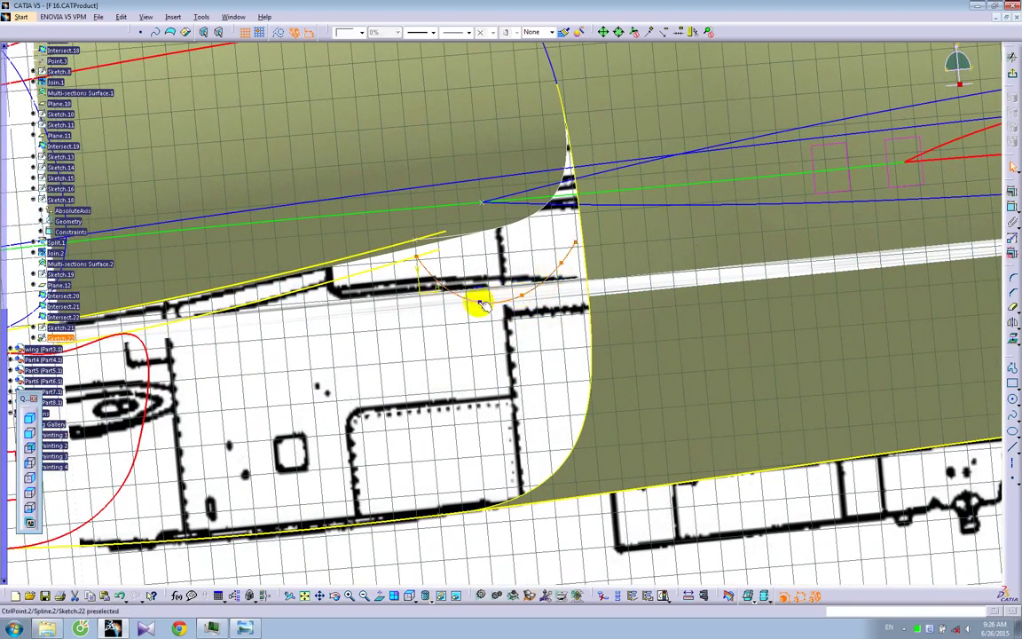
pyautogui.click(500, 258)
pyautogui.moveTo(481, 301); pyautogui.dragTo(482, 265)
pyautogui.moveTo(523, 296); pyautogui.dragTo(525, 270)
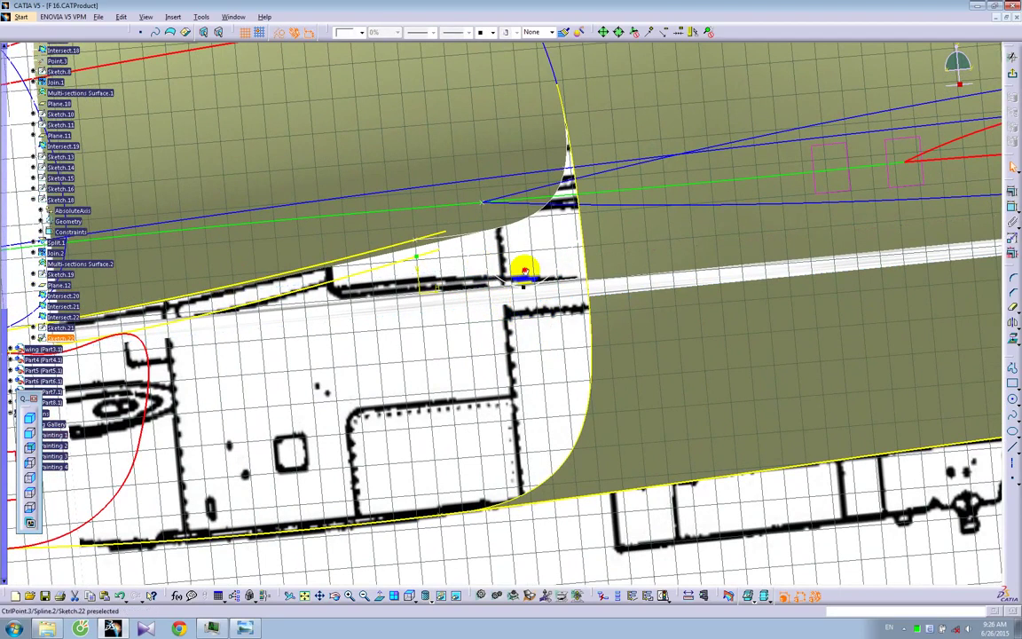
# Copy the graphic properties of the red fuselage line onto the upper spline
pyautogui.click(502, 256)
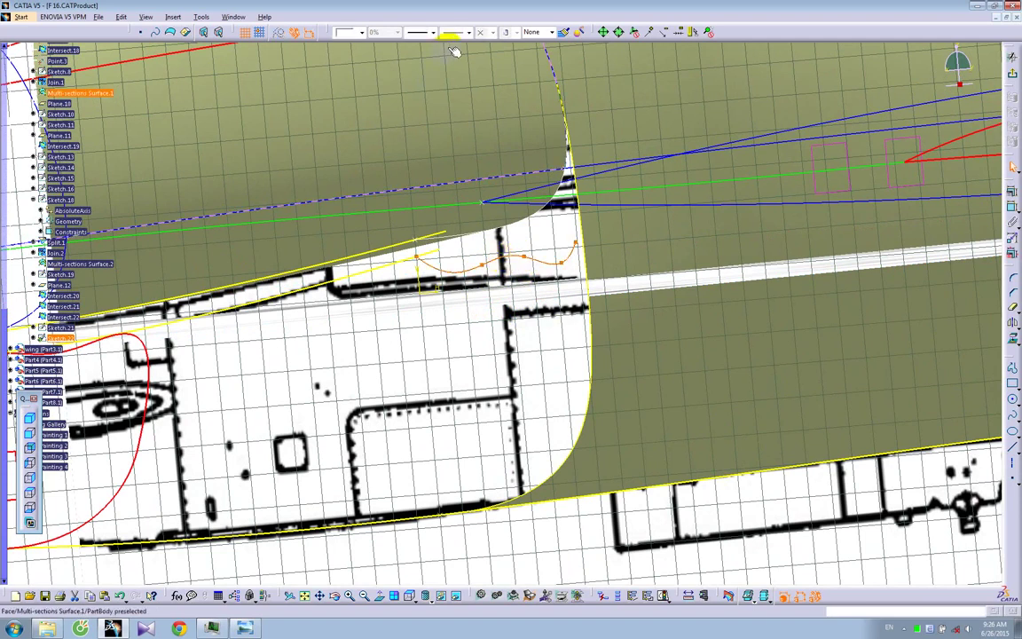
pyautogui.click(320, 35)
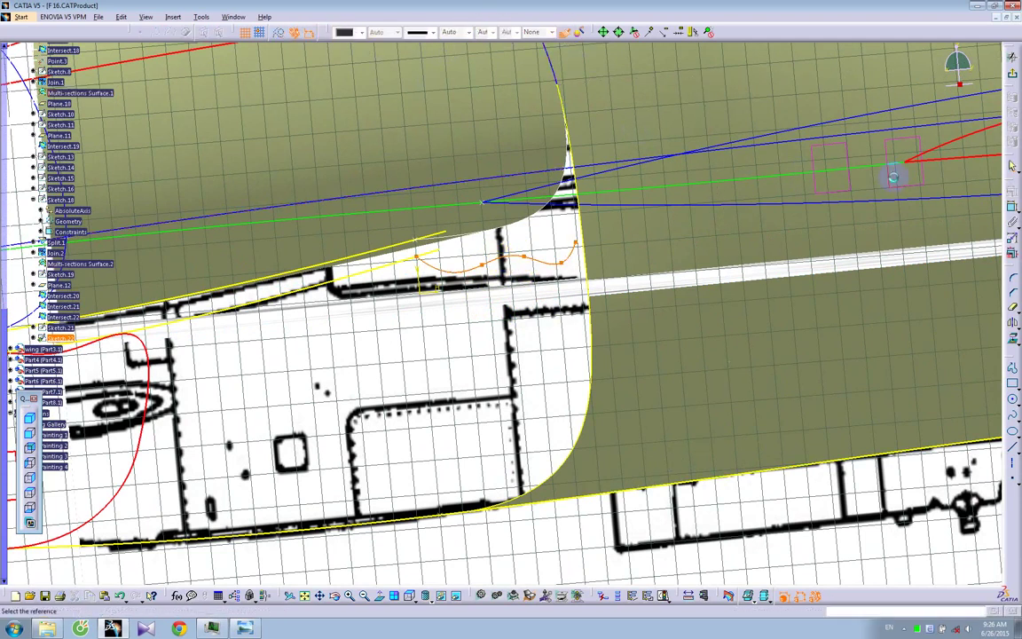
pyautogui.click(937, 151)
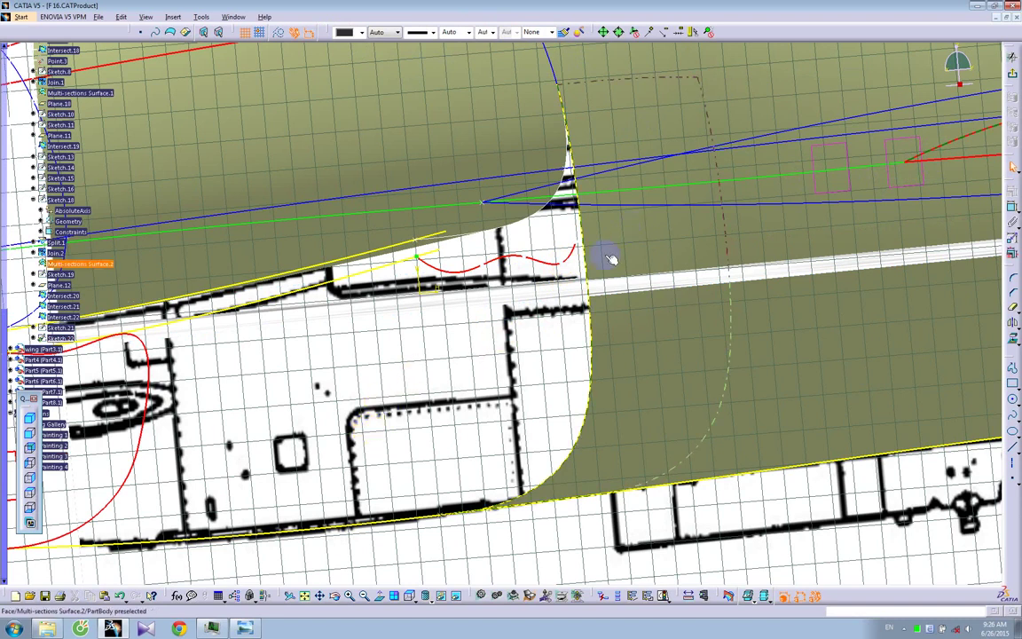
# Raise the upper spline's fourth control point and impose tangency on its first and fifth control points
pyautogui.click(566, 263)
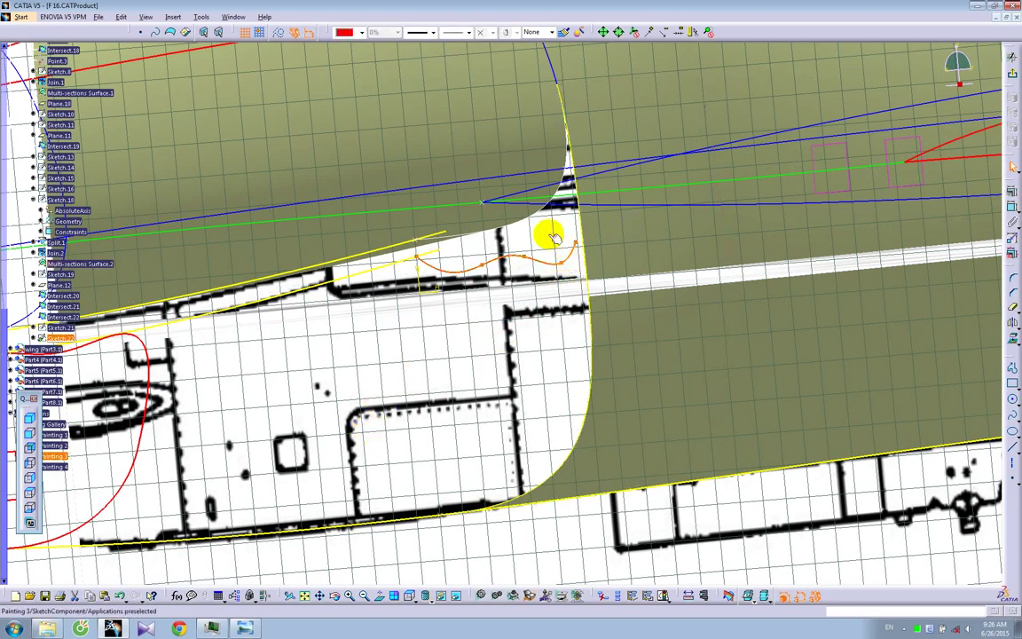
pyautogui.moveTo(568, 268)
pyautogui.mouseDown()
pyautogui.moveTo(570, 236)
pyautogui.moveTo(570, 253)
pyautogui.moveTo(579, 242)
pyautogui.mouseUp()
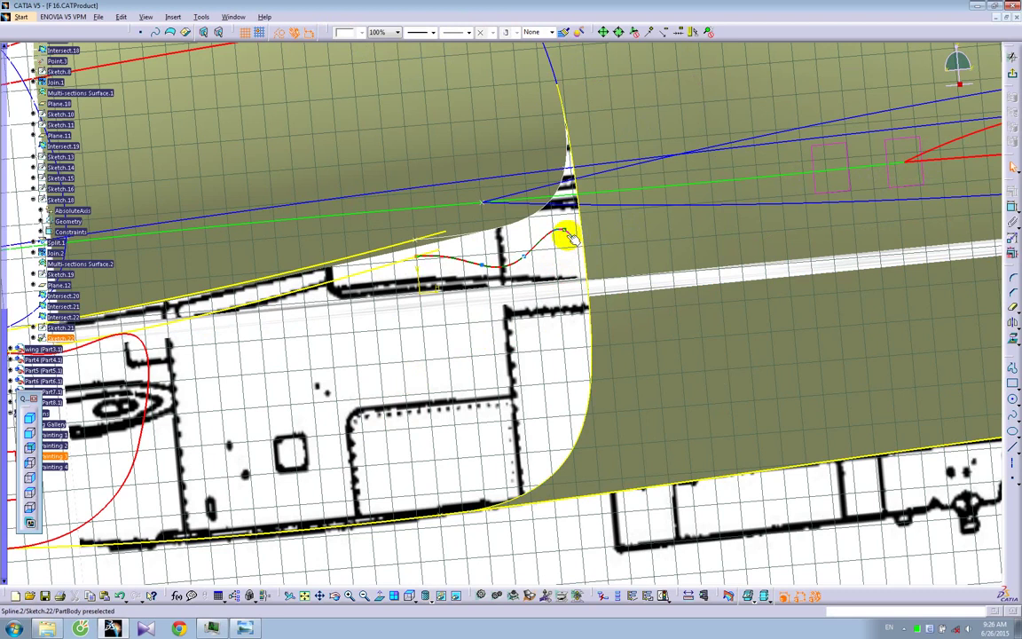
pyautogui.doubleClick(567, 232)
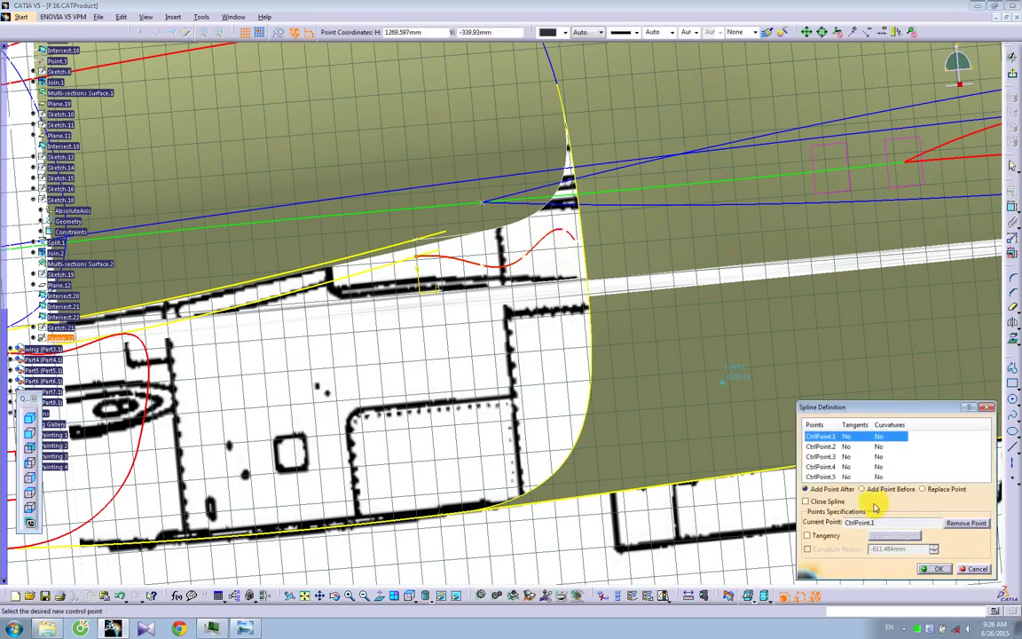
pyautogui.click(807, 535)
pyautogui.click(820, 476)
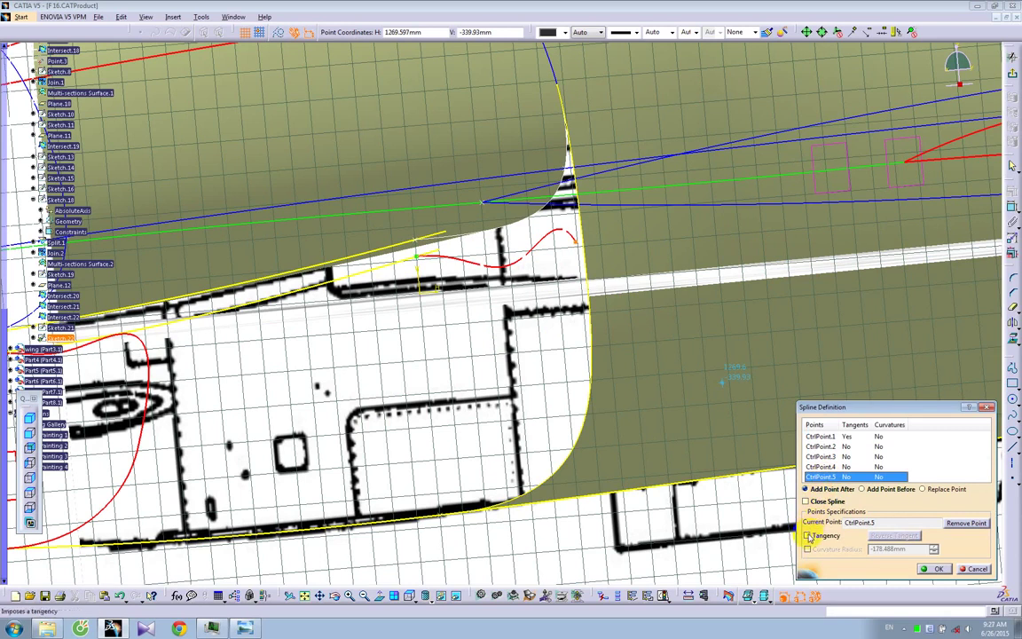
pyautogui.click(936, 569)
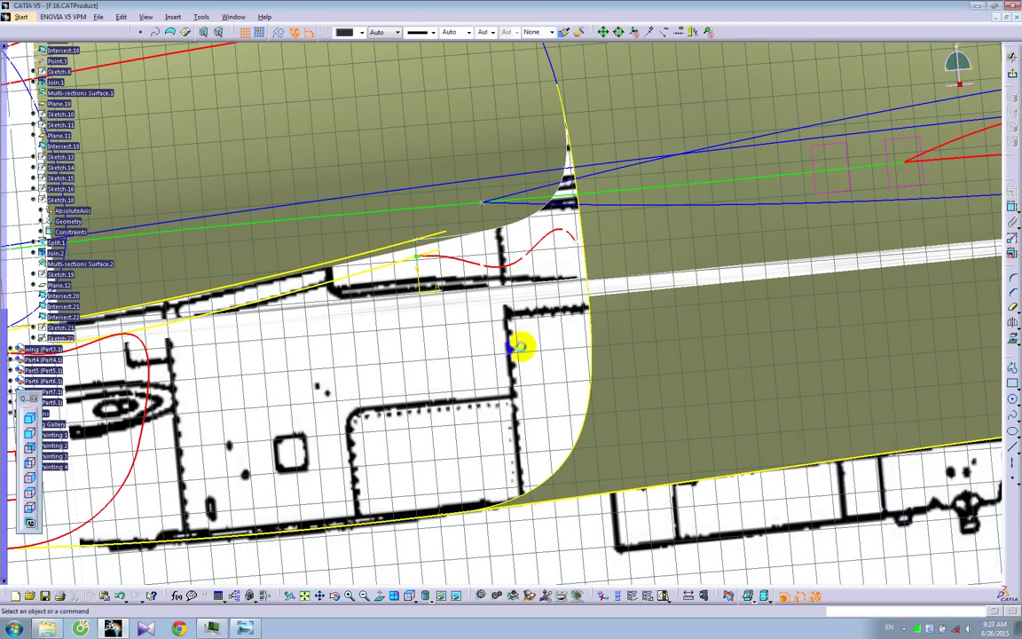
# Constrain the upper spline's tangent at its centreline end
pyautogui.click(426, 258)
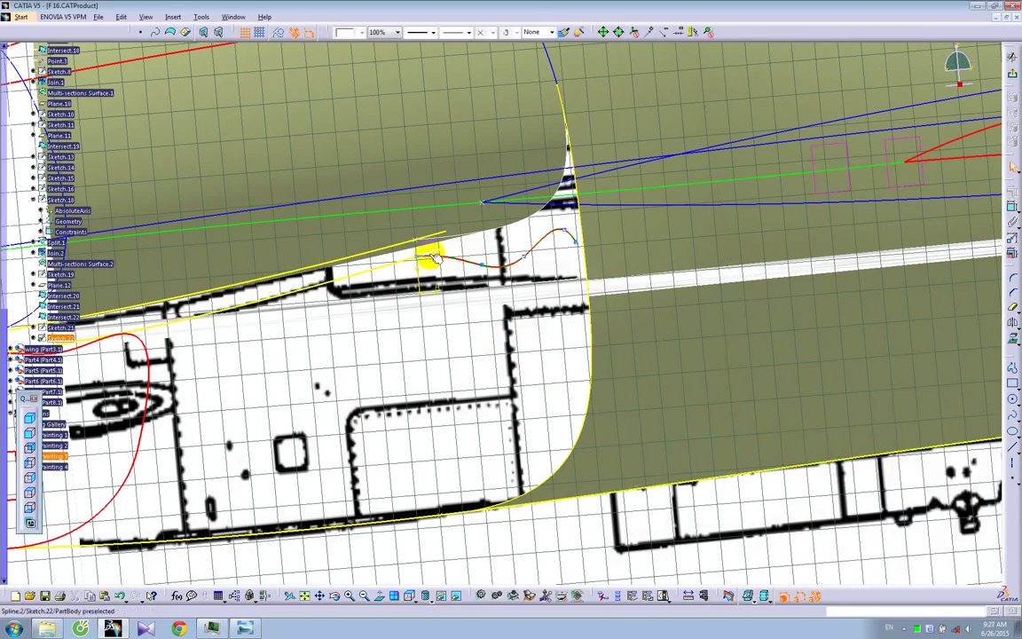
pyautogui.click(1011, 195)
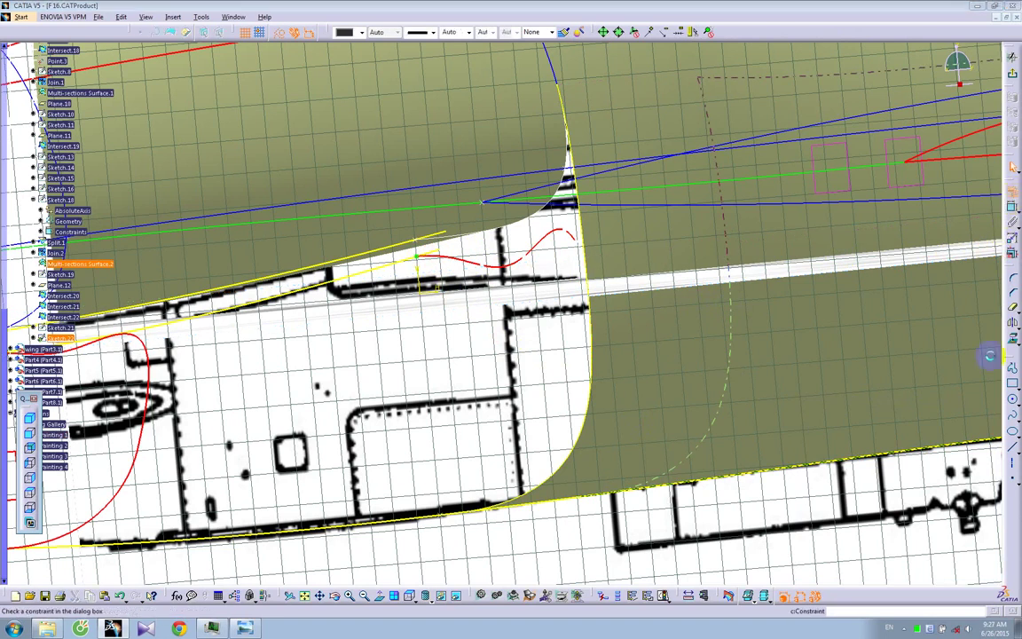
pyautogui.click(936, 568)
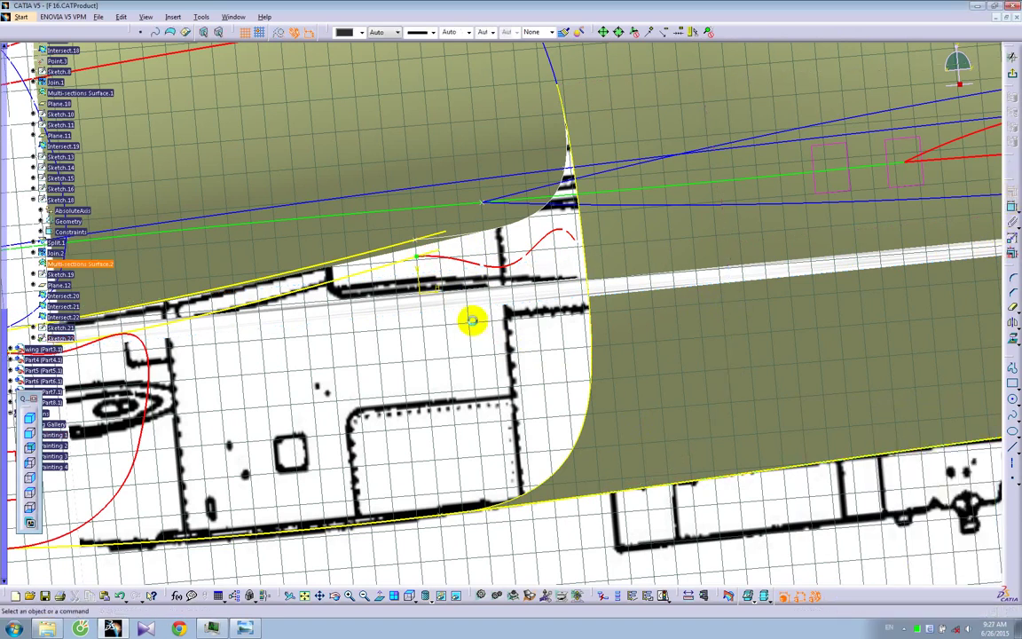
# Make the upper spline's outer end point coincident with the projected fuselage edge
pyautogui.click(576, 242)
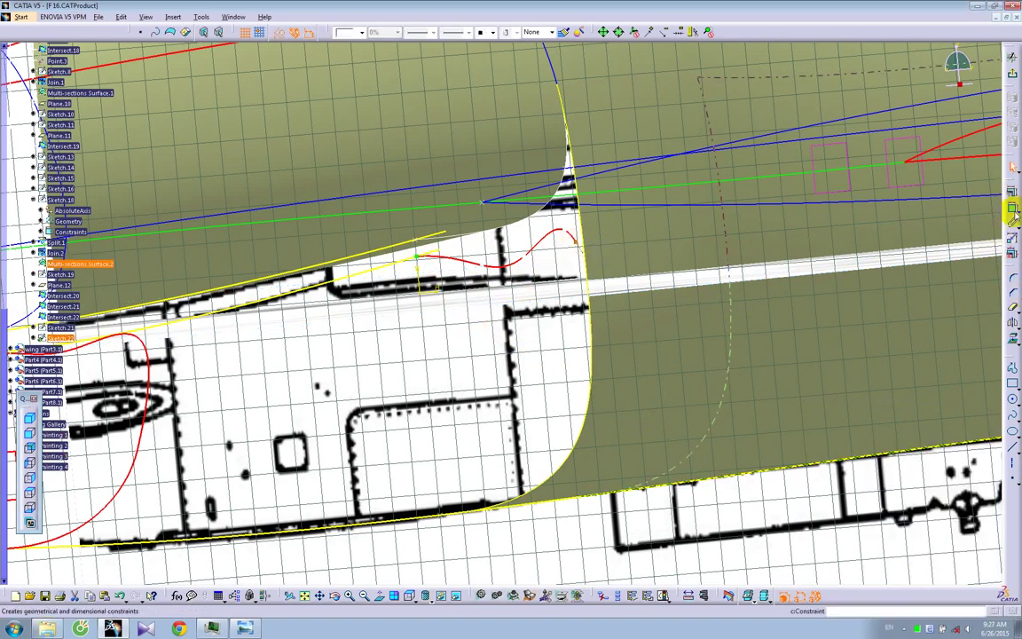
pyautogui.click(1011, 208)
pyautogui.click(575, 235)
pyautogui.click(589, 232)
pyautogui.rightClick(564, 270)
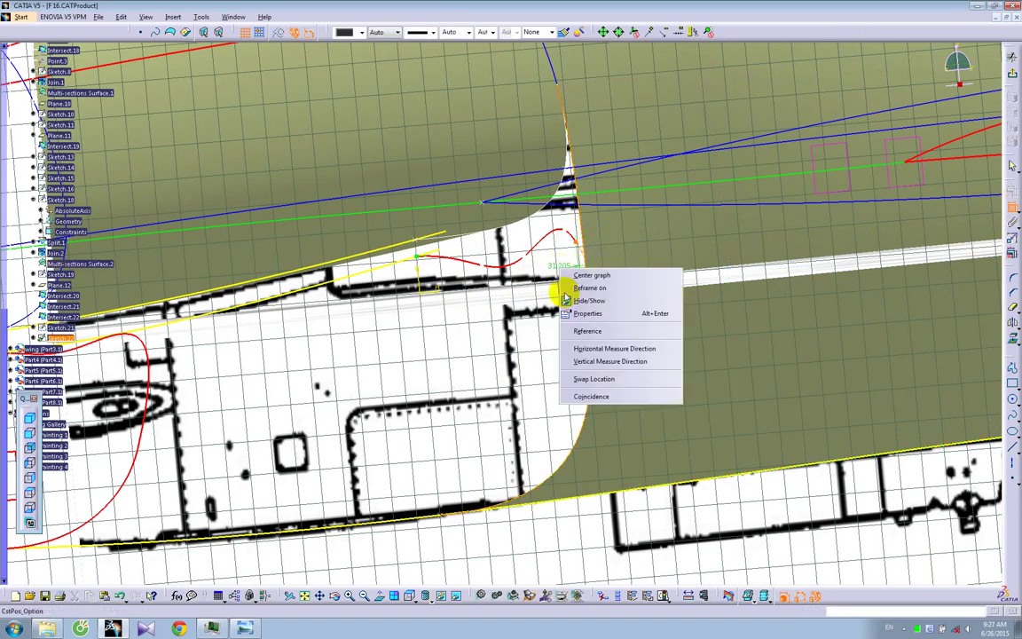
pyautogui.click(577, 395)
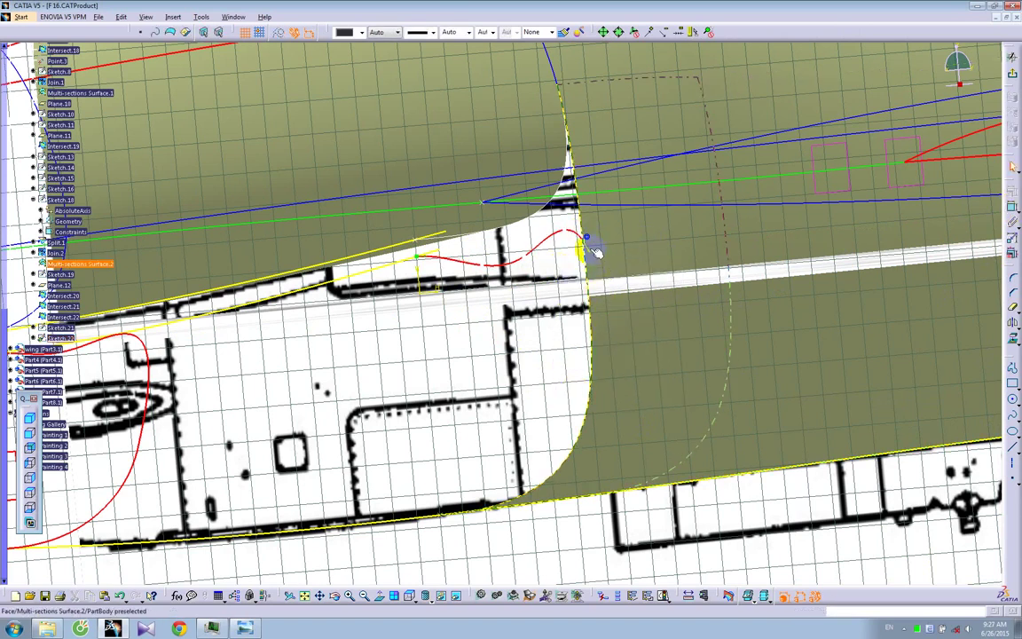
# Add a tangency constraint between the spline's outer end tangent and the projected fuselage edge
pyautogui.click(587, 255)
pyautogui.click(851, 485)
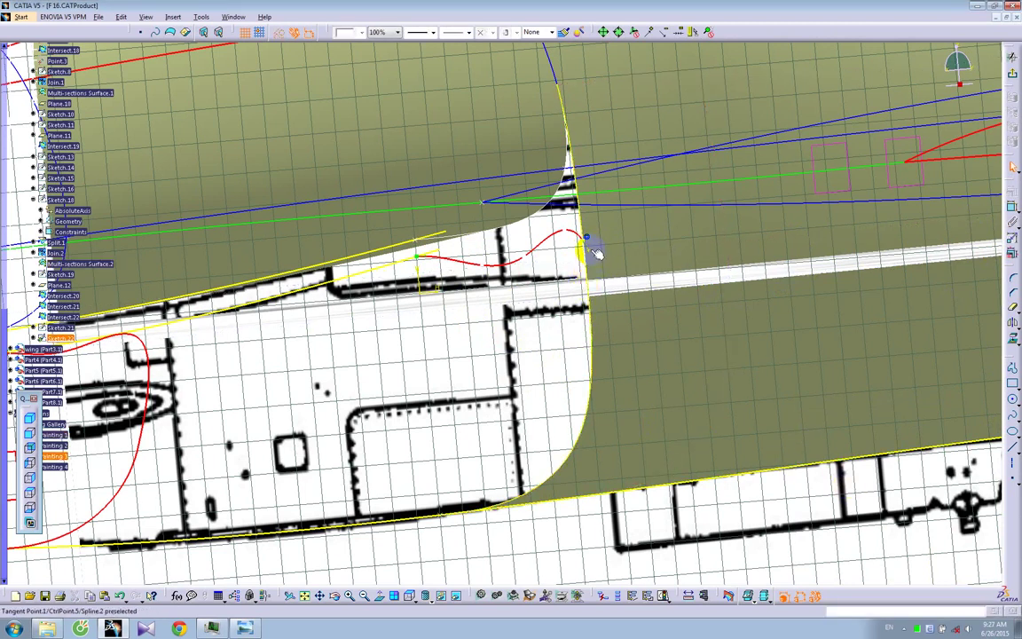
pyautogui.click(582, 253)
pyautogui.click(1012, 256)
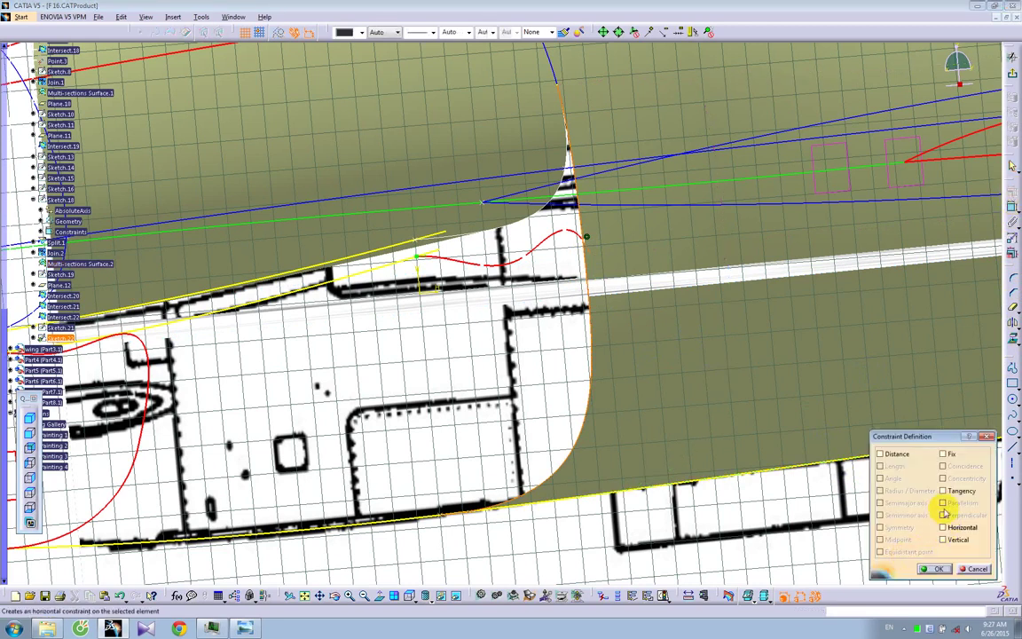
pyautogui.click(943, 491)
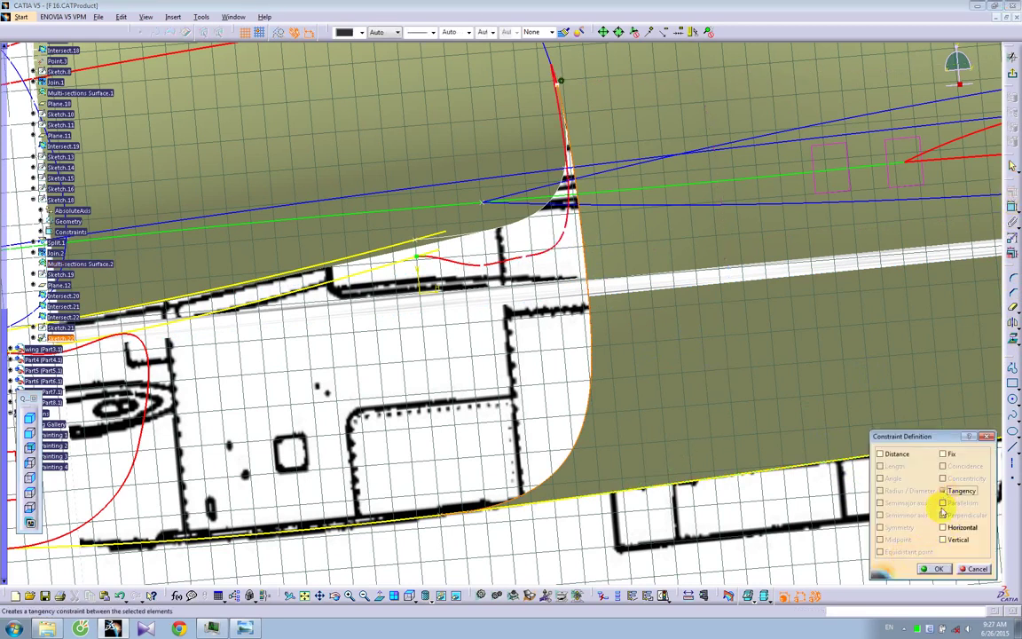
pyautogui.click(935, 569)
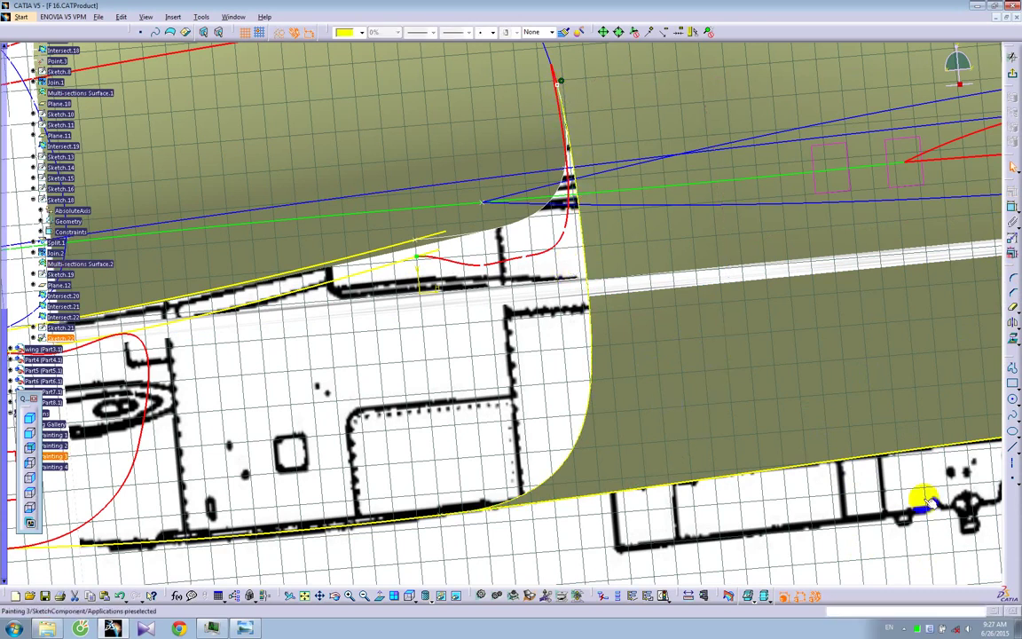
# Move the upper spline's outer end point down along the fuselage edge and raise its neighbouring control points, including the fourth
pyautogui.click(906, 520)
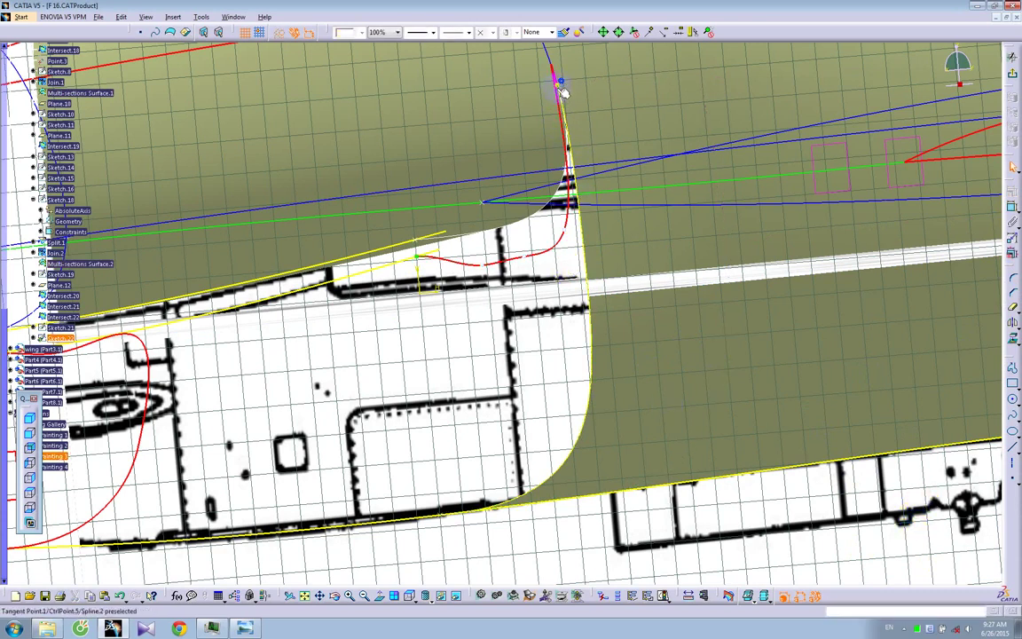
pyautogui.moveTo(553, 84); pyautogui.dragTo(577, 246)
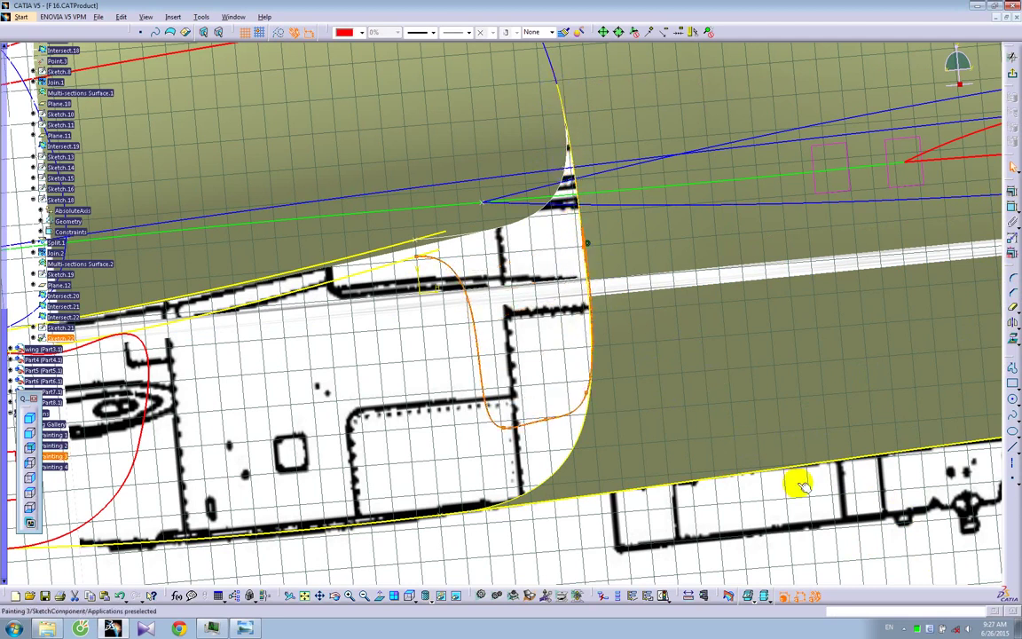
pyautogui.moveTo(502, 436); pyautogui.dragTo(535, 277)
pyautogui.click(568, 411)
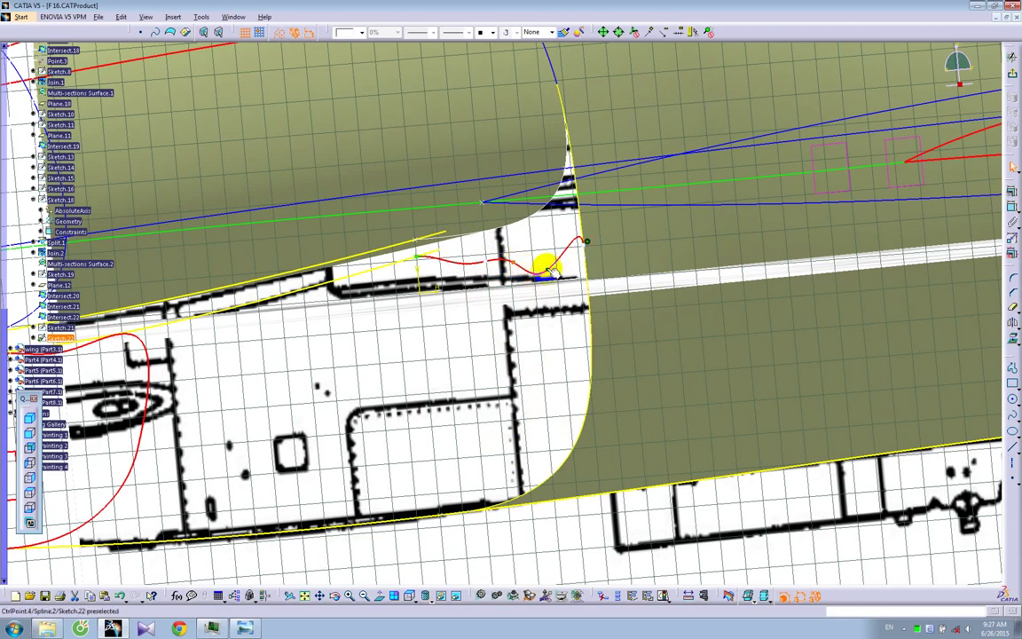
pyautogui.moveTo(547, 261); pyautogui.dragTo(549, 246)
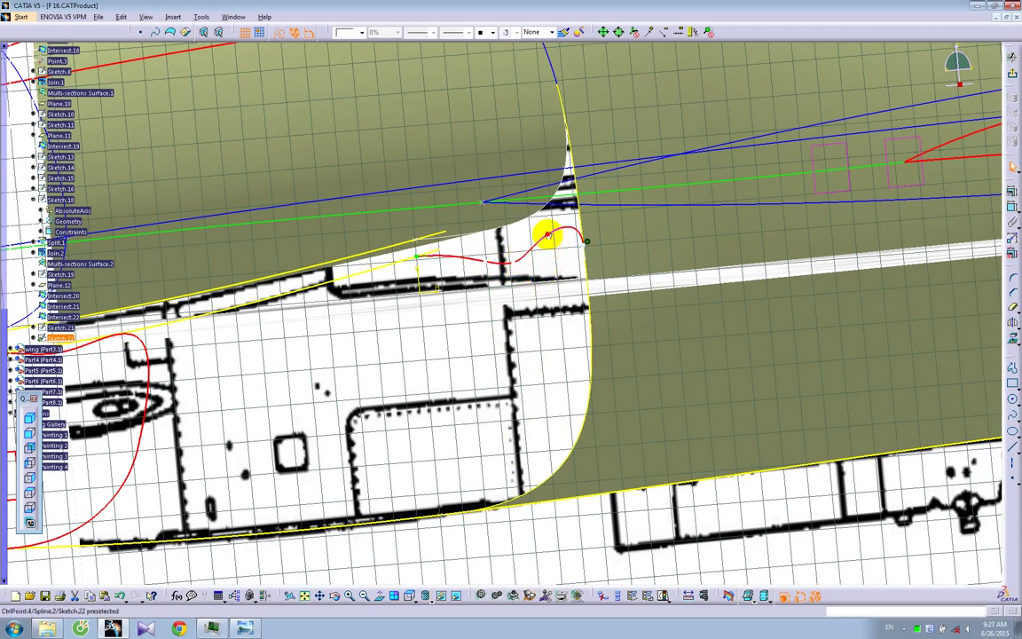
# Viewing the sketch face-on, raise the upper spline's second and third control points slightly to smooth the dip in the curve
pyautogui.moveTo(410, 370); pyautogui.dragTo(412, 381, button='middle')
pyautogui.click(411, 370)
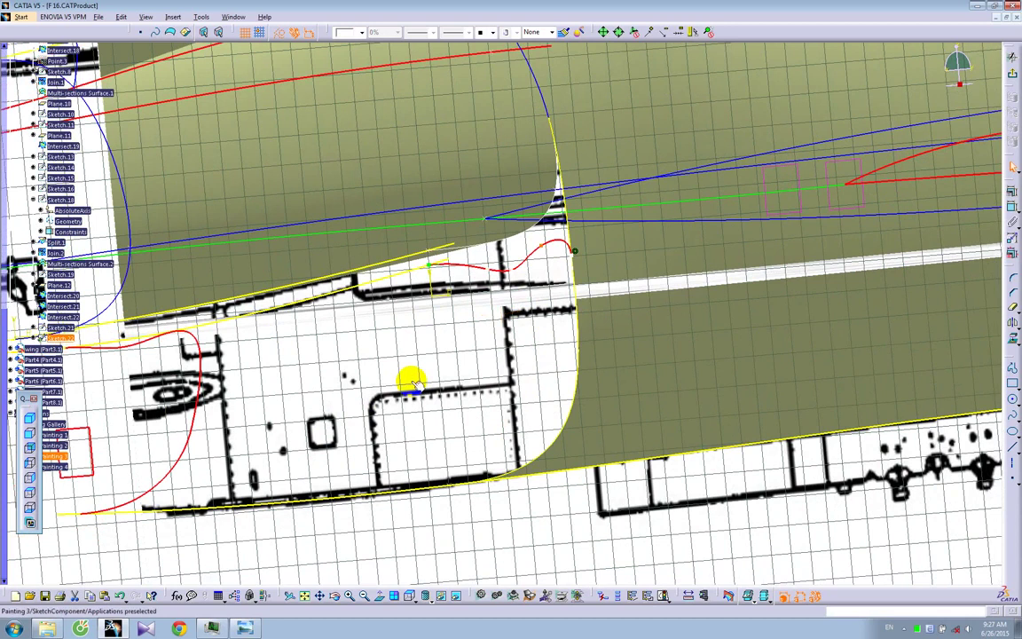
pyautogui.click(379, 595)
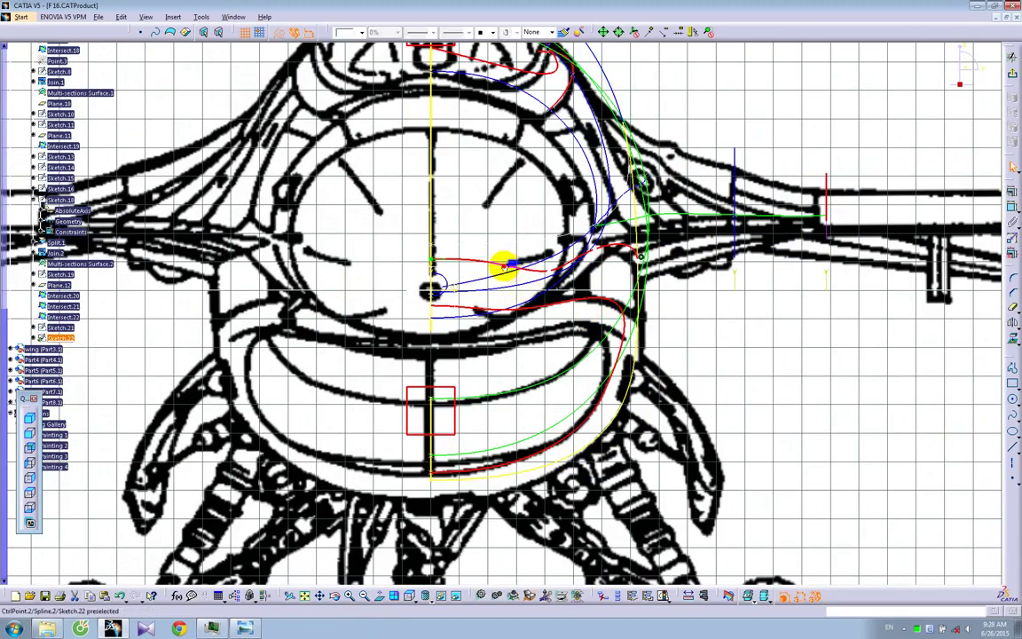
pyautogui.moveTo(612, 301)
pyautogui.mouseDown(button='middle')
pyautogui.moveTo(597, 276)
pyautogui.moveTo(600, 241)
pyautogui.mouseUp(button='middle')
pyautogui.click(590, 331)
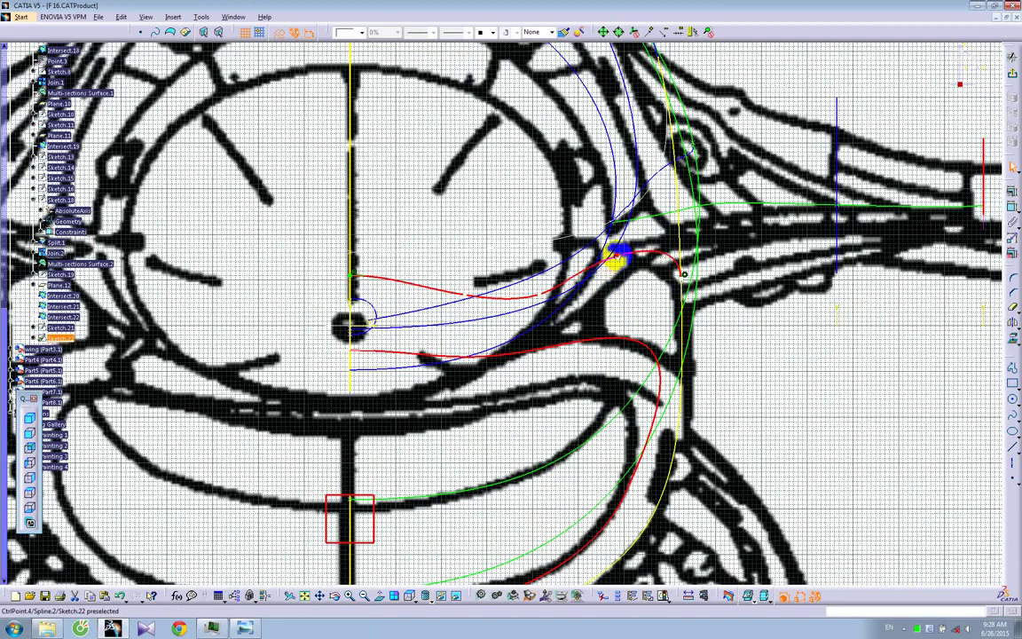
pyautogui.moveTo(542, 295); pyautogui.dragTo(538, 286)
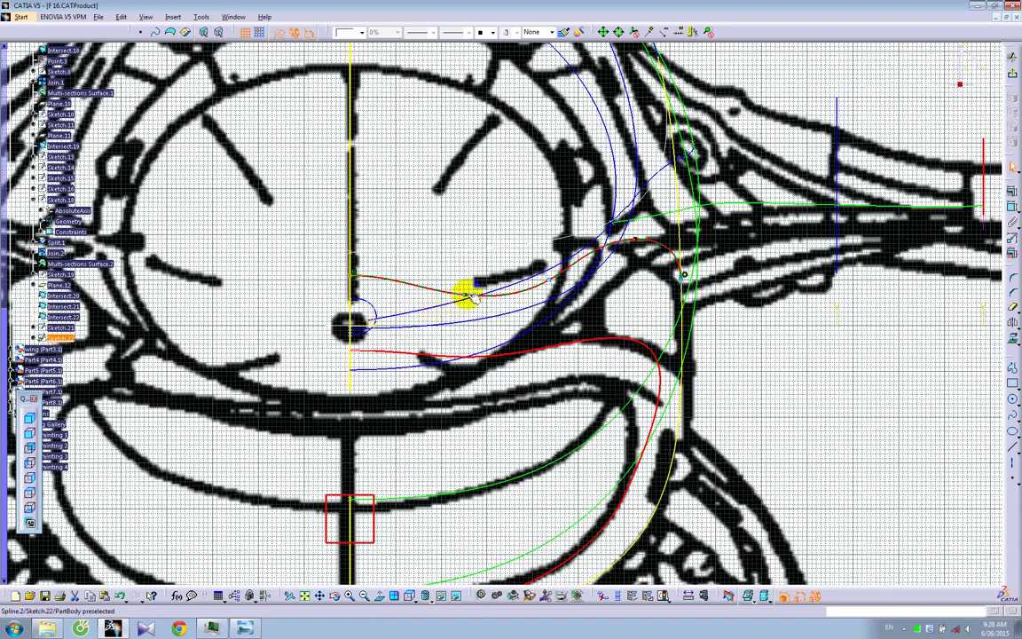
pyautogui.moveTo(468, 296); pyautogui.dragTo(467, 284)
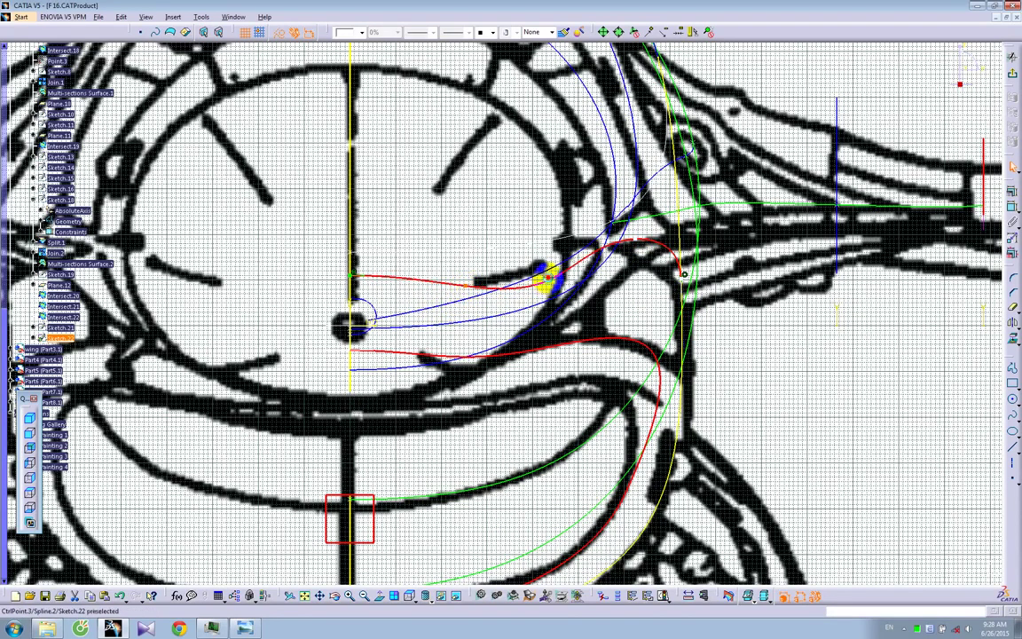
# Delete the projected fuselage edge from the rear section sketch, keeping only the spline, and exit the sketch
pyautogui.moveTo(550, 300)
pyautogui.mouseDown(button='middle')
pyautogui.moveTo(551, 326)
pyautogui.moveTo(532, 324)
pyautogui.moveTo(566, 370)
pyautogui.moveTo(365, 366)
pyautogui.moveTo(371, 355)
pyautogui.mouseUp(button='middle')
pyautogui.moveTo(525, 327)
pyautogui.mouseDown(button='middle')
pyautogui.moveTo(530, 296)
pyautogui.moveTo(532, 308)
pyautogui.mouseUp(button='middle')
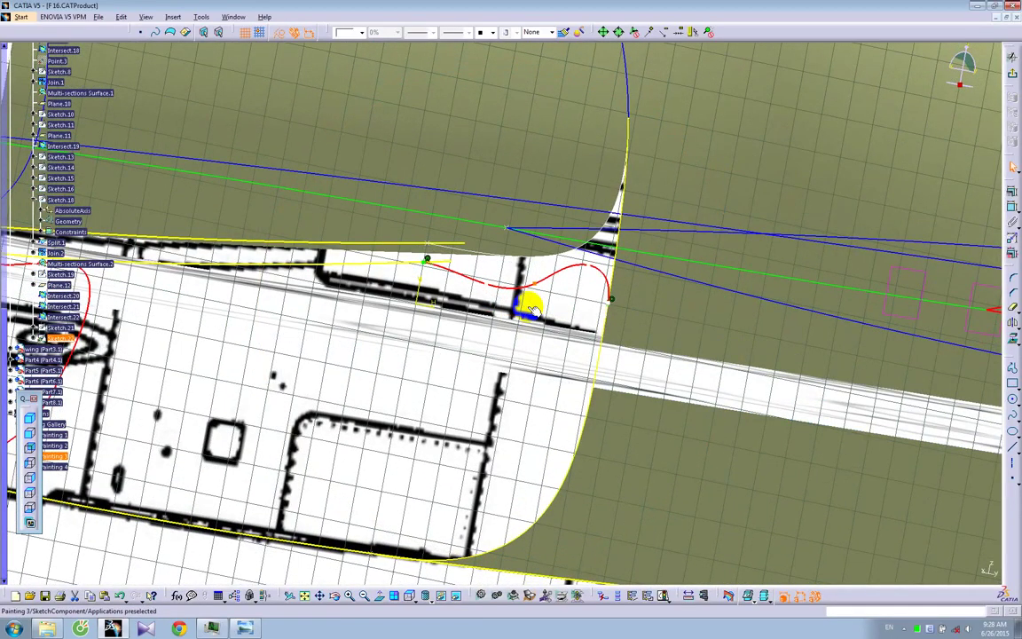
pyautogui.click(600, 306)
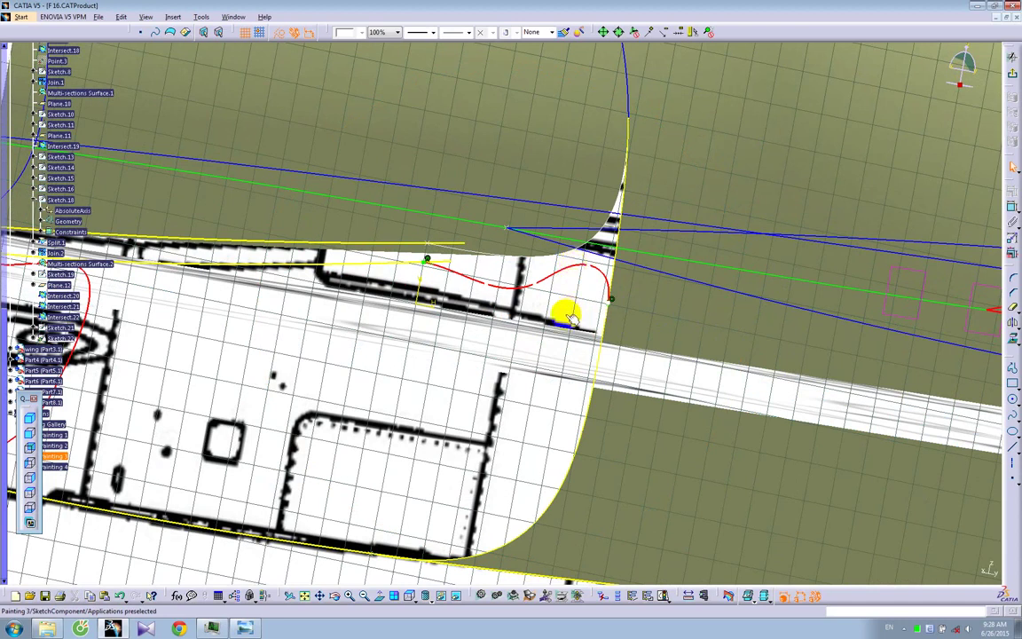
pyautogui.click(1012, 76)
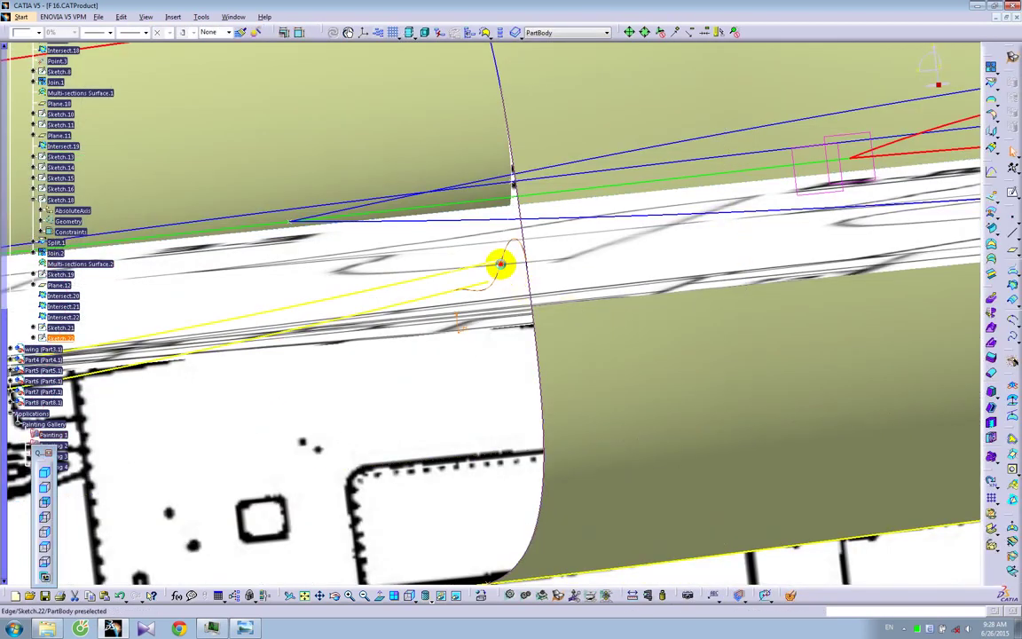
pyautogui.doubleClick(503, 267)
pyautogui.click(654, 242)
pyautogui.press('Delete')
pyautogui.click(1012, 73)
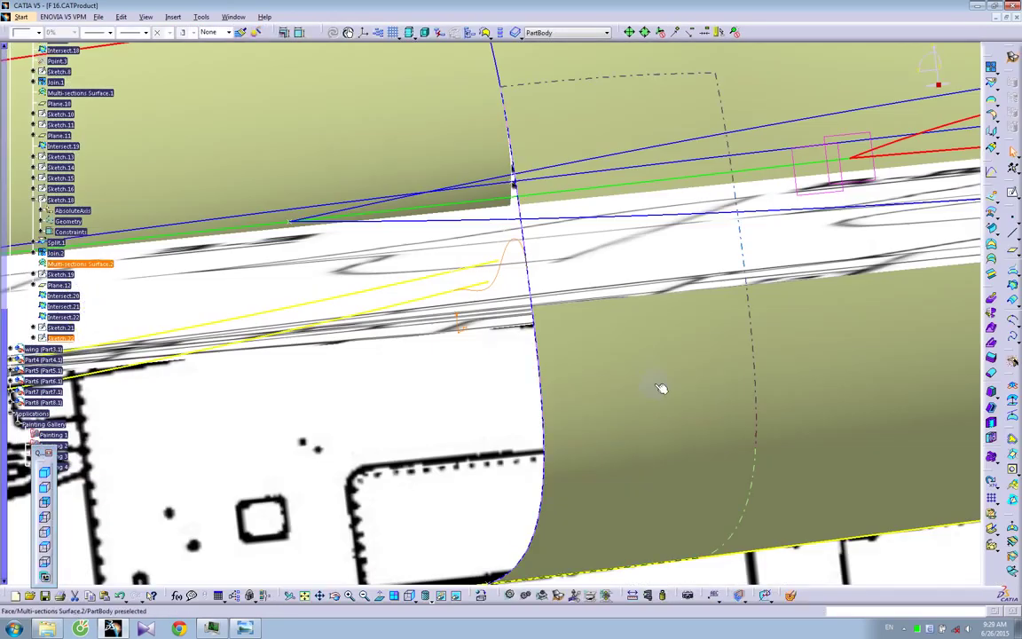
# Copy the thick red line formatting onto the rear section sketch, Sketch.22
pyautogui.moveTo(628, 390); pyautogui.dragTo(470, 399, button='middle')
pyautogui.click(429, 385)
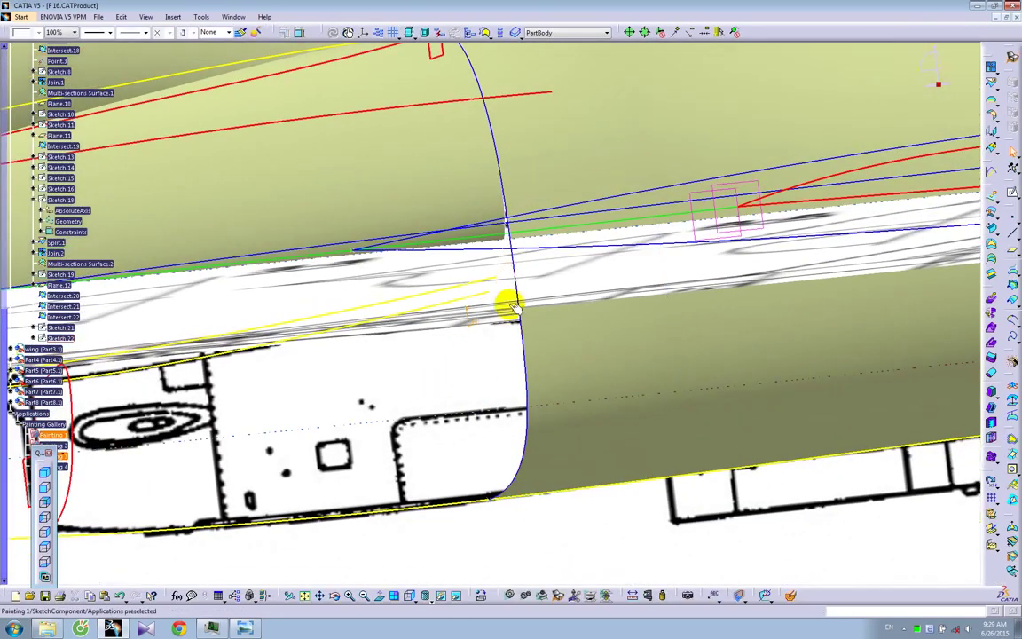
pyautogui.click(501, 275)
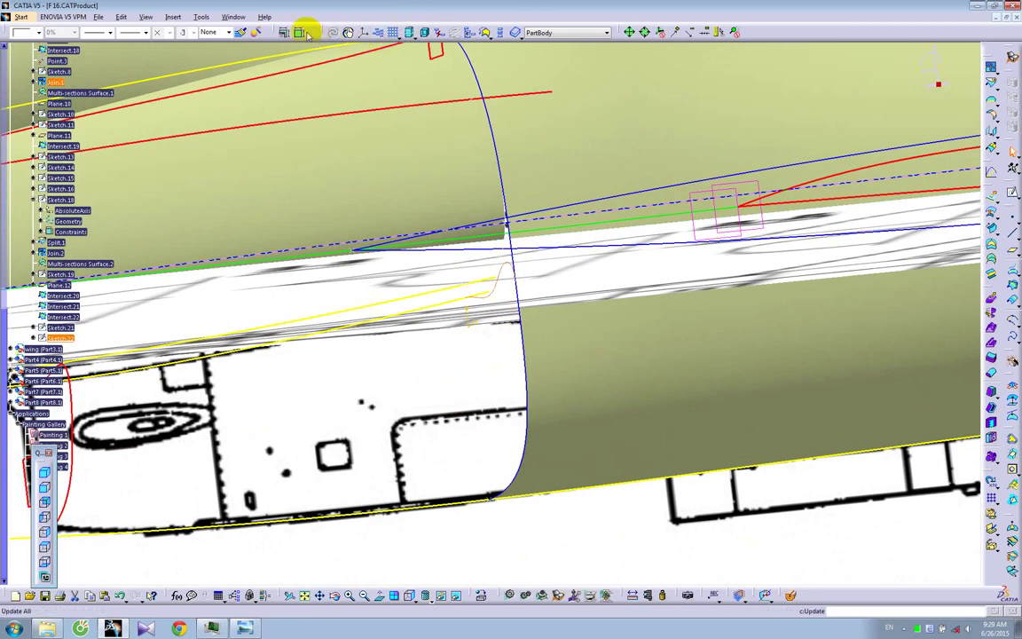
pyautogui.click(241, 32)
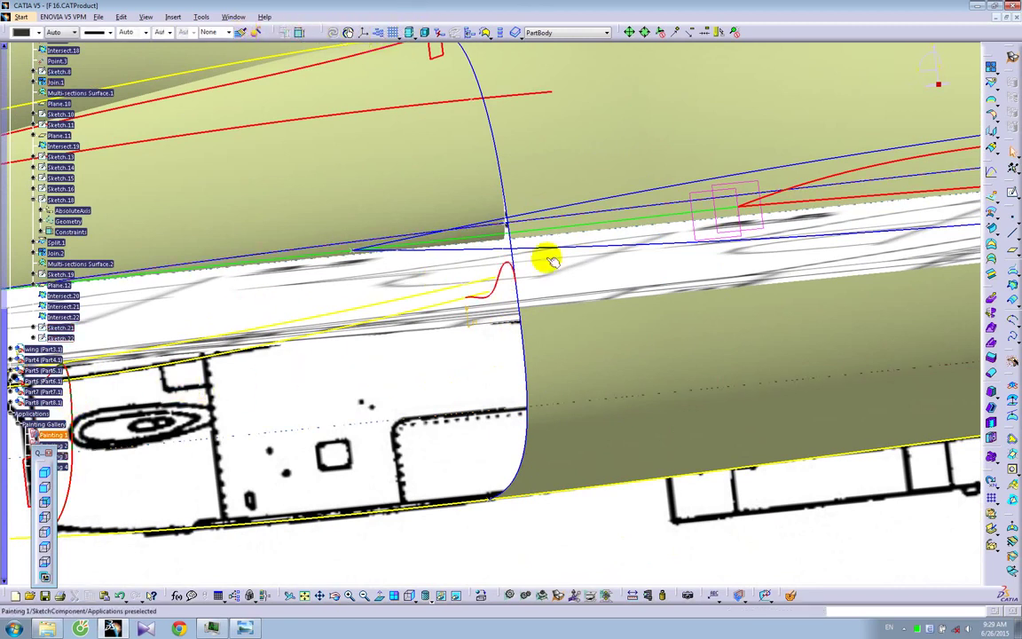
# Split the fuselage section curve Join.2 with Sketch.22, keeping the portion below the spline's outer end
pyautogui.click(992, 80)
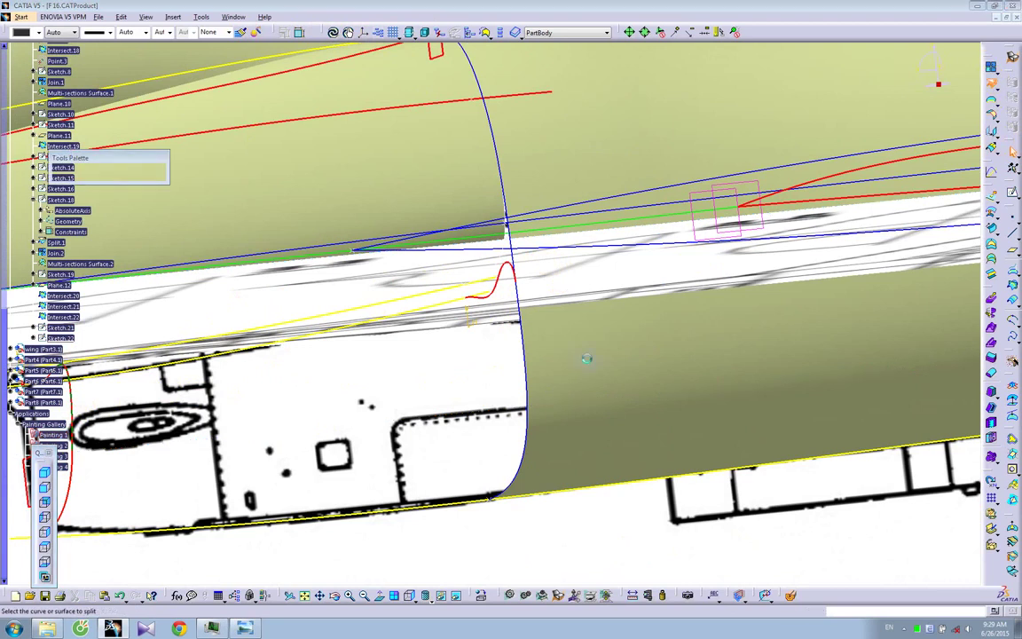
pyautogui.click(517, 344)
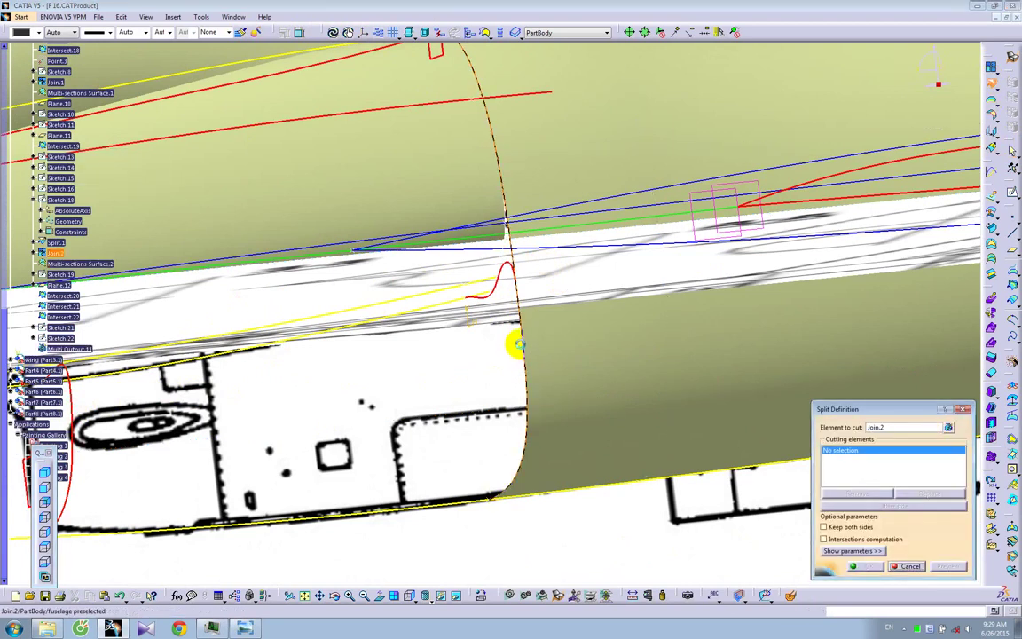
pyautogui.click(505, 272)
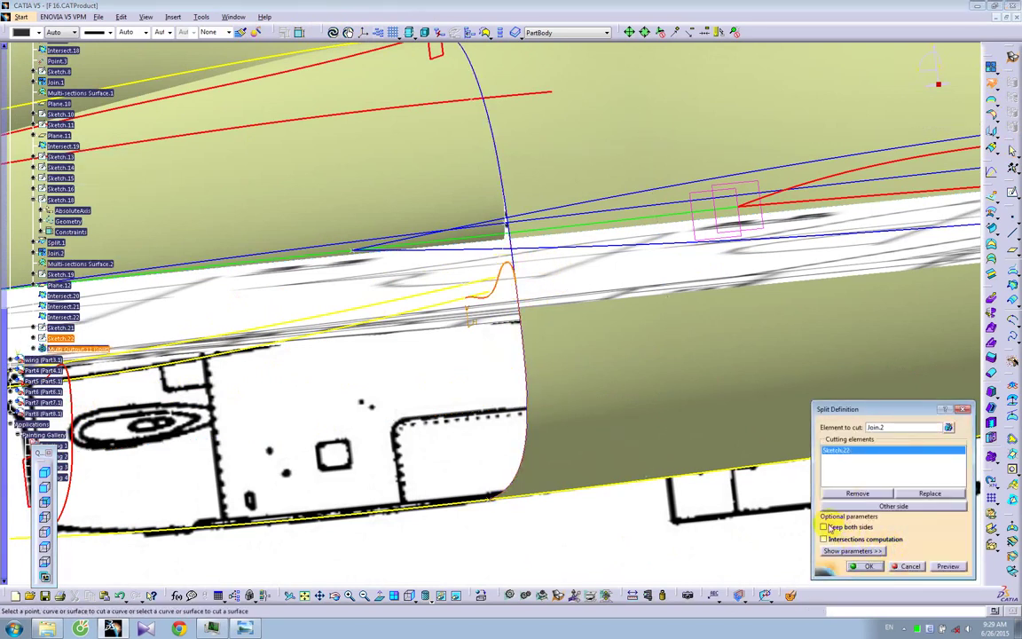
pyautogui.click(862, 566)
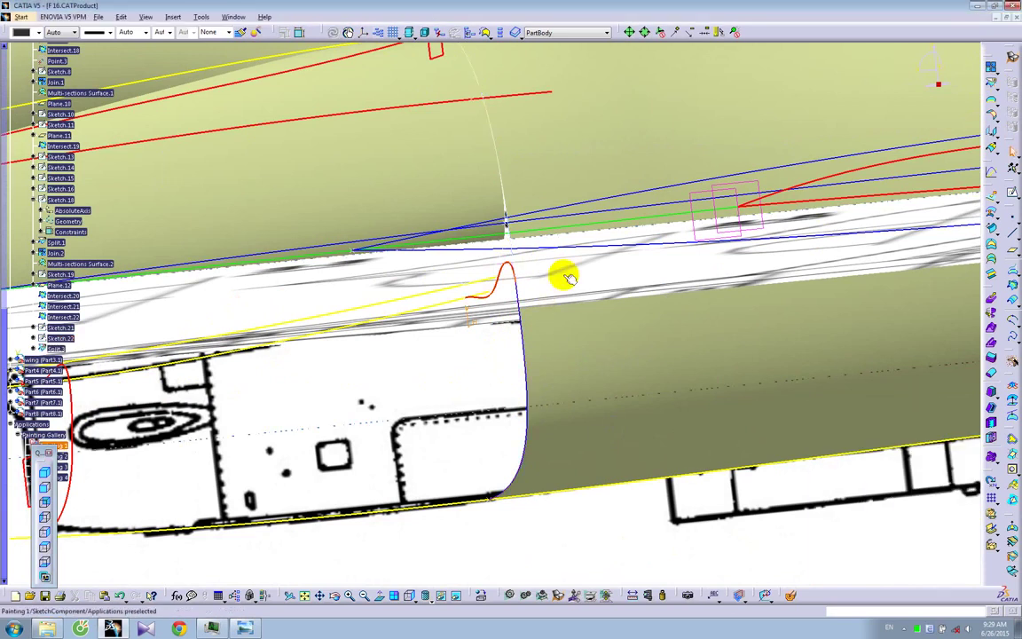
# Join Sketch.22 with the split lower fuselage curve into one rear section profile
pyautogui.click(992, 67)
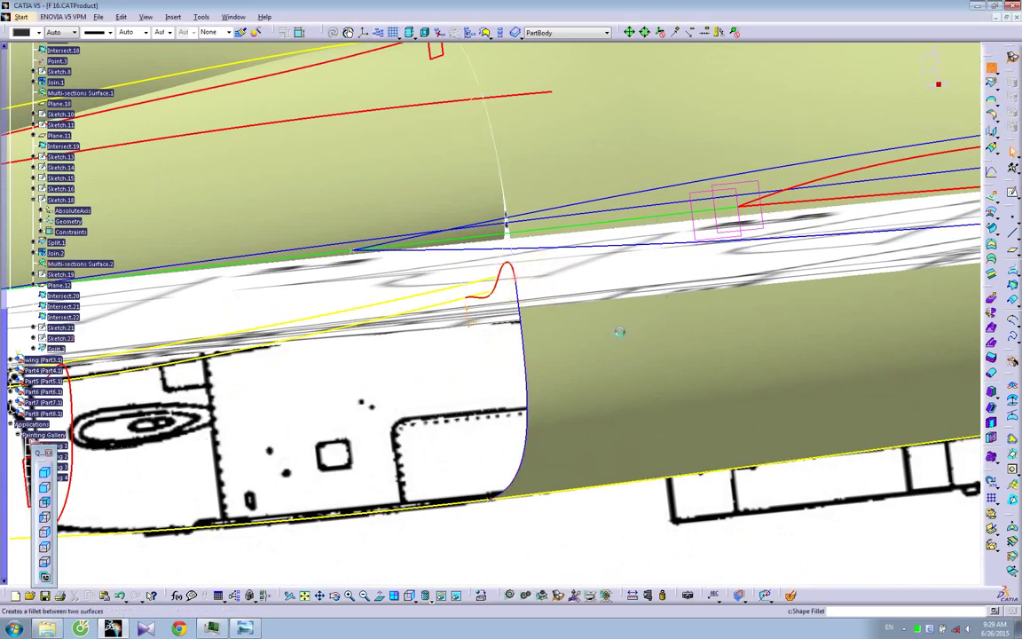
pyautogui.click(501, 286)
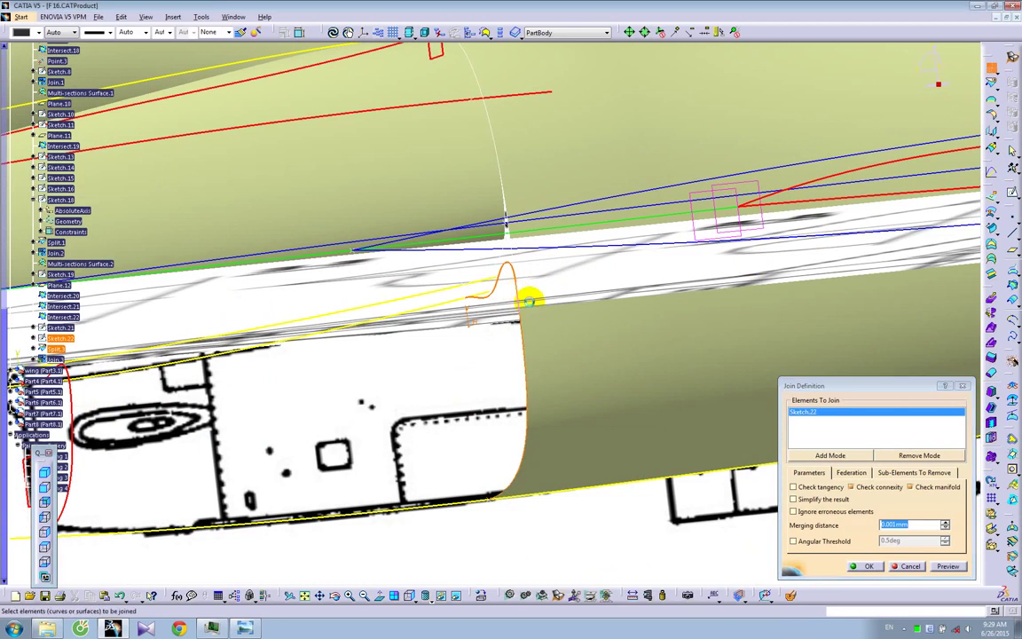
pyautogui.click(518, 291)
pyautogui.click(865, 566)
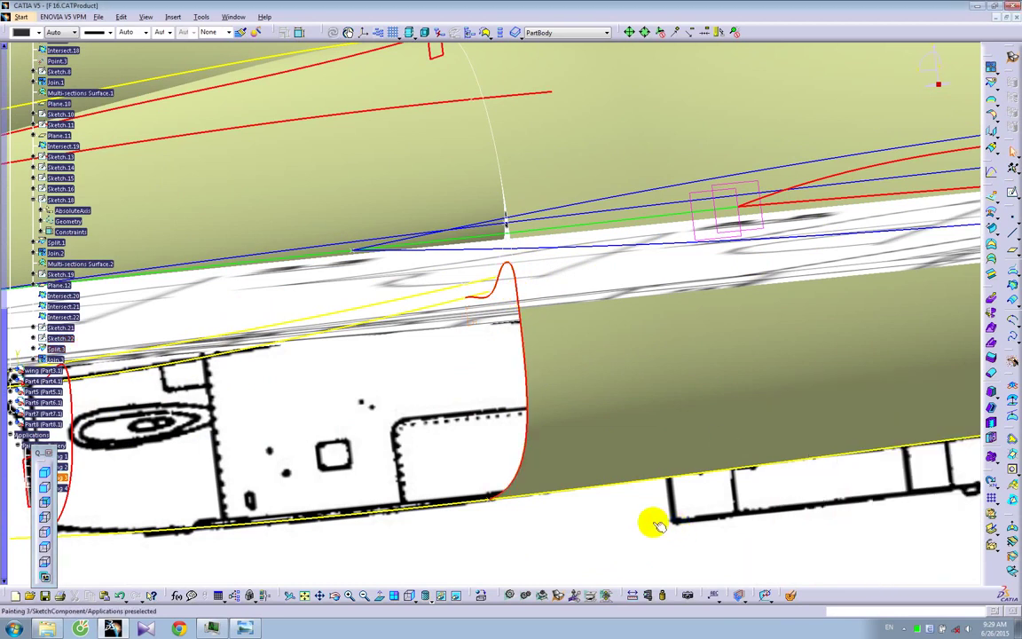
# Start a multi-sections surface with Sketch.21 and Join.3 as its sections, removing the wrongly picked fuselage edge
pyautogui.moveTo(430, 434); pyautogui.dragTo(615, 410, button='middle')
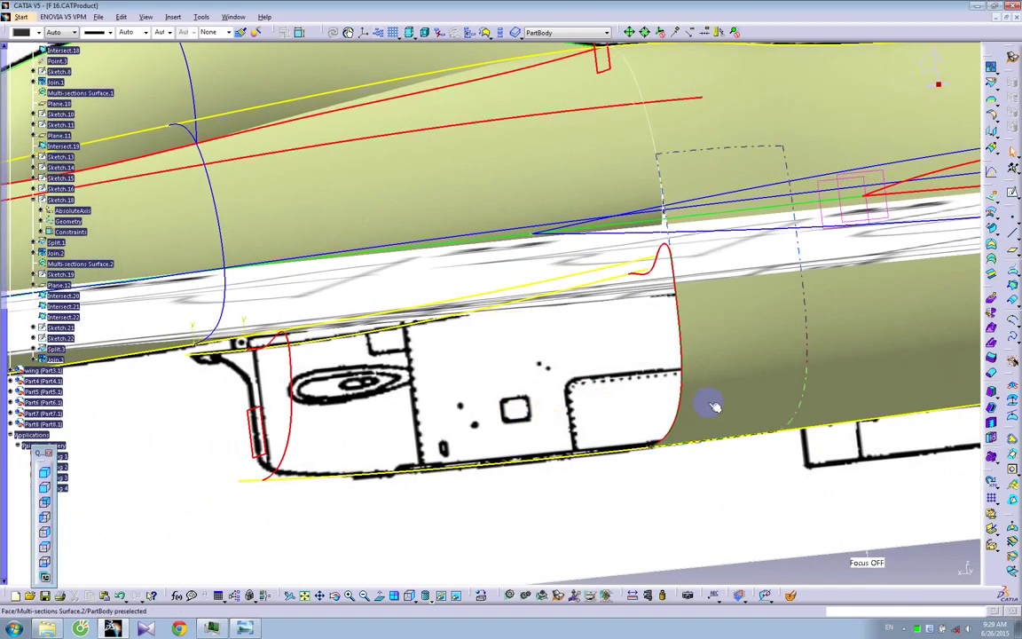
pyautogui.click(991, 257)
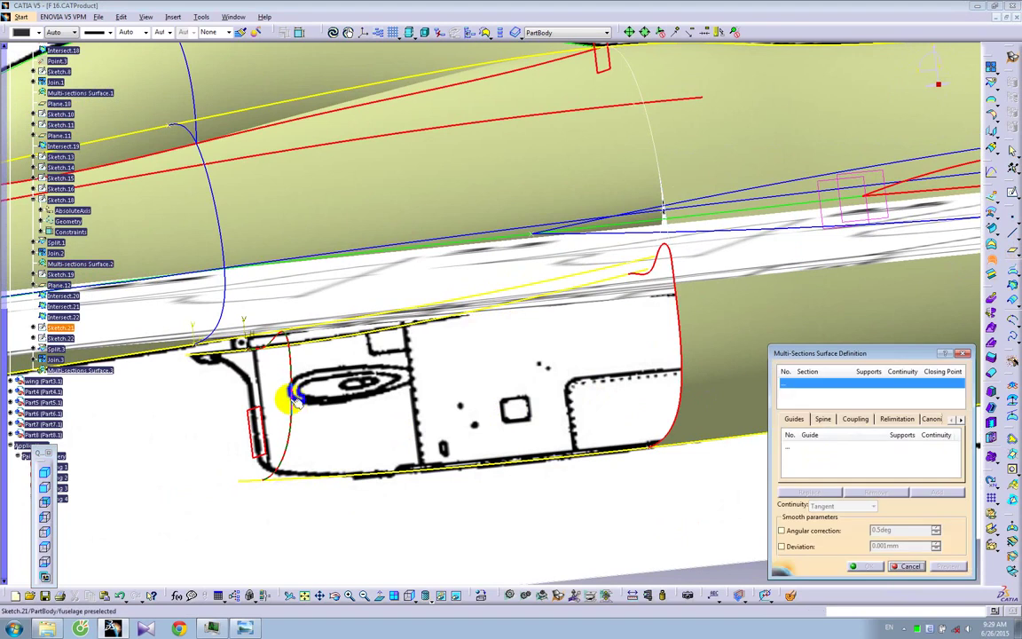
pyautogui.click(289, 393)
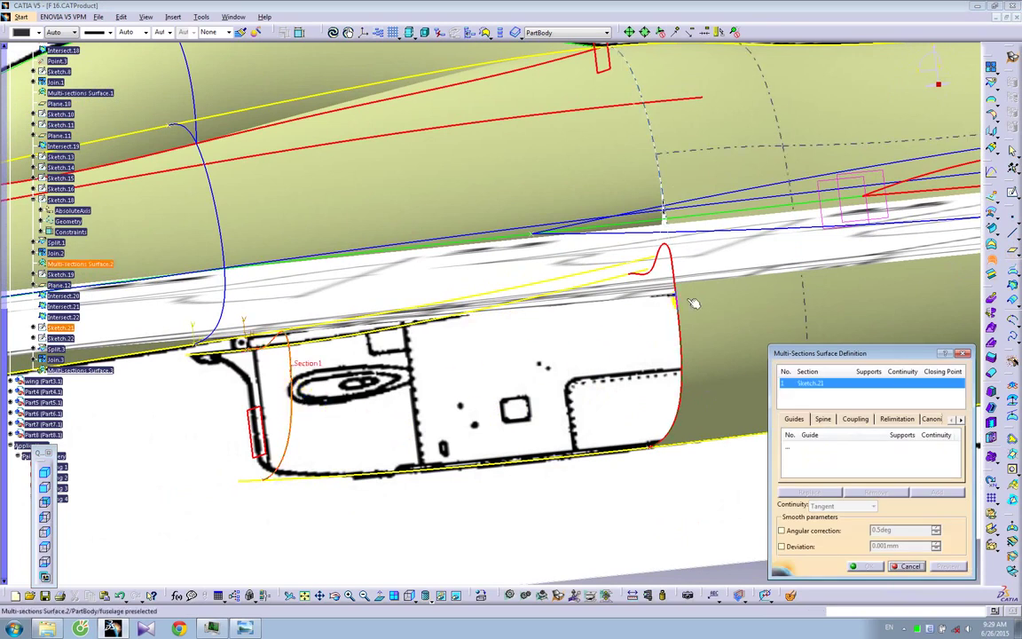
pyautogui.click(675, 260)
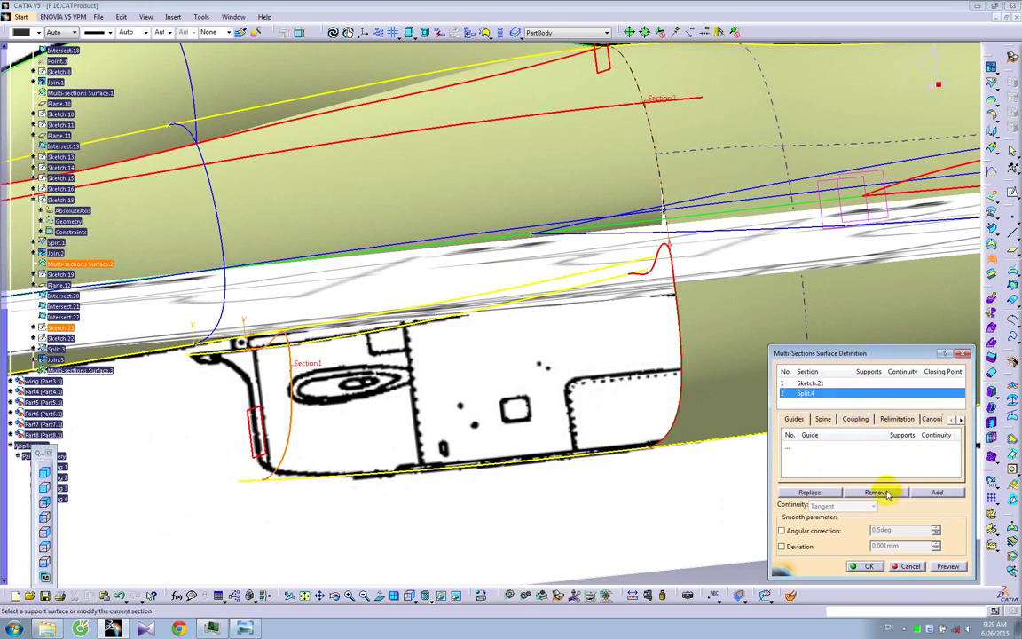
pyautogui.click(877, 492)
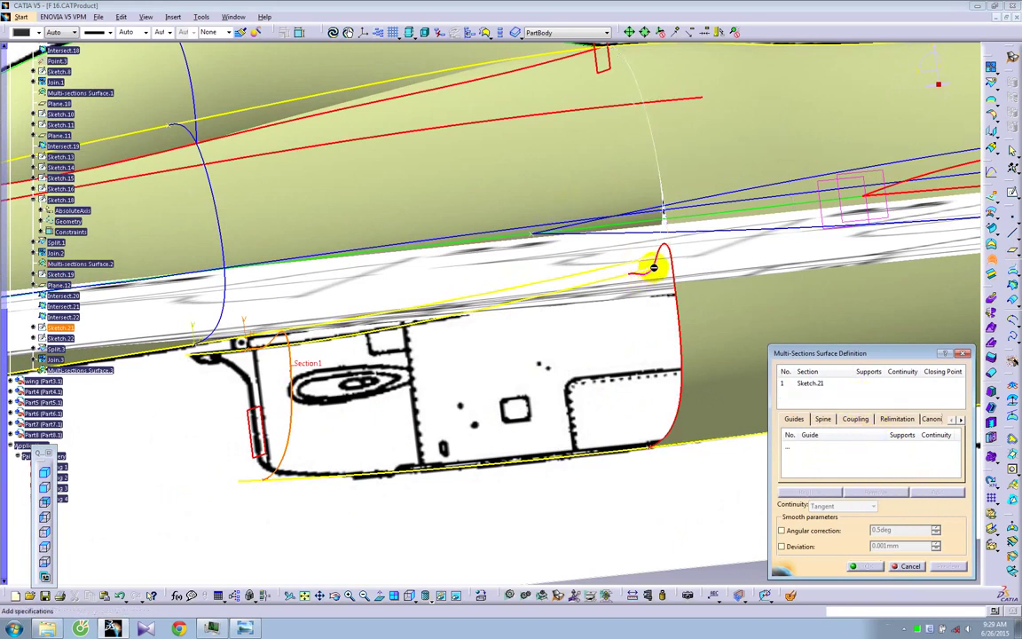
pyautogui.click(850, 384)
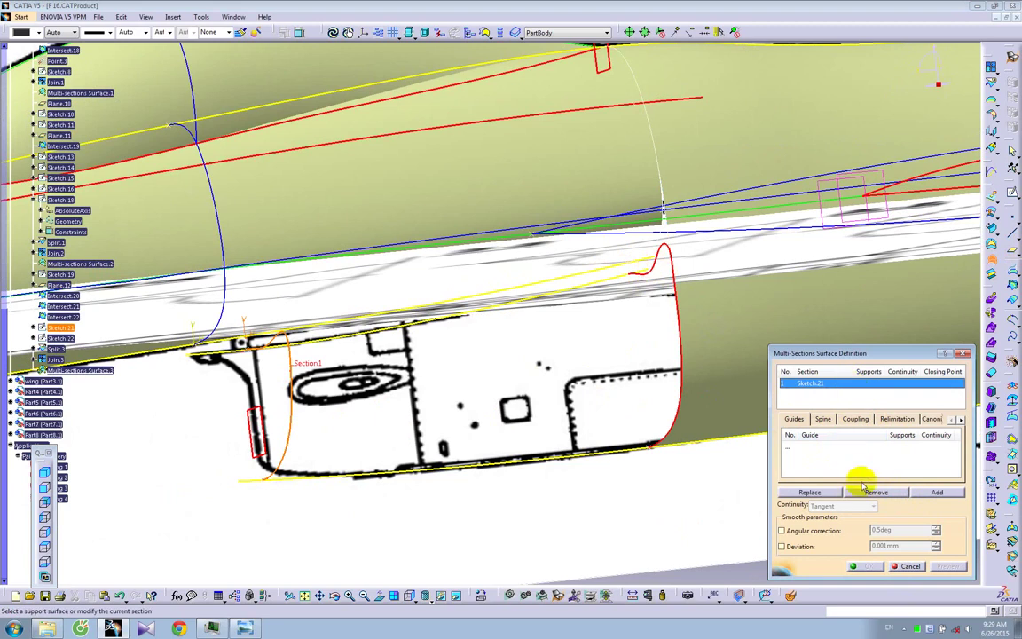
pyautogui.click(933, 492)
pyautogui.click(654, 263)
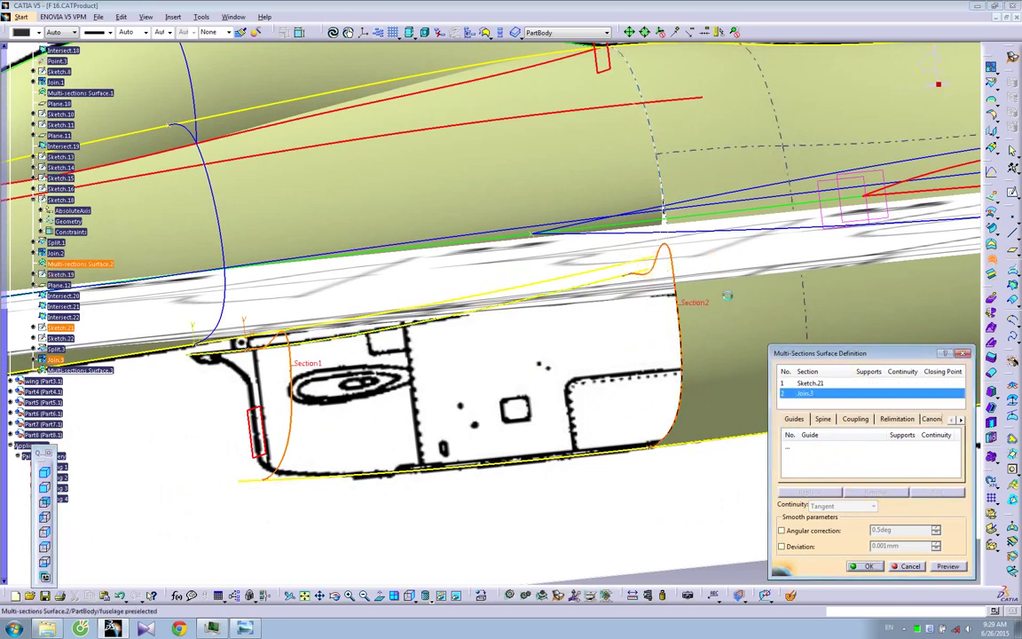
# Add Sketch.19 and Sketch.3 as guides, preview the intake surface and create it
pyautogui.click(874, 446)
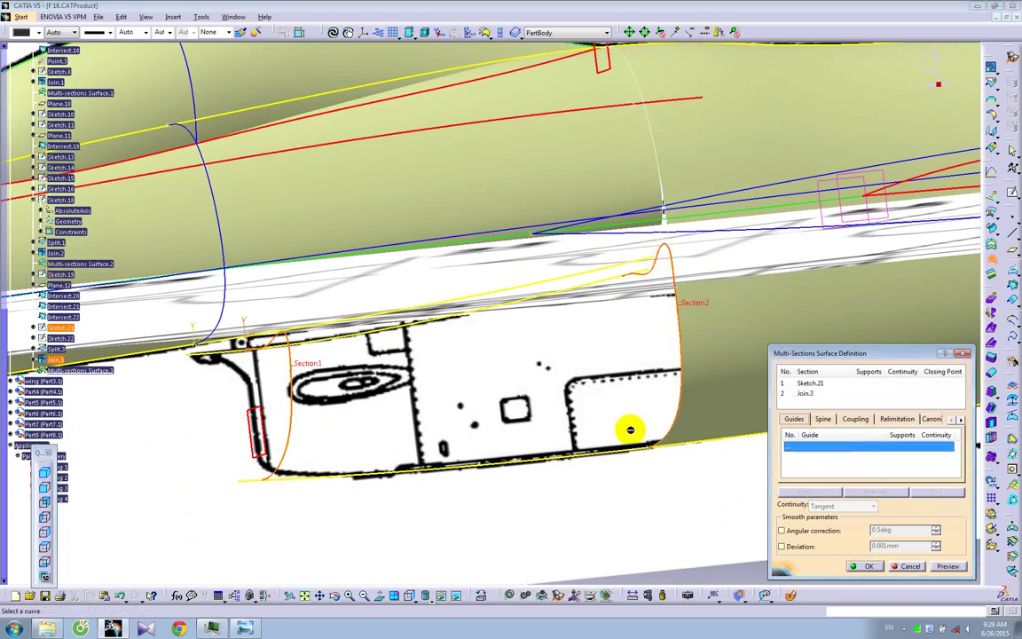
pyautogui.click(417, 327)
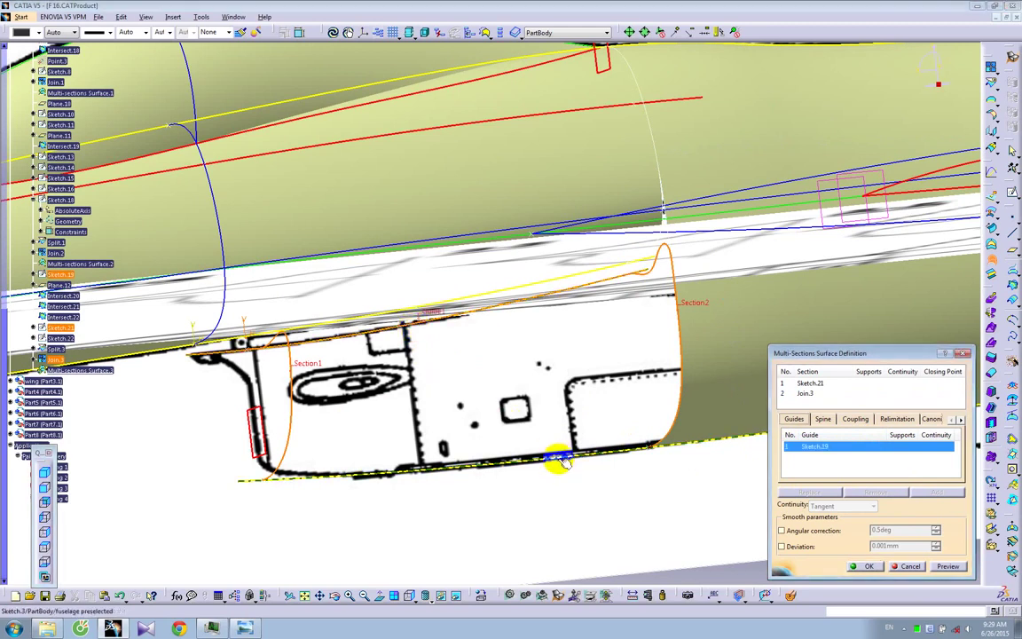
pyautogui.click(559, 458)
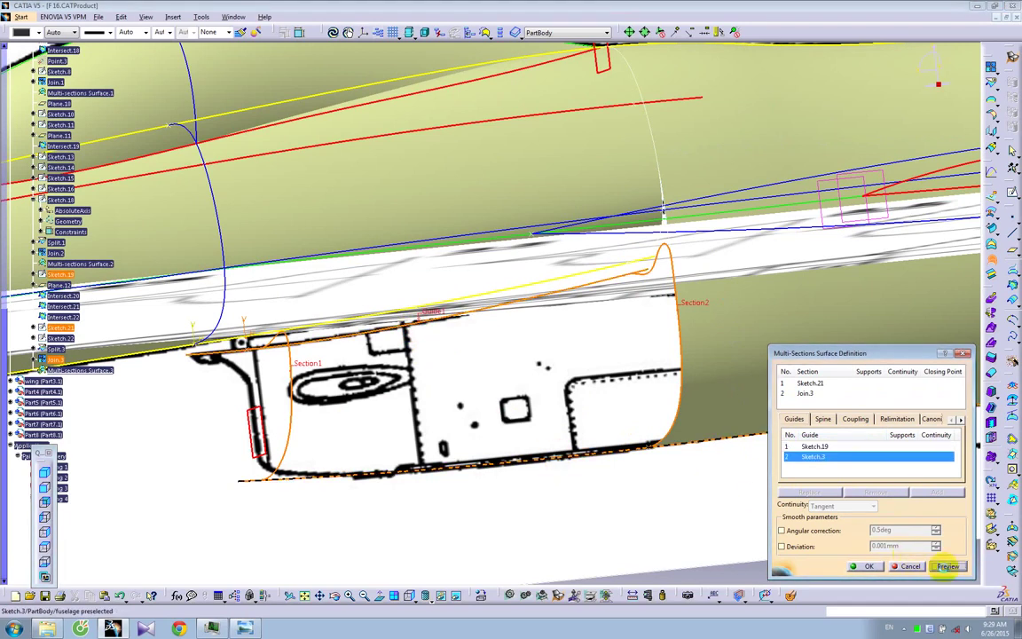
pyautogui.click(947, 566)
pyautogui.moveTo(636, 437)
pyautogui.mouseDown(button='middle')
pyautogui.moveTo(614, 422)
pyautogui.moveTo(365, 459)
pyautogui.moveTo(258, 324)
pyautogui.moveTo(363, 244)
pyautogui.moveTo(371, 171)
pyautogui.moveTo(372, 199)
pyautogui.moveTo(418, 269)
pyautogui.moveTo(280, 285)
pyautogui.moveTo(240, 395)
pyautogui.moveTo(290, 379)
pyautogui.moveTo(294, 396)
pyautogui.mouseUp(button='middle')
pyautogui.moveTo(574, 303); pyautogui.dragTo(514, 283, button='middle')
pyautogui.click(871, 567)
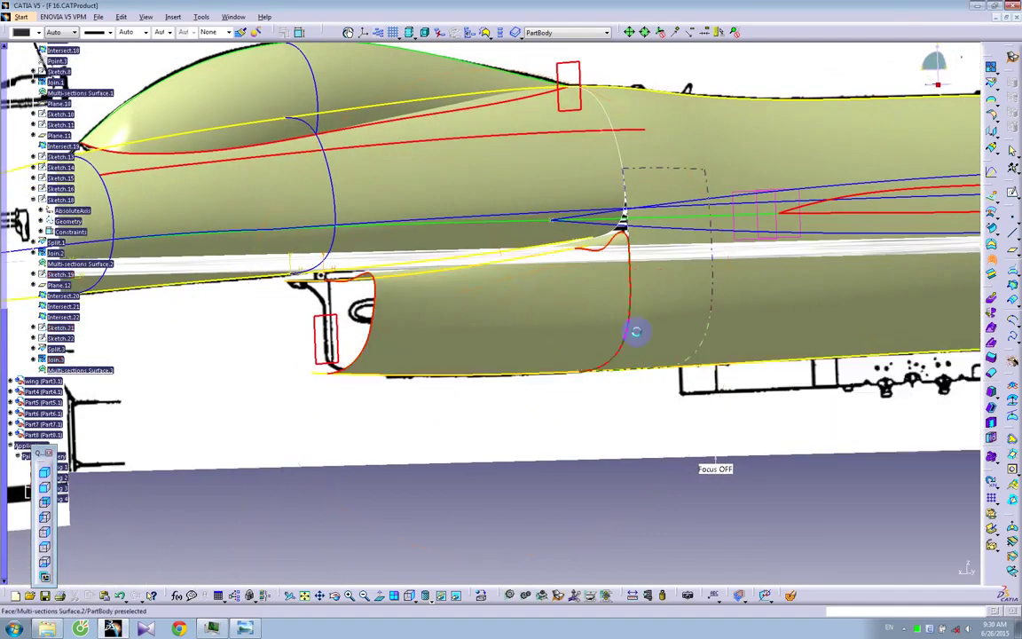
pyautogui.moveTo(620, 323)
pyautogui.mouseDown(button='middle')
pyautogui.moveTo(593, 399)
pyautogui.moveTo(616, 349)
pyautogui.moveTo(616, 313)
pyautogui.moveTo(629, 307)
pyautogui.moveTo(646, 319)
pyautogui.moveTo(643, 306)
pyautogui.moveTo(604, 312)
pyautogui.moveTo(547, 387)
pyautogui.moveTo(520, 376)
pyautogui.moveTo(588, 244)
pyautogui.moveTo(603, 153)
pyautogui.moveTo(628, 290)
pyautogui.moveTo(549, 269)
pyautogui.moveTo(562, 155)
pyautogui.moveTo(582, 151)
pyautogui.moveTo(515, 217)
pyautogui.moveTo(479, 173)
pyautogui.moveTo(347, 165)
pyautogui.moveTo(421, 225)
pyautogui.mouseUp(button='middle')
pyautogui.rightClick(524, 379)
pyautogui.scroll(-4, 33, 410)
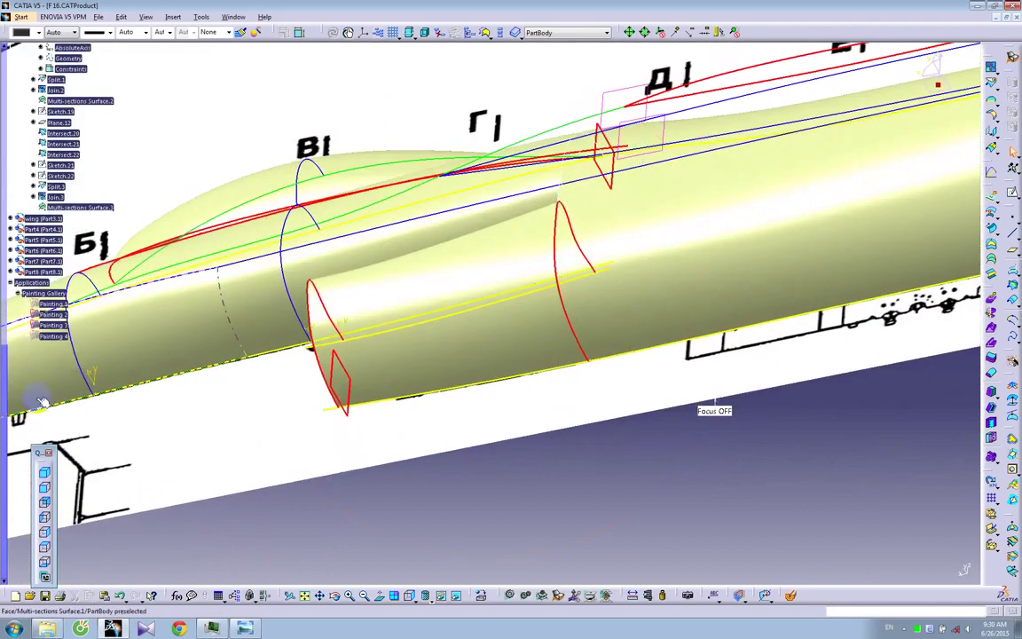
# Show the Painting 4 blueprint and compare the intake and fuselage with it from below
pyautogui.rightClick(39, 338)
pyautogui.click(62, 371)
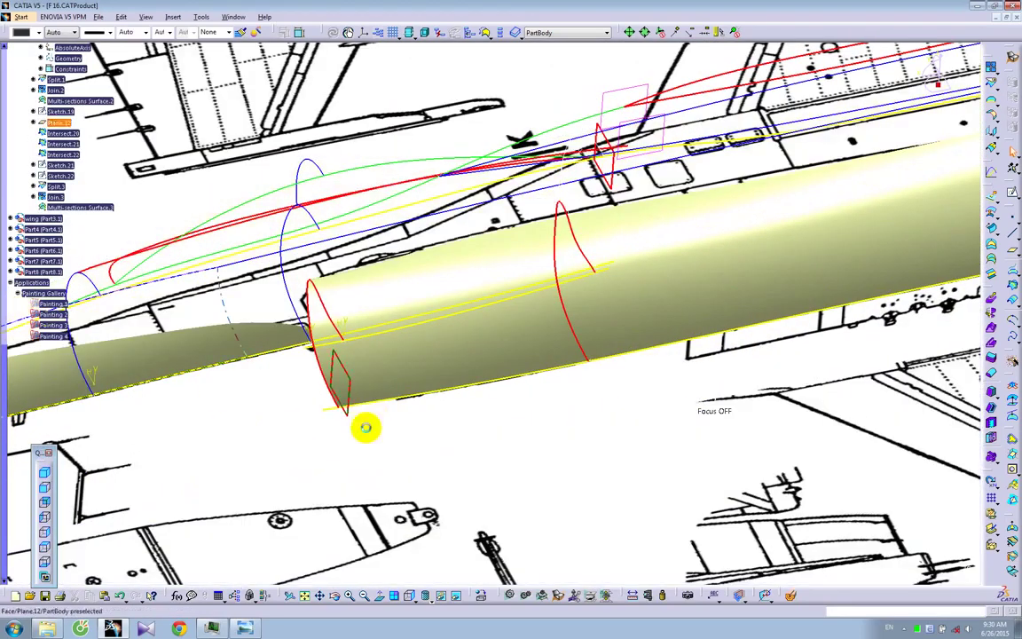
pyautogui.click(45, 561)
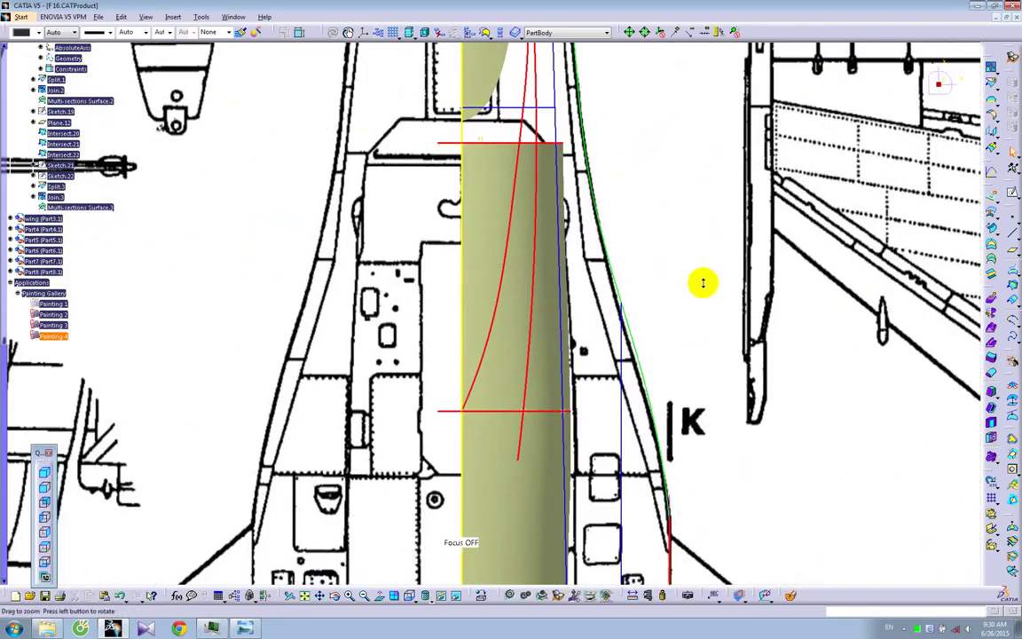
pyautogui.moveTo(704, 282); pyautogui.dragTo(690, 329, button='middle')
pyautogui.moveTo(632, 359)
pyautogui.mouseDown(button='middle')
pyautogui.moveTo(620, 333)
pyautogui.moveTo(616, 347)
pyautogui.moveTo(611, 335)
pyautogui.moveTo(585, 195)
pyautogui.moveTo(582, 216)
pyautogui.moveTo(586, 205)
pyautogui.moveTo(391, 179)
pyautogui.moveTo(359, 313)
pyautogui.moveTo(543, 244)
pyautogui.moveTo(550, 313)
pyautogui.moveTo(641, 224)
pyautogui.moveTo(529, 303)
pyautogui.moveTo(448, 397)
pyautogui.moveTo(463, 345)
pyautogui.moveTo(582, 326)
pyautogui.moveTo(571, 371)
pyautogui.moveTo(566, 354)
pyautogui.moveTo(596, 306)
pyautogui.moveTo(594, 279)
pyautogui.mouseUp(button='middle')
# Show the Painting 1 blueprint with the section drawings and hide Painting 4
pyautogui.rightClick(51, 304)
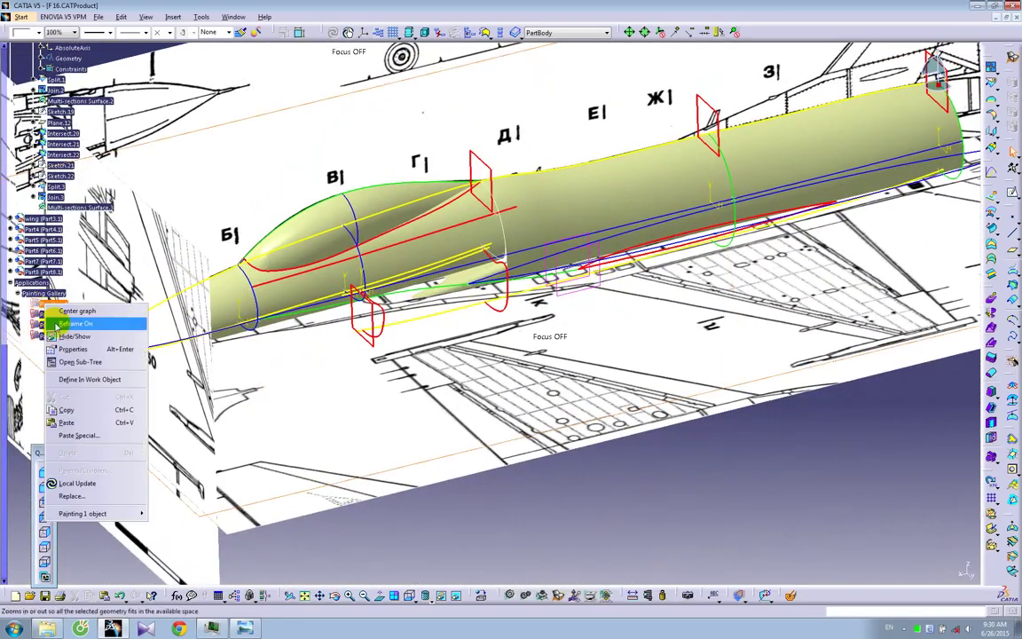
pyautogui.click(66, 337)
pyautogui.rightClick(51, 338)
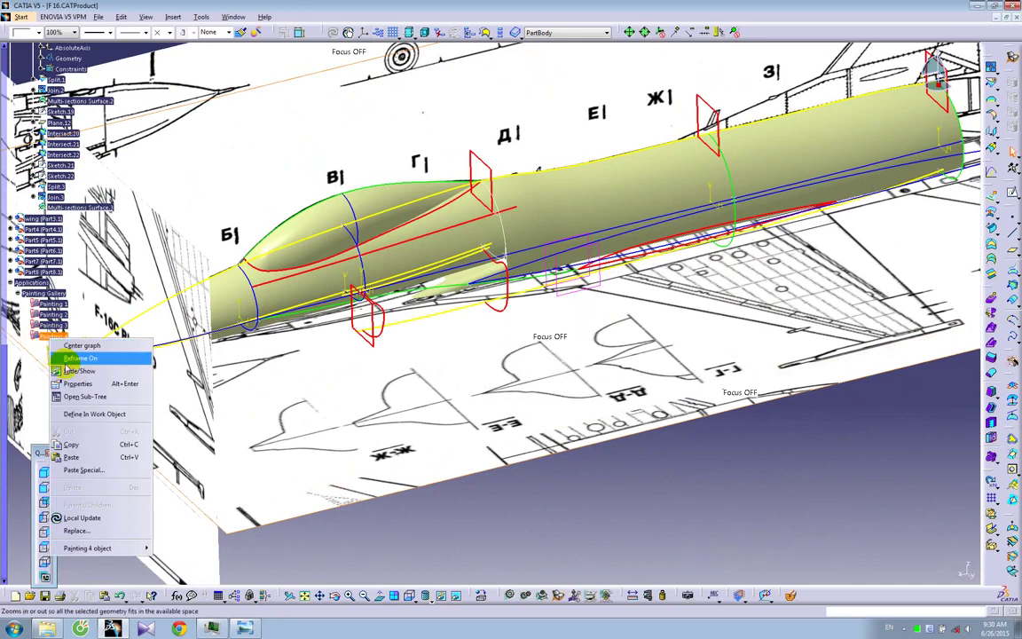
pyautogui.click(69, 369)
# Intersect Plane.4, at the rear end of the canopy, with the side curve Sketch.13
pyautogui.moveTo(490, 337)
pyautogui.mouseDown(button='middle')
pyautogui.moveTo(399, 288)
pyautogui.moveTo(434, 326)
pyautogui.moveTo(433, 292)
pyautogui.moveTo(552, 348)
pyautogui.moveTo(650, 269)
pyautogui.moveTo(667, 297)
pyautogui.moveTo(588, 360)
pyautogui.moveTo(601, 338)
pyautogui.moveTo(620, 342)
pyautogui.mouseUp(button='middle')
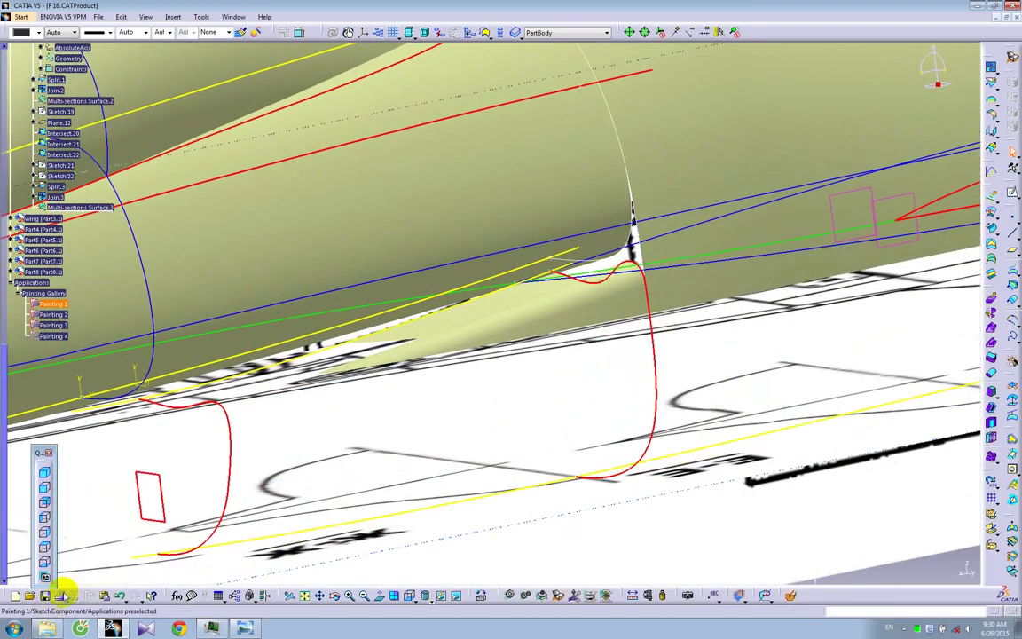
pyautogui.click(45, 531)
pyautogui.moveTo(484, 286); pyautogui.dragTo(502, 358, button='middle')
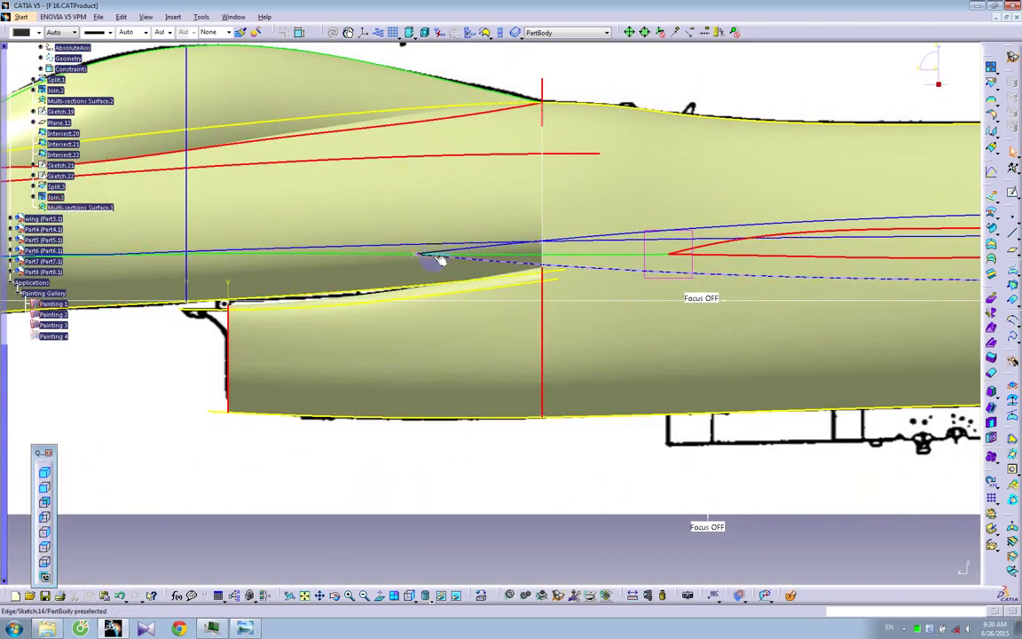
pyautogui.moveTo(696, 297); pyautogui.dragTo(578, 346, button='middle')
pyautogui.moveTo(643, 267)
pyautogui.mouseDown(button='middle')
pyautogui.moveTo(534, 315)
pyautogui.moveTo(497, 303)
pyautogui.moveTo(391, 337)
pyautogui.moveTo(577, 303)
pyautogui.moveTo(515, 370)
pyautogui.moveTo(484, 354)
pyautogui.moveTo(483, 330)
pyautogui.moveTo(550, 319)
pyautogui.moveTo(440, 258)
pyautogui.moveTo(561, 314)
pyautogui.moveTo(584, 157)
pyautogui.mouseUp(button='middle')
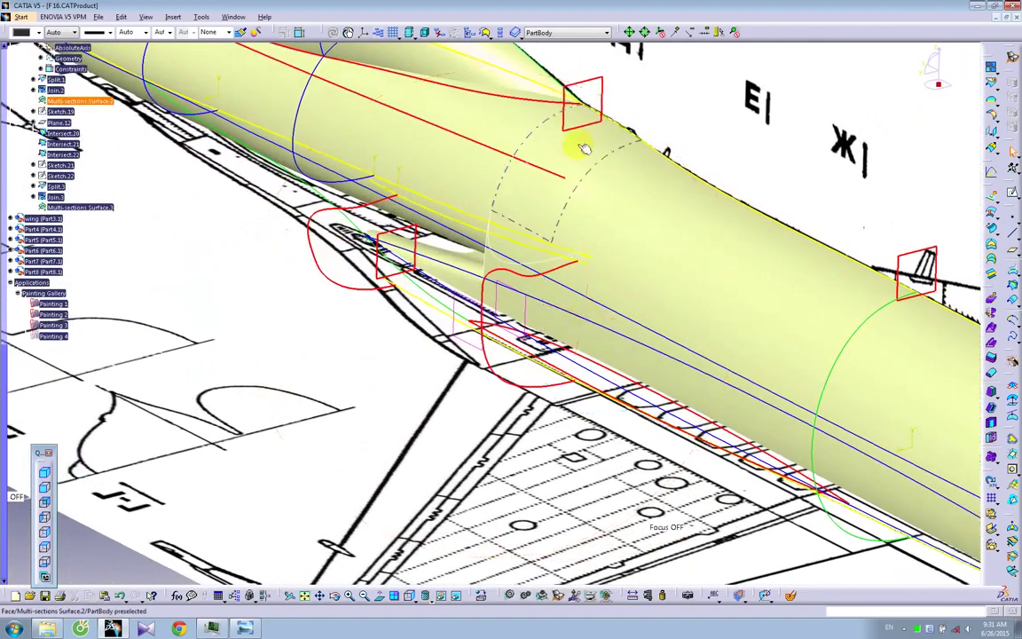
pyautogui.click(586, 86)
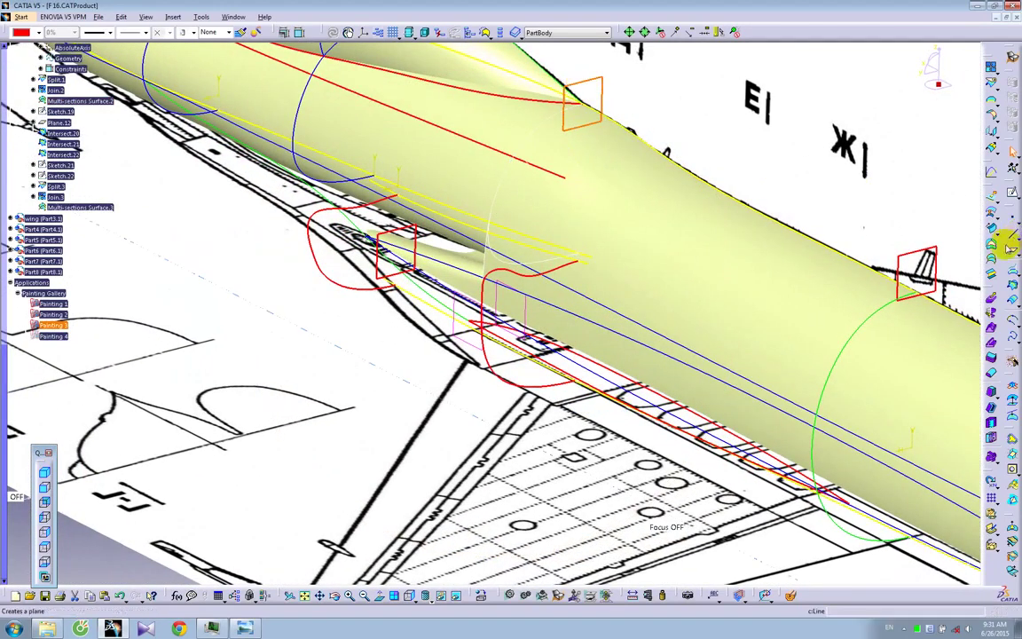
pyautogui.click(1012, 282)
pyautogui.moveTo(550, 355); pyautogui.dragTo(629, 355, button='middle')
pyautogui.moveTo(653, 347); pyautogui.dragTo(544, 353, button='middle')
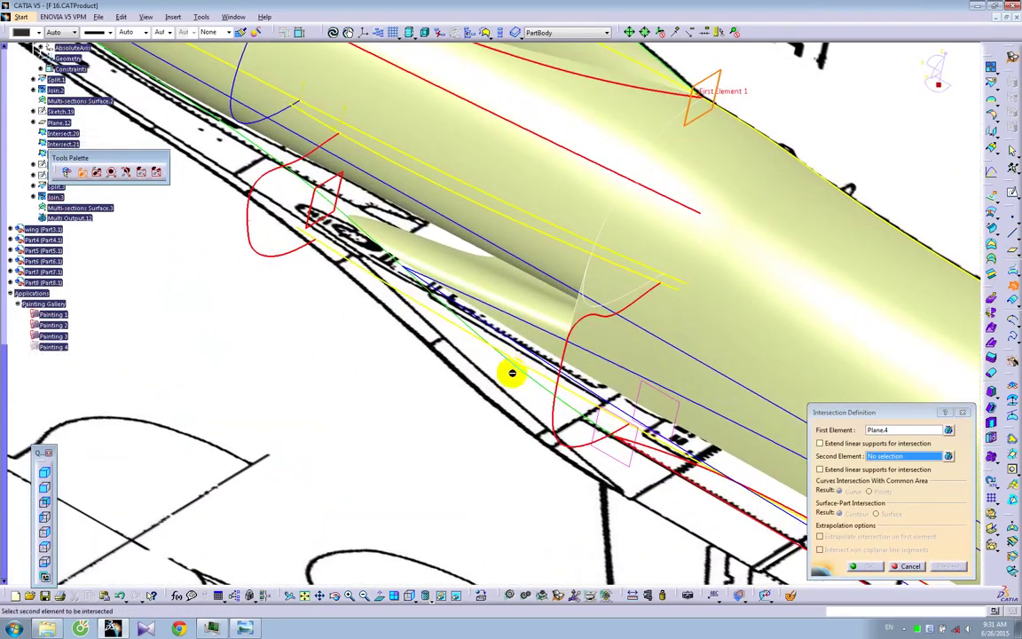
pyautogui.moveTo(575, 389); pyautogui.dragTo(337, 392, button='middle')
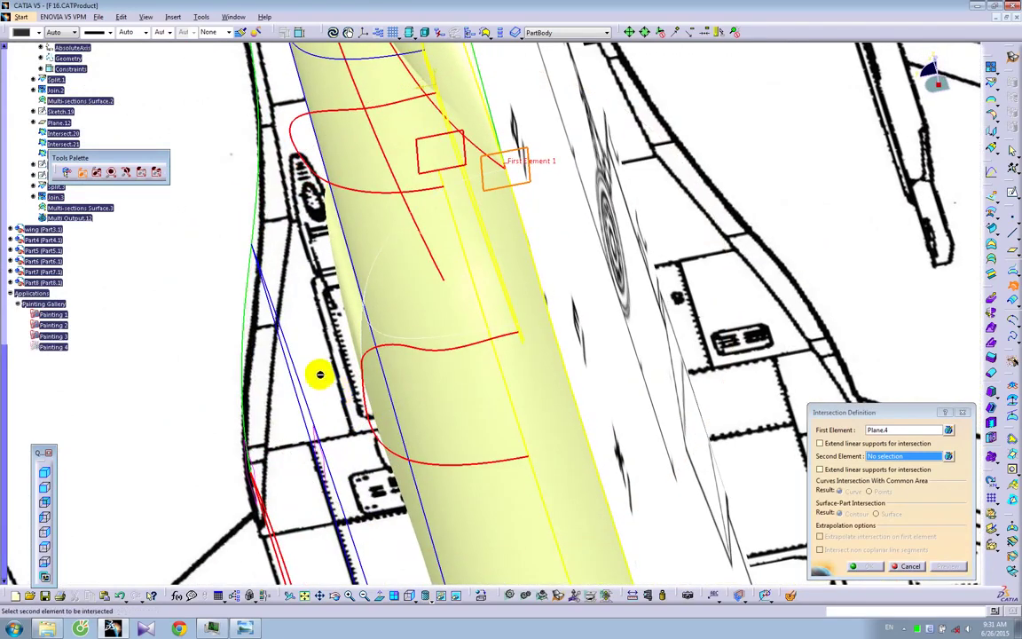
pyautogui.click(290, 355)
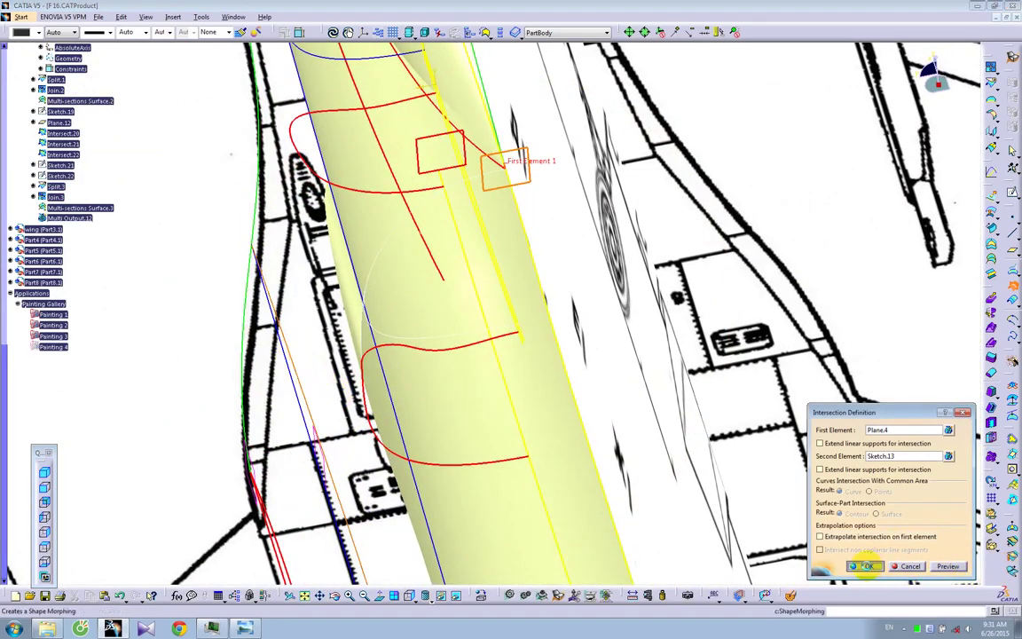
pyautogui.click(857, 566)
# Intersect Plane.4 with the other blue side curve, Sketch.14
pyautogui.click(1012, 287)
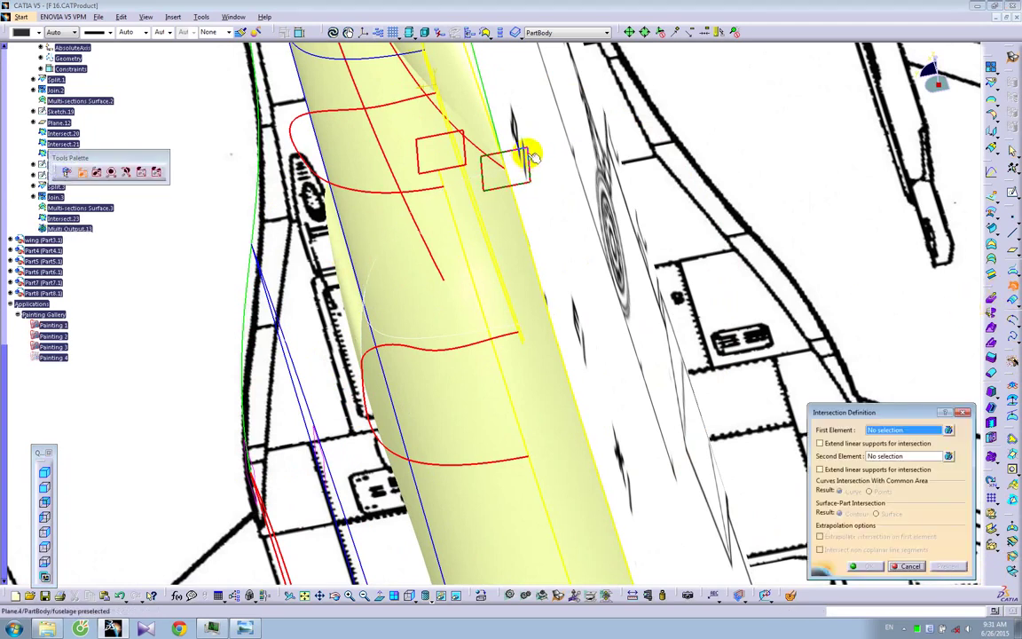
pyautogui.click(531, 156)
pyautogui.click(282, 353)
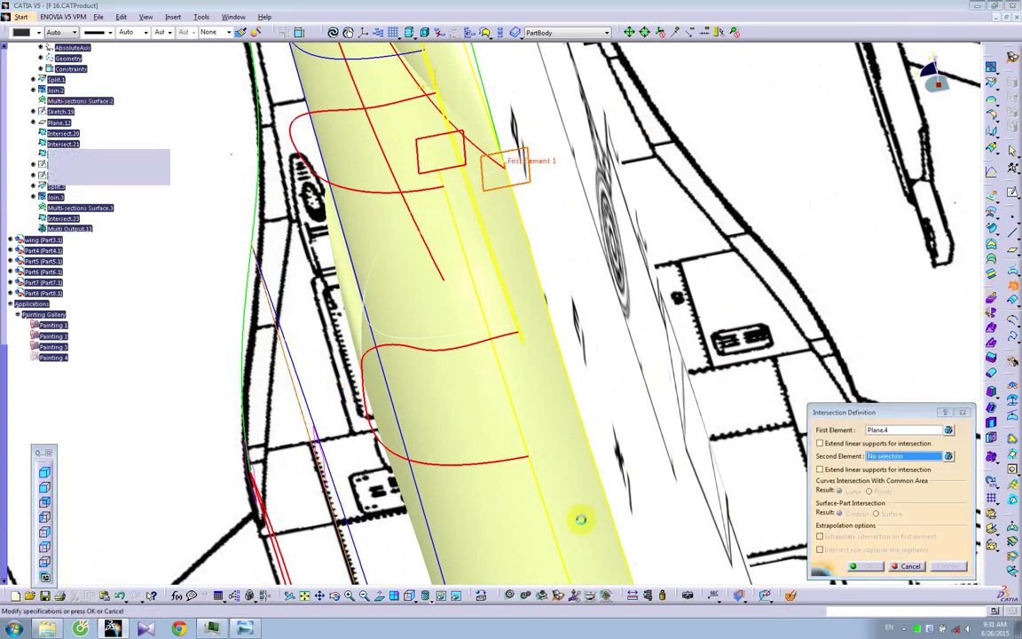
pyautogui.click(865, 565)
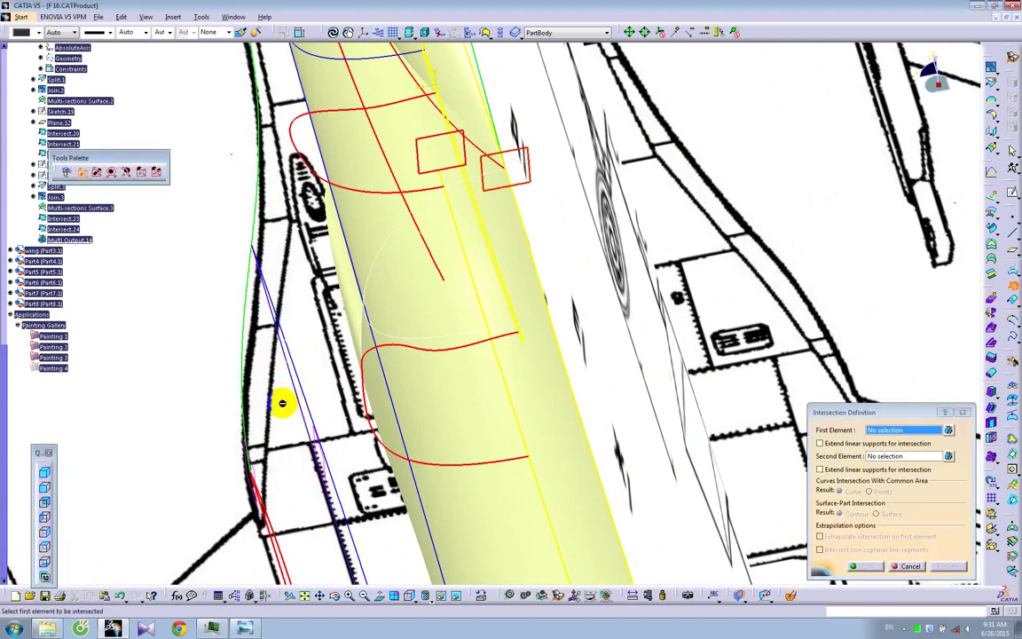
# Intersect Plane.7, at the middle fuselage section, with the side curves Sketch.13 and Sketch.14
pyautogui.moveTo(274, 444)
pyautogui.mouseDown(button='middle')
pyautogui.moveTo(228, 221)
pyautogui.moveTo(224, 242)
pyautogui.mouseUp(button='middle')
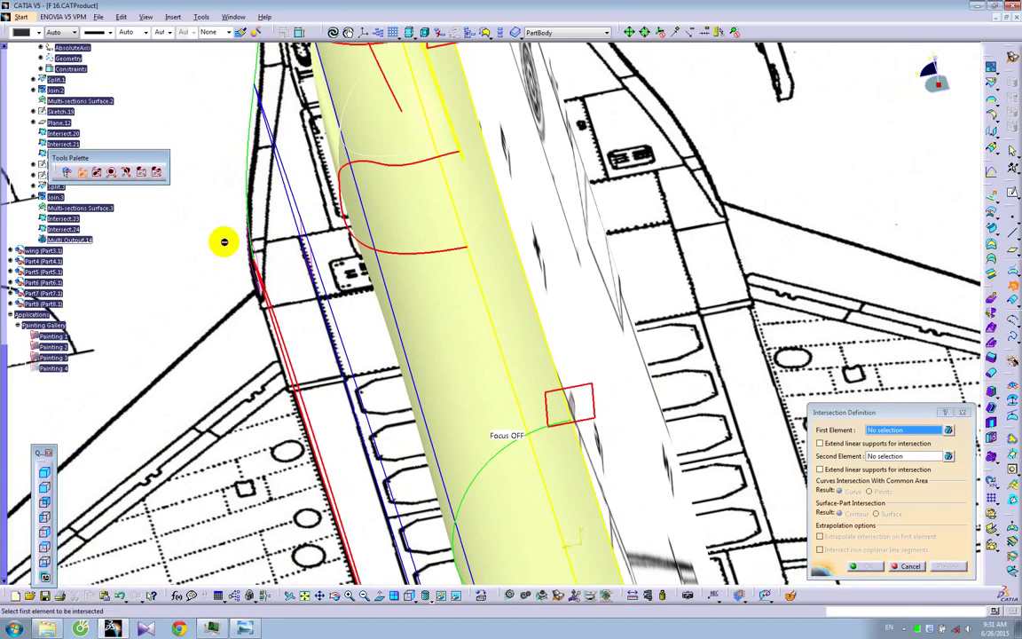
pyautogui.click(585, 386)
pyautogui.click(338, 392)
pyautogui.click(865, 565)
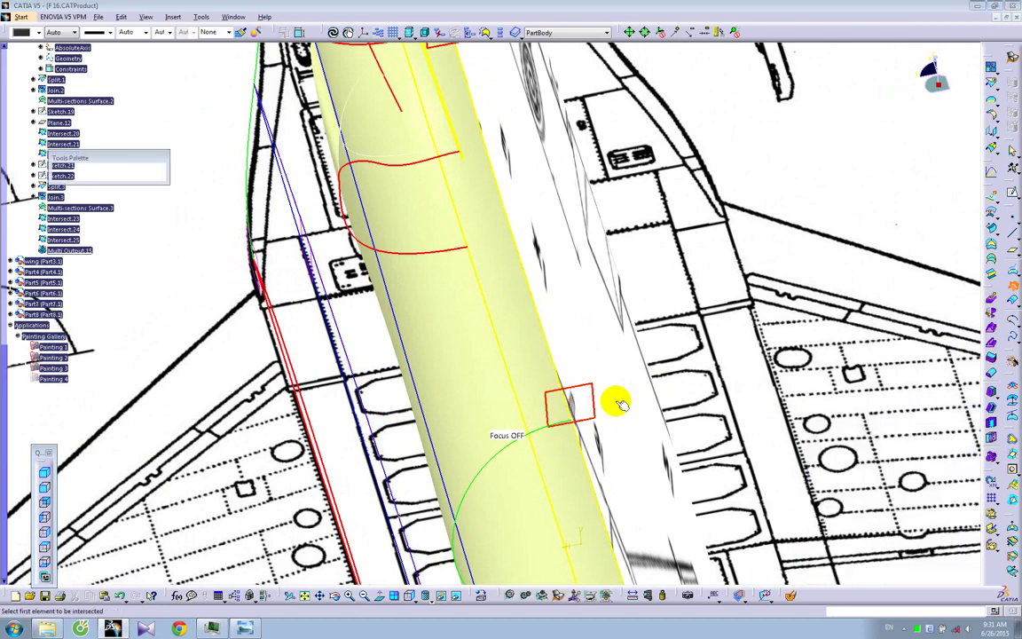
pyautogui.click(364, 460)
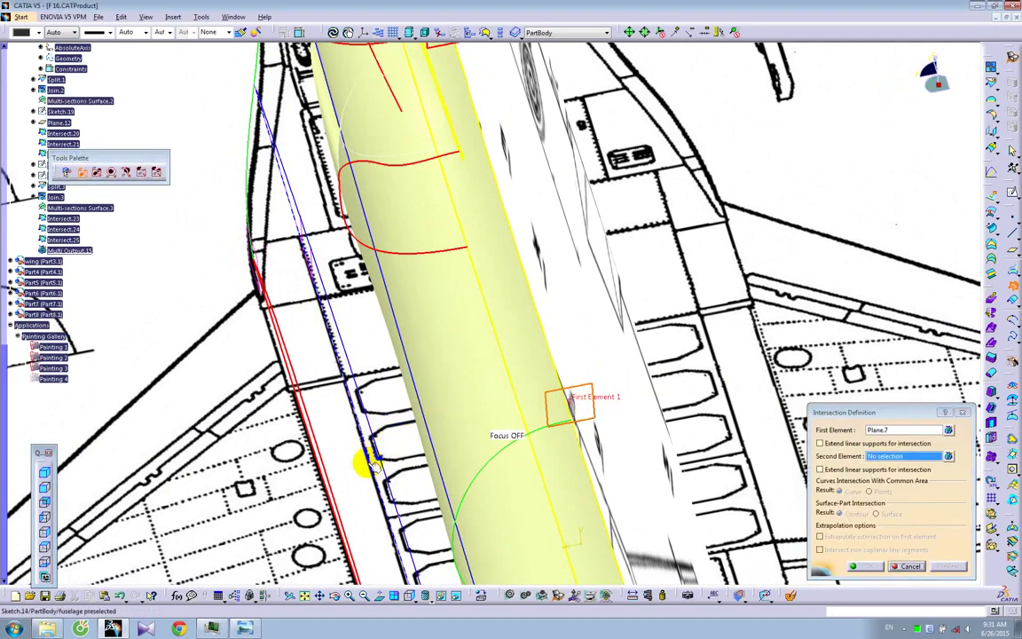
pyautogui.click(869, 566)
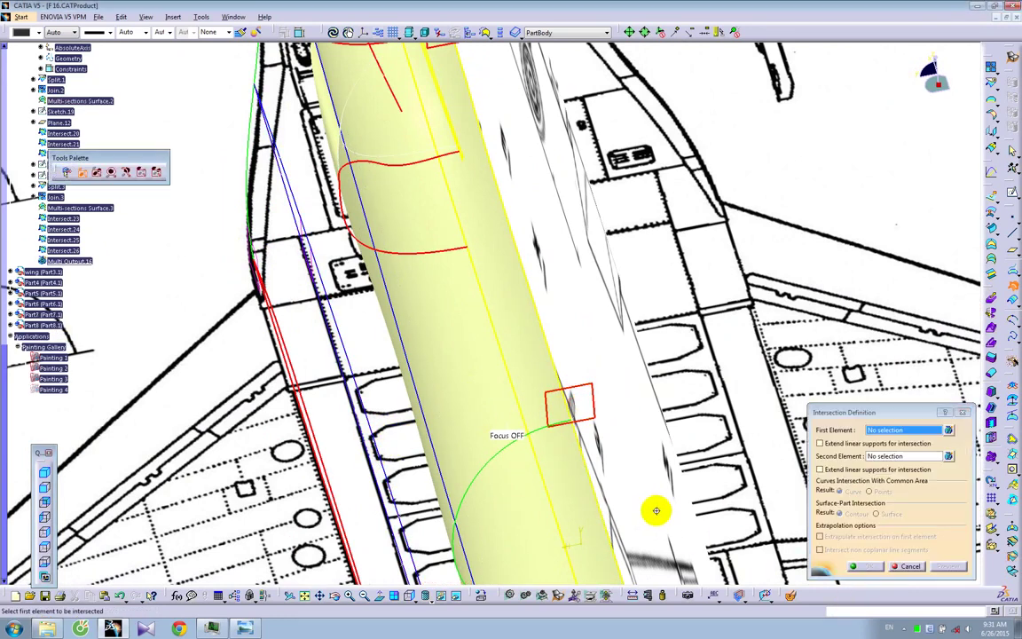
# Intersect Plane.8, at the fuselage's rear end, with Sketch.13 and with a second curve
pyautogui.moveTo(655, 511); pyautogui.dragTo(613, 357, button='middle')
pyautogui.click(599, 405)
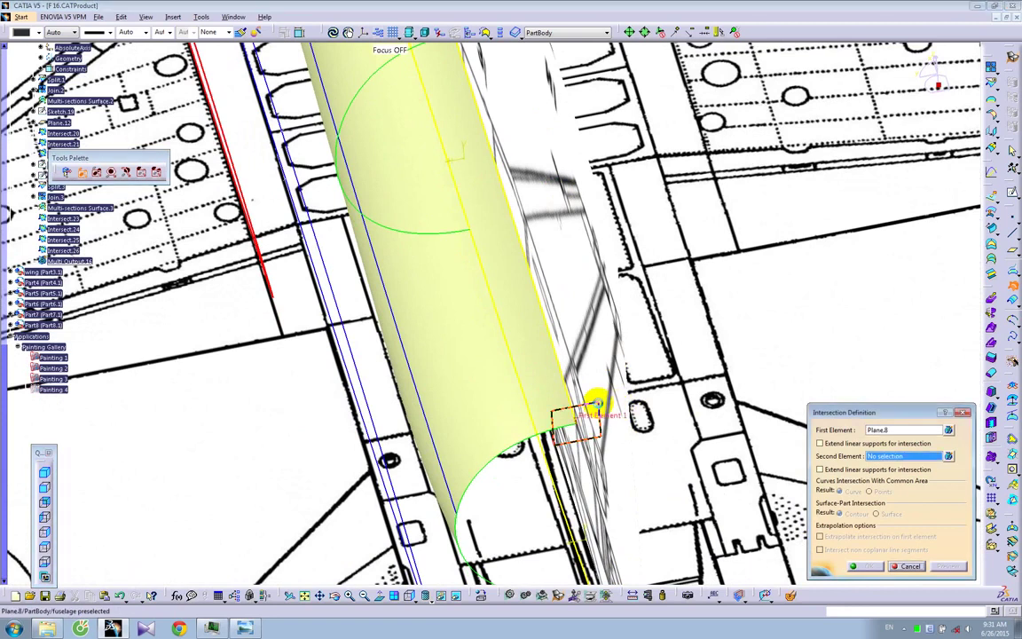
pyautogui.click(390, 476)
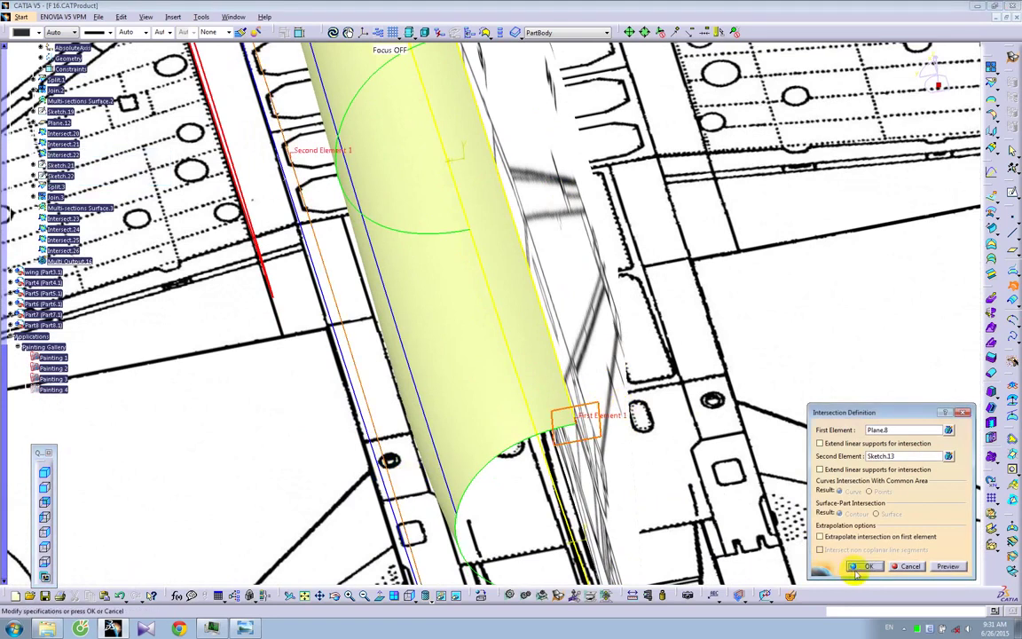
pyautogui.click(863, 566)
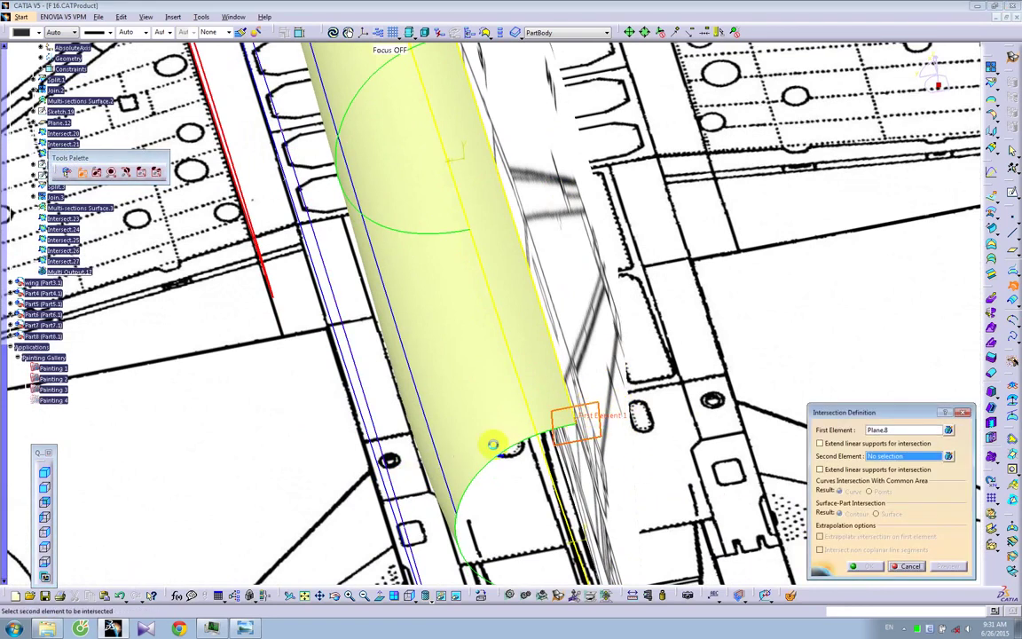
pyautogui.click(543, 520)
pyautogui.click(855, 565)
pyautogui.click(911, 568)
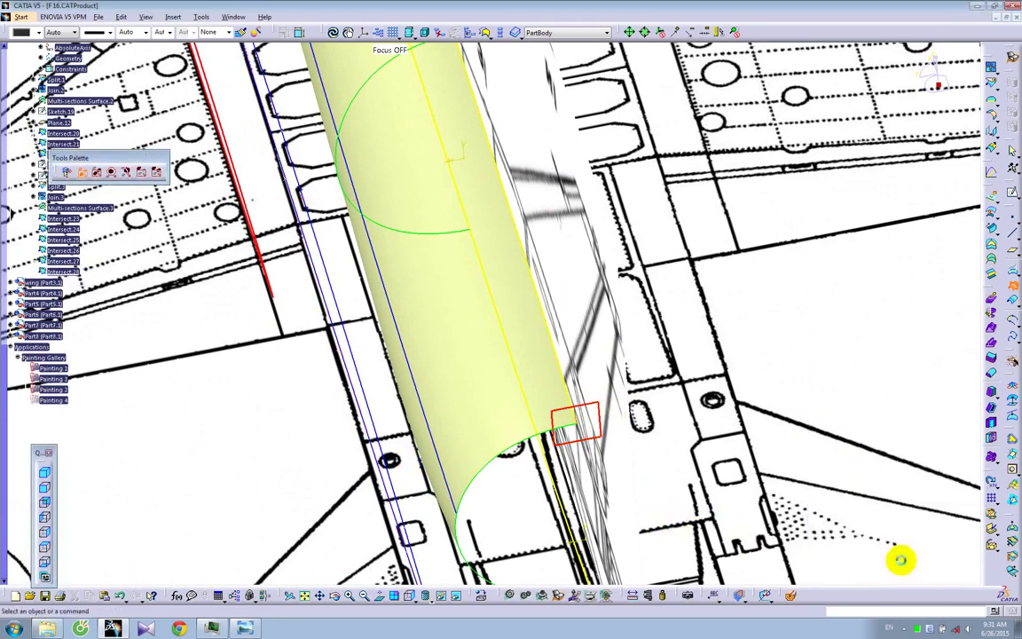
# Check the side curves against the wing plan and section drawings, and hide the Painting 1 blueprint
pyautogui.moveTo(488, 466); pyautogui.dragTo(515, 492, button='middle')
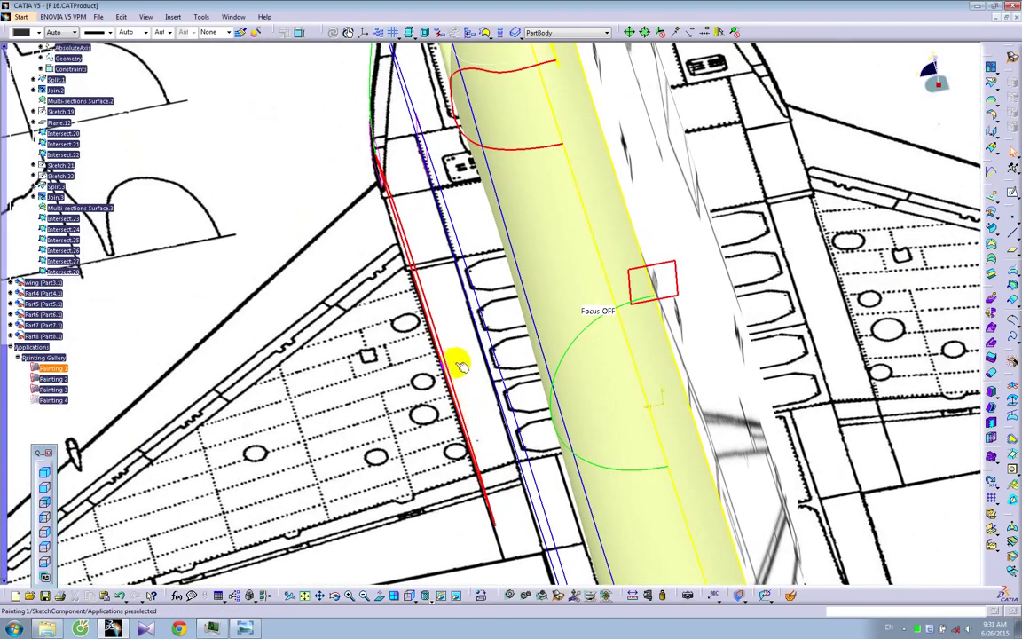
pyautogui.moveTo(426, 340); pyautogui.dragTo(490, 396, button='middle')
pyautogui.moveTo(488, 448); pyautogui.dragTo(444, 343, button='middle')
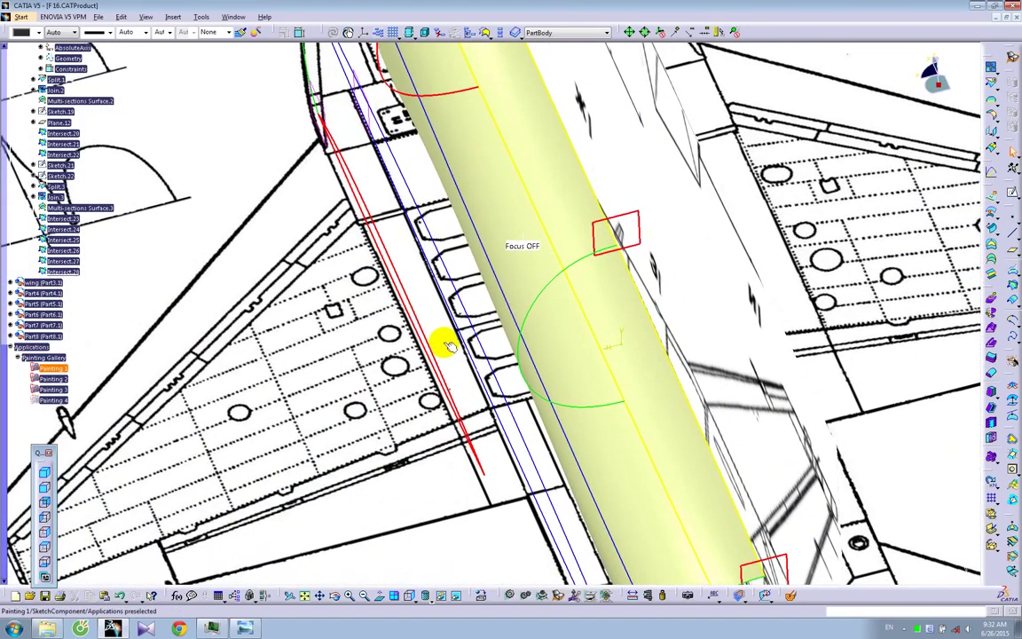
pyautogui.moveTo(501, 480); pyautogui.dragTo(642, 406, button='middle')
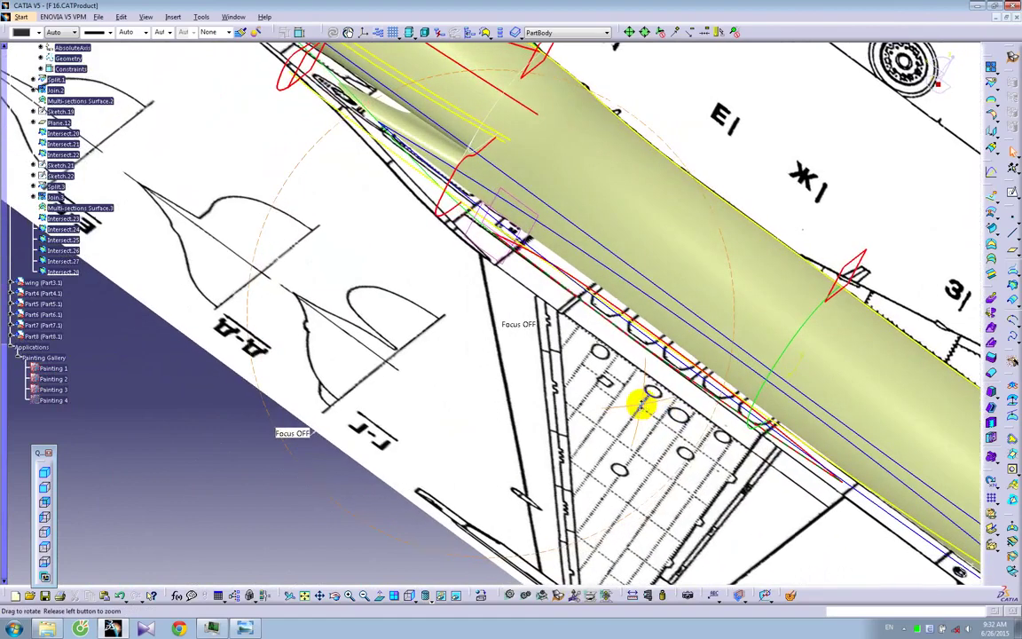
pyautogui.moveTo(596, 358)
pyautogui.mouseDown(button='middle')
pyautogui.moveTo(661, 254)
pyautogui.moveTo(666, 277)
pyautogui.moveTo(587, 285)
pyautogui.moveTo(559, 312)
pyautogui.moveTo(585, 332)
pyautogui.moveTo(495, 359)
pyautogui.moveTo(450, 345)
pyautogui.moveTo(443, 359)
pyautogui.moveTo(480, 398)
pyautogui.moveTo(520, 380)
pyautogui.moveTo(561, 392)
pyautogui.moveTo(213, 400)
pyautogui.moveTo(319, 445)
pyautogui.moveTo(506, 358)
pyautogui.moveTo(600, 381)
pyautogui.mouseUp(button='middle')
pyautogui.moveTo(685, 413); pyautogui.dragTo(631, 412, button='middle')
pyautogui.rightClick(648, 424)
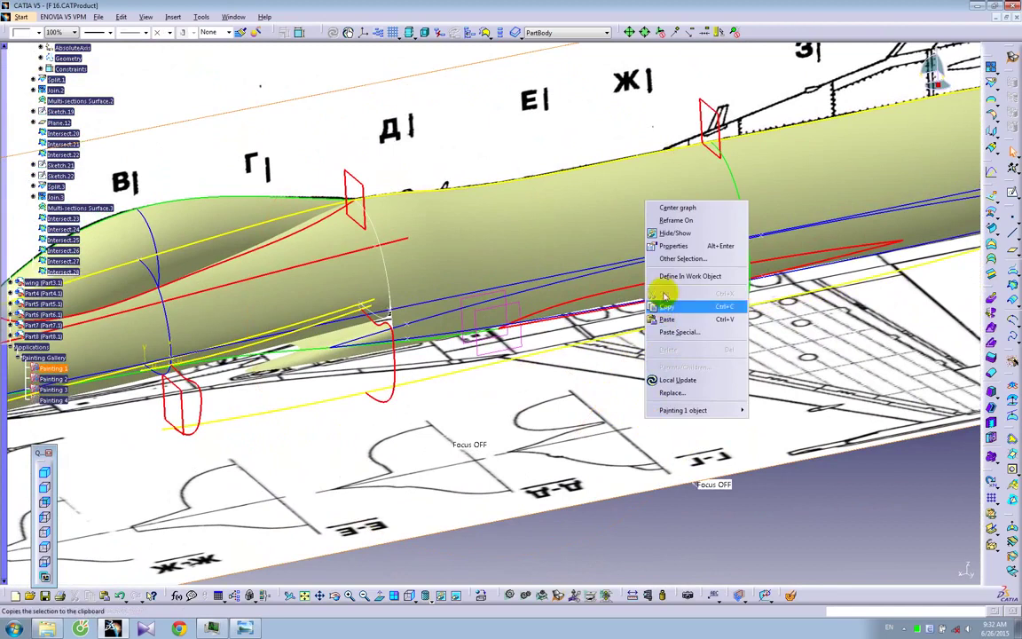
# Intersect Plane.4 with the green strake edge, 3D Curve.4
pyautogui.moveTo(669, 247); pyautogui.dragTo(429, 333, button='middle')
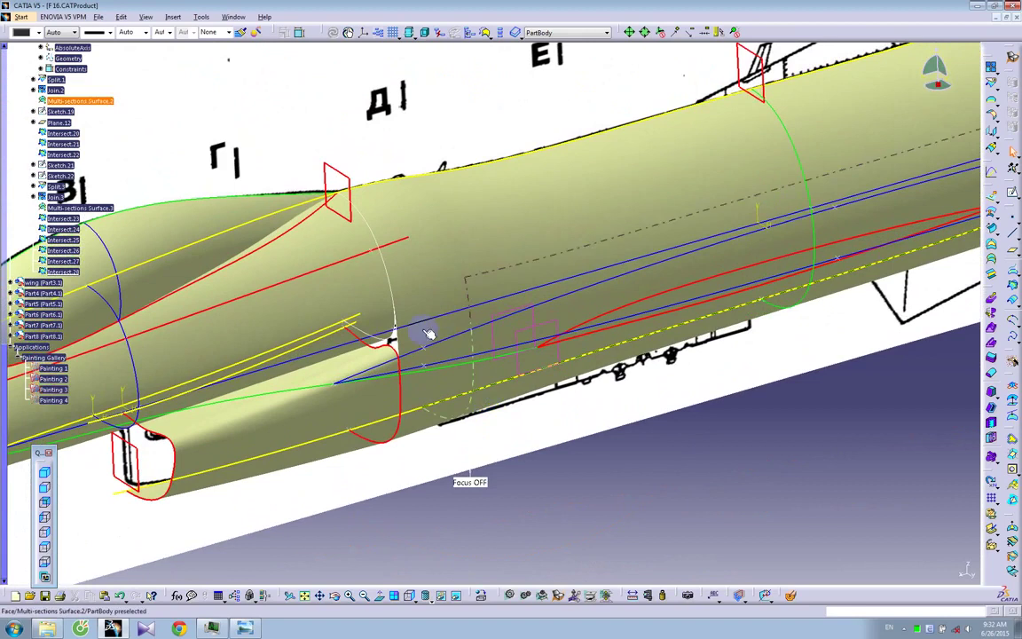
pyautogui.click(342, 175)
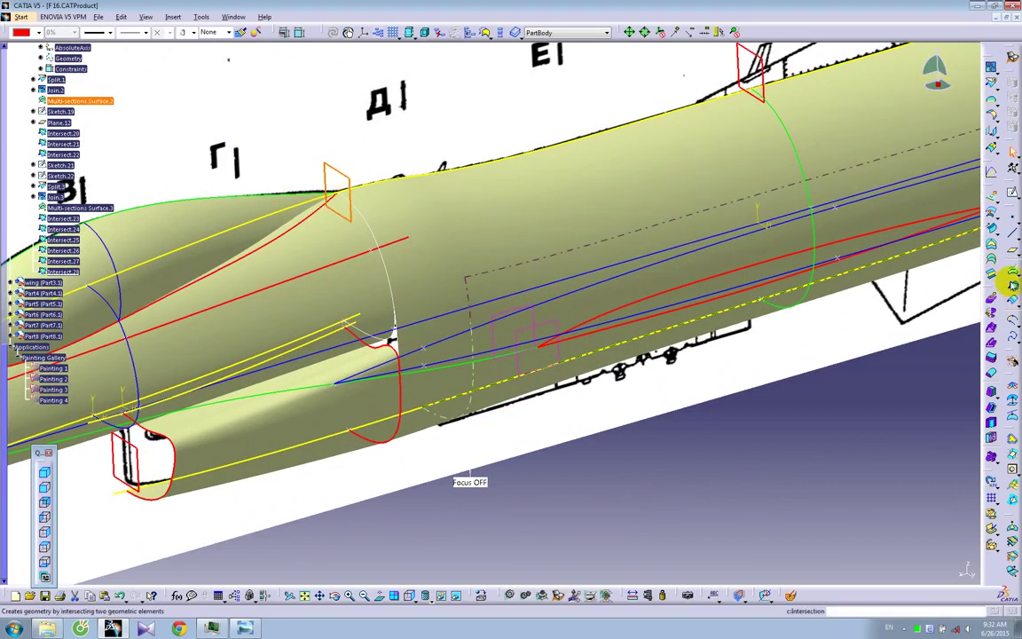
pyautogui.click(1012, 284)
pyautogui.click(450, 365)
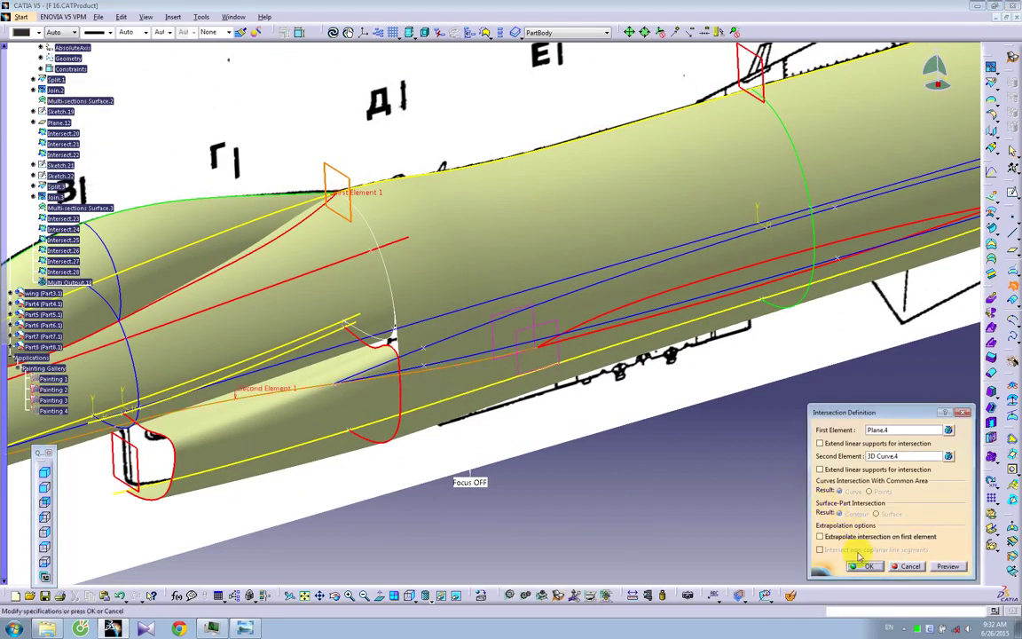
pyautogui.click(865, 566)
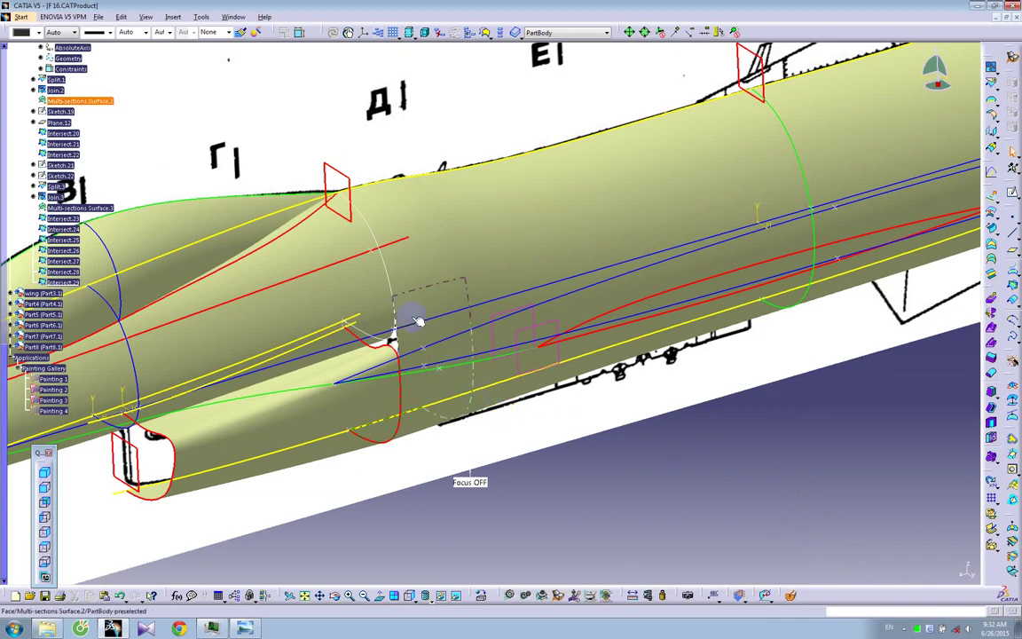
# Open a new sketch on Plane.4 at the rear end of the canopy
pyautogui.moveTo(774, 352); pyautogui.dragTo(481, 486, button='middle')
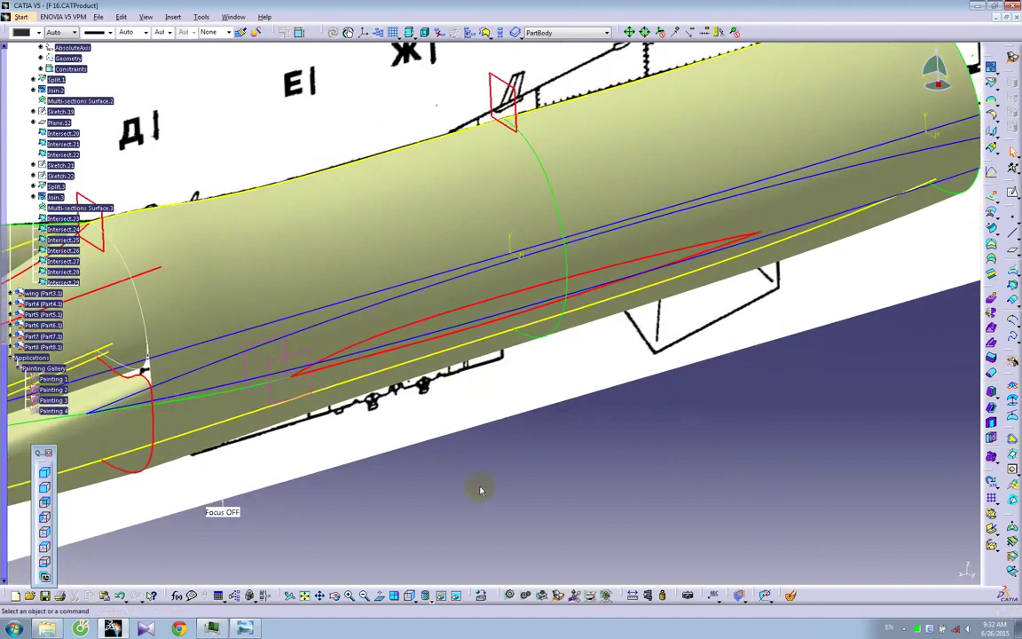
pyautogui.moveTo(826, 283); pyautogui.dragTo(632, 362, button='middle')
pyautogui.moveTo(805, 266)
pyautogui.mouseDown(button='middle')
pyautogui.moveTo(707, 333)
pyautogui.moveTo(642, 347)
pyautogui.moveTo(730, 379)
pyautogui.moveTo(680, 370)
pyautogui.moveTo(538, 382)
pyautogui.moveTo(780, 315)
pyautogui.moveTo(486, 347)
pyautogui.moveTo(532, 276)
pyautogui.moveTo(546, 330)
pyautogui.moveTo(540, 347)
pyautogui.moveTo(588, 338)
pyautogui.moveTo(636, 306)
pyautogui.moveTo(656, 319)
pyautogui.moveTo(635, 348)
pyautogui.moveTo(696, 342)
pyautogui.moveTo(603, 363)
pyautogui.mouseUp(button='middle')
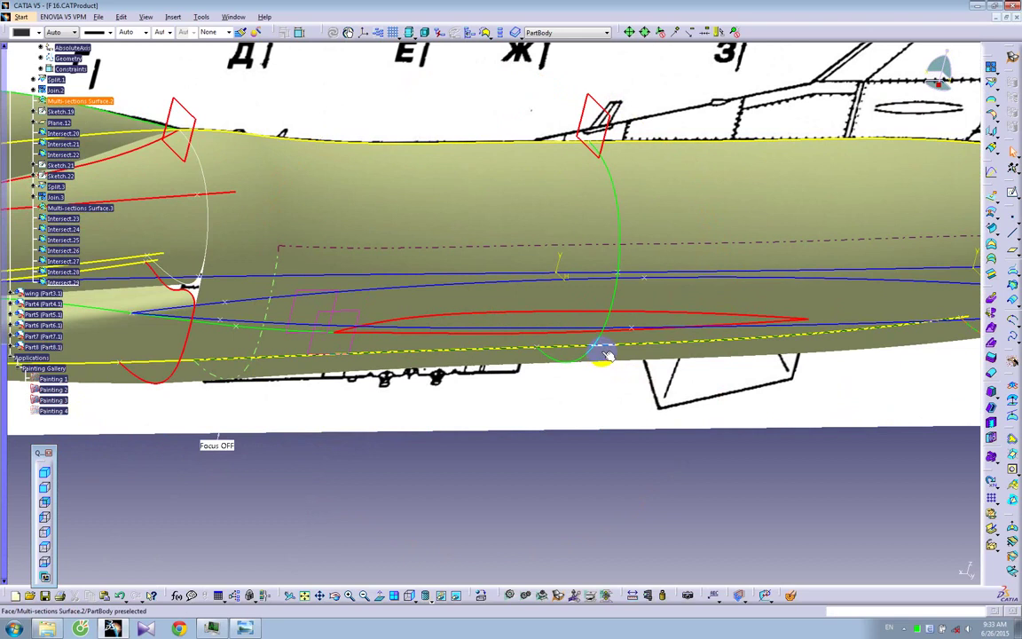
pyautogui.moveTo(851, 354); pyautogui.dragTo(596, 364, button='middle')
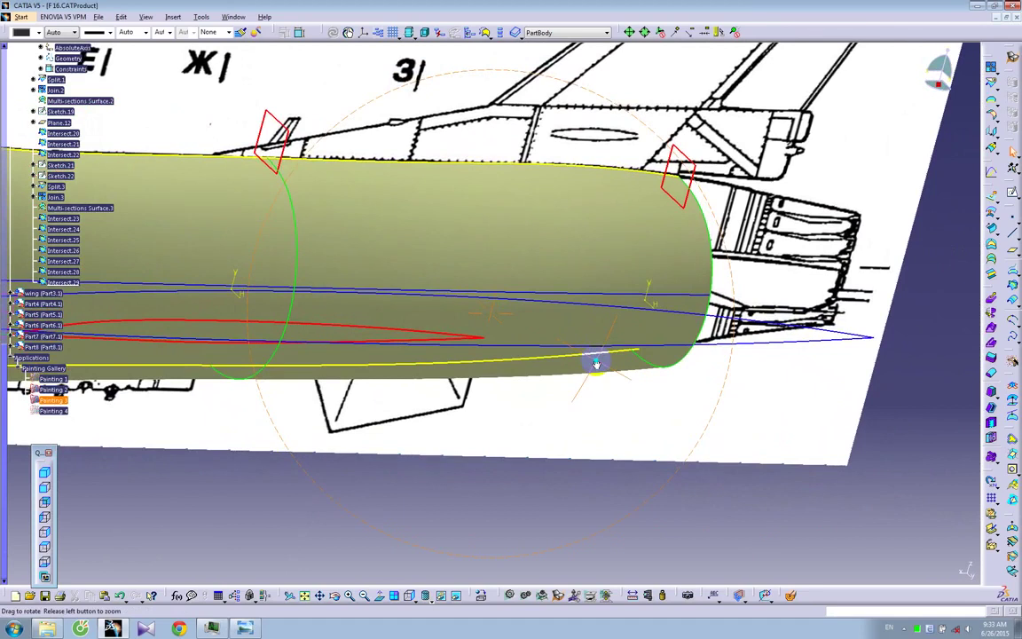
pyautogui.moveTo(596, 364); pyautogui.dragTo(601, 364, button='middle')
pyautogui.moveTo(414, 351); pyautogui.dragTo(611, 401, button='middle')
pyautogui.click(235, 173)
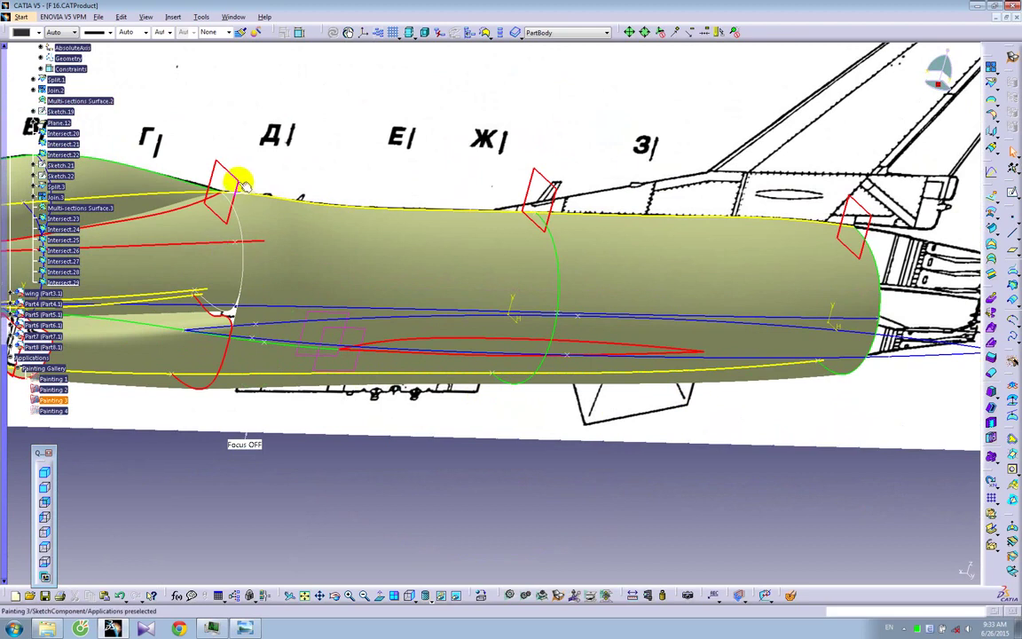
pyautogui.click(1012, 194)
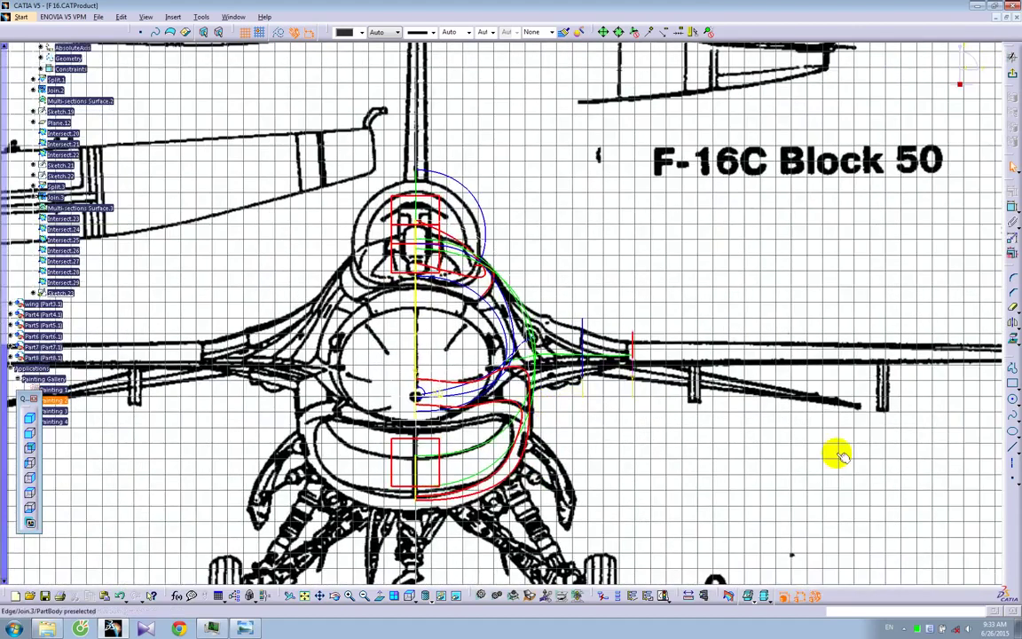
# Draw a spline from the fuselage side towards the centreline and make its outer end coincident with the upper blue side curve's intersection point
pyautogui.click(1012, 417)
pyautogui.click(526, 333)
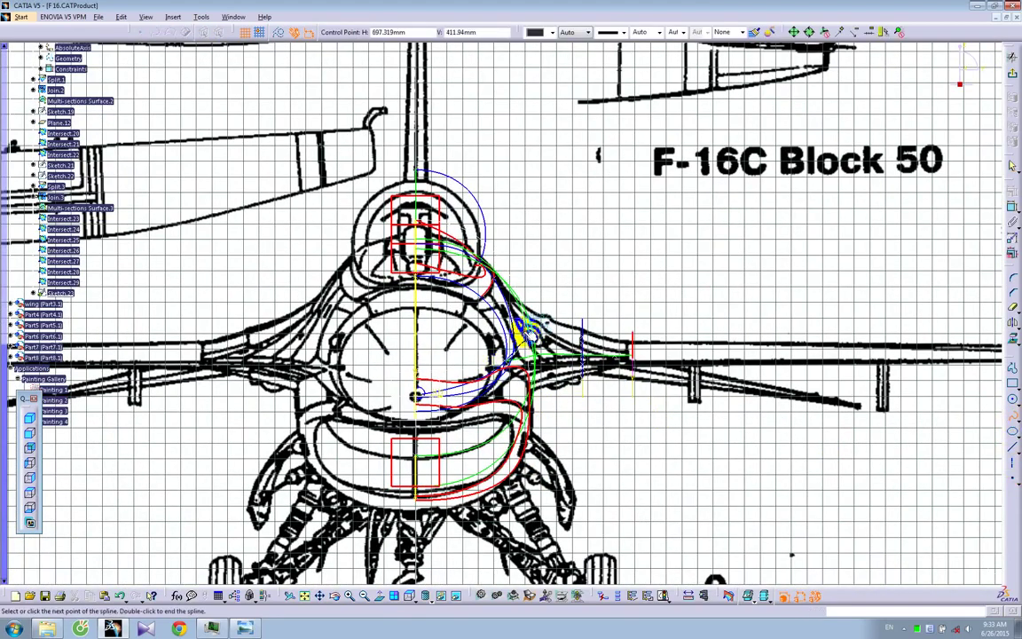
pyautogui.click(457, 330)
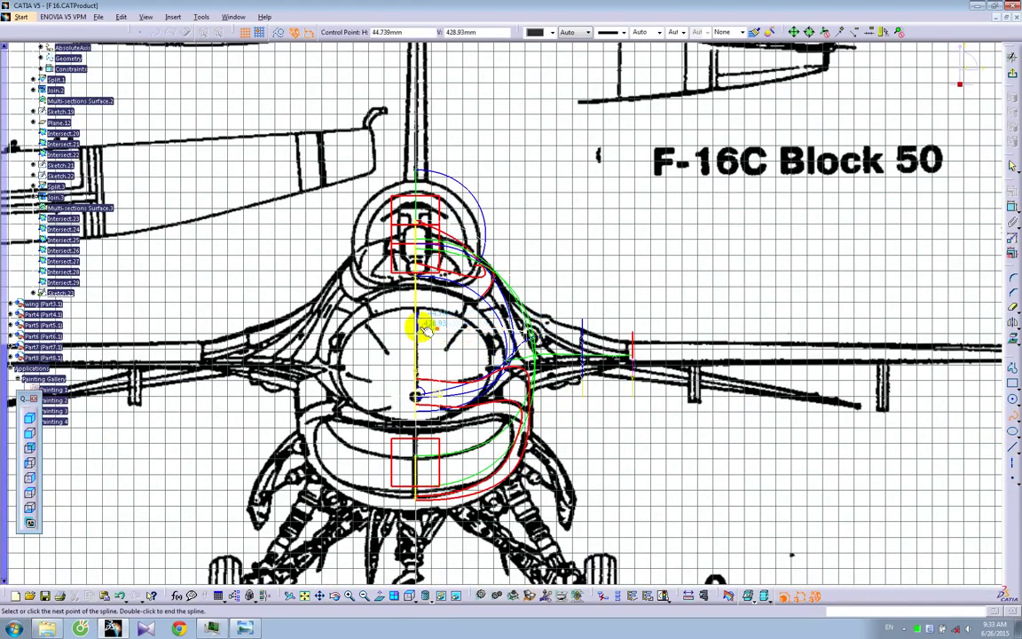
pyautogui.doubleClick(419, 329)
pyautogui.moveTo(728, 337)
pyautogui.mouseDown(button='middle')
pyautogui.moveTo(451, 429)
pyautogui.moveTo(491, 488)
pyautogui.mouseUp(button='middle')
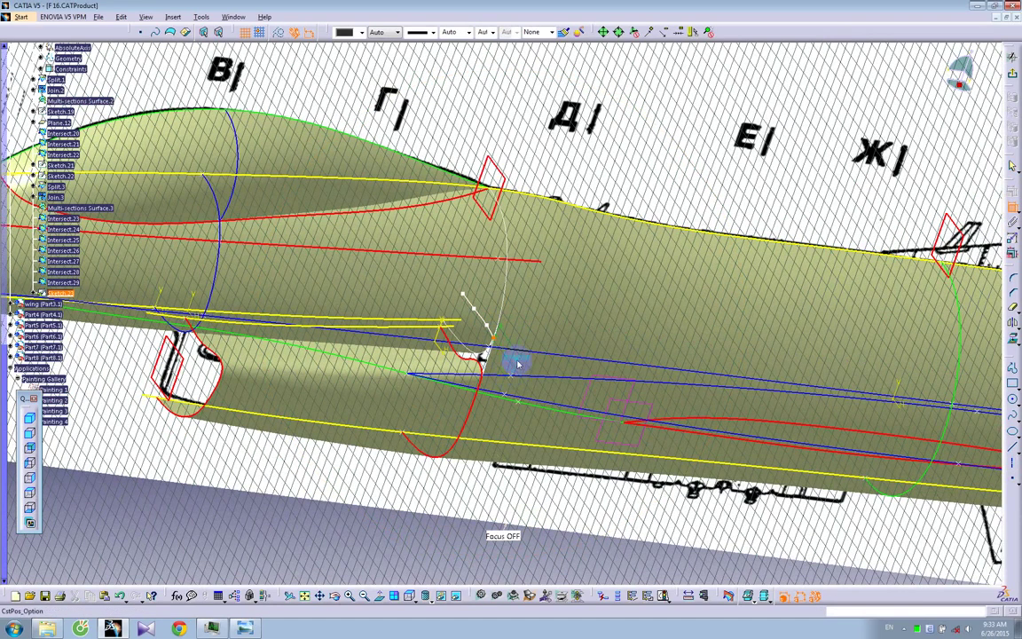
pyautogui.rightClick(518, 364)
pyautogui.click(543, 486)
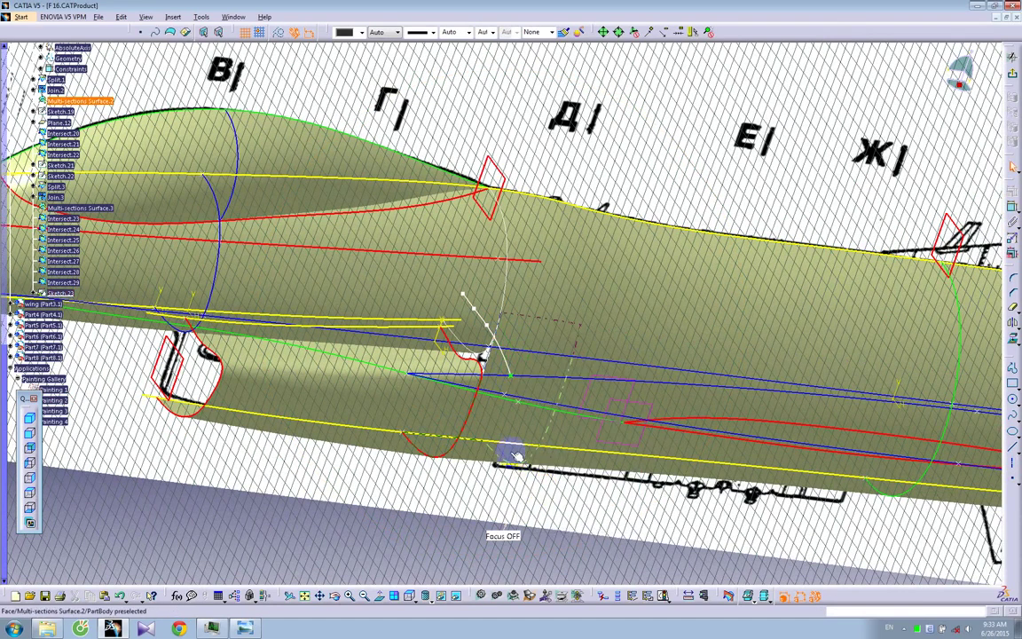
# Reshape the upper strake spline by moving its inner control point against the front-view blueprint, and leave the sketch
pyautogui.click(381, 596)
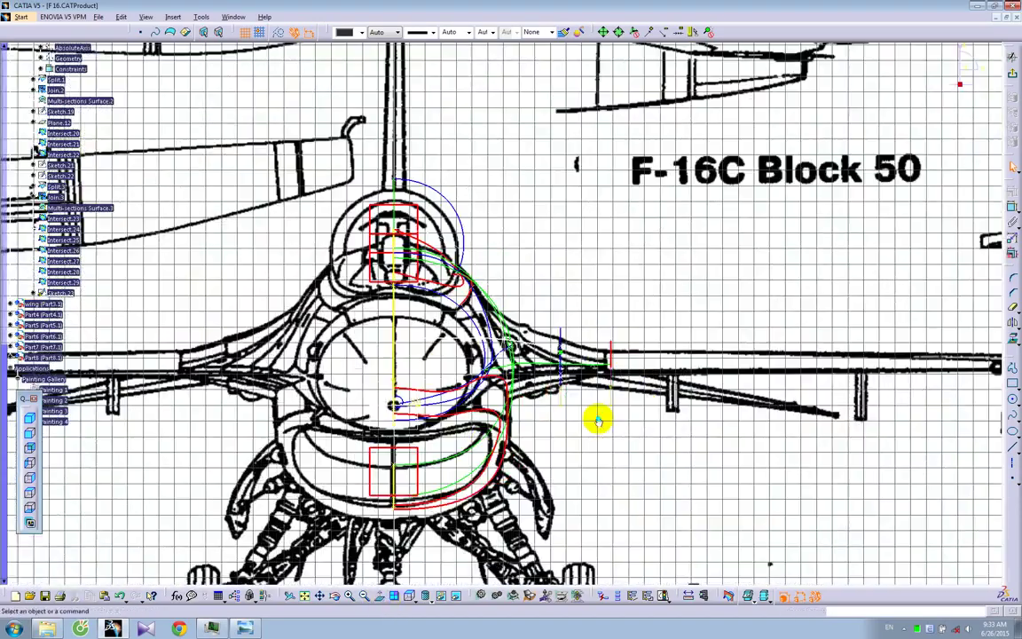
pyautogui.keyDown('ctrl'); pyautogui.moveTo(598, 419); pyautogui.dragTo(586, 354, button='middle'); pyautogui.keyUp('ctrl')
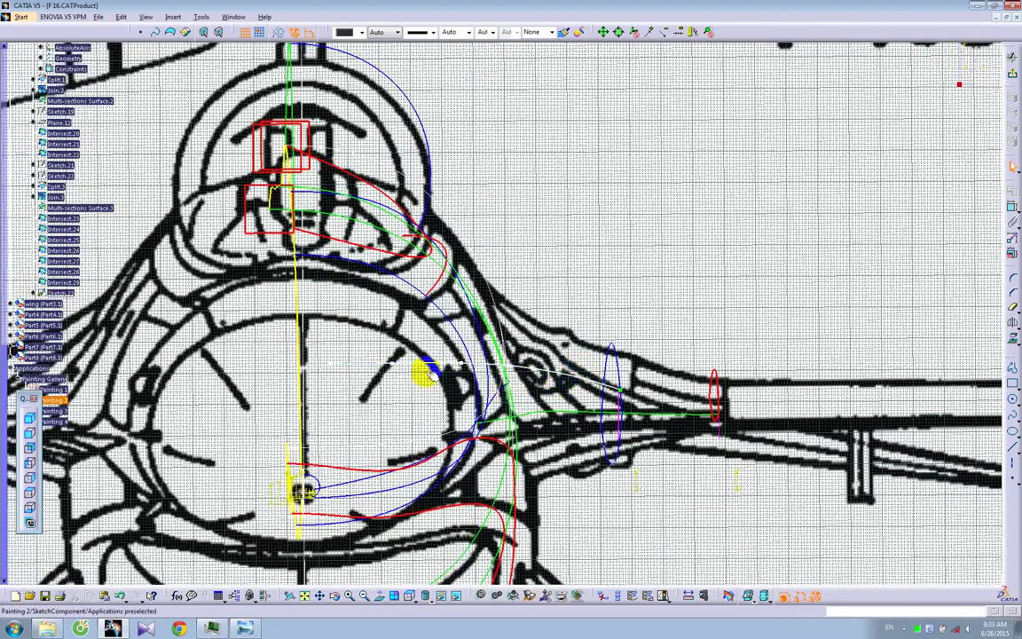
pyautogui.moveTo(329, 363); pyautogui.dragTo(396, 364)
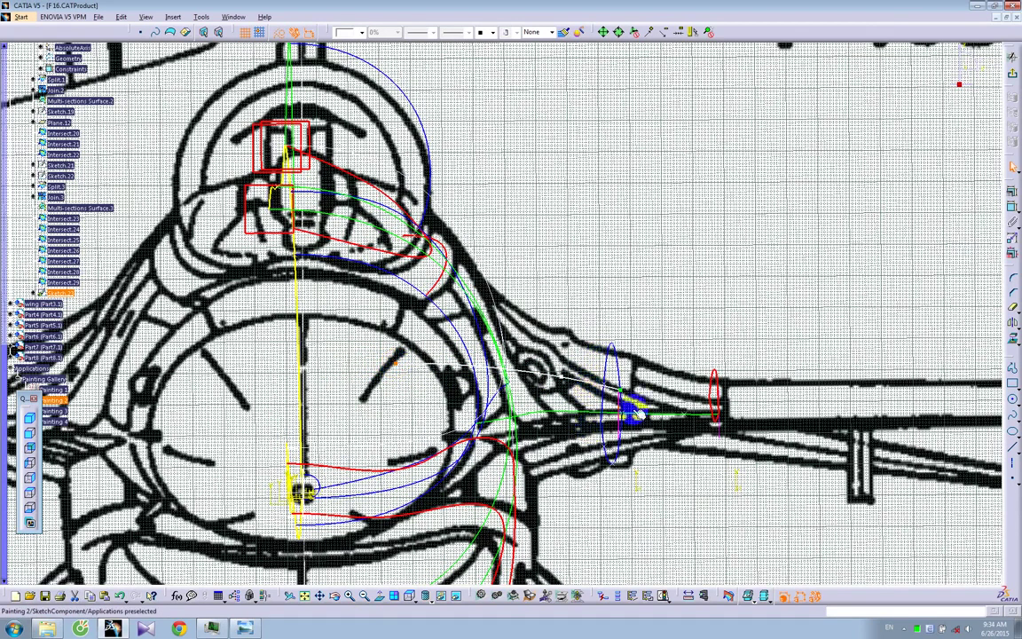
pyautogui.moveTo(790, 289); pyautogui.dragTo(789, 311, button='middle')
pyautogui.click(1011, 73)
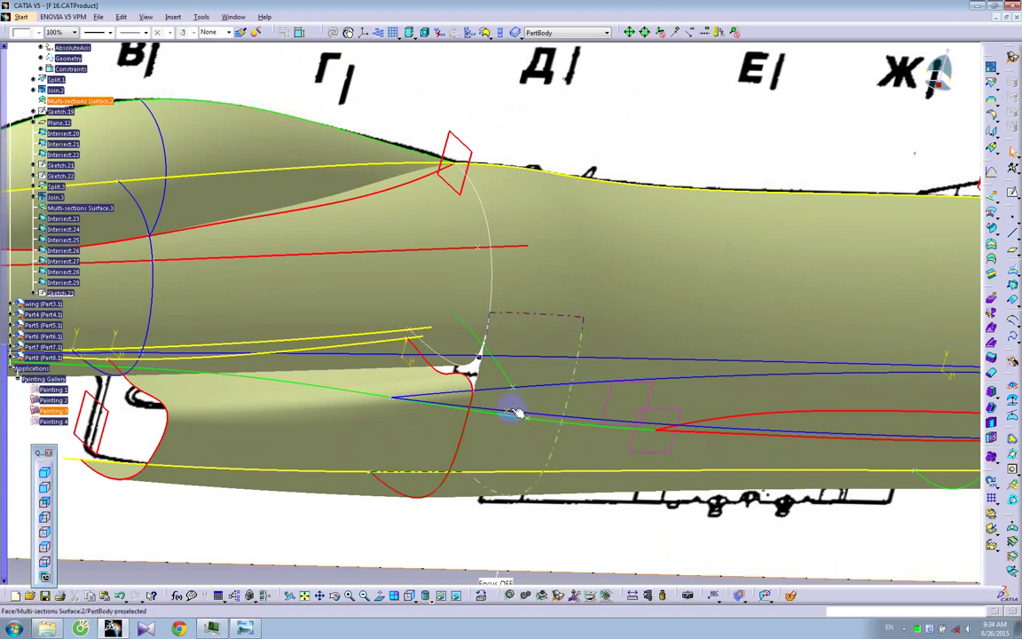
# Open another sketch on Plane.4 at the canopy's rear end and draw a second spline for the strake's lower contour
pyautogui.click(463, 145)
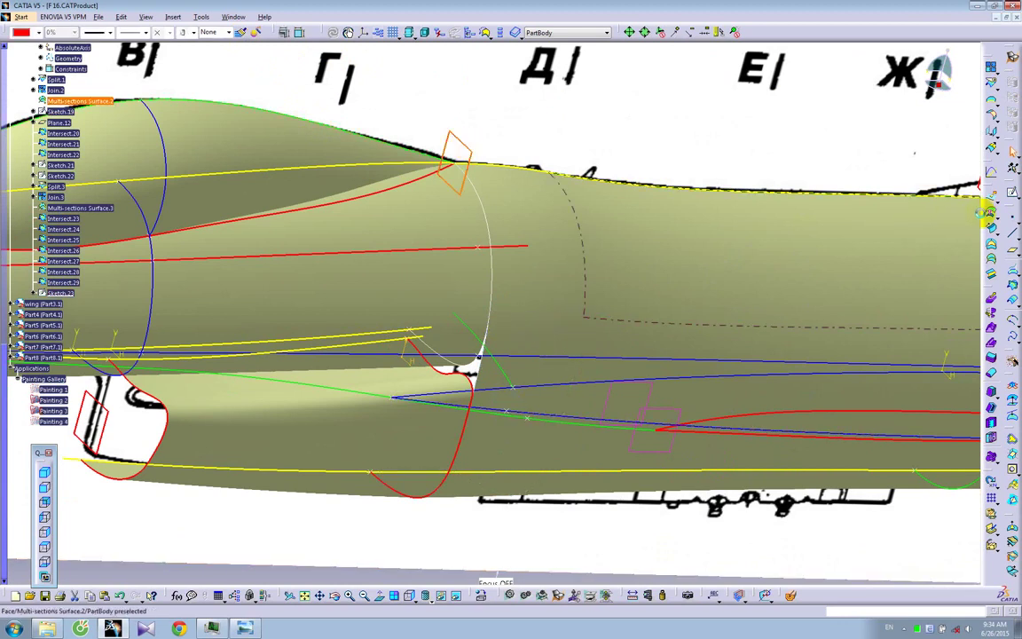
pyautogui.click(1012, 193)
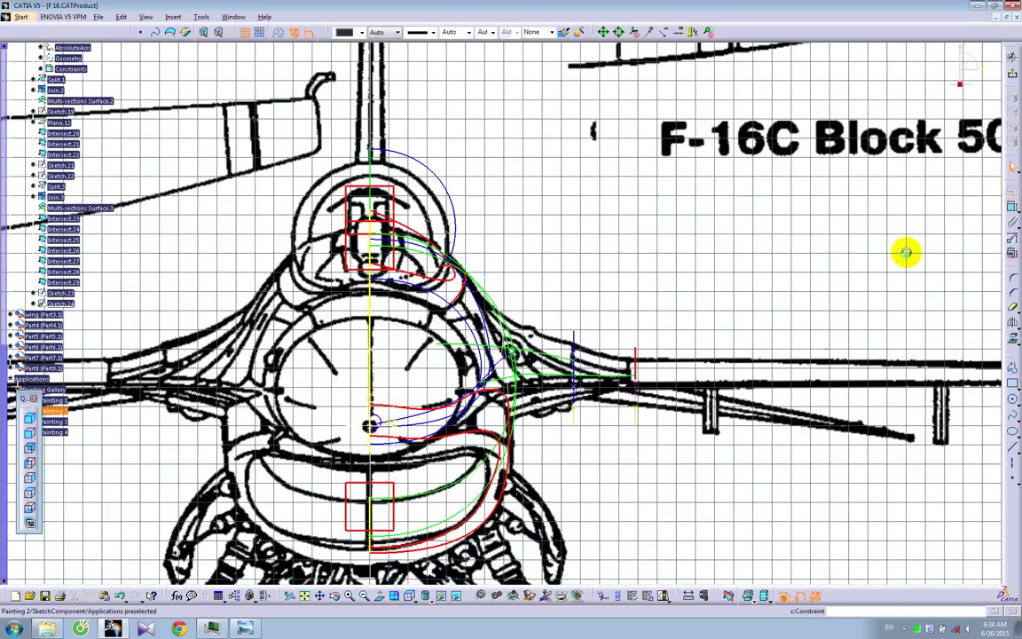
pyautogui.click(1012, 417)
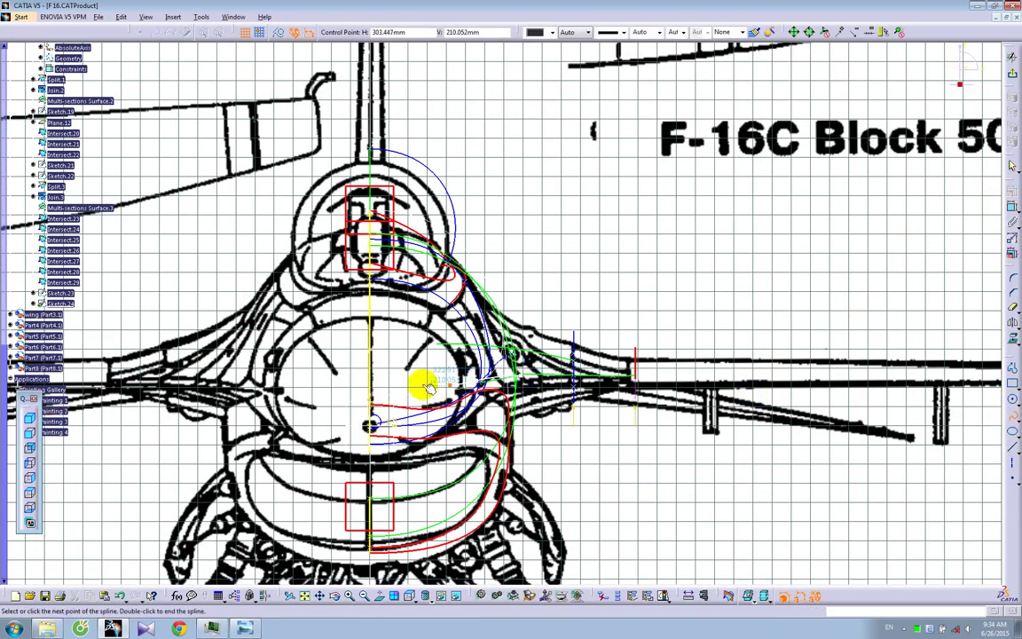
pyautogui.press('Escape')
pyautogui.moveTo(690, 303)
pyautogui.mouseDown(button='middle')
pyautogui.moveTo(511, 335)
pyautogui.moveTo(518, 253)
pyautogui.mouseUp(button='middle')
# Make the lower spline's outer end coincident with the green strake edge's intersection point and the curve coincident with the lower blue curve's intersection point
pyautogui.click(1010, 210)
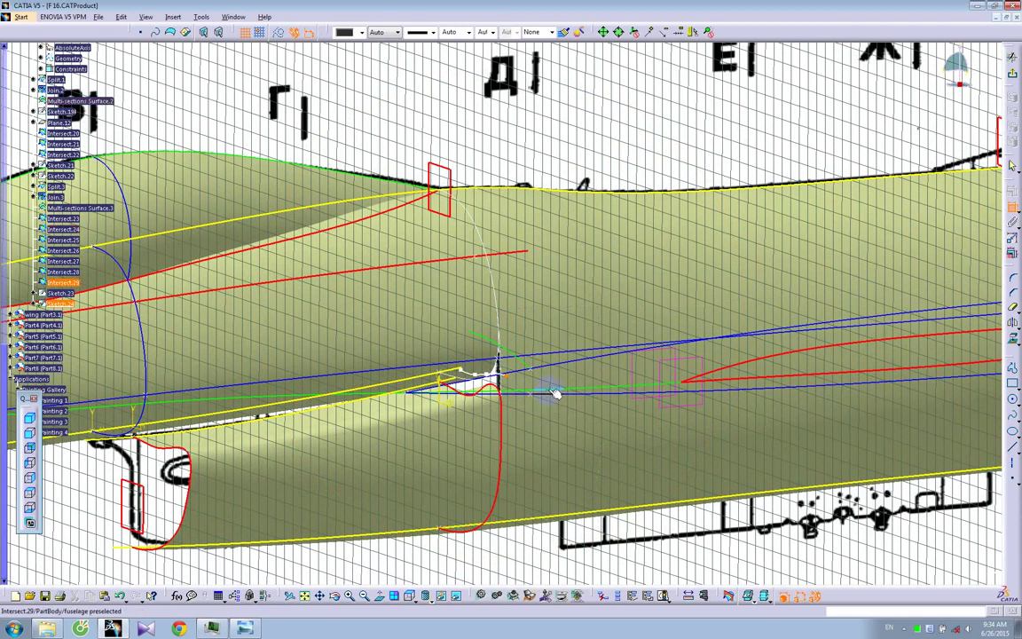
pyautogui.rightClick(554, 401)
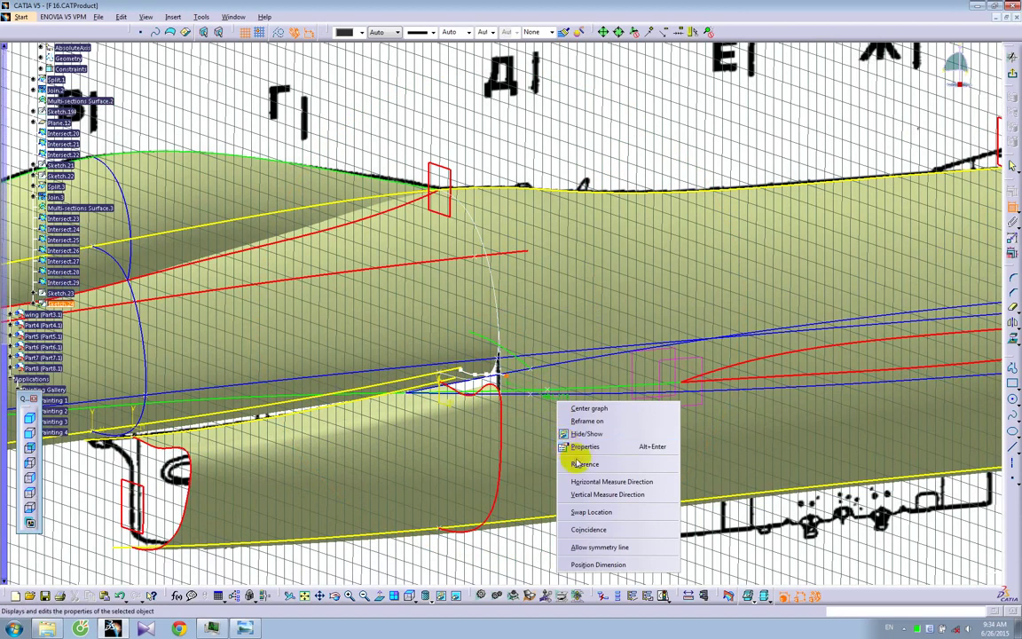
pyautogui.click(586, 522)
pyautogui.moveTo(552, 462); pyautogui.dragTo(547, 434, button='middle')
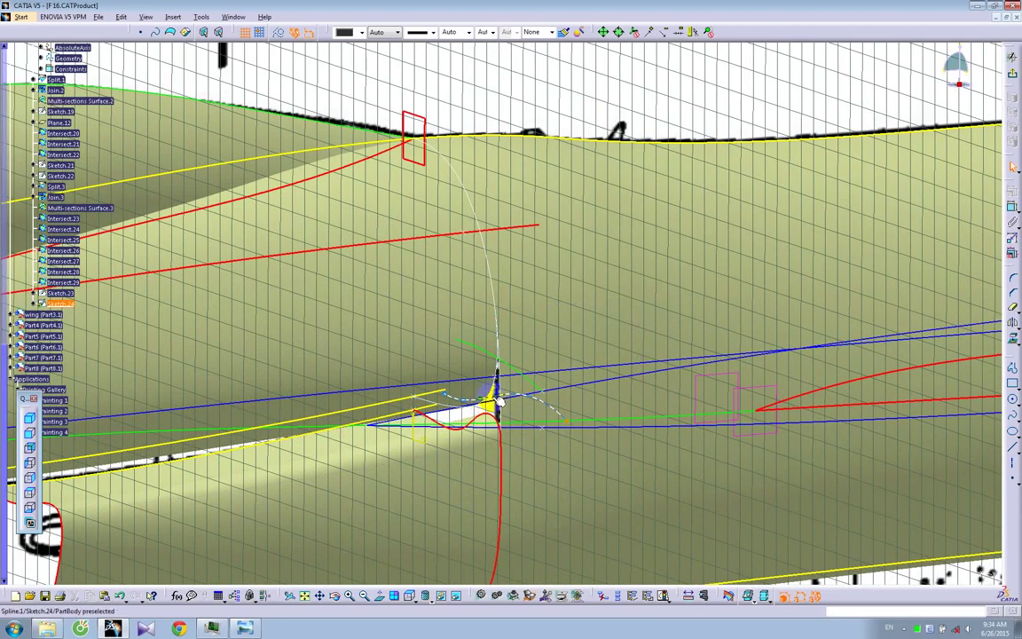
pyautogui.click(492, 391)
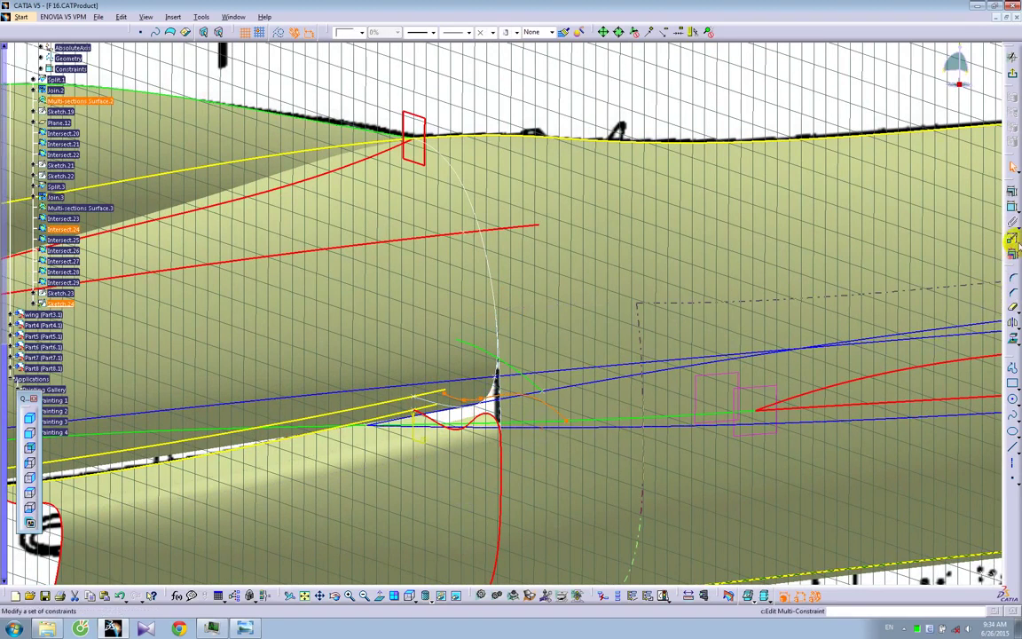
pyautogui.click(1012, 208)
pyautogui.rightClick(570, 470)
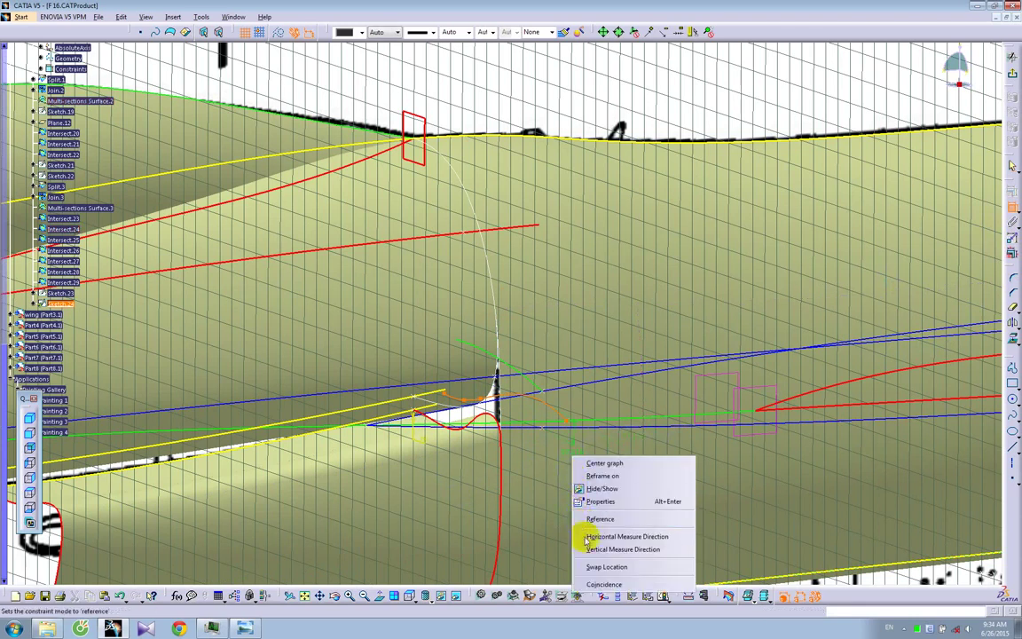
pyautogui.click(592, 577)
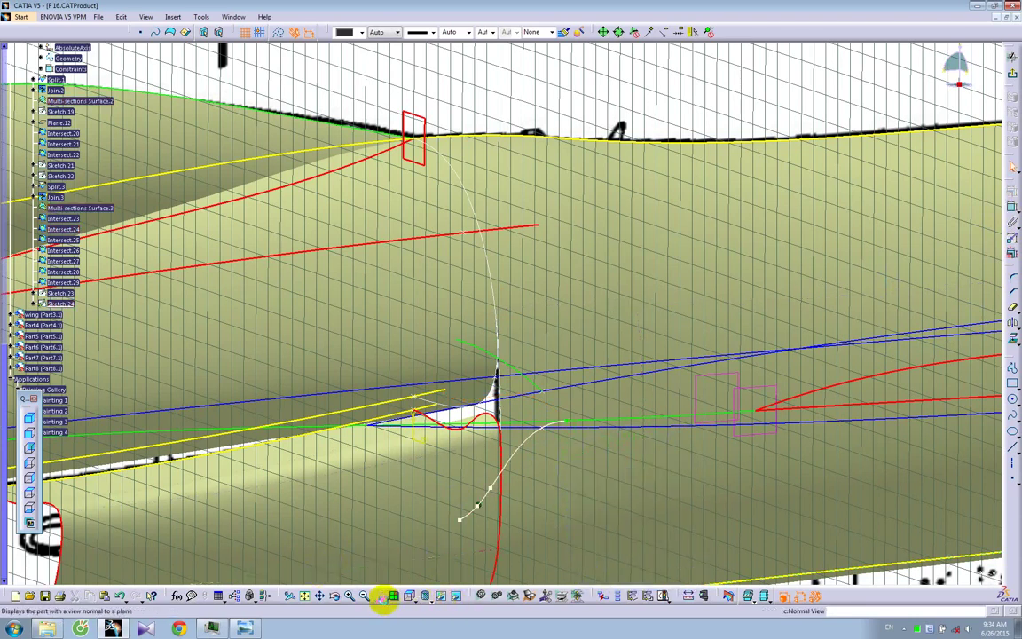
# Copy the yellow centreline's graphic properties to the lower strake spline
pyautogui.click(380, 596)
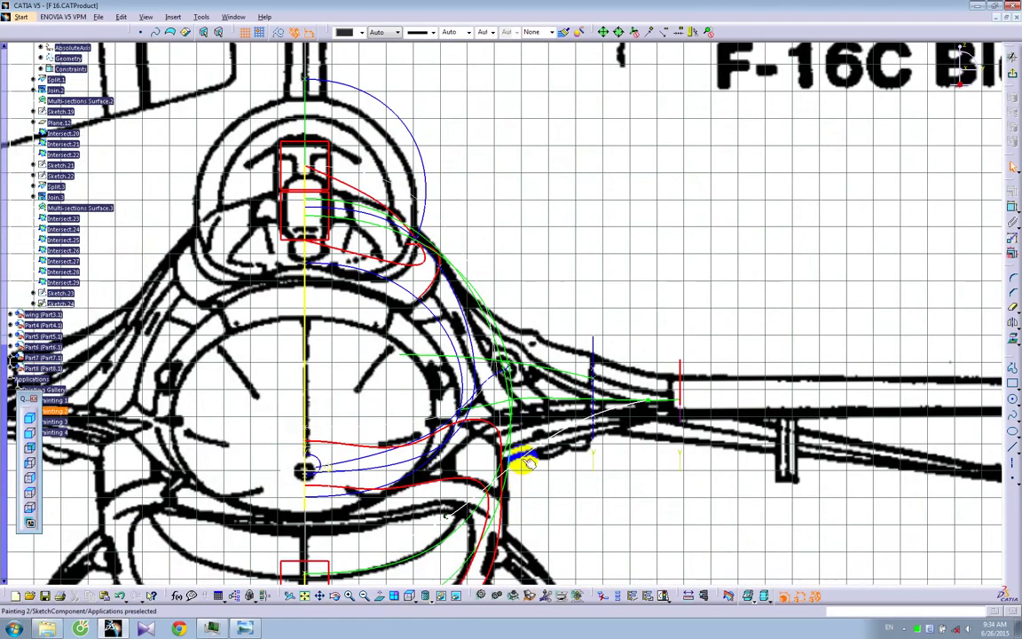
pyautogui.click(523, 459)
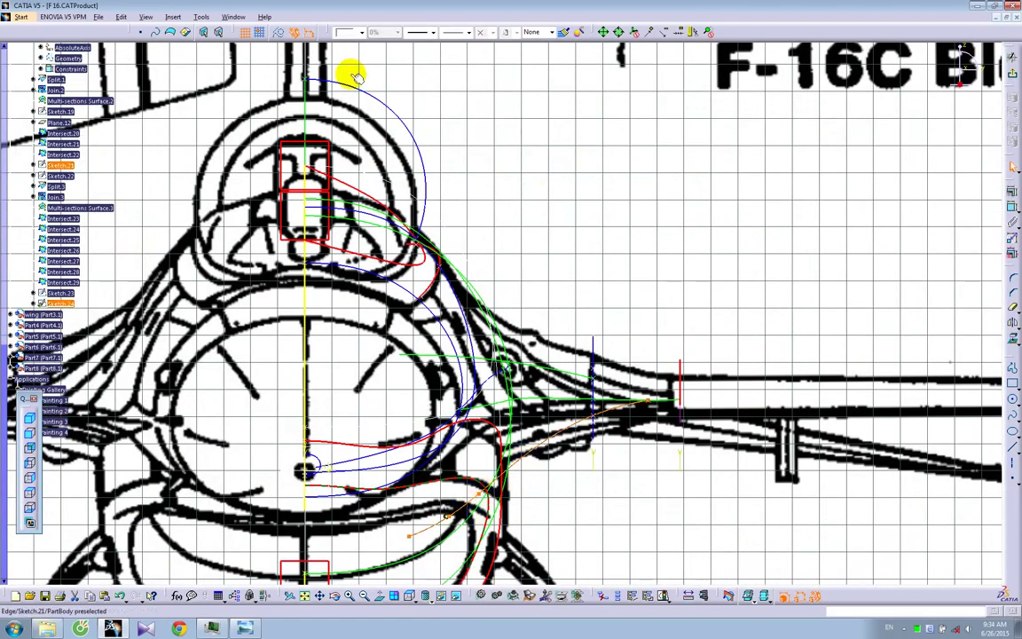
pyautogui.click(563, 32)
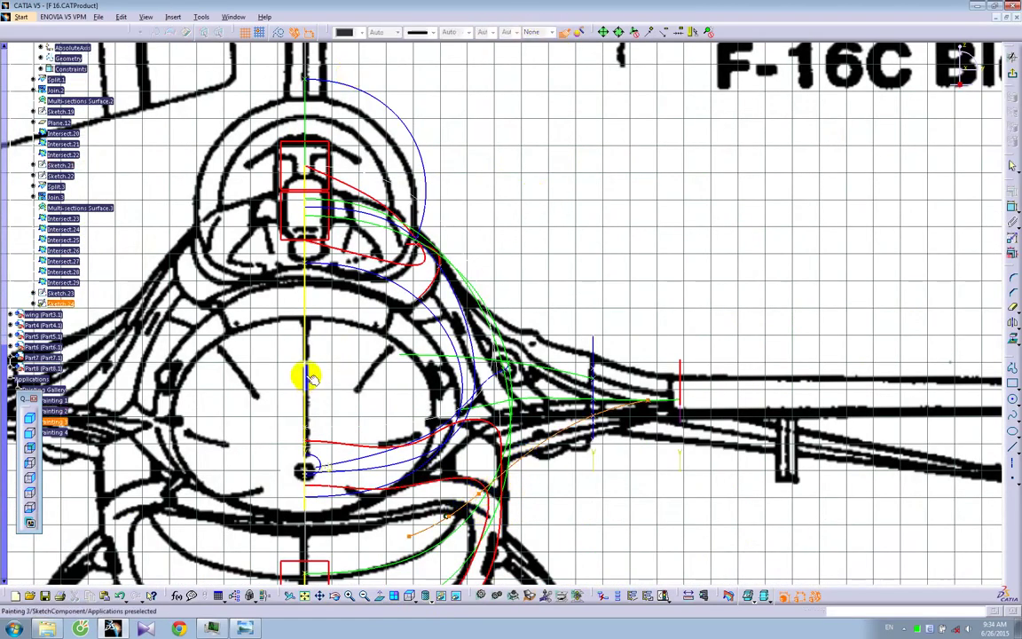
pyautogui.click(442, 524)
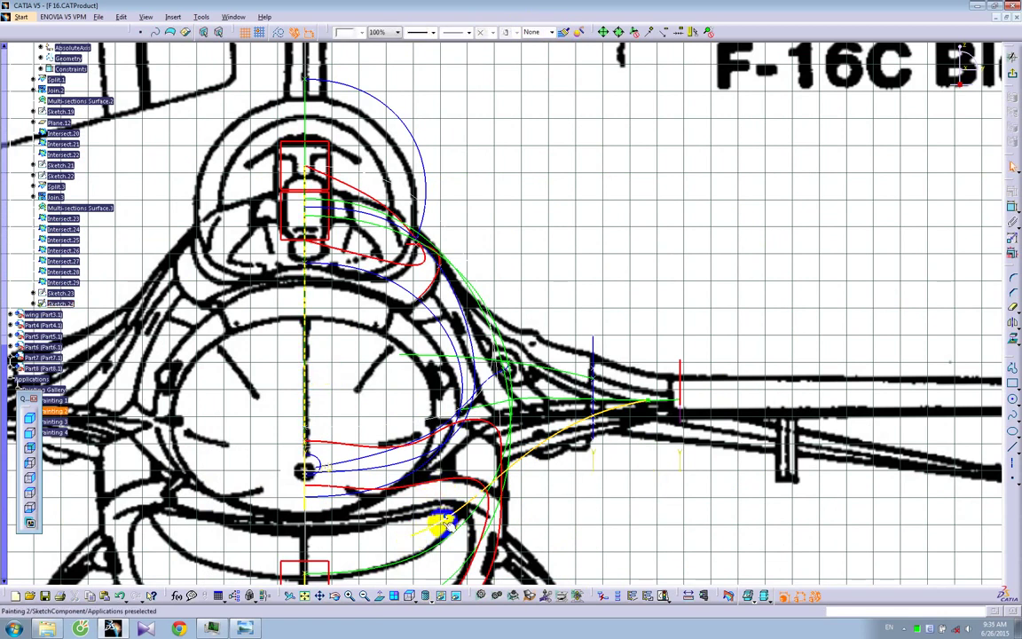
# Flatten the lower strake spline by moving its inner control points up towards the underside of the strake in the front view
pyautogui.moveTo(479, 490); pyautogui.dragTo(374, 412)
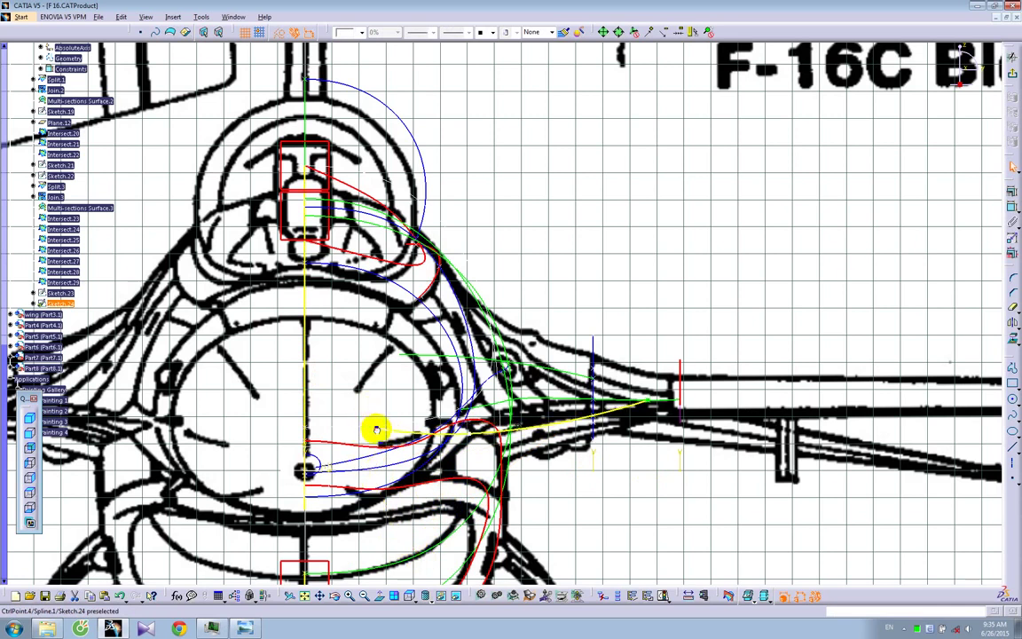
pyautogui.moveTo(479, 430); pyautogui.dragTo(513, 420)
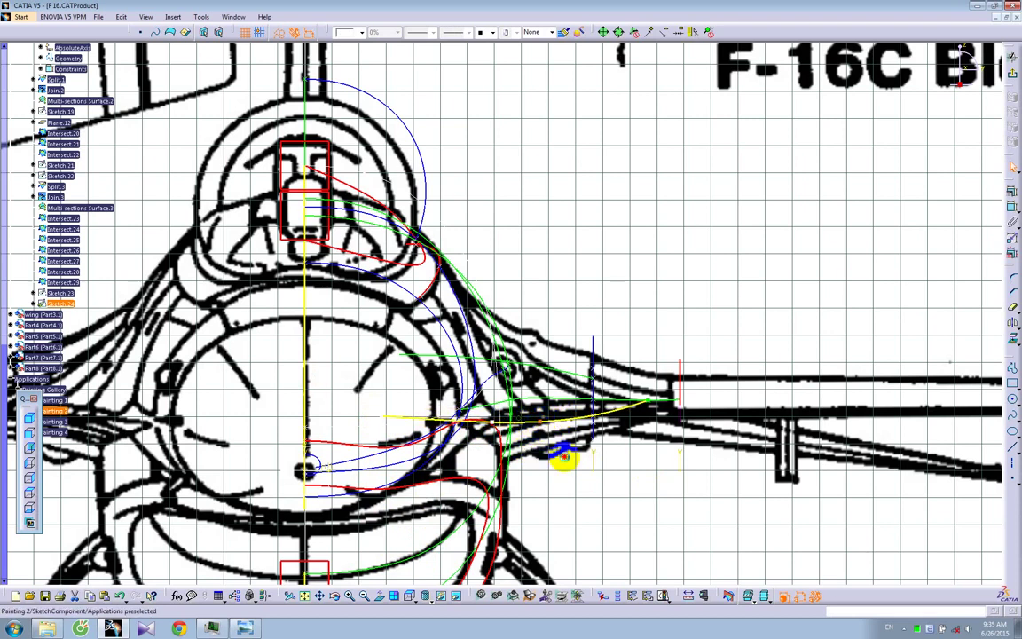
pyautogui.click(502, 417)
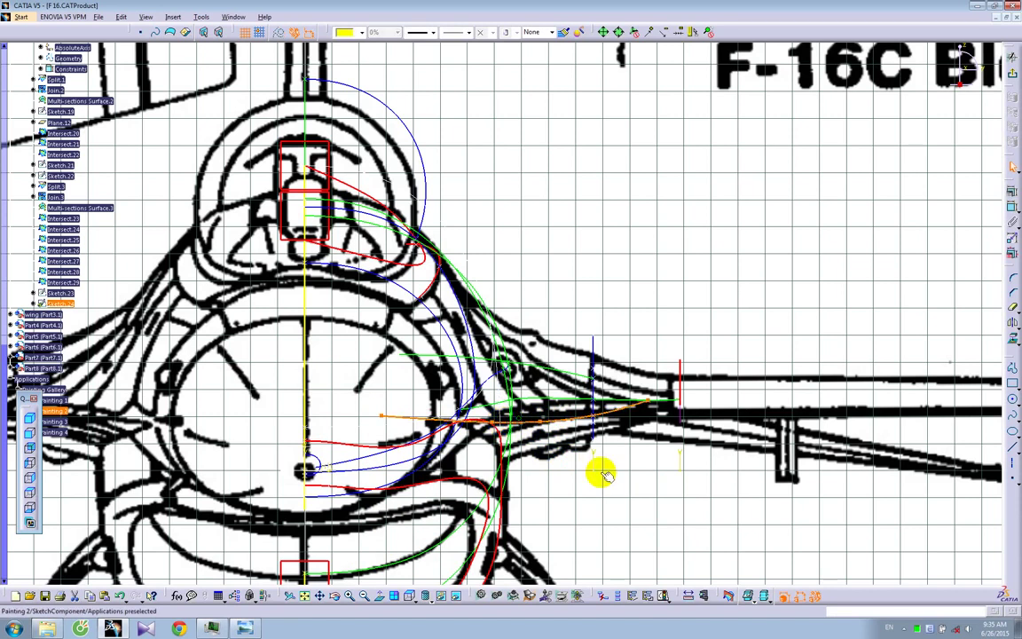
pyautogui.click(602, 474)
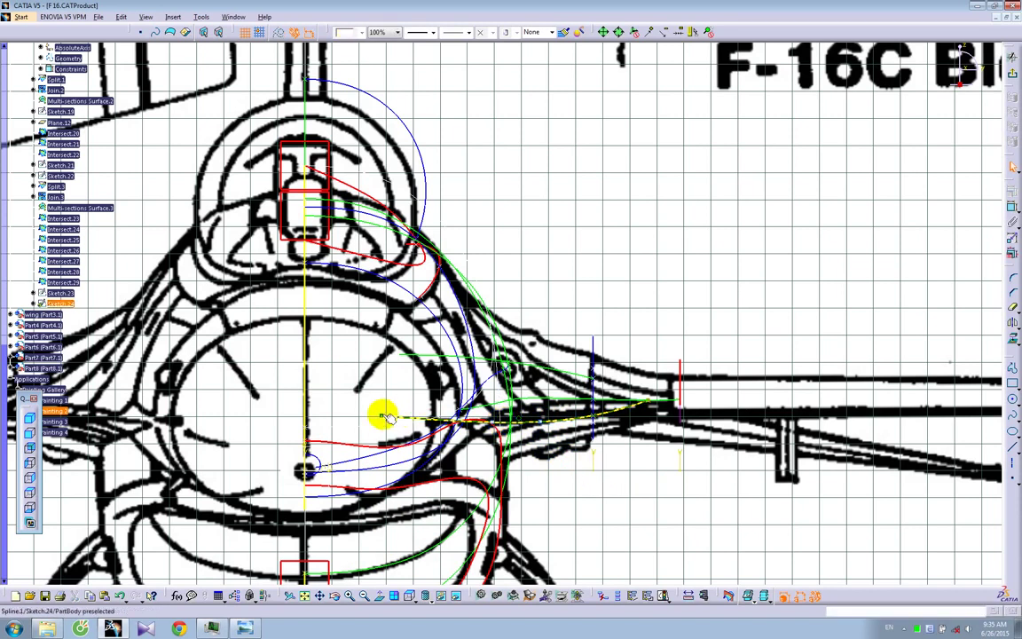
# Leave the sketch and copy the green graphic properties of Sketch.23 to Sketch.24
pyautogui.click(499, 311)
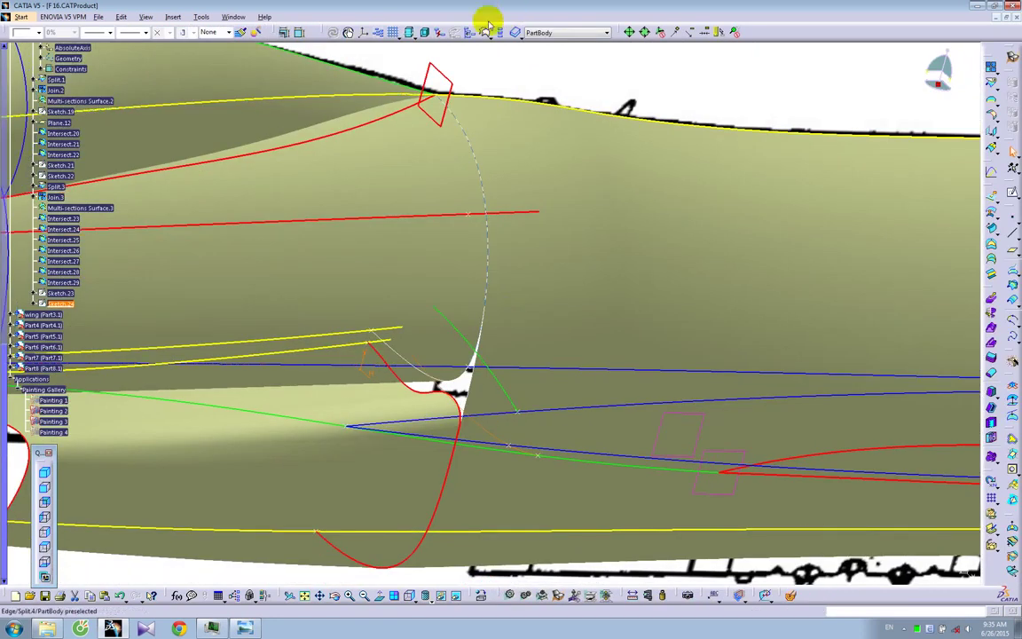
pyautogui.click(241, 33)
pyautogui.click(469, 344)
# Reopen Sketch.23 and delete the coincidence constraint on its spline
pyautogui.doubleClick(491, 370)
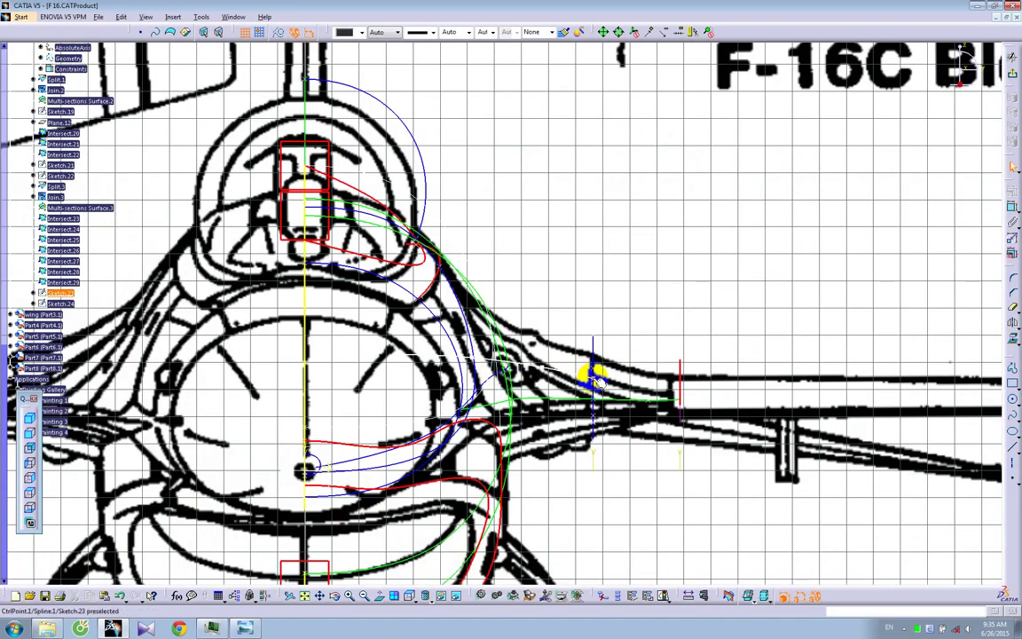
pyautogui.click(33, 293)
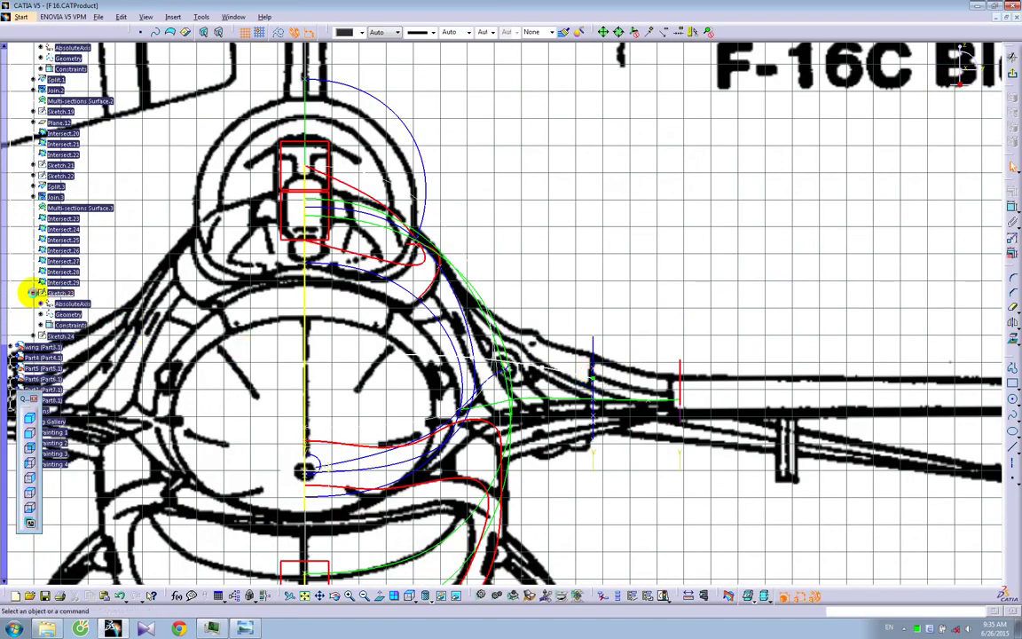
pyautogui.click(41, 325)
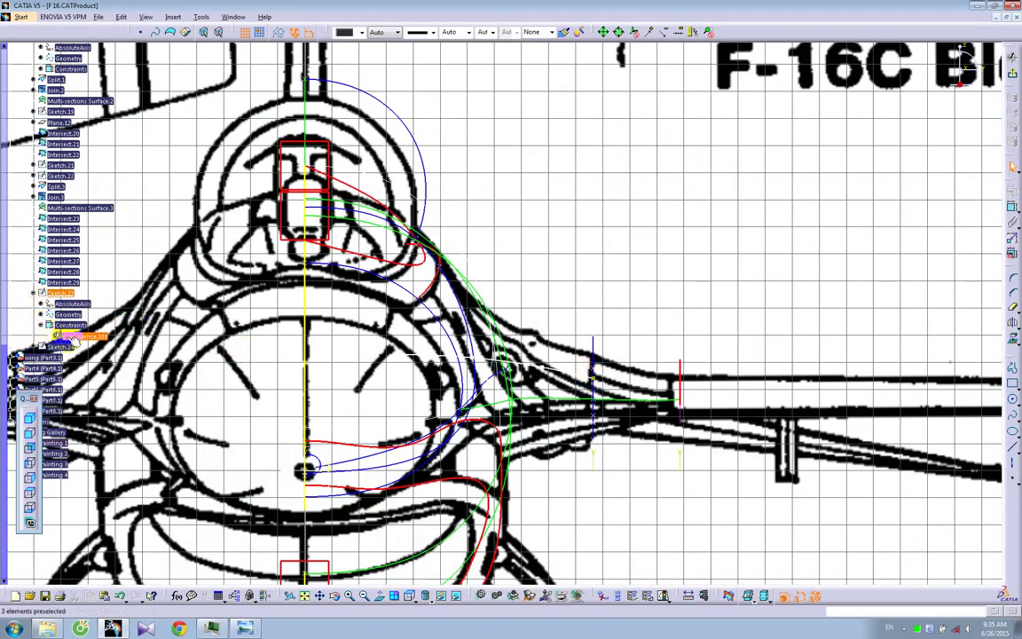
pyautogui.press('Delete')
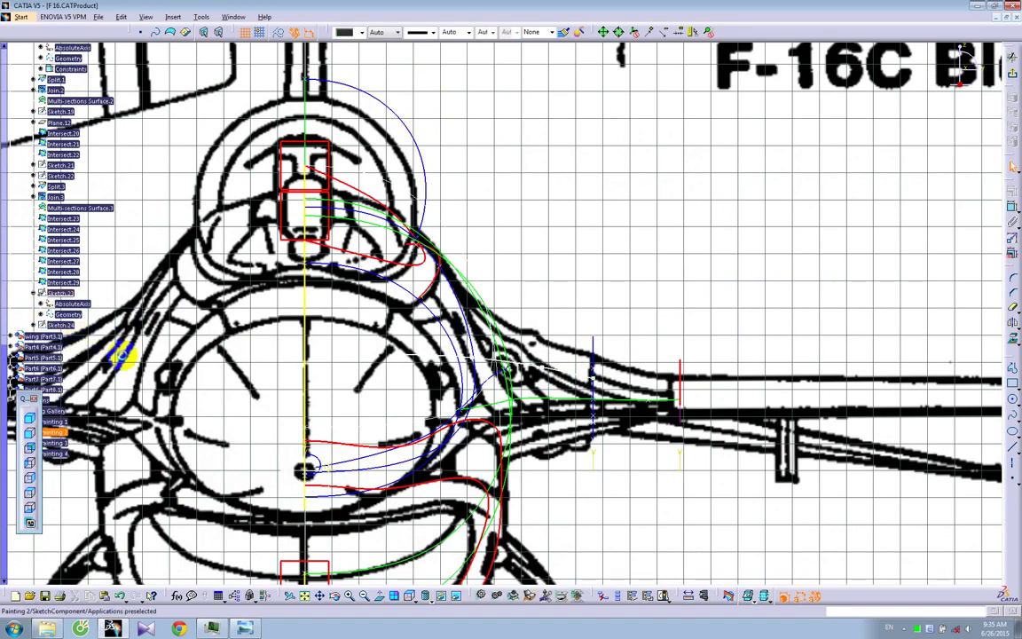
pyautogui.moveTo(643, 378)
pyautogui.mouseDown(button='middle')
pyautogui.moveTo(450, 407)
pyautogui.moveTo(424, 394)
pyautogui.moveTo(464, 386)
pyautogui.mouseUp(button='middle')
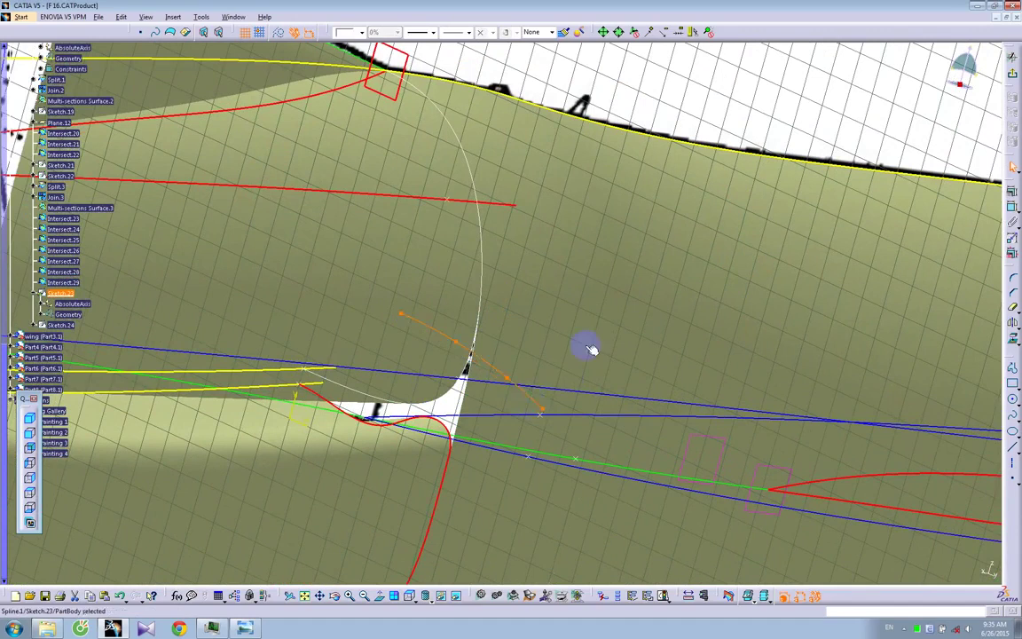
pyautogui.click(564, 394)
pyautogui.click(552, 414)
pyautogui.click(581, 456)
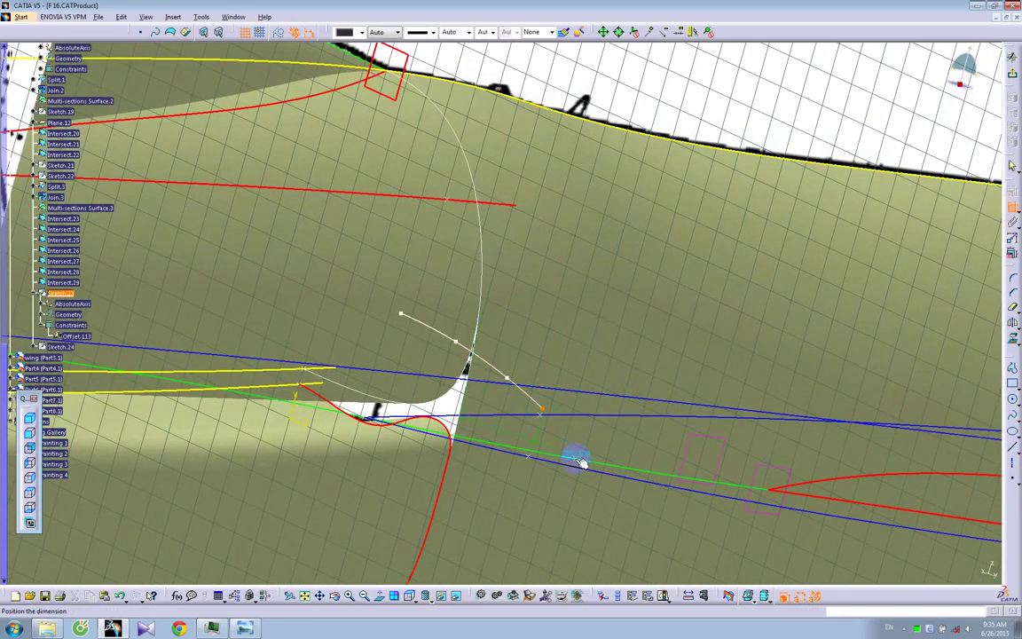
pyautogui.press('Escape')
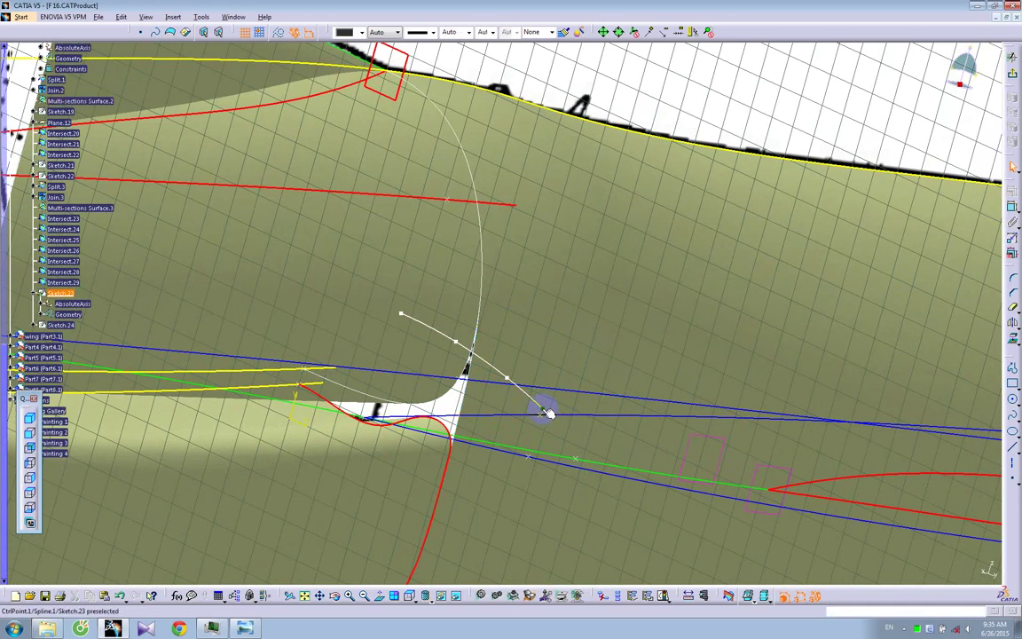
# Make the outer end point of the Sketch.23 spline coincident with the intersection point on the green curve
pyautogui.click(542, 409)
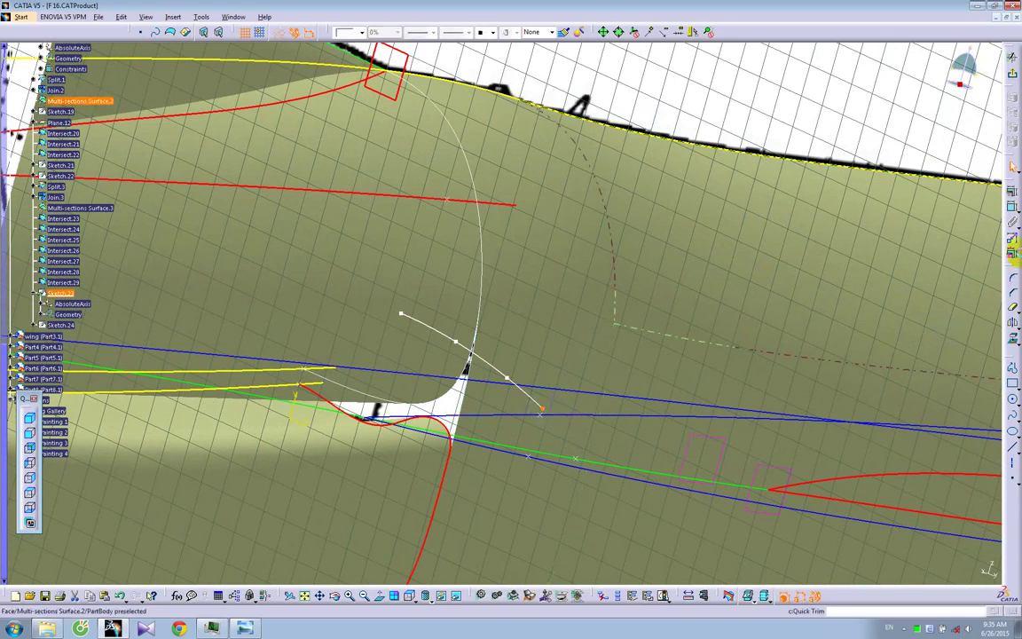
pyautogui.click(581, 463)
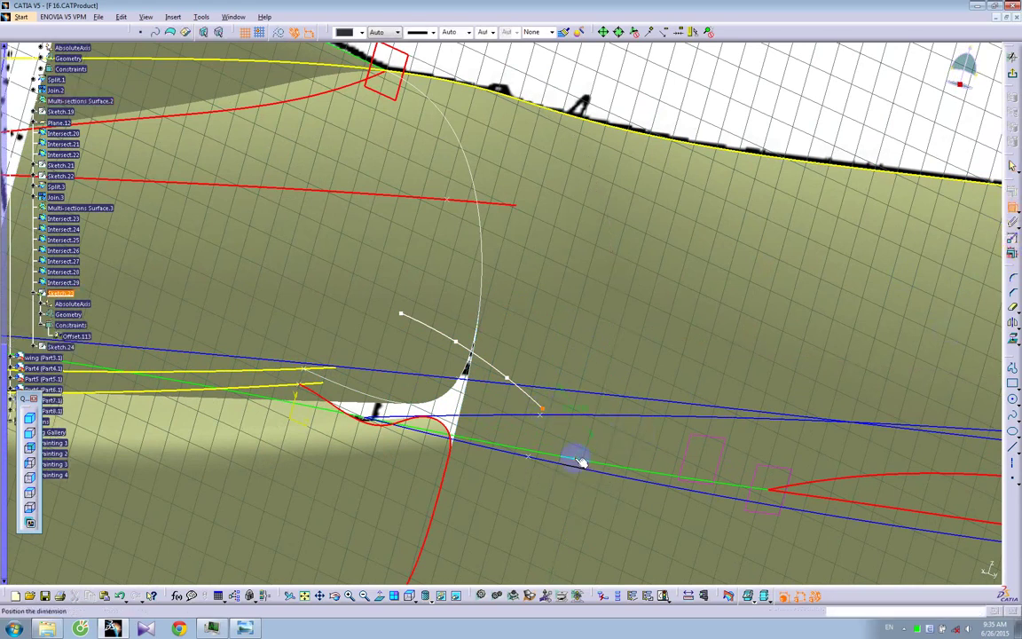
pyautogui.rightClick(590, 433)
pyautogui.click(608, 542)
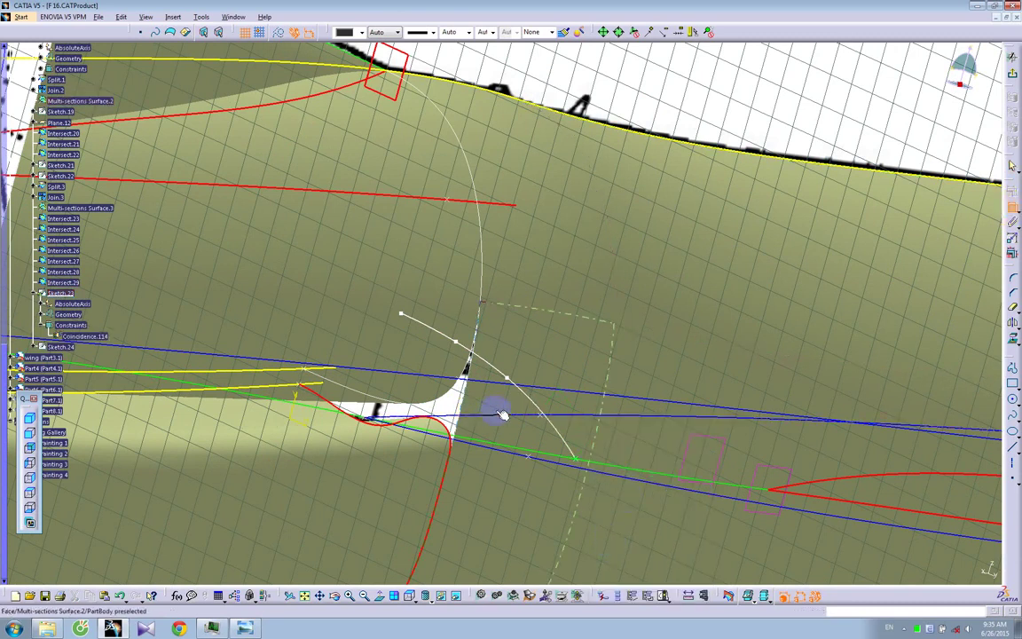
# Make the Sketch.23 spline pass through the intersection point on the blue side curve and adjust its inner end point in the front view
pyautogui.click(540, 405)
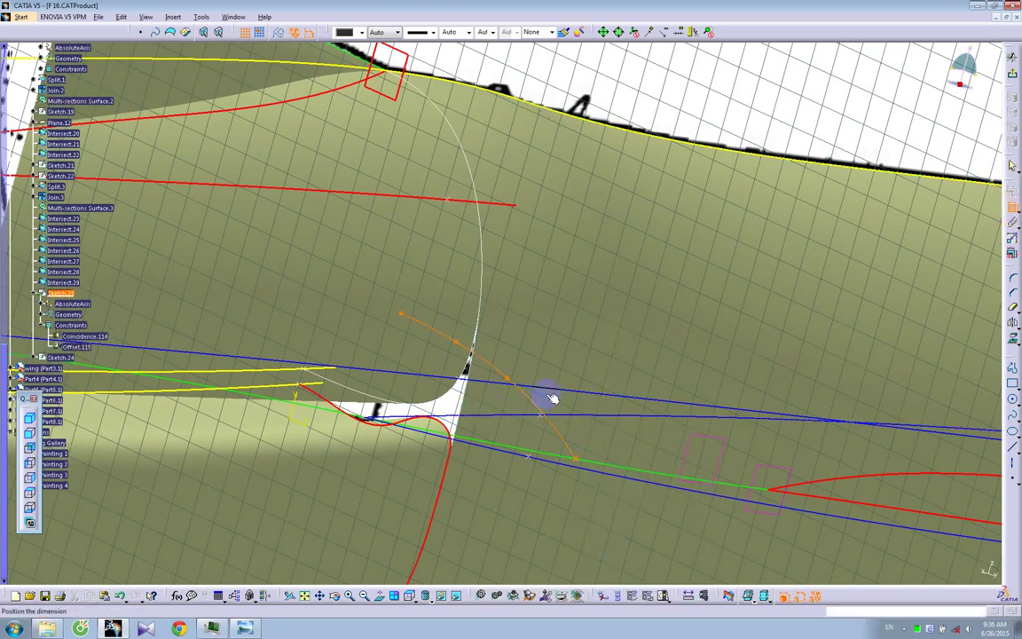
pyautogui.rightClick(550, 408)
pyautogui.click(575, 506)
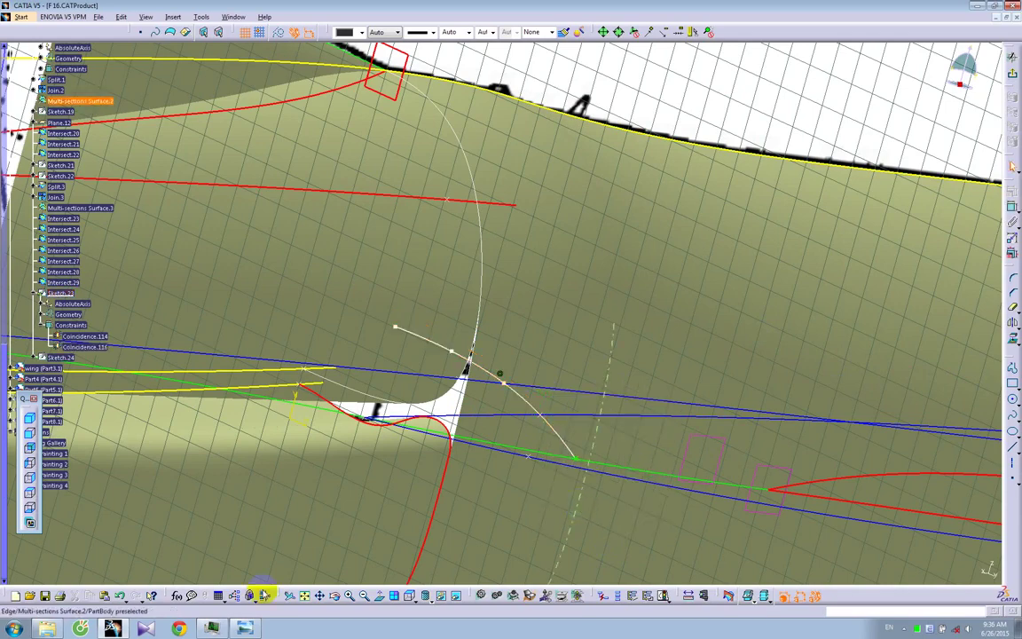
pyautogui.click(381, 598)
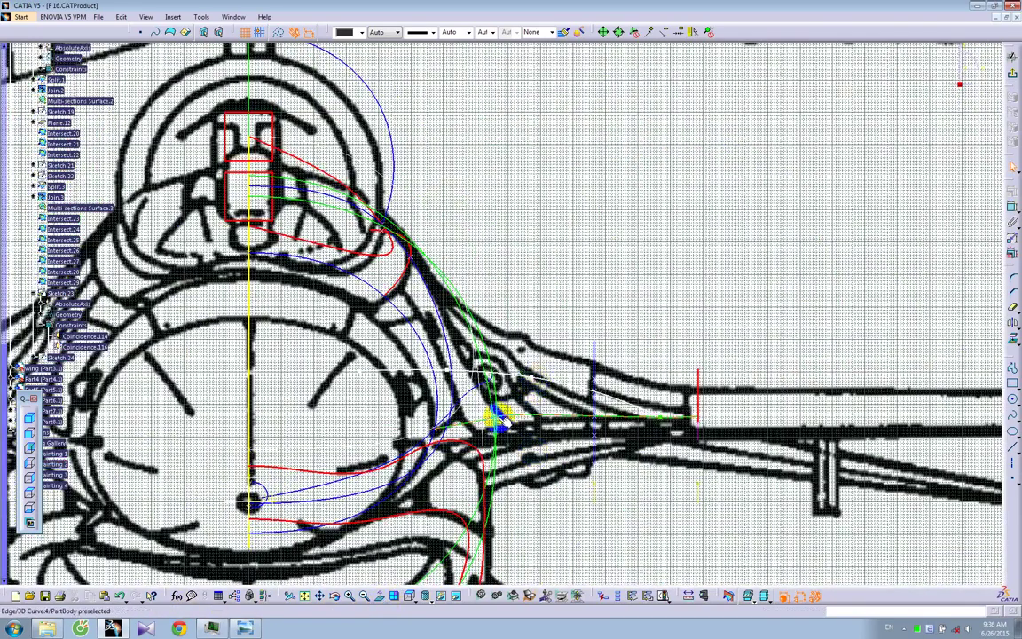
pyautogui.click(358, 372)
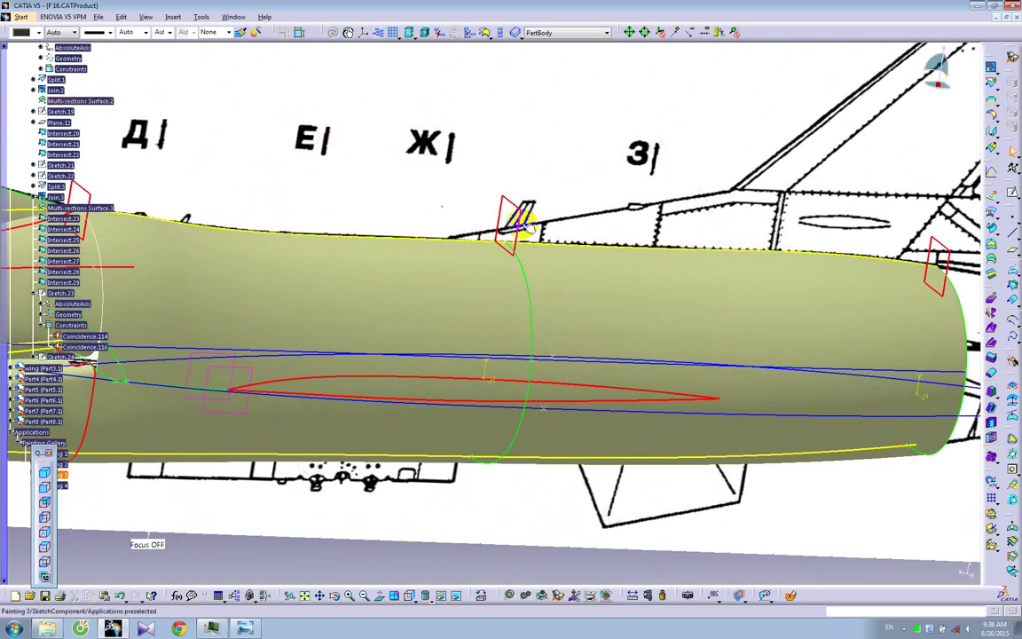
# Start a sketch on Plane.7 and draw a four-point spline for the upper strake section
pyautogui.click(547, 227)
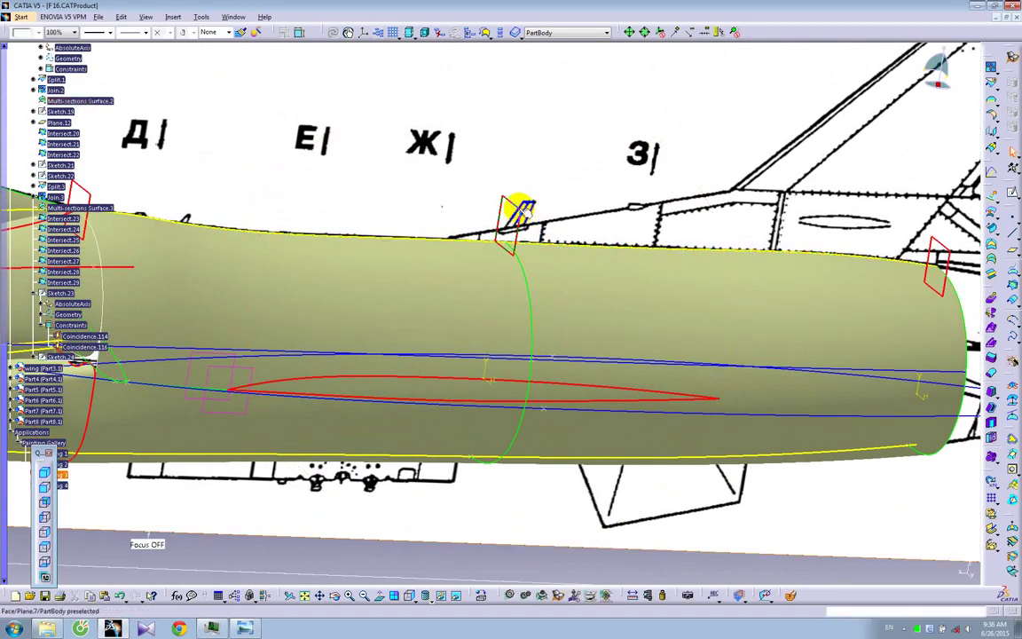
pyautogui.click(521, 210)
pyautogui.click(1011, 195)
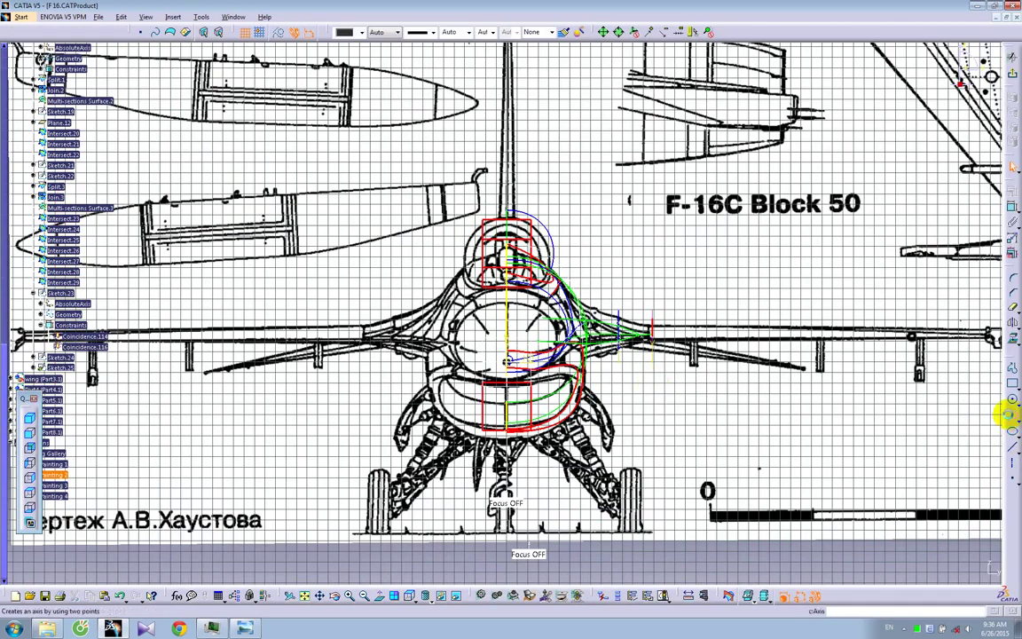
pyautogui.click(1012, 414)
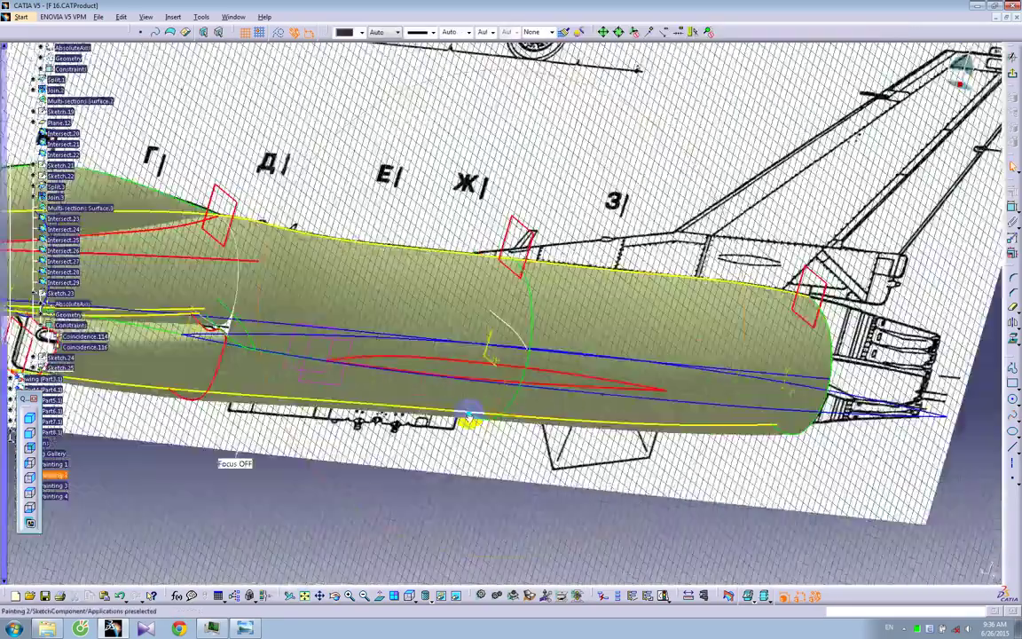
# Make the outer end of the new Plane.7 spline coincident with the intersection point on the middle blue side curve
pyautogui.keyDown('ctrl'); pyautogui.moveTo(470, 415); pyautogui.dragTo(463, 352, button='middle'); pyautogui.keyUp('ctrl')
pyautogui.moveTo(586, 452); pyautogui.dragTo(792, 473, button='middle')
pyautogui.click(789, 472)
pyautogui.click(1012, 207)
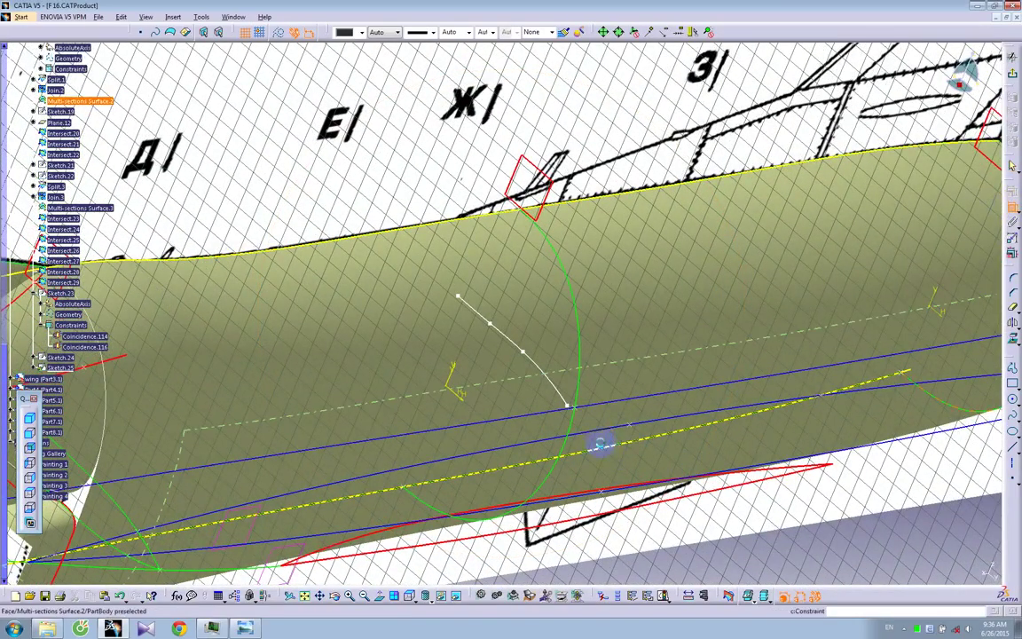
pyautogui.moveTo(618, 493); pyautogui.dragTo(596, 450, button='middle')
pyautogui.moveTo(600, 378)
pyautogui.mouseDown(button='middle')
pyautogui.moveTo(594, 484)
pyautogui.moveTo(635, 446)
pyautogui.mouseUp(button='middle')
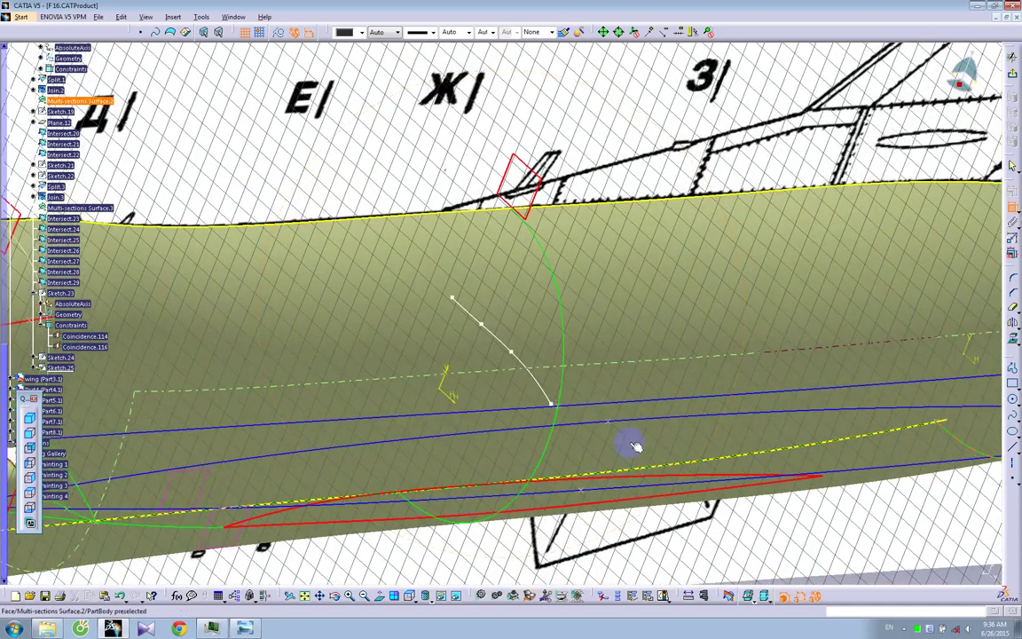
pyautogui.rightClick(624, 395)
pyautogui.click(650, 515)
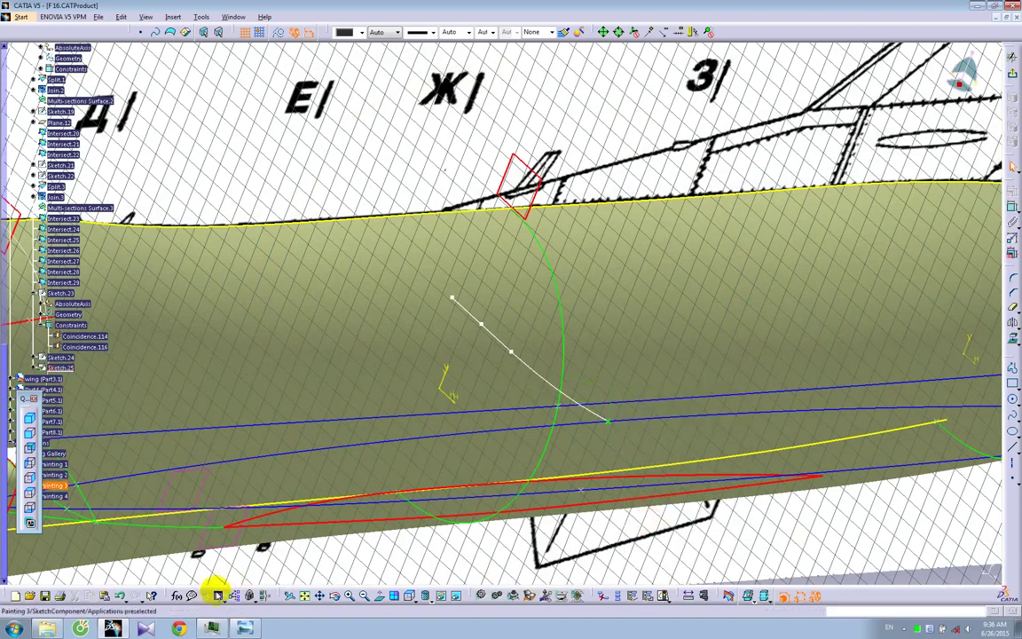
# Reshape the Plane.7 spline in the front view by raising its inner control points to a nearly level curve, and leave the sketch
pyautogui.click(380, 596)
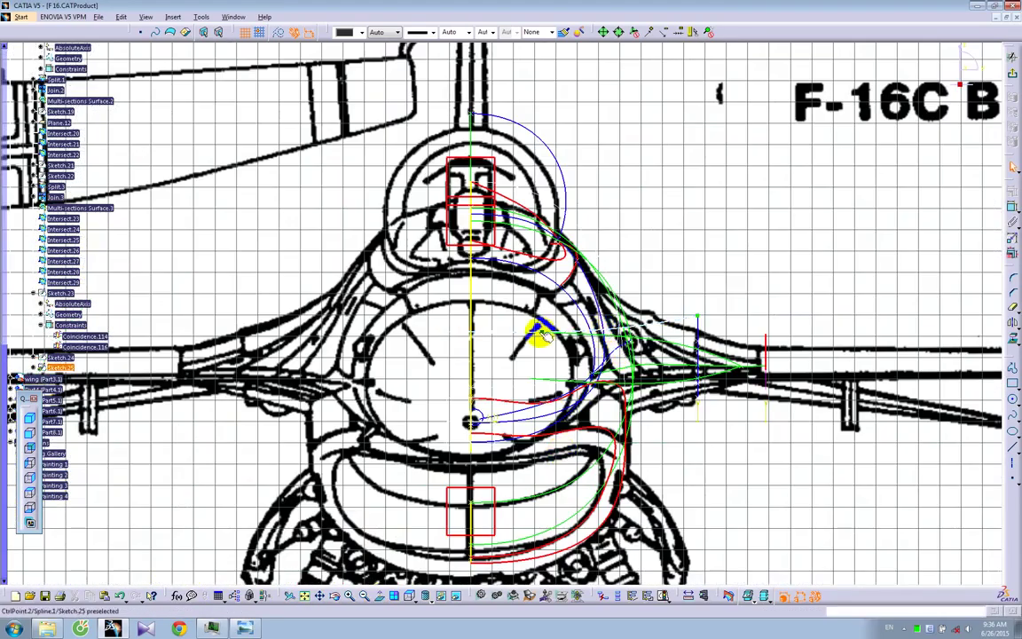
pyautogui.moveTo(541, 330); pyautogui.dragTo(615, 305)
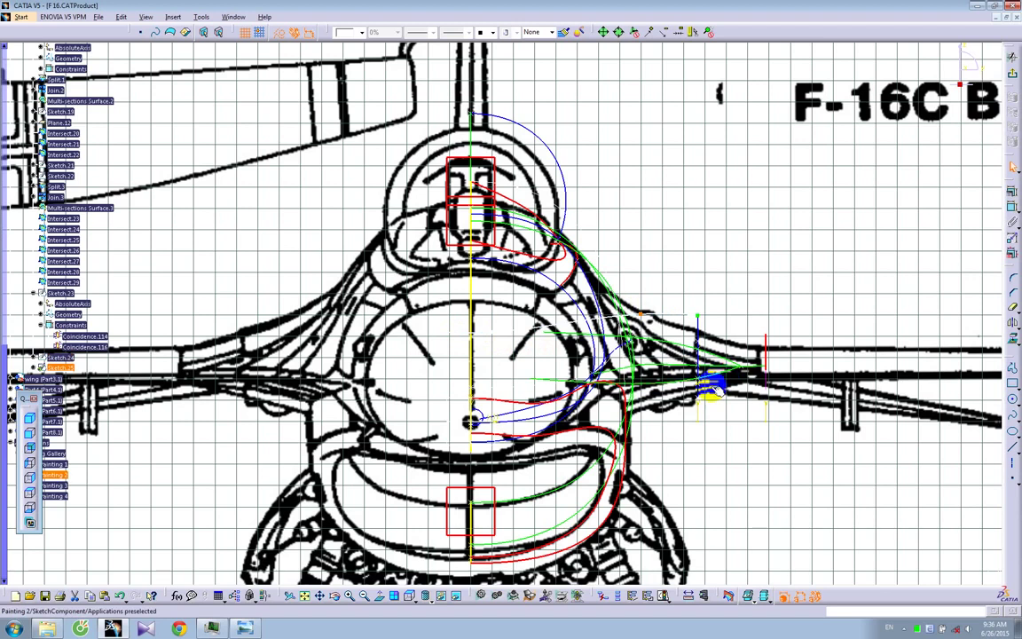
pyautogui.keyDown('ctrl'); pyautogui.moveTo(600, 468); pyautogui.dragTo(595, 452, button='middle'); pyautogui.keyUp('ctrl')
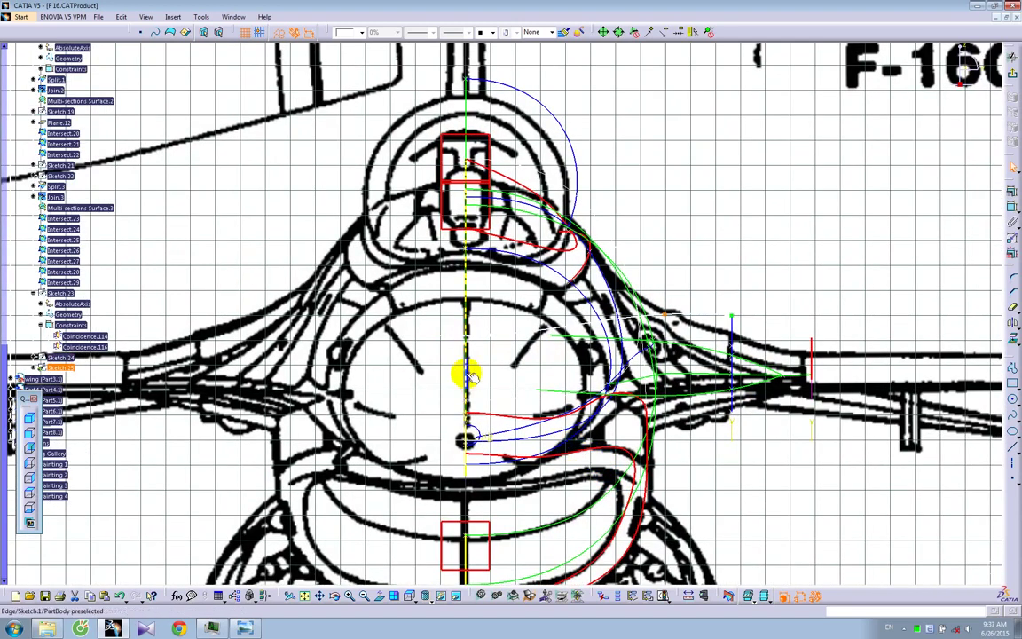
pyautogui.click(457, 338)
pyautogui.moveTo(453, 337); pyautogui.dragTo(748, 284)
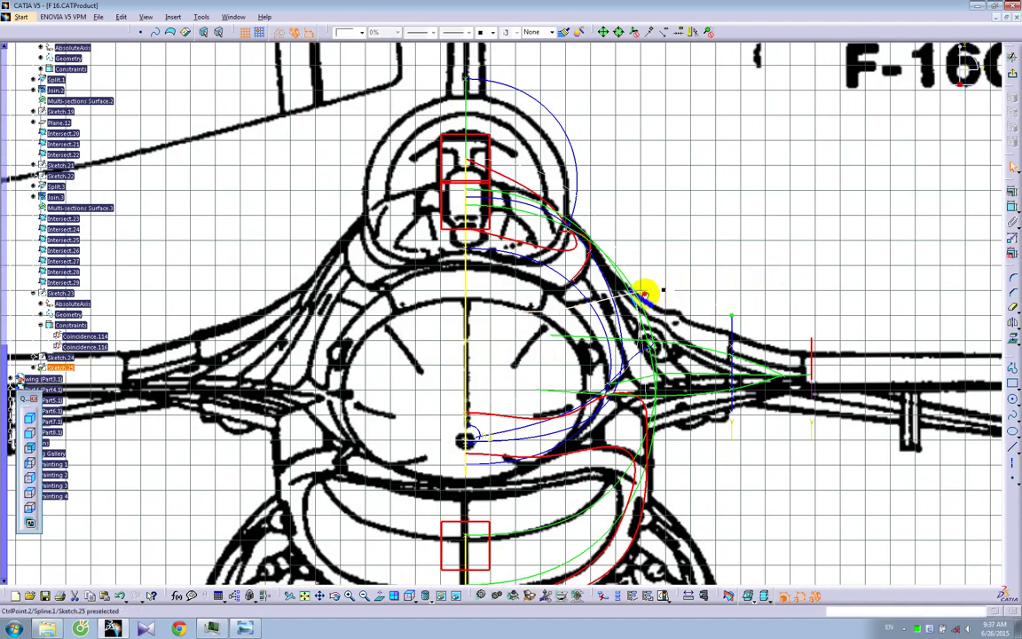
pyautogui.moveTo(620, 306); pyautogui.dragTo(532, 298)
pyautogui.click(542, 319)
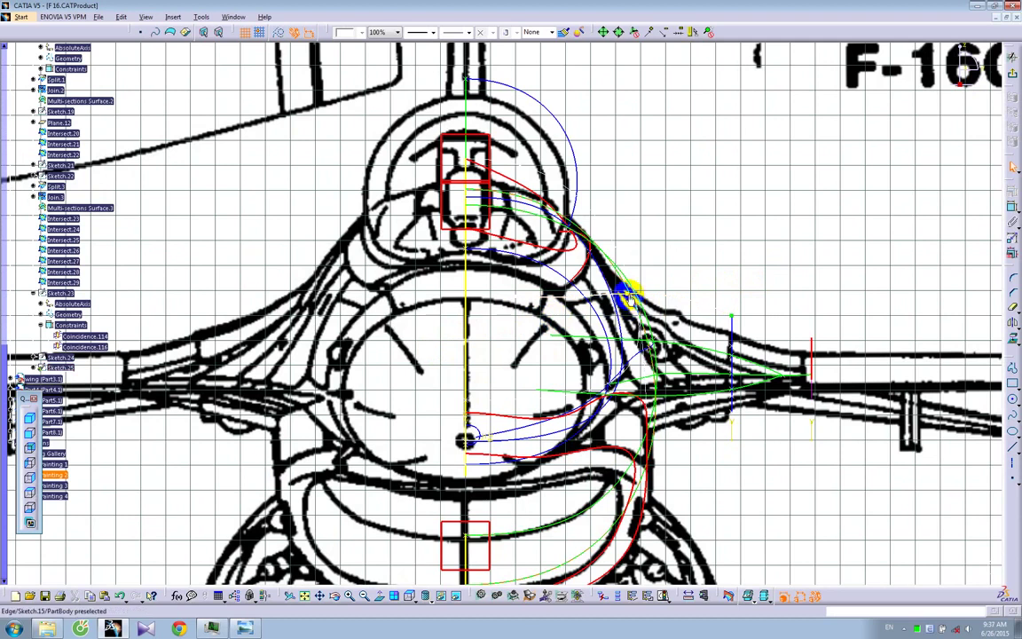
pyautogui.moveTo(619, 292)
pyautogui.mouseDown()
pyautogui.moveTo(621, 306)
pyautogui.moveTo(577, 322)
pyautogui.moveTo(507, 317)
pyautogui.moveTo(518, 301)
pyautogui.mouseUp()
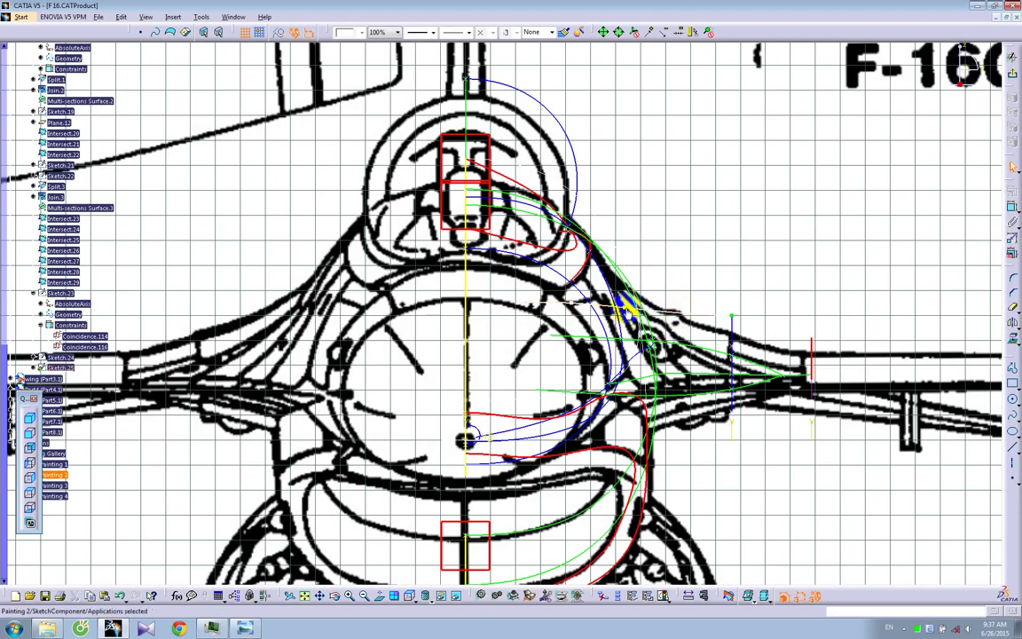
pyautogui.click(627, 309)
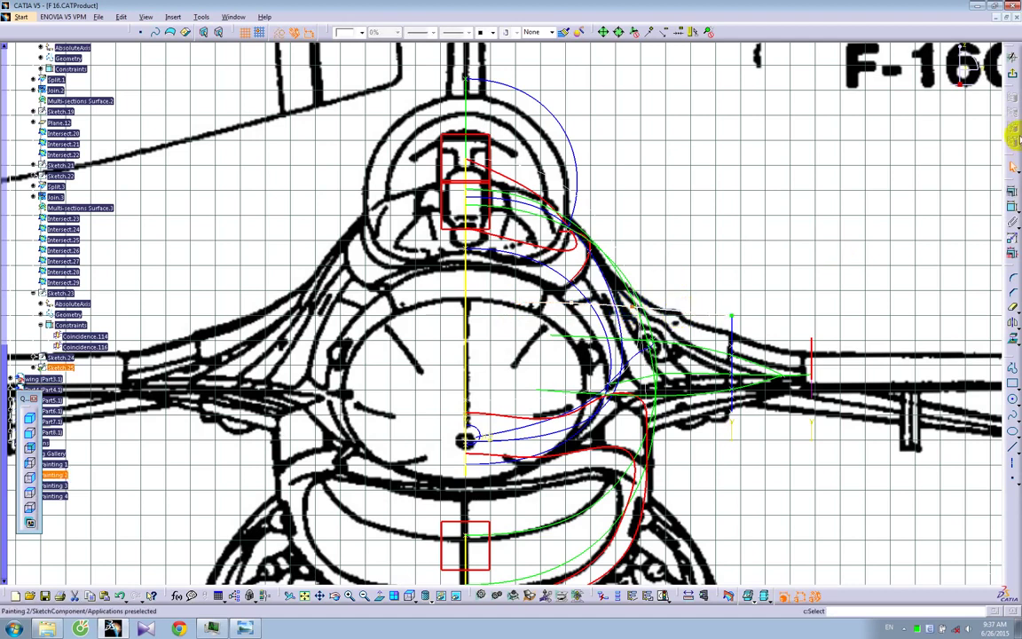
pyautogui.click(699, 321)
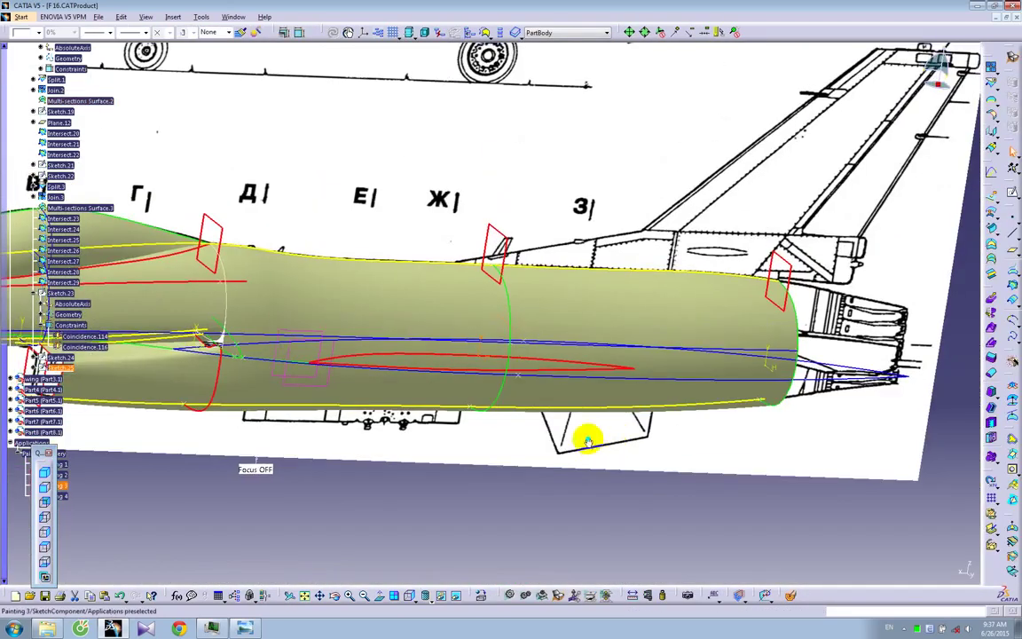
# Reopen the side curve's sketch, Sketch.13, and copy the yellow graphic properties to its spline
pyautogui.moveTo(588, 442)
pyautogui.mouseDown(button='middle')
pyautogui.moveTo(572, 358)
pyautogui.moveTo(584, 399)
pyautogui.moveTo(511, 476)
pyautogui.mouseUp(button='middle')
pyautogui.click(628, 357)
pyautogui.moveTo(626, 355); pyautogui.dragTo(451, 325, button='middle')
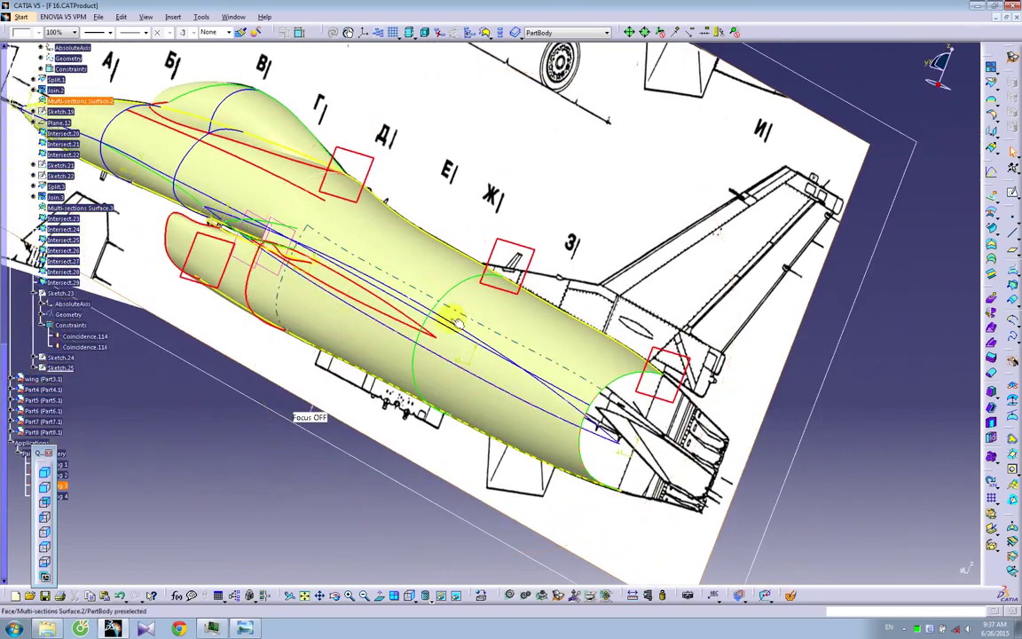
pyautogui.doubleClick(450, 325)
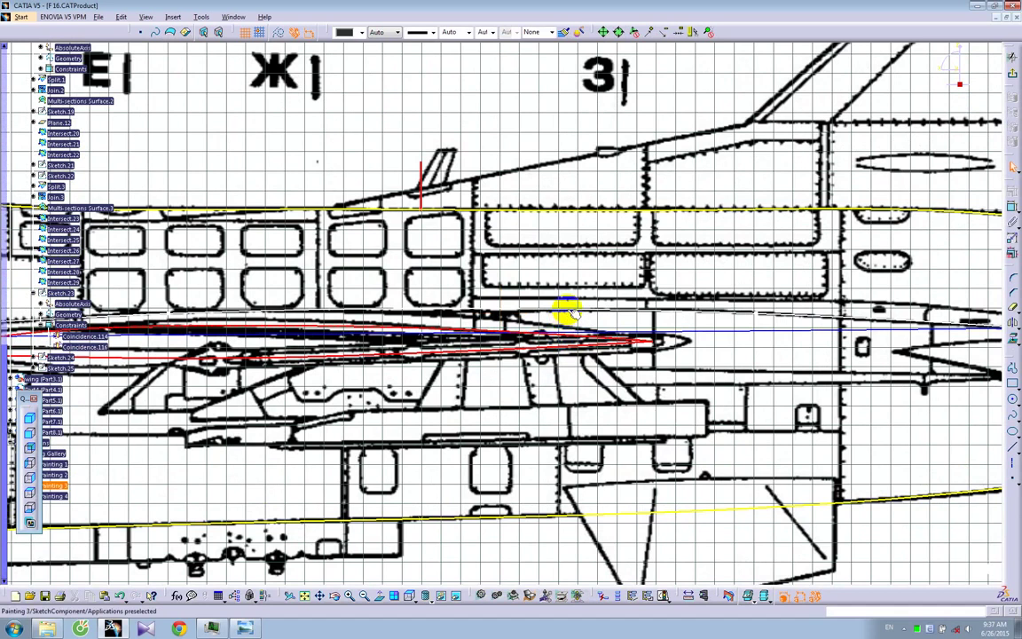
pyautogui.click(563, 32)
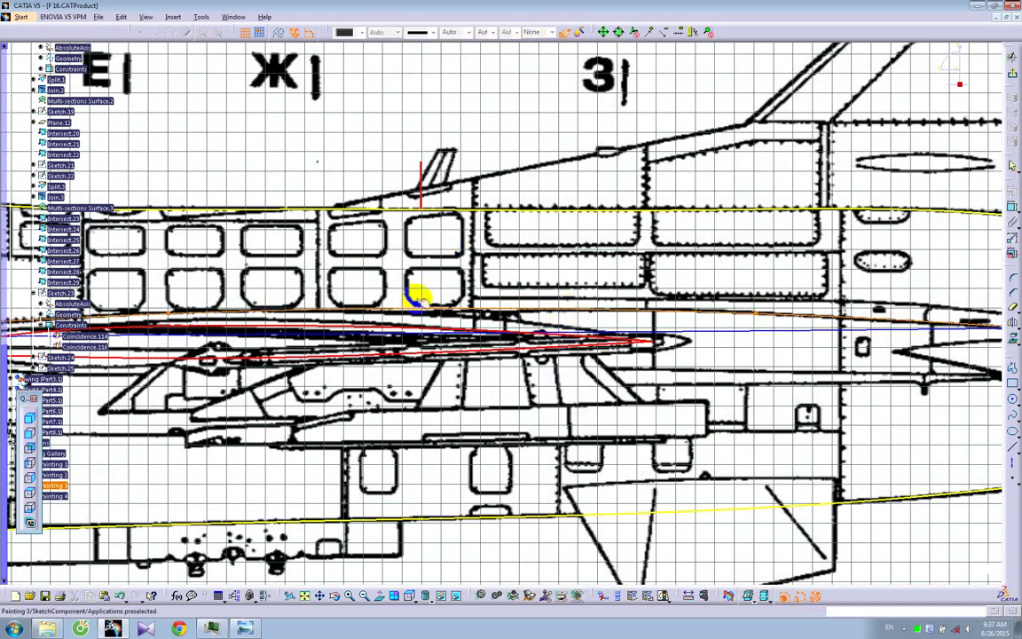
pyautogui.click(763, 320)
# Lower the rear inner control point of the Sketch.13 spline slightly in the side view and check the curve against the fuselage
pyautogui.moveTo(348, 324); pyautogui.dragTo(525, 326, button='middle')
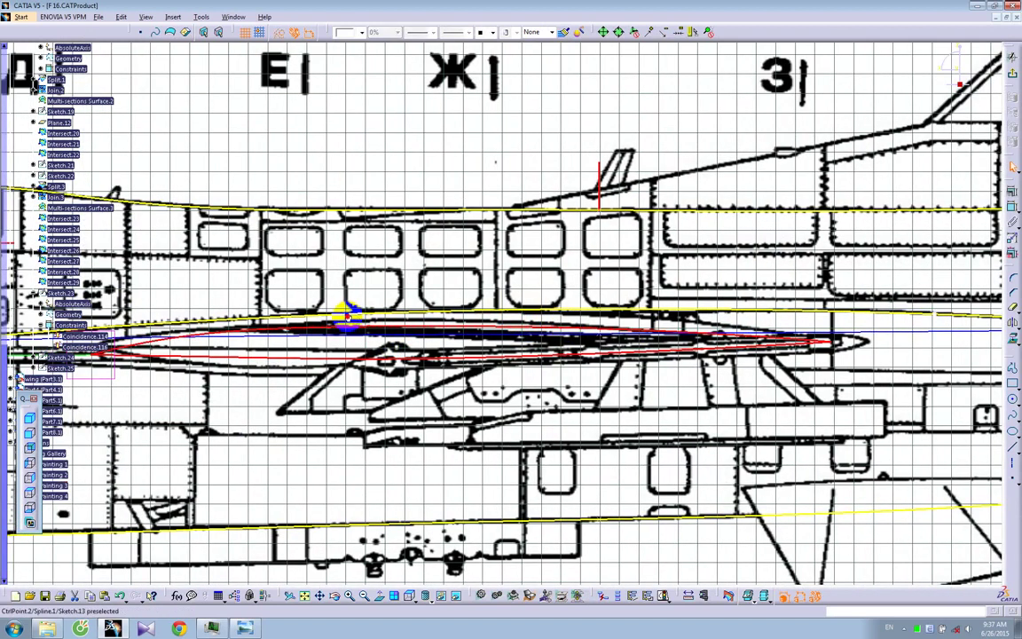
pyautogui.moveTo(741, 364); pyautogui.dragTo(555, 380, button='middle')
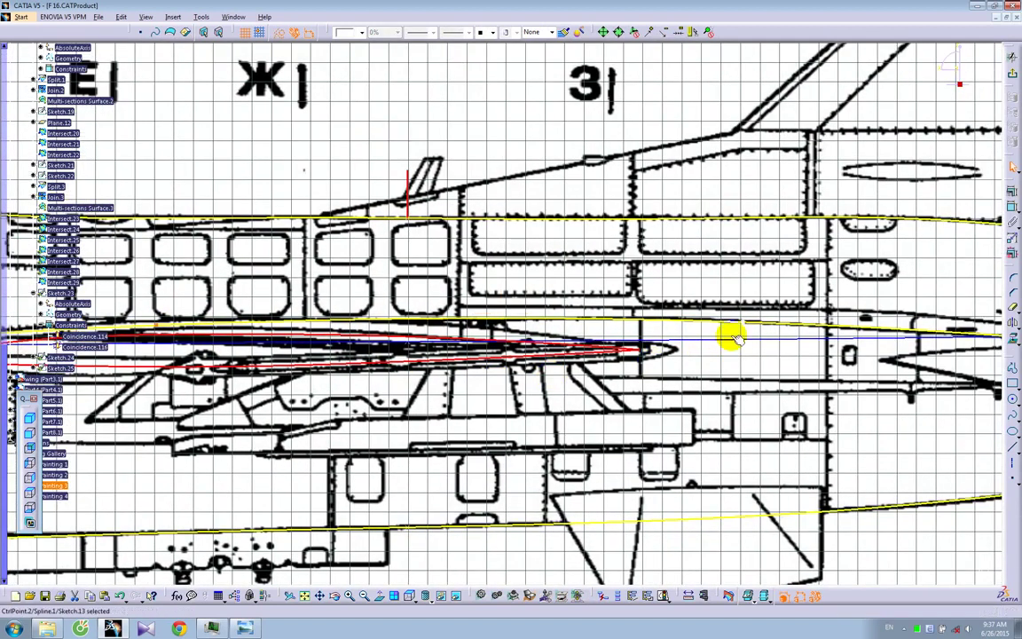
pyautogui.moveTo(741, 322); pyautogui.dragTo(742, 329)
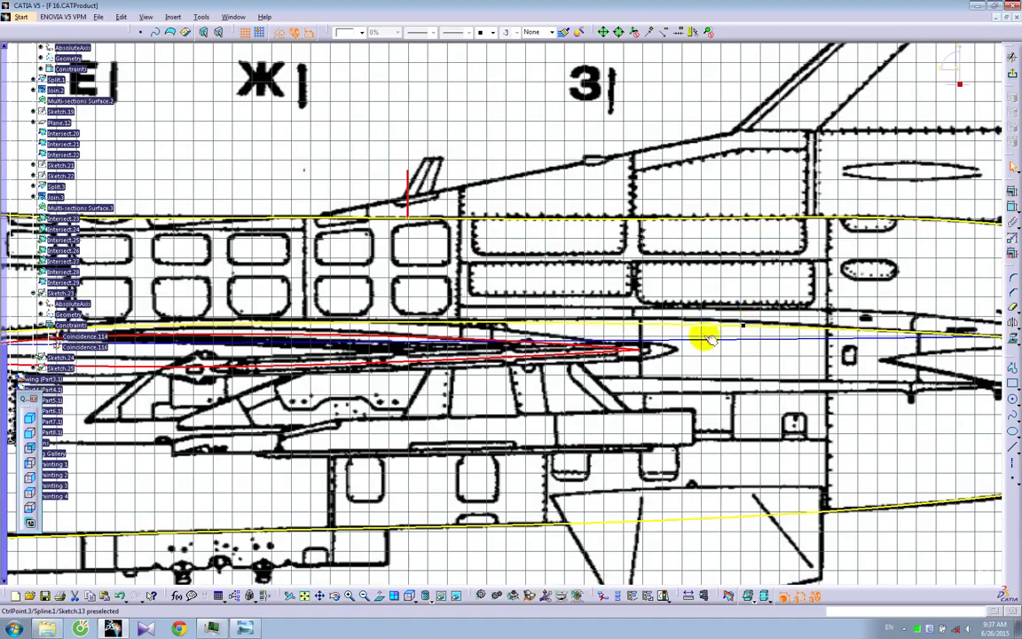
pyautogui.moveTo(571, 388); pyautogui.dragTo(317, 240, button='middle')
pyautogui.moveTo(602, 360); pyautogui.dragTo(571, 310, button='middle')
pyautogui.moveTo(574, 311); pyautogui.dragTo(563, 333, button='middle')
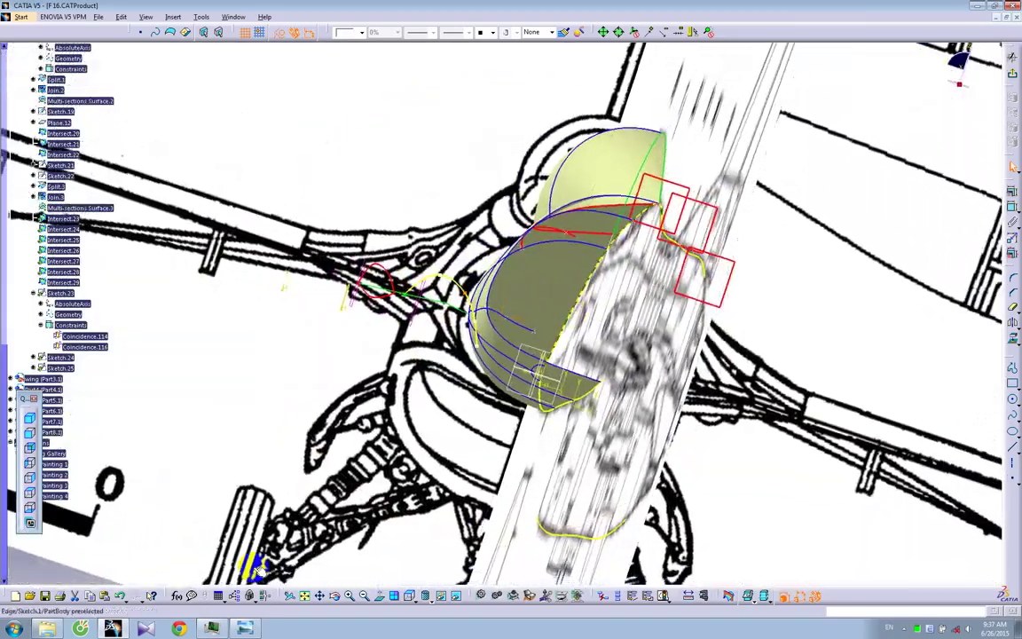
pyautogui.click(378, 596)
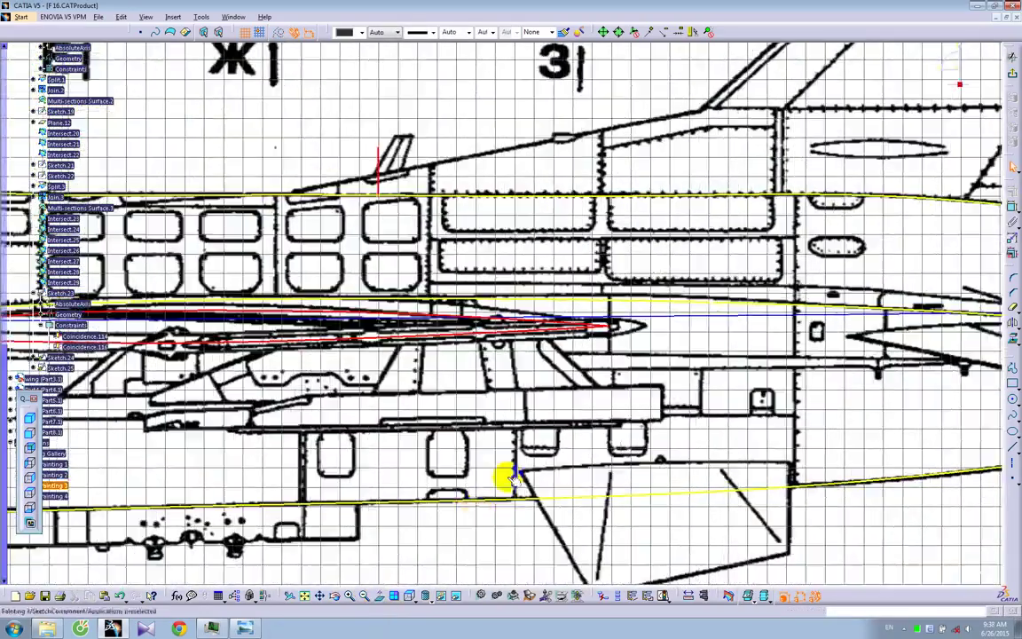
# Fine-tune the Sketch.13 spline along the side blueprint by lowering its third control point a little further
pyautogui.moveTo(309, 439); pyautogui.dragTo(637, 434, button='middle')
pyautogui.moveTo(248, 315)
pyautogui.mouseDown(button='middle')
pyautogui.moveTo(449, 365)
pyautogui.moveTo(487, 315)
pyautogui.mouseUp(button='middle')
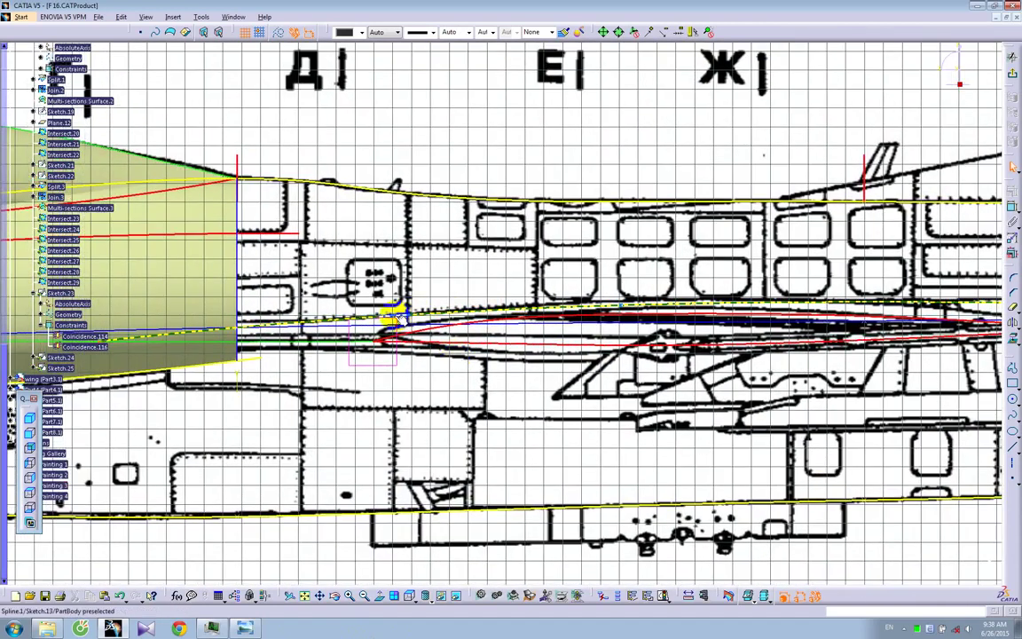
pyautogui.click(621, 307)
pyautogui.moveTo(827, 338); pyautogui.dragTo(563, 331, button='middle')
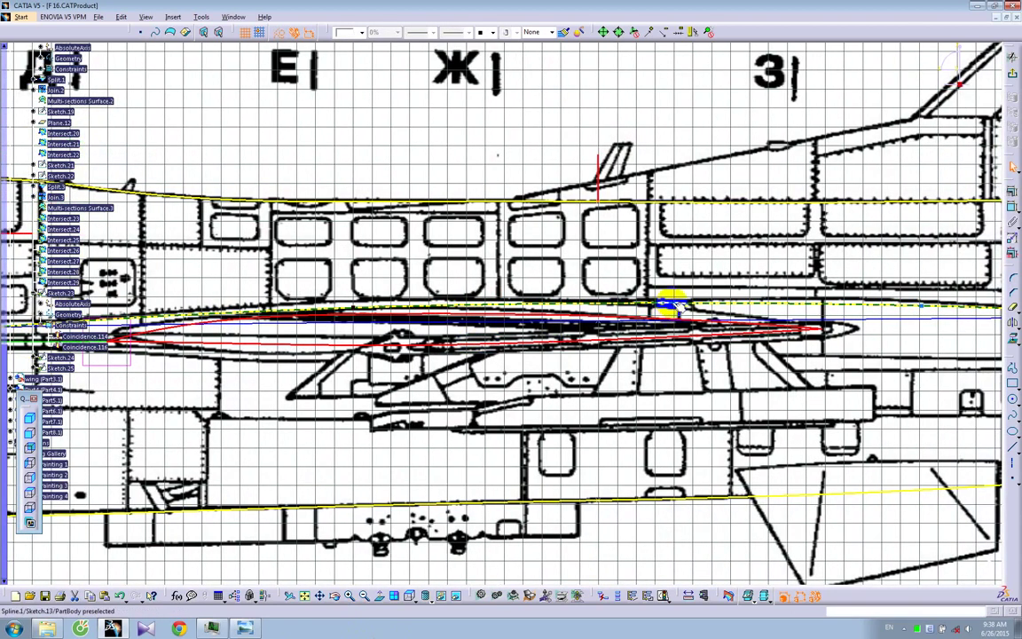
pyautogui.moveTo(923, 307); pyautogui.dragTo(924, 312)
pyautogui.moveTo(873, 347)
pyautogui.mouseDown(button='middle')
pyautogui.moveTo(566, 360)
pyautogui.moveTo(564, 373)
pyautogui.moveTo(527, 386)
pyautogui.mouseUp(button='middle')
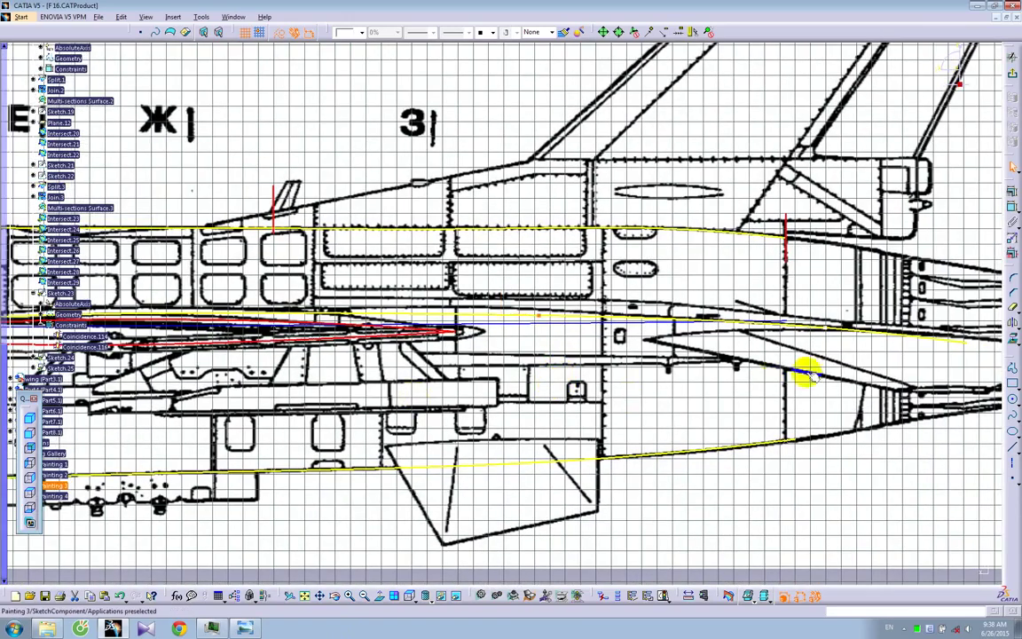
pyautogui.moveTo(380, 387); pyautogui.dragTo(671, 388, button='middle')
pyautogui.moveTo(203, 386); pyautogui.dragTo(483, 375, button='middle')
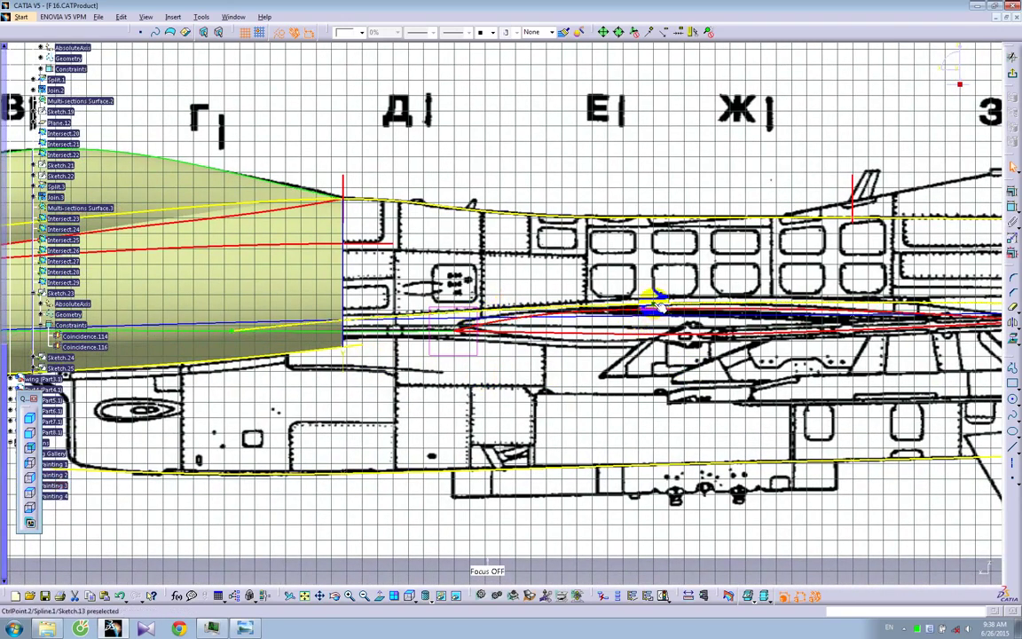
pyautogui.moveTo(776, 347); pyautogui.dragTo(348, 365, button='middle')
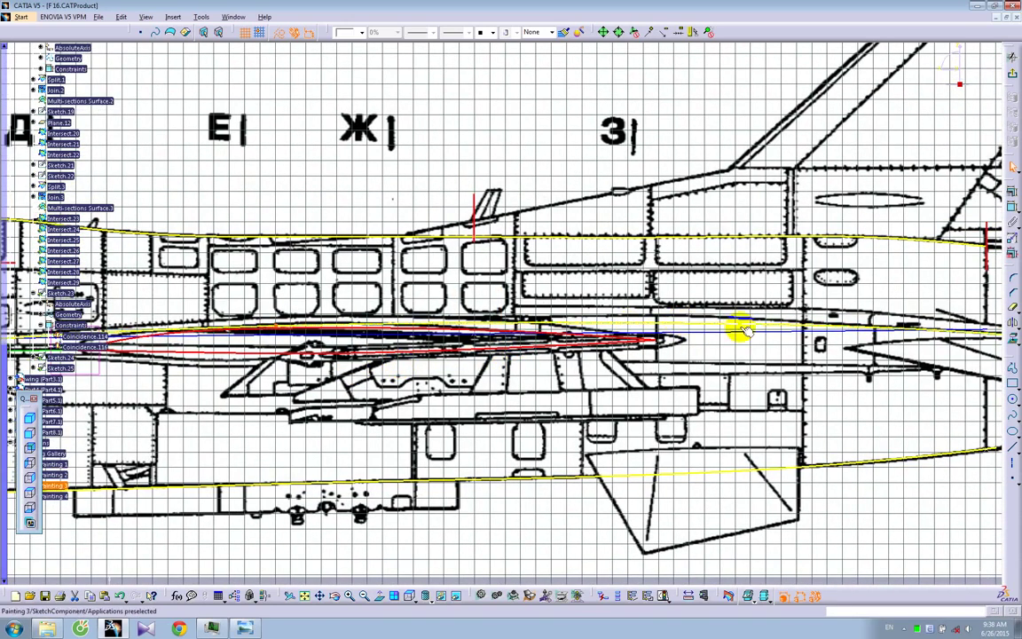
pyautogui.moveTo(739, 327); pyautogui.dragTo(741, 330)
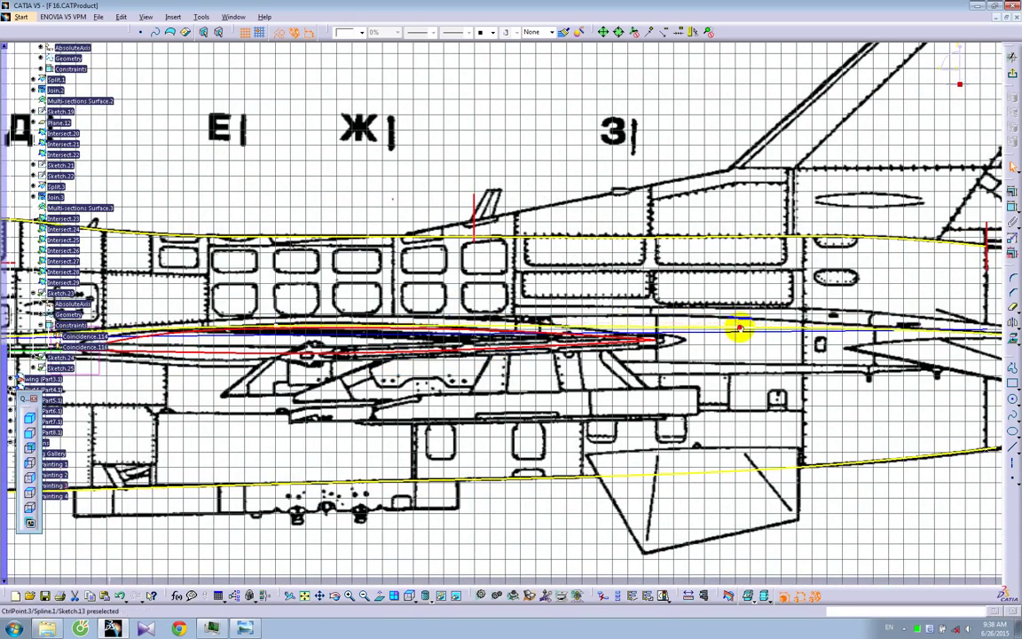
# Check the Sketch.13 spline in 3D and along the tail blueprint, fine-tune its fourth control point, and leave the sketch
pyautogui.keyDown('ctrl'); pyautogui.moveTo(235, 395); pyautogui.dragTo(237, 461, button='middle'); pyautogui.keyUp('ctrl')
pyautogui.moveTo(631, 367)
pyautogui.mouseDown(button='middle')
pyautogui.moveTo(285, 326)
pyautogui.moveTo(308, 291)
pyautogui.moveTo(324, 294)
pyautogui.mouseUp(button='middle')
pyautogui.moveTo(563, 374); pyautogui.dragTo(520, 359, button='middle')
pyautogui.moveTo(588, 403); pyautogui.dragTo(543, 364, button='middle')
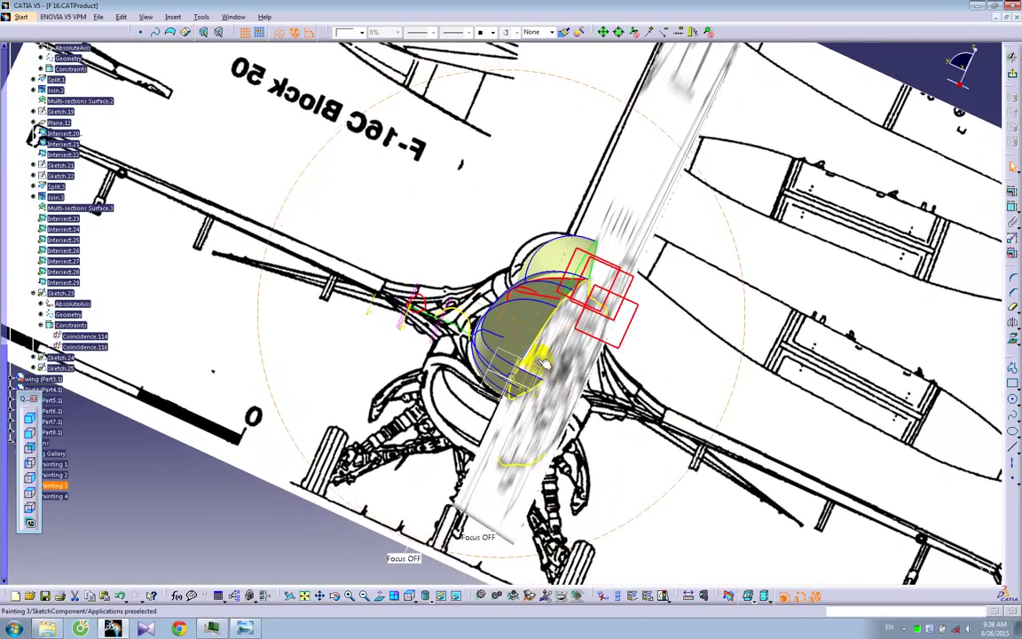
pyautogui.click(381, 598)
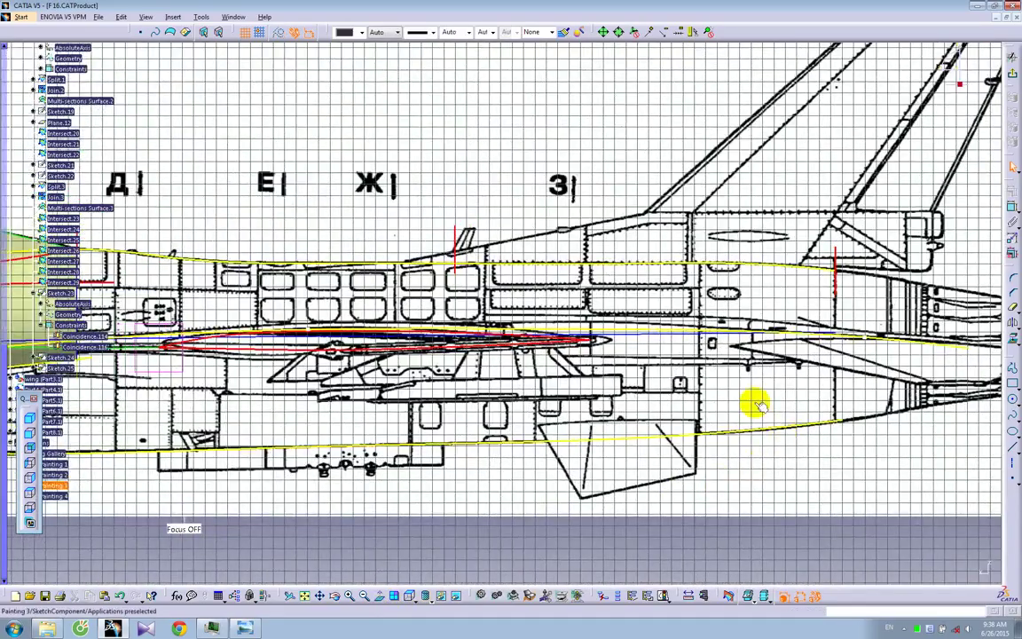
pyautogui.moveTo(876, 347); pyautogui.dragTo(775, 370, button='middle')
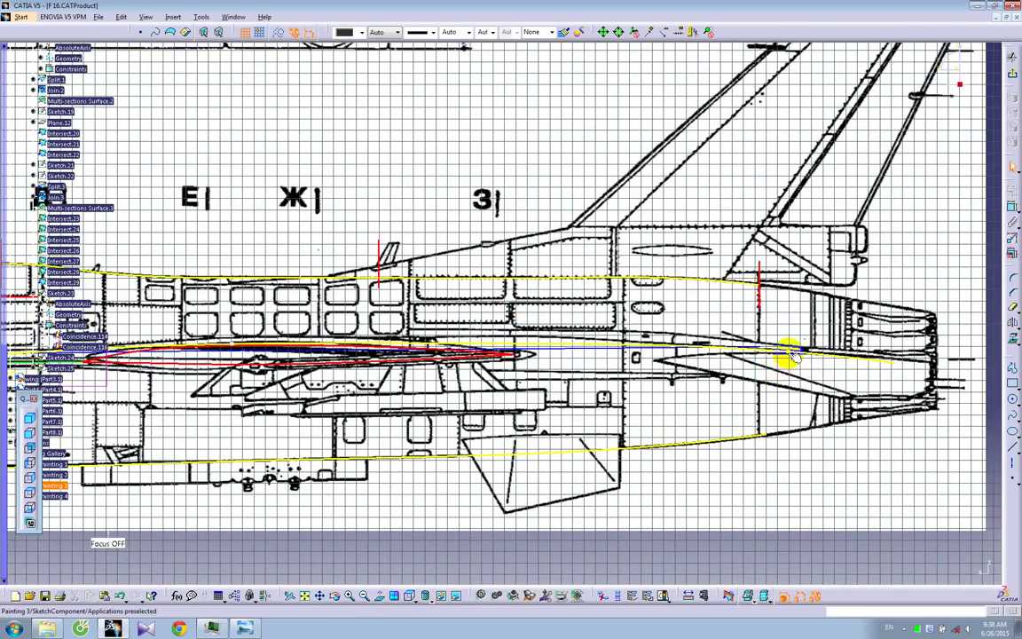
pyautogui.click(781, 351)
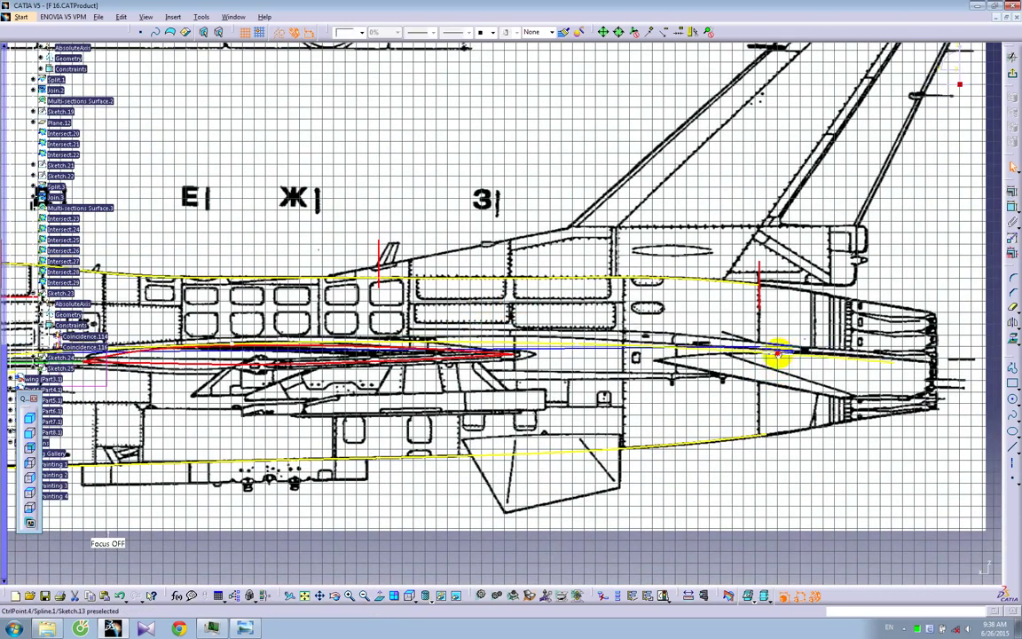
pyautogui.moveTo(429, 406)
pyautogui.mouseDown(button='middle')
pyautogui.moveTo(443, 380)
pyautogui.moveTo(328, 327)
pyautogui.moveTo(279, 285)
pyautogui.moveTo(283, 267)
pyautogui.moveTo(299, 309)
pyautogui.moveTo(282, 277)
pyautogui.mouseUp(button='middle')
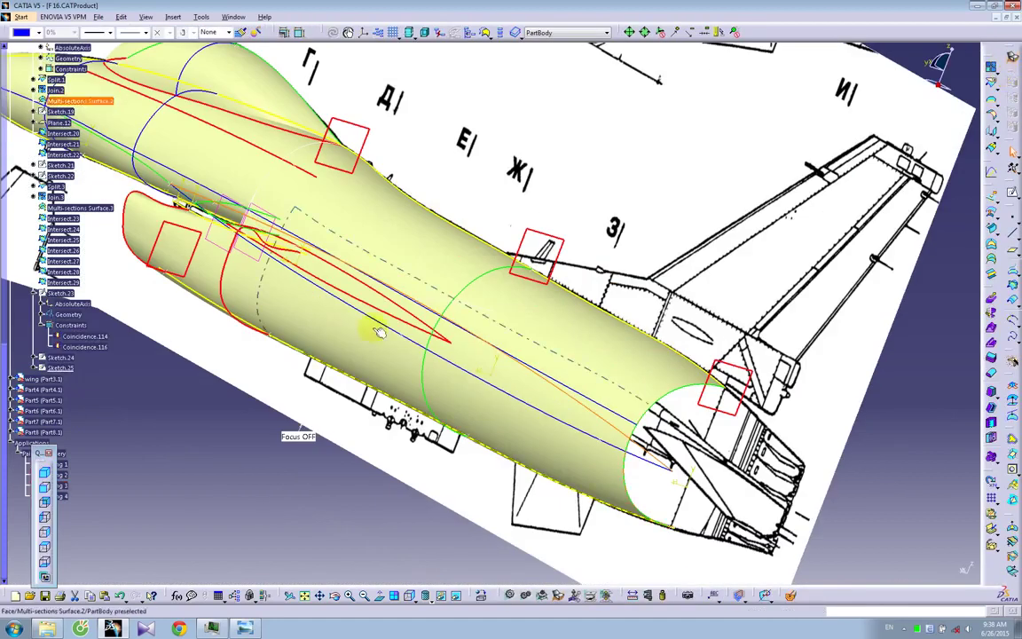
# Reopen Sketch.24, lower the spline's inner control points into a nearly straight line sloping down towards the fuselage centre, and leave the sketch
pyautogui.moveTo(378, 332)
pyautogui.mouseDown(button='middle')
pyautogui.moveTo(406, 383)
pyautogui.moveTo(648, 456)
pyautogui.moveTo(326, 440)
pyautogui.moveTo(524, 342)
pyautogui.moveTo(543, 368)
pyautogui.mouseUp(button='middle')
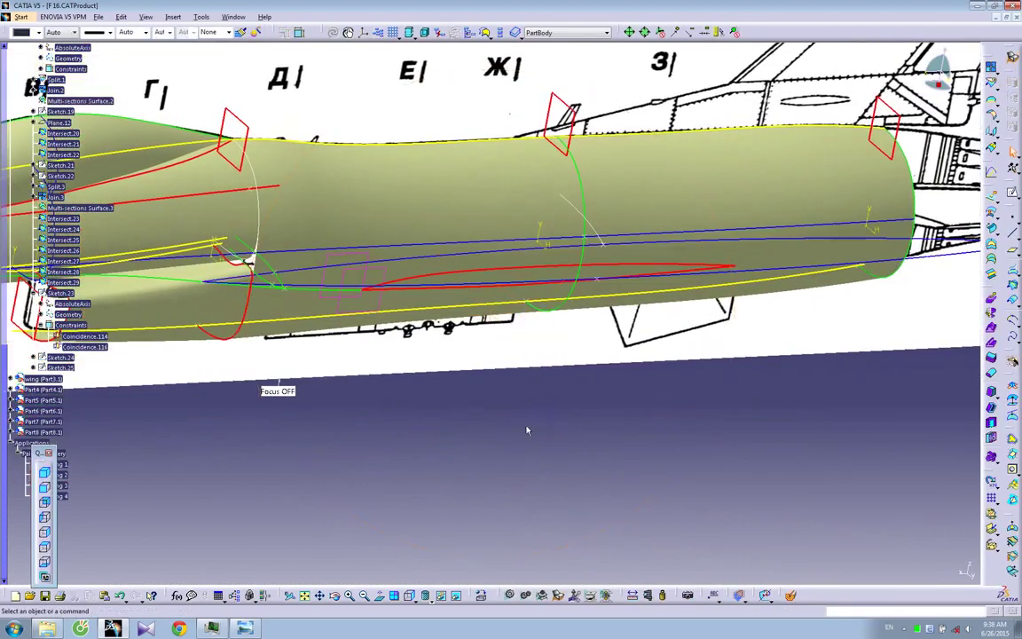
pyautogui.moveTo(461, 433)
pyautogui.mouseDown(button='middle')
pyautogui.moveTo(488, 406)
pyautogui.moveTo(543, 395)
pyautogui.moveTo(538, 411)
pyautogui.moveTo(529, 393)
pyautogui.moveTo(399, 399)
pyautogui.moveTo(543, 412)
pyautogui.moveTo(542, 376)
pyautogui.moveTo(554, 367)
pyautogui.mouseUp(button='middle')
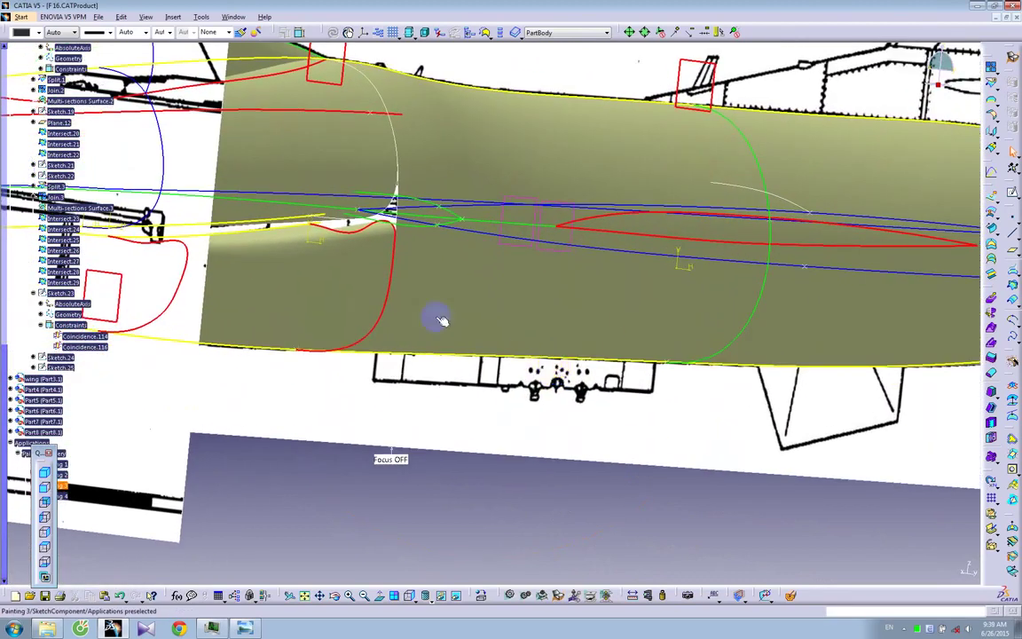
pyautogui.doubleClick(387, 217)
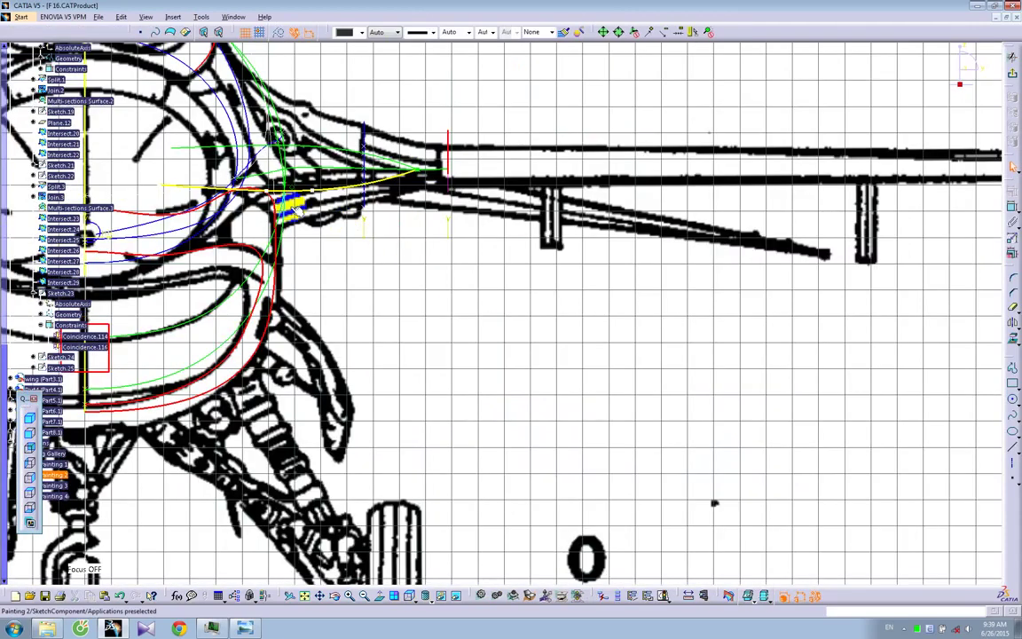
pyautogui.moveTo(286, 233); pyautogui.dragTo(346, 286, button='middle')
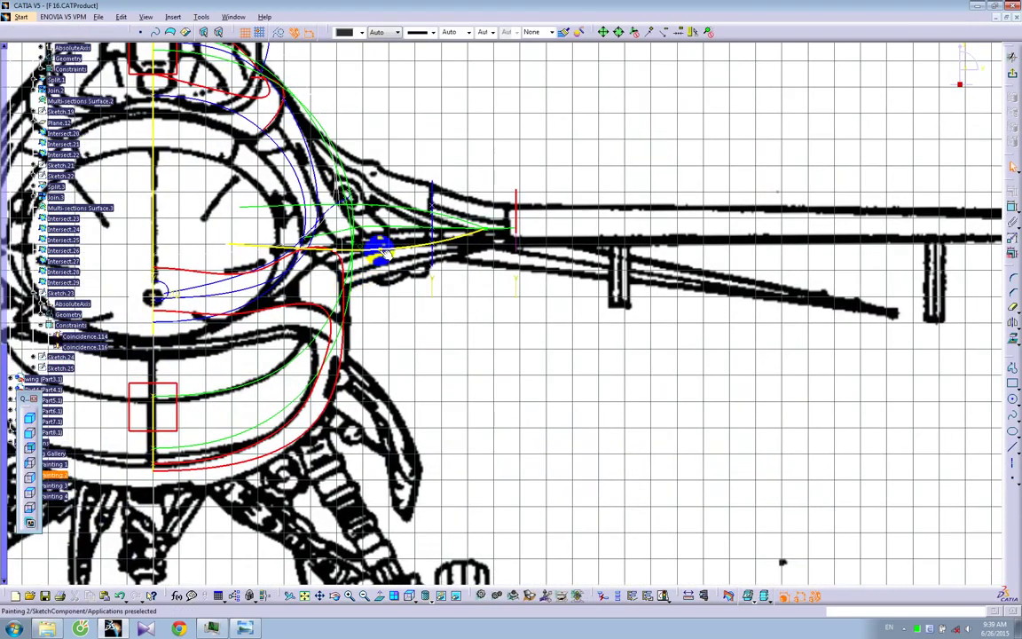
pyautogui.moveTo(337, 249); pyautogui.dragTo(335, 257)
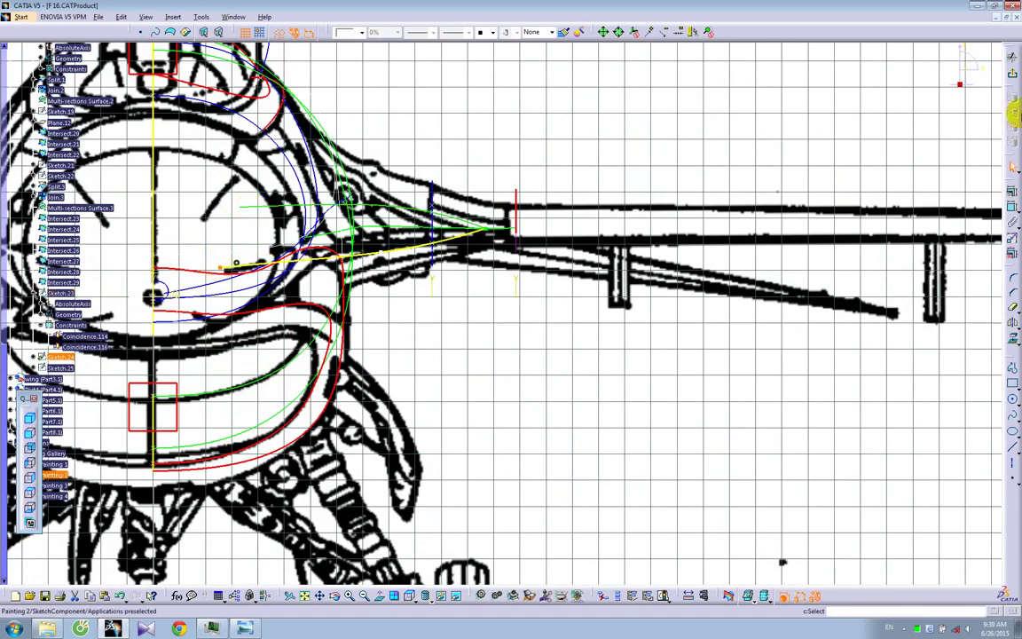
pyautogui.click(1012, 71)
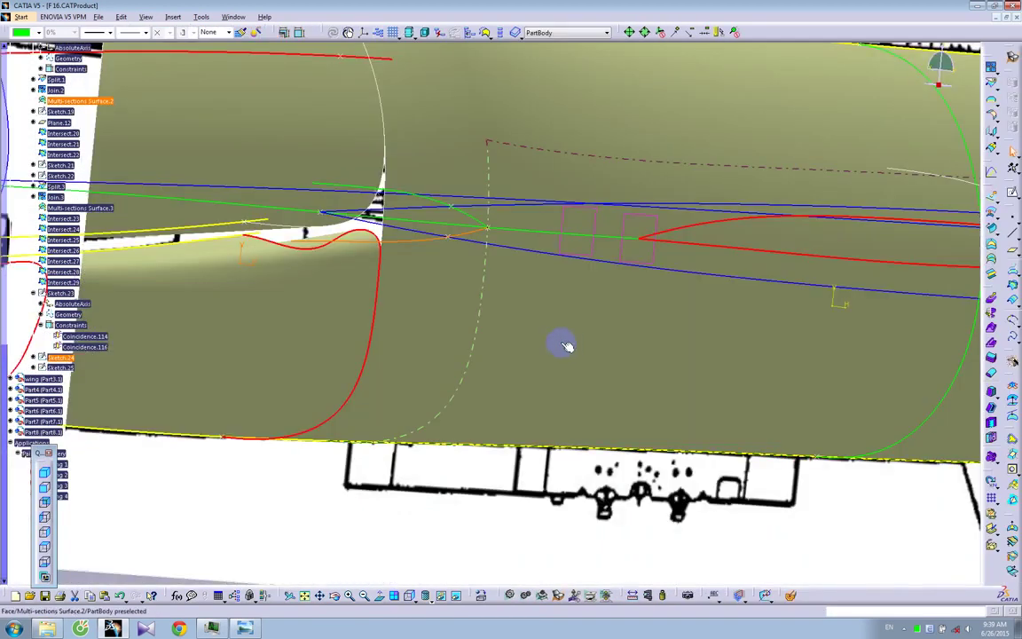
# Straighten the Sketch.25 spline by adjusting its inner control points in the front view, leave the sketch, and copy the green graphic properties to it
pyautogui.moveTo(566, 346); pyautogui.dragTo(393, 221, button='middle')
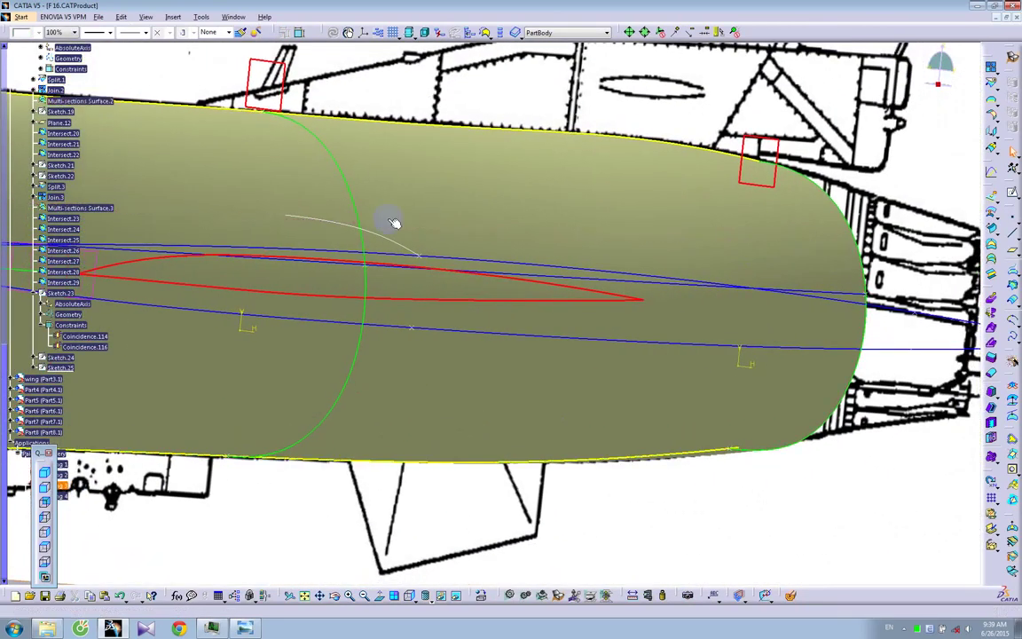
pyautogui.click(395, 247)
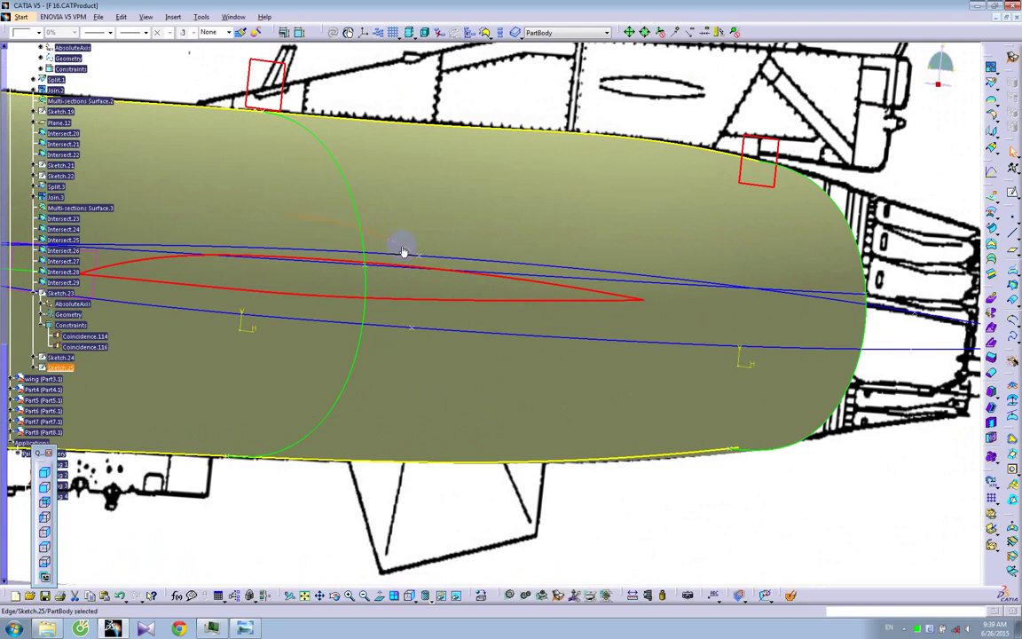
pyautogui.doubleClick(60, 368)
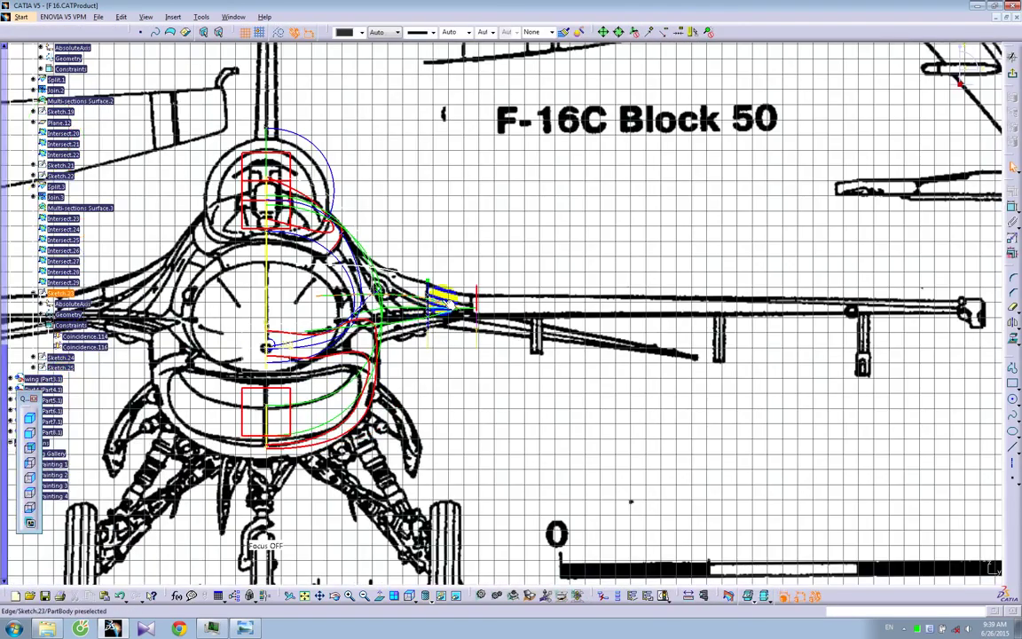
pyautogui.keyDown('ctrl'); pyautogui.moveTo(438, 290); pyautogui.dragTo(401, 255, button='middle'); pyautogui.keyUp('ctrl')
pyautogui.moveTo(308, 235); pyautogui.dragTo(536, 342, button='middle')
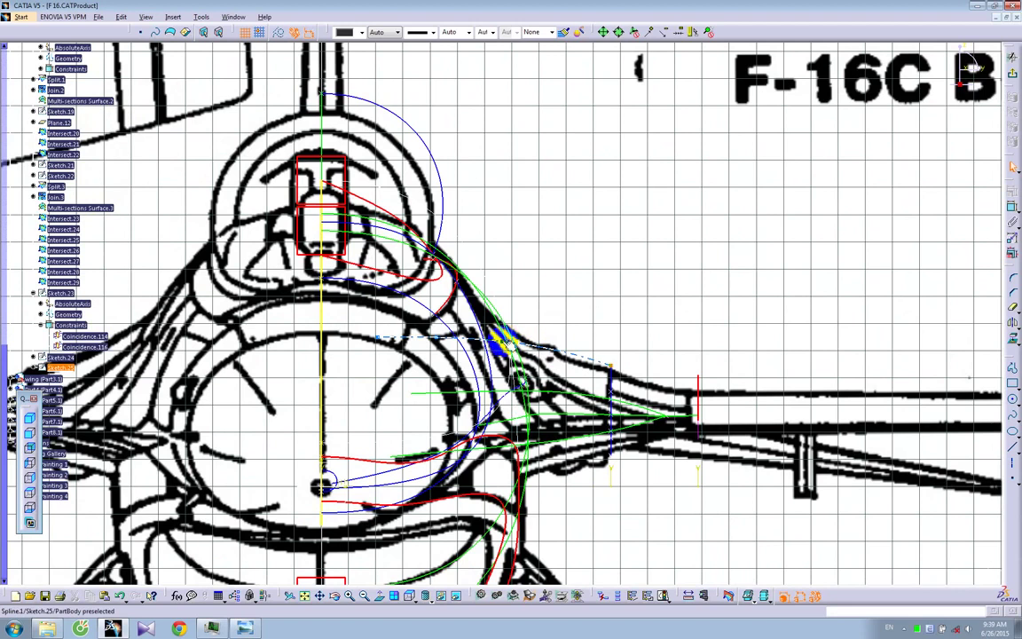
pyautogui.click(507, 343)
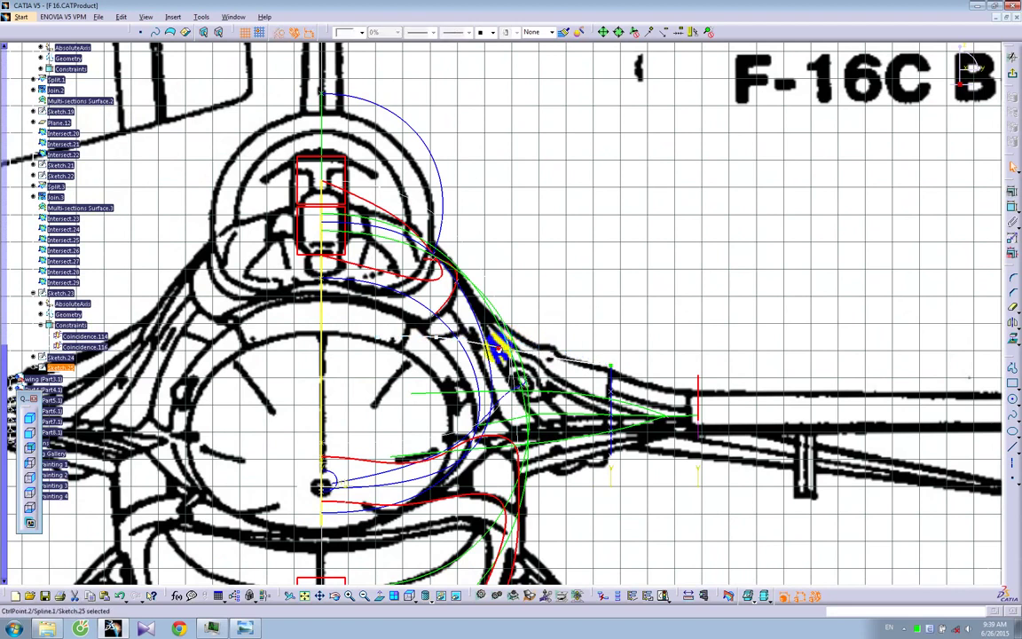
pyautogui.moveTo(499, 350); pyautogui.dragTo(379, 343)
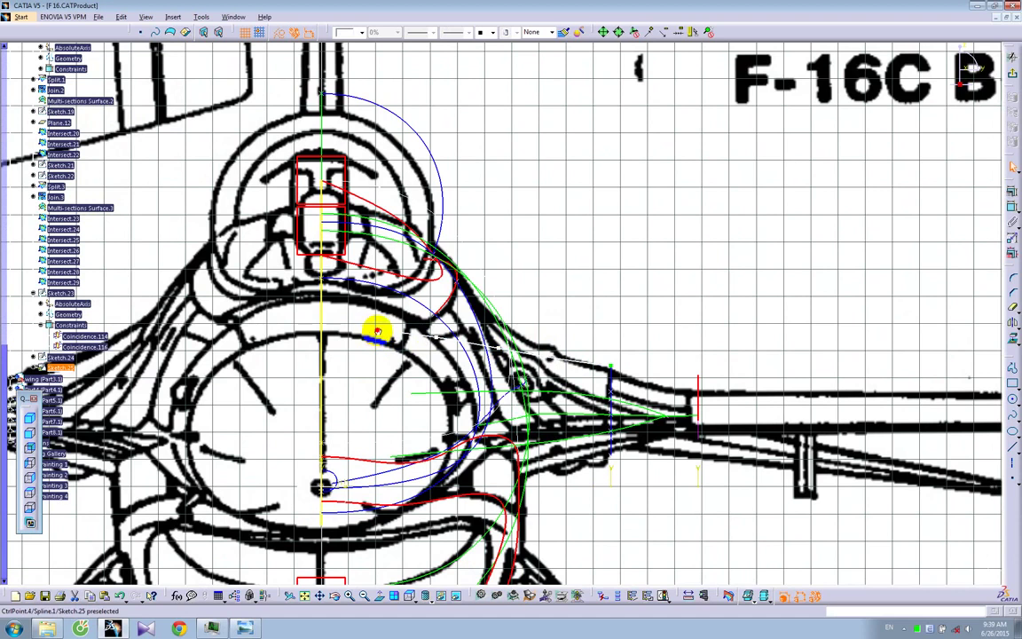
pyautogui.click(1012, 75)
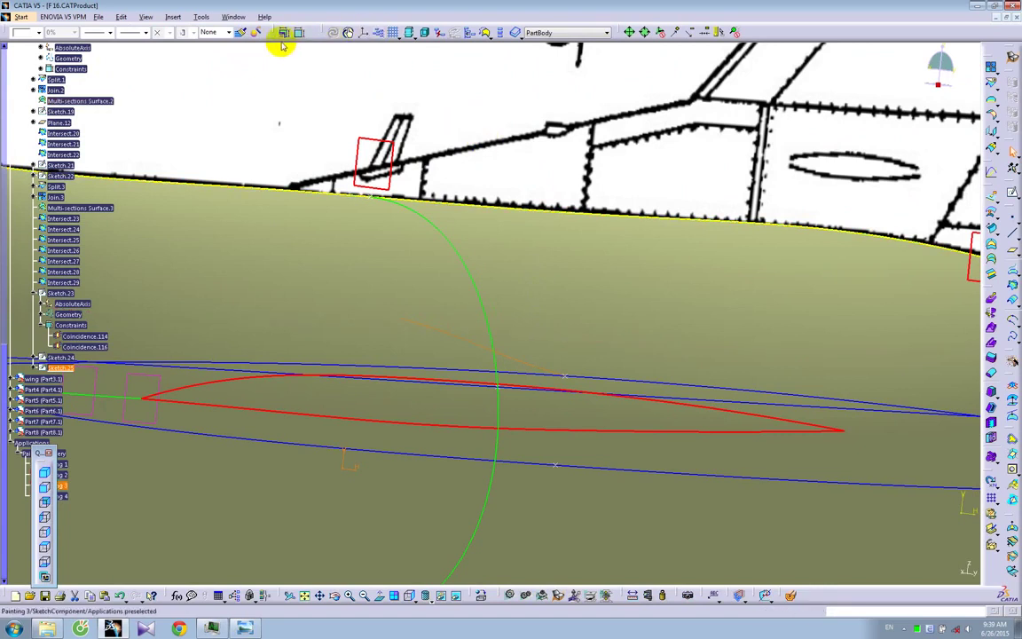
pyautogui.click(240, 34)
pyautogui.keyDown('ctrl'); pyautogui.moveTo(327, 260); pyautogui.dragTo(315, 303, button='middle'); pyautogui.keyUp('ctrl')
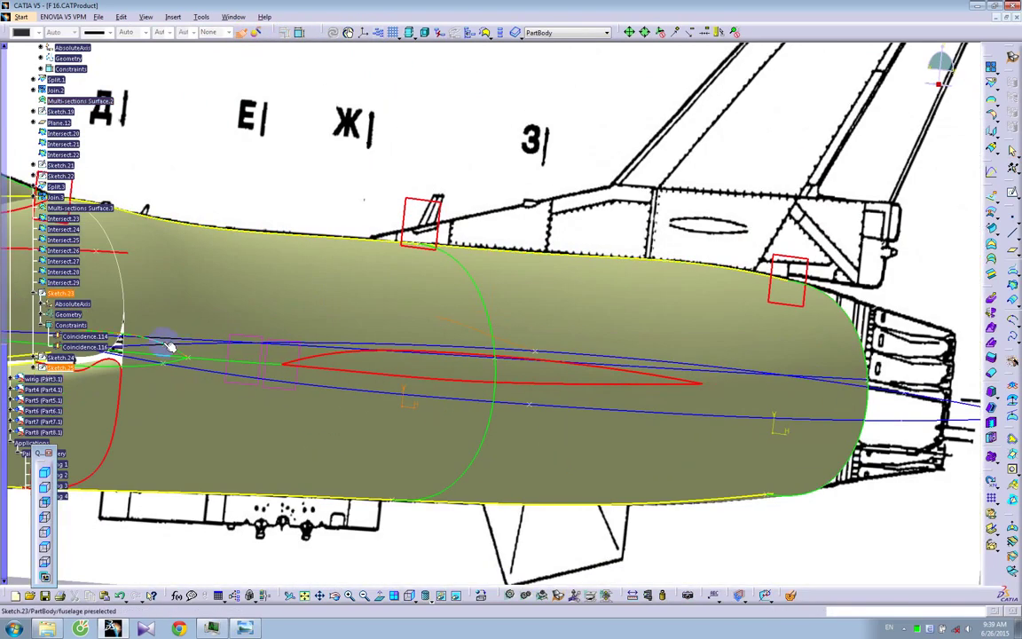
# Start a sketch on the mid-fuselage plane near the dorsal antenna and draw a four-point spline at the lower side curve
pyautogui.moveTo(702, 461); pyautogui.dragTo(635, 398, button='middle')
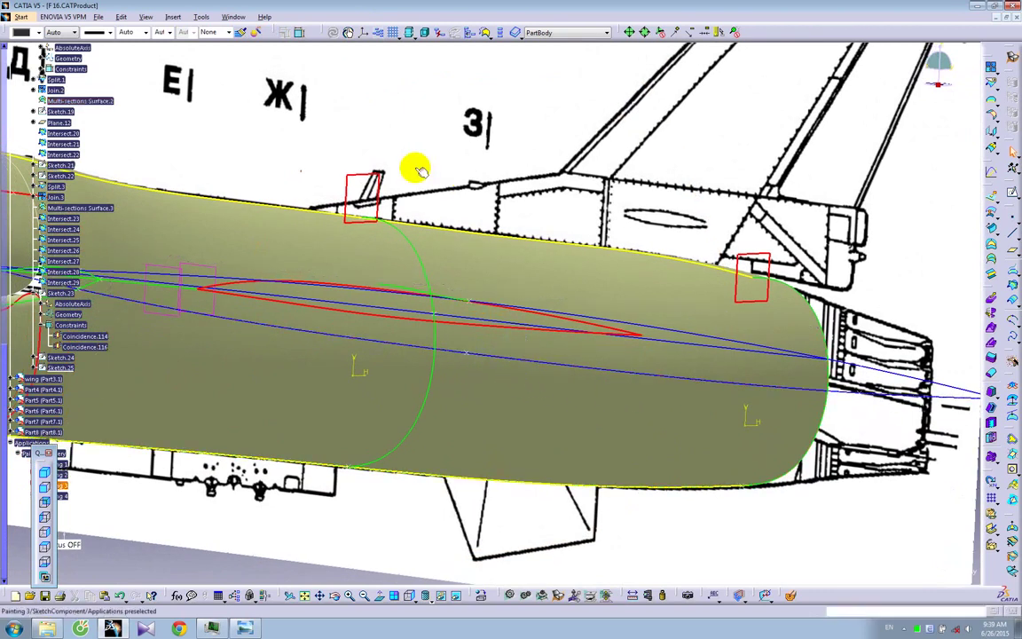
pyautogui.click(387, 177)
pyautogui.click(1011, 190)
pyautogui.click(646, 383)
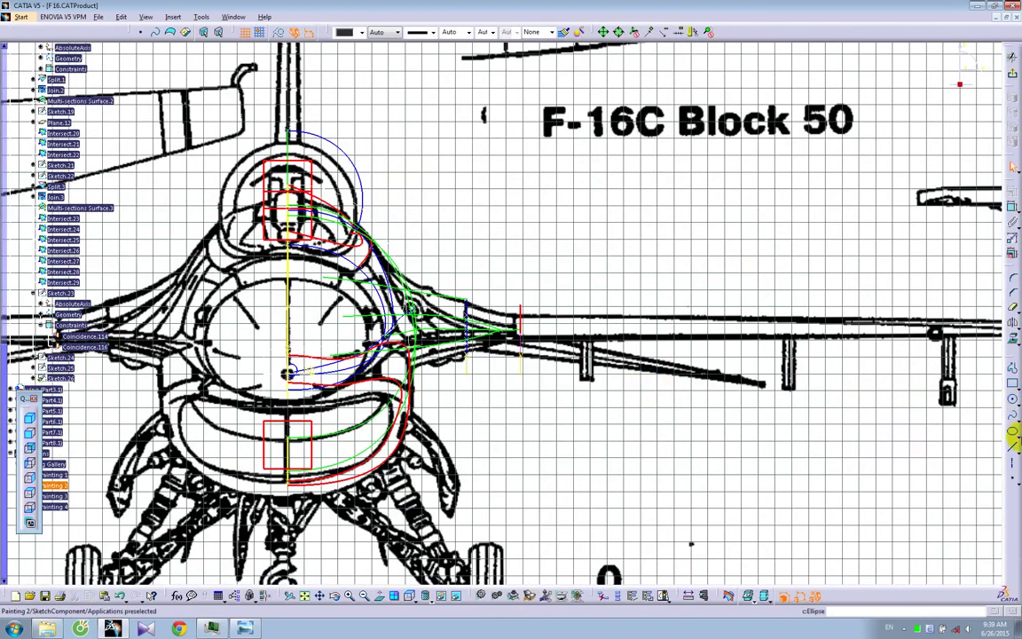
pyautogui.click(1012, 416)
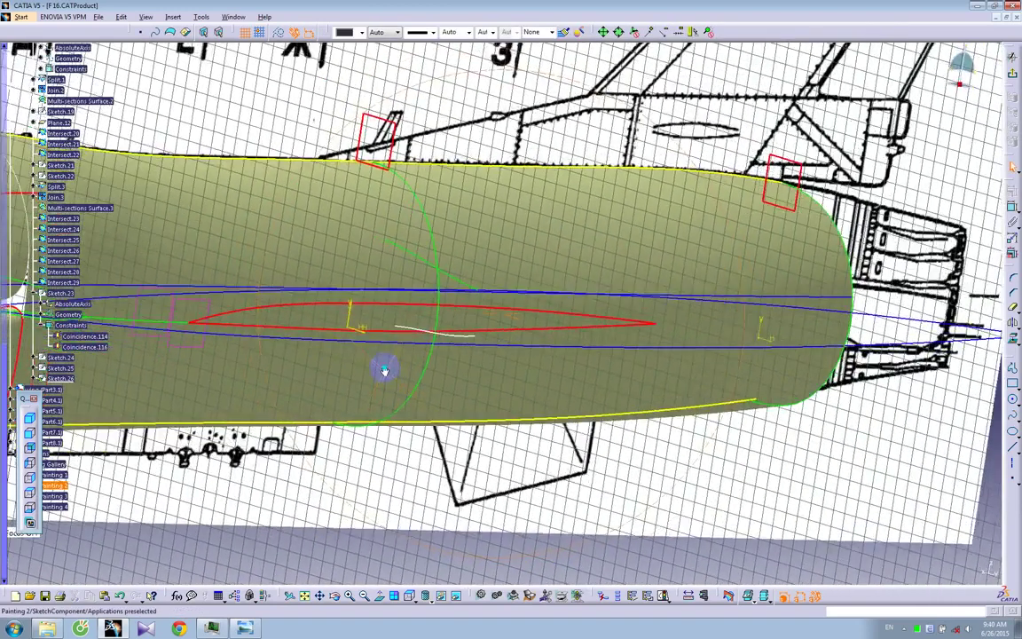
pyautogui.moveTo(385, 371); pyautogui.dragTo(380, 310, button='middle')
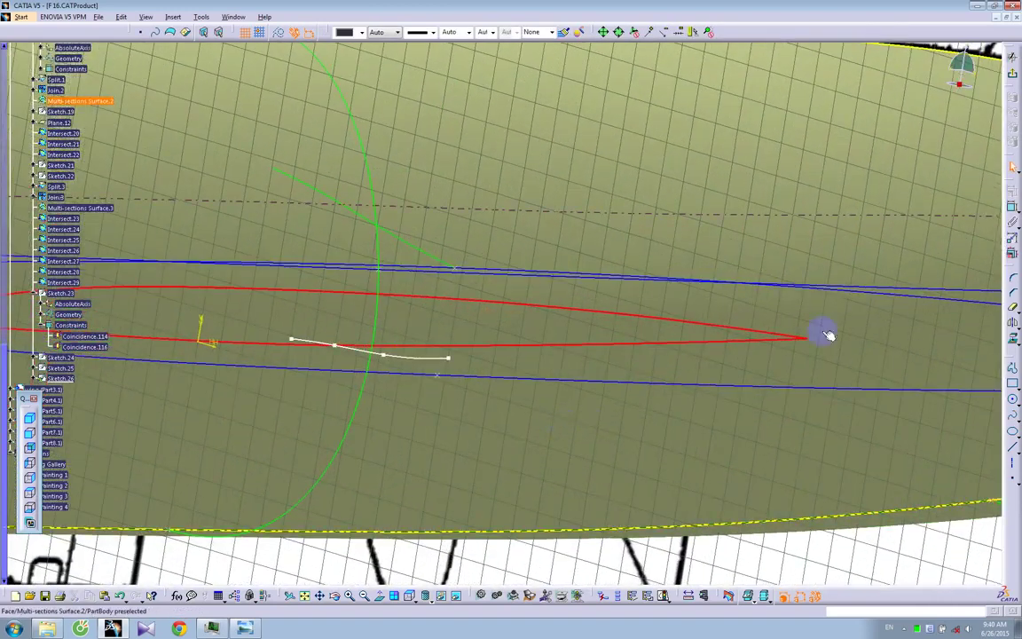
# Make the new spline's outer endpoint coincident with the intersection point on the lower blue side curve and face the sketch plane
pyautogui.rightClick(453, 377)
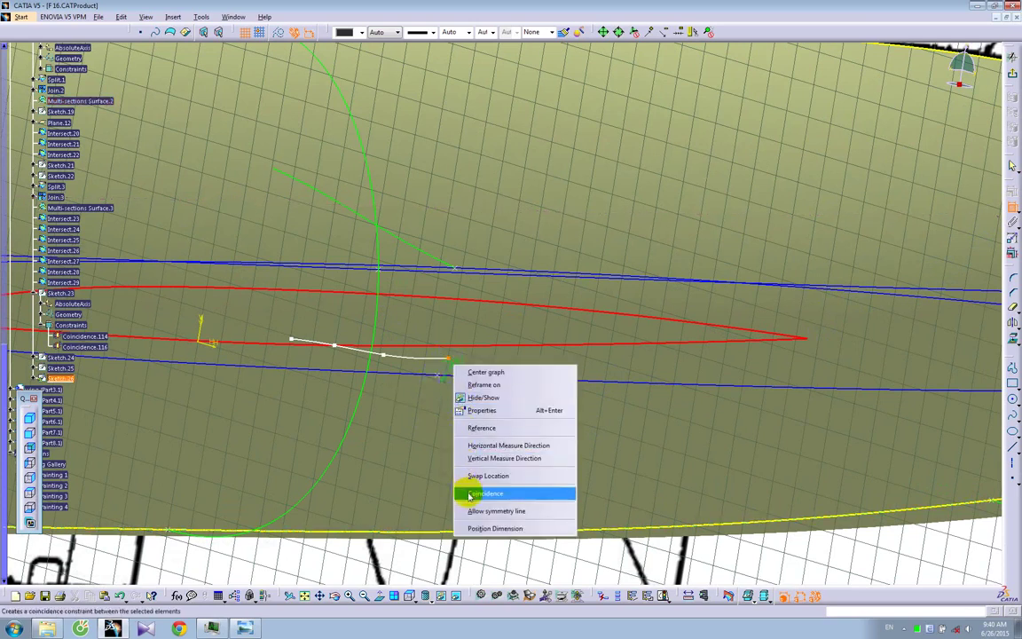
pyautogui.click(467, 491)
pyautogui.click(381, 595)
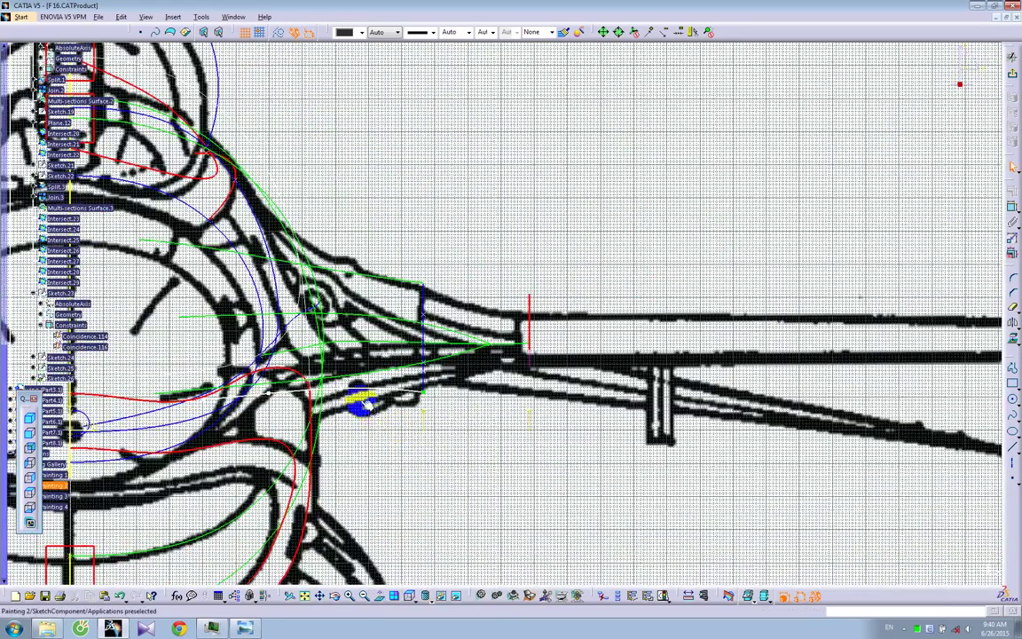
# Lower the inner control points of the Sketch.26 spline into a smooth, nearly level curve entering the fuselage, and leave the sketch
pyautogui.moveTo(344, 390); pyautogui.dragTo(341, 400)
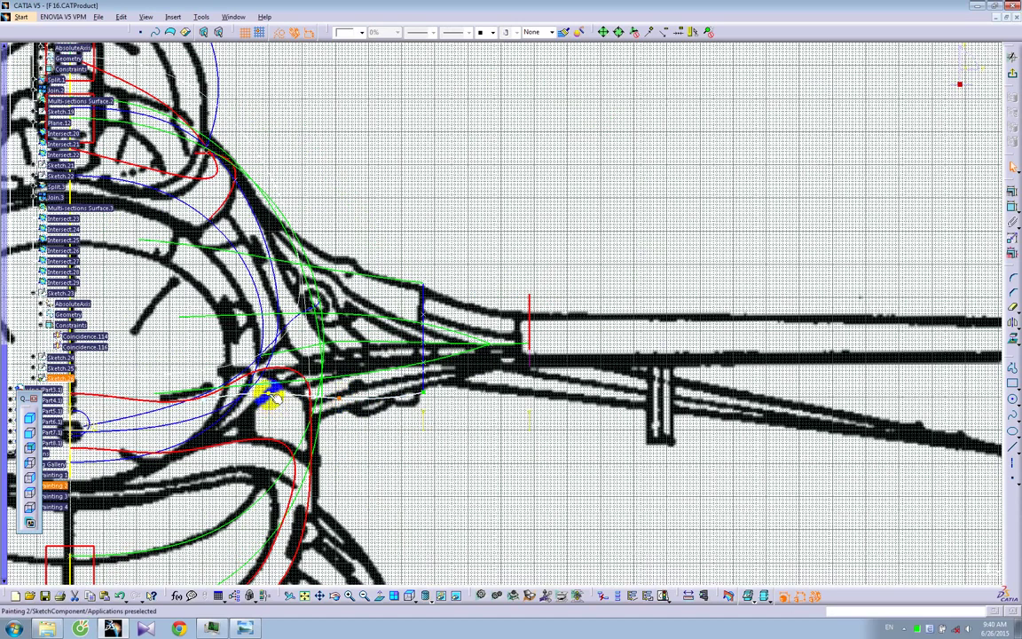
pyautogui.moveTo(265, 392); pyautogui.dragTo(265, 407)
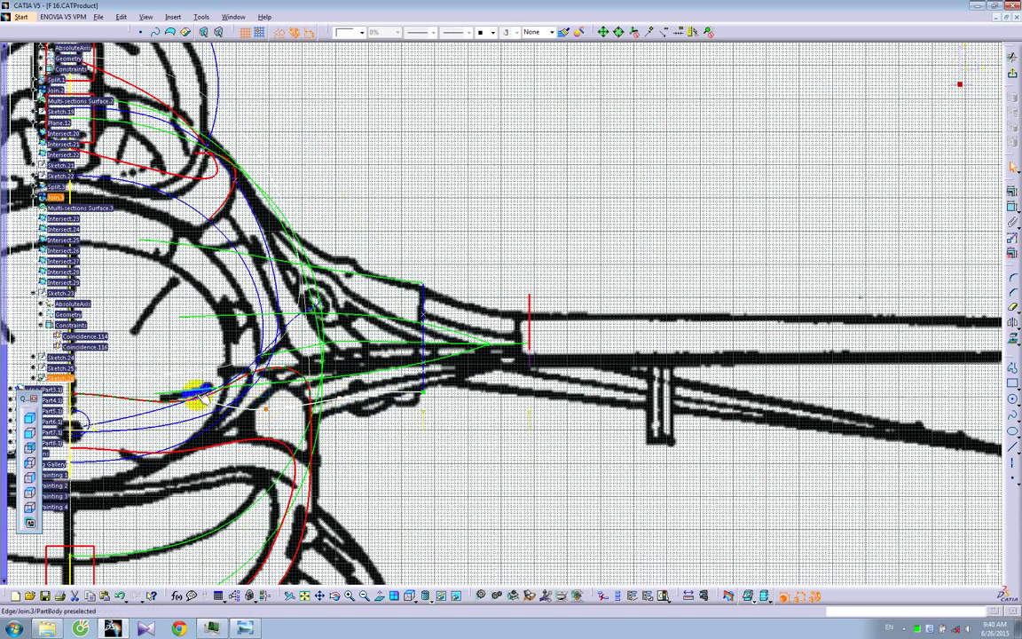
pyautogui.moveTo(189, 403); pyautogui.dragTo(267, 410)
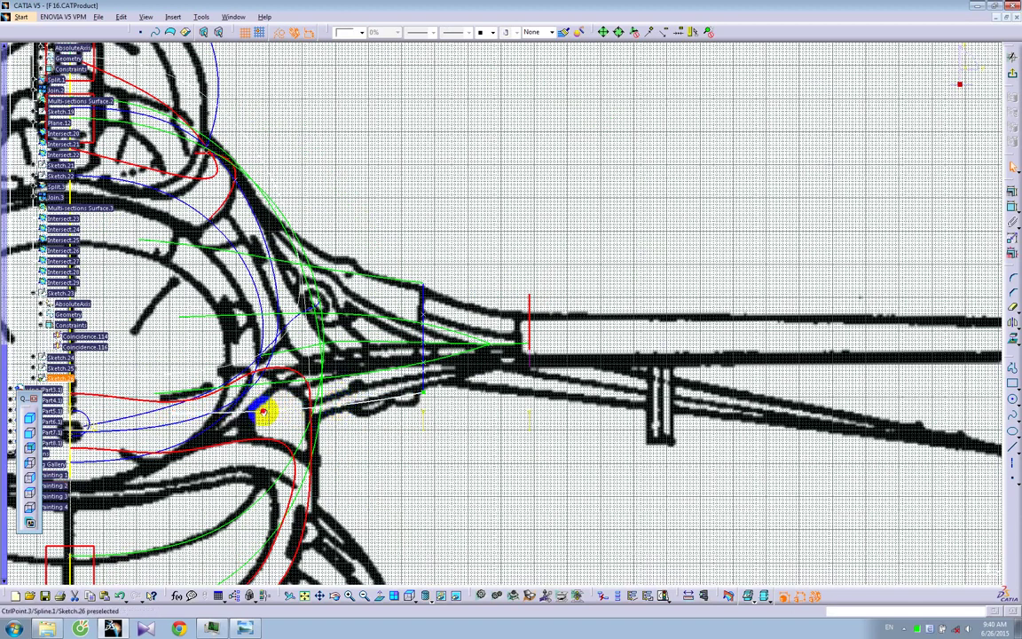
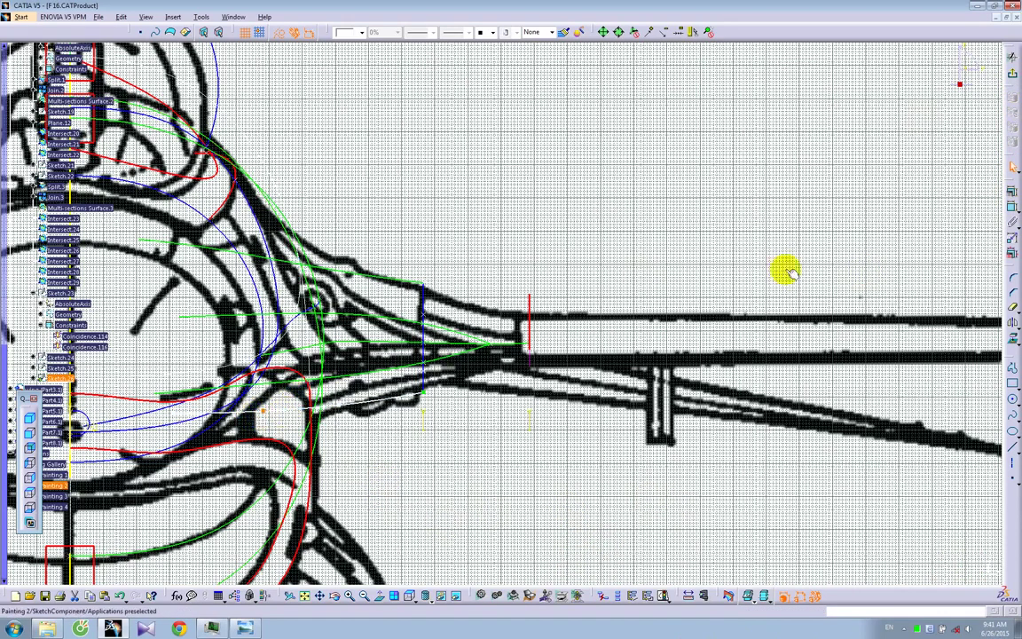
pyautogui.click(1011, 78)
# Copy the graphic properties of the green section spline to the Sketch.26 spline
pyautogui.moveTo(491, 285)
pyautogui.mouseDown(button='middle')
pyautogui.moveTo(499, 290)
pyautogui.moveTo(444, 493)
pyautogui.mouseUp(button='middle')
pyautogui.moveTo(797, 392)
pyautogui.mouseDown(button='middle')
pyautogui.moveTo(524, 451)
pyautogui.moveTo(779, 377)
pyautogui.mouseUp(button='middle')
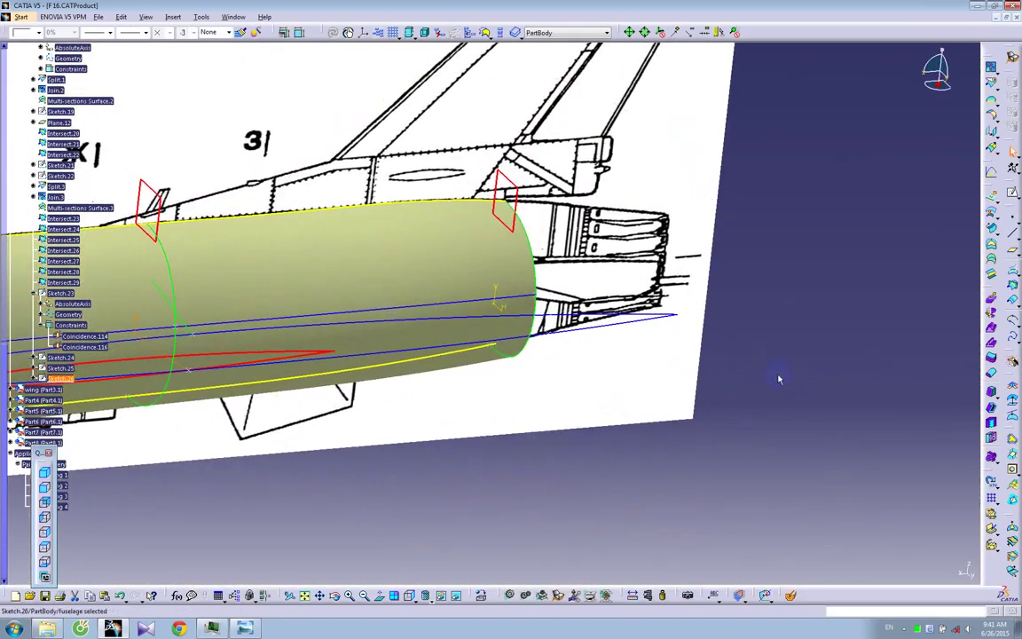
pyautogui.click(780, 377)
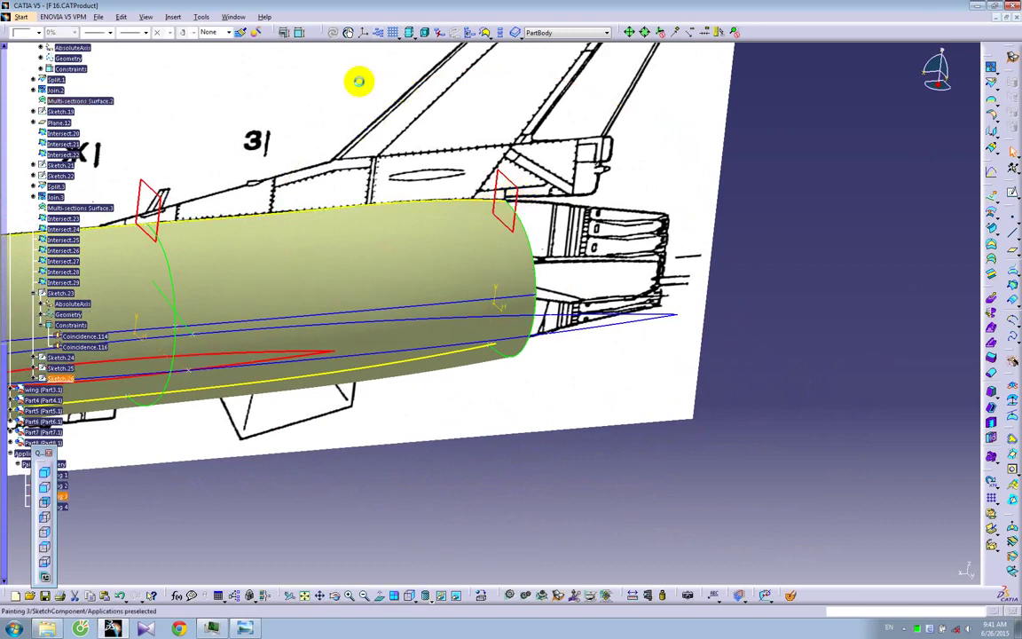
pyautogui.click(240, 34)
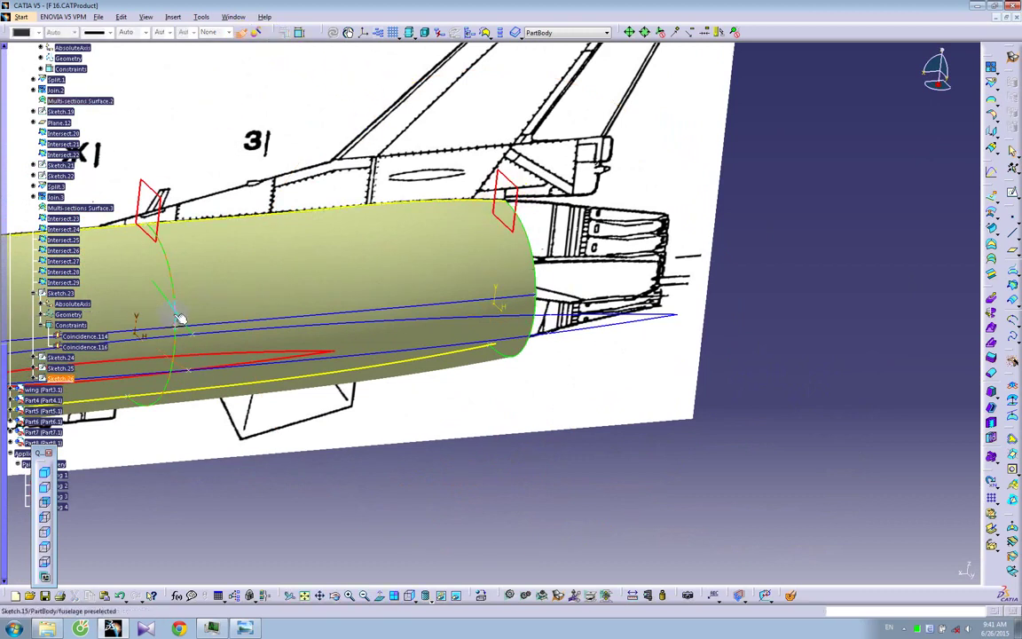
pyautogui.click(182, 316)
# Start a new sketch on the rearmost fuselage plane
pyautogui.click(515, 194)
pyautogui.click(1011, 192)
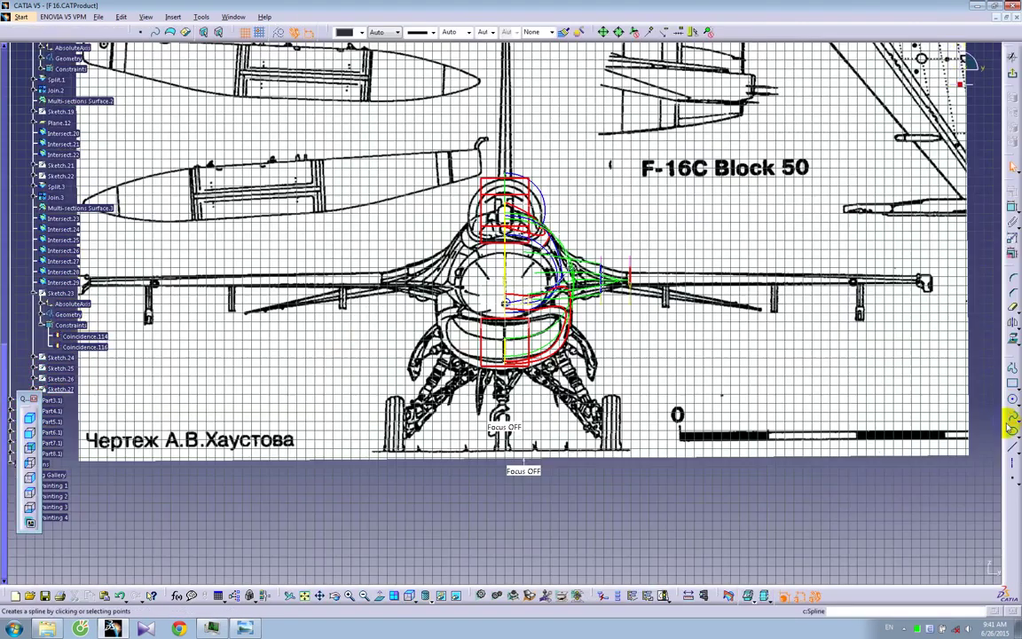
pyautogui.click(1011, 415)
pyautogui.moveTo(594, 313)
pyautogui.mouseDown(button='middle')
pyautogui.moveTo(532, 380)
pyautogui.moveTo(561, 410)
pyautogui.mouseUp(button='middle')
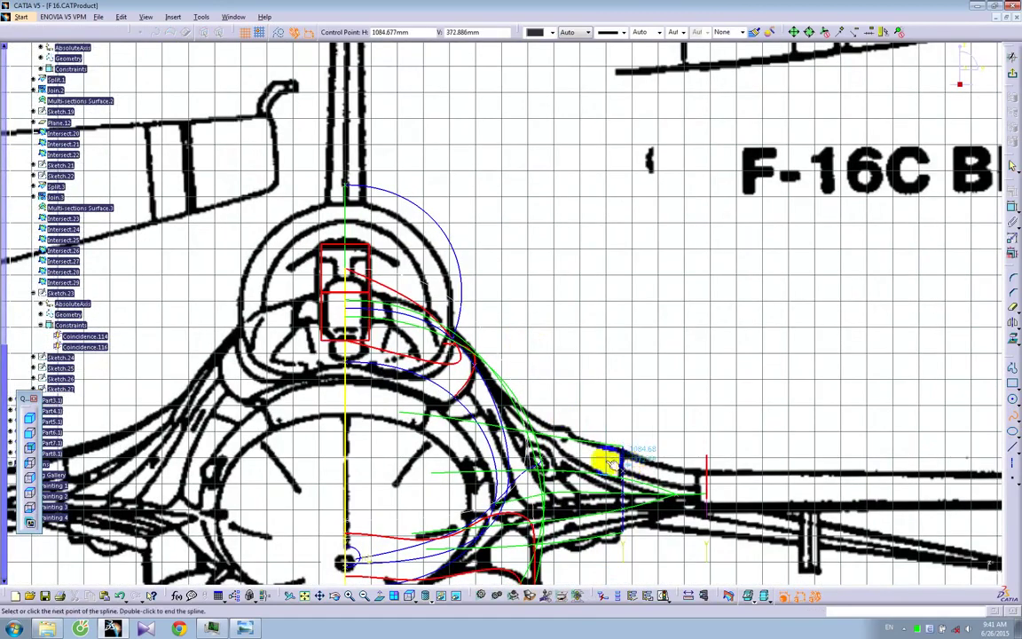
pyautogui.press('Escape')
pyautogui.press('Escape')
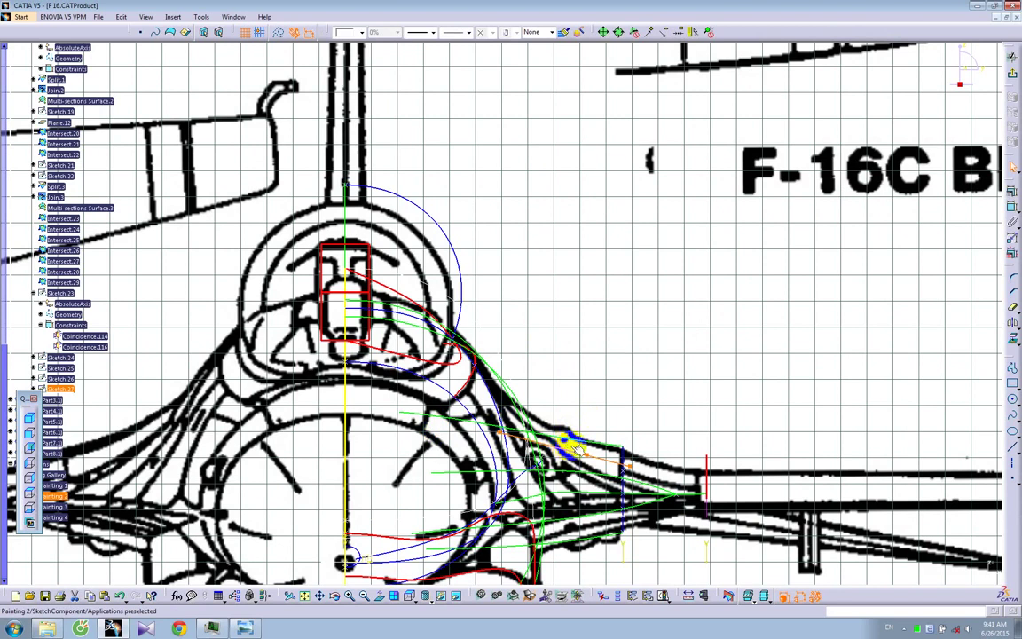
# Draw a spline in the front view from about H 1087 mm, V 361 mm inward to about H 373 mm, V 512 mm
pyautogui.click(1011, 414)
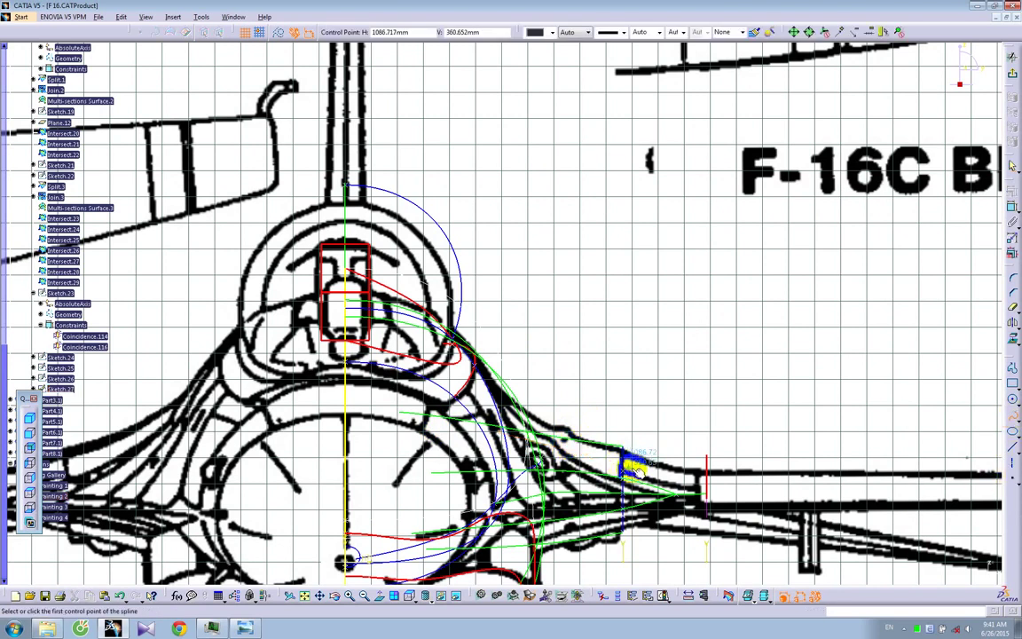
pyautogui.click(440, 428)
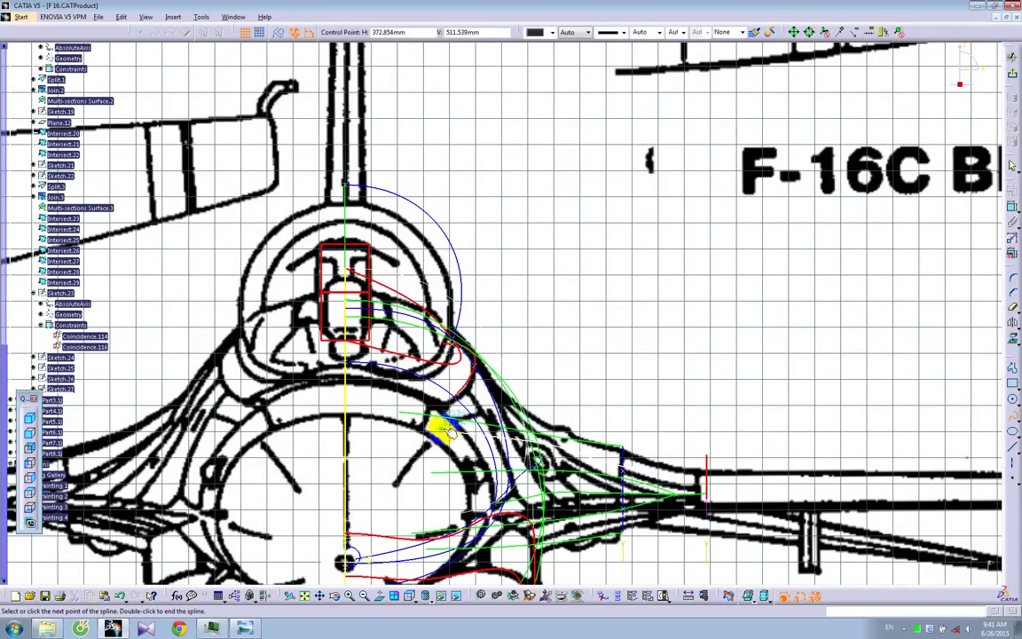
pyautogui.press('Escape')
# Start constraining the outer endpoint of the Sketch.27 spline to the blue side curve near the fuselage's rear section
pyautogui.moveTo(691, 392)
pyautogui.mouseDown(button='middle')
pyautogui.moveTo(404, 416)
pyautogui.moveTo(363, 410)
pyautogui.moveTo(354, 392)
pyautogui.moveTo(545, 393)
pyautogui.moveTo(573, 341)
pyautogui.moveTo(592, 371)
pyautogui.mouseUp(button='middle')
pyautogui.click(1012, 207)
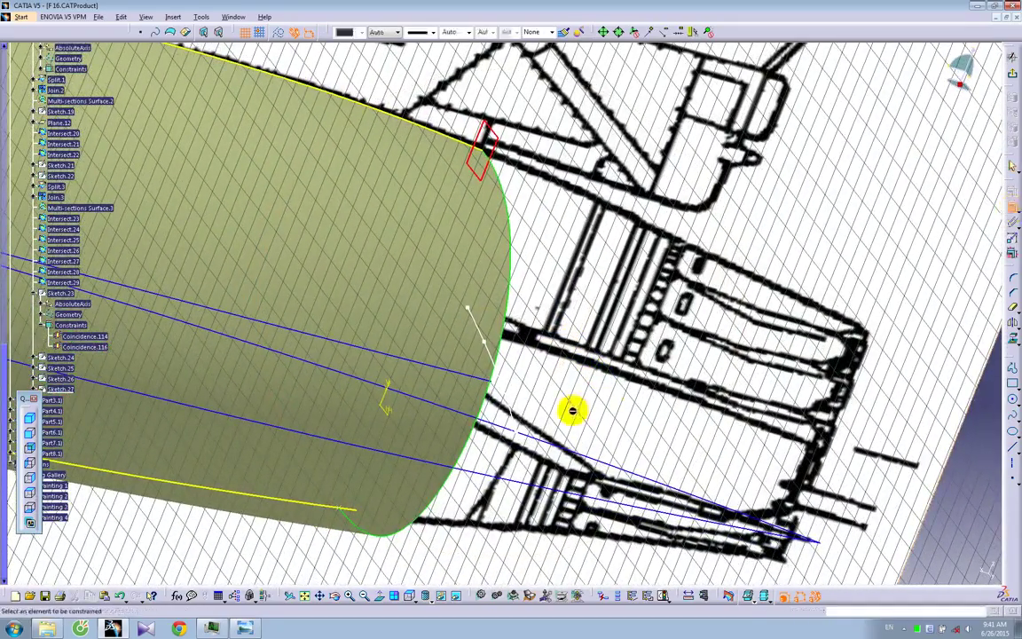
pyautogui.click(520, 433)
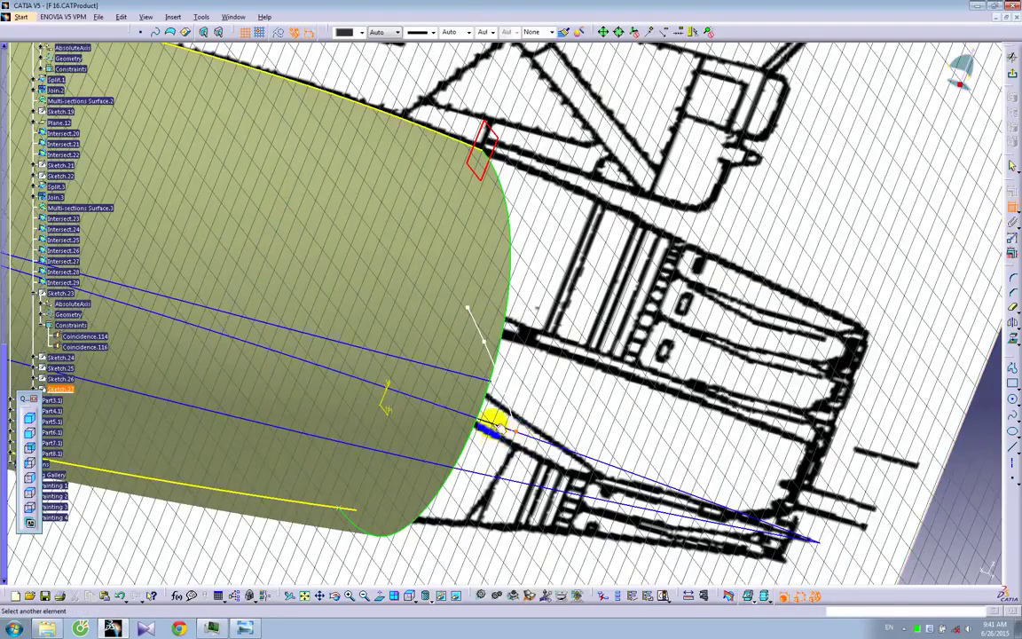
pyautogui.moveTo(498, 420)
pyautogui.mouseDown(button='middle')
pyautogui.moveTo(450, 445)
pyautogui.moveTo(367, 404)
pyautogui.moveTo(452, 456)
pyautogui.moveTo(490, 458)
pyautogui.mouseUp(button='middle')
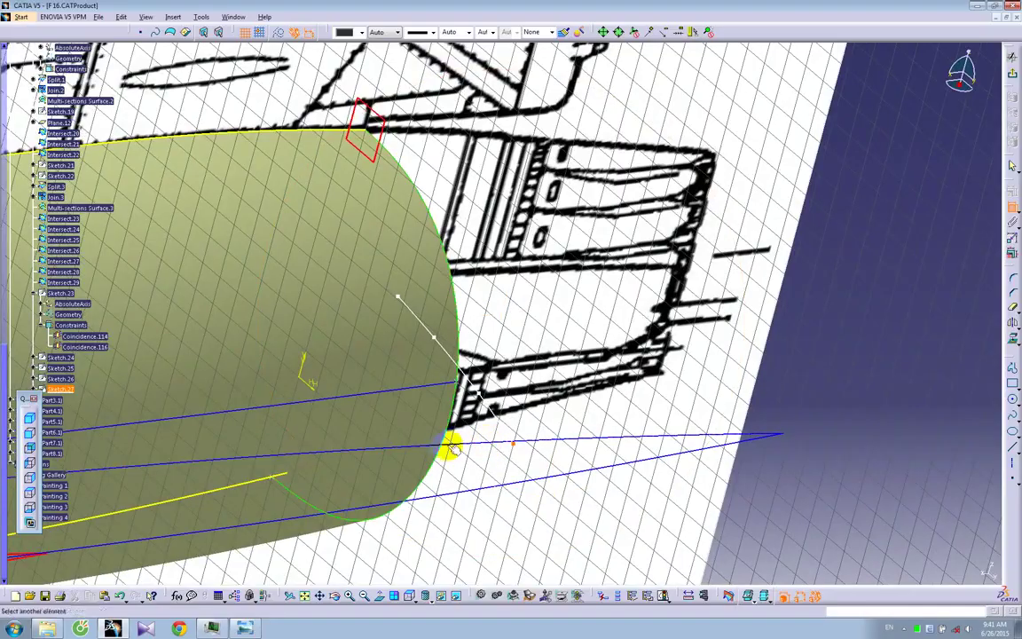
# Constrain the outer end point of the spline in Sketch.27 to be coincident with the blue wing-root curve
pyautogui.moveTo(542, 454)
pyautogui.mouseDown(button='middle')
pyautogui.moveTo(400, 303)
pyautogui.moveTo(359, 226)
pyautogui.moveTo(321, 196)
pyautogui.moveTo(264, 213)
pyautogui.moveTo(562, 359)
pyautogui.moveTo(563, 338)
pyautogui.moveTo(515, 376)
pyautogui.mouseUp(button='middle')
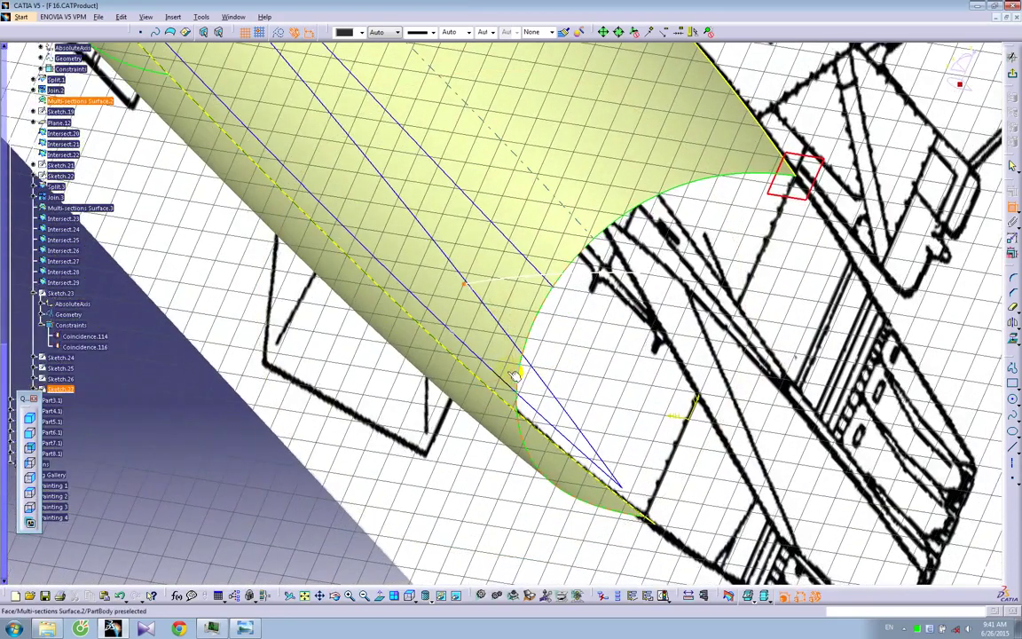
pyautogui.rightClick(490, 288)
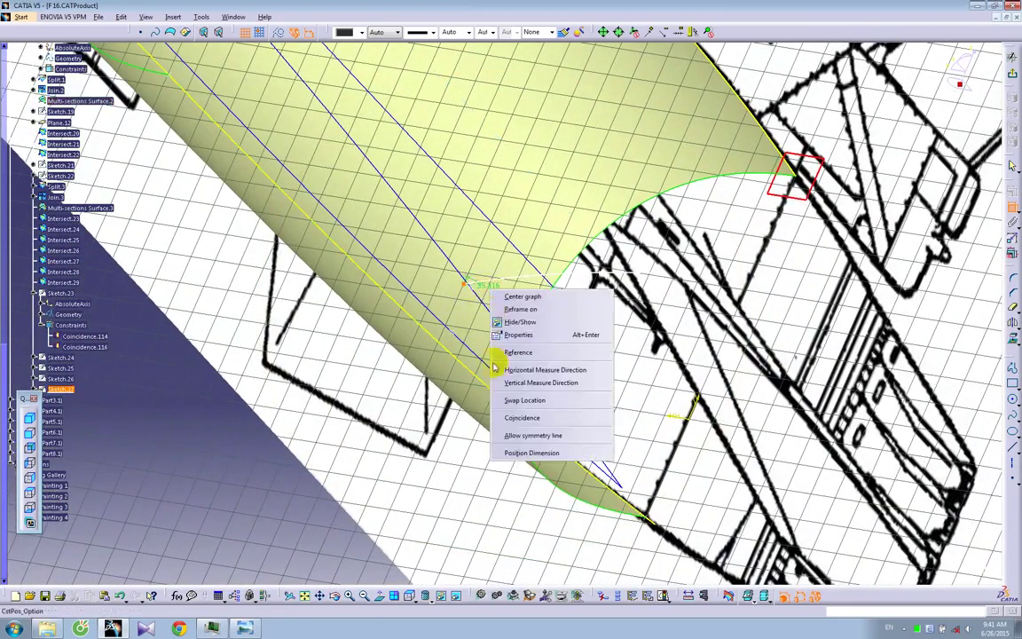
pyautogui.click(519, 417)
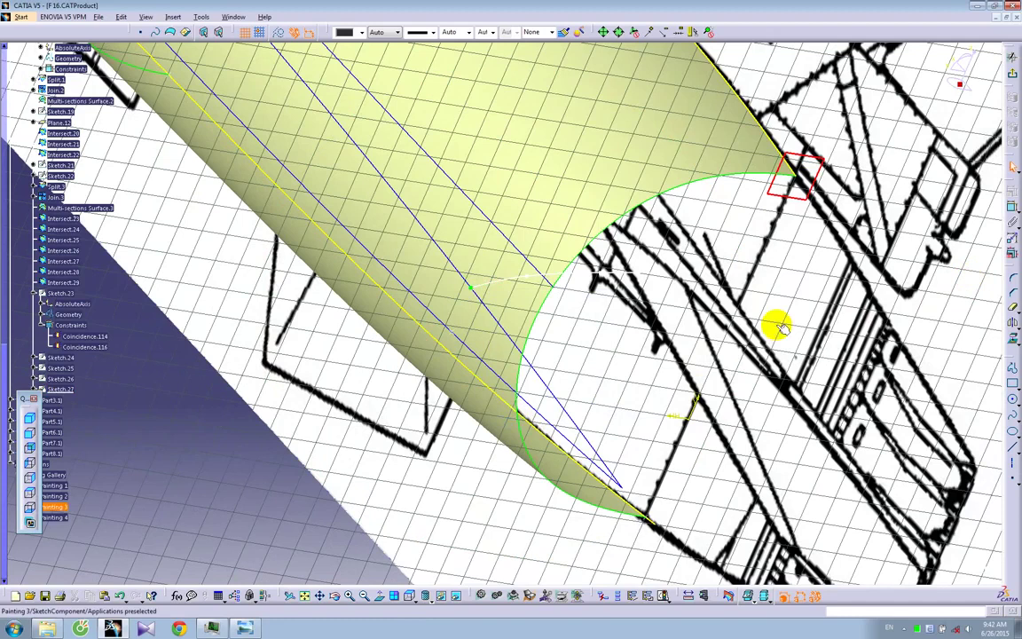
# Reshape the Sketch.27 spline through its control points into a nearly flat curve running into the fuselage, and exit the sketch
pyautogui.click(380, 597)
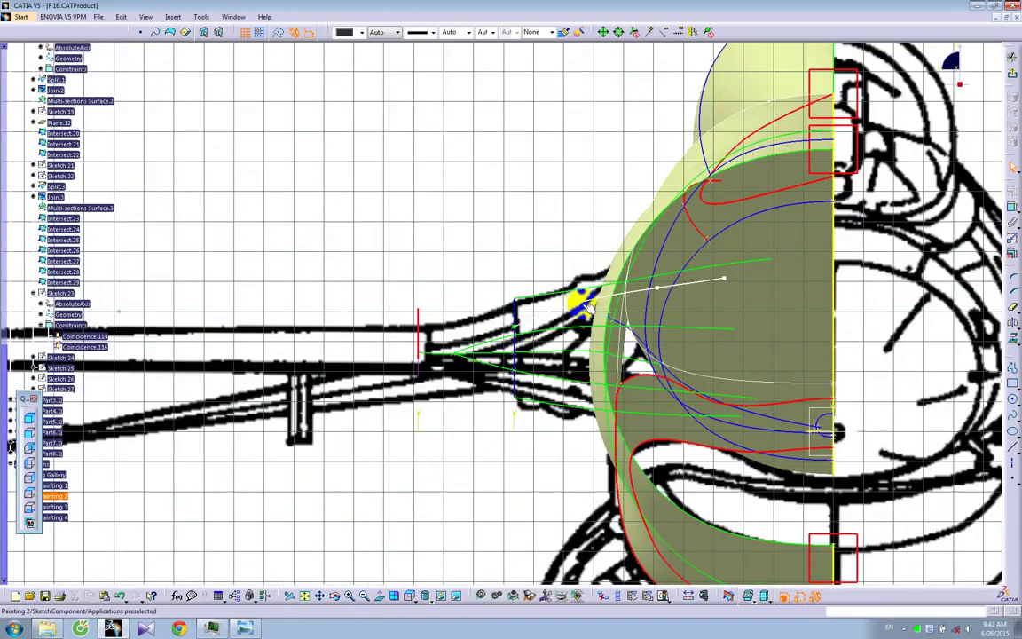
pyautogui.click(575, 310)
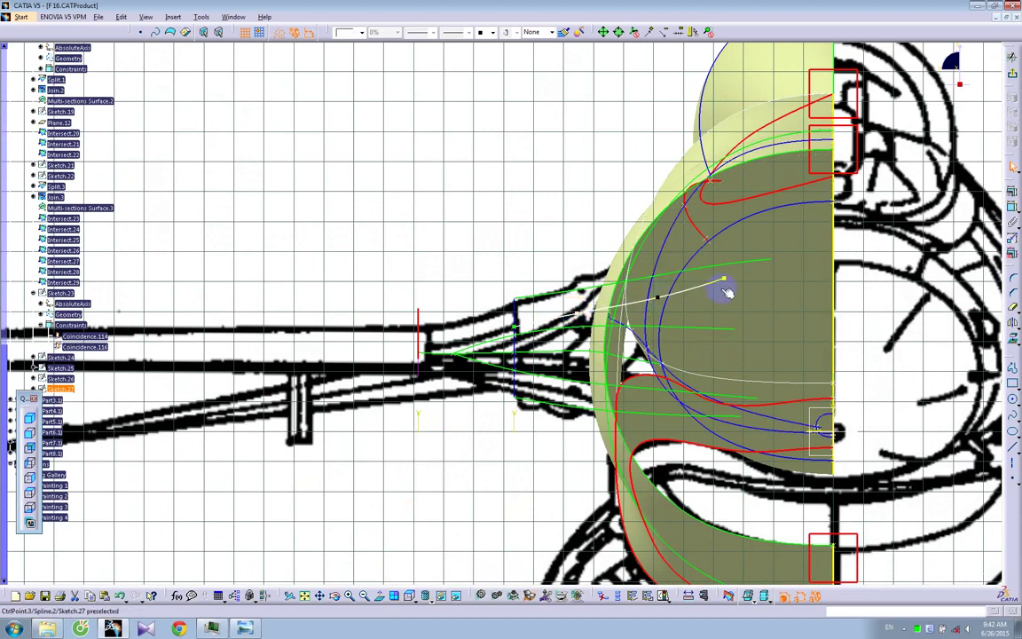
pyautogui.moveTo(725, 283); pyautogui.dragTo(726, 311)
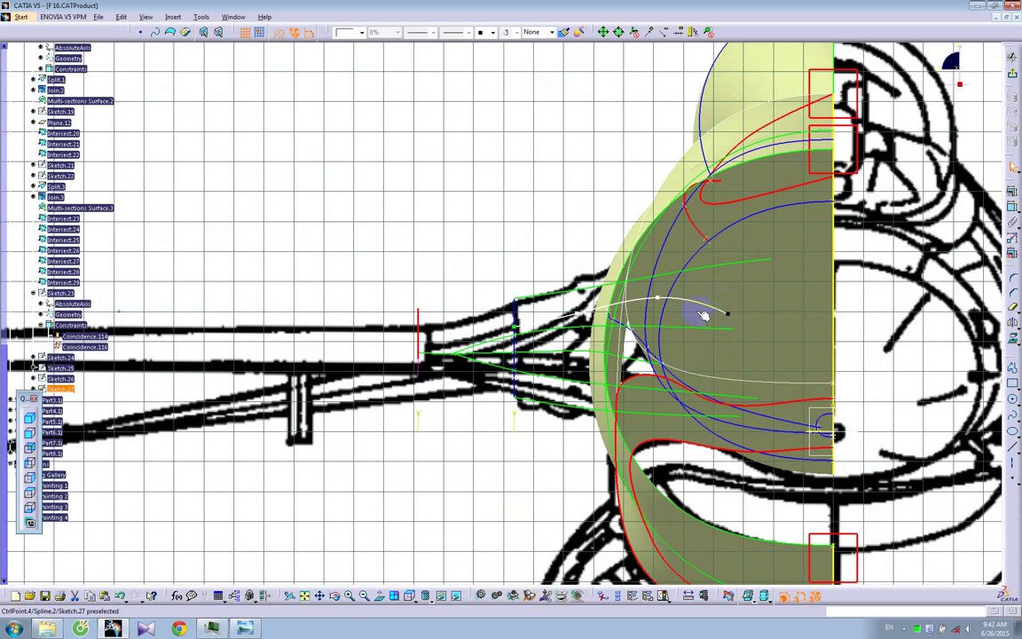
pyautogui.moveTo(655, 299); pyautogui.dragTo(649, 316)
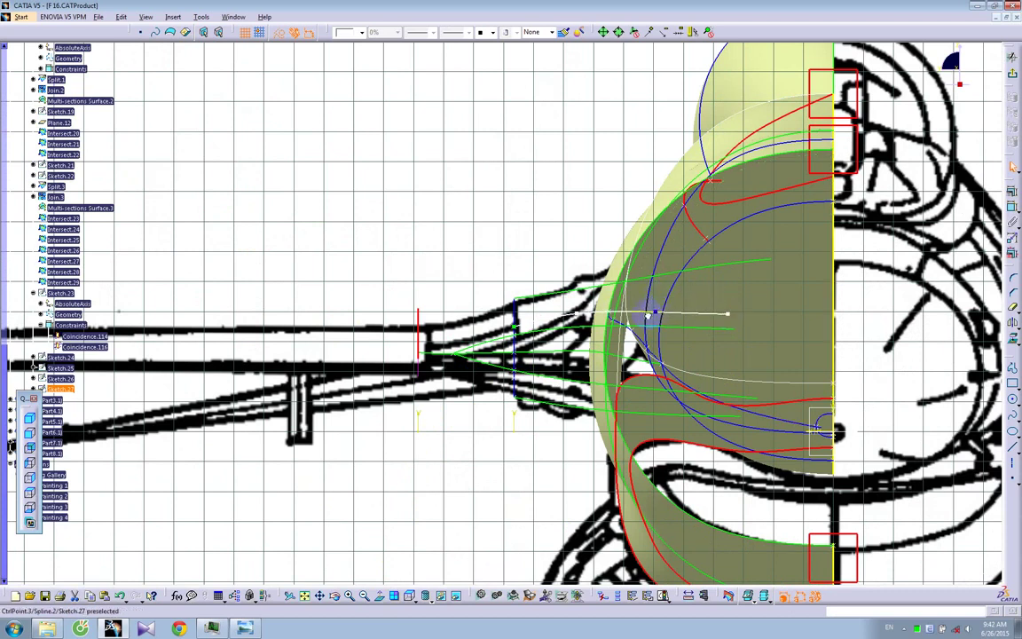
pyautogui.moveTo(574, 314); pyautogui.dragTo(577, 319)
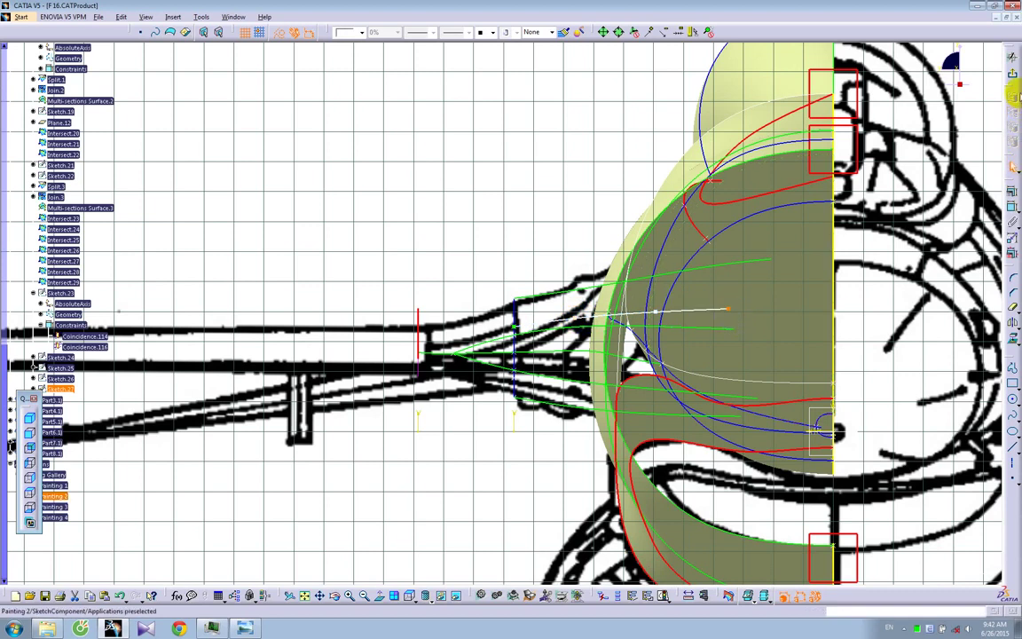
pyautogui.click(1011, 74)
pyautogui.click(1014, 57)
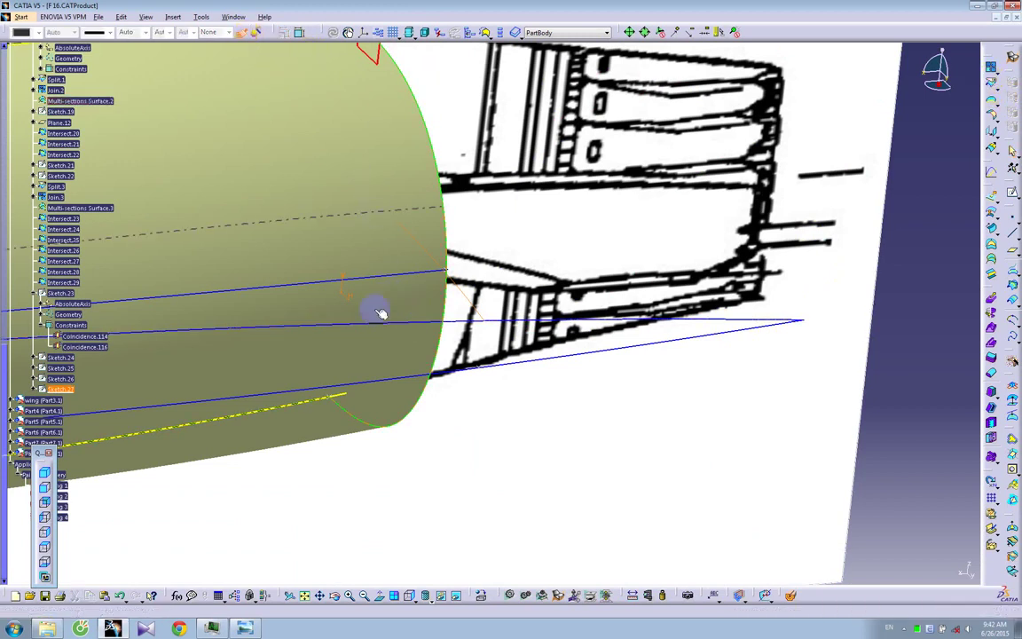
# Start a new sketch on the red plane at the fuselage's aft end
pyautogui.moveTo(507, 419)
pyautogui.mouseDown(button='middle')
pyautogui.moveTo(511, 392)
pyautogui.moveTo(455, 366)
pyautogui.moveTo(379, 367)
pyautogui.moveTo(223, 338)
pyautogui.mouseUp(button='middle')
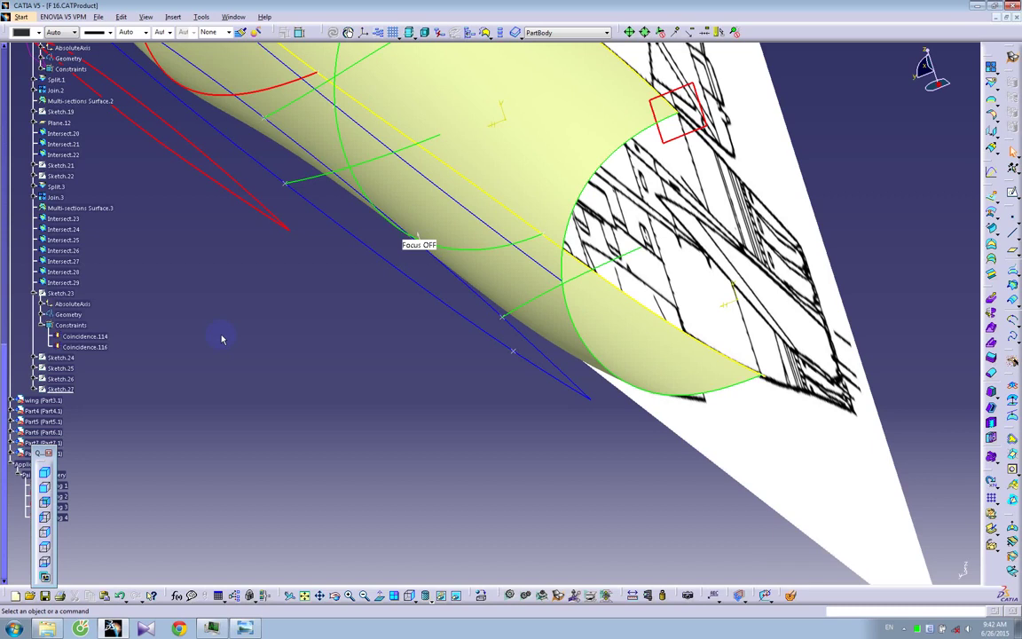
pyautogui.click(681, 87)
pyautogui.click(1011, 193)
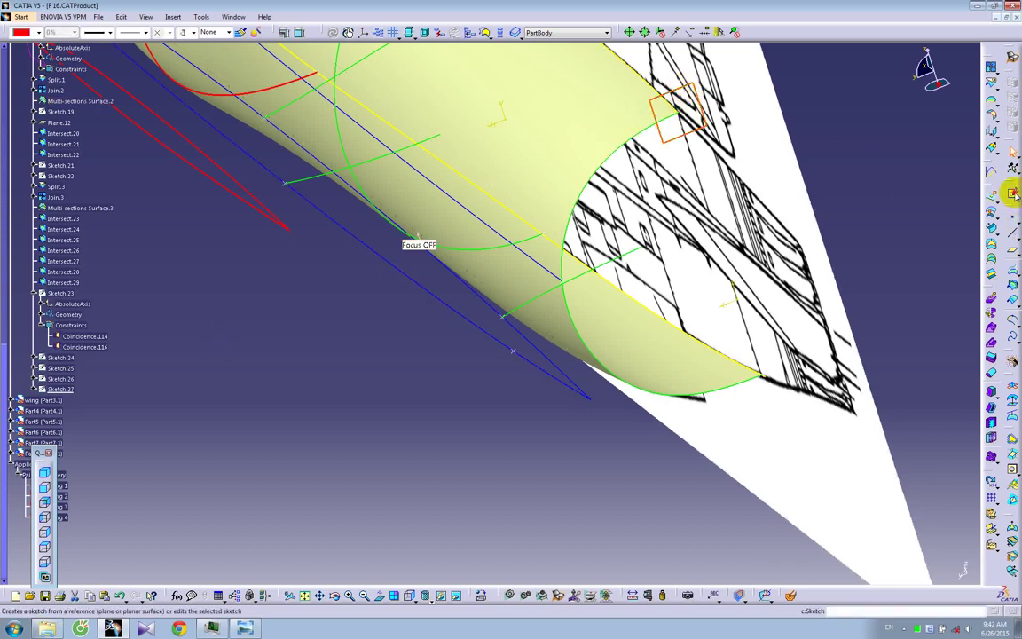
pyautogui.click(549, 318)
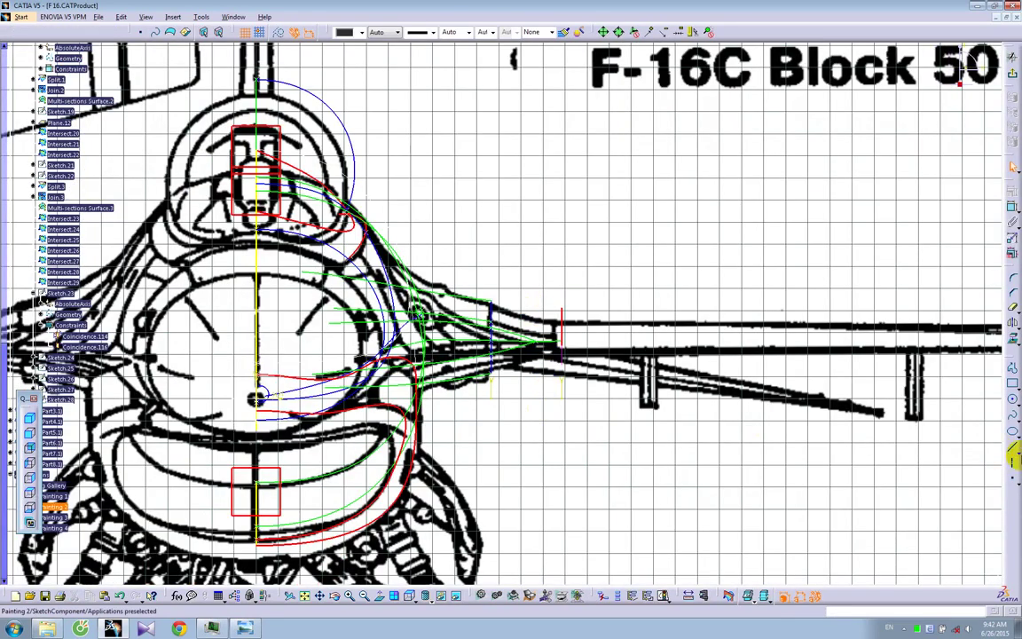
pyautogui.click(1012, 417)
pyautogui.click(492, 375)
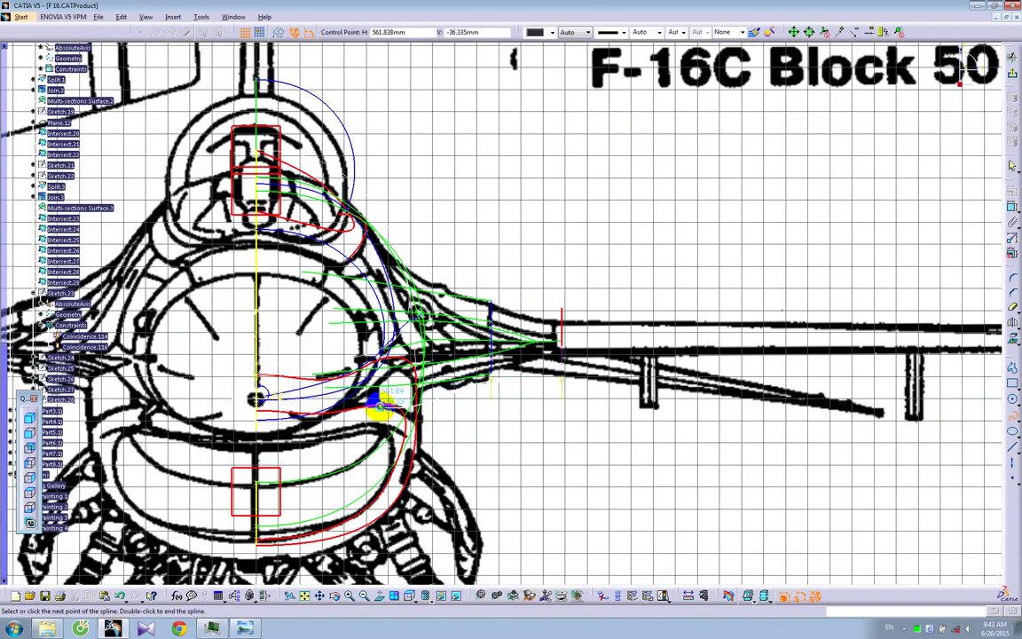
pyautogui.press('Escape')
pyautogui.click(470, 388)
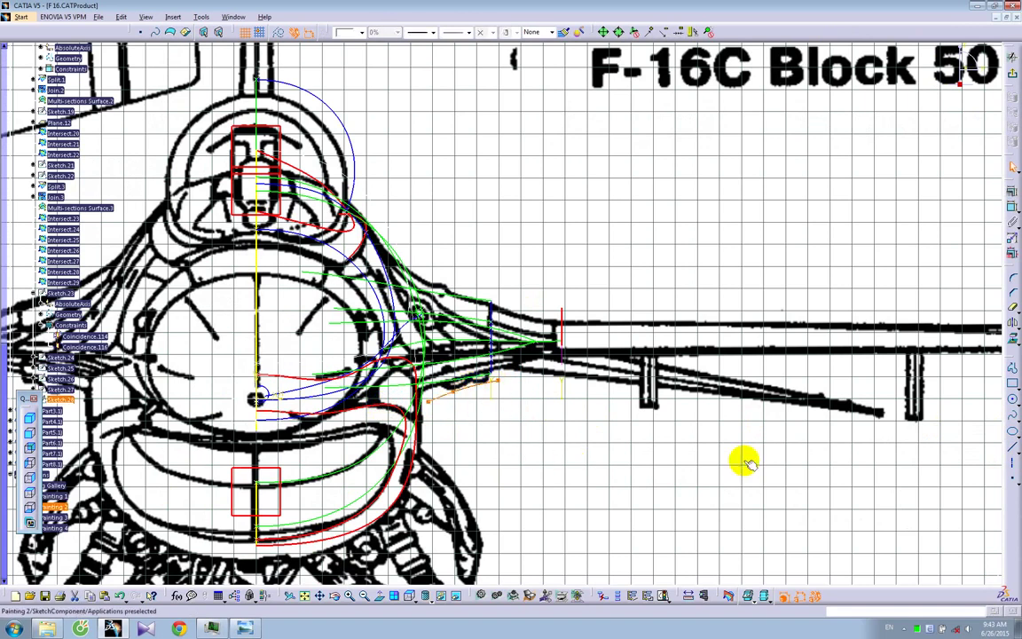
# Sketch an open spline from just below the wing root inward to the lower fuselage
pyautogui.click(1011, 417)
pyautogui.click(505, 394)
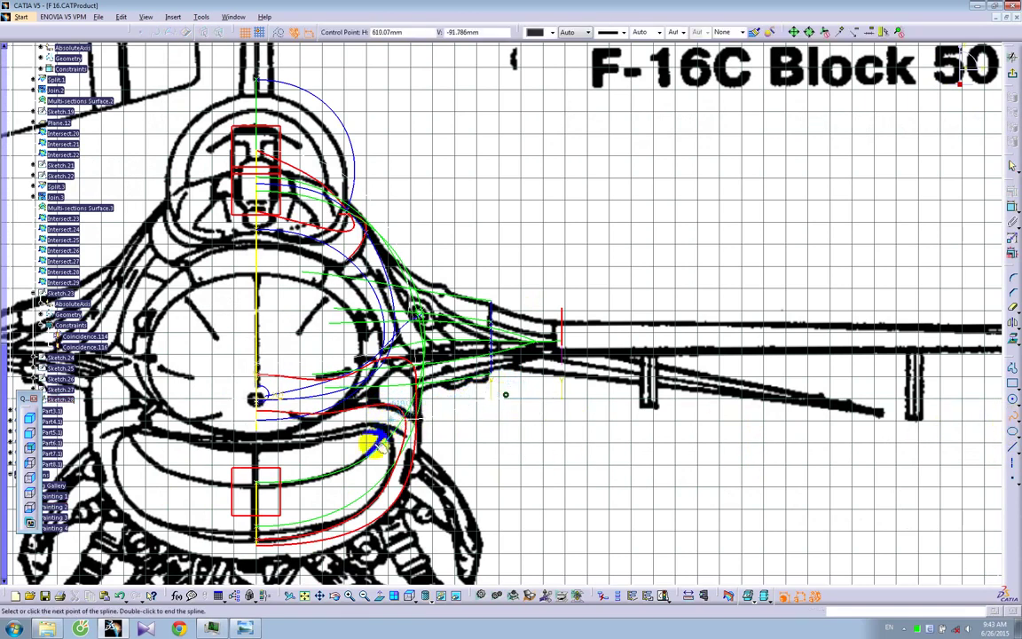
pyautogui.moveTo(355, 445)
pyautogui.mouseDown(button='middle')
pyautogui.moveTo(392, 407)
pyautogui.moveTo(357, 388)
pyautogui.moveTo(422, 376)
pyautogui.mouseUp(button='middle')
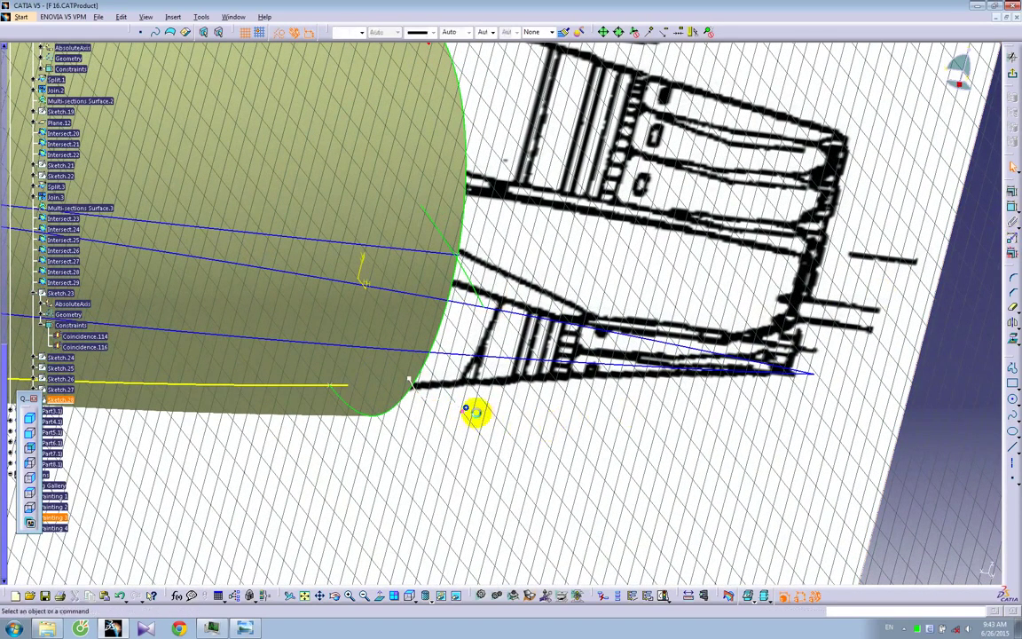
pyautogui.click(538, 410)
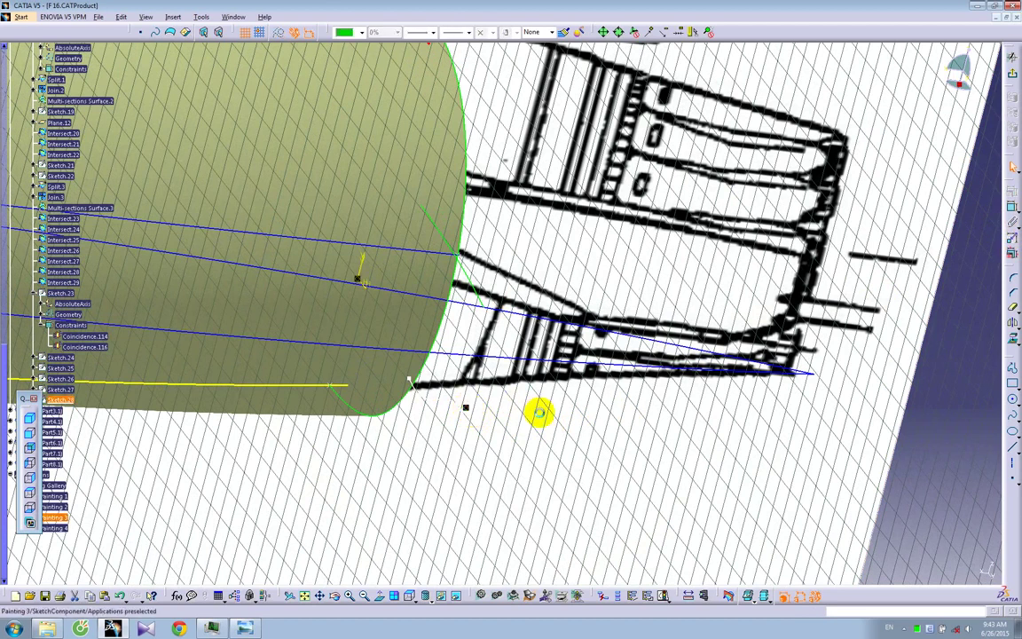
pyautogui.click(543, 415)
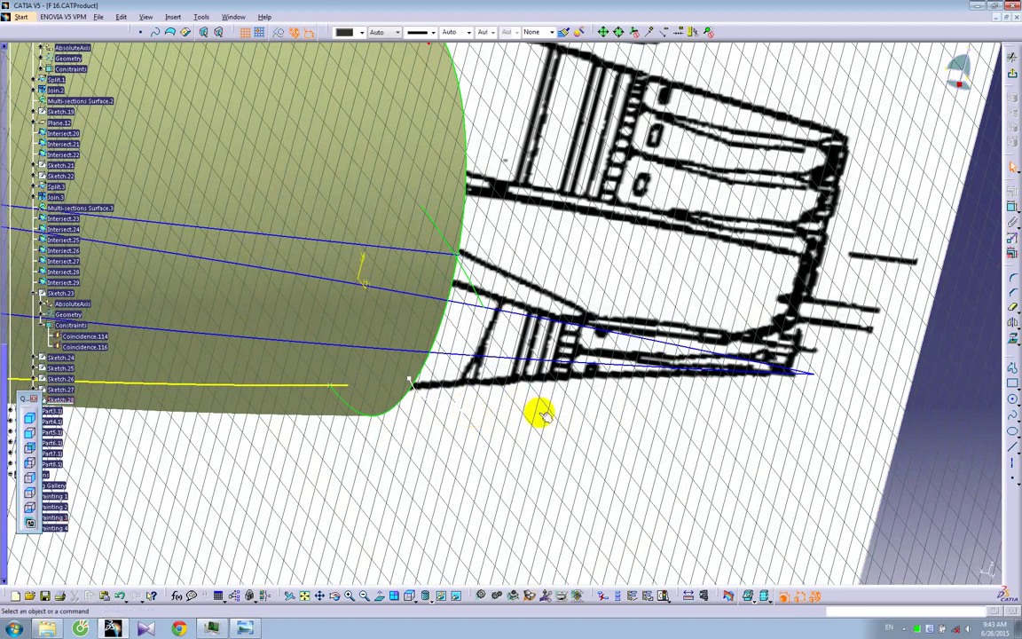
# Constrain the new spline's outer end point to be coincident with the lower wing-root curve Intersect.28
pyautogui.click(462, 411)
pyautogui.click(1011, 208)
pyautogui.click(474, 357)
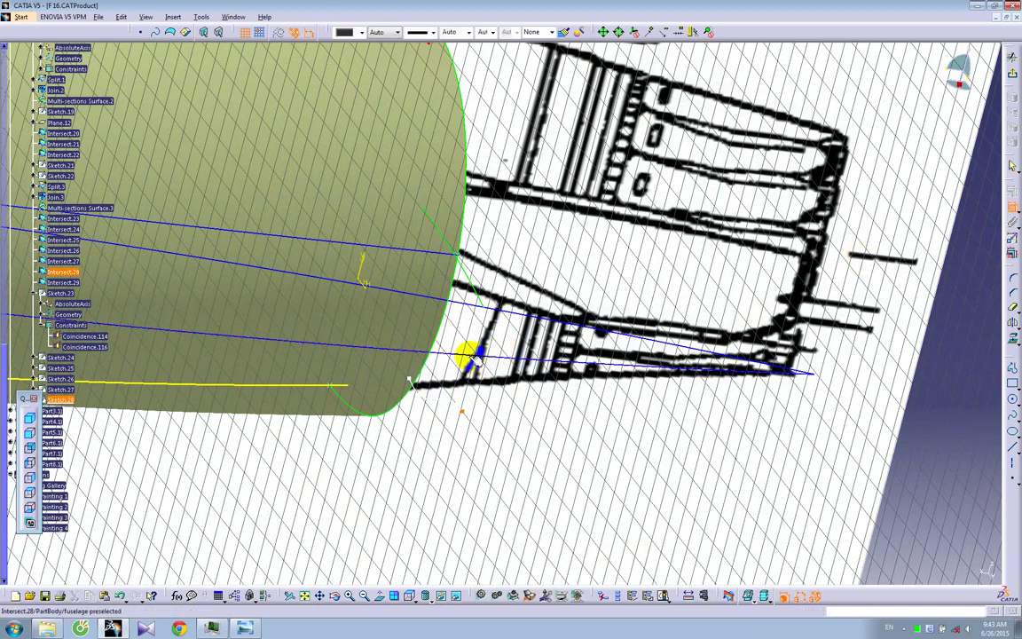
pyautogui.rightClick(479, 383)
pyautogui.click(506, 512)
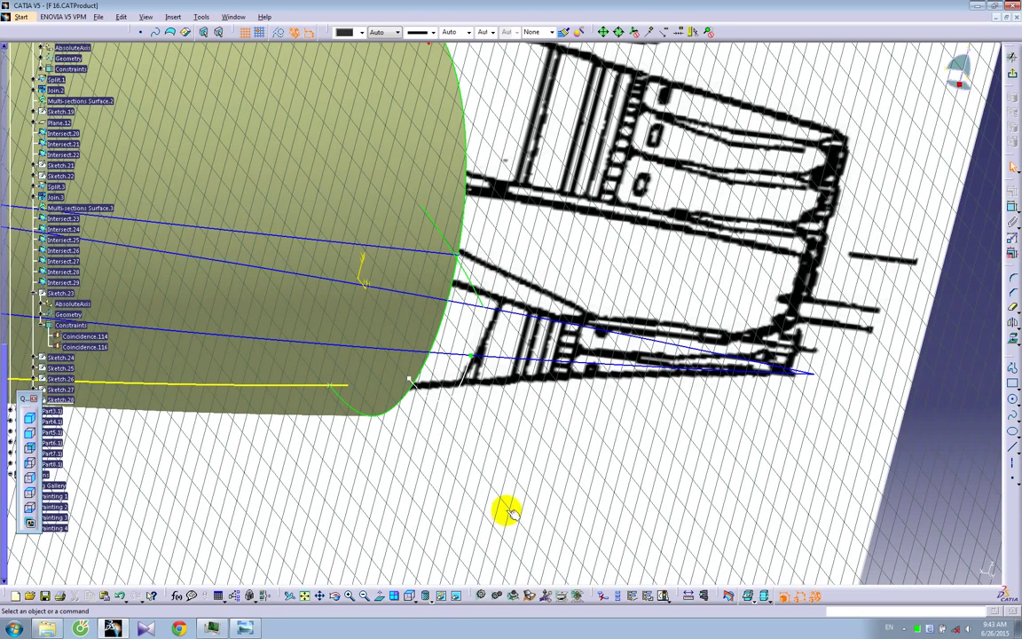
# Move the Sketch.28 spline's control points up so the curve runs nearly flat from the wing root into the fuselage
pyautogui.click(382, 596)
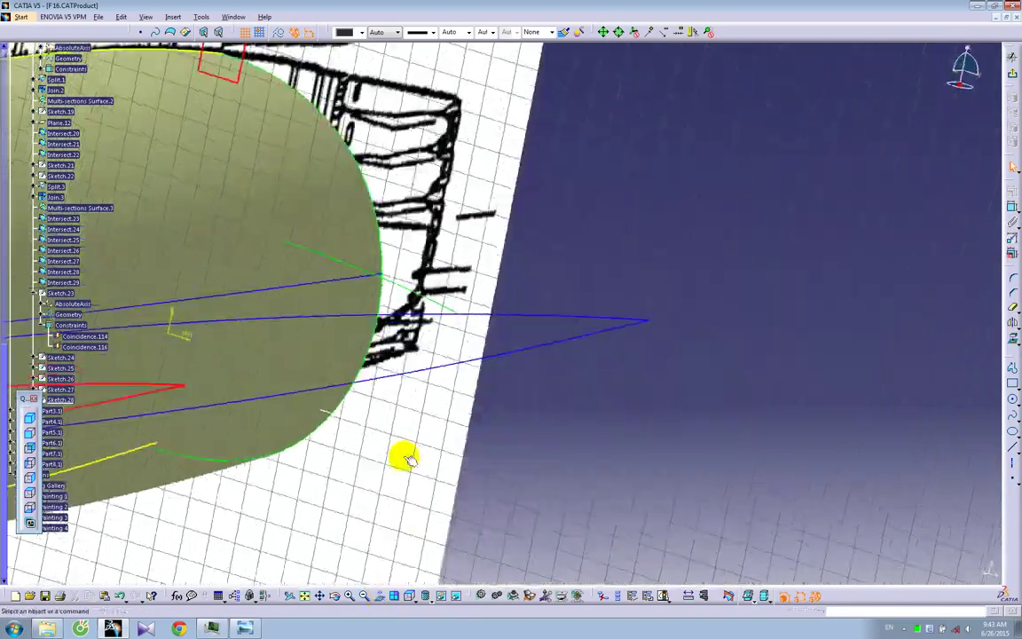
pyautogui.moveTo(449, 458)
pyautogui.mouseDown(button='middle')
pyautogui.moveTo(497, 408)
pyautogui.moveTo(486, 434)
pyautogui.mouseUp(button='middle')
pyautogui.moveTo(471, 421); pyautogui.dragTo(446, 356)
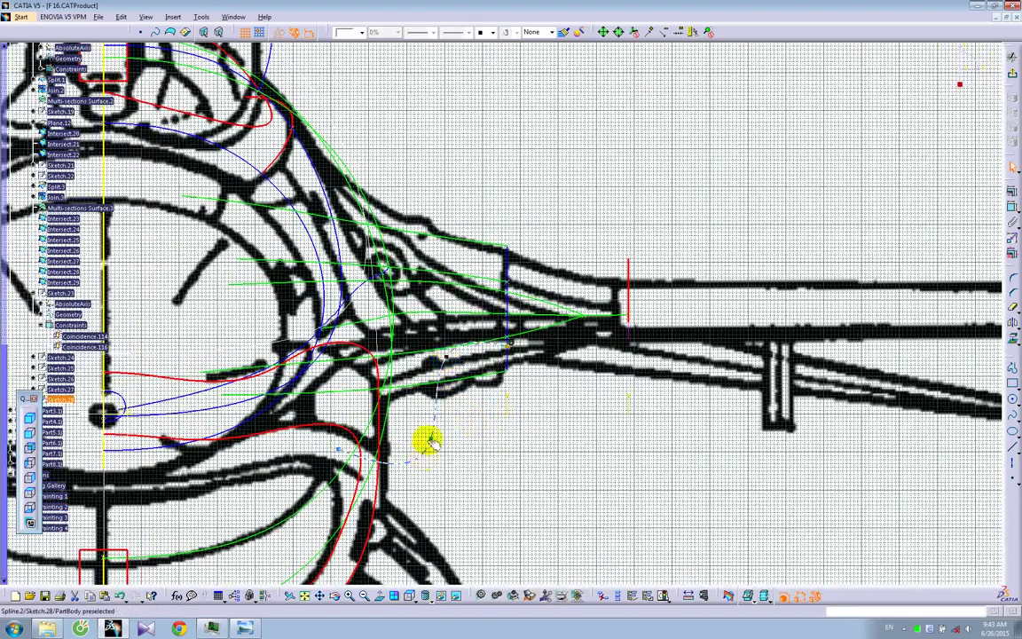
pyautogui.moveTo(432, 439)
pyautogui.mouseDown()
pyautogui.moveTo(391, 377)
pyautogui.moveTo(393, 359)
pyautogui.mouseUp()
pyautogui.click(338, 450)
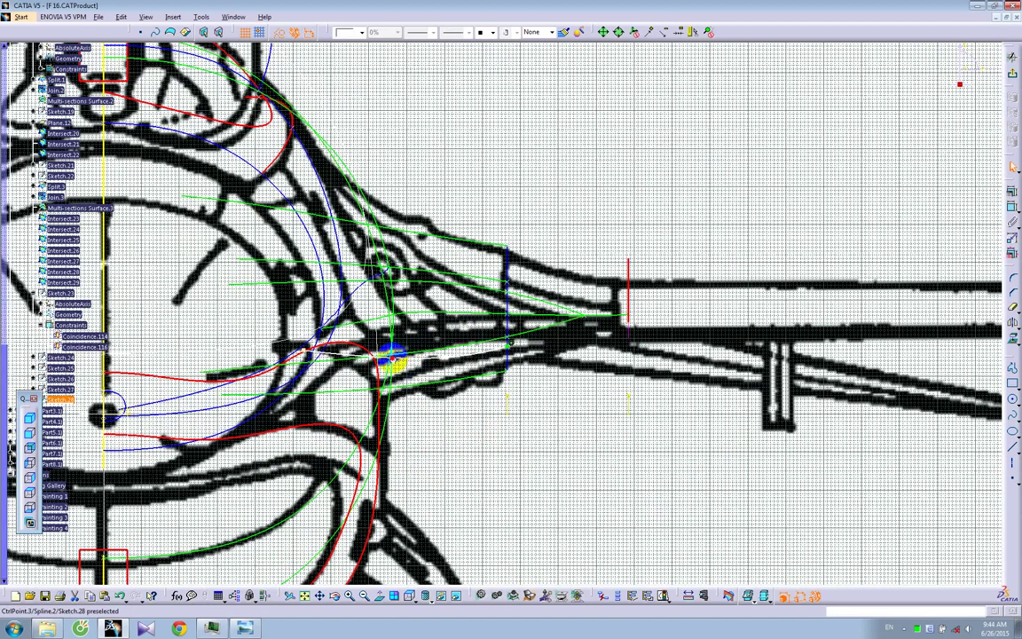
pyautogui.moveTo(391, 358)
pyautogui.mouseDown()
pyautogui.moveTo(392, 348)
pyautogui.moveTo(425, 356)
pyautogui.moveTo(383, 359)
pyautogui.mouseUp()
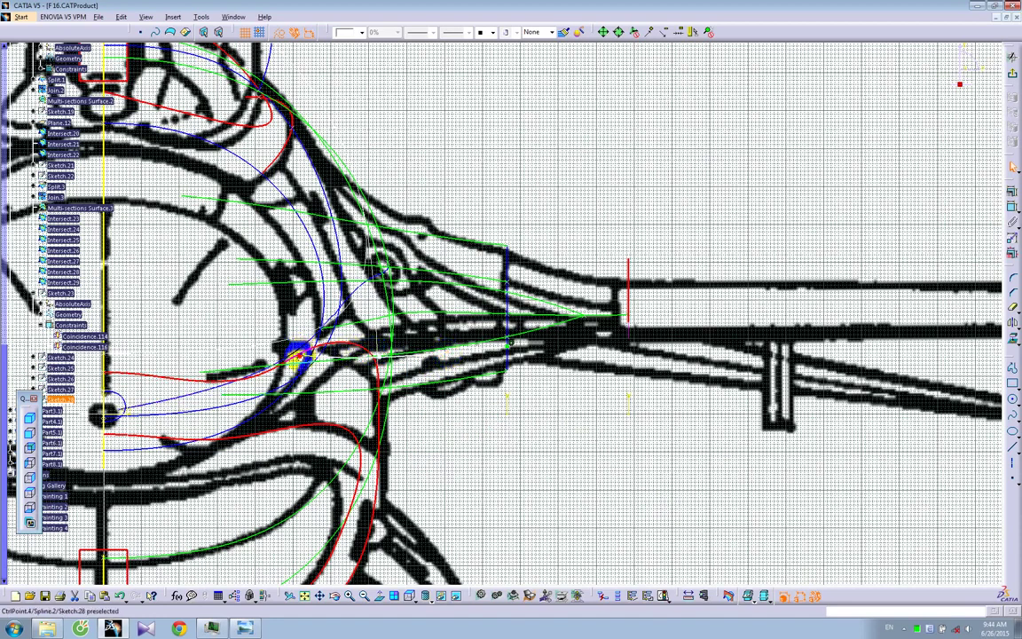
# Exit the sketch and copy the green graphic format of the neighbouring spline onto Sketch.28
pyautogui.click(1012, 75)
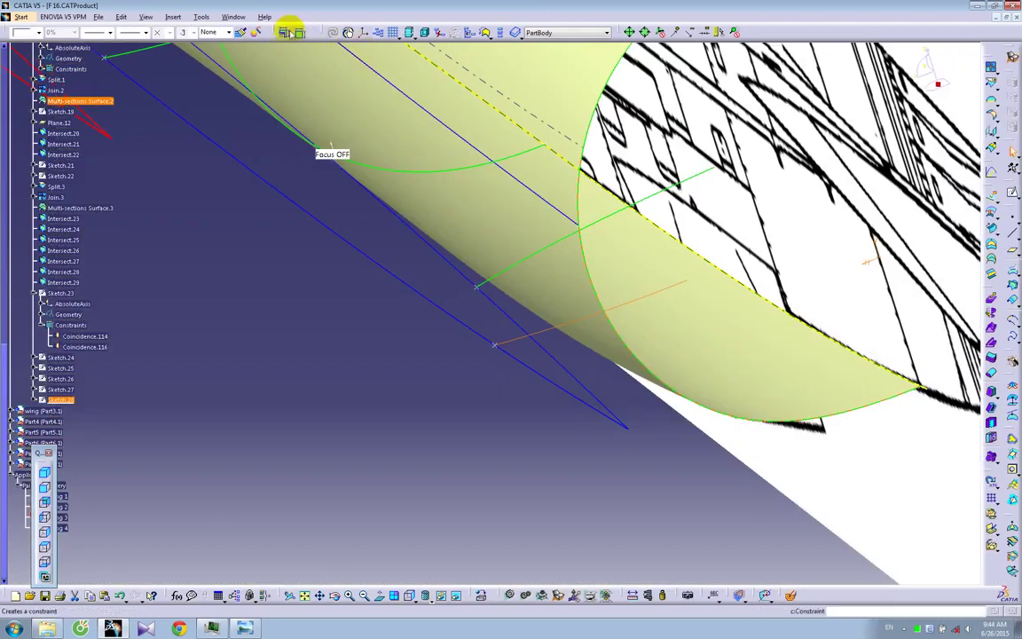
pyautogui.click(243, 32)
pyautogui.click(502, 275)
# Start a multi-sections surface through the upper wing-root splines, using Sketch.27, Sketch.25 and Sketch.23 as sections
pyautogui.moveTo(380, 327); pyautogui.dragTo(450, 331, button='middle')
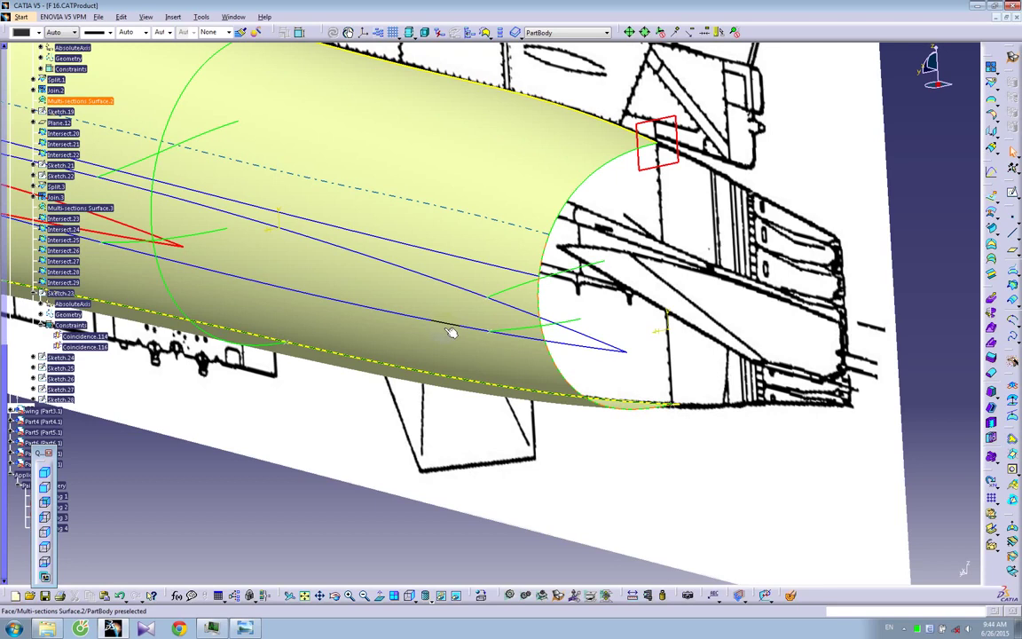
pyautogui.moveTo(448, 213); pyautogui.dragTo(410, 346, button='middle')
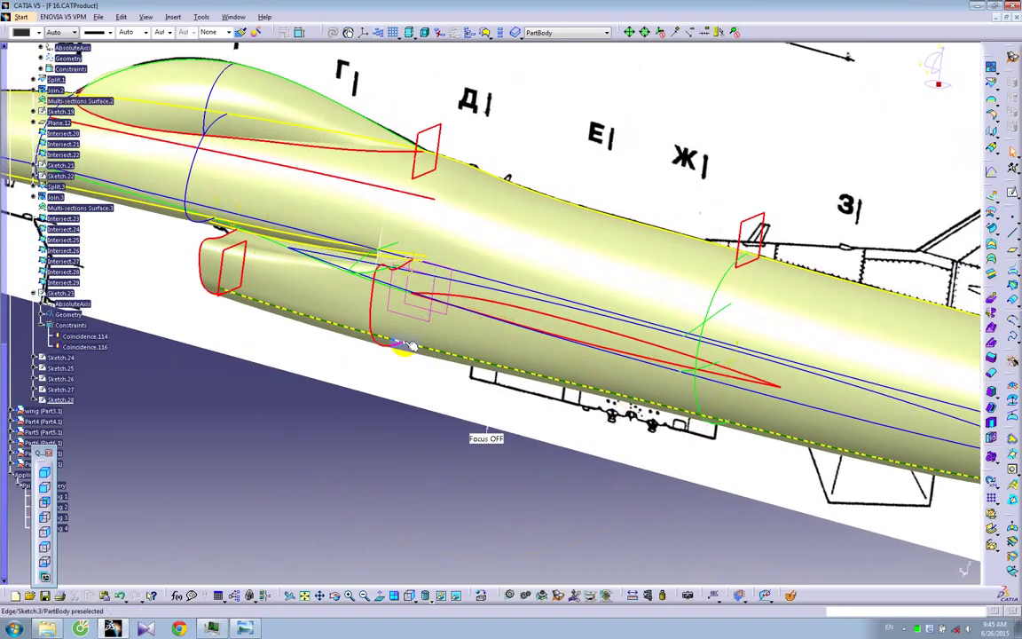
pyautogui.click(993, 257)
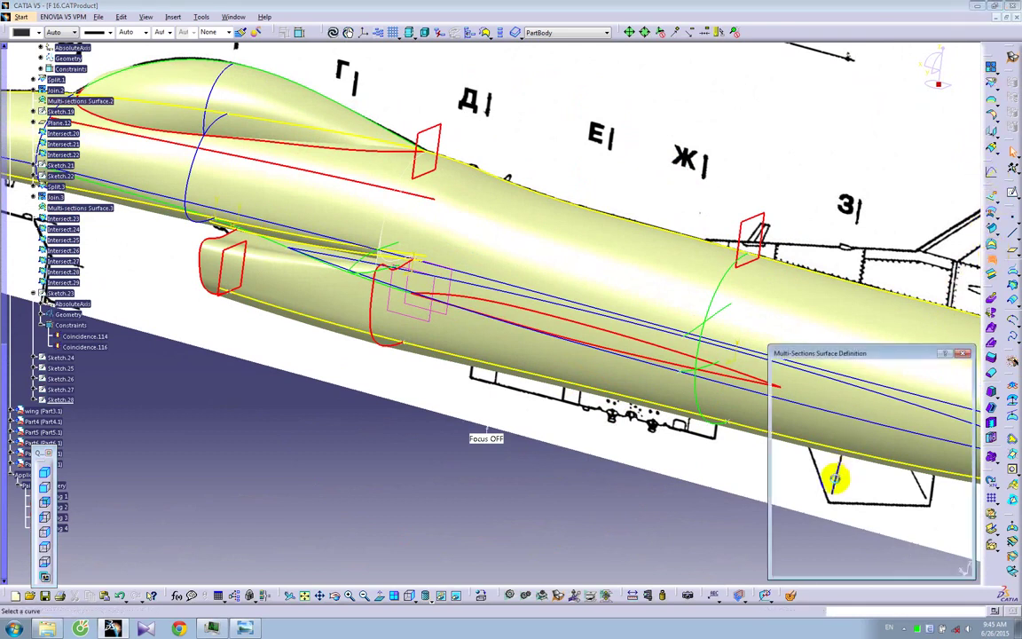
pyautogui.moveTo(708, 476); pyautogui.dragTo(462, 346, button='middle')
pyautogui.moveTo(550, 354); pyautogui.dragTo(519, 429, button='middle')
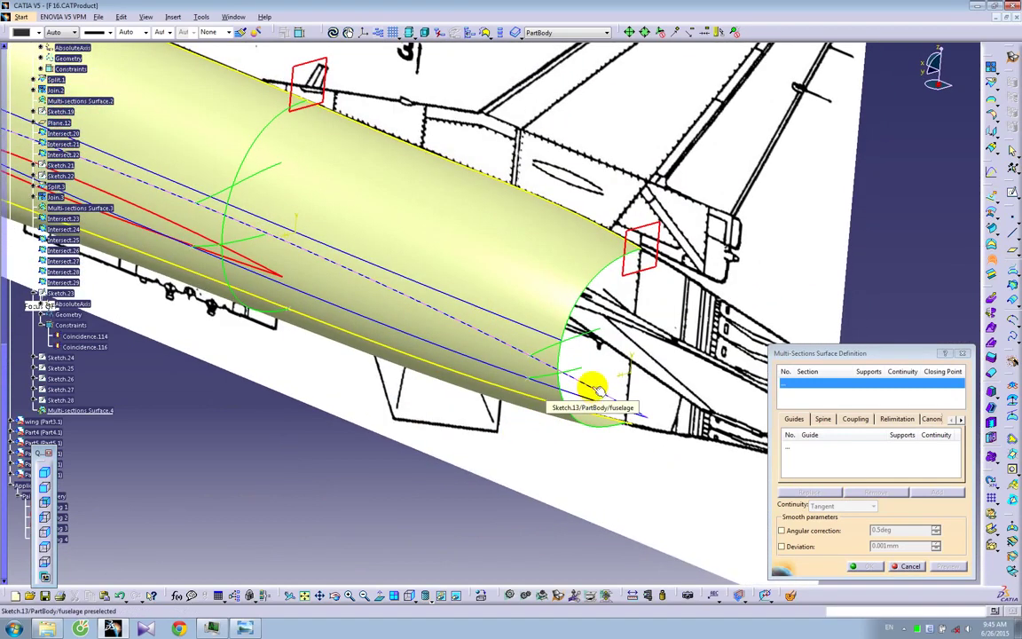
pyautogui.click(582, 337)
pyautogui.moveTo(296, 363); pyautogui.dragTo(598, 508, button='middle')
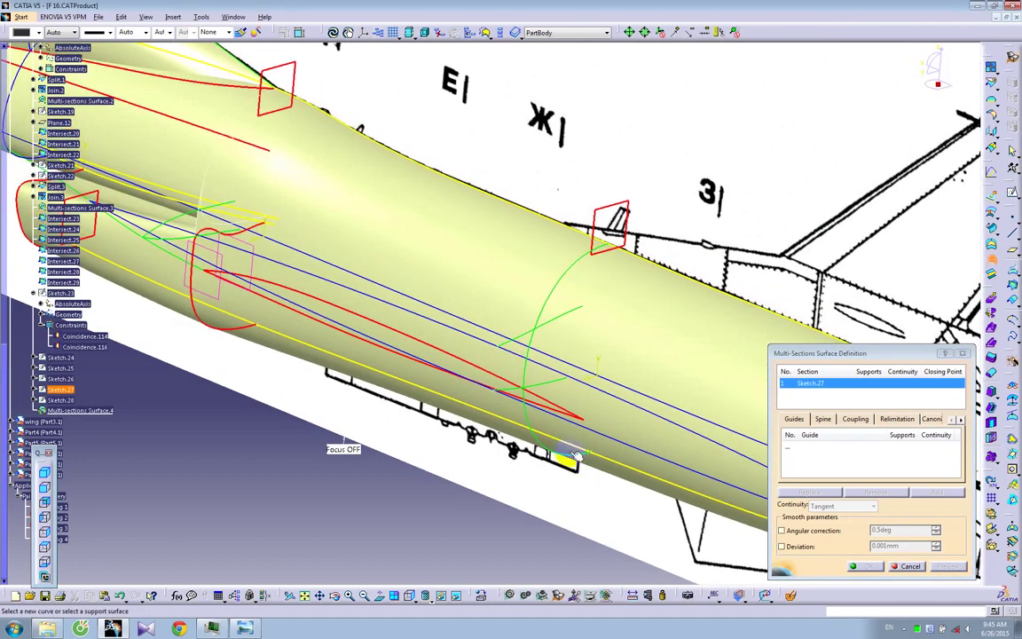
pyautogui.click(525, 340)
pyautogui.moveTo(482, 424); pyautogui.dragTo(714, 502, button='middle')
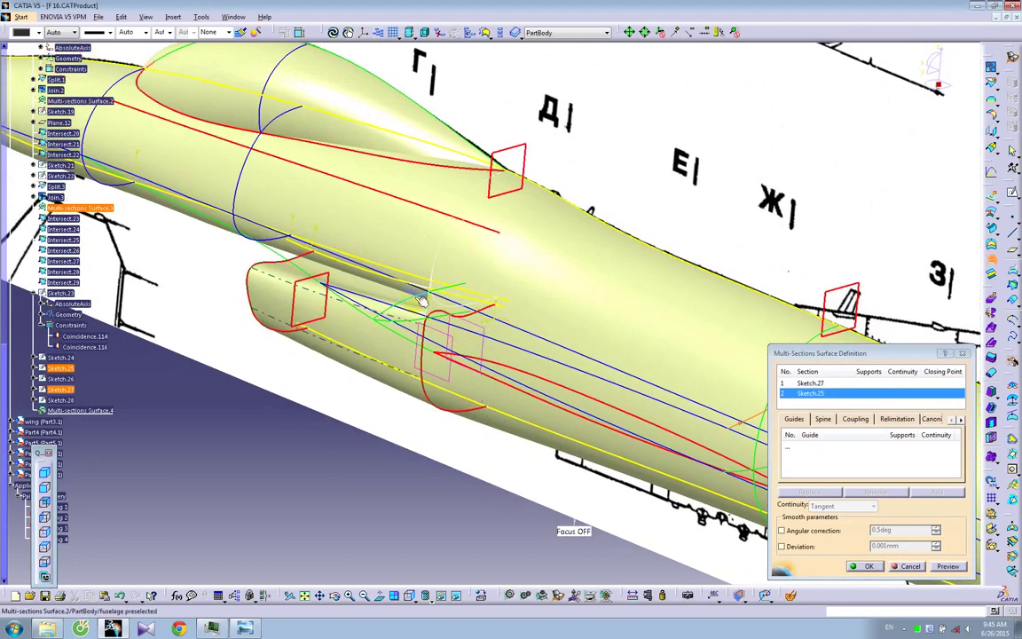
pyautogui.click(568, 419)
pyautogui.click(468, 423)
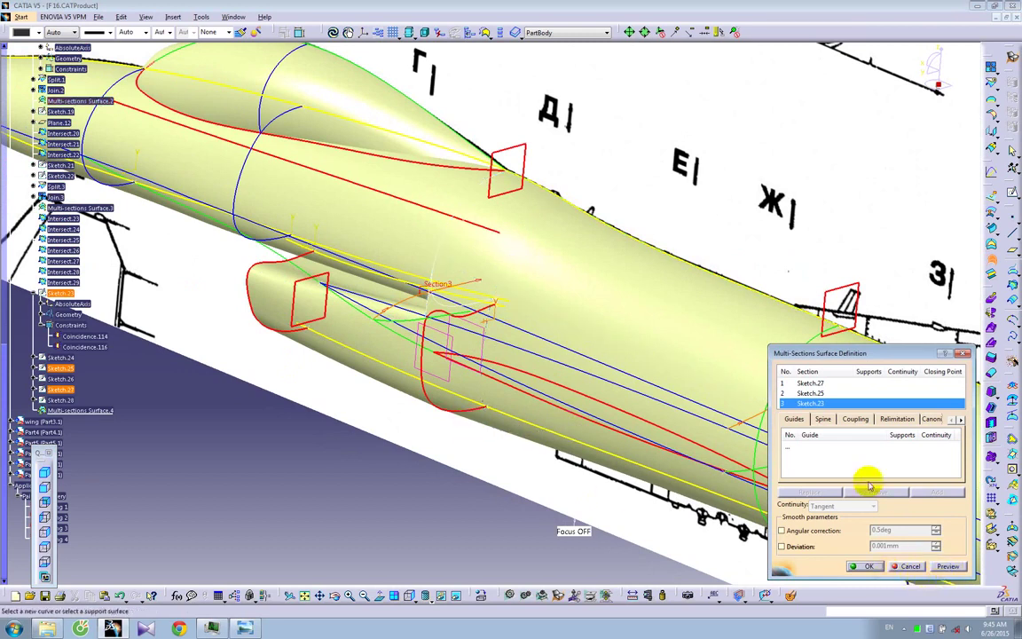
# Try to build the multi-sections surface with Sketch.13 as its guide curve, previewing it first
pyautogui.click(845, 456)
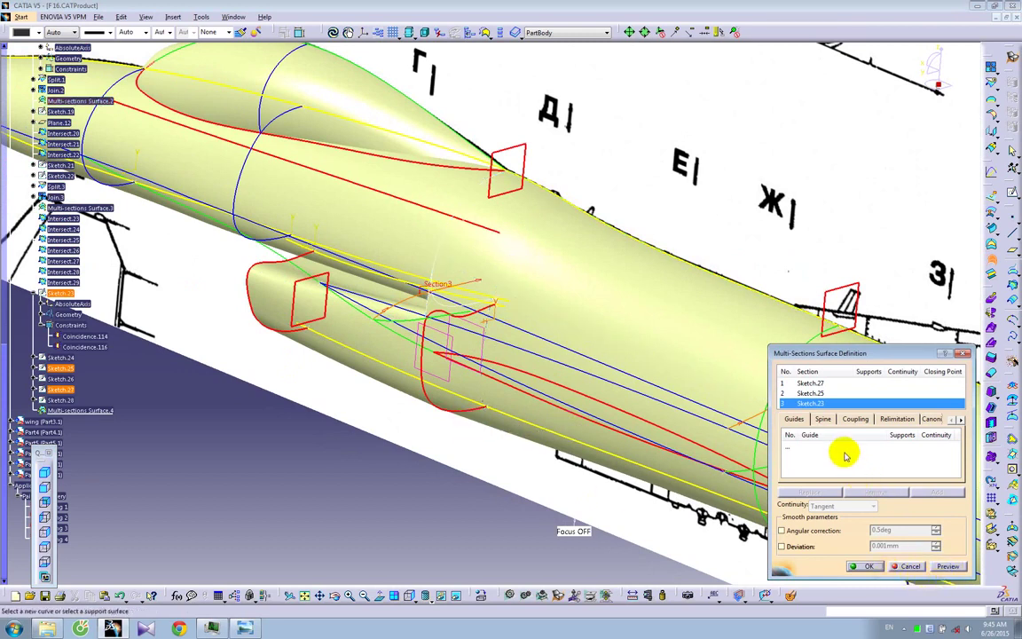
pyautogui.click(371, 301)
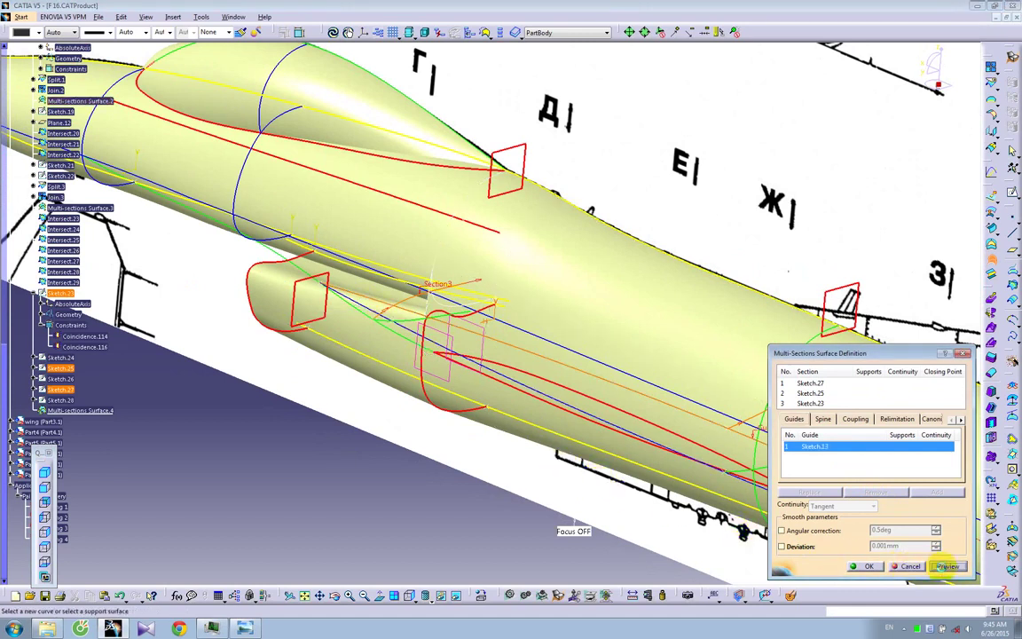
pyautogui.click(947, 565)
pyautogui.moveTo(497, 472)
pyautogui.mouseDown(button='middle')
pyautogui.moveTo(421, 297)
pyautogui.moveTo(390, 344)
pyautogui.moveTo(276, 274)
pyautogui.moveTo(335, 290)
pyautogui.moveTo(307, 234)
pyautogui.moveTo(324, 236)
pyautogui.moveTo(310, 244)
pyautogui.moveTo(315, 237)
pyautogui.moveTo(326, 255)
pyautogui.moveTo(299, 194)
pyautogui.moveTo(488, 406)
pyautogui.moveTo(495, 459)
pyautogui.moveTo(291, 347)
pyautogui.moveTo(327, 374)
pyautogui.moveTo(311, 378)
pyautogui.moveTo(312, 196)
pyautogui.moveTo(312, 258)
pyautogui.moveTo(296, 243)
pyautogui.moveTo(292, 212)
pyautogui.moveTo(313, 208)
pyautogui.moveTo(247, 234)
pyautogui.moveTo(337, 372)
pyautogui.mouseUp(button='middle')
pyautogui.click(949, 566)
pyautogui.click(867, 561)
pyautogui.moveTo(258, 315)
pyautogui.mouseDown(button='middle')
pyautogui.moveTo(342, 418)
pyautogui.moveTo(312, 365)
pyautogui.moveTo(304, 371)
pyautogui.moveTo(329, 398)
pyautogui.moveTo(230, 358)
pyautogui.moveTo(296, 401)
pyautogui.moveTo(198, 393)
pyautogui.moveTo(258, 327)
pyautogui.moveTo(274, 372)
pyautogui.moveTo(244, 392)
pyautogui.moveTo(603, 278)
pyautogui.moveTo(372, 335)
pyautogui.moveTo(466, 360)
pyautogui.moveTo(205, 331)
pyautogui.moveTo(418, 372)
pyautogui.moveTo(429, 359)
pyautogui.mouseUp(button='middle')
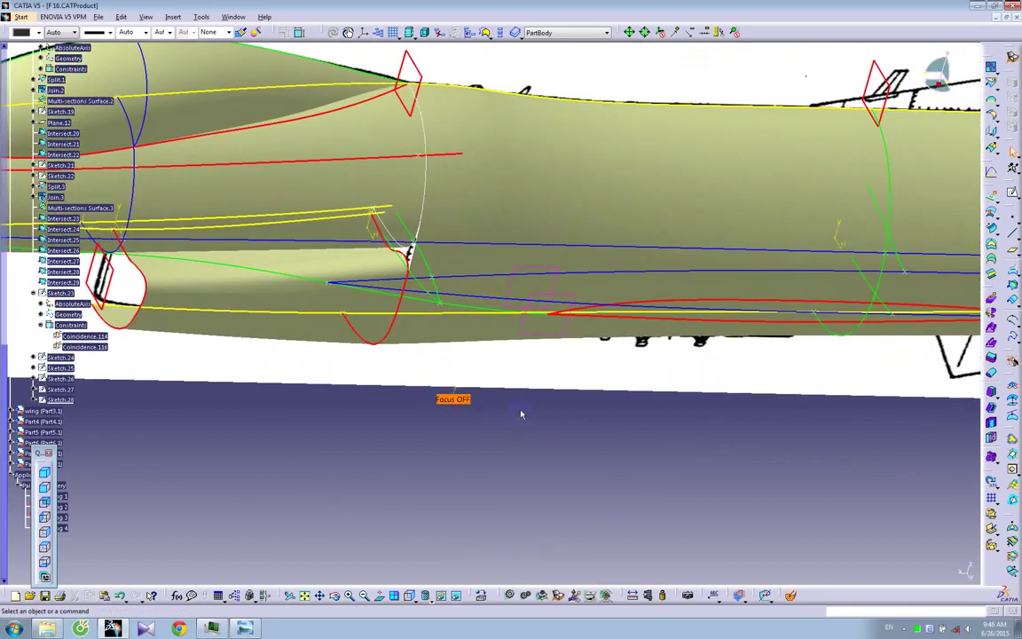
pyautogui.moveTo(519, 422); pyautogui.dragTo(466, 424, button='middle')
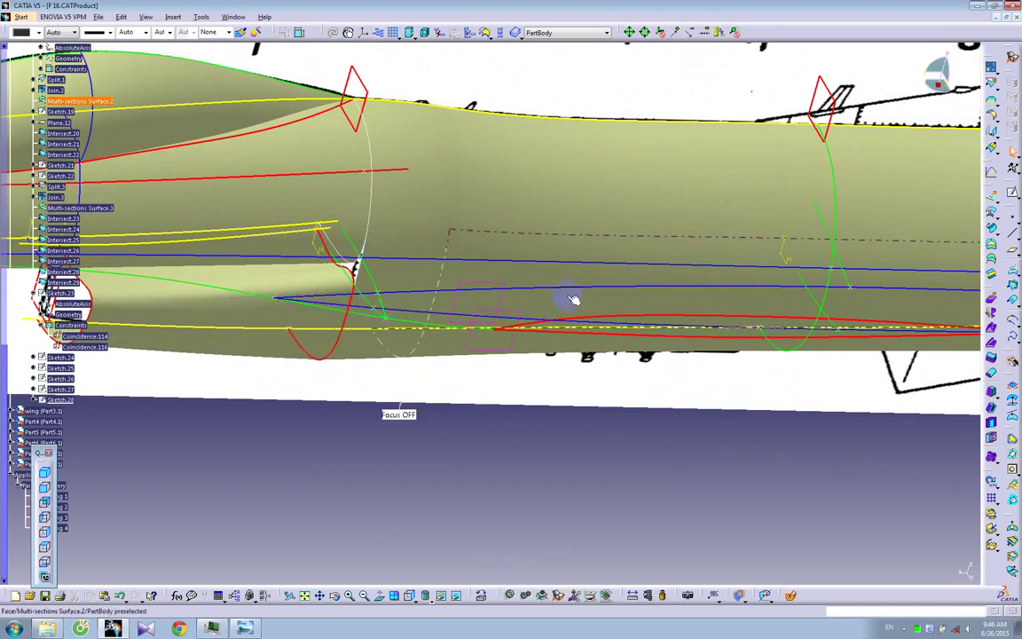
pyautogui.moveTo(390, 440); pyautogui.dragTo(441, 402, button='middle')
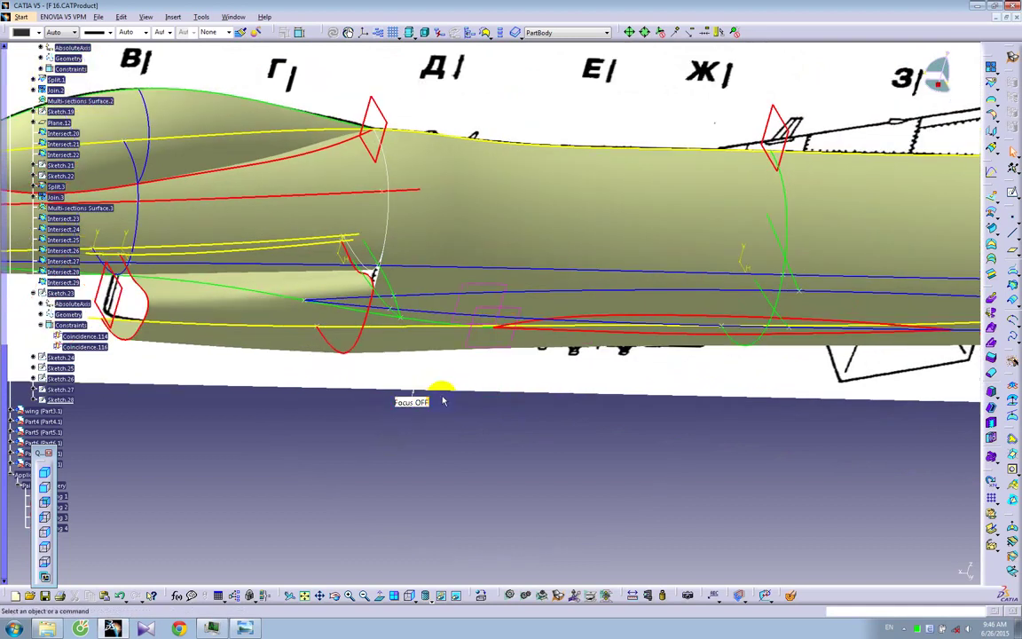
pyautogui.moveTo(717, 314); pyautogui.dragTo(452, 403, button='middle')
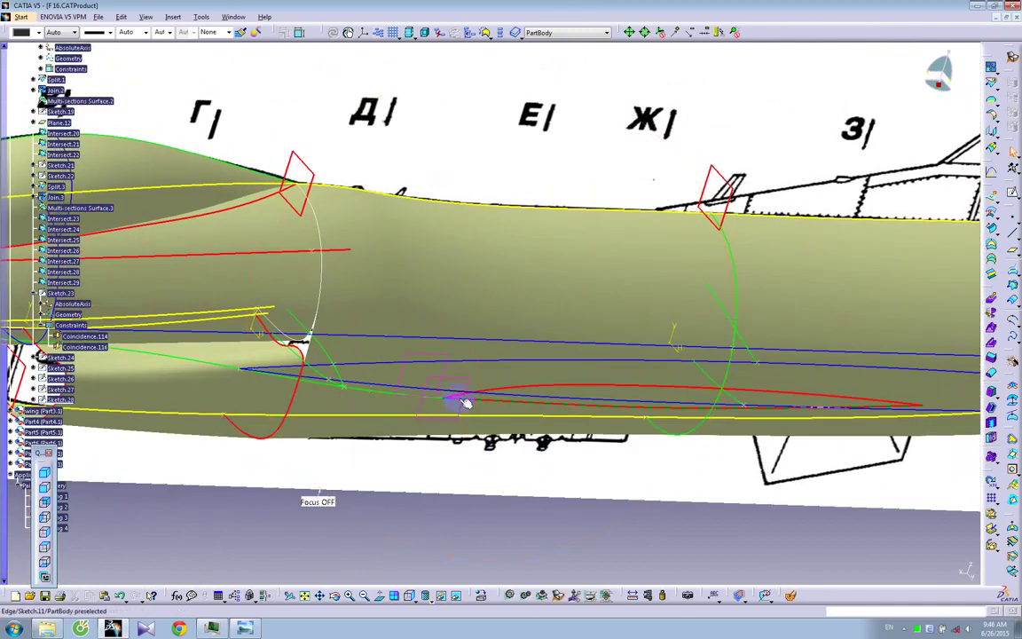
pyautogui.click(308, 168)
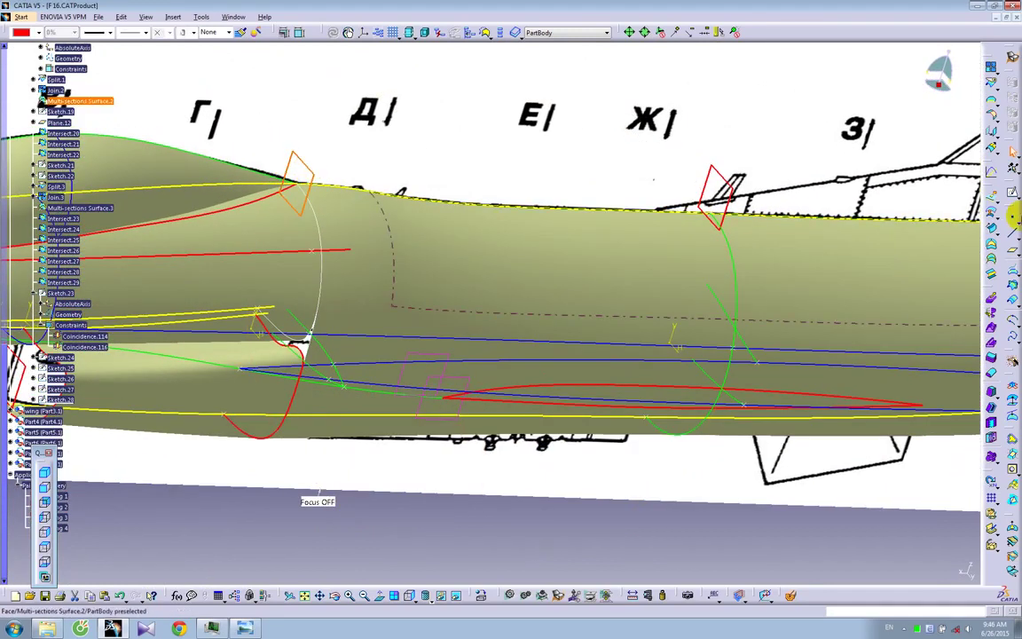
pyautogui.click(1012, 194)
pyautogui.click(448, 403)
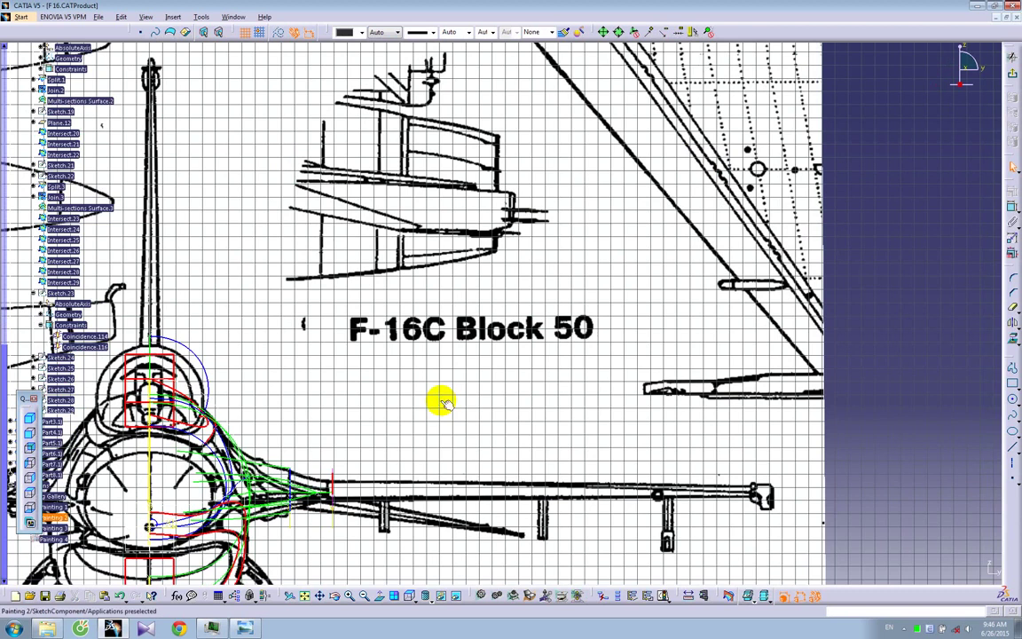
pyautogui.click(1012, 57)
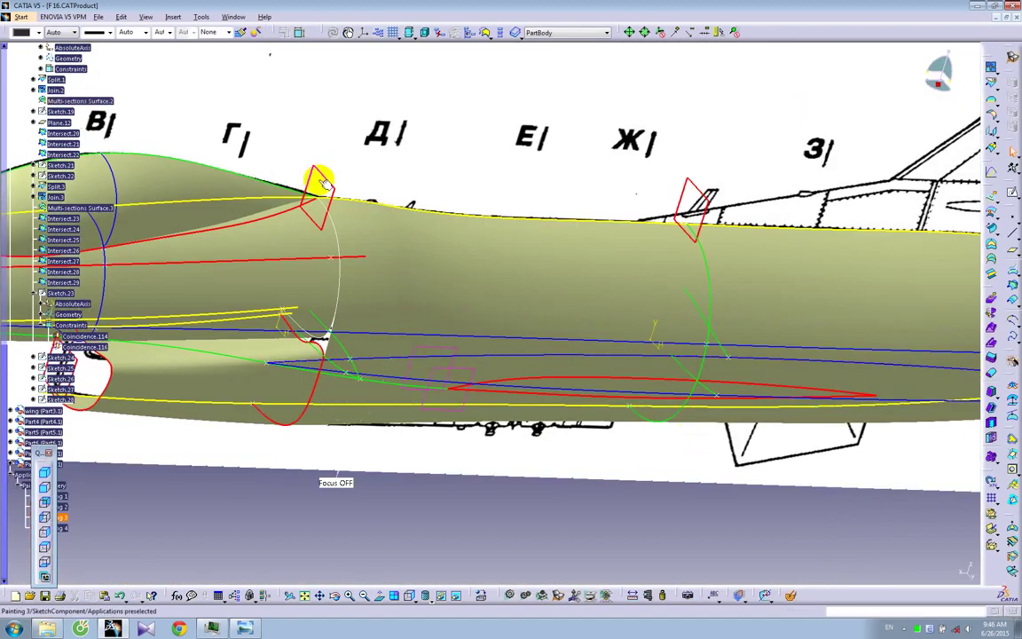
# Create a plane parallel to Plane.4 through the front vertex of the red wing-root profile (3D Curve.4)
pyautogui.click(326, 180)
pyautogui.click(1010, 216)
pyautogui.click(454, 391)
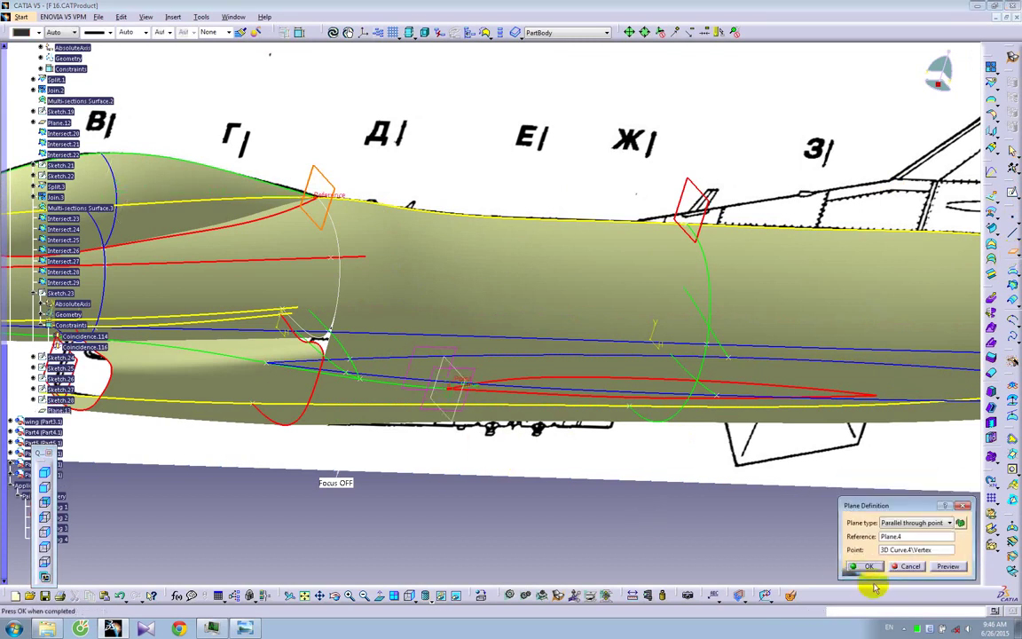
pyautogui.click(871, 568)
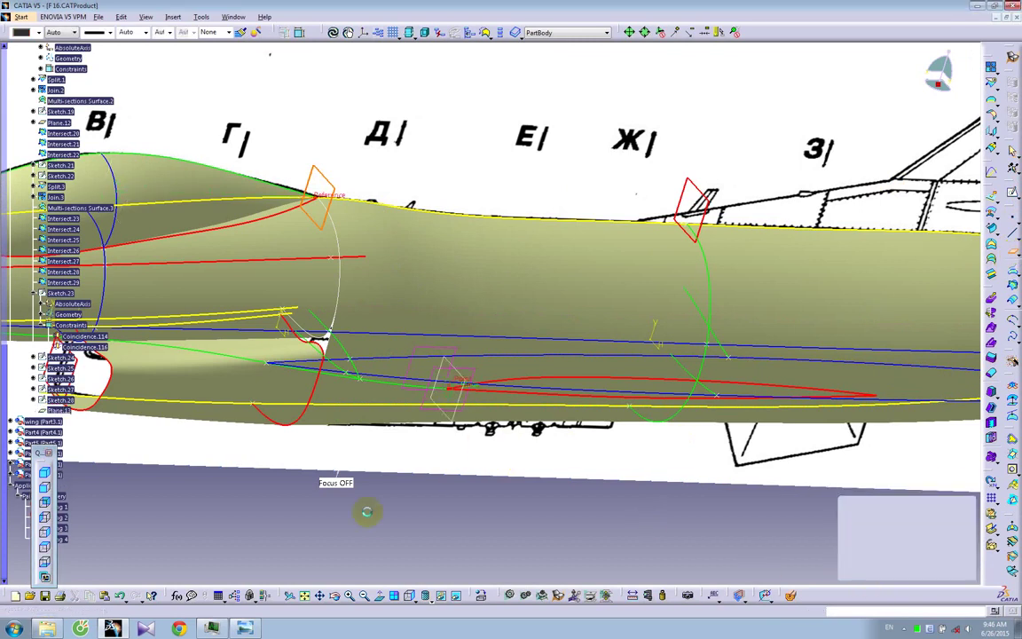
# Hide Plane.10 and Plane.11 near the wing root's leading edge
pyautogui.rightClick(430, 415)
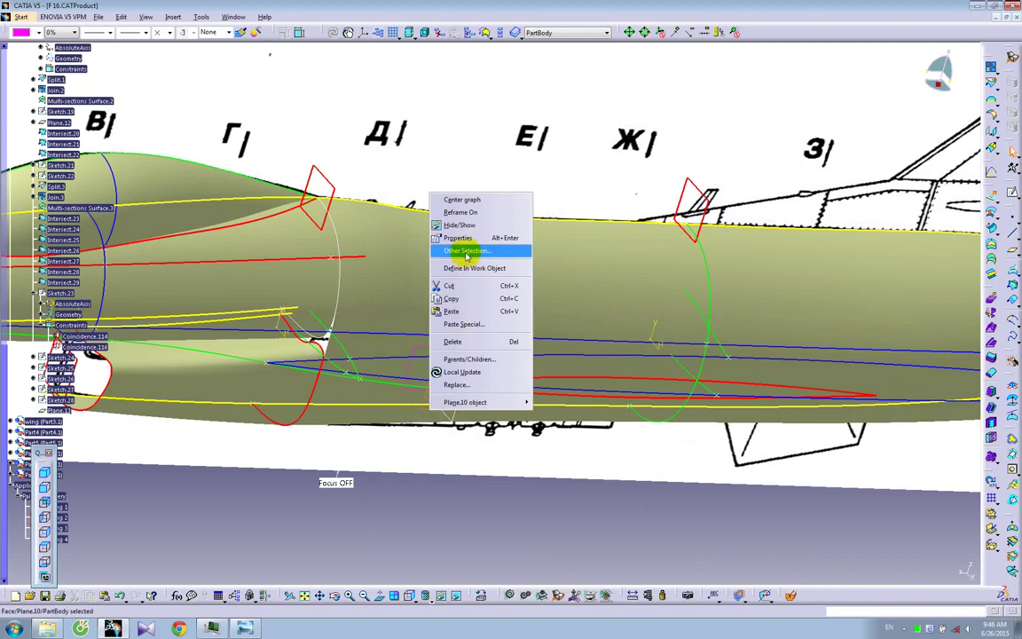
pyautogui.click(459, 226)
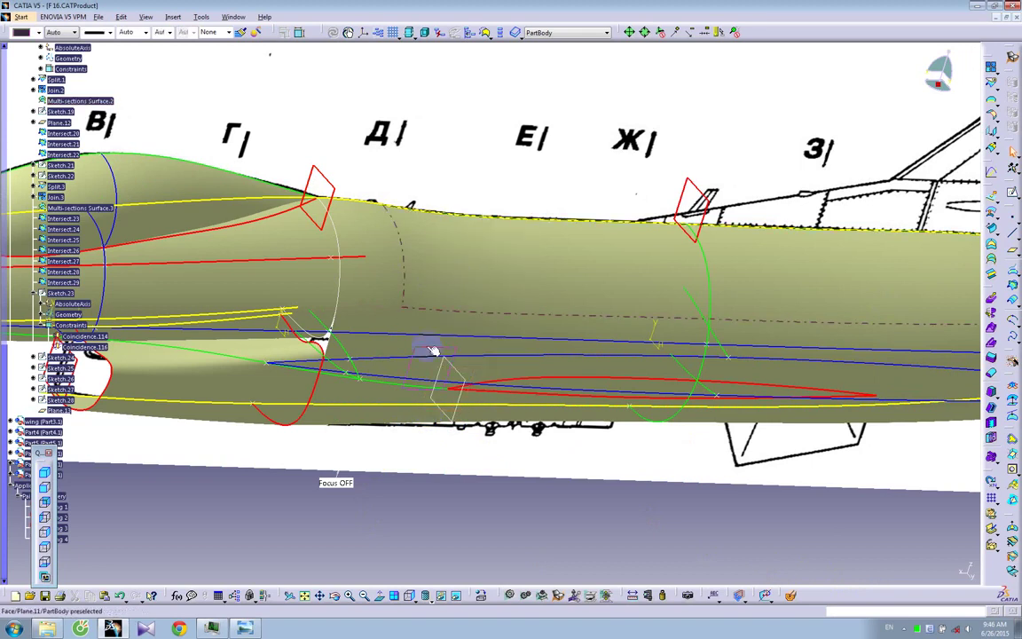
pyautogui.rightClick(428, 346)
pyautogui.click(446, 378)
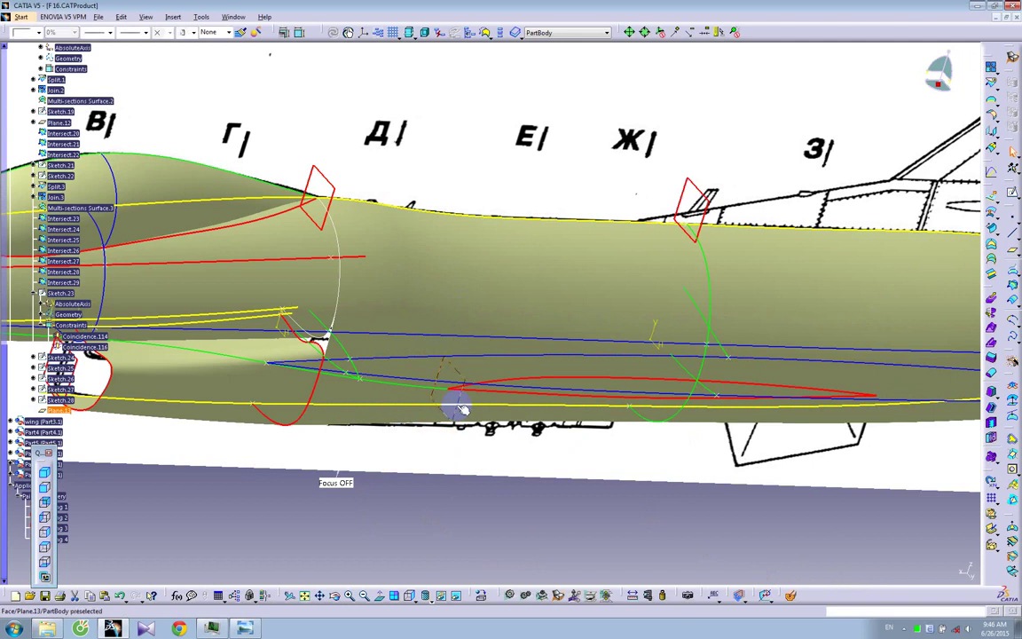
pyautogui.click(473, 388)
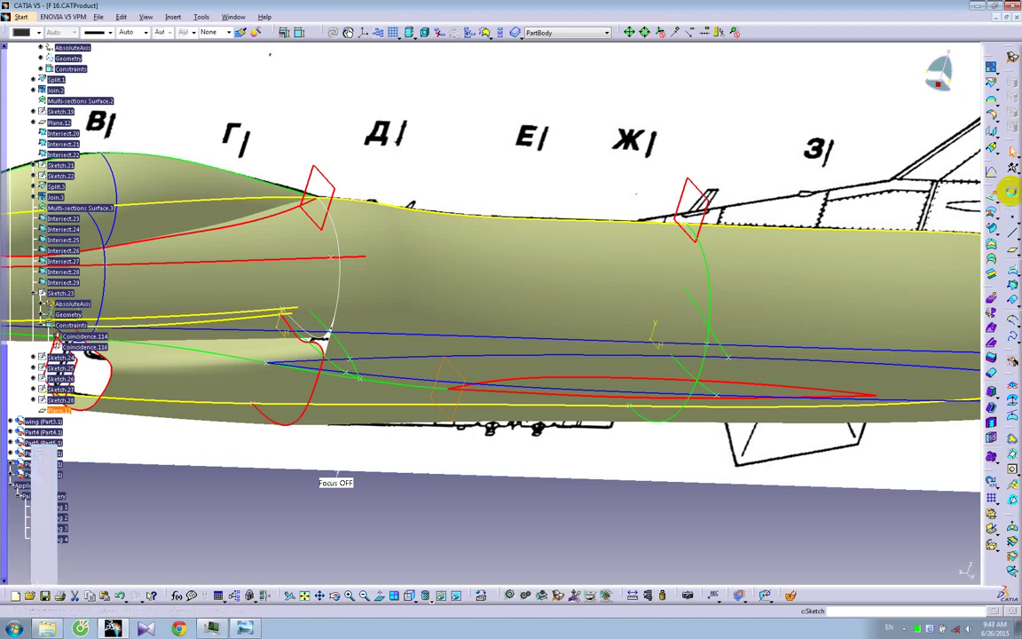
pyautogui.click(1012, 192)
pyautogui.click(704, 260)
pyautogui.moveTo(544, 378); pyautogui.dragTo(713, 246, button='middle')
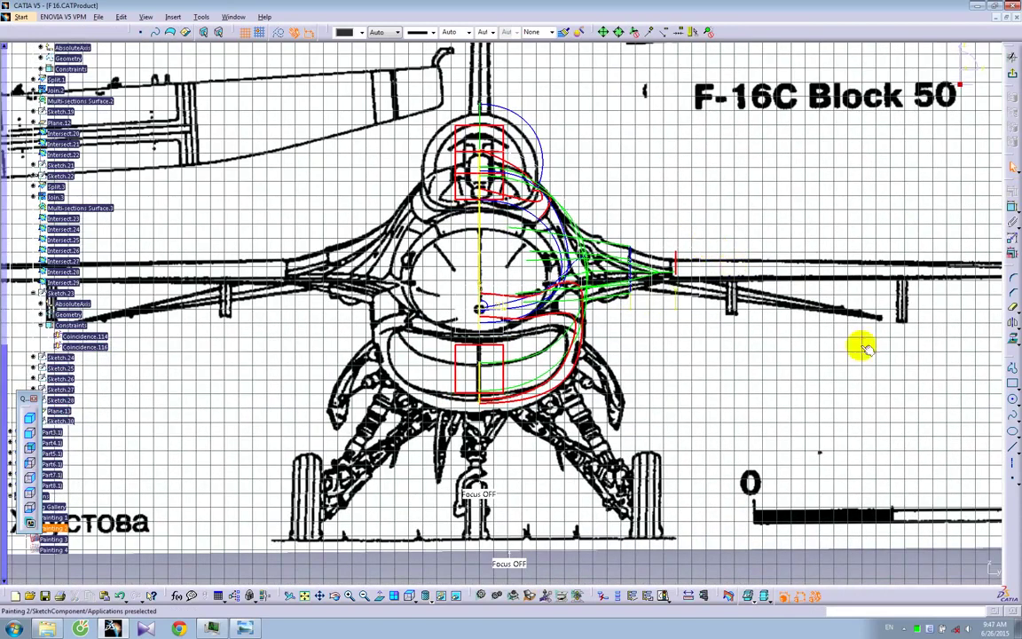
pyautogui.click(1011, 77)
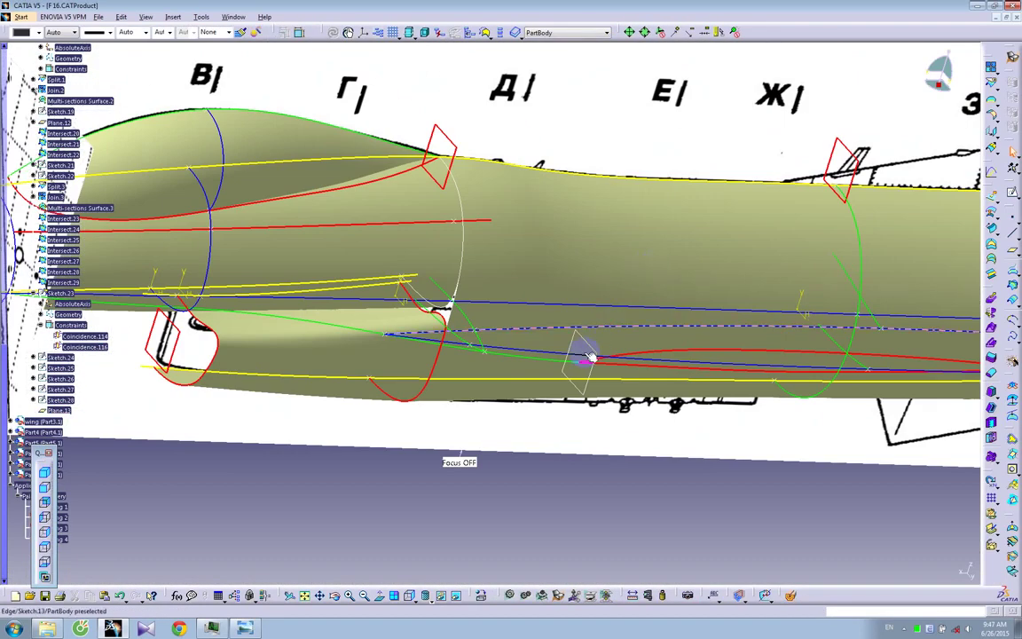
# Intersect Plane.13 with the upper blue curve (Sketch.13) and with the lower blue curve to get two points
pyautogui.click(1011, 290)
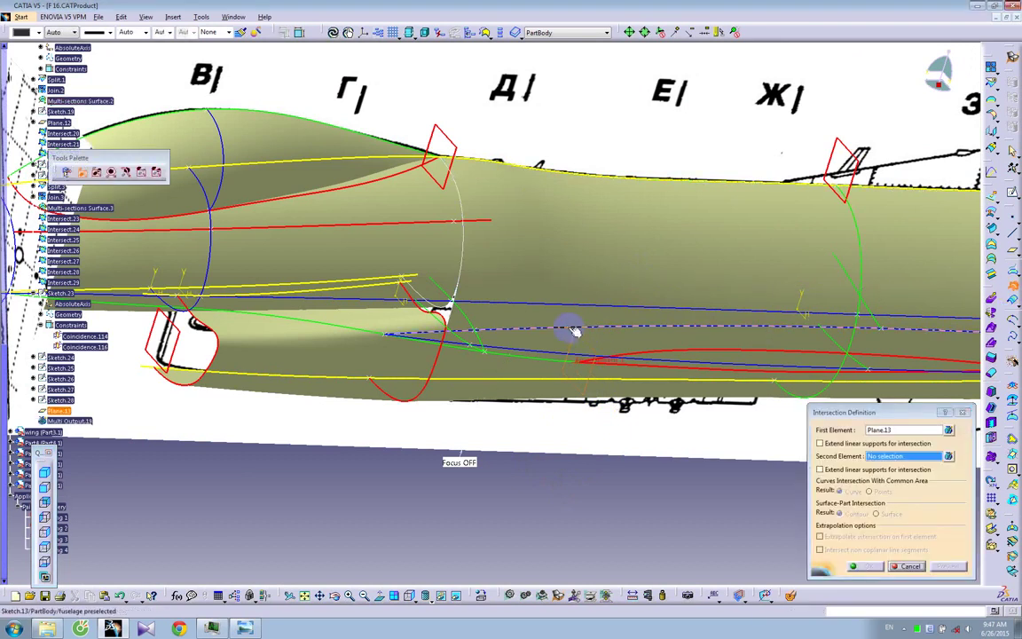
pyautogui.click(865, 566)
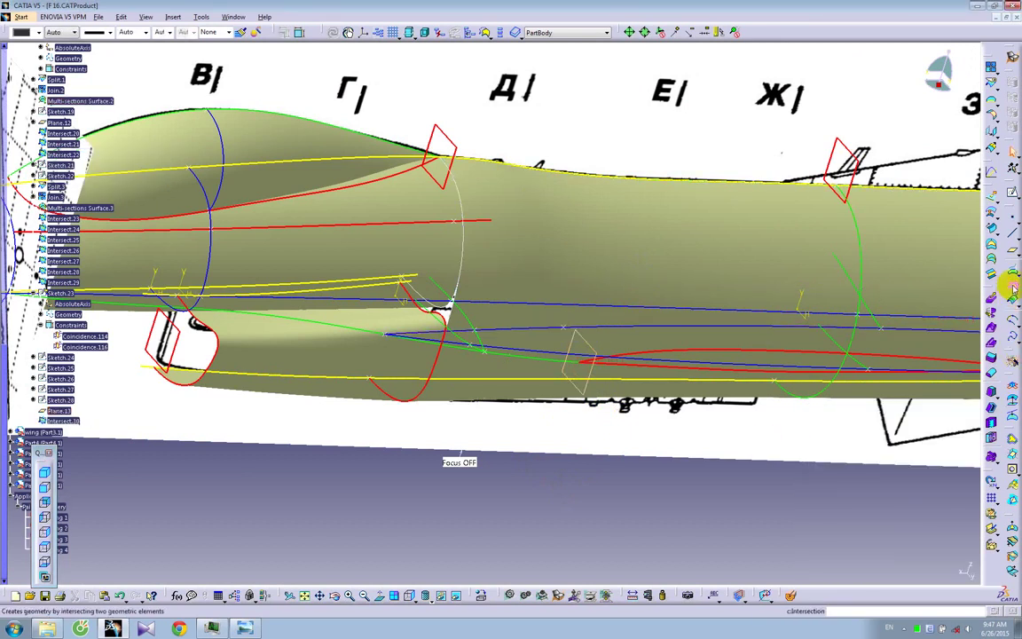
pyautogui.click(556, 358)
pyautogui.click(556, 358)
pyautogui.click(860, 565)
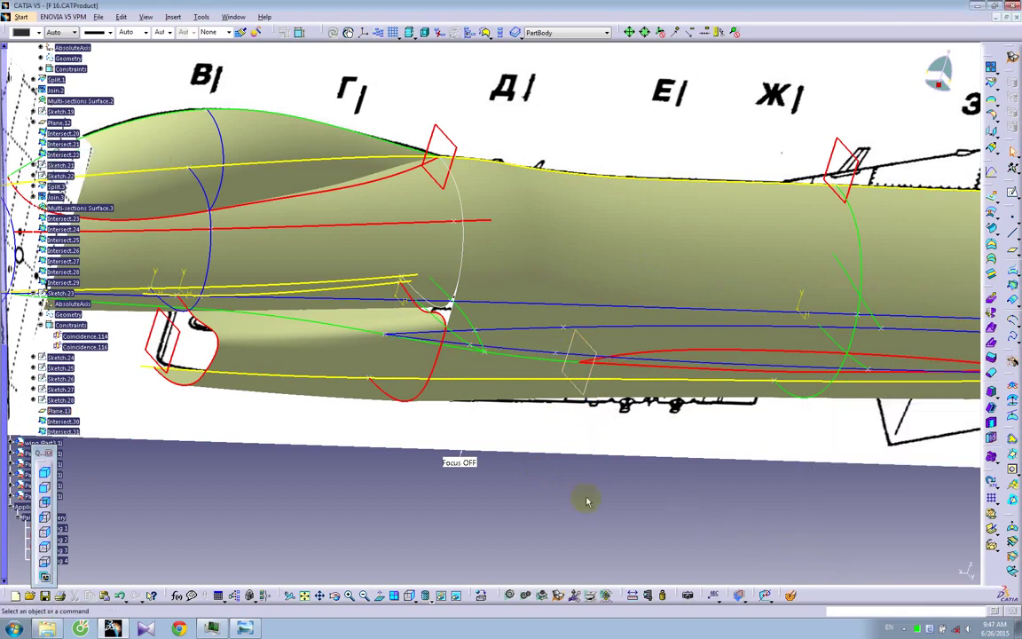
# Sketch a spline on Plane.13 running from the wing root's leading edge inward into the fuselage
pyautogui.click(1012, 222)
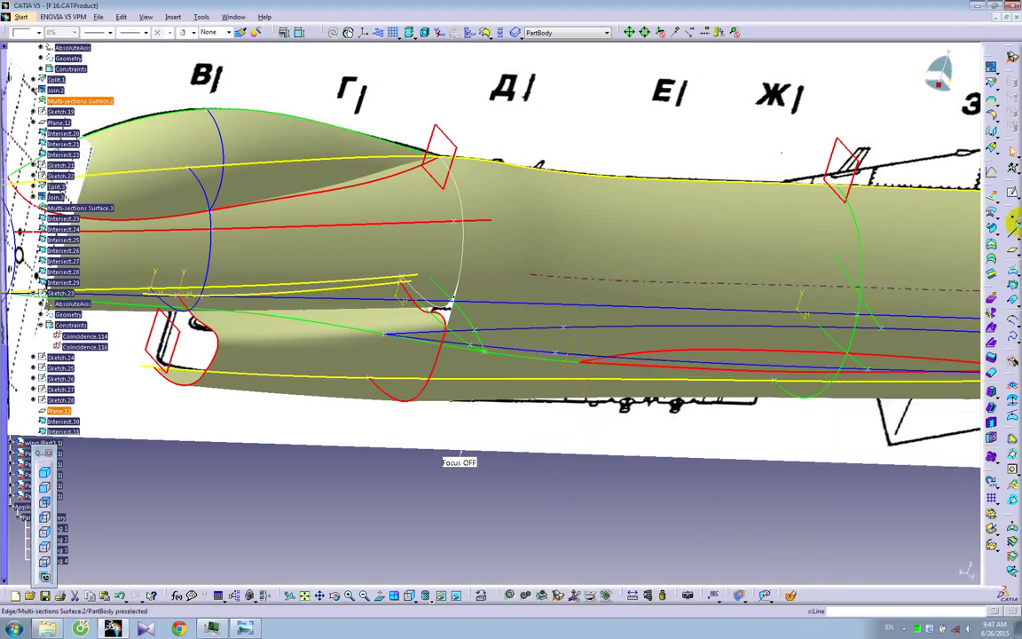
pyautogui.click(1012, 193)
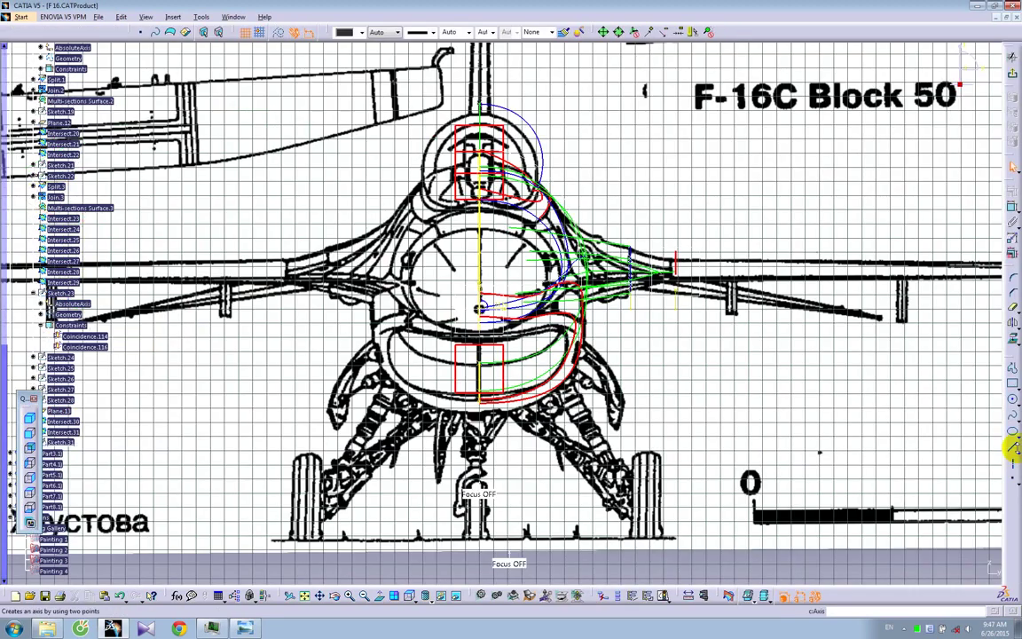
pyautogui.click(1012, 423)
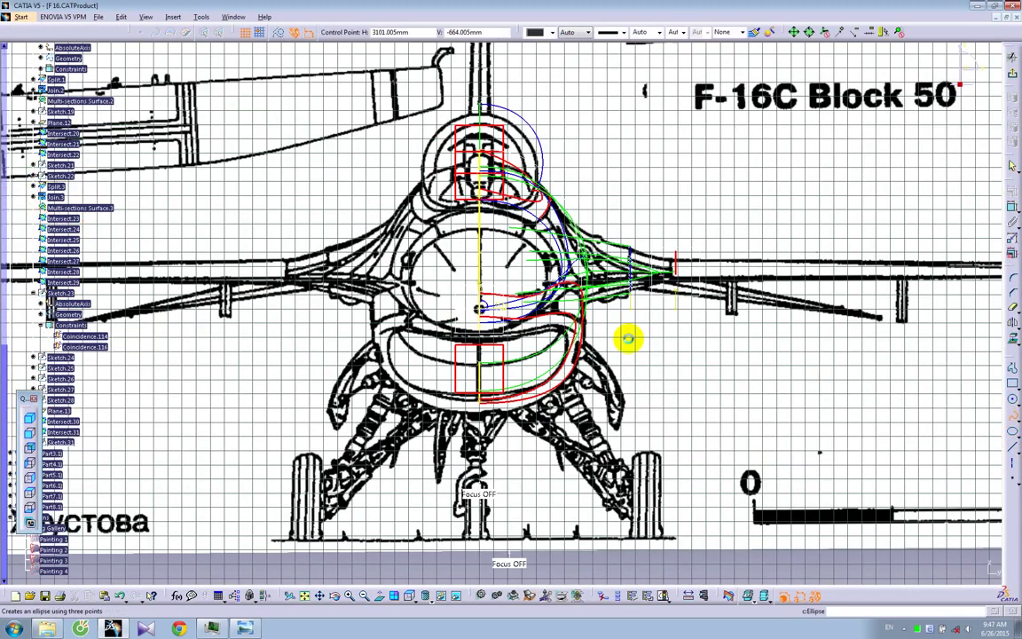
pyautogui.click(661, 264)
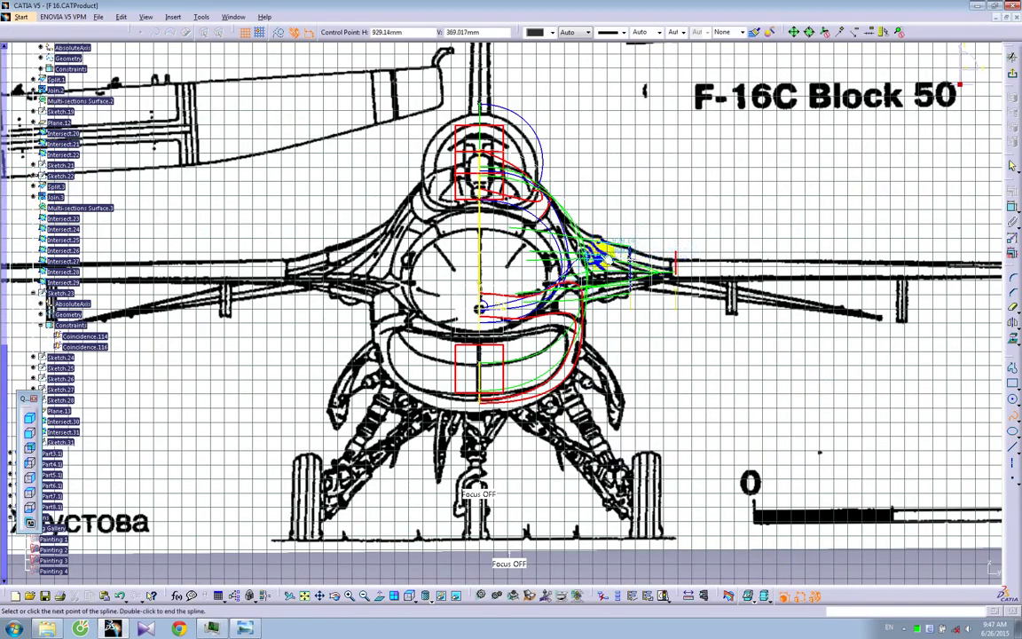
pyautogui.doubleClick(543, 263)
# Constrain the spline's outer end coincident with the front vertex of the wing-root profile
pyautogui.moveTo(737, 272)
pyautogui.mouseDown(button='middle')
pyautogui.moveTo(543, 351)
pyautogui.moveTo(511, 354)
pyautogui.moveTo(502, 338)
pyautogui.mouseUp(button='middle')
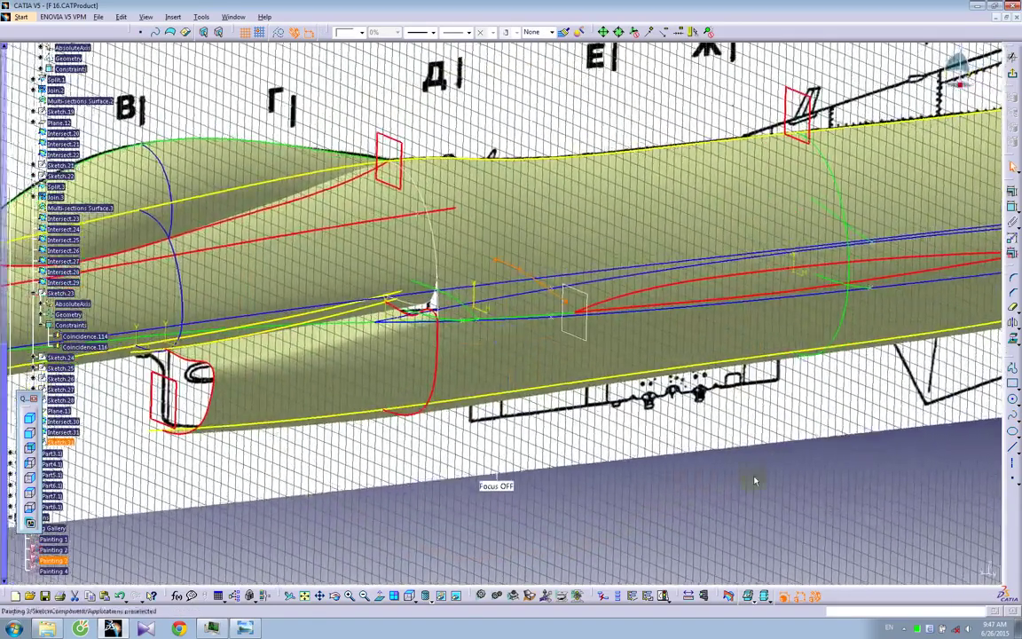
pyautogui.click(756, 482)
pyautogui.keyDown('ctrl'); pyautogui.moveTo(757, 482); pyautogui.dragTo(745, 372, button='middle'); pyautogui.keyUp('ctrl')
pyautogui.click(1012, 207)
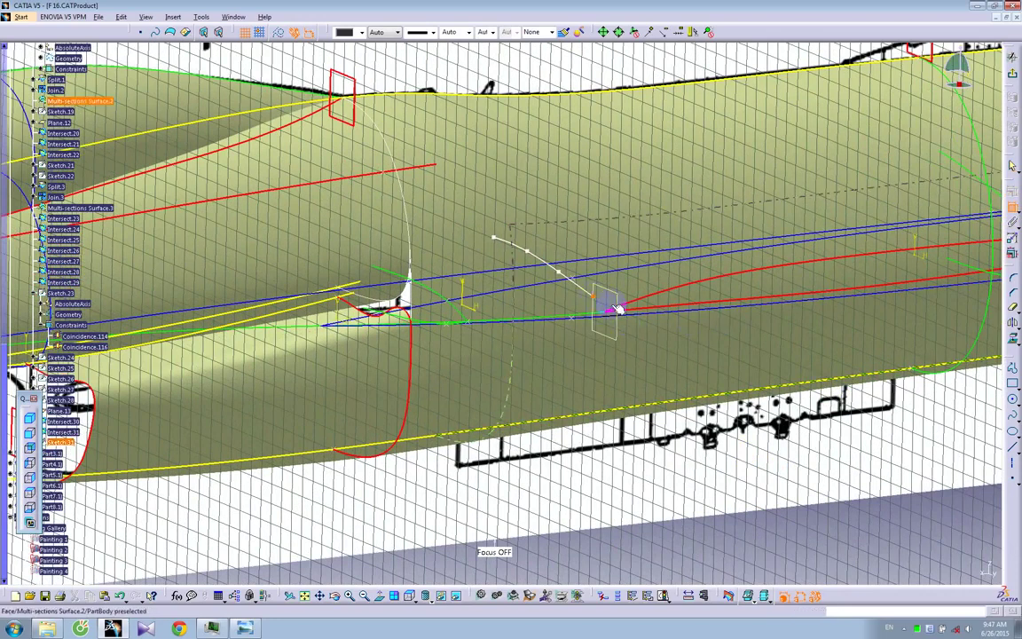
pyautogui.rightClick(596, 337)
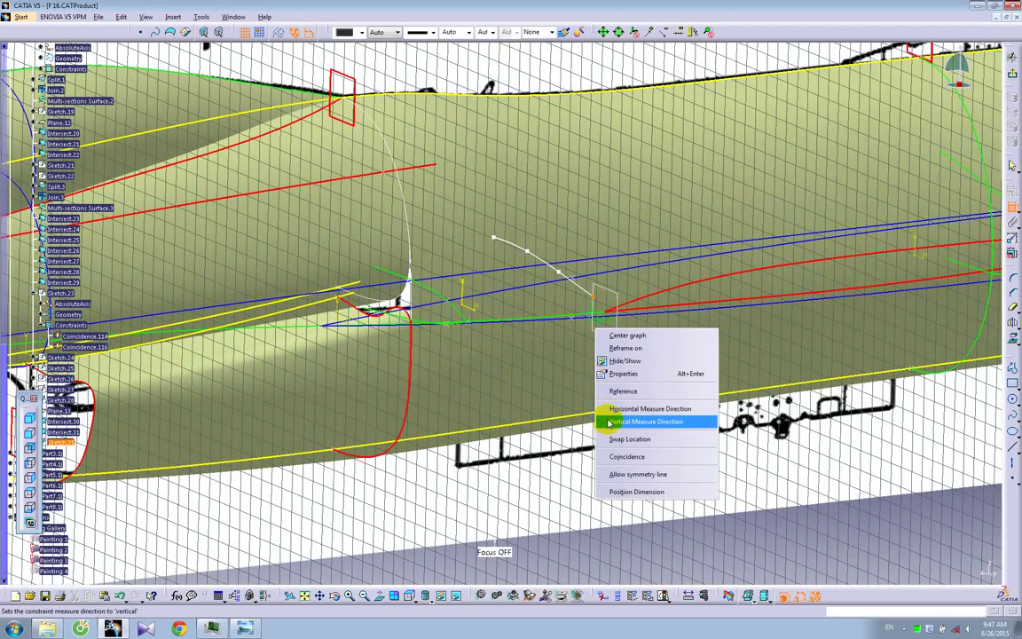
pyautogui.click(616, 455)
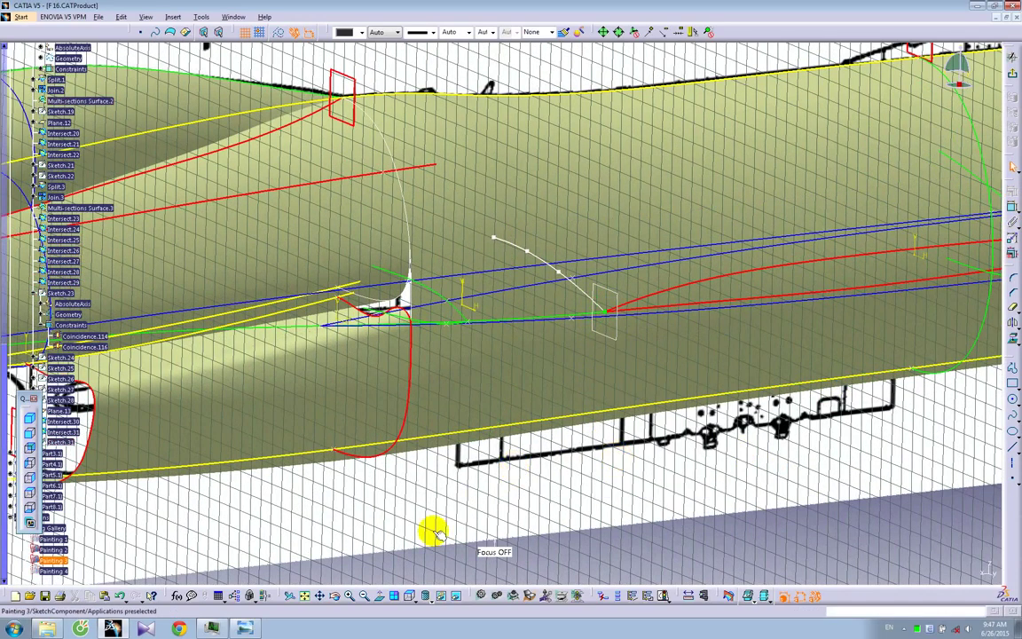
# Constrain the spline coincident with the intersection point on the upper blue curve
pyautogui.click(379, 599)
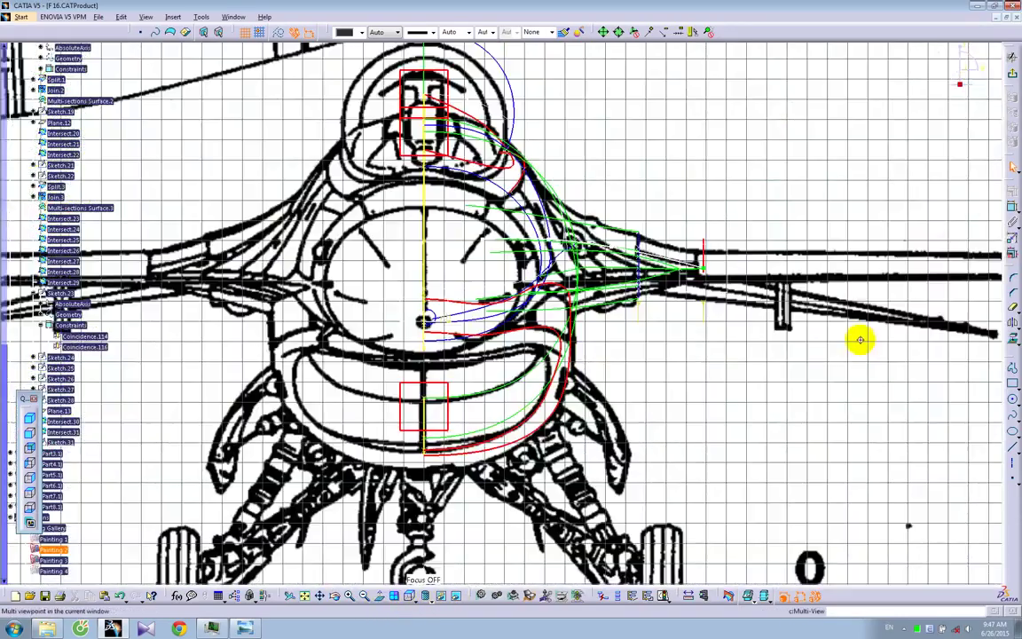
pyautogui.moveTo(824, 339)
pyautogui.mouseDown(button='middle')
pyautogui.moveTo(608, 387)
pyautogui.moveTo(568, 383)
pyautogui.moveTo(586, 370)
pyautogui.mouseUp(button='middle')
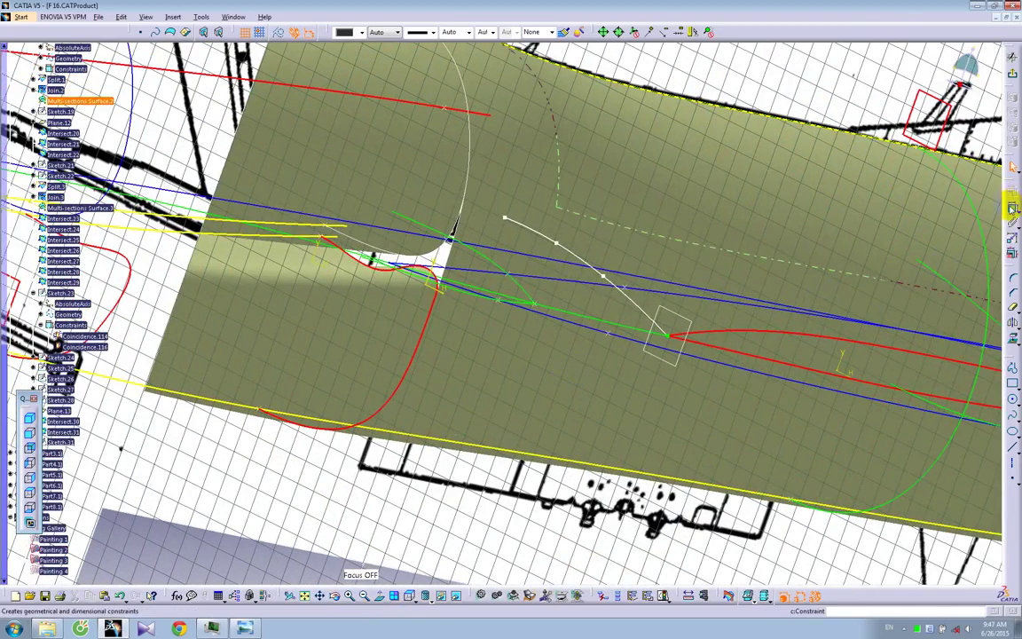
pyautogui.rightClick(654, 290)
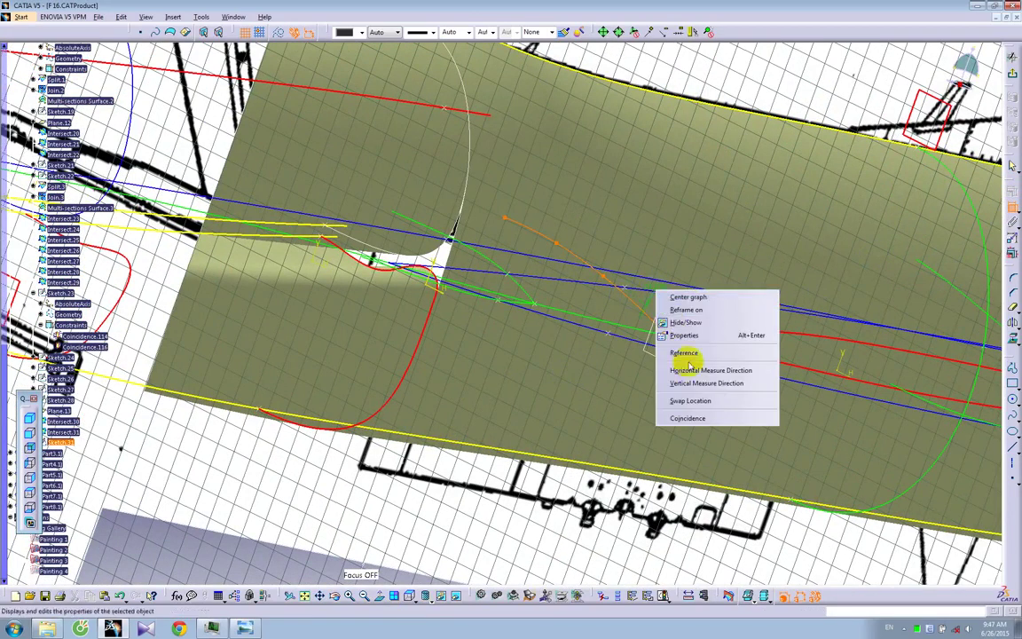
pyautogui.click(703, 418)
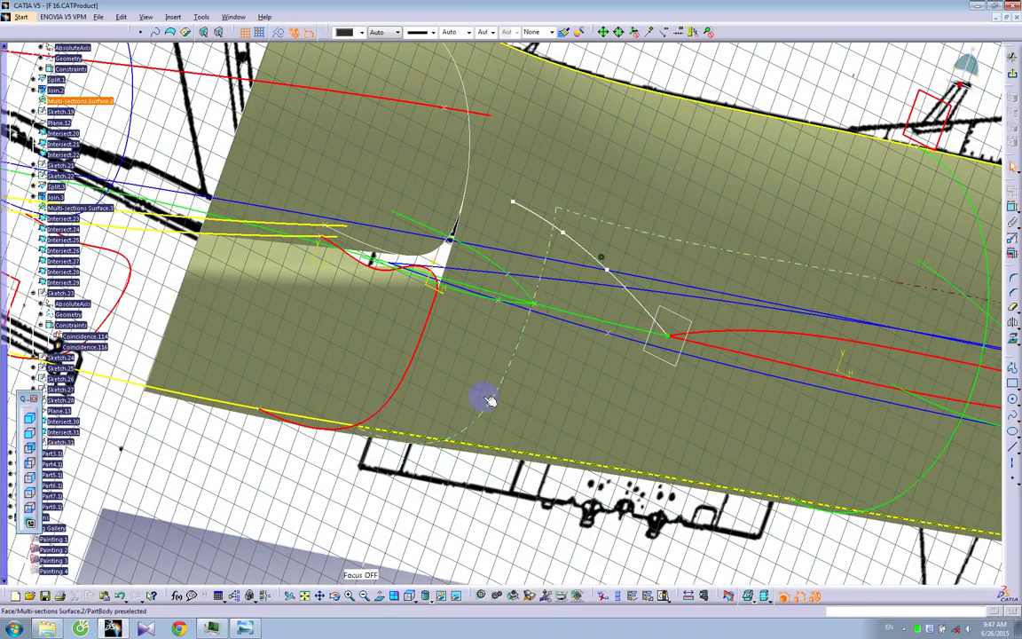
# Lower the spline's inner control points slightly so the curve runs flatter into the fuselage
pyautogui.click(378, 595)
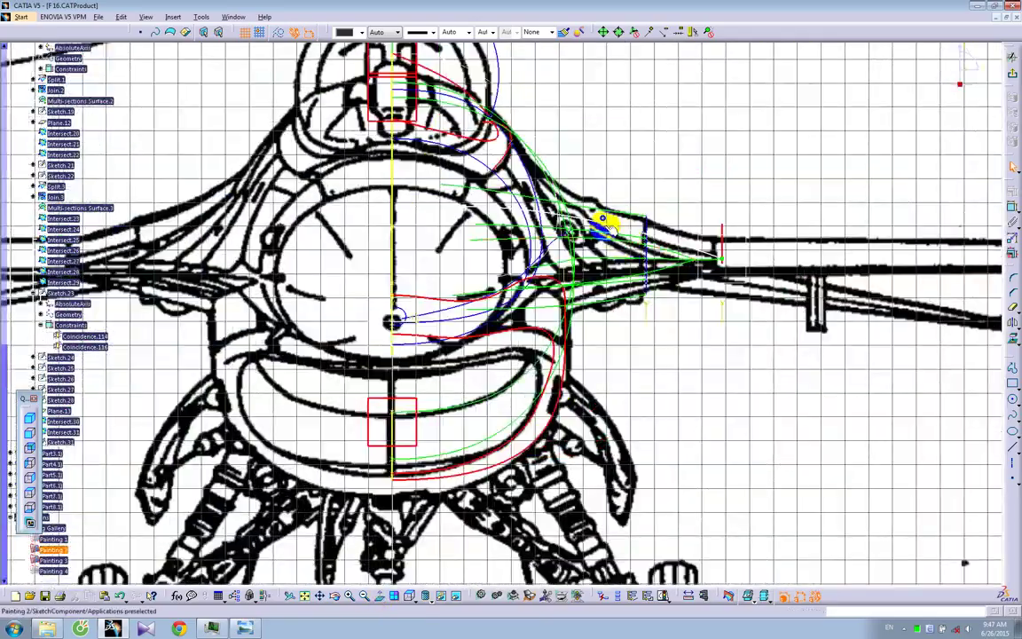
pyautogui.moveTo(574, 321)
pyautogui.mouseDown(button='middle')
pyautogui.moveTo(530, 387)
pyautogui.moveTo(513, 458)
pyautogui.moveTo(495, 392)
pyautogui.mouseUp(button='middle')
pyautogui.click(656, 436)
pyautogui.click(455, 399)
pyautogui.moveTo(454, 397); pyautogui.dragTo(448, 401)
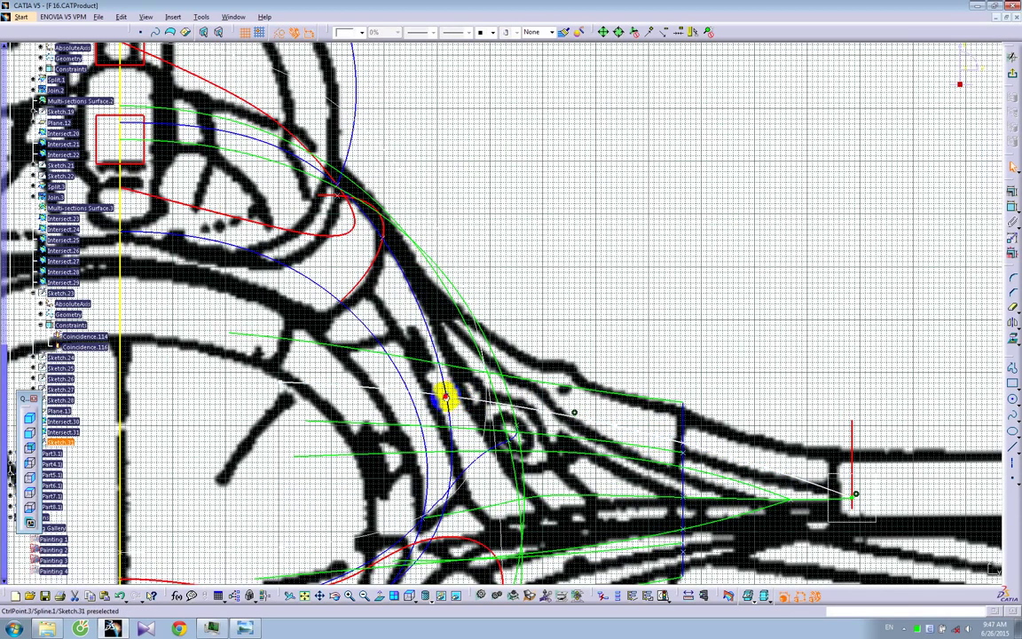
pyautogui.moveTo(446, 399)
pyautogui.mouseDown()
pyautogui.moveTo(289, 385)
pyautogui.moveTo(252, 350)
pyautogui.mouseUp()
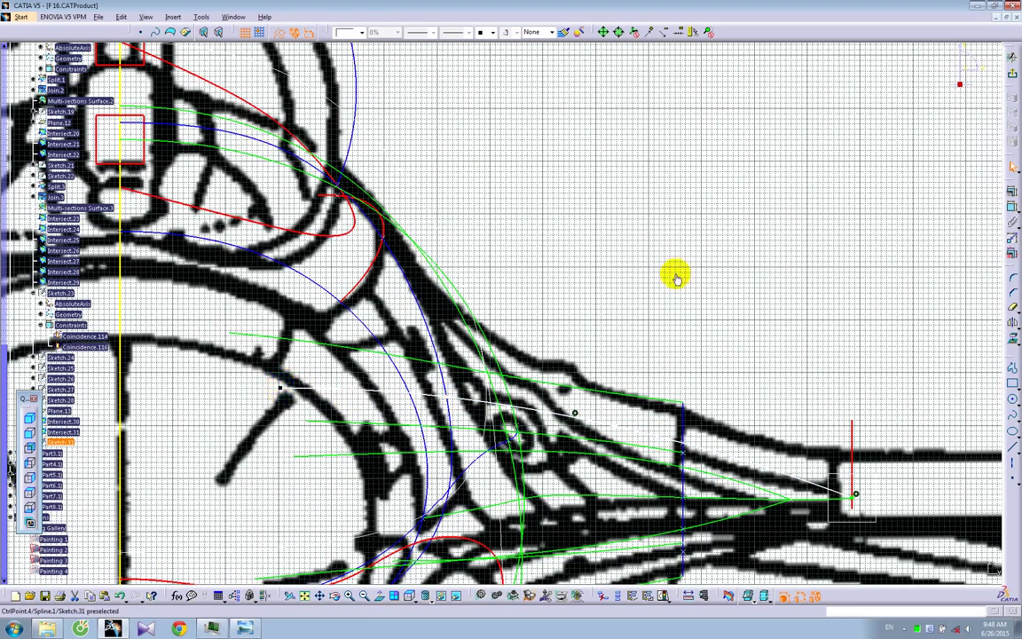
# Exit the sketch and sketch a second, lower spline on Plane.13 from the wing root's leading edge inward into the fuselage
pyautogui.click(1011, 74)
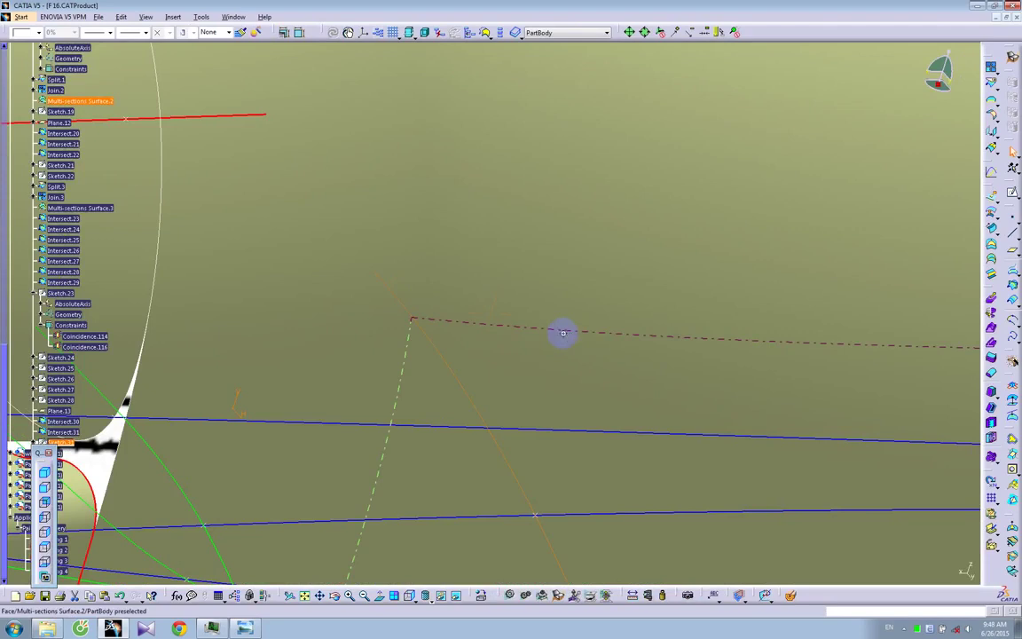
pyautogui.moveTo(563, 333); pyautogui.dragTo(552, 459, button='middle')
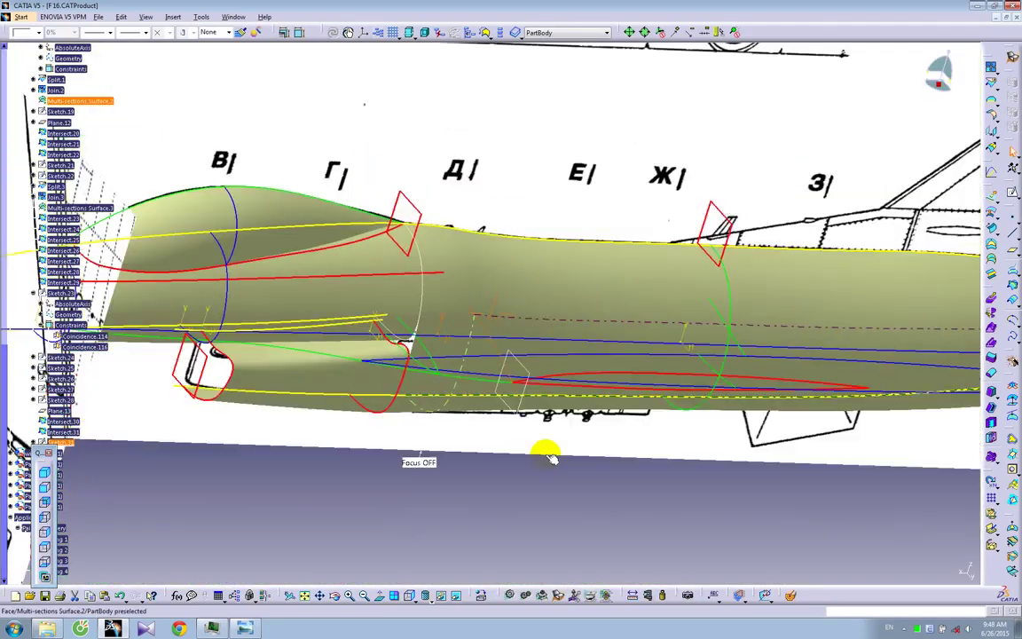
pyautogui.click(548, 538)
pyautogui.click(446, 225)
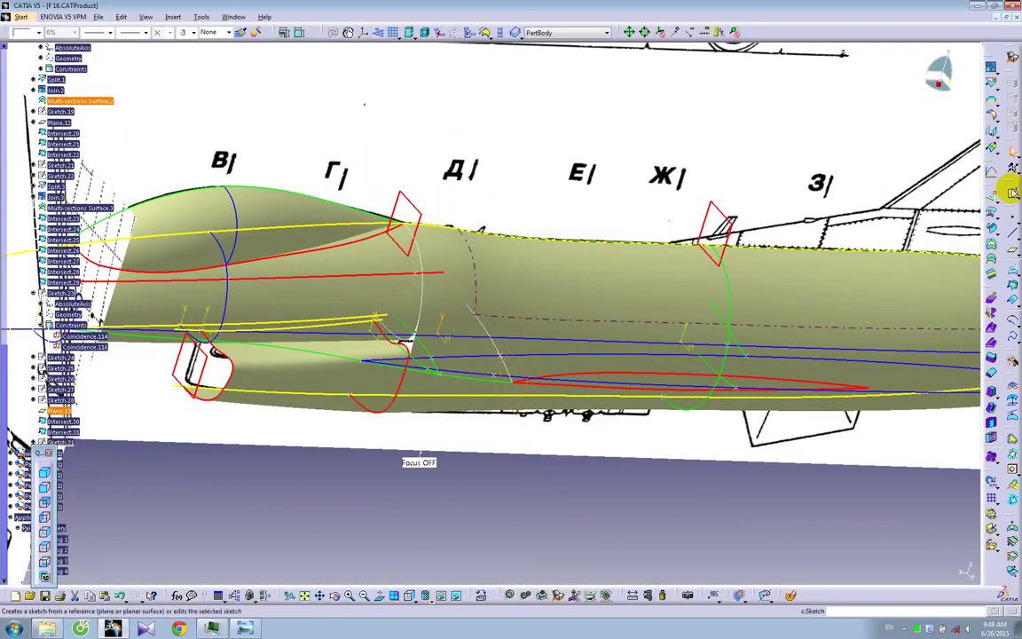
pyautogui.click(506, 413)
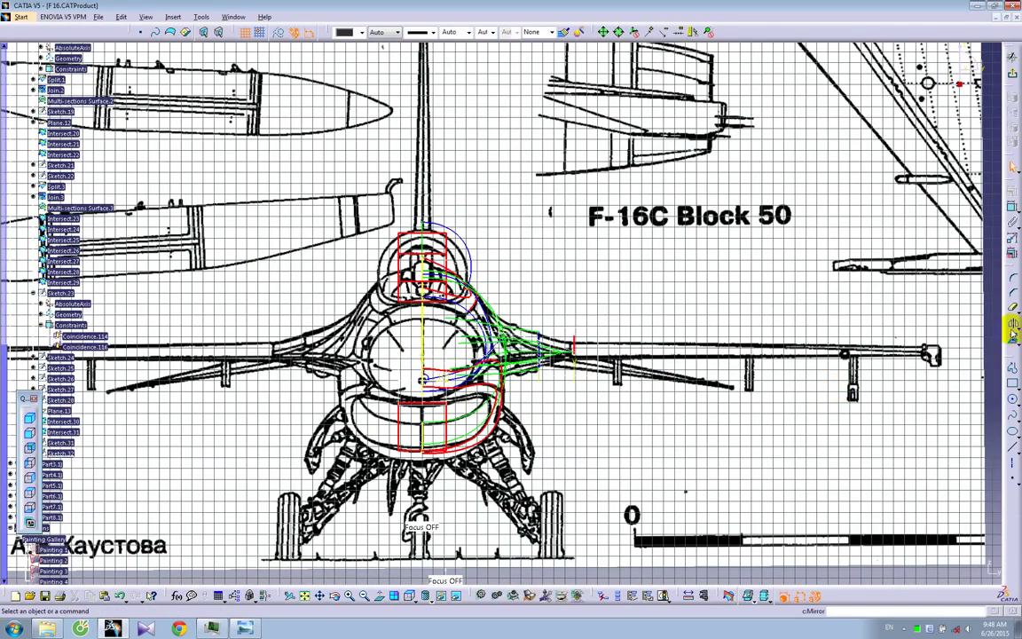
pyautogui.moveTo(482, 432)
pyautogui.keyDown('ctrl'); pyautogui.mouseDown(button='middle')
pyautogui.moveTo(466, 360)
pyautogui.moveTo(465, 275)
pyautogui.mouseUp(button='middle'); pyautogui.keyUp('ctrl')
pyautogui.click(680, 415)
pyautogui.click(634, 424)
pyautogui.click(539, 430)
pyautogui.doubleClick(450, 430)
# Constrain the lower spline's outer end coincident with the front vertex of the wing-root profile
pyautogui.moveTo(661, 361)
pyautogui.mouseDown(button='middle')
pyautogui.moveTo(534, 390)
pyautogui.moveTo(470, 386)
pyautogui.moveTo(536, 482)
pyautogui.mouseUp(button='middle')
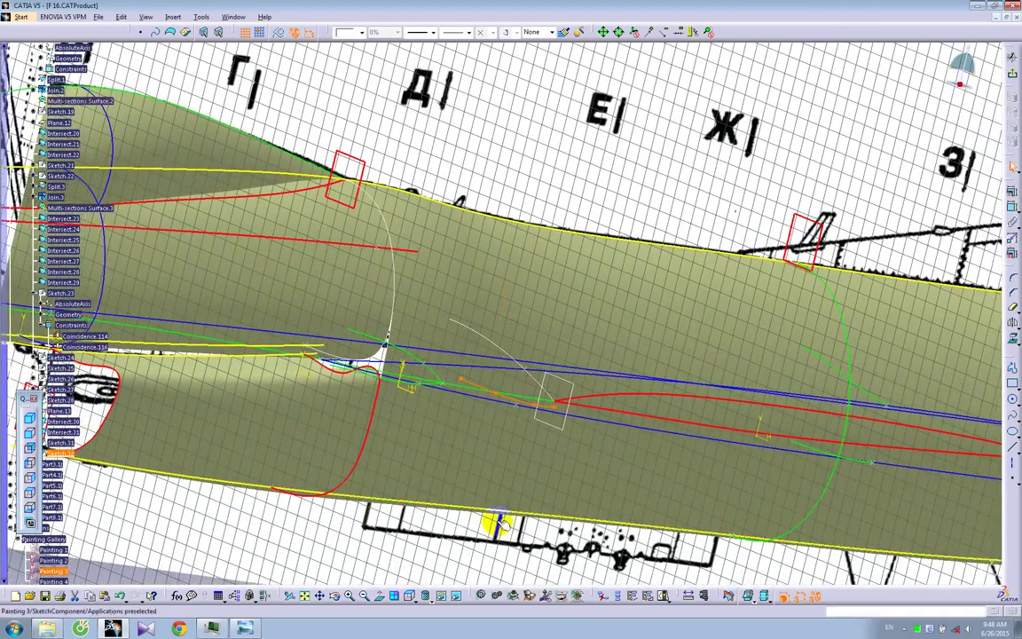
pyautogui.click(497, 525)
pyautogui.click(1013, 204)
pyautogui.click(554, 409)
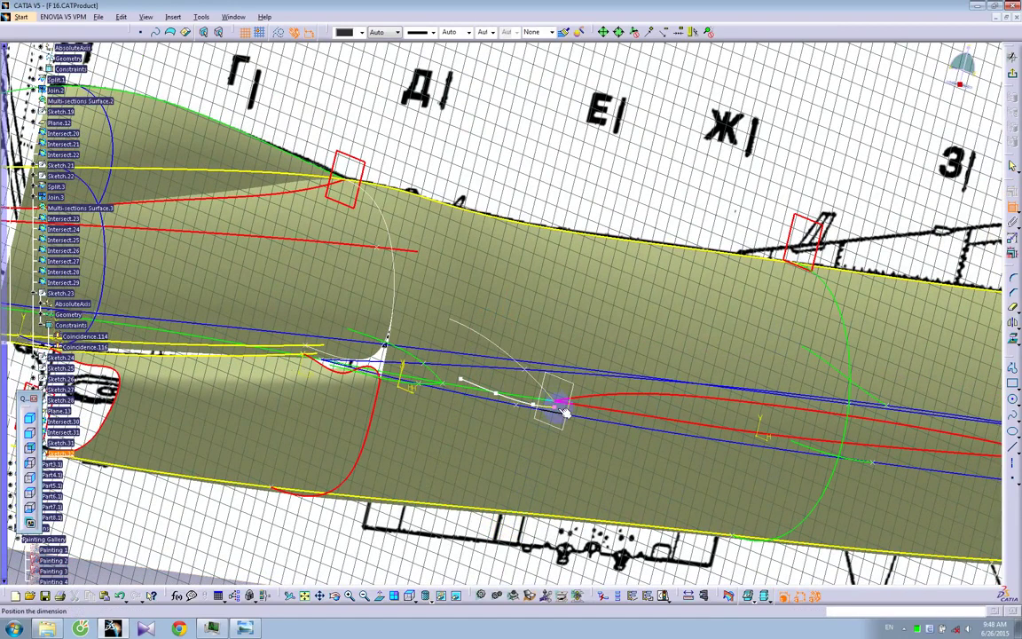
pyautogui.rightClick(606, 437)
pyautogui.click(650, 558)
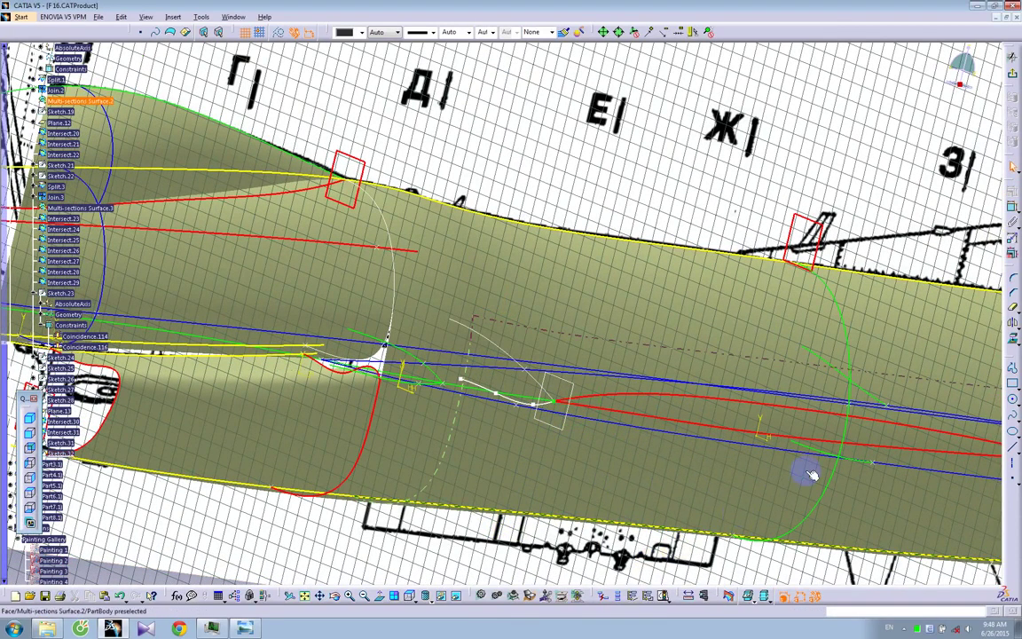
# Constrain the lower spline coincident with the intersection point on the lower blue curve
pyautogui.click(1011, 207)
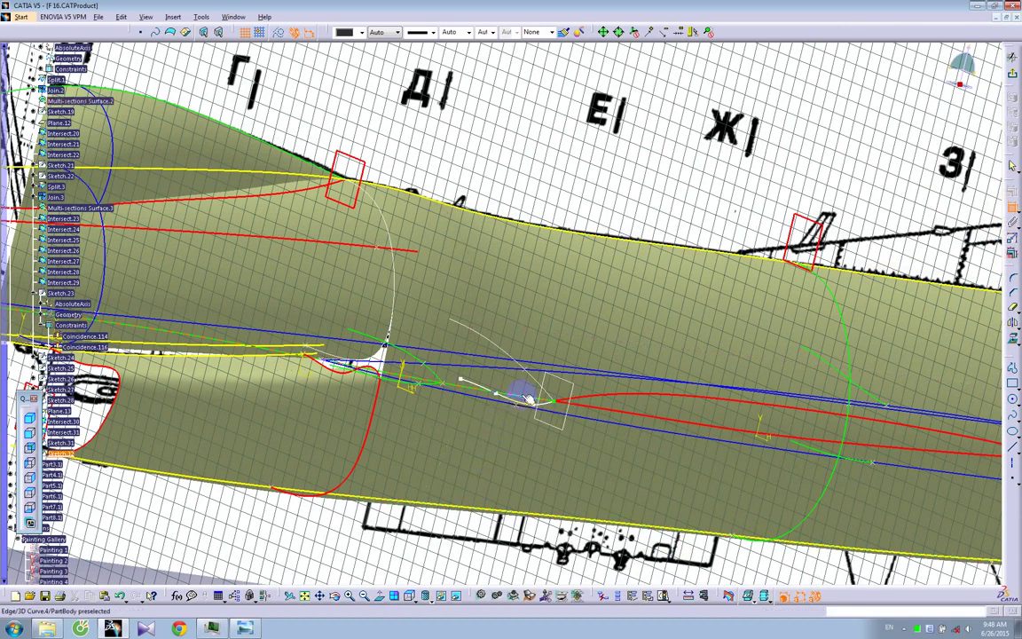
pyautogui.click(1011, 210)
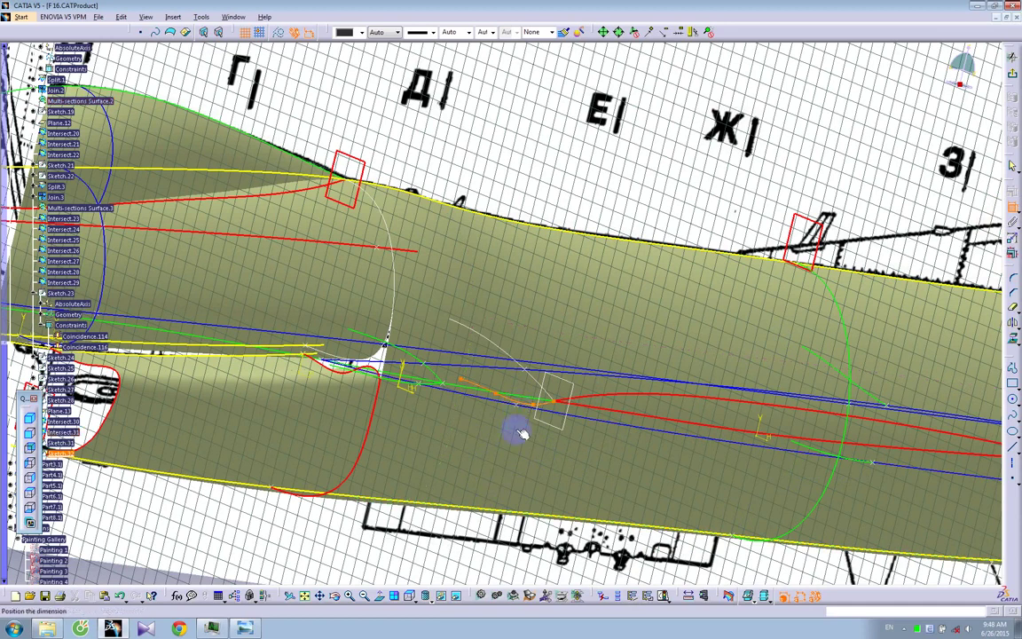
pyautogui.rightClick(516, 433)
pyautogui.click(538, 563)
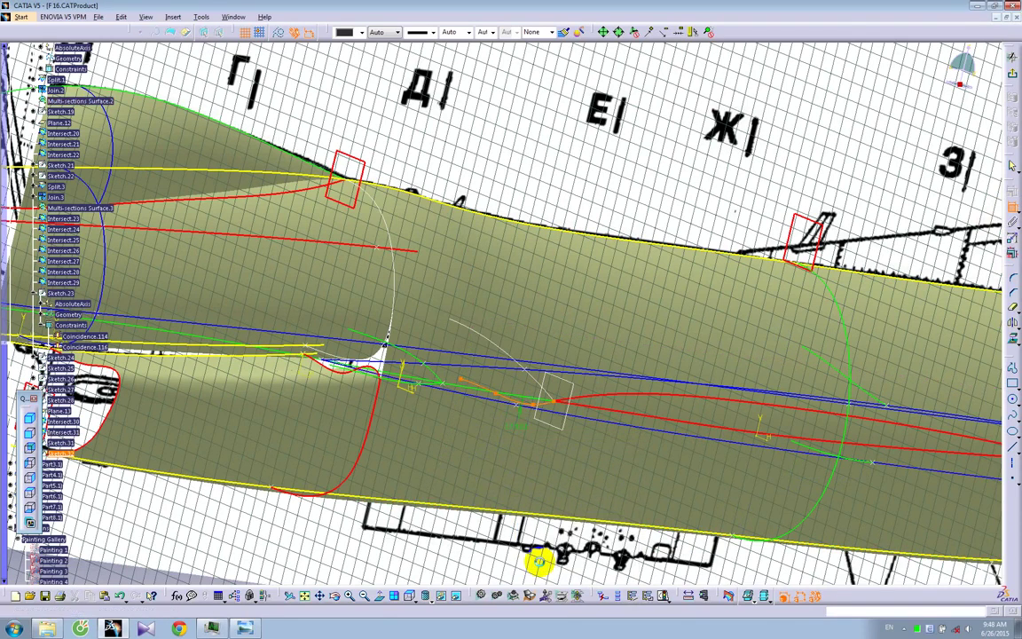
# Reposition the lower spline's inner control points to smooth its underside curve into the fuselage, and exit the sketch
pyautogui.click(378, 596)
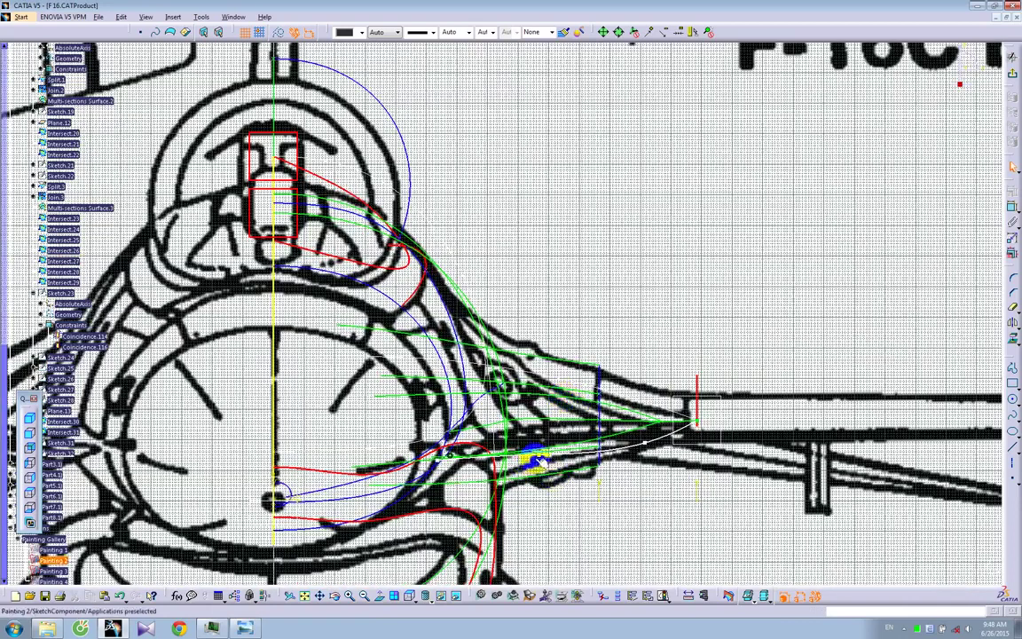
pyautogui.moveTo(540, 455); pyautogui.dragTo(536, 461)
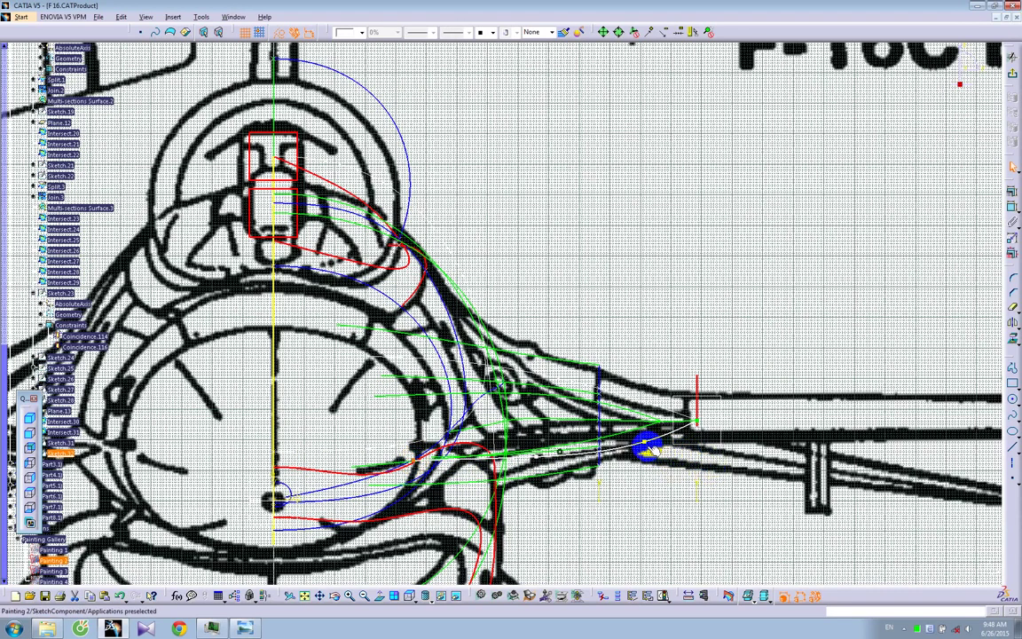
pyautogui.moveTo(559, 451); pyautogui.dragTo(537, 460)
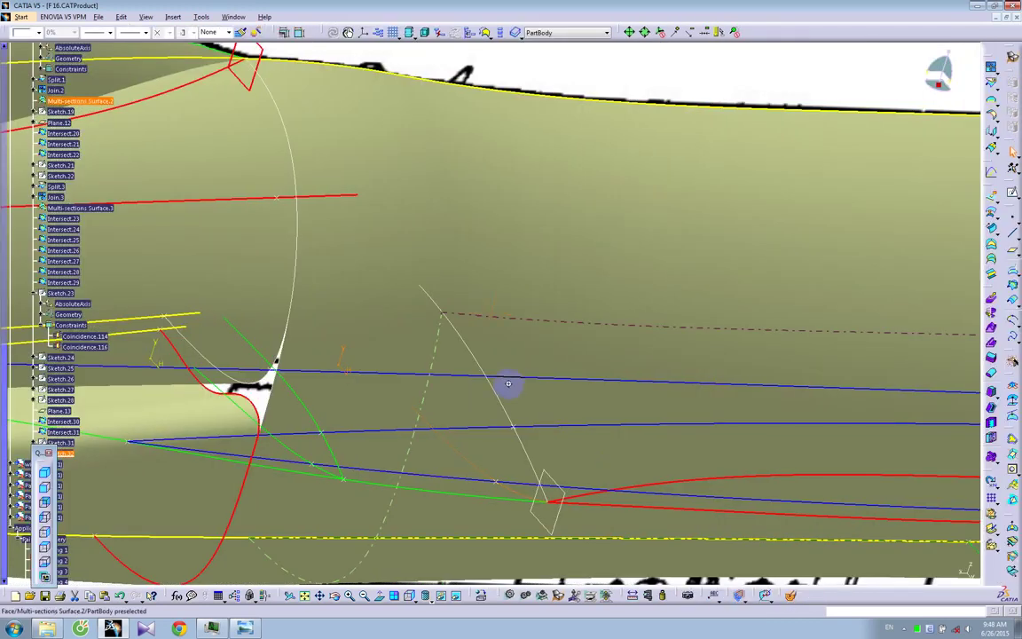
pyautogui.moveTo(509, 385)
pyautogui.keyDown('ctrl'); pyautogui.mouseDown(button='middle')
pyautogui.moveTo(493, 451)
pyautogui.moveTo(602, 482)
pyautogui.moveTo(569, 433)
pyautogui.moveTo(558, 478)
pyautogui.moveTo(547, 450)
pyautogui.moveTo(664, 470)
pyautogui.moveTo(606, 488)
pyautogui.mouseUp(button='middle'); pyautogui.keyUp('ctrl')
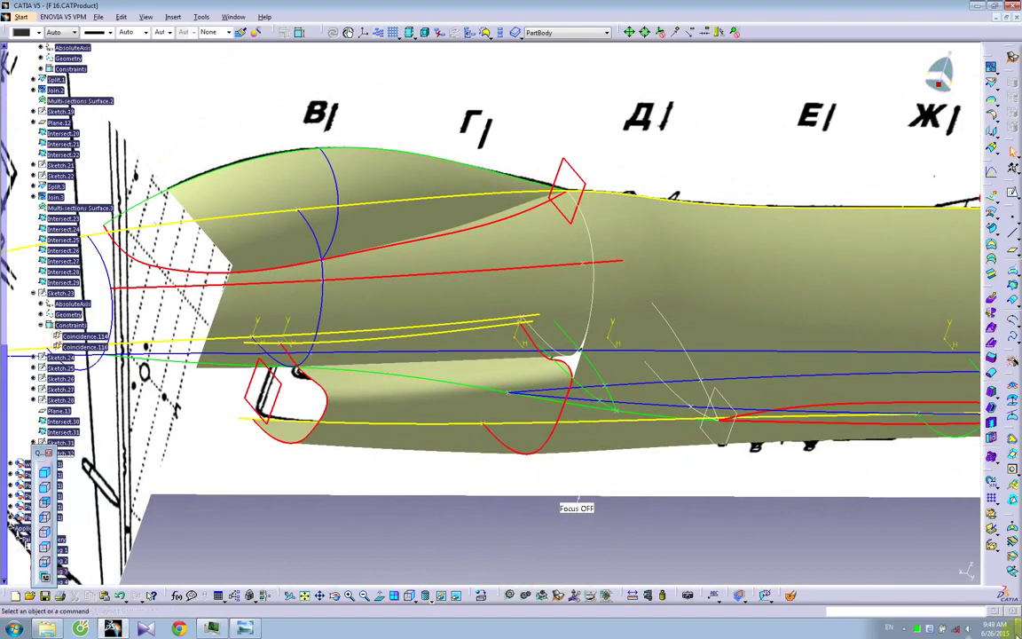
pyautogui.click(915, 629)
pyautogui.click(901, 581)
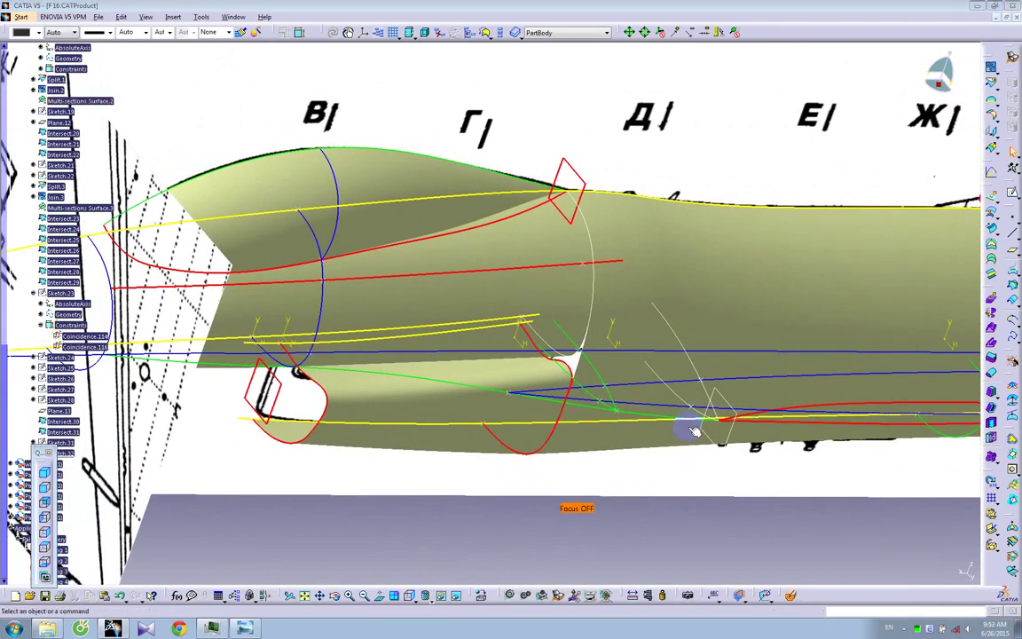
# Create the intersection of Plane.12 at the air intake with the green 3D curve along the fuselage side
pyautogui.moveTo(687, 428); pyautogui.dragTo(551, 438, button='middle')
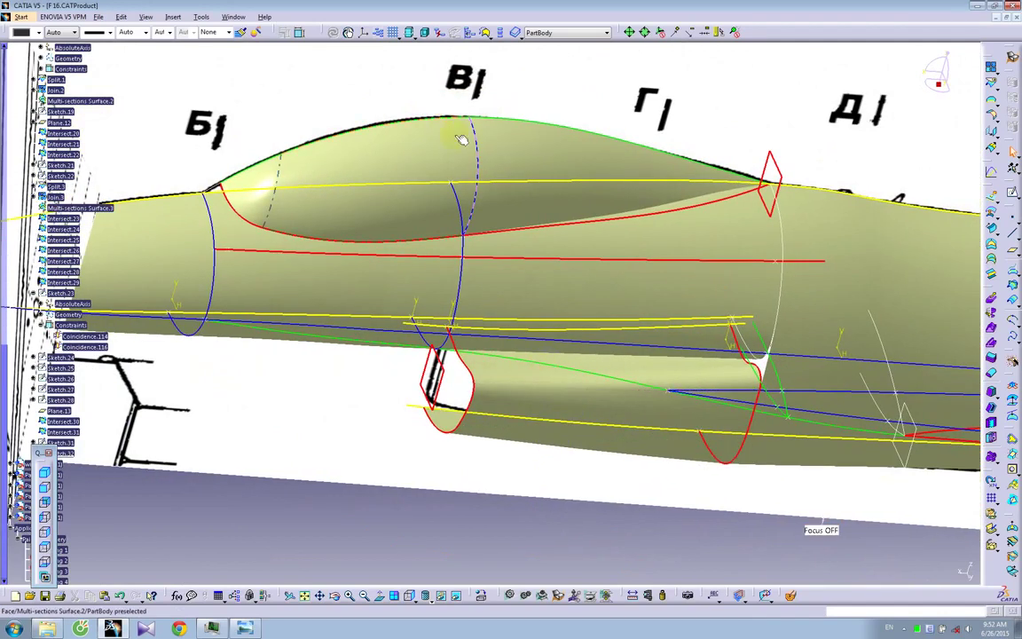
pyautogui.moveTo(462, 342); pyautogui.dragTo(437, 394, button='middle')
pyautogui.click(437, 390)
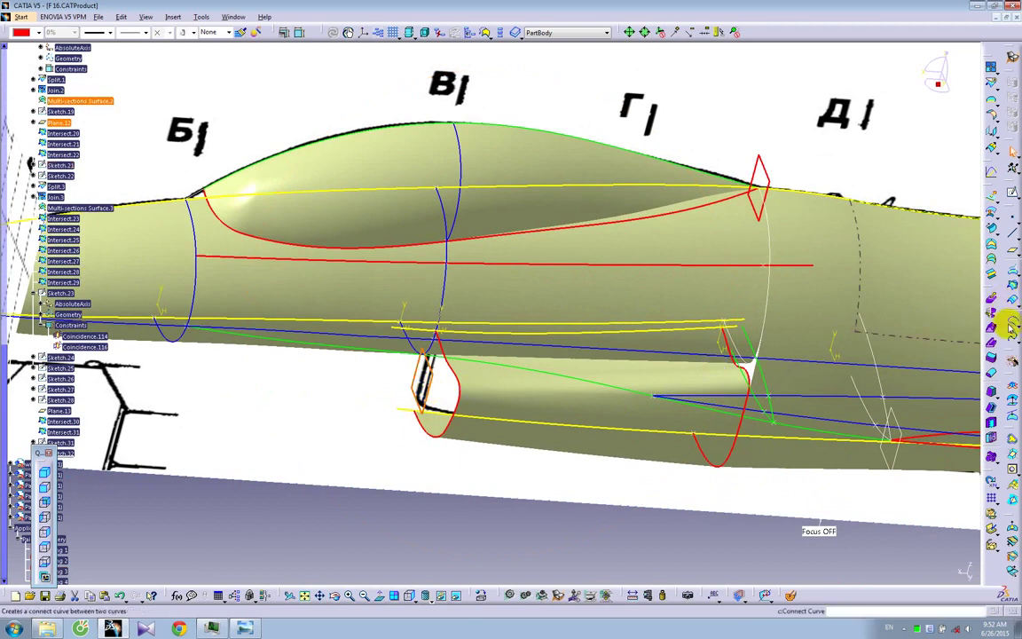
pyautogui.click(1012, 278)
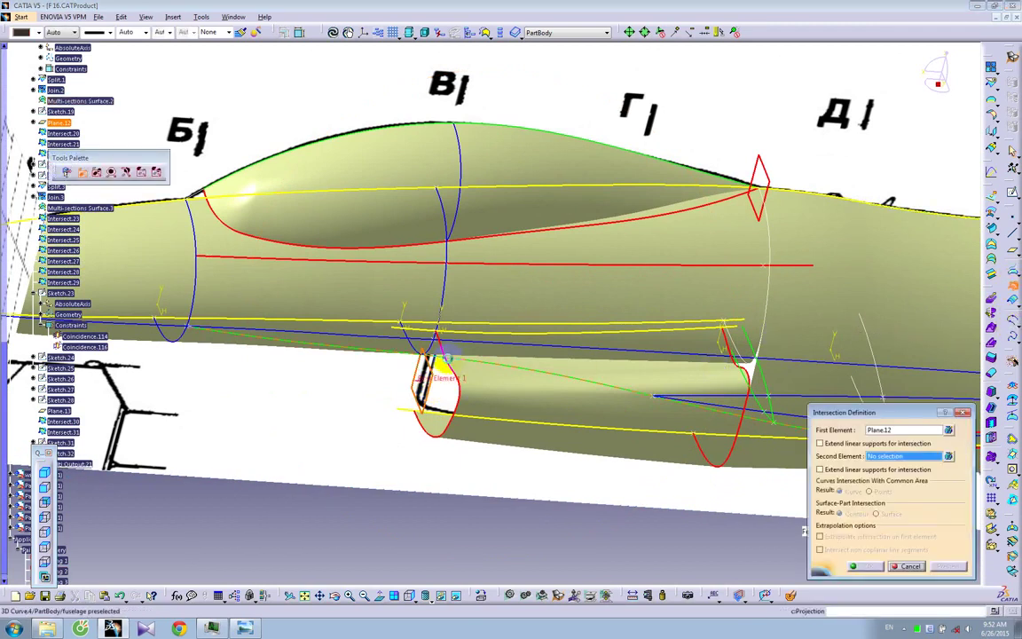
pyautogui.moveTo(432, 361); pyautogui.dragTo(465, 378, button='middle')
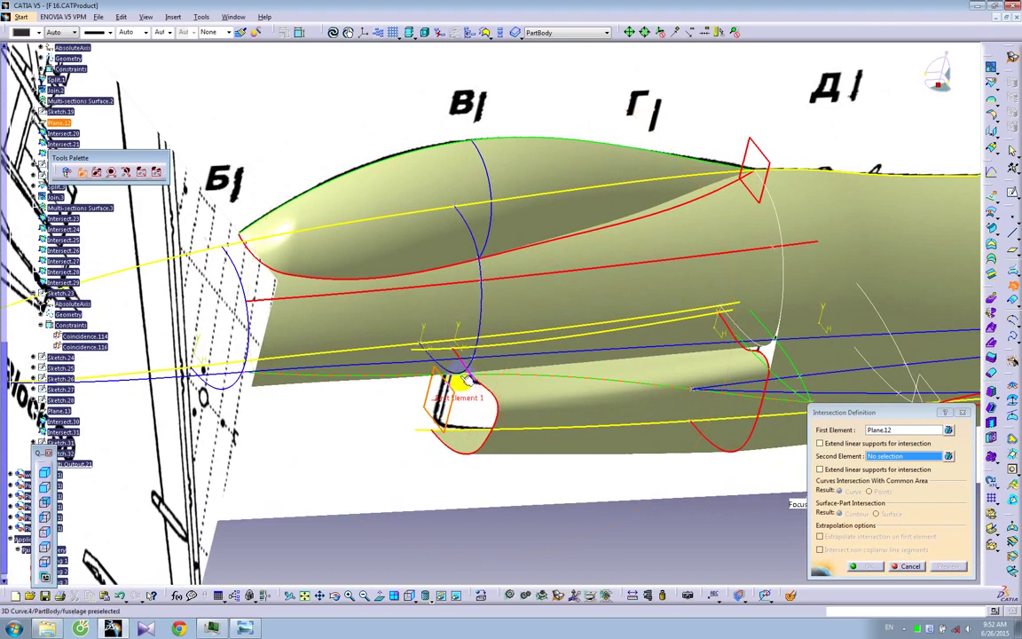
pyautogui.click(465, 379)
pyautogui.click(870, 568)
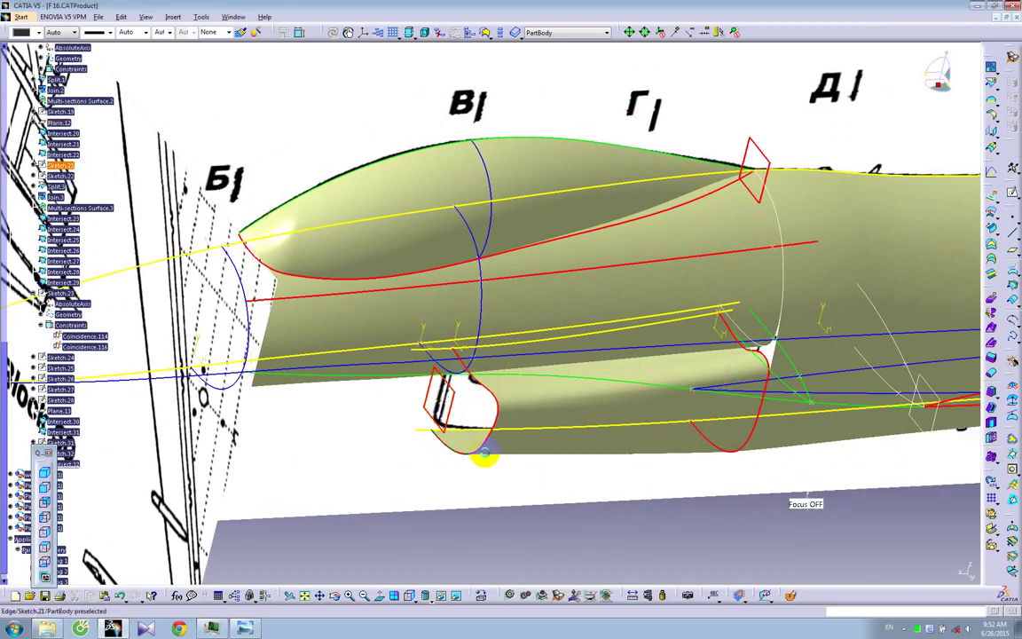
# Sketch a short spline on Plane.12 beside the fuselage, running inward from near the green curve
pyautogui.moveTo(444, 385); pyautogui.dragTo(432, 359, button='middle')
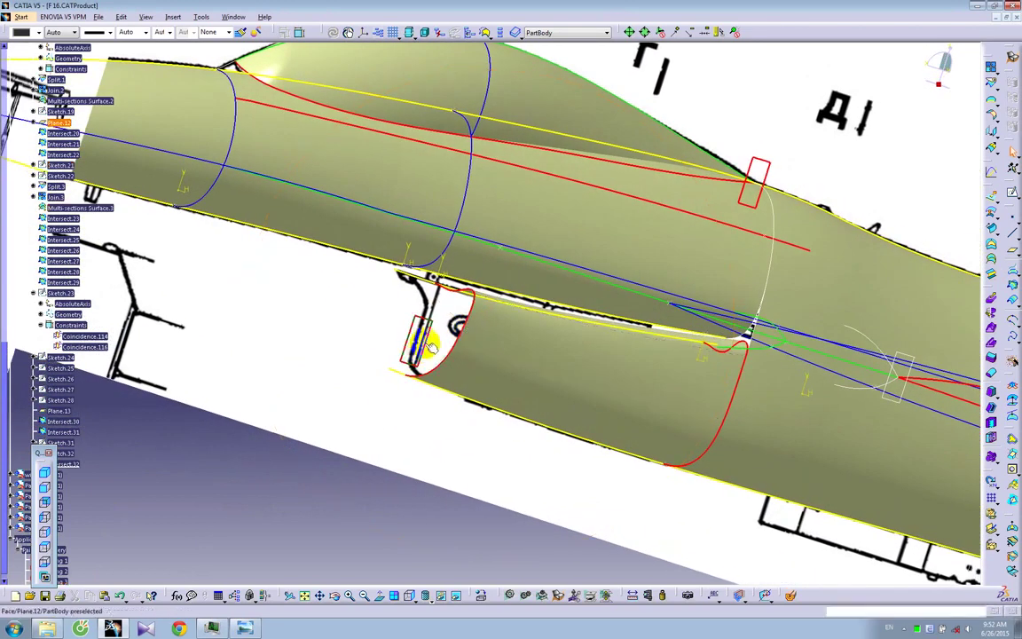
pyautogui.click(419, 345)
pyautogui.click(1012, 196)
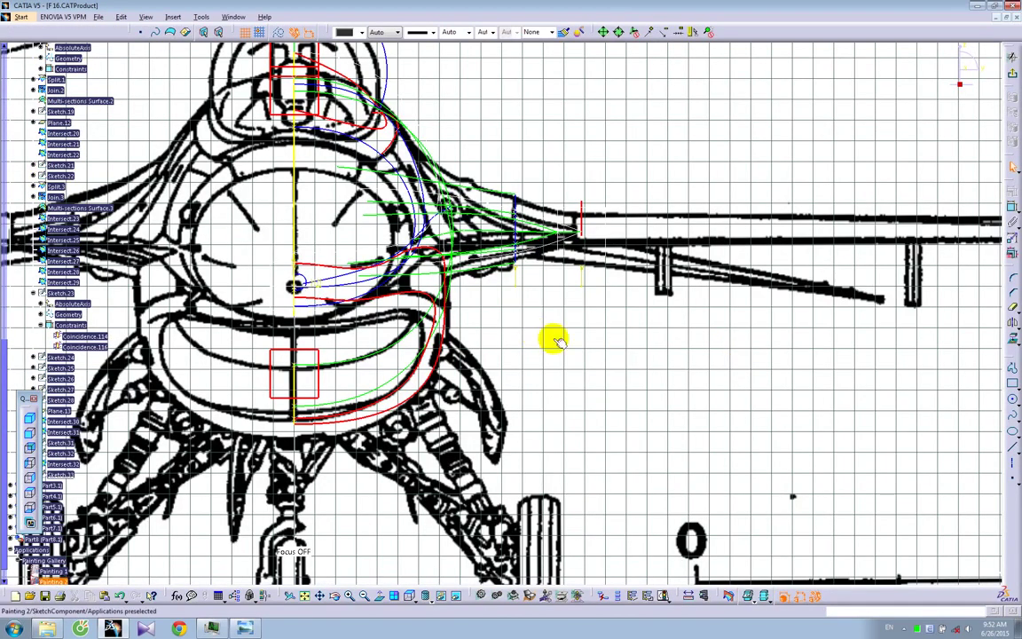
pyautogui.click(1011, 417)
pyautogui.click(447, 246)
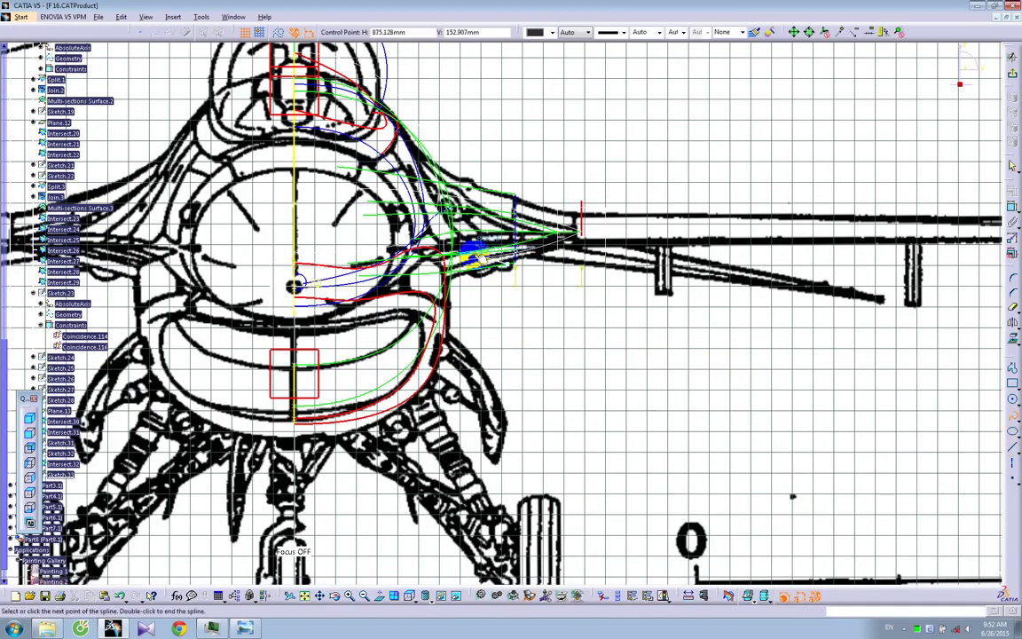
pyautogui.doubleClick(373, 251)
# Constrain the new spline's outer end coincident with the intersection point on the green curve
pyautogui.moveTo(600, 258); pyautogui.dragTo(597, 335, button='middle')
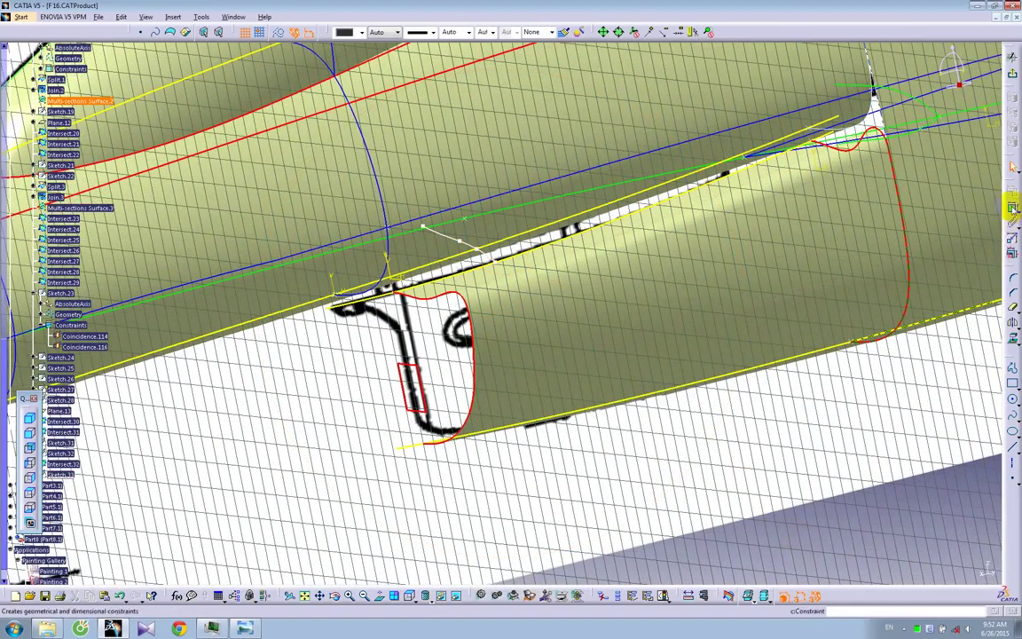
pyautogui.click(1012, 208)
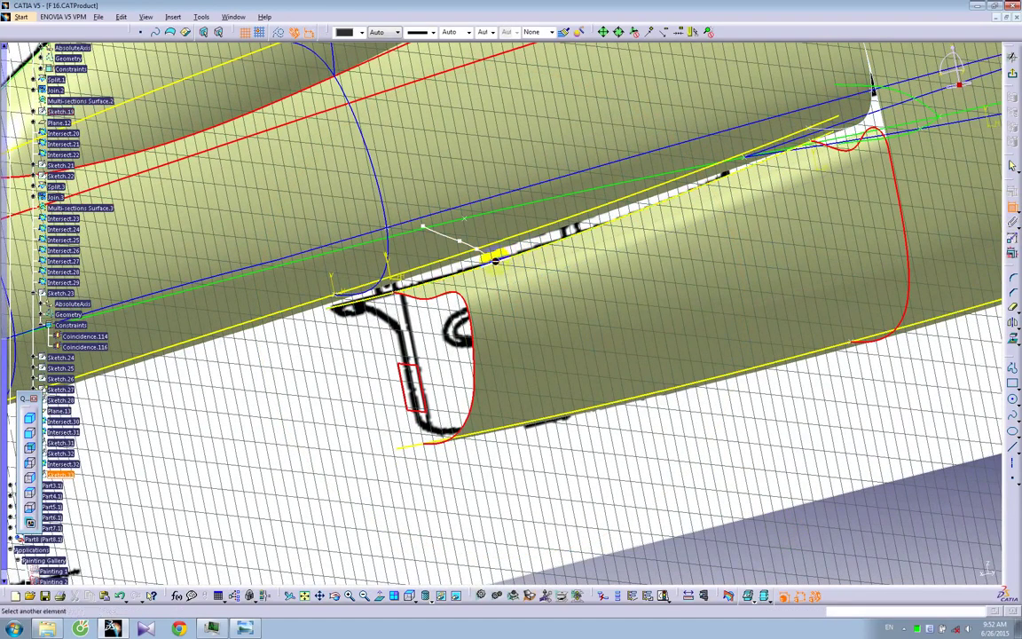
pyautogui.rightClick(498, 222)
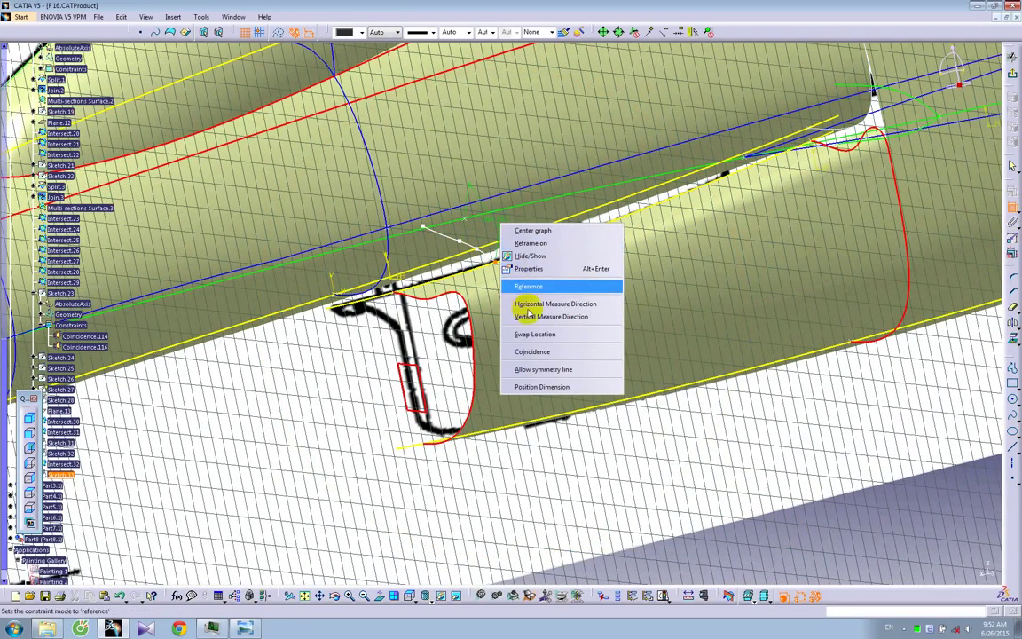
pyautogui.click(531, 351)
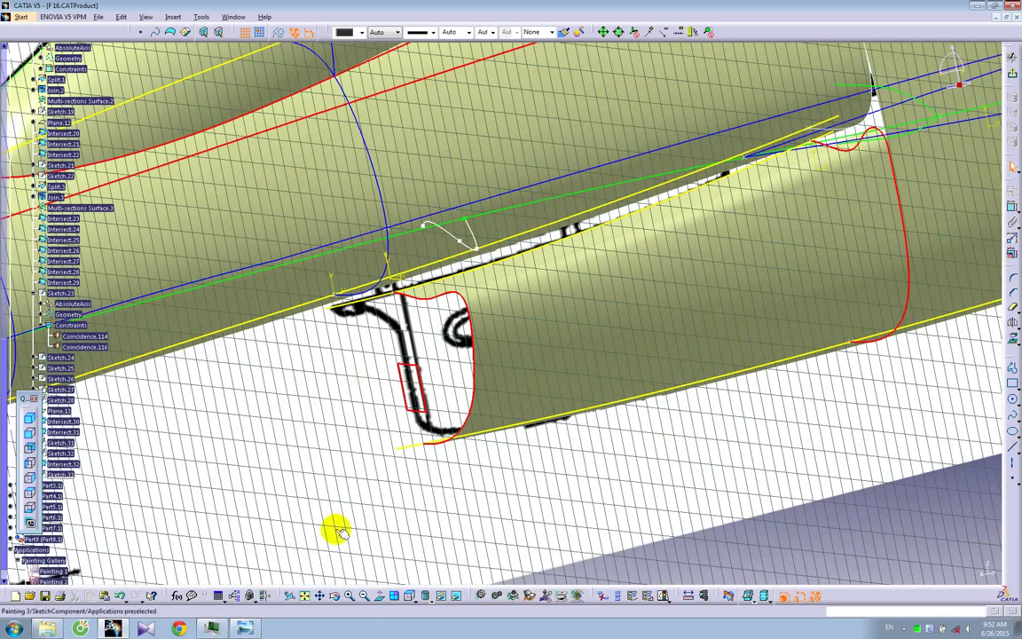
# Raise the spline's control points so it runs nearly level from the intersection point inward into the fuselage
pyautogui.click(377, 595)
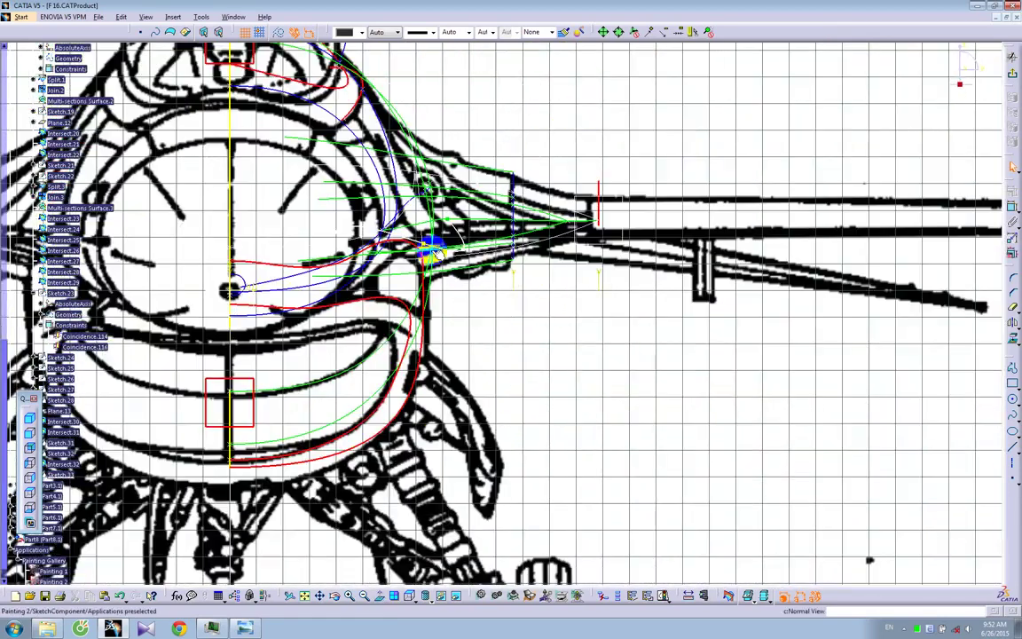
pyautogui.moveTo(435, 252)
pyautogui.mouseDown(button='middle')
pyautogui.moveTo(509, 372)
pyautogui.moveTo(508, 357)
pyautogui.mouseUp(button='middle')
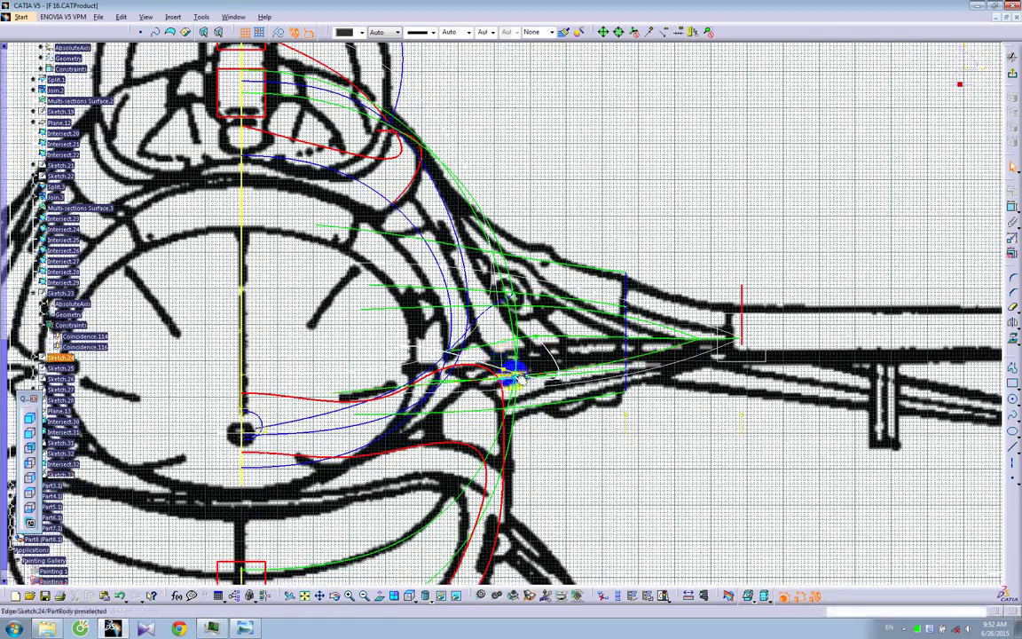
pyautogui.moveTo(507, 369); pyautogui.dragTo(463, 319)
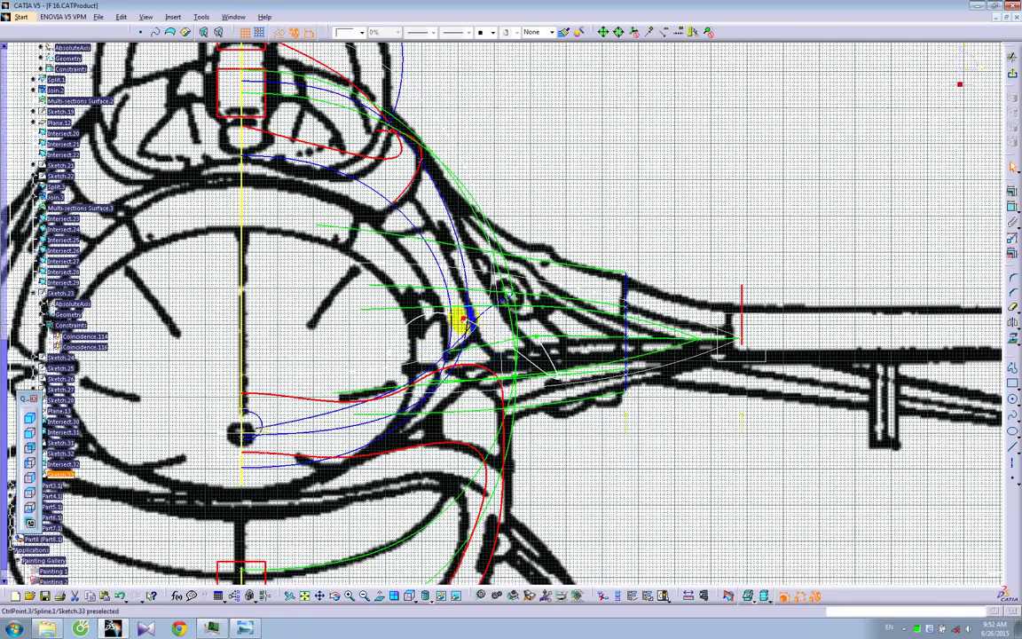
pyautogui.moveTo(559, 378); pyautogui.dragTo(501, 329)
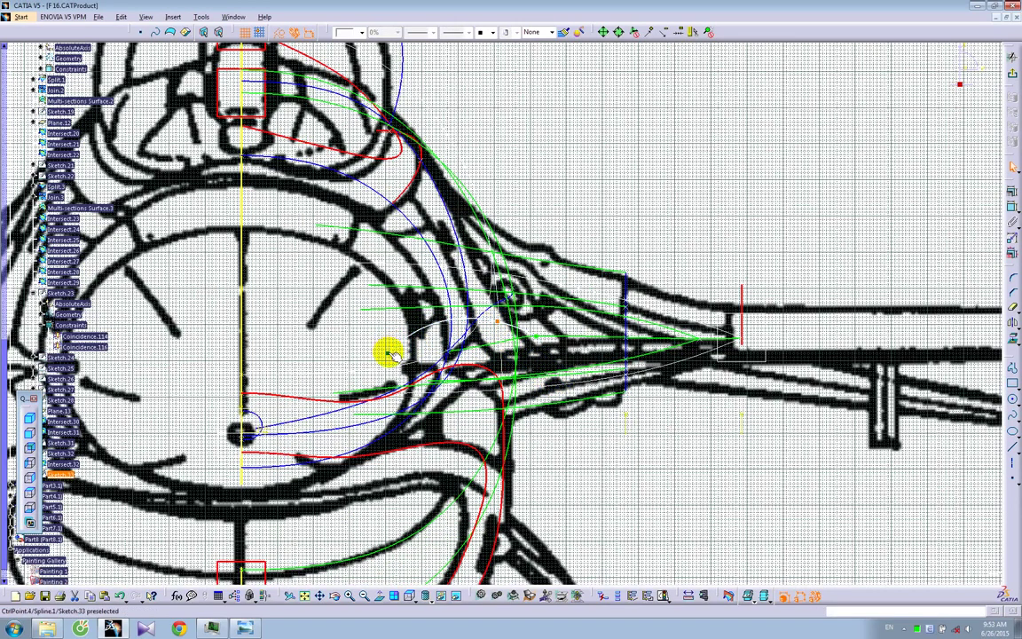
pyautogui.moveTo(384, 342); pyautogui.dragTo(381, 315)
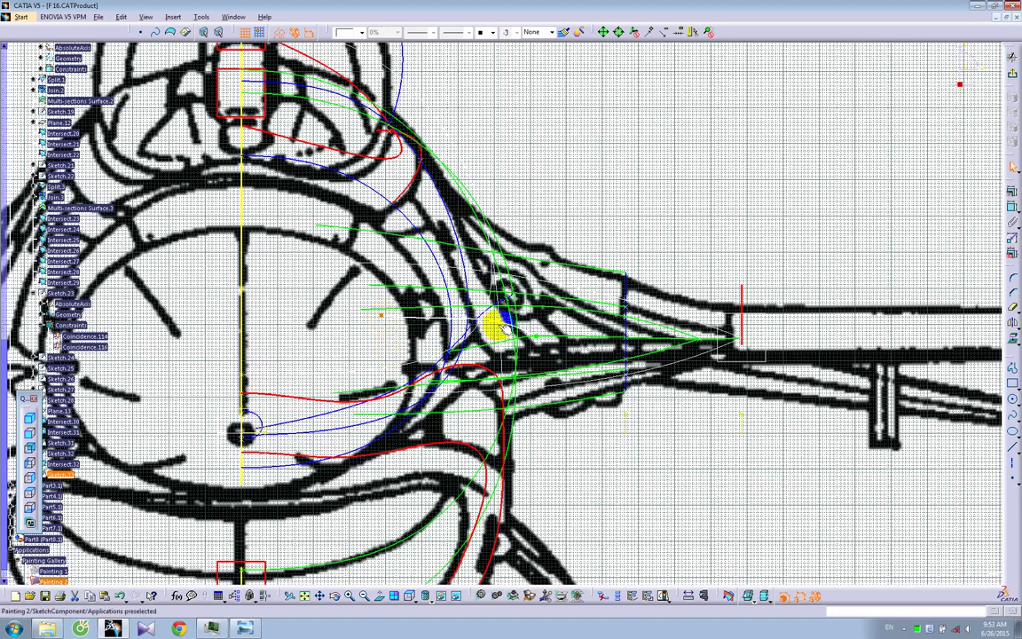
pyautogui.click(435, 318)
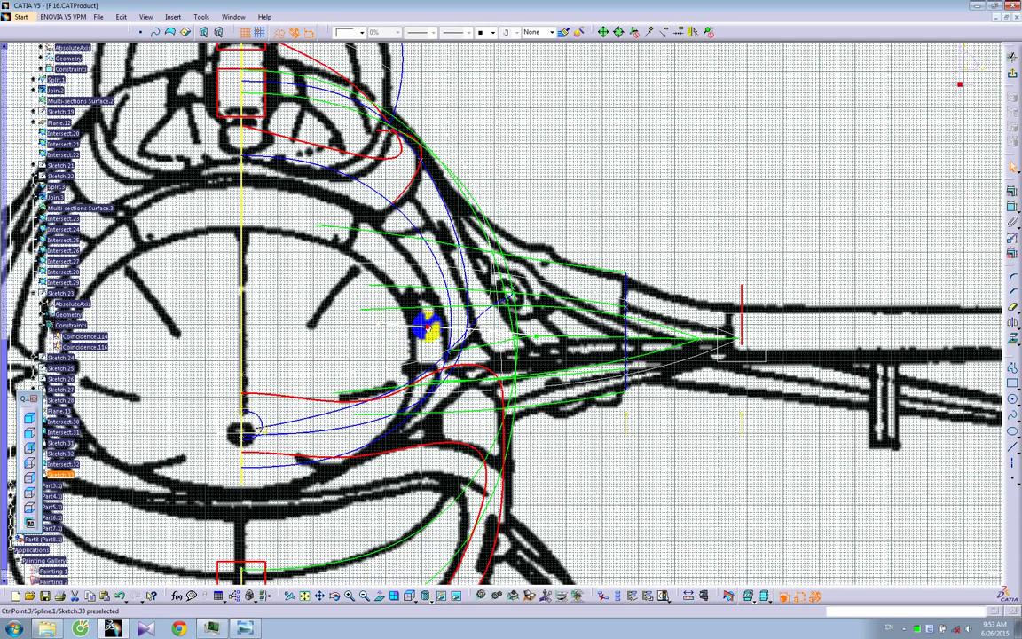
# Exit the sketch and copy the yellow guide curve's graphic properties to the new spline
pyautogui.click(1010, 73)
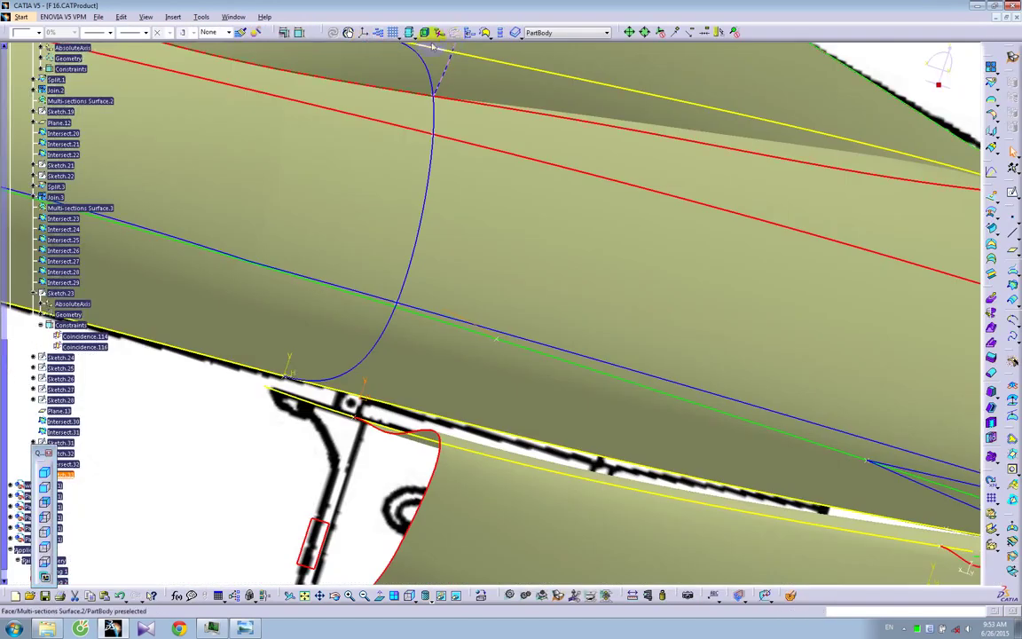
pyautogui.click(240, 33)
pyautogui.moveTo(424, 141)
pyautogui.keyDown('ctrl'); pyautogui.mouseDown(button='middle')
pyautogui.moveTo(438, 175)
pyautogui.moveTo(530, 144)
pyautogui.mouseUp(button='middle'); pyautogui.keyUp('ctrl')
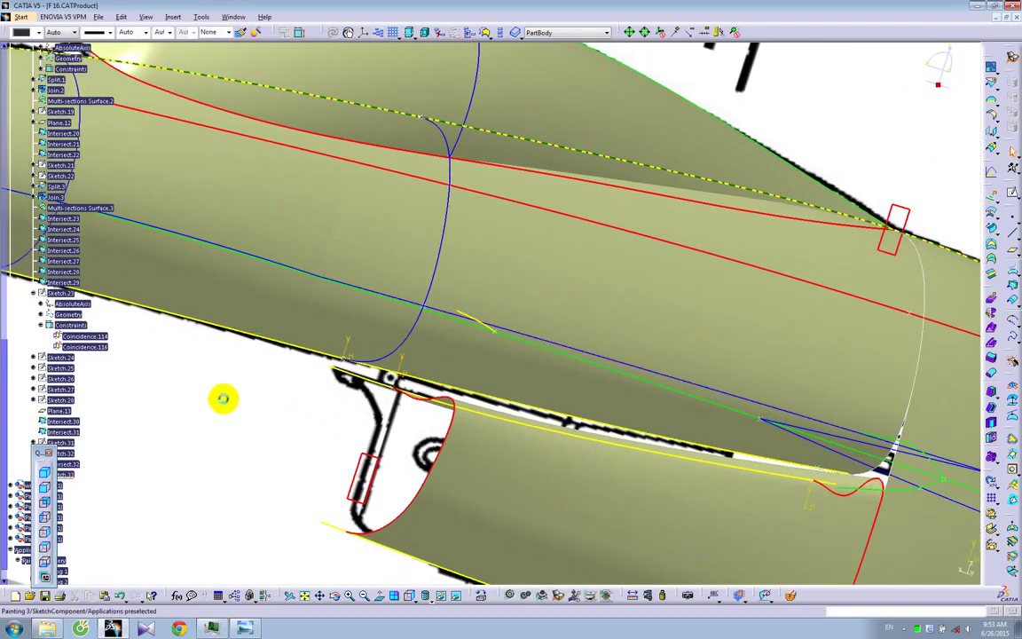
# Sketch a second short spline on the section plane, running inward just below the yellow spline beside the fuselage
pyautogui.moveTo(320, 360); pyautogui.dragTo(358, 360, button='middle')
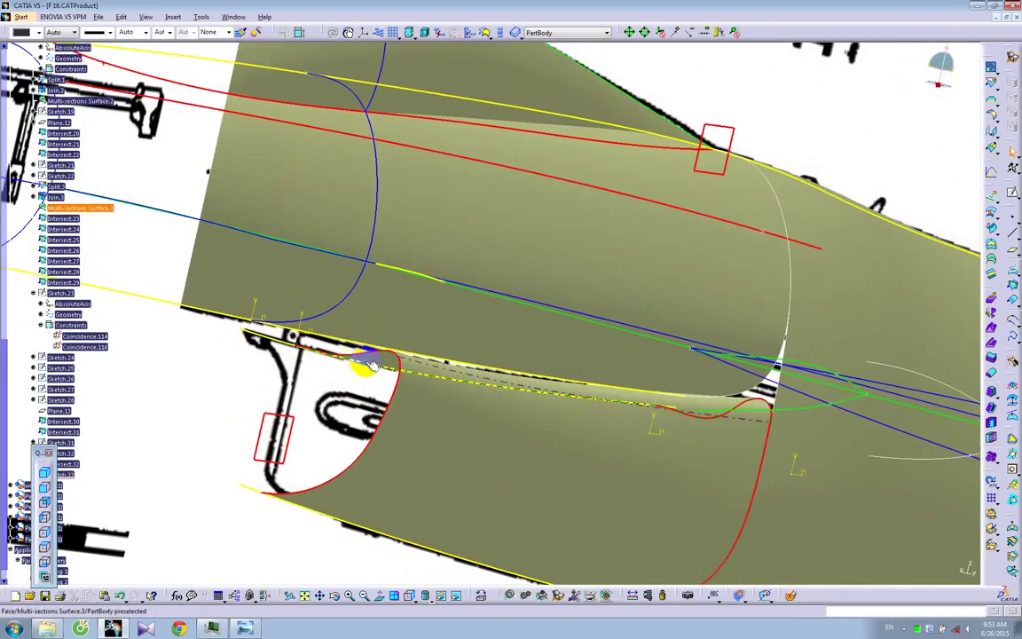
pyautogui.moveTo(602, 391); pyautogui.dragTo(516, 399, button='middle')
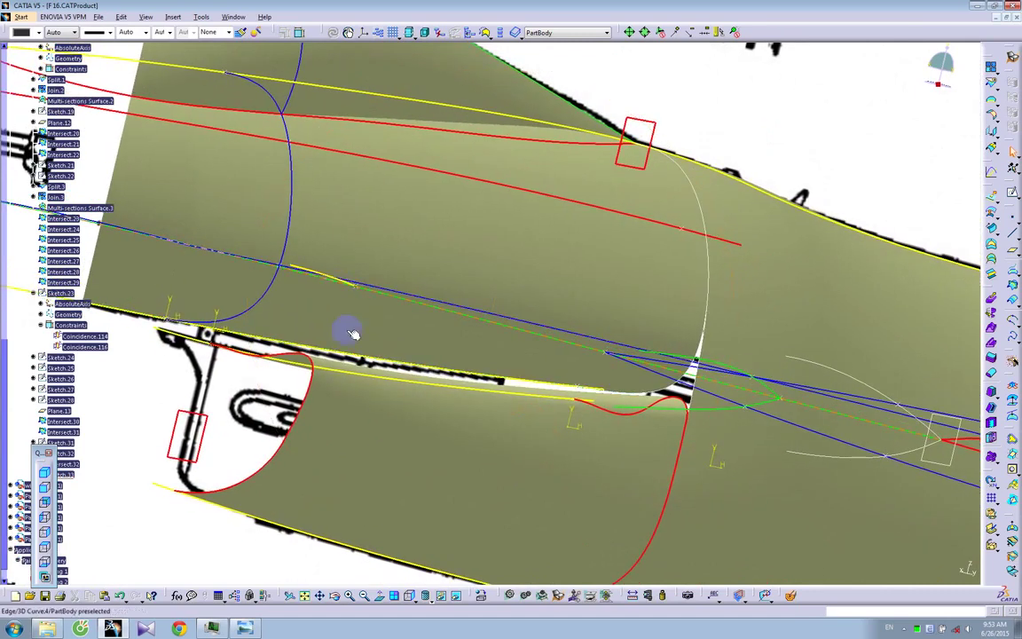
pyautogui.click(212, 430)
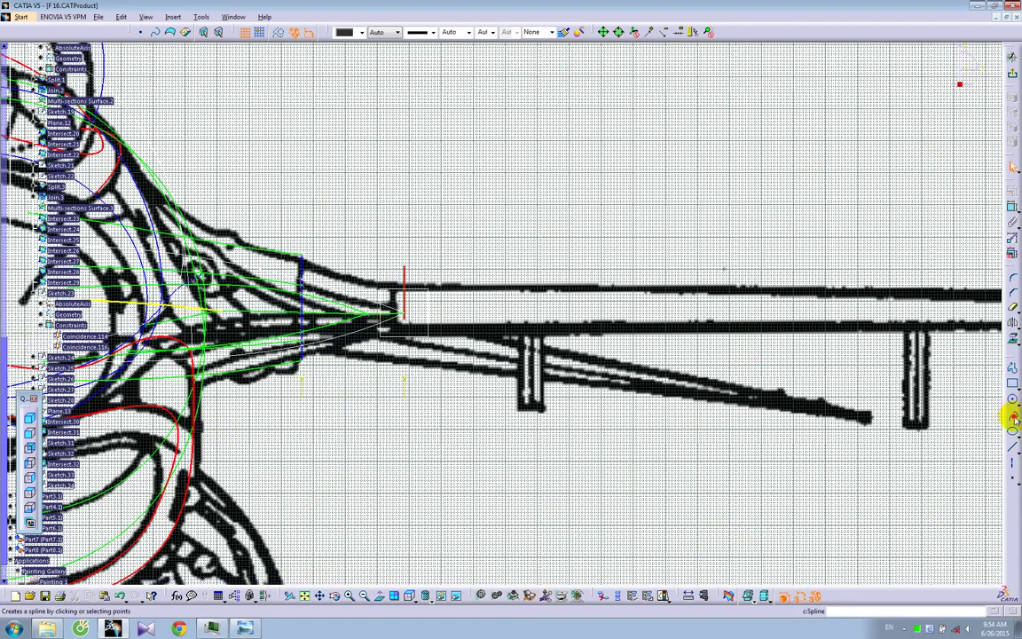
pyautogui.click(1011, 413)
pyautogui.click(238, 335)
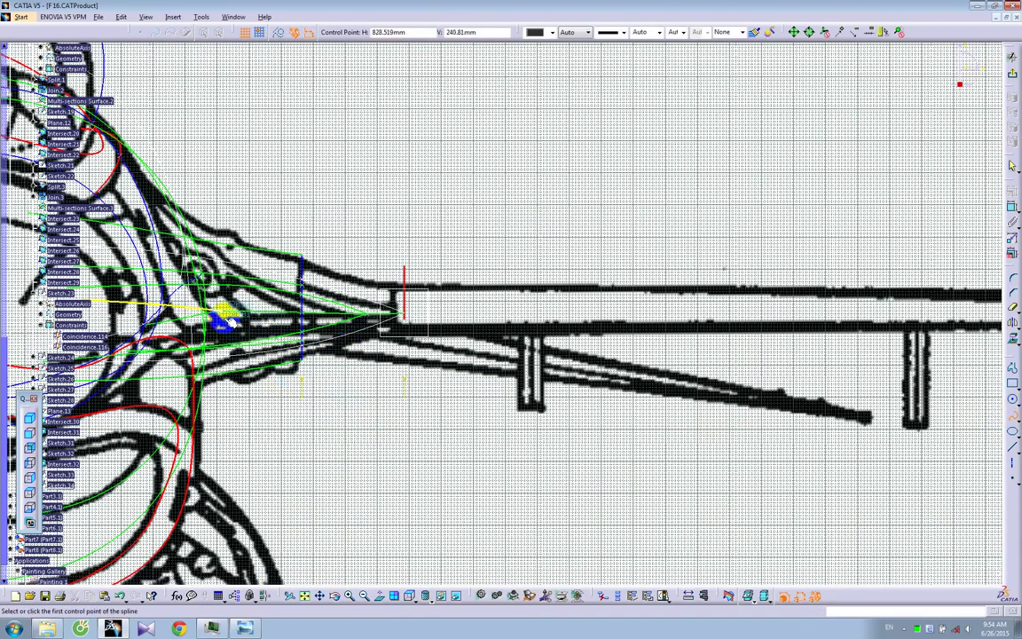
pyautogui.moveTo(246, 344); pyautogui.dragTo(413, 349, button='middle')
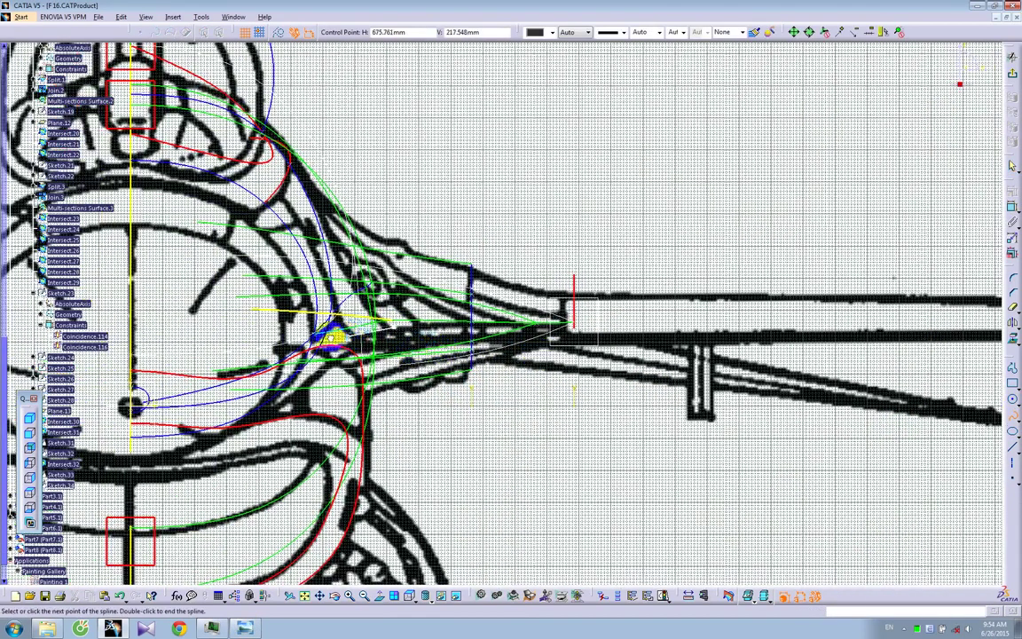
pyautogui.doubleClick(260, 346)
# Constrain the lower spline's outer end coincident with the intersection point on the green curve
pyautogui.moveTo(426, 312)
pyautogui.mouseDown(button='middle')
pyautogui.moveTo(354, 340)
pyautogui.moveTo(253, 321)
pyautogui.mouseUp(button='middle')
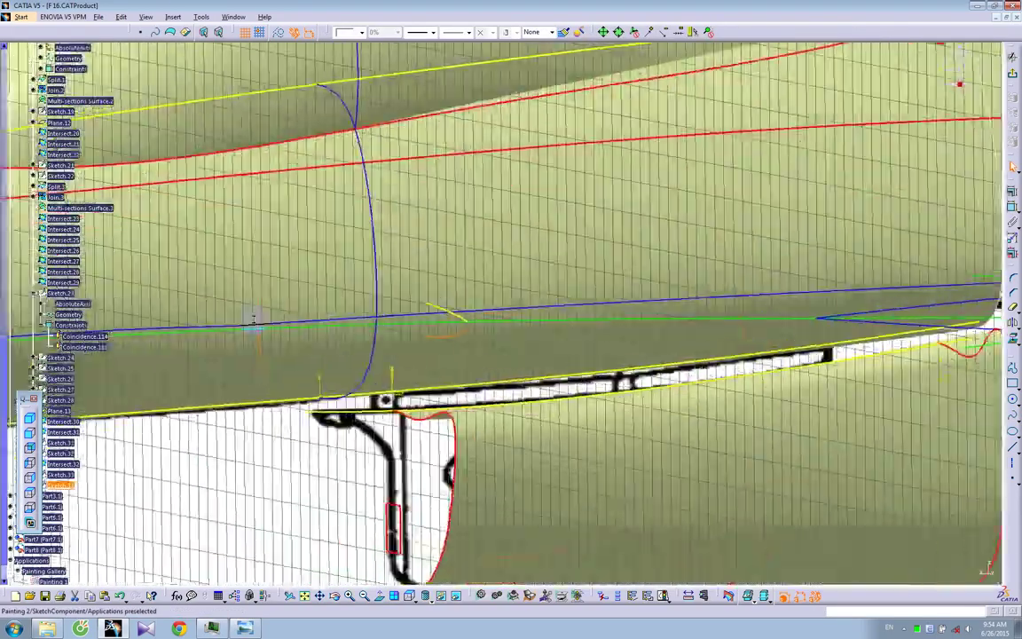
pyautogui.click(647, 345)
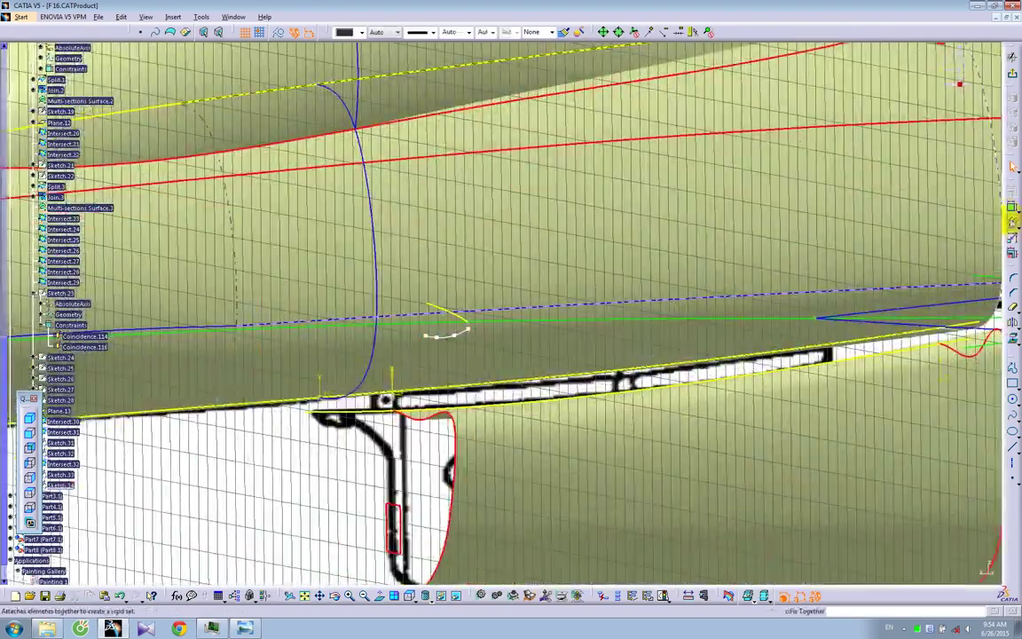
pyautogui.click(473, 332)
pyautogui.rightClick(498, 336)
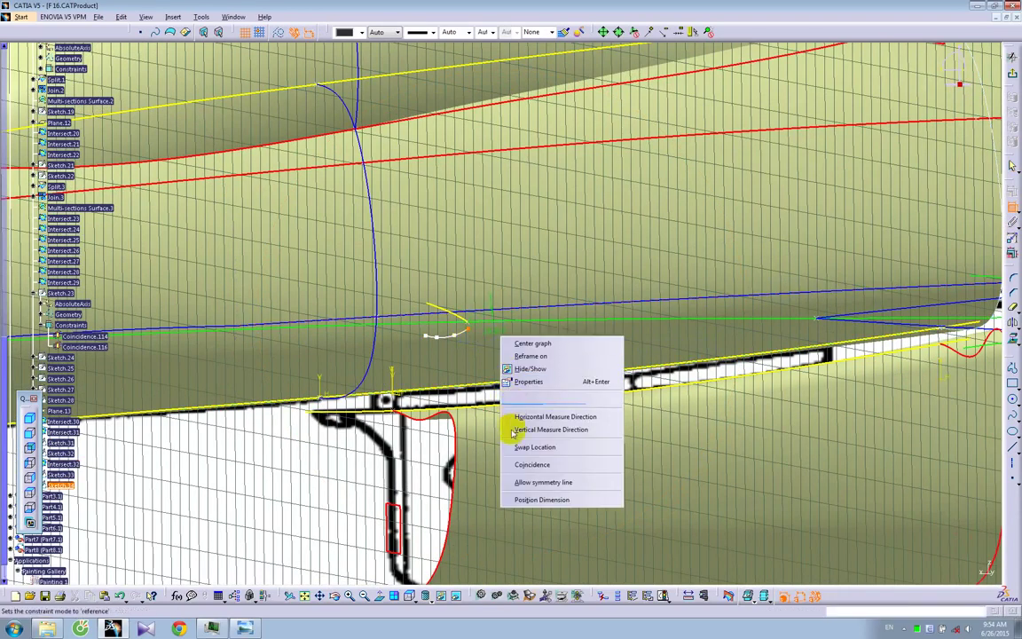
pyautogui.click(531, 465)
# Exit the sketch and copy the yellow spline's graphic properties to the new lower spline
pyautogui.click(378, 598)
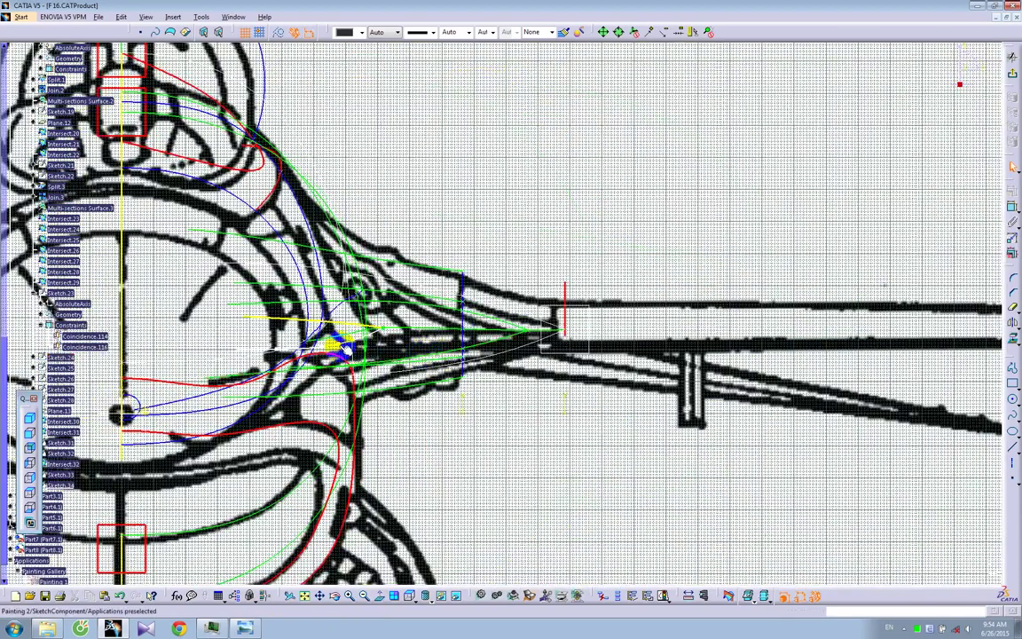
pyautogui.moveTo(275, 324); pyautogui.dragTo(447, 330, button='middle')
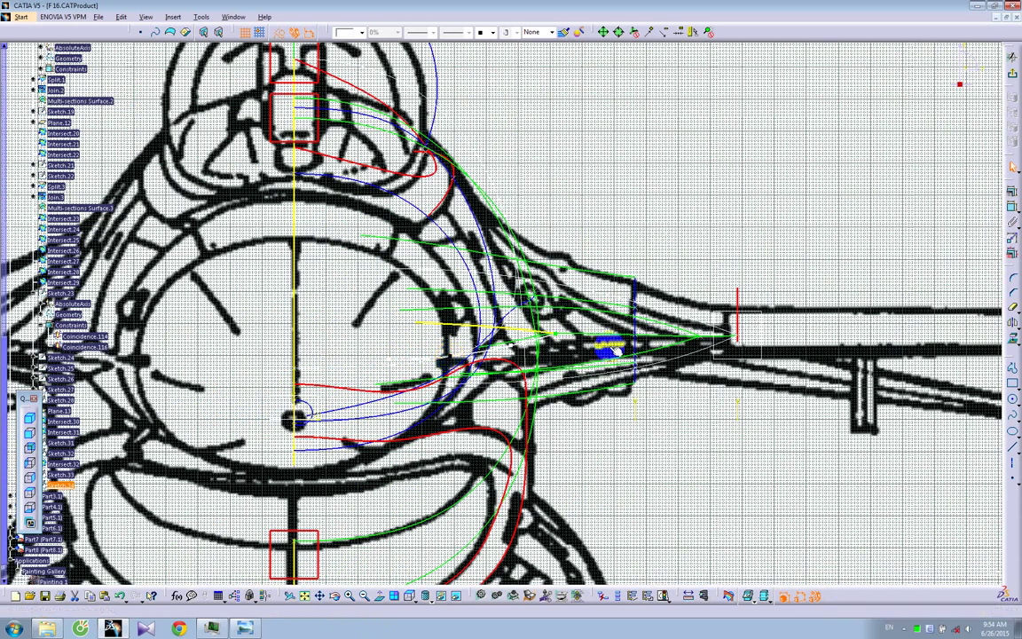
pyautogui.click(1012, 75)
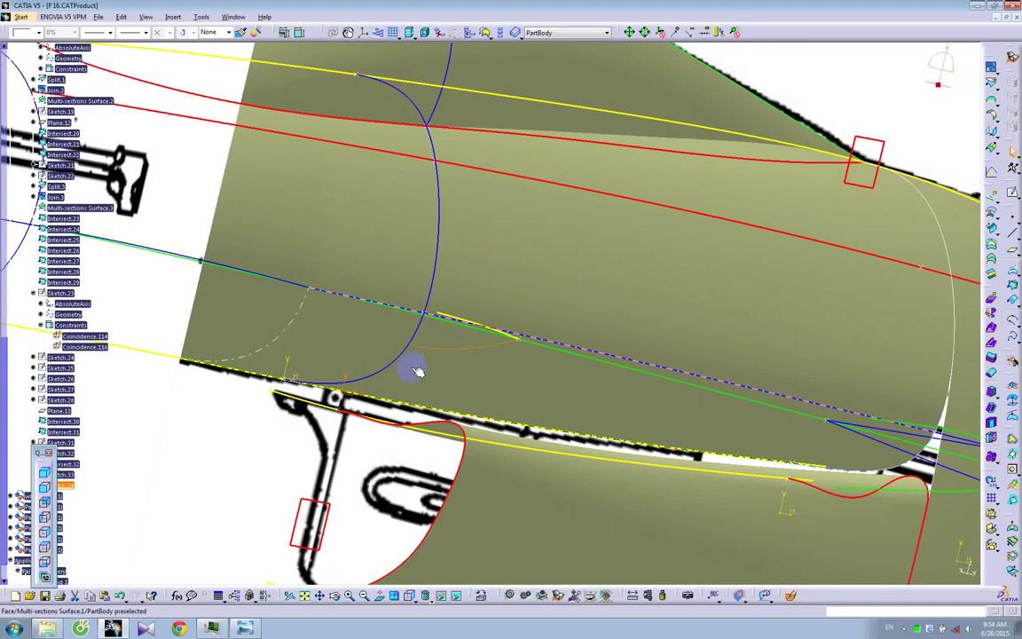
pyautogui.moveTo(416, 371); pyautogui.dragTo(432, 344, button='middle')
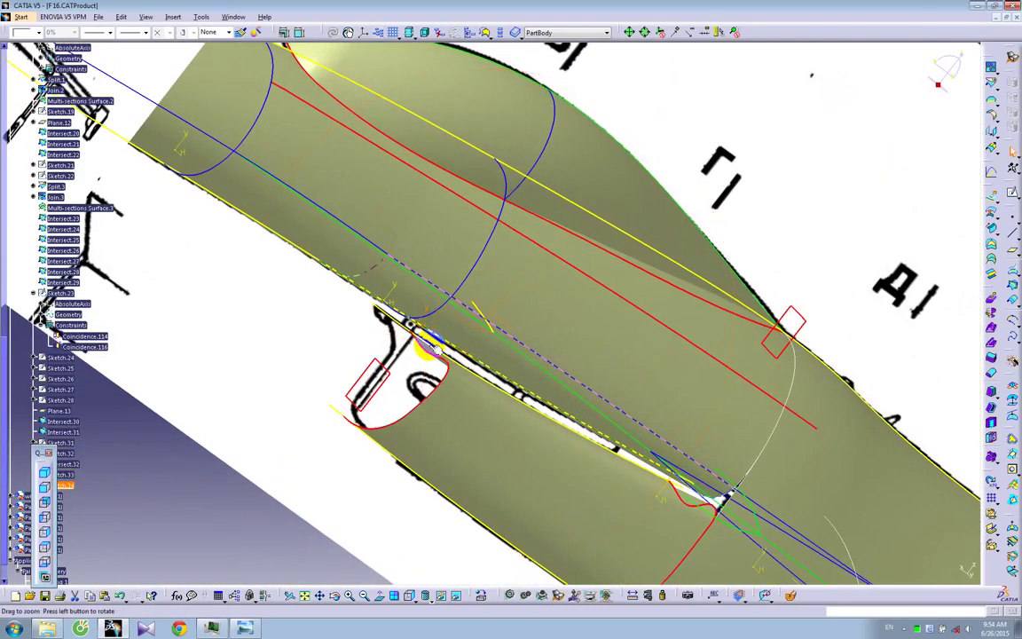
pyautogui.click(240, 33)
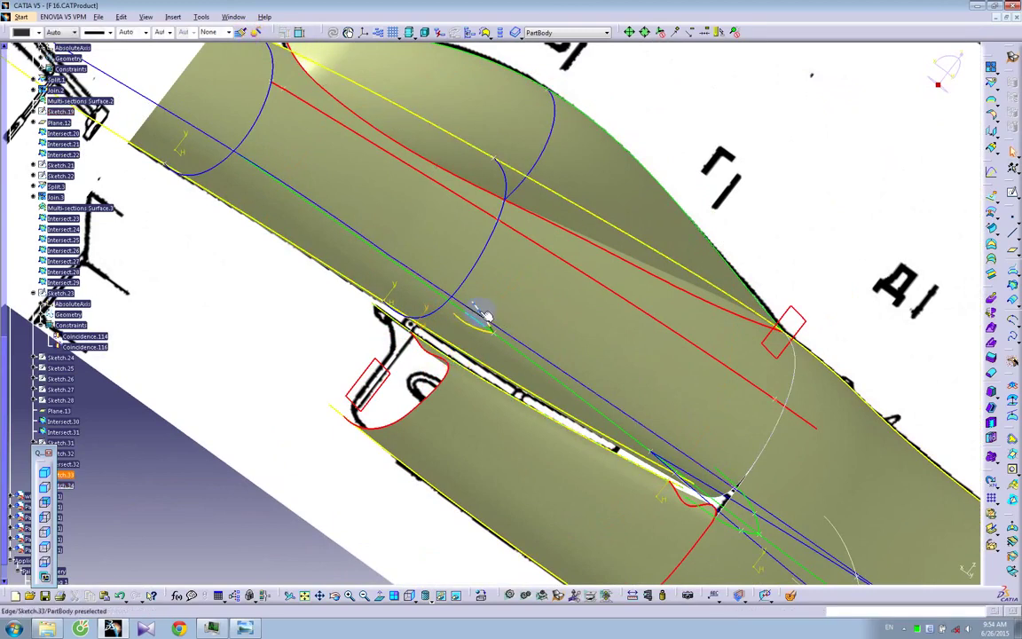
# Reopen the upper spline's sketch, raise its inner control points slightly, and exit the sketch
pyautogui.doubleClick(479, 311)
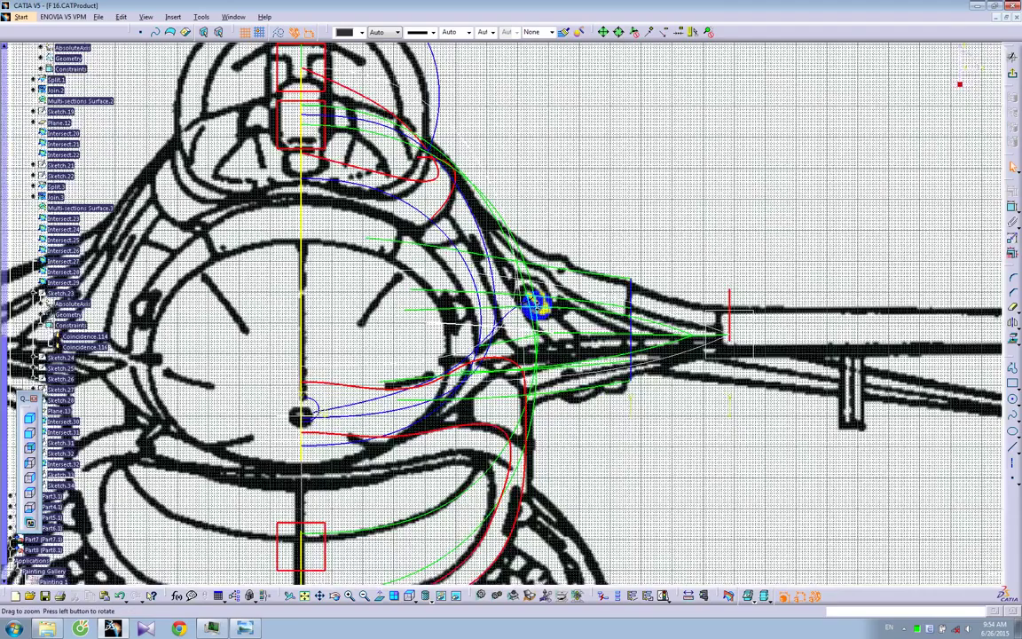
pyautogui.moveTo(532, 306)
pyautogui.mouseDown(button='middle')
pyautogui.moveTo(483, 338)
pyautogui.moveTo(481, 324)
pyautogui.moveTo(513, 346)
pyautogui.mouseUp(button='middle')
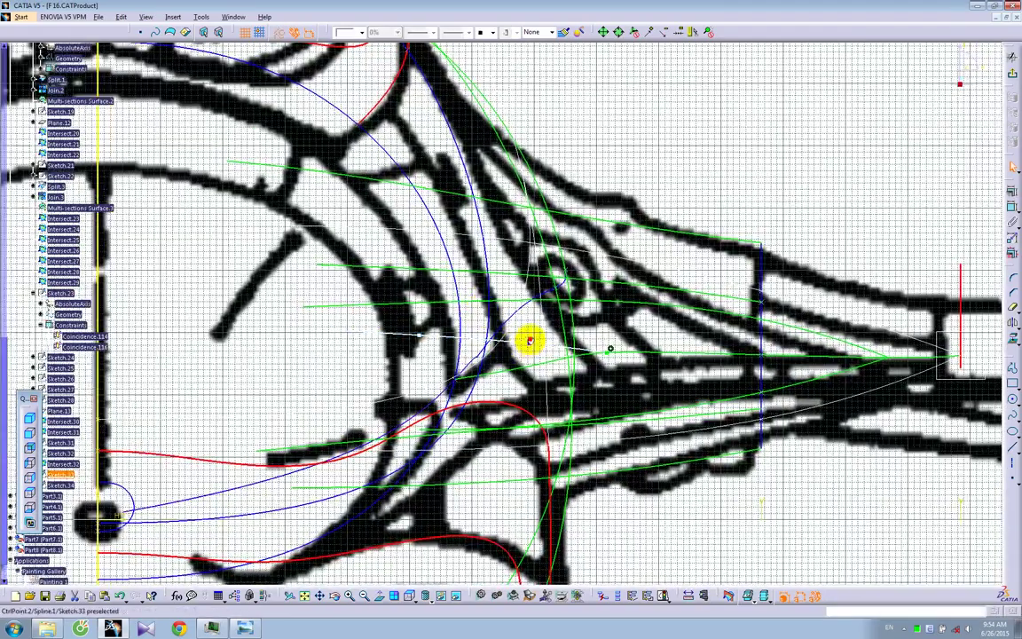
pyautogui.click(419, 331)
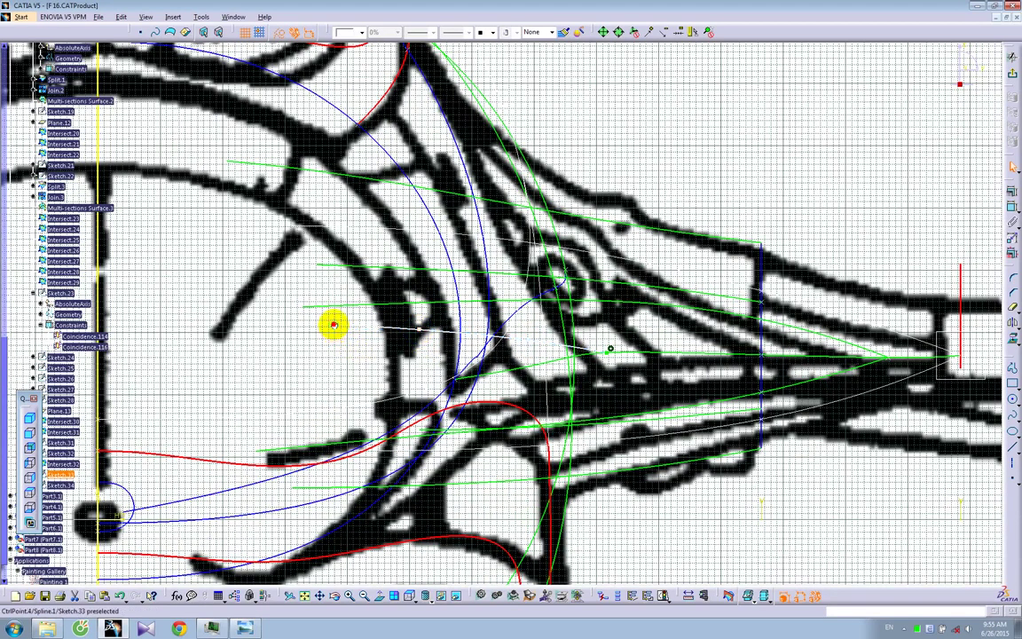
pyautogui.click(1012, 76)
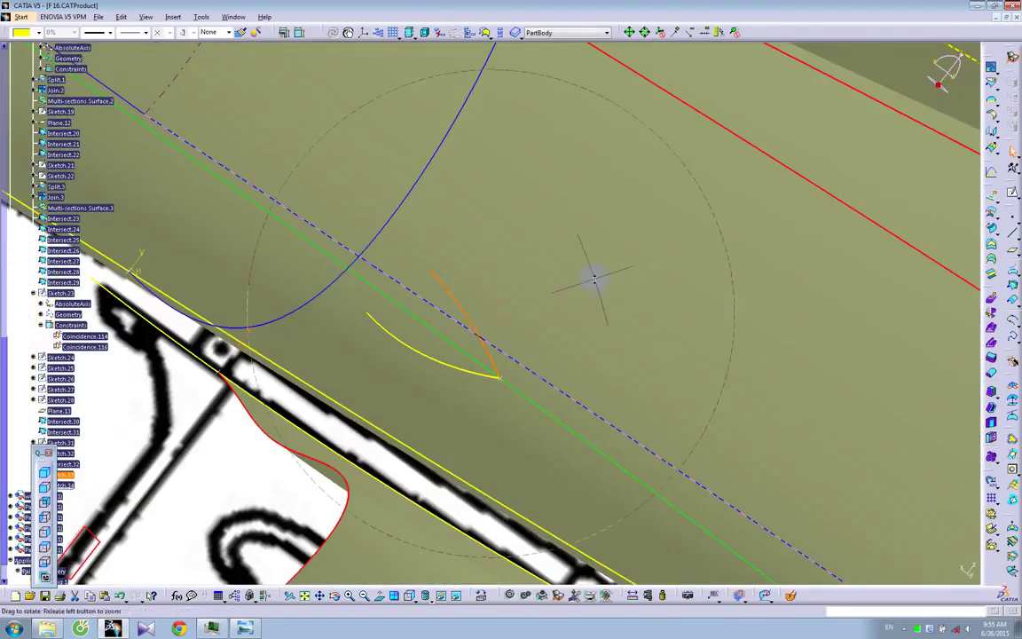
# Try a multi-sections surface through the upper splines Sketch.33, Sketch.23 and Sketch.31
pyautogui.moveTo(595, 279)
pyautogui.mouseDown(button='middle')
pyautogui.moveTo(721, 262)
pyautogui.moveTo(496, 235)
pyautogui.moveTo(482, 168)
pyautogui.moveTo(479, 194)
pyautogui.moveTo(532, 230)
pyautogui.moveTo(655, 269)
pyautogui.moveTo(599, 352)
pyautogui.moveTo(550, 382)
pyautogui.moveTo(497, 373)
pyautogui.moveTo(488, 390)
pyautogui.moveTo(520, 435)
pyautogui.moveTo(604, 438)
pyautogui.moveTo(621, 461)
pyautogui.mouseUp(button='middle')
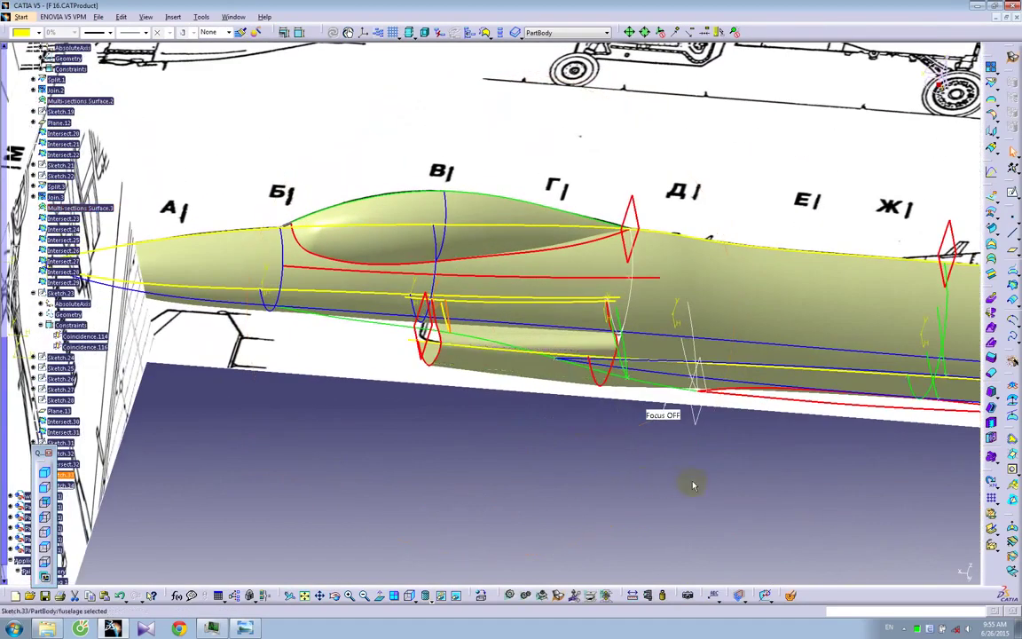
pyautogui.click(398, 463)
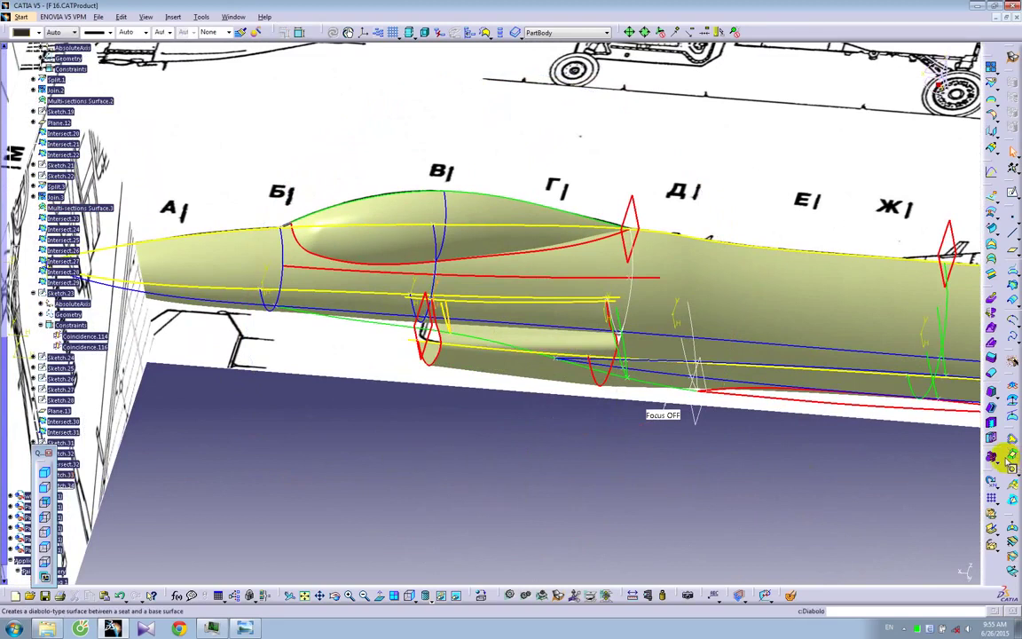
pyautogui.click(991, 260)
pyautogui.moveTo(441, 408); pyautogui.dragTo(433, 377, button='middle')
pyautogui.click(431, 321)
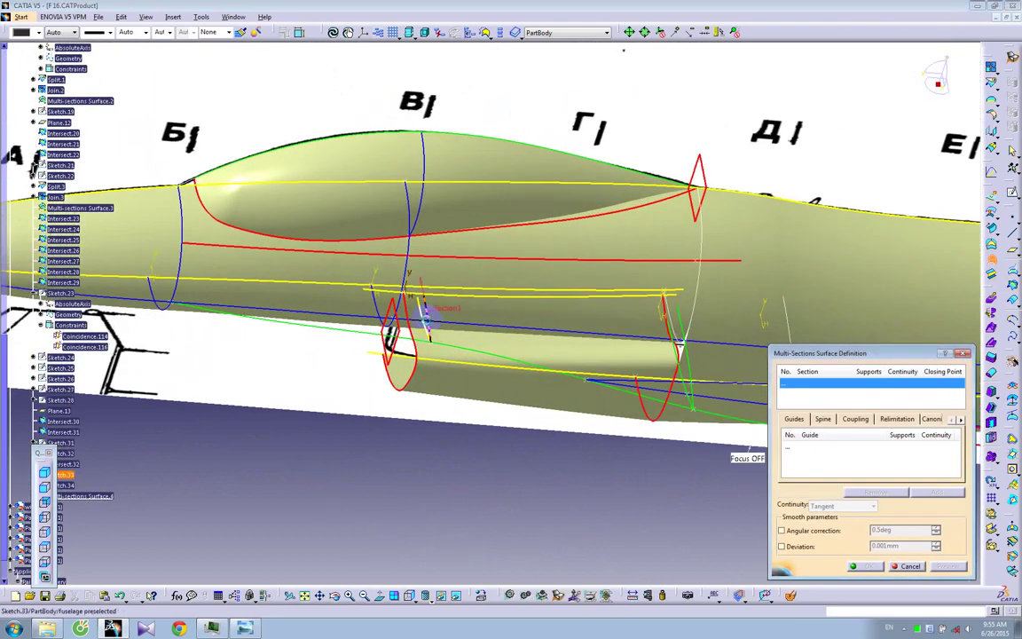
pyautogui.moveTo(725, 387); pyautogui.dragTo(539, 397, button='middle')
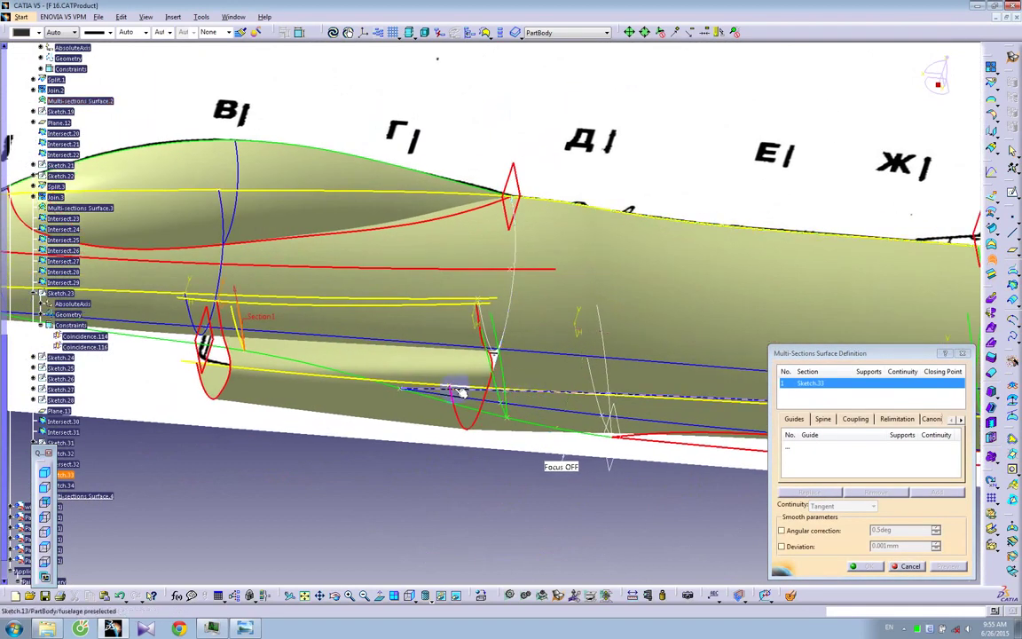
pyautogui.click(604, 373)
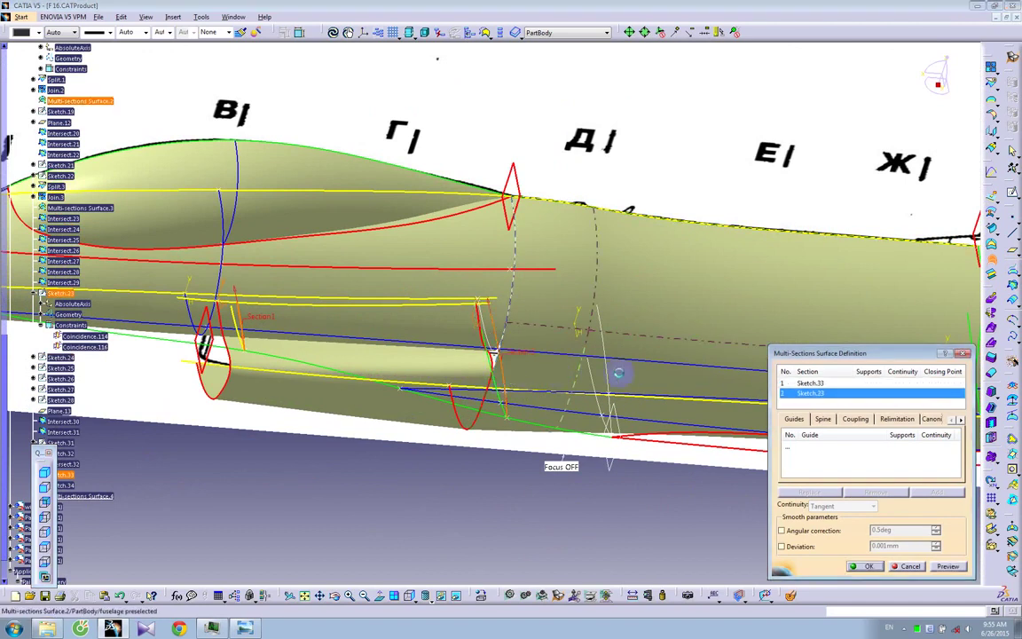
pyautogui.click(605, 364)
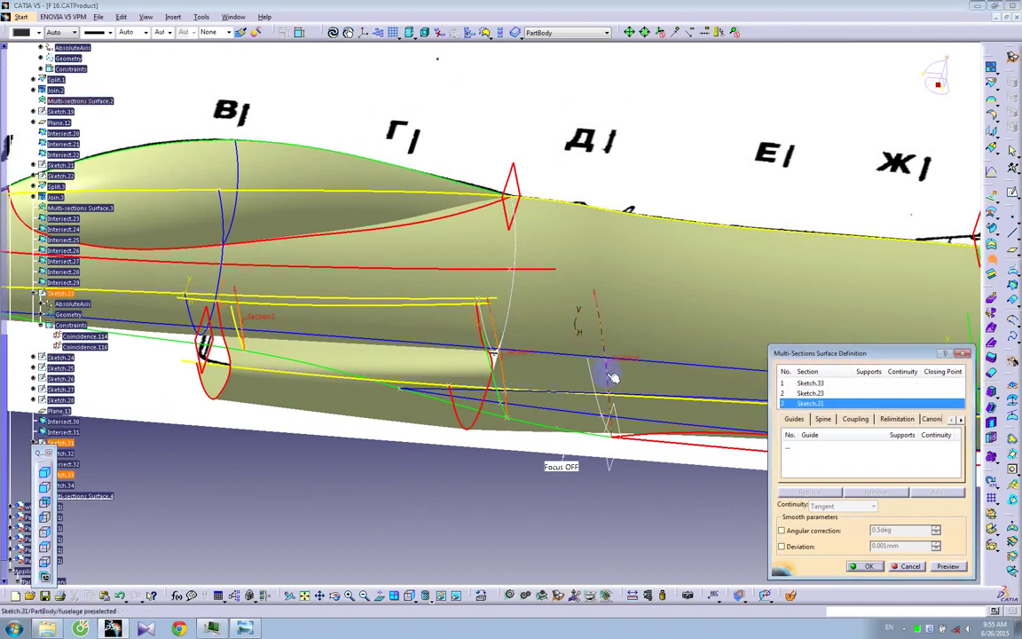
# Add 3D Curve.4 as the guide of the multi-sections surface and preview the loft
pyautogui.moveTo(248, 388); pyautogui.dragTo(343, 397, button='middle')
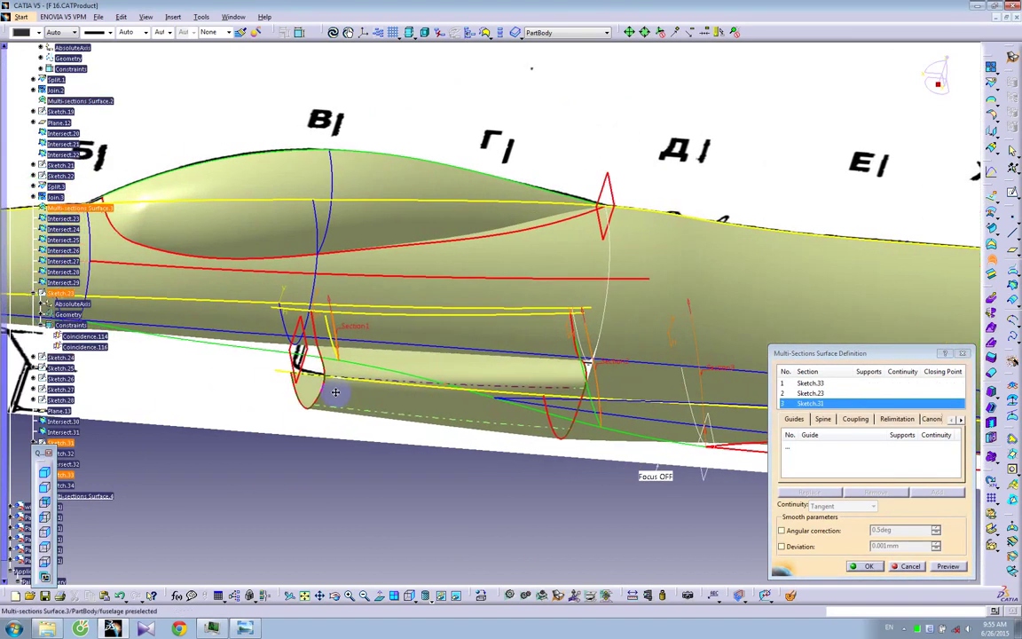
pyautogui.click(816, 448)
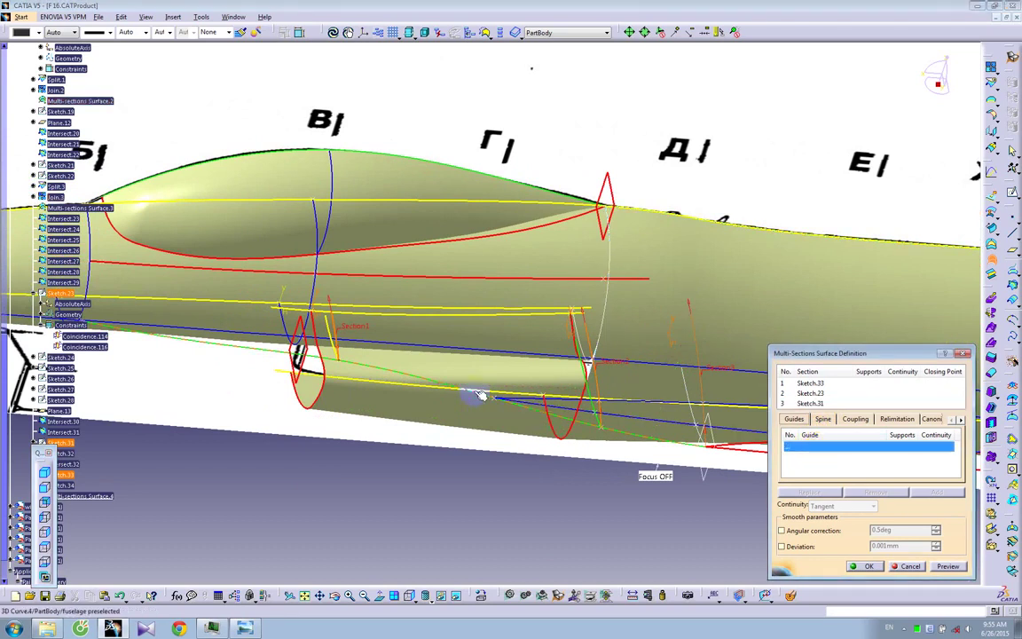
pyautogui.click(418, 383)
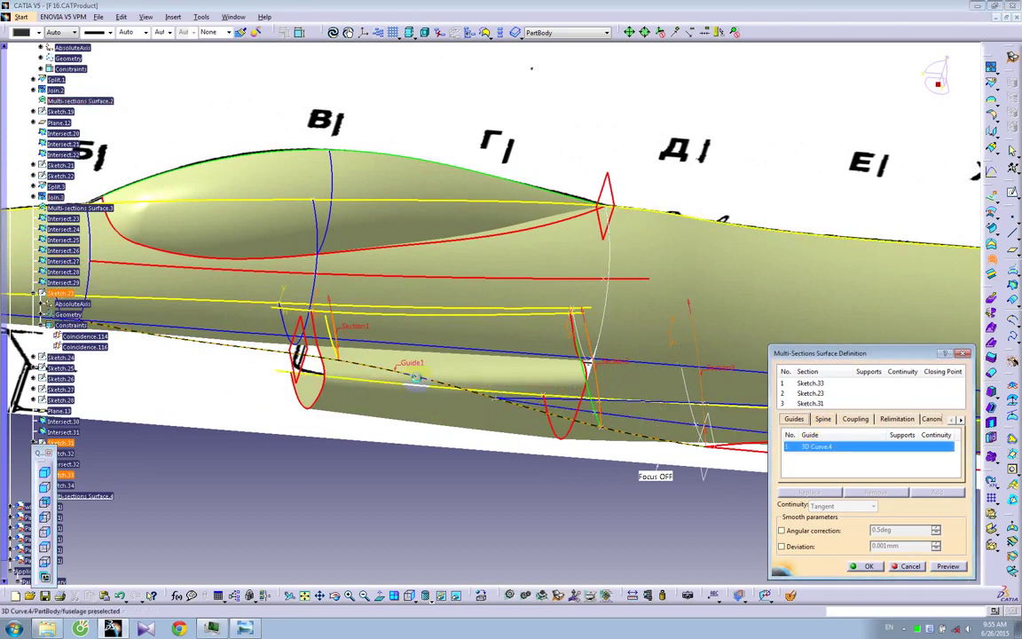
pyautogui.click(947, 566)
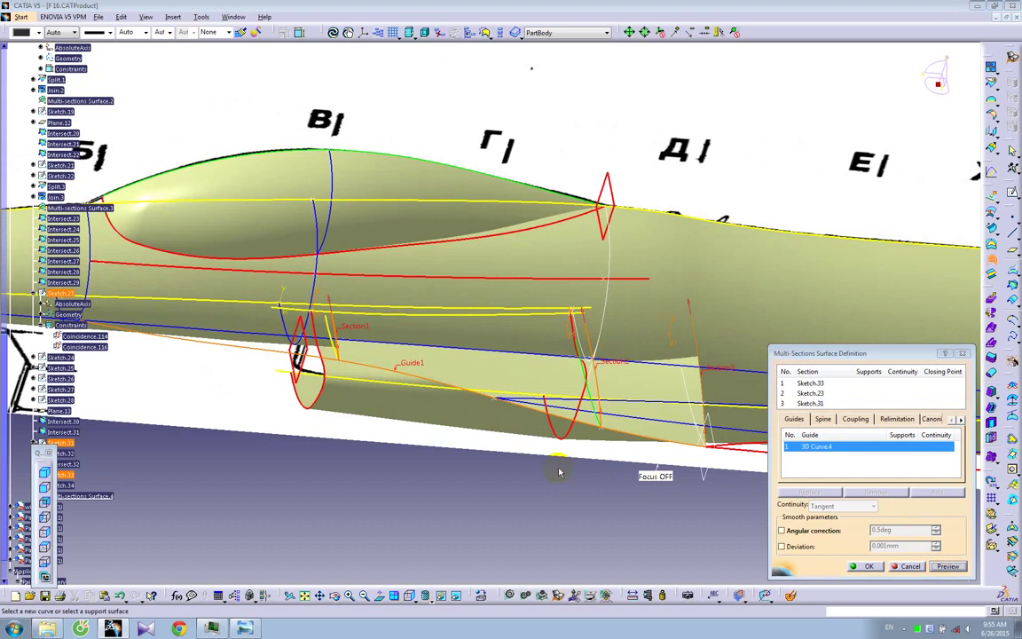
# Examine the previewed loft around the intake and fuselage side, and cancel the multi-sections surface
pyautogui.moveTo(558, 473); pyautogui.dragTo(666, 474, button='middle')
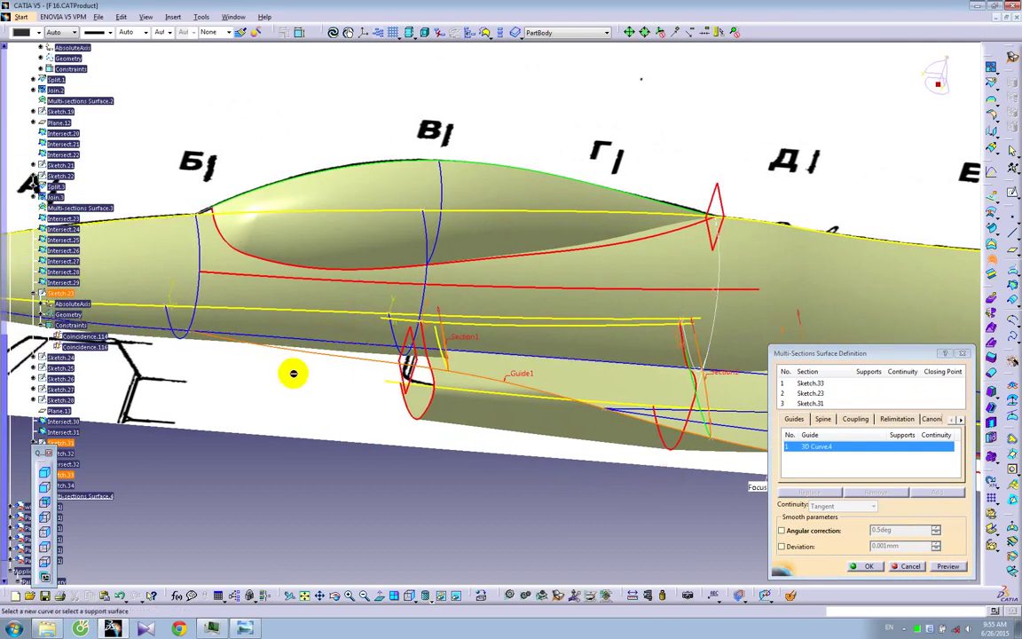
pyautogui.moveTo(650, 430); pyautogui.dragTo(516, 412, button='middle')
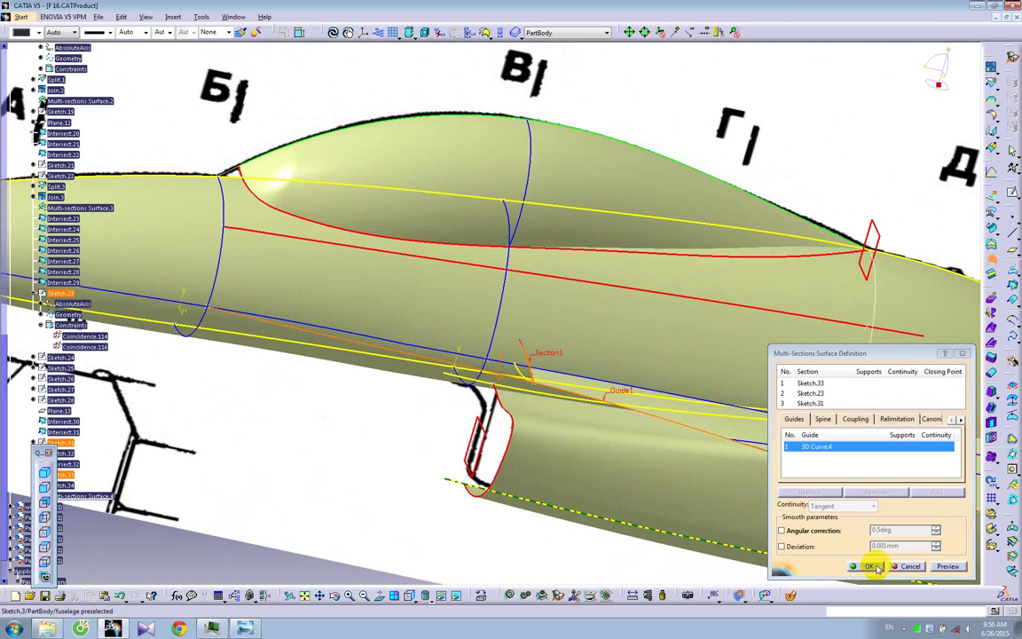
pyautogui.keyDown('ctrl'); pyautogui.moveTo(644, 428); pyautogui.dragTo(620, 479, button='middle'); pyautogui.keyUp('ctrl')
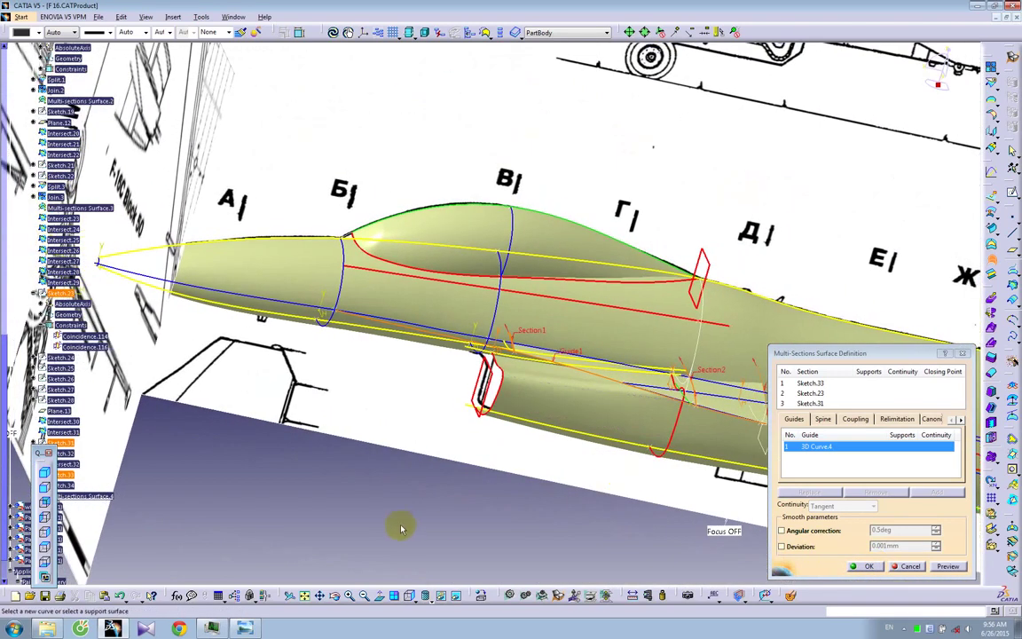
pyautogui.moveTo(401, 479)
pyautogui.mouseDown(button='middle')
pyautogui.moveTo(383, 479)
pyautogui.moveTo(404, 445)
pyautogui.moveTo(449, 410)
pyautogui.moveTo(471, 439)
pyautogui.moveTo(468, 406)
pyautogui.moveTo(429, 361)
pyautogui.mouseUp(button='middle')
pyautogui.moveTo(626, 372)
pyautogui.mouseDown(button='middle')
pyautogui.moveTo(502, 360)
pyautogui.moveTo(515, 410)
pyautogui.moveTo(555, 416)
pyautogui.mouseUp(button='middle')
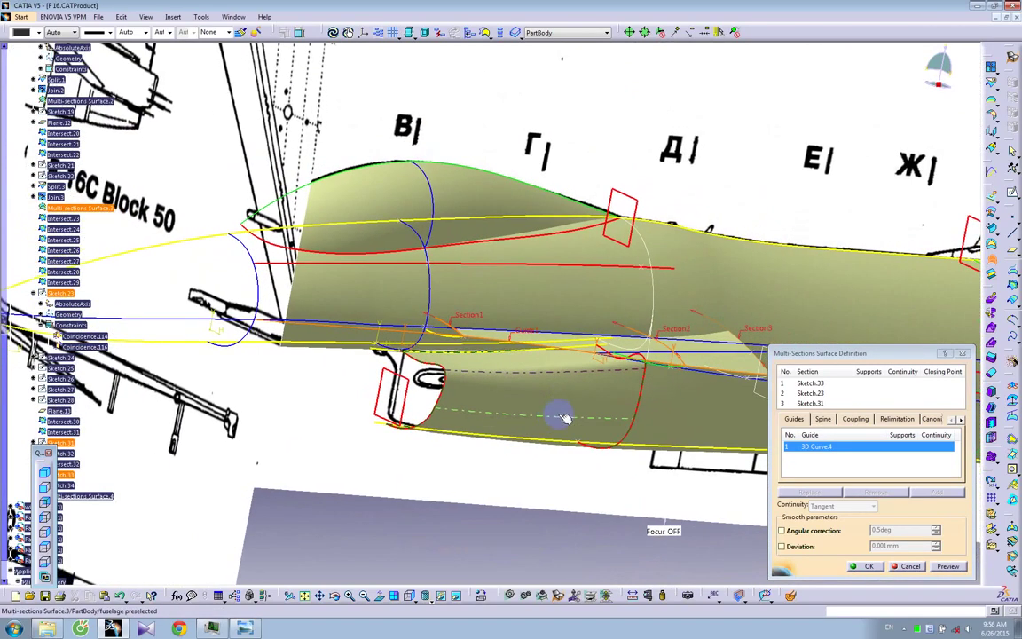
pyautogui.click(911, 566)
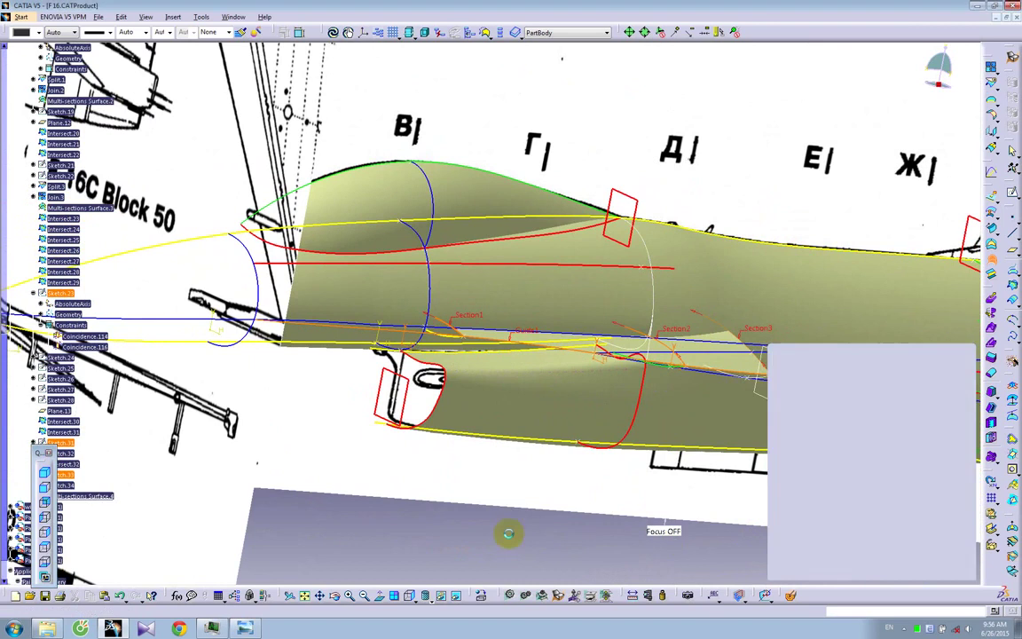
# Show the hidden Plane.3 at the front of the canopy
pyautogui.moveTo(392, 525); pyautogui.dragTo(178, 239, button='middle')
pyautogui.scroll(10, 75, 193)
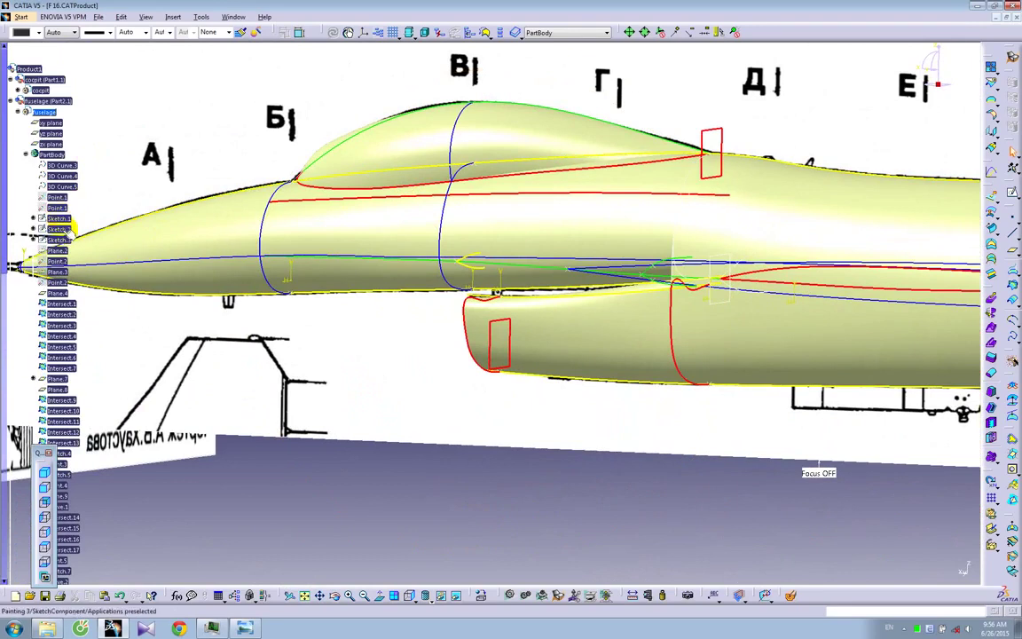
pyautogui.rightClick(62, 272)
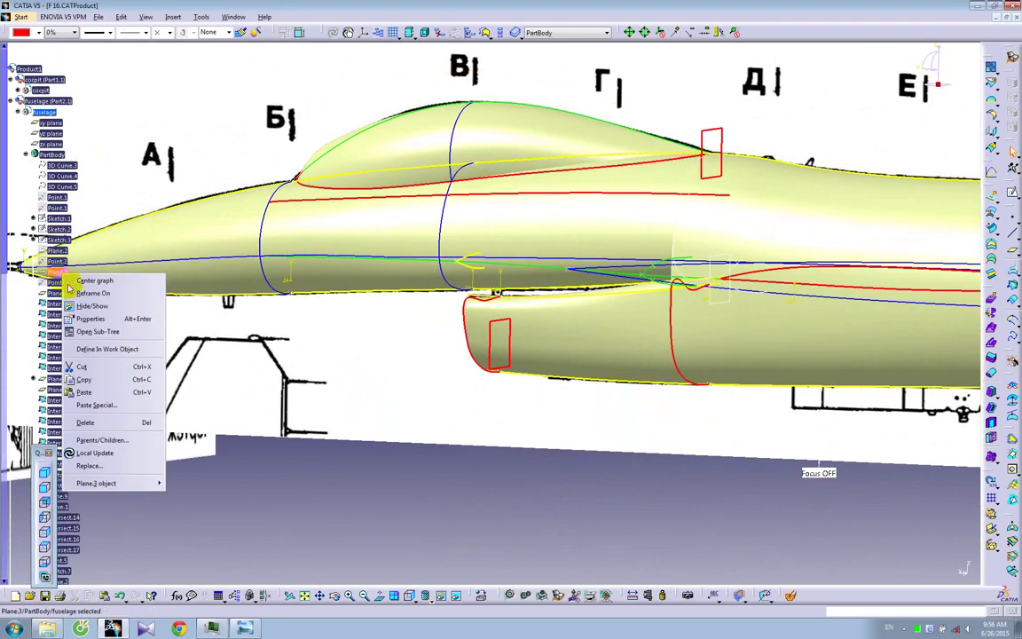
pyautogui.click(78, 300)
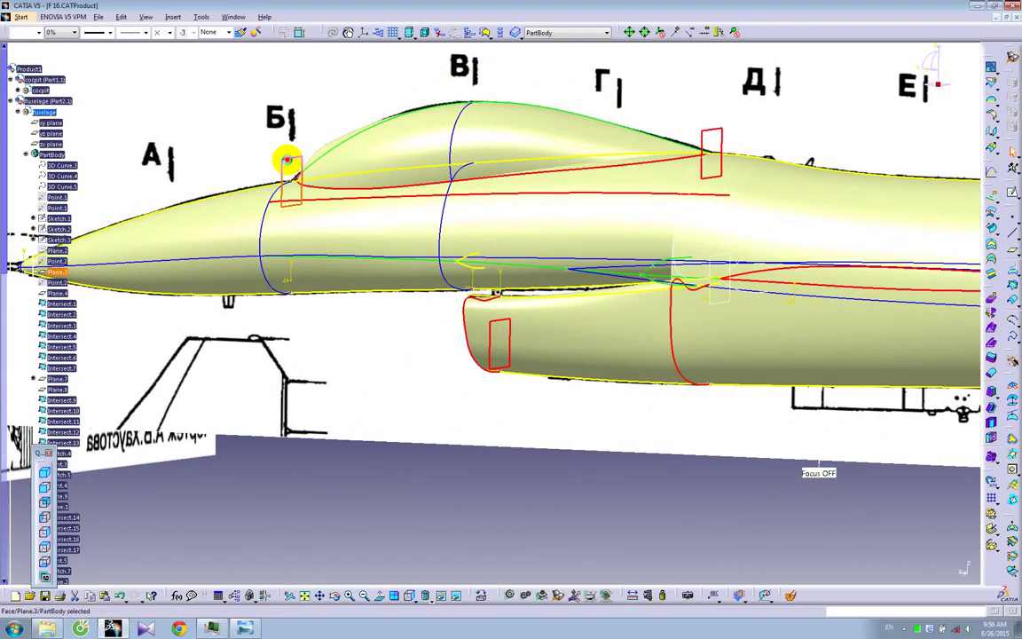
pyautogui.click(1012, 256)
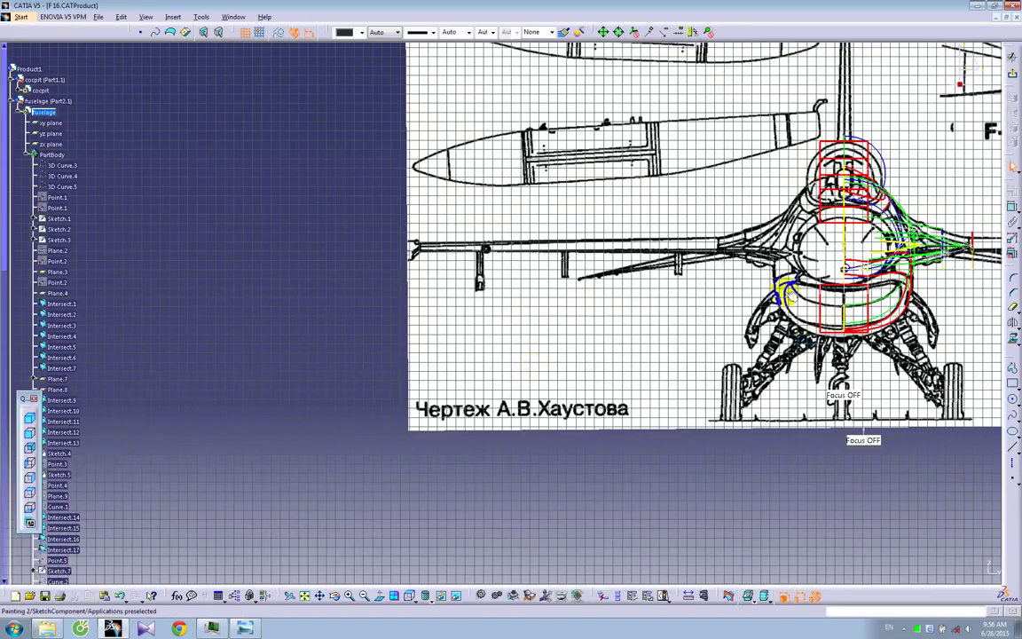
pyautogui.moveTo(764, 293); pyautogui.dragTo(487, 339, button='middle')
pyautogui.moveTo(748, 242); pyautogui.dragTo(359, 301, button='middle')
pyautogui.moveTo(572, 272); pyautogui.dragTo(520, 290, button='middle')
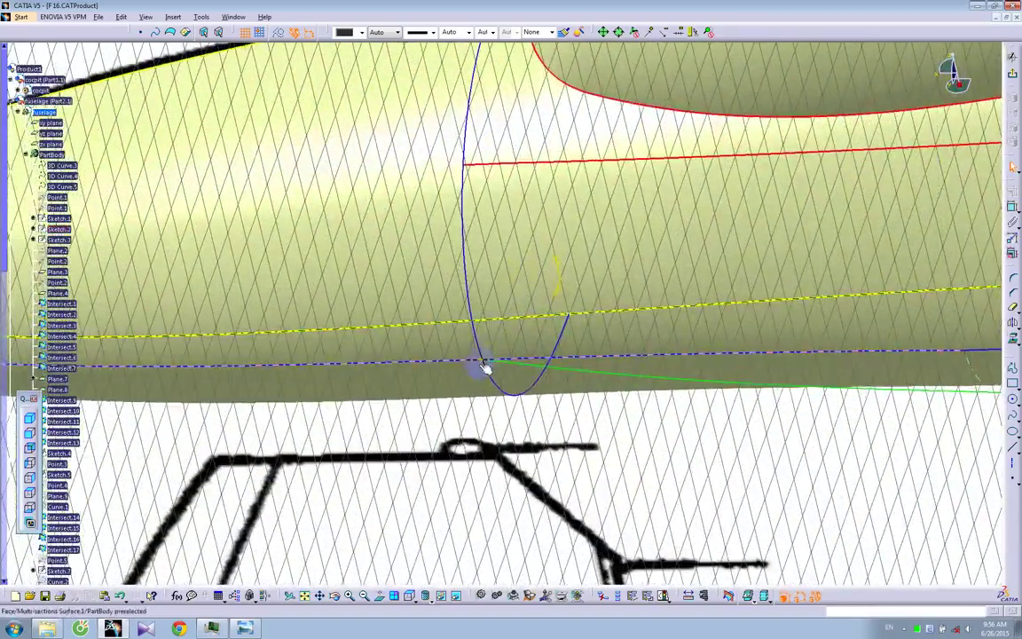
pyautogui.moveTo(524, 399); pyautogui.dragTo(618, 203, button='middle')
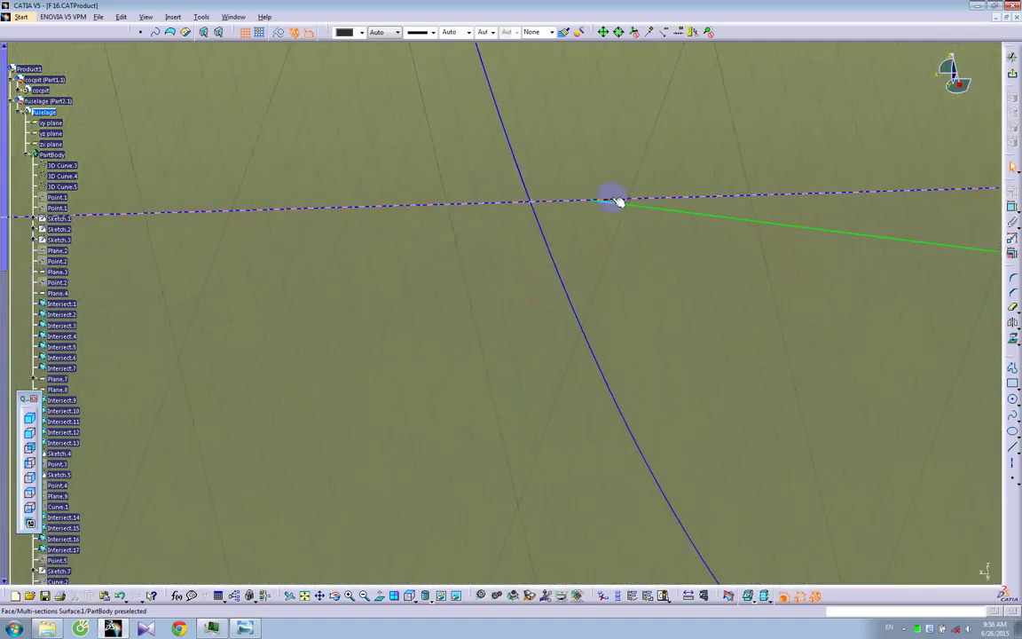
pyautogui.moveTo(606, 255); pyautogui.dragTo(543, 568, button='middle')
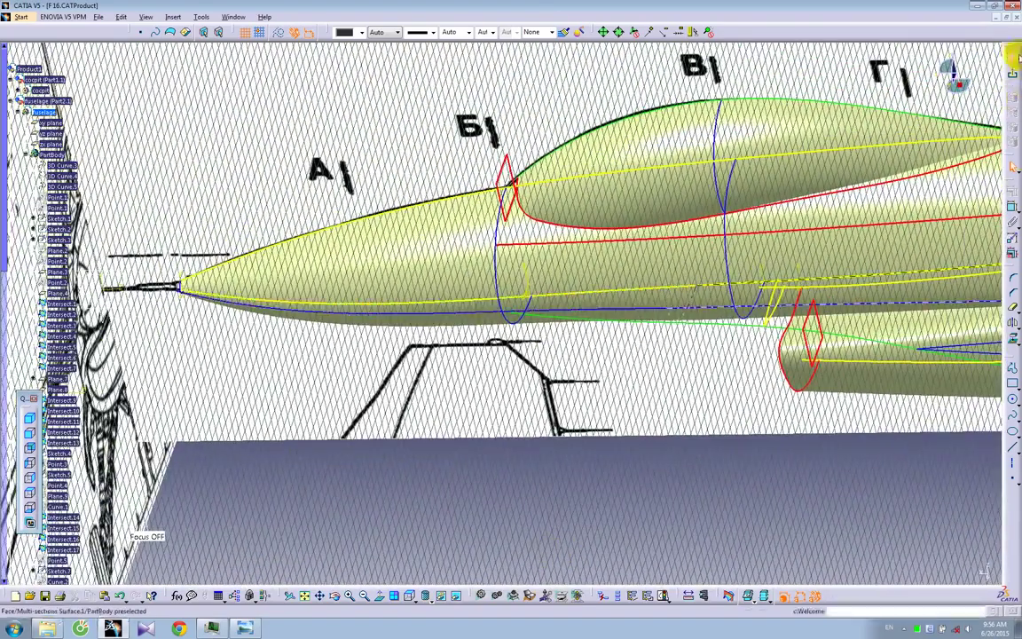
pyautogui.click(1012, 77)
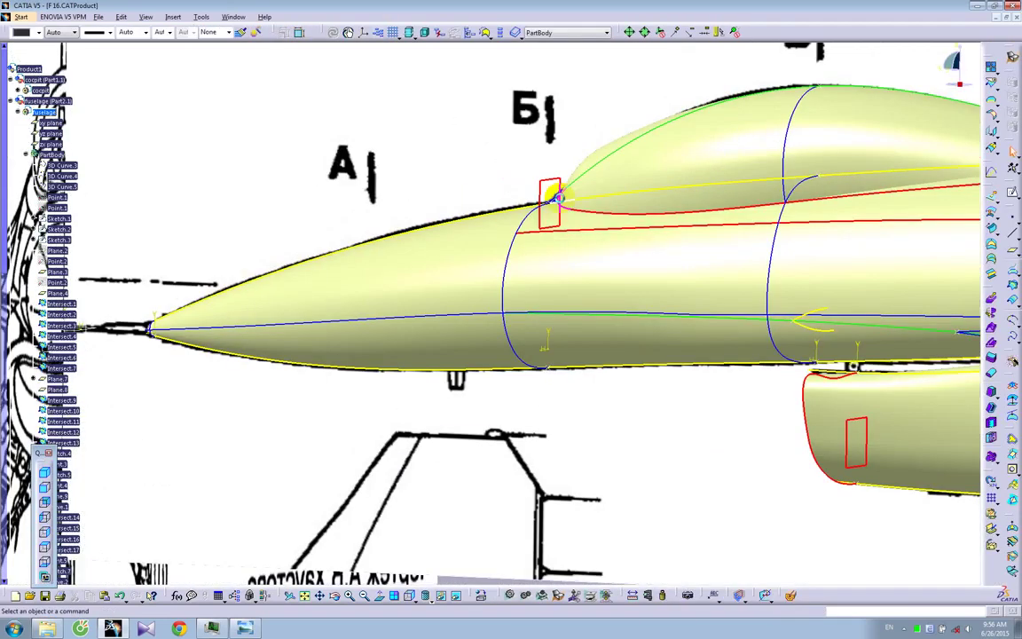
# Hide Plane.3 at the front of the canopy
pyautogui.rightClick(540, 186)
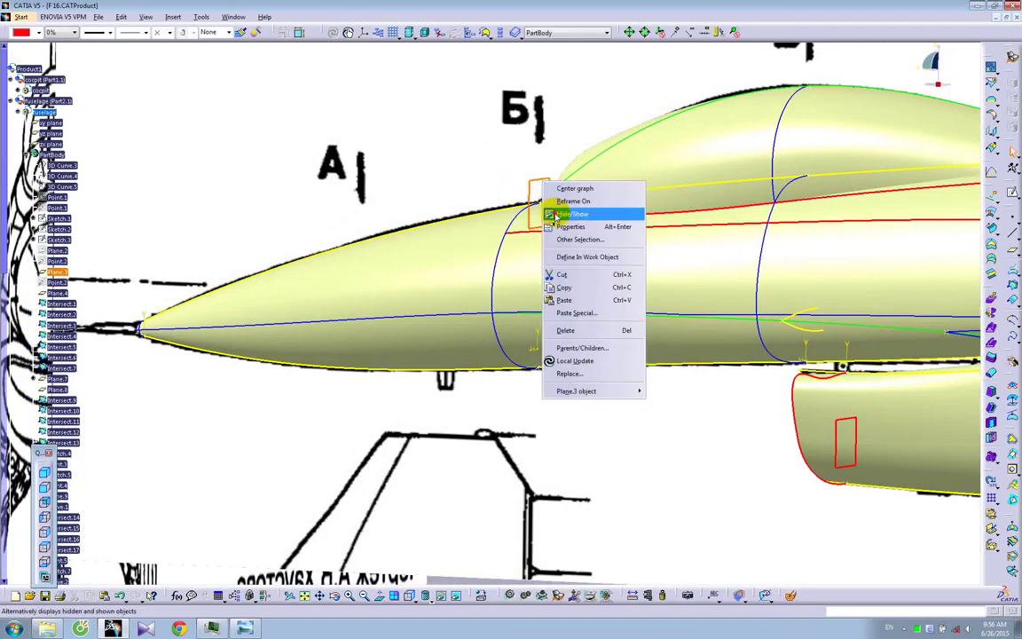
pyautogui.click(566, 214)
pyautogui.moveTo(562, 342); pyautogui.dragTo(554, 239, button='middle')
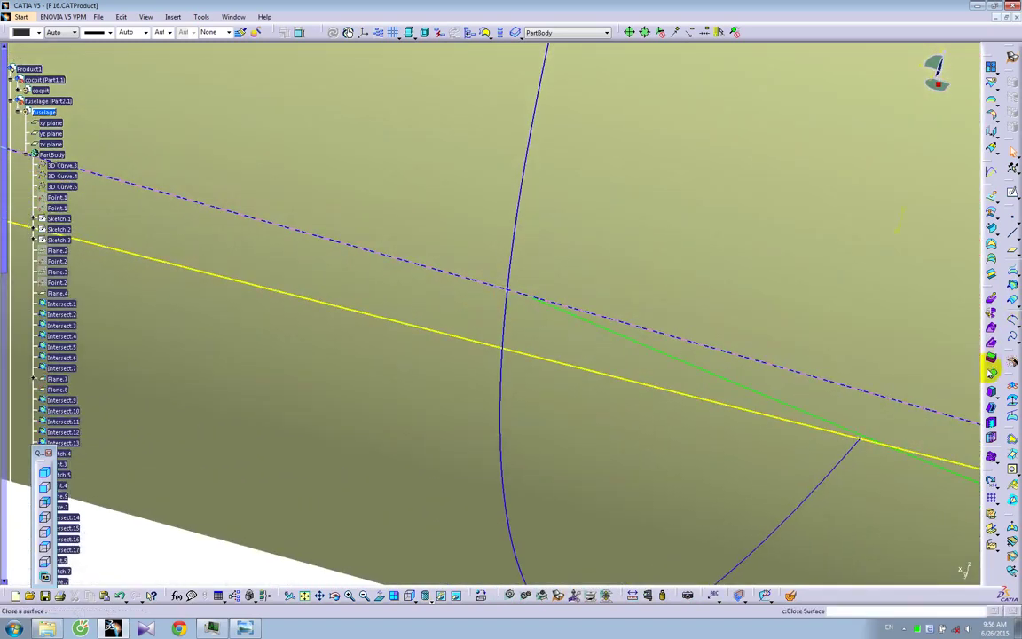
pyautogui.moveTo(559, 191); pyautogui.dragTo(520, 410, button='middle')
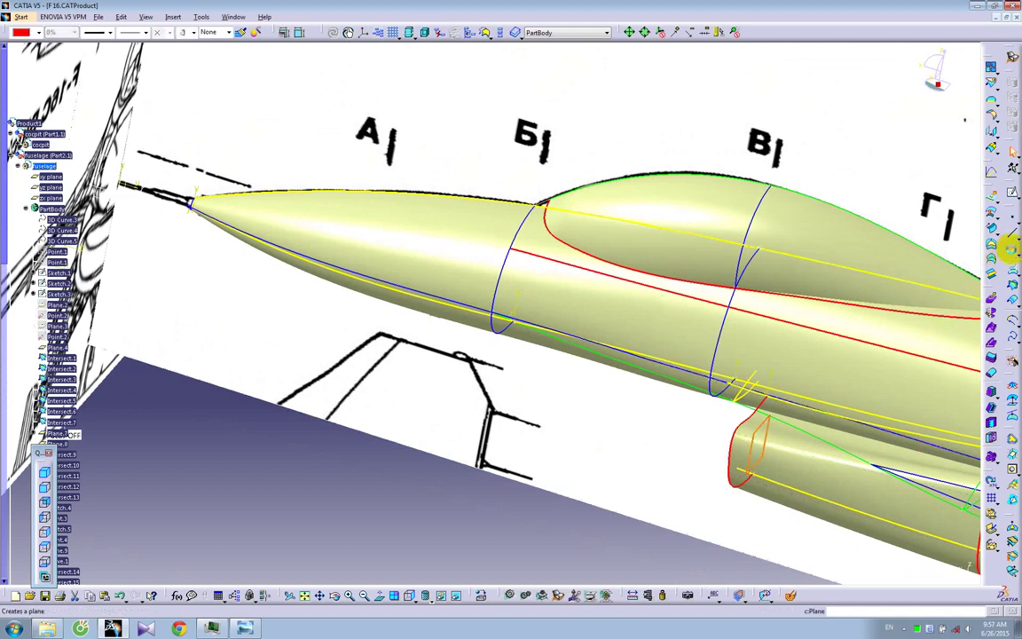
# Create a reference plane parallel to Plane.12 through the front end vertex of 3D Curve.4 on the fuselage side
pyautogui.click(1012, 253)
pyautogui.click(434, 365)
pyautogui.moveTo(433, 365)
pyautogui.mouseDown(button='middle')
pyautogui.moveTo(431, 165)
pyautogui.moveTo(495, 255)
pyautogui.mouseUp(button='middle')
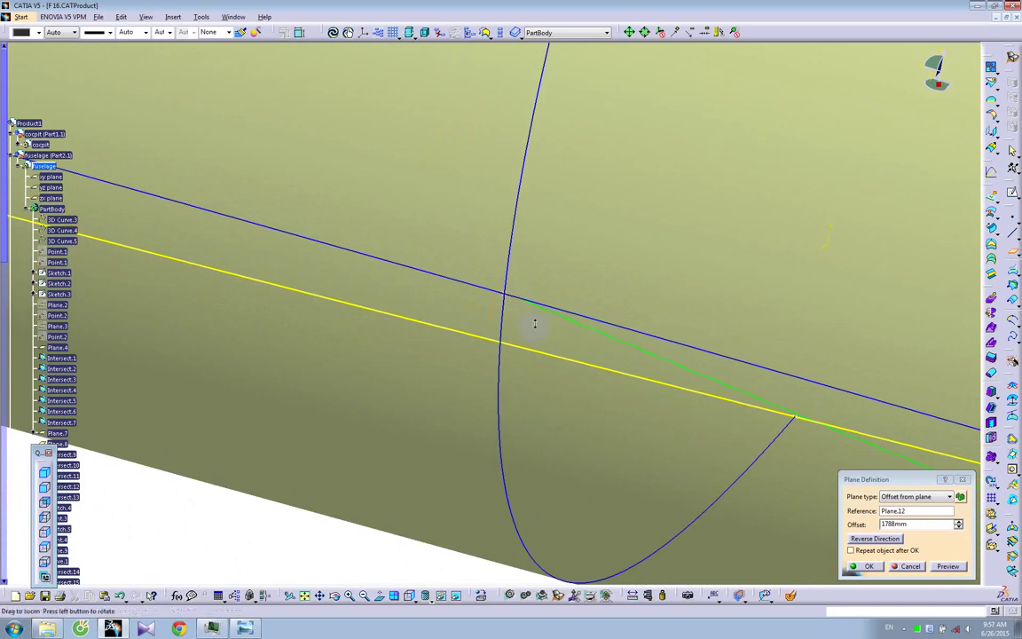
pyautogui.moveTo(534, 333); pyautogui.dragTo(547, 215, button='middle')
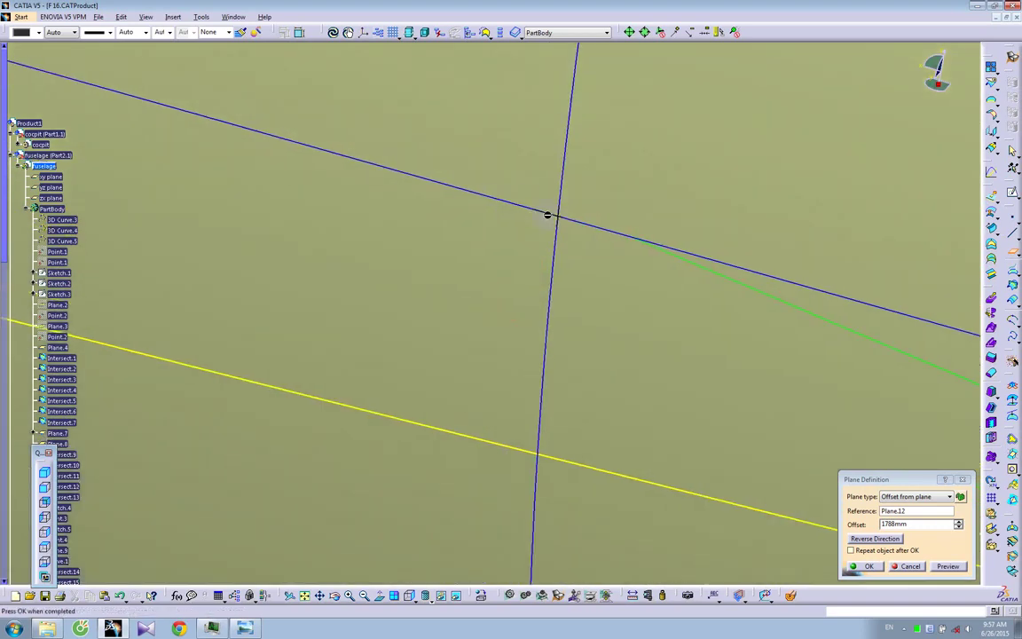
pyautogui.click(635, 241)
pyautogui.click(868, 567)
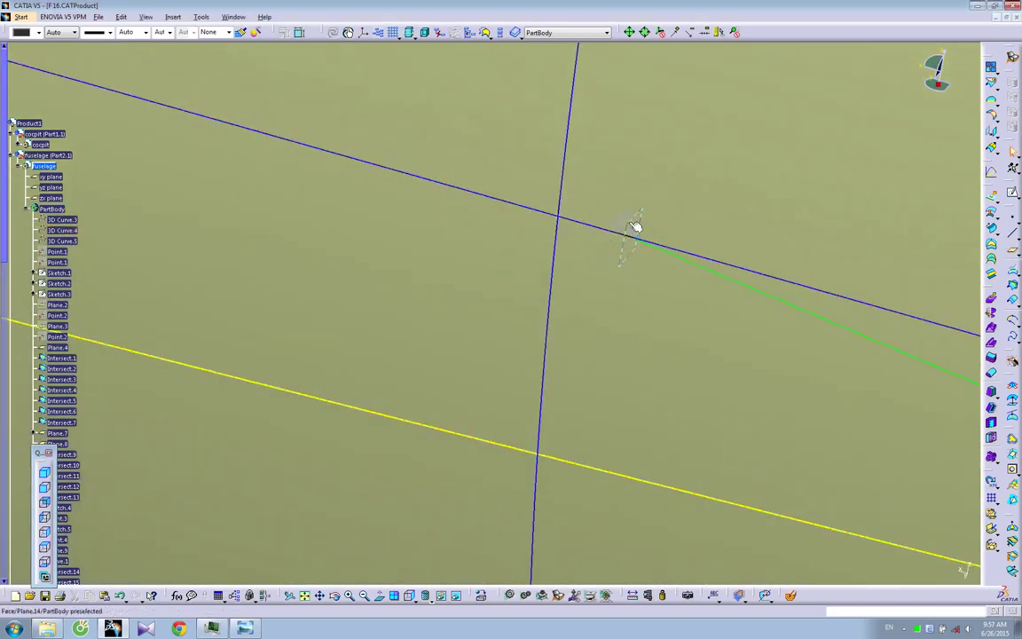
# Start a sketch on the new plane and draw a three-point spline from the front end of 3D Curve.4 into the fuselage
pyautogui.click(1012, 197)
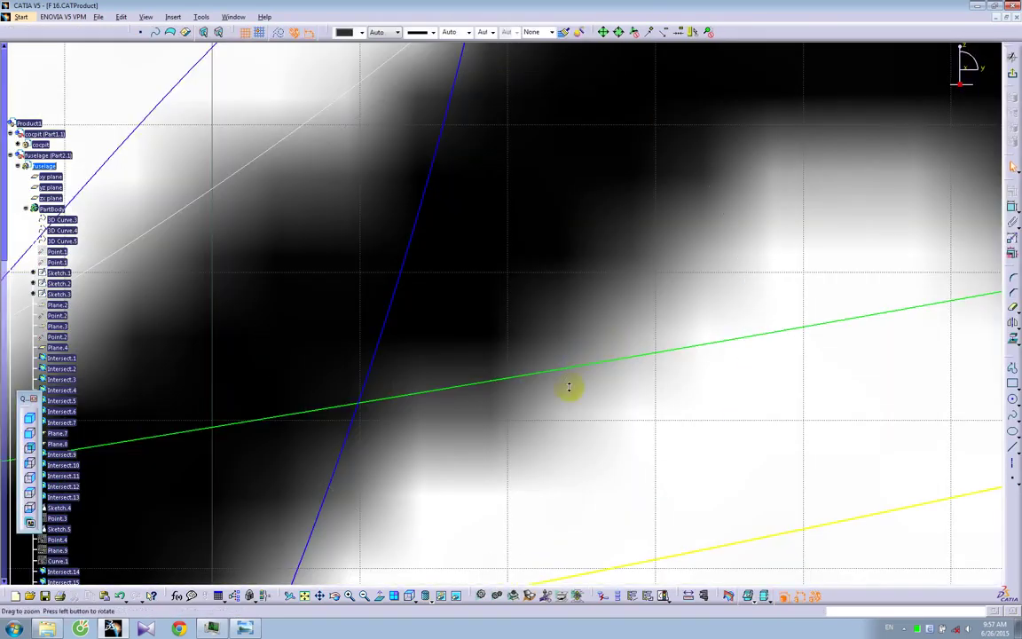
pyautogui.moveTo(569, 387)
pyautogui.mouseDown(button='middle')
pyautogui.moveTo(520, 439)
pyautogui.moveTo(545, 400)
pyautogui.moveTo(523, 466)
pyautogui.mouseUp(button='middle')
pyautogui.moveTo(424, 388); pyautogui.dragTo(650, 396, button='middle')
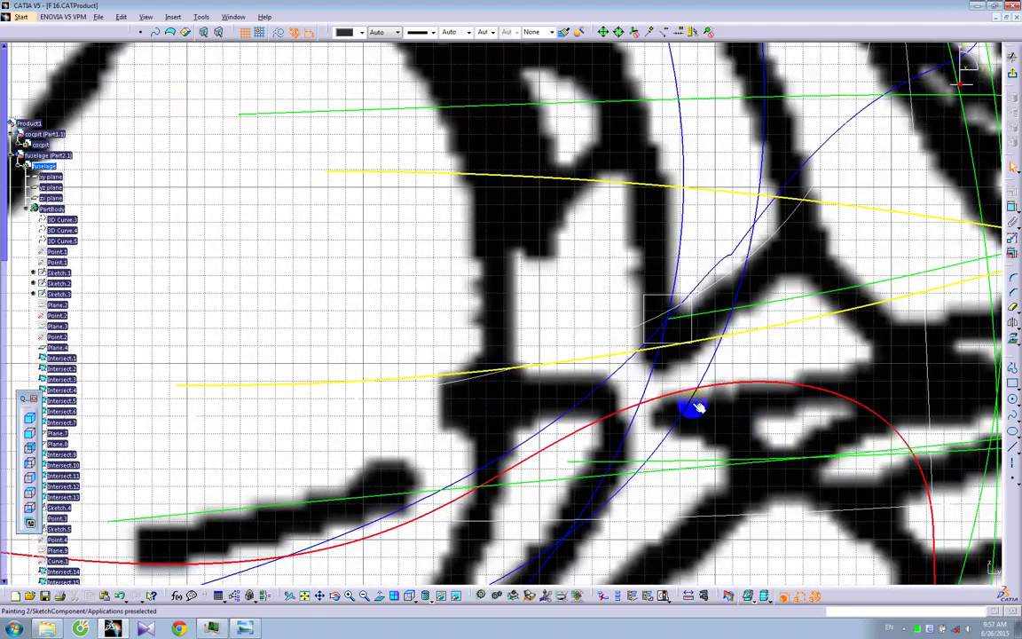
pyautogui.click(1011, 418)
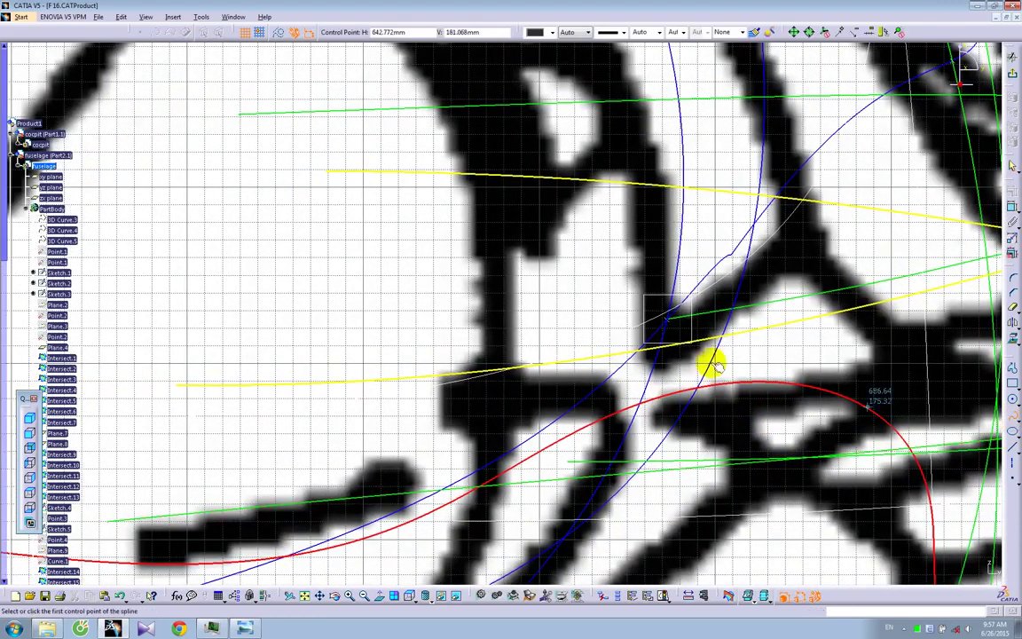
pyautogui.click(667, 320)
pyautogui.click(478, 287)
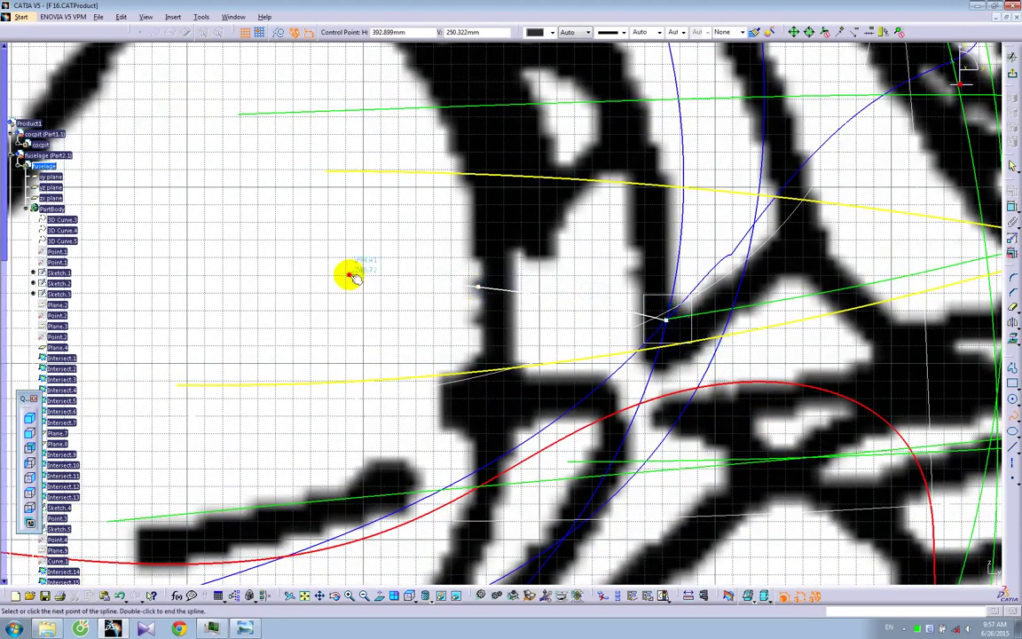
pyautogui.press('Escape')
# Constrain the spline's outer end point to coincide with the front vertex of 3D Curve.4
pyautogui.moveTo(627, 303)
pyautogui.mouseDown(button='middle')
pyautogui.moveTo(343, 331)
pyautogui.moveTo(240, 322)
pyautogui.moveTo(221, 319)
pyautogui.moveTo(190, 248)
pyautogui.mouseUp(button='middle')
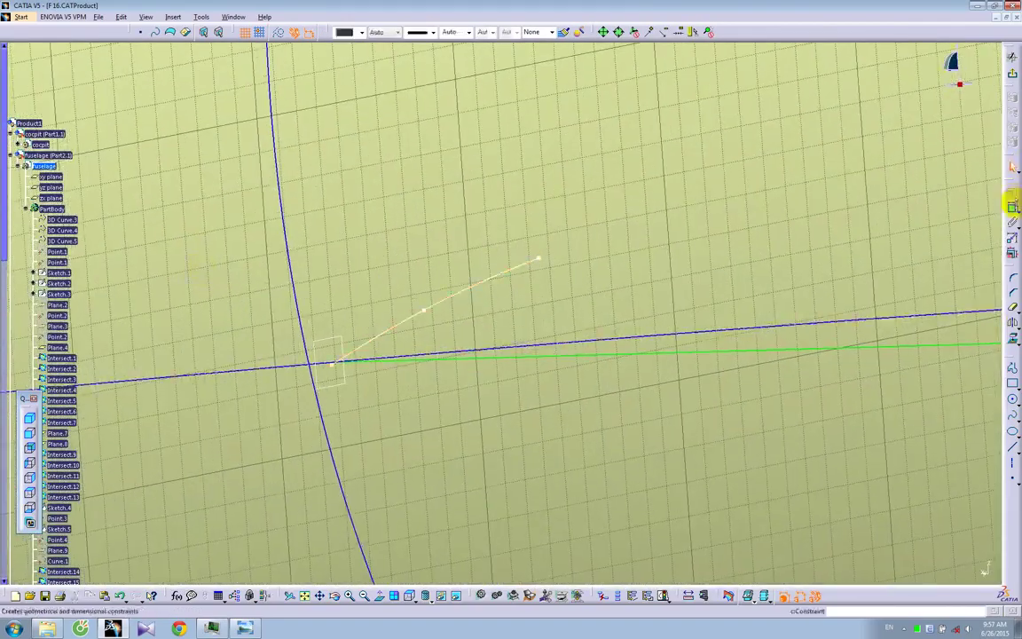
pyautogui.click(1013, 210)
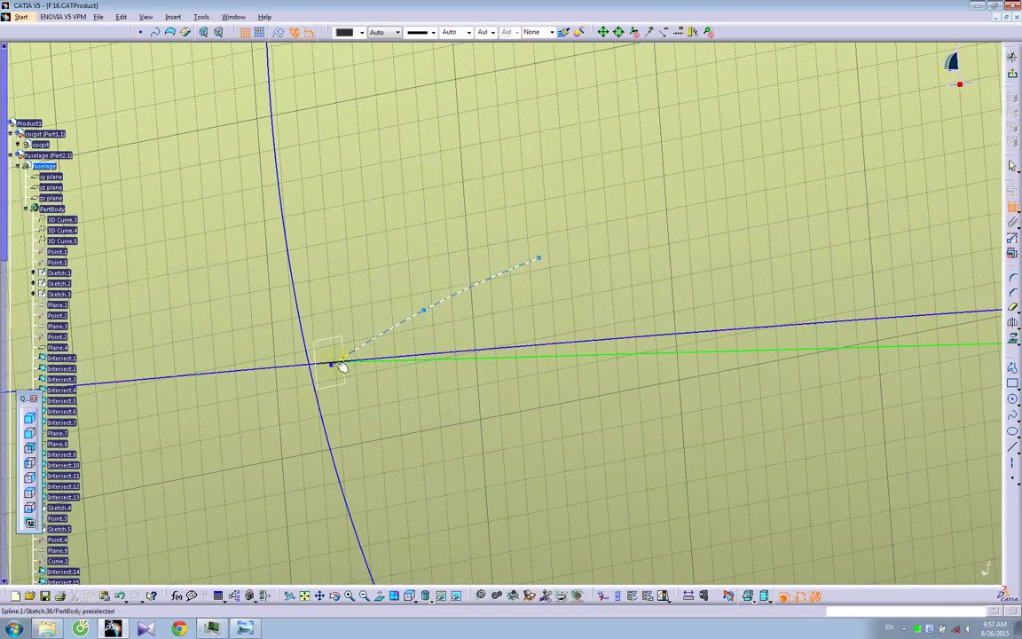
pyautogui.moveTo(350, 379); pyautogui.dragTo(372, 422, button='middle')
pyautogui.moveTo(371, 404); pyautogui.dragTo(284, 493, button='middle')
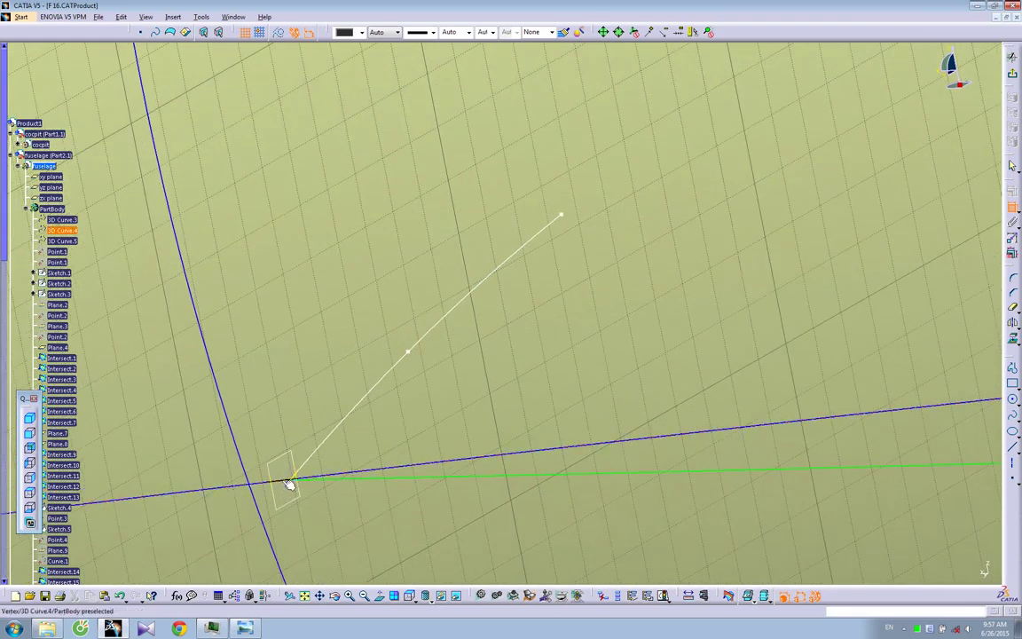
pyautogui.rightClick(280, 459)
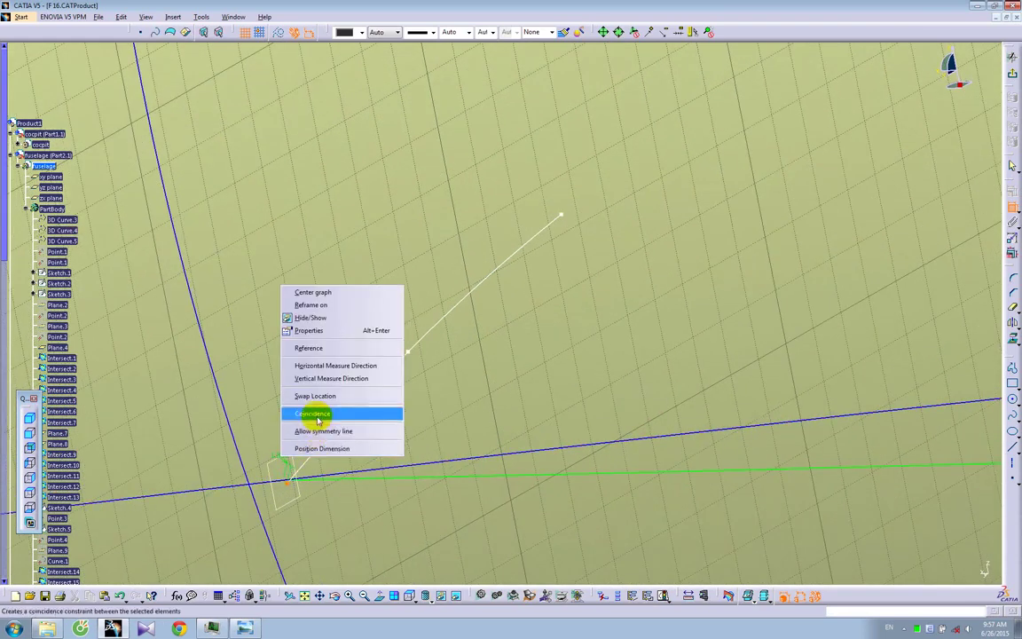
pyautogui.click(304, 414)
# Lower the spline's middle and inner end points to form a gentle upward arch, and exit the sketch
pyautogui.click(380, 596)
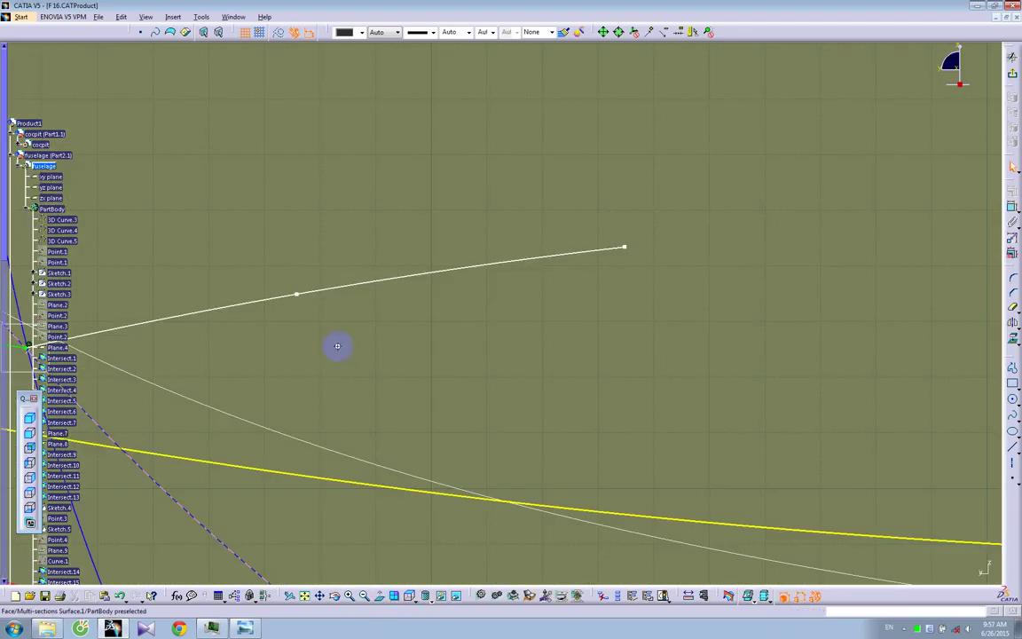
pyautogui.moveTo(337, 346); pyautogui.dragTo(334, 421, button='middle')
pyautogui.moveTo(373, 340); pyautogui.dragTo(429, 359, button='middle')
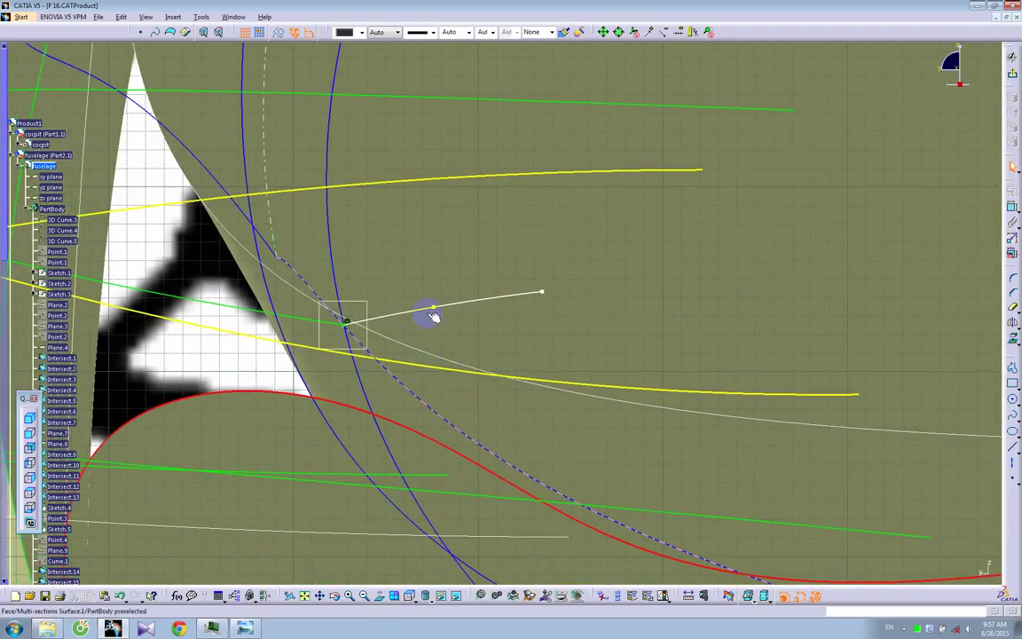
pyautogui.moveTo(431, 307); pyautogui.dragTo(432, 317)
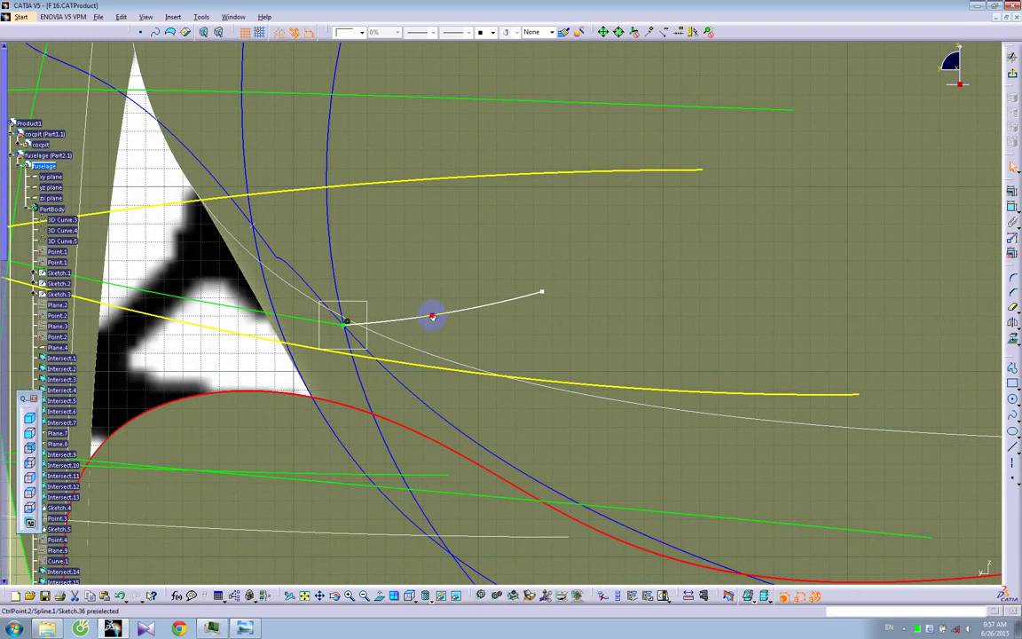
pyautogui.click(542, 313)
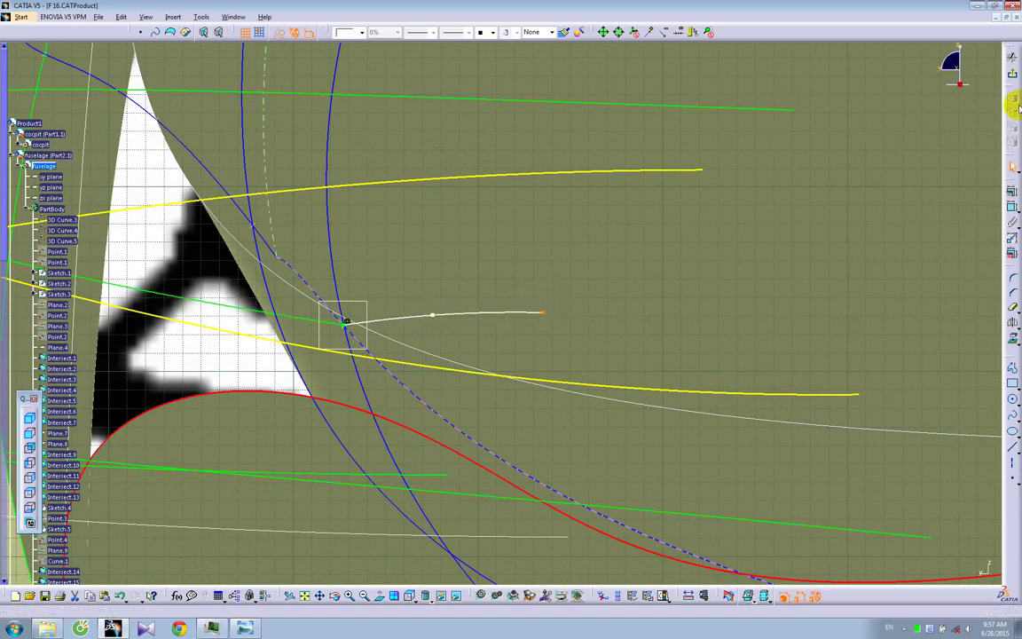
pyautogui.click(1014, 78)
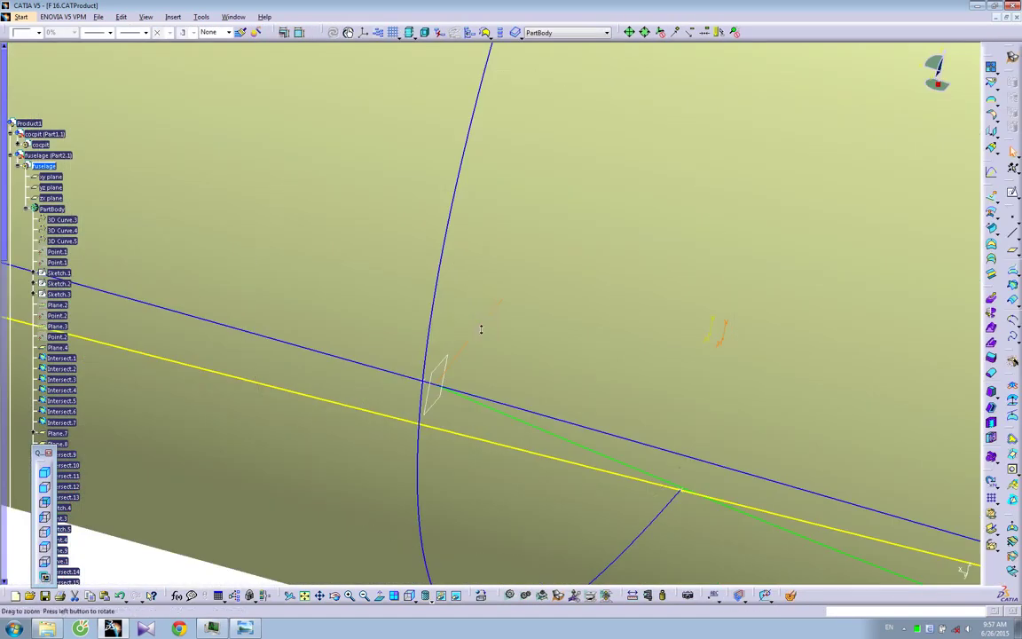
# Start a second sketch on the same plane and draw a three-point spline from the curve's front end, below the first spline
pyautogui.moveTo(481, 329); pyautogui.dragTo(542, 415, button='middle')
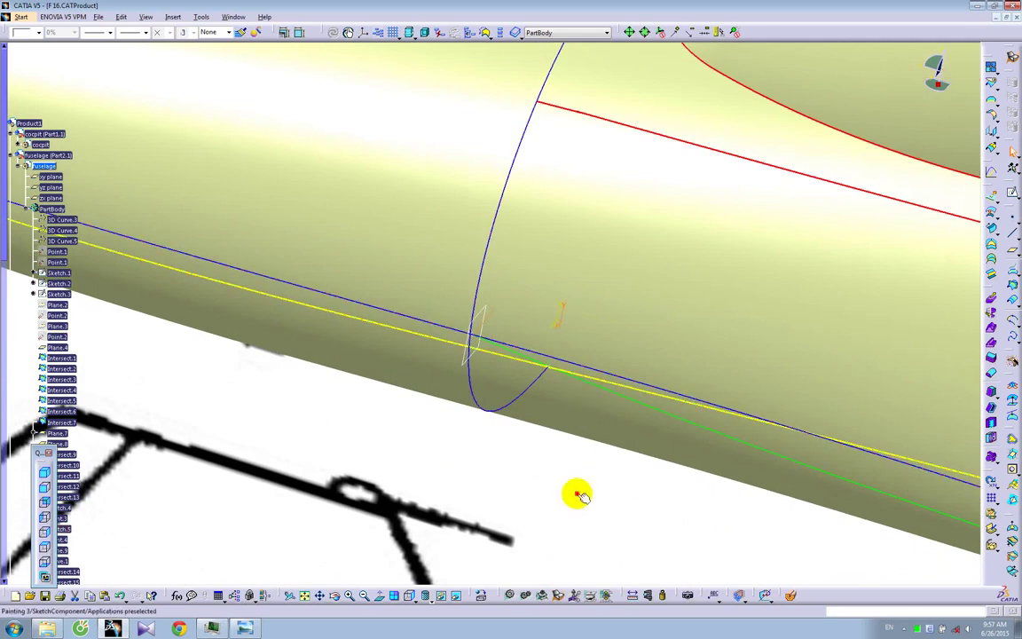
pyautogui.click(479, 314)
pyautogui.click(1011, 192)
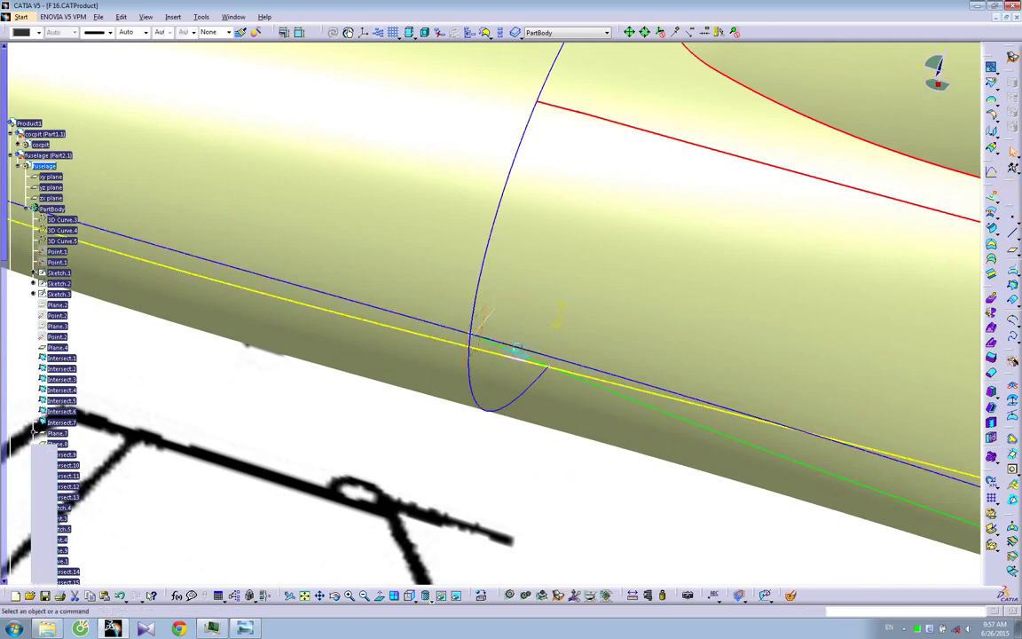
pyautogui.doubleClick(35, 429)
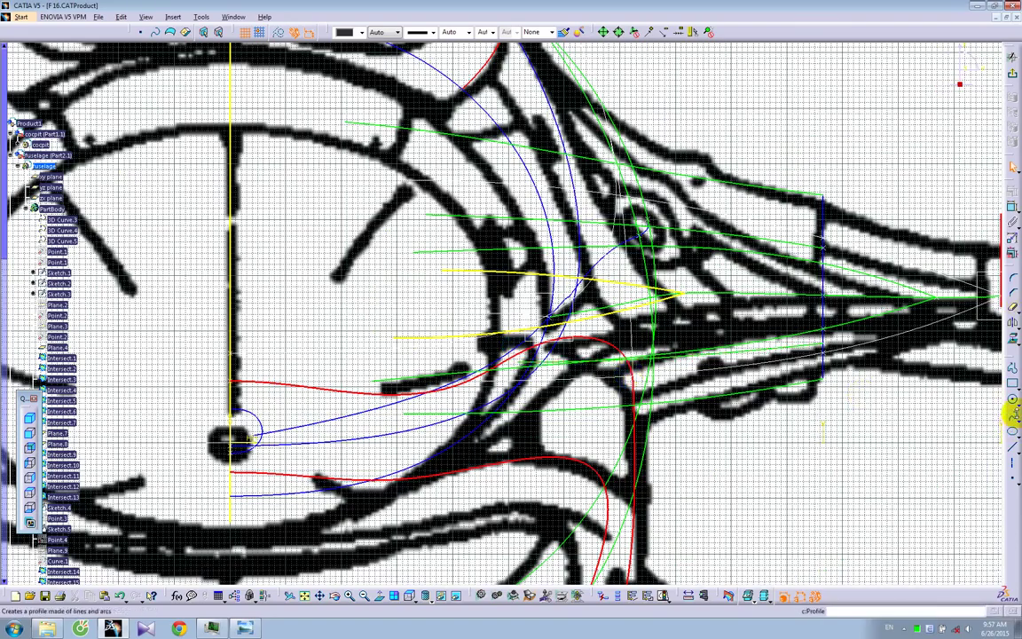
pyautogui.click(1012, 417)
pyautogui.keyDown('ctrl'); pyautogui.moveTo(613, 344); pyautogui.dragTo(600, 267, button='middle'); pyautogui.keyUp('ctrl')
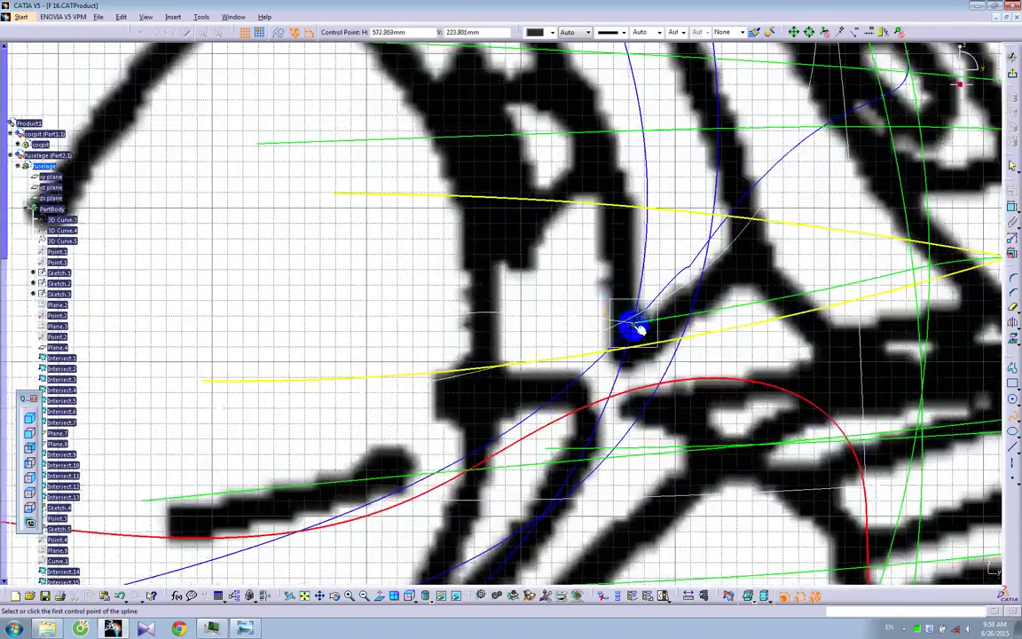
pyautogui.click(629, 326)
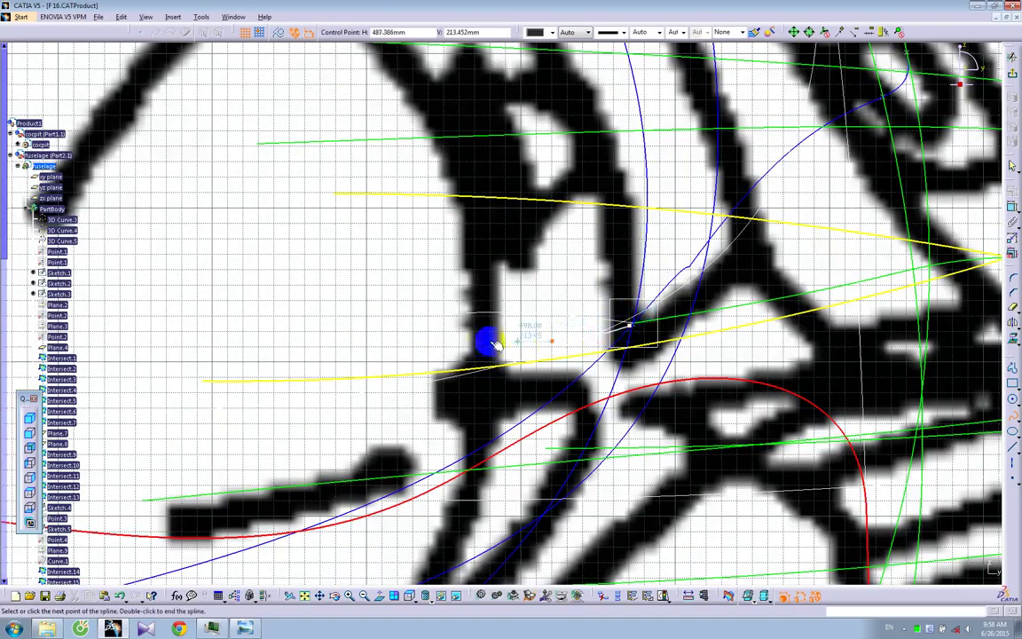
pyautogui.doubleClick(462, 343)
# Make the lower spline's outer end point coincident with the front vertex of 3D Curve.4
pyautogui.moveTo(625, 335); pyautogui.dragTo(411, 342, button='middle')
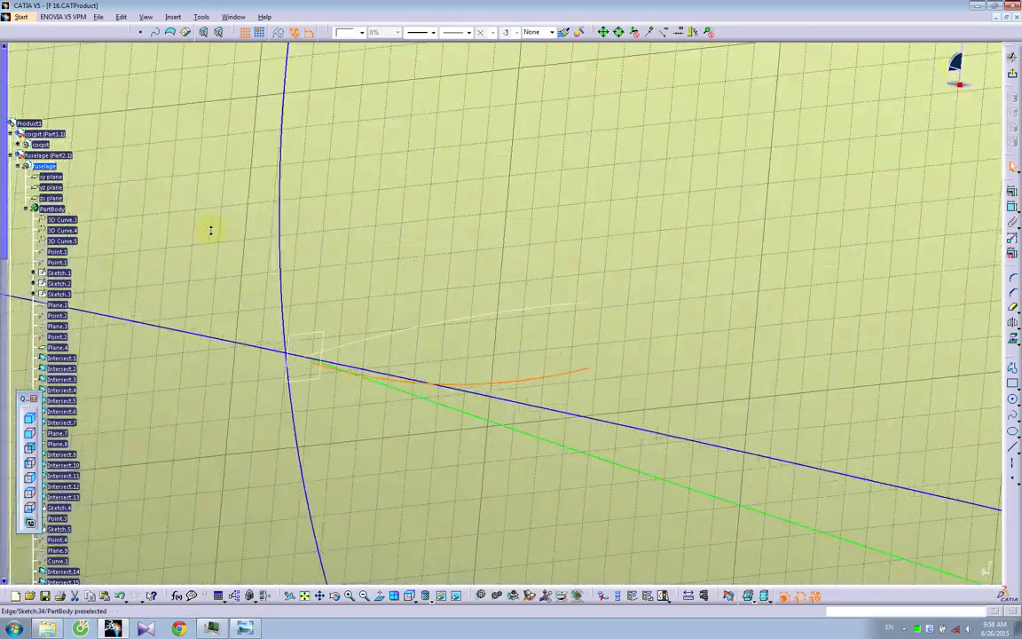
pyautogui.doubleClick(265, 377)
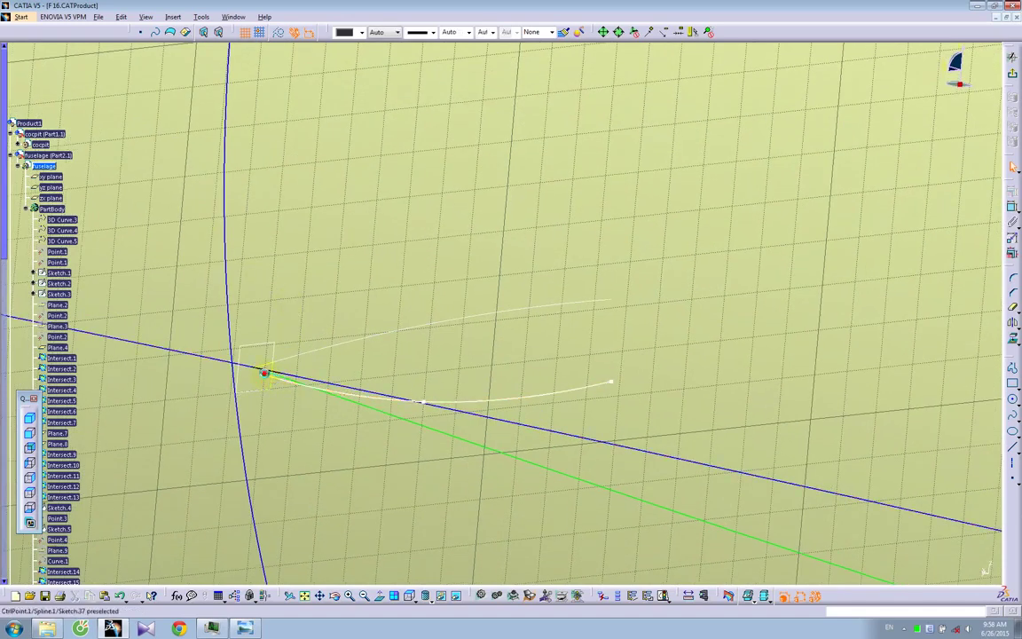
pyautogui.click(1012, 207)
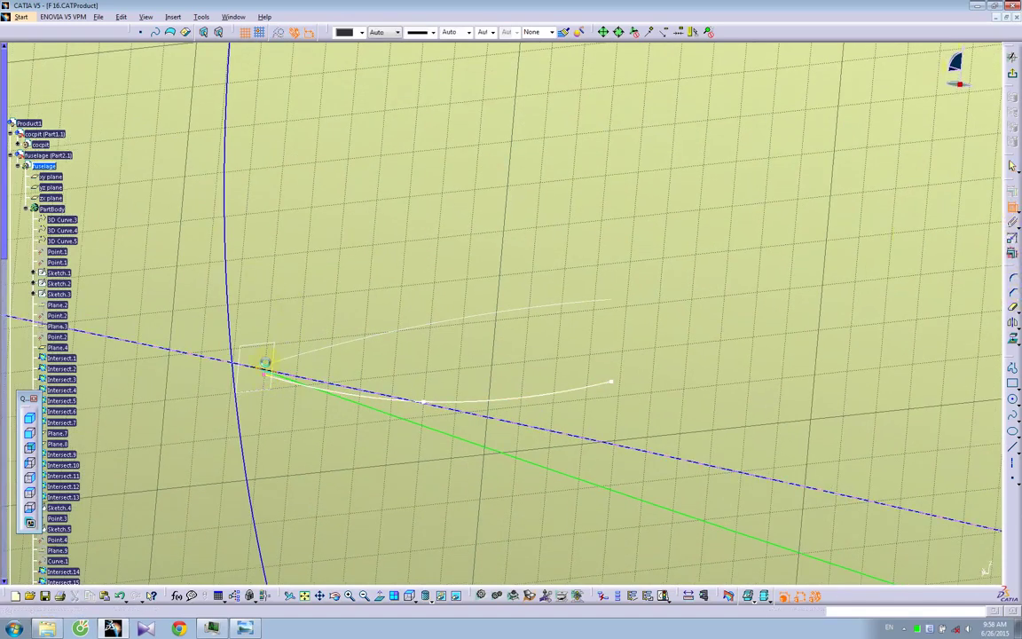
pyautogui.rightClick(252, 381)
pyautogui.click(278, 507)
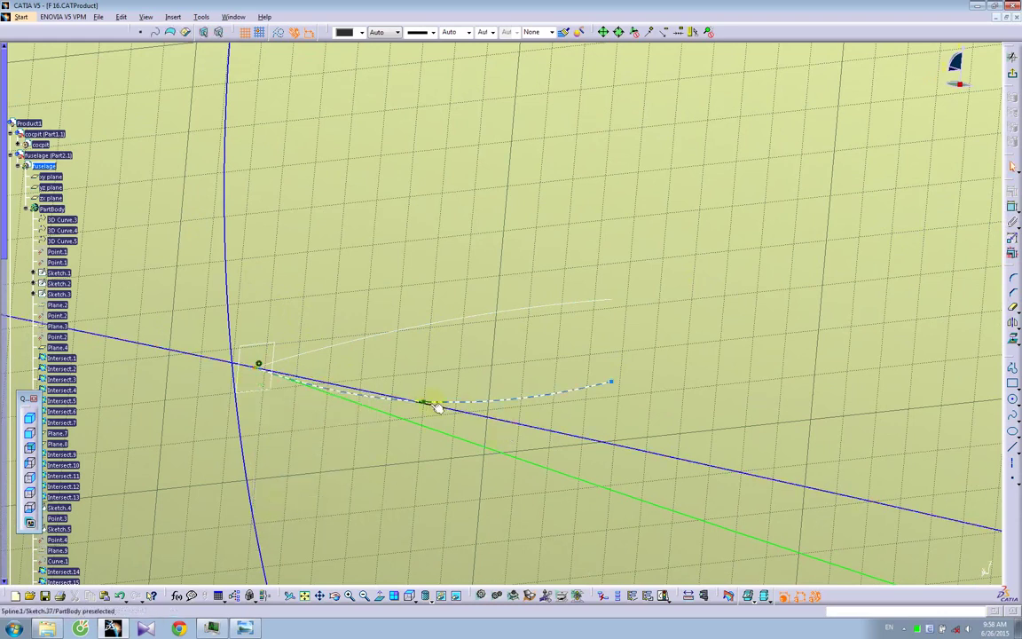
# Adjust the lower spline's middle and inner end points to form a shallow downward arch, and exit the sketch
pyautogui.moveTo(429, 405); pyautogui.dragTo(424, 387)
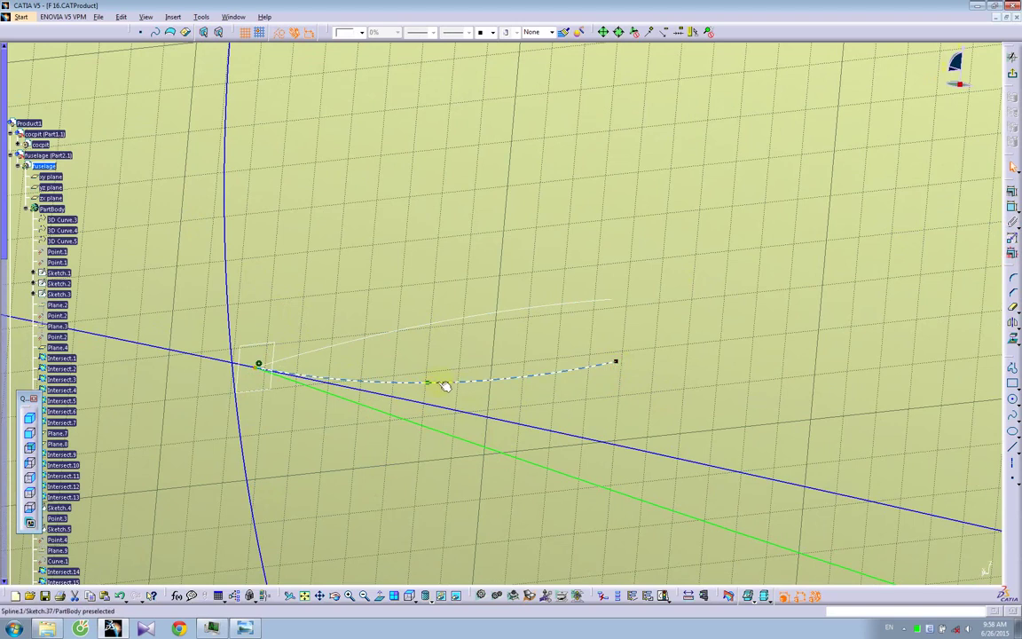
pyautogui.click(376, 595)
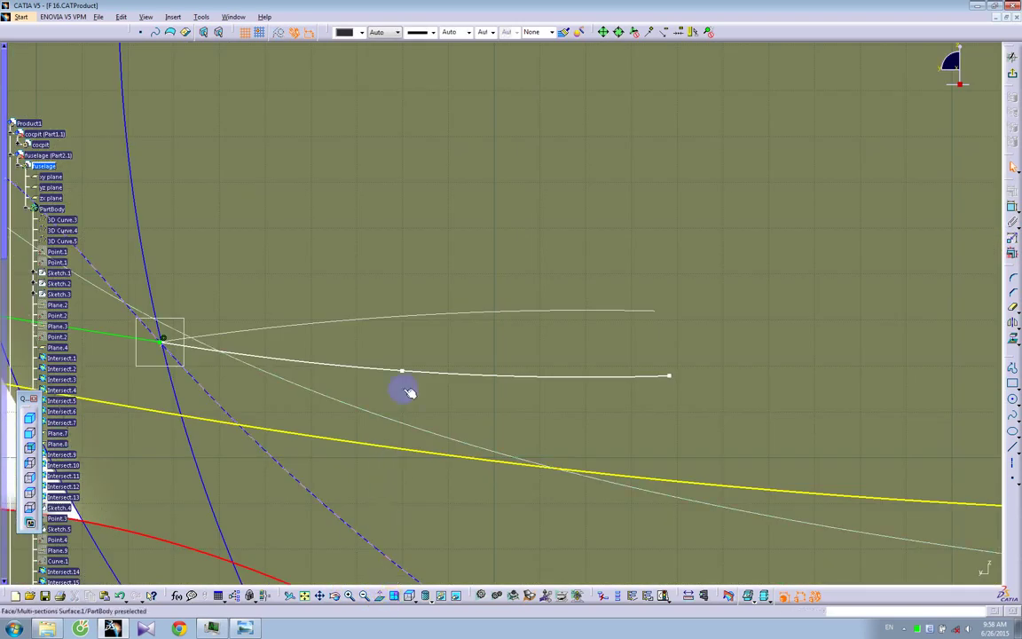
pyautogui.moveTo(664, 378); pyautogui.dragTo(667, 385)
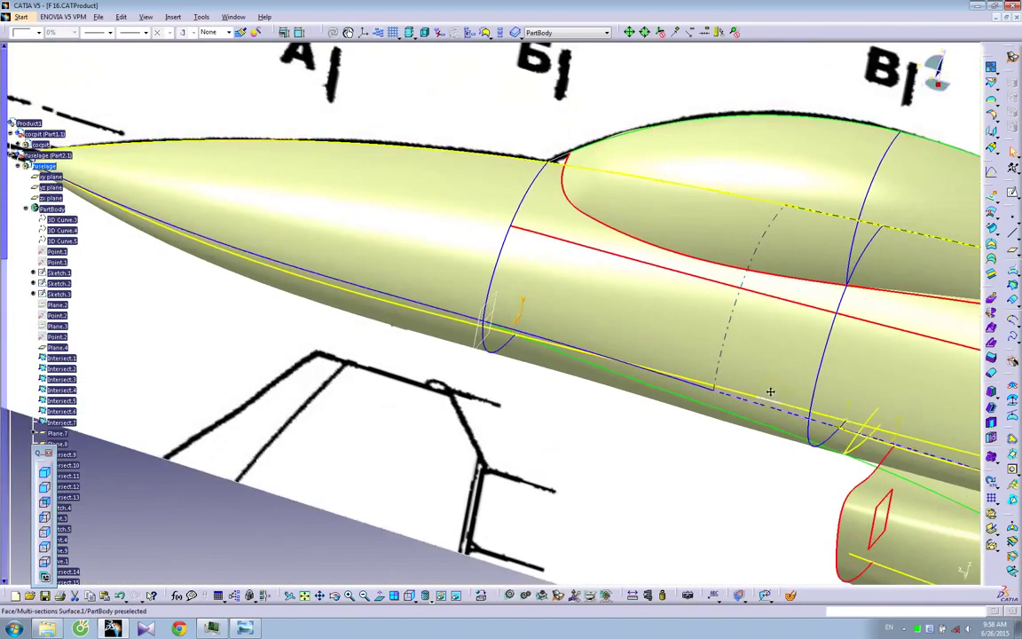
# Reopen Sketch.31 at the wing root, lower its spline's middle and inner end points slightly, and exit the sketch
pyautogui.moveTo(771, 392)
pyautogui.mouseDown(button='middle')
pyautogui.moveTo(580, 337)
pyautogui.moveTo(772, 338)
pyautogui.moveTo(730, 354)
pyautogui.moveTo(684, 255)
pyautogui.moveTo(653, 264)
pyautogui.moveTo(538, 511)
pyautogui.mouseUp(button='middle')
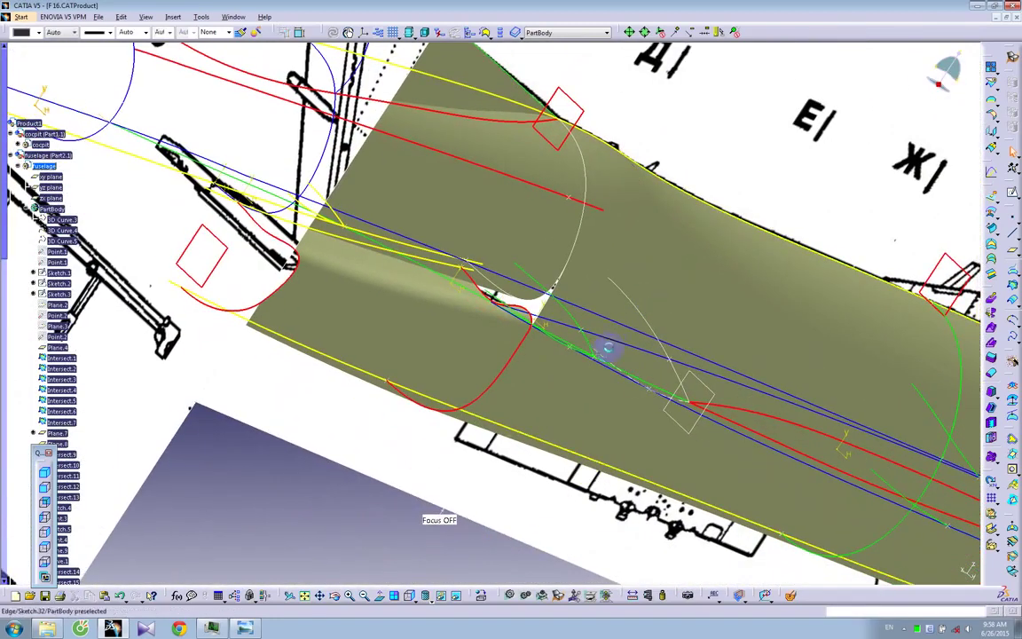
pyautogui.doubleClick(641, 316)
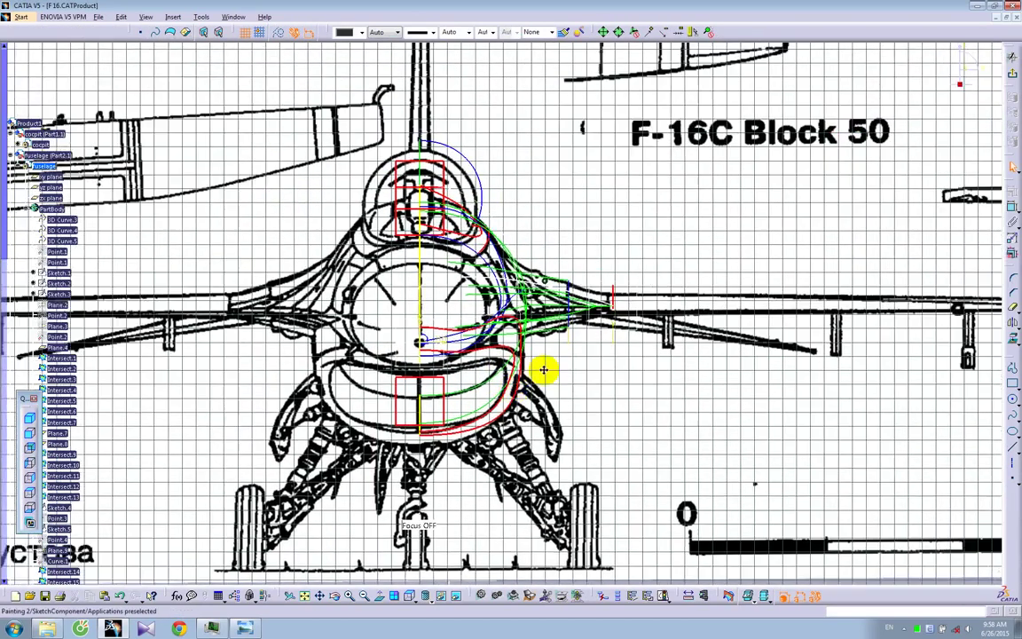
pyautogui.moveTo(543, 369)
pyautogui.mouseDown(button='middle')
pyautogui.moveTo(531, 359)
pyautogui.moveTo(517, 238)
pyautogui.mouseUp(button='middle')
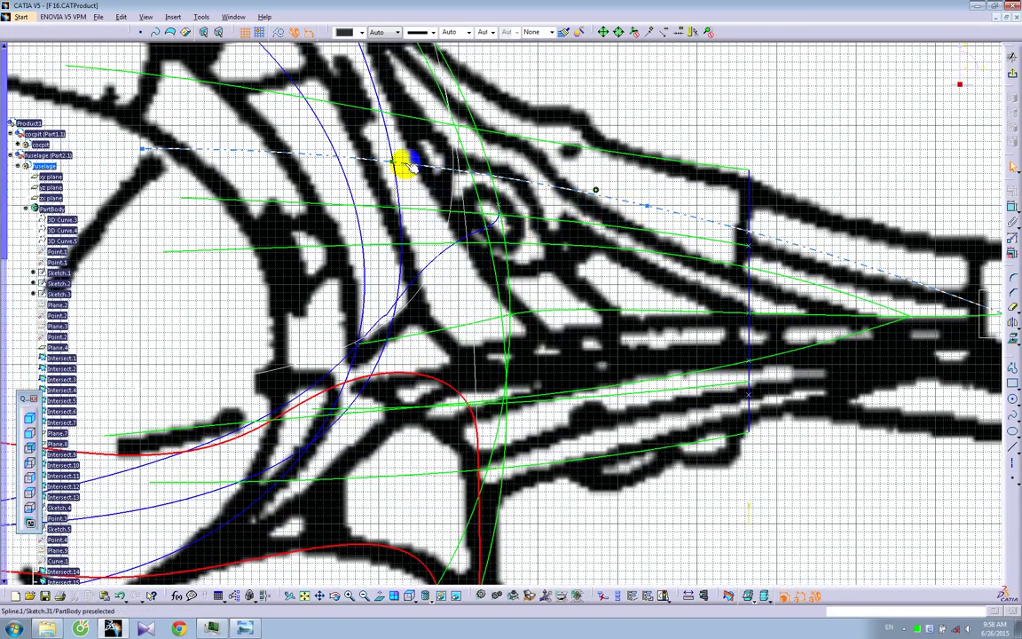
pyautogui.moveTo(394, 164); pyautogui.dragTo(386, 182)
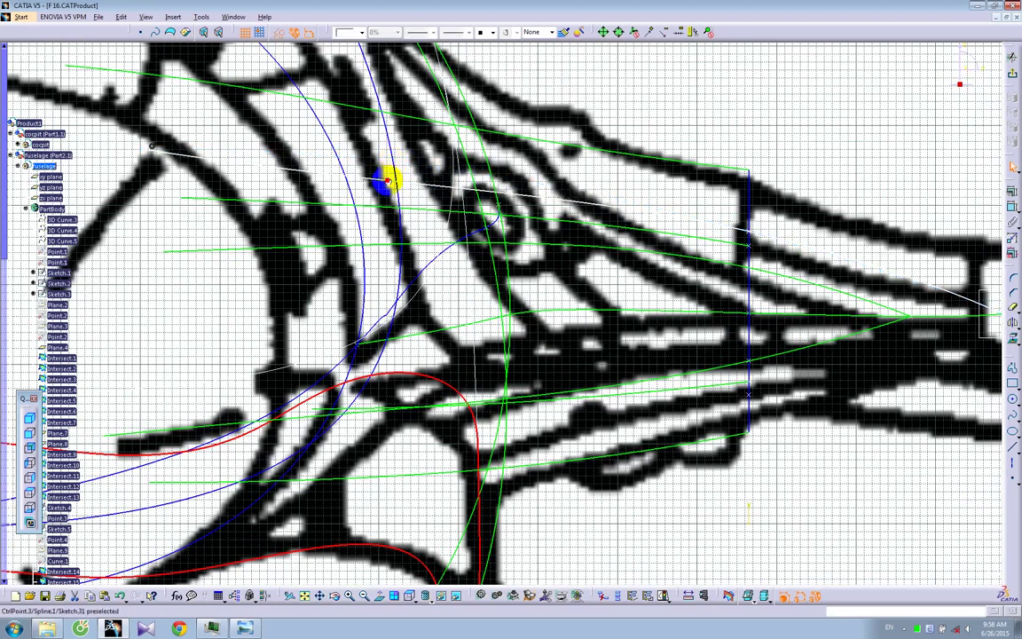
pyautogui.click(197, 169)
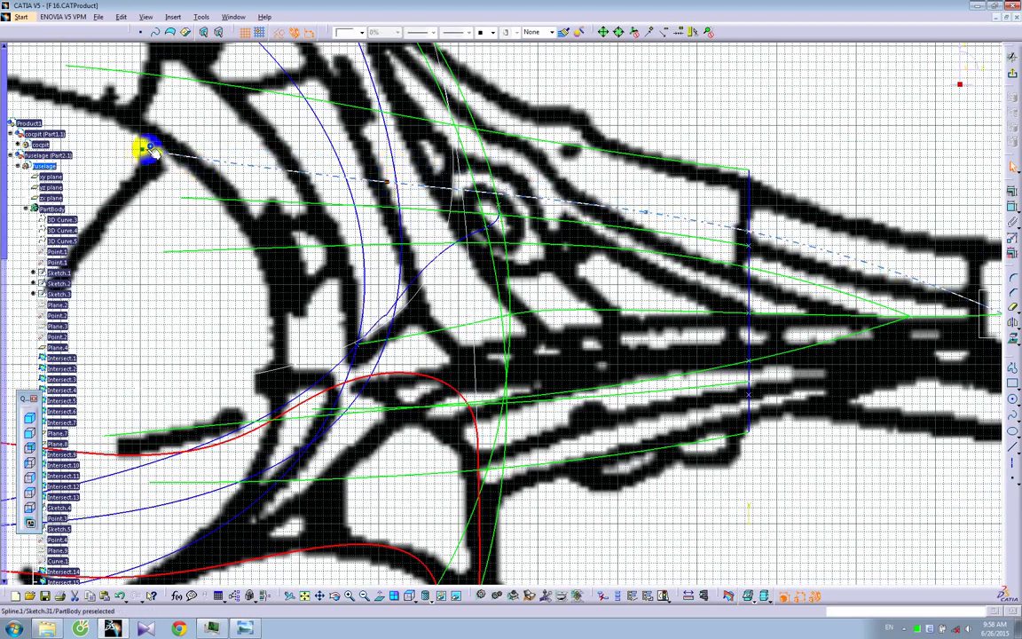
pyautogui.moveTo(148, 151); pyautogui.dragTo(135, 168)
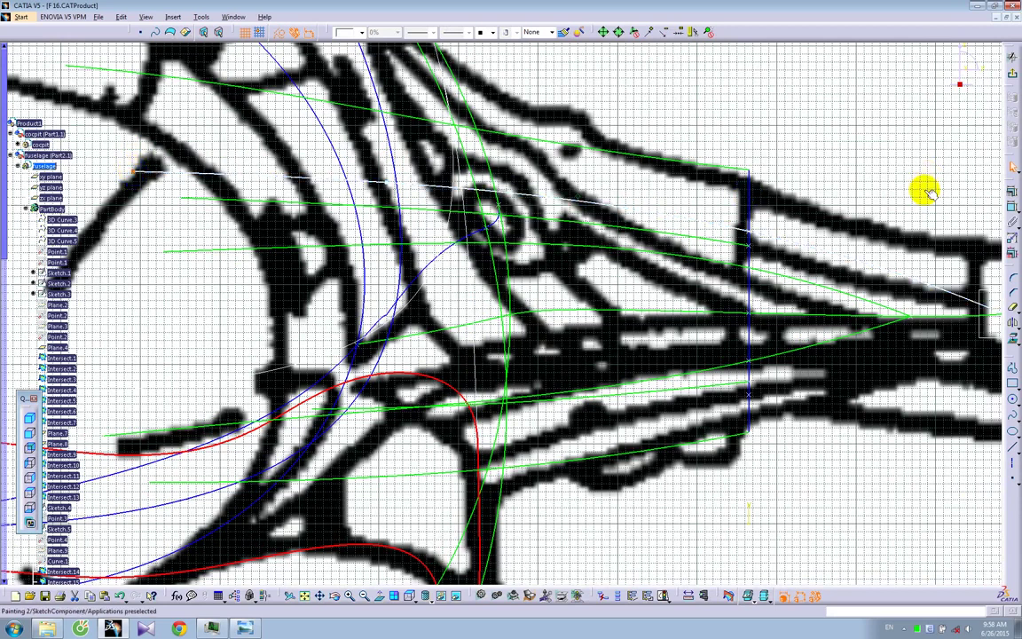
pyautogui.click(1013, 80)
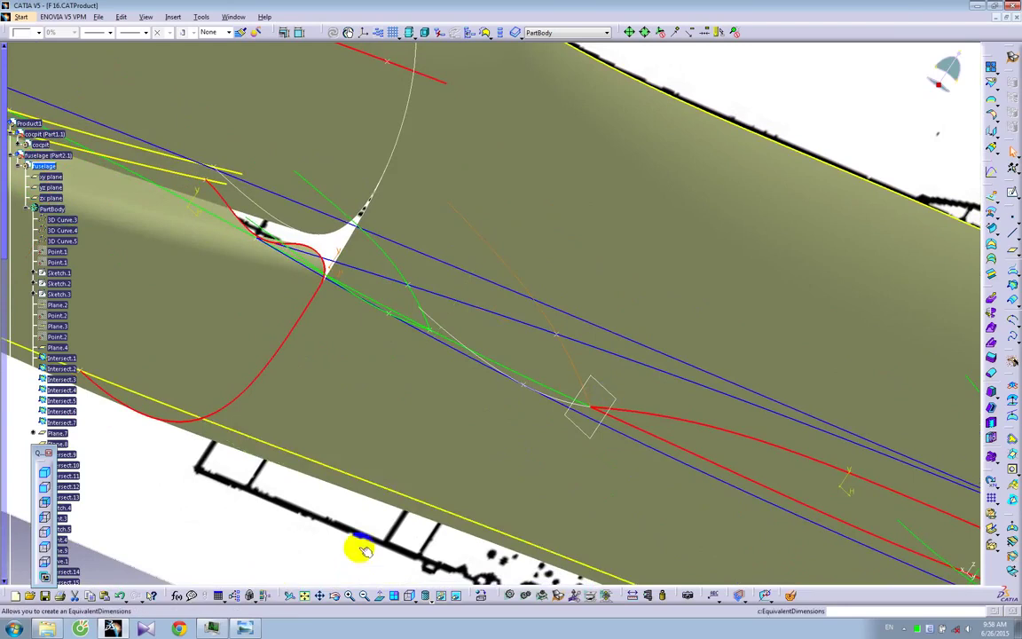
# Start a multi-sections surface for the upper blend with Sketch.36, Sketch.33, Sketch.23 and Sketch.31 as its sections, in front-to-rear order
pyautogui.moveTo(520, 419); pyautogui.dragTo(474, 472, button='middle')
pyautogui.moveTo(320, 530); pyautogui.dragTo(520, 481, button='middle')
pyautogui.click(1010, 288)
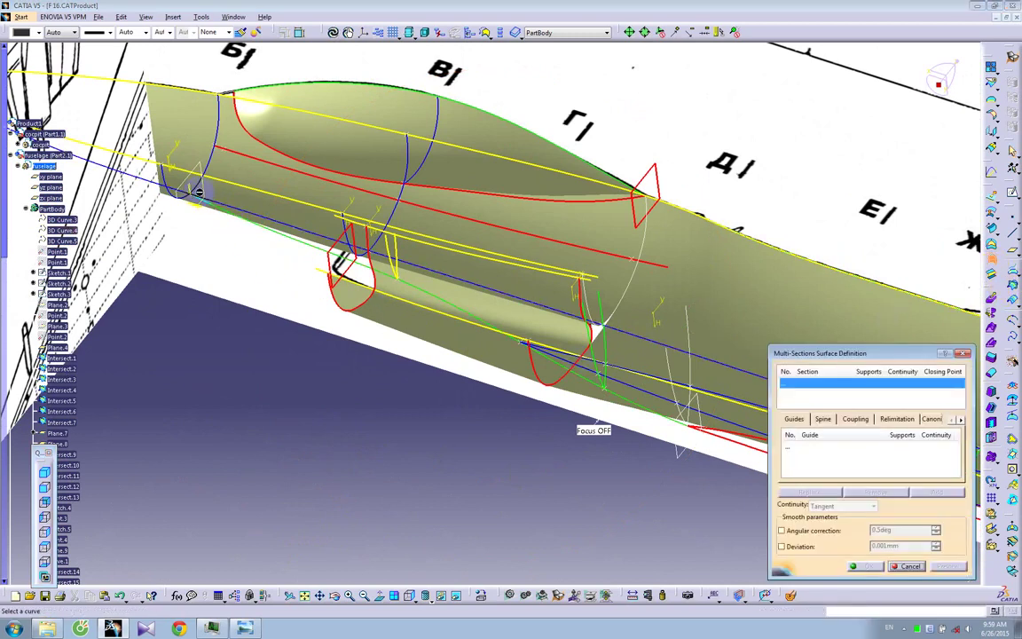
pyautogui.click(207, 241)
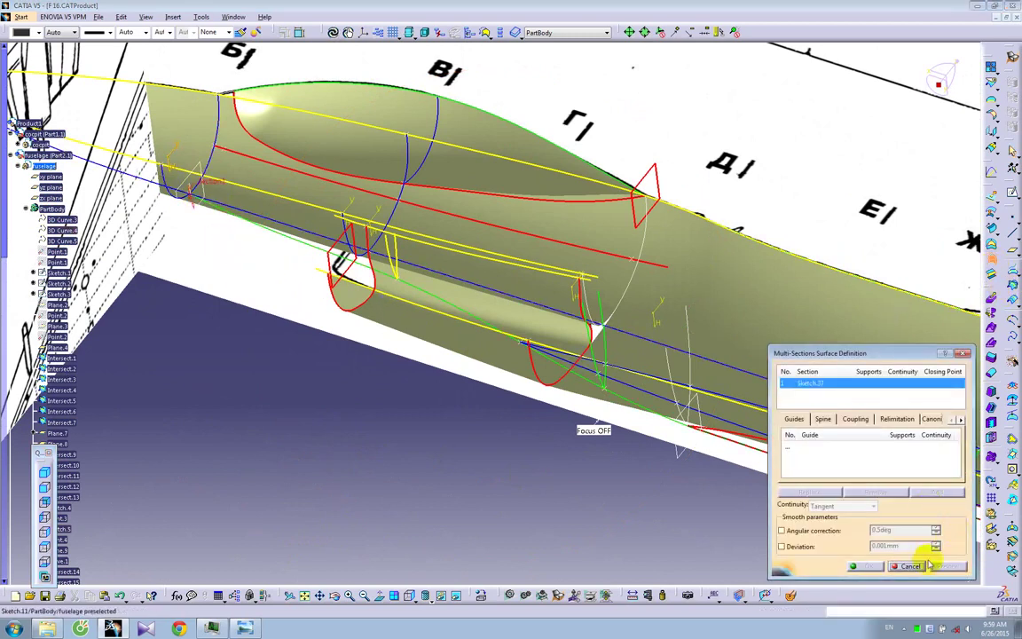
pyautogui.moveTo(235, 344); pyautogui.dragTo(373, 235, button='middle')
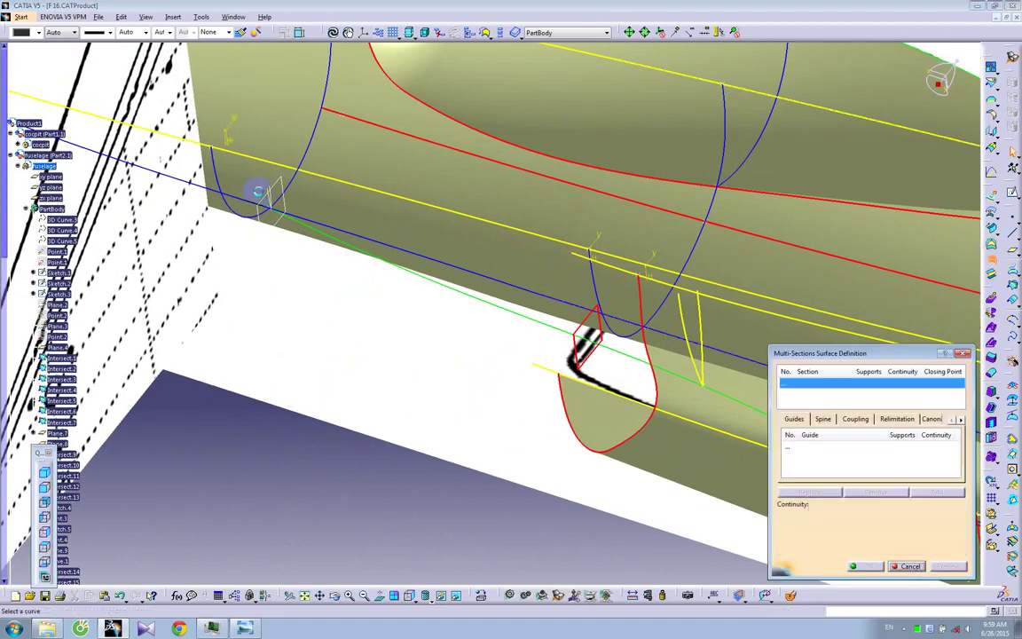
pyautogui.click(277, 195)
pyautogui.moveTo(524, 320); pyautogui.dragTo(444, 280, button='middle')
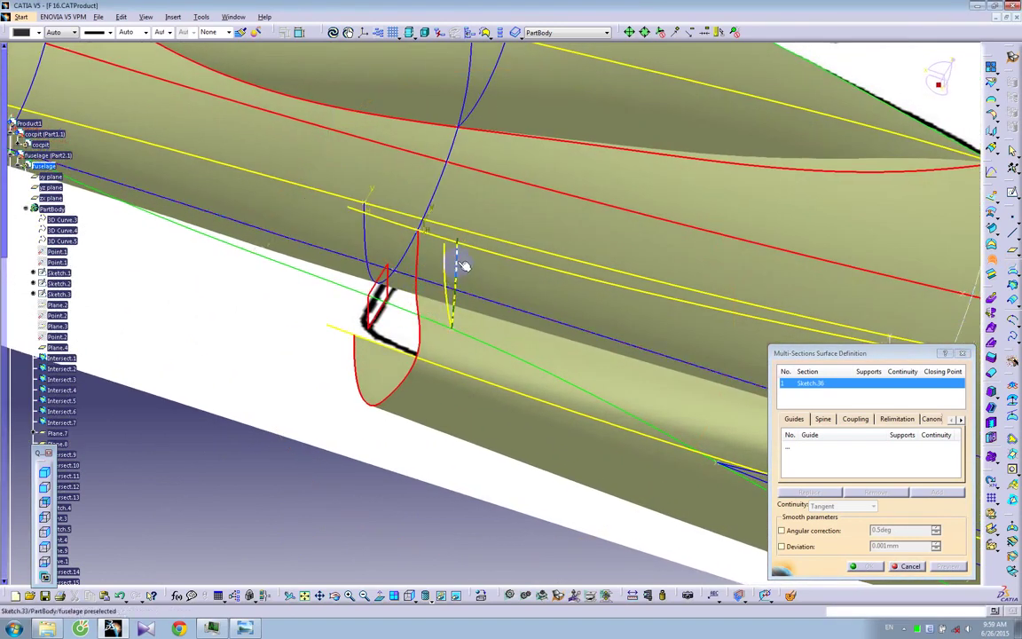
pyautogui.click(457, 263)
pyautogui.moveTo(582, 324)
pyautogui.mouseDown(button='middle')
pyautogui.moveTo(228, 221)
pyautogui.moveTo(461, 260)
pyautogui.mouseUp(button='middle')
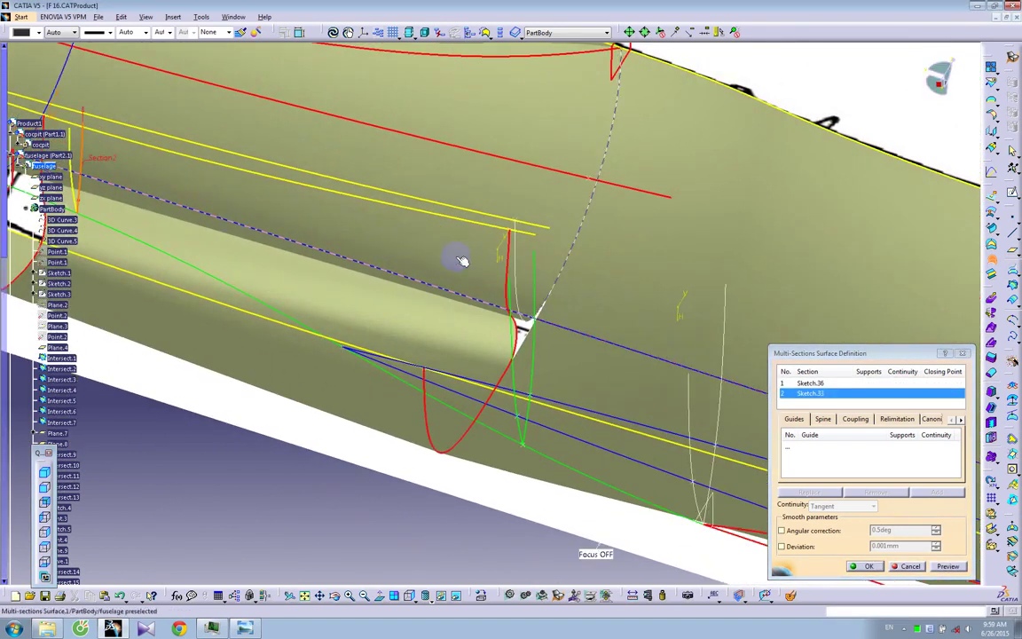
pyautogui.click(532, 282)
pyautogui.click(727, 353)
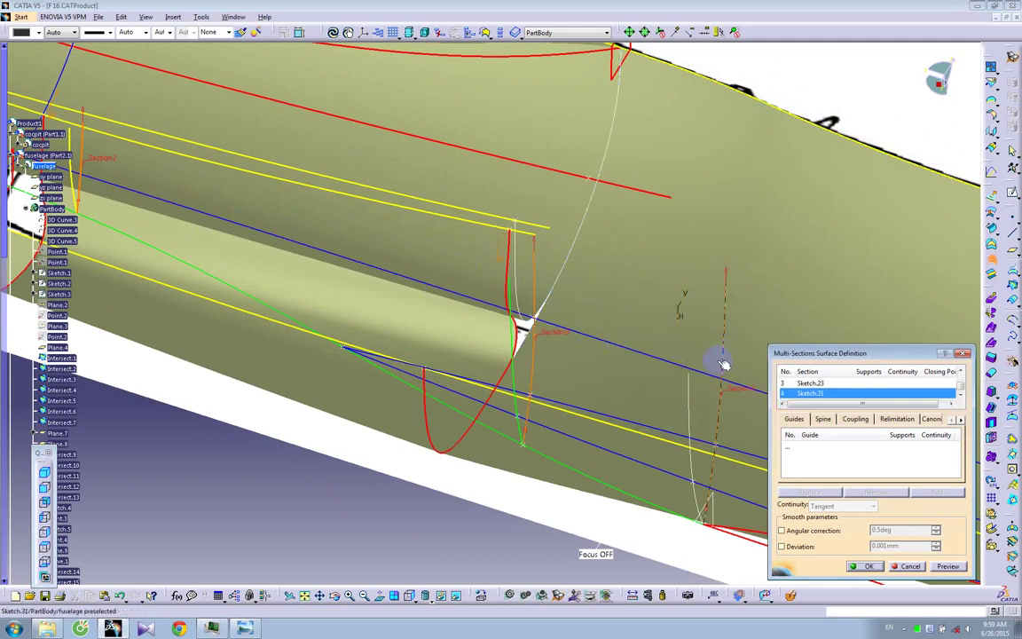
pyautogui.keyDown('ctrl'); pyautogui.moveTo(584, 376); pyautogui.dragTo(603, 444, button='middle'); pyautogui.keyUp('ctrl')
# Add 3D Curve.4 as the upper blend's guide and create the multi-sections surface
pyautogui.click(925, 455)
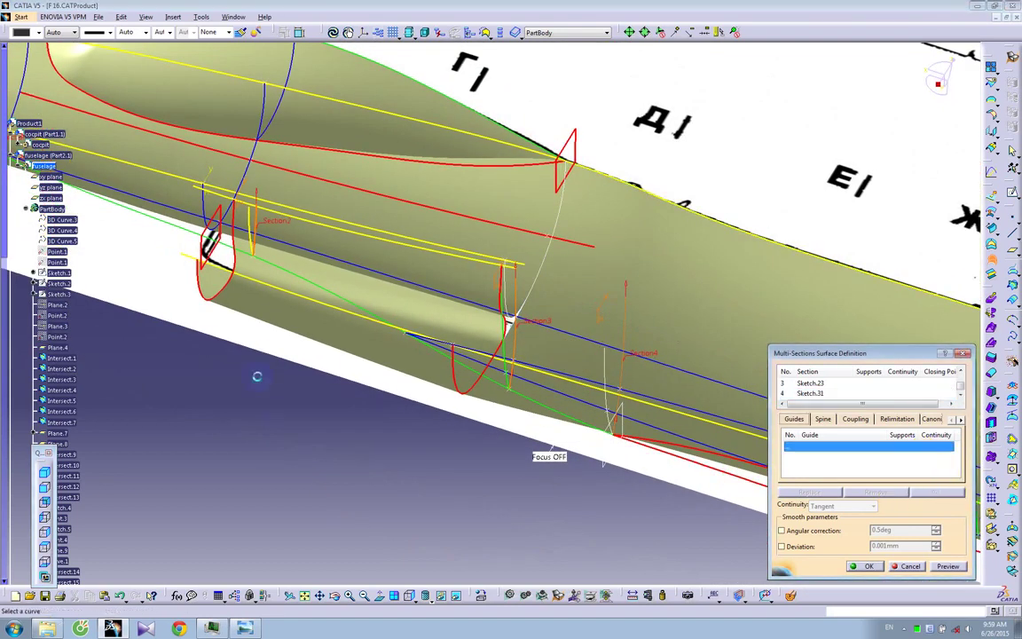
pyautogui.click(348, 322)
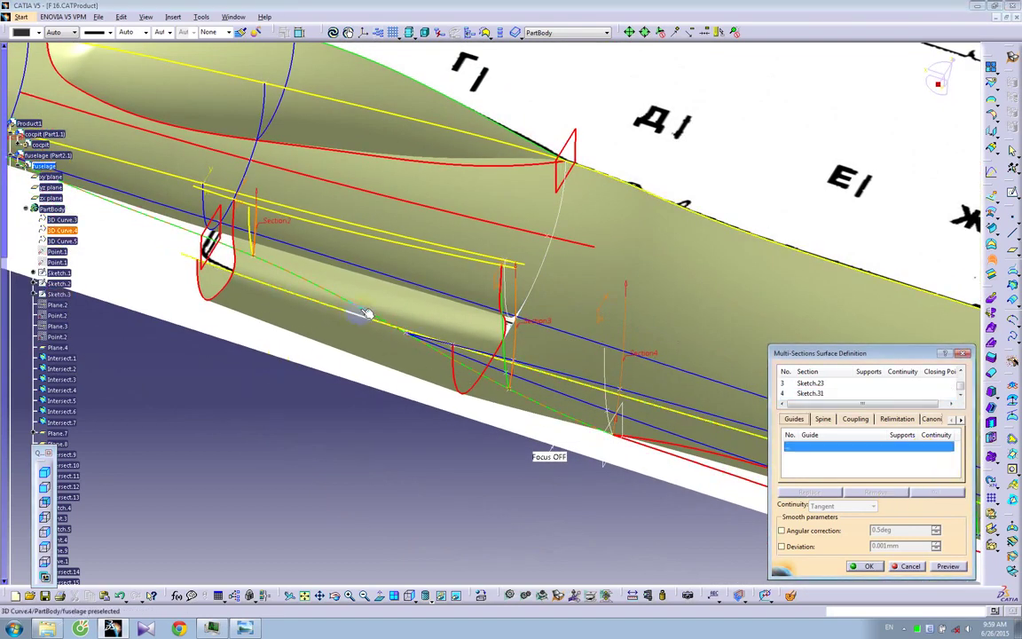
pyautogui.click(946, 568)
pyautogui.moveTo(600, 411); pyautogui.dragTo(390, 251, button='middle')
pyautogui.moveTo(451, 312)
pyautogui.mouseDown(button='middle')
pyautogui.moveTo(434, 321)
pyautogui.moveTo(427, 364)
pyautogui.moveTo(479, 363)
pyautogui.moveTo(545, 390)
pyautogui.moveTo(588, 290)
pyautogui.moveTo(516, 241)
pyautogui.moveTo(420, 253)
pyautogui.moveTo(434, 290)
pyautogui.moveTo(477, 324)
pyautogui.mouseUp(button='middle')
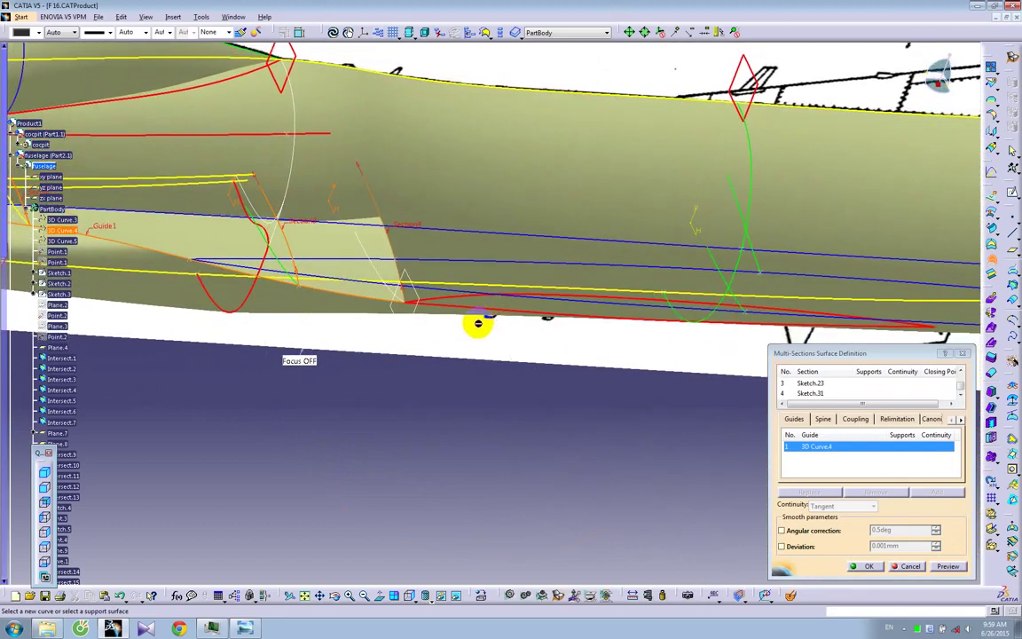
pyautogui.click(869, 566)
# Start a multi-sections surface for the lower blend with Sketch.37, Sketch.34, Sketch.24 and Sketch.32 as its sections, in front-to-rear order
pyautogui.moveTo(327, 326); pyautogui.dragTo(503, 130, button='middle')
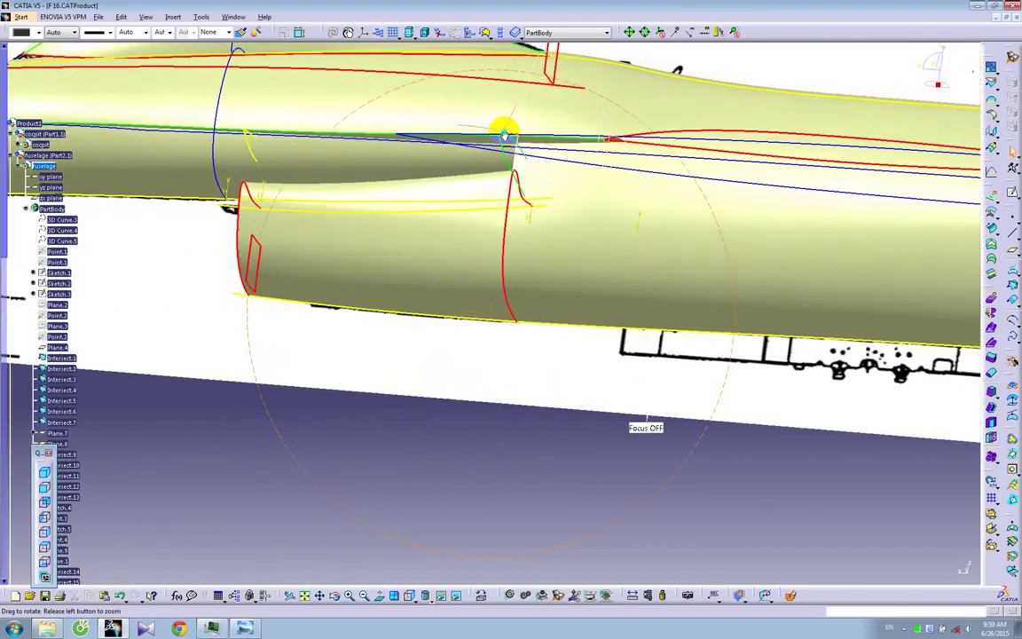
pyautogui.click(994, 259)
pyautogui.moveTo(615, 307); pyautogui.dragTo(402, 183, button='middle')
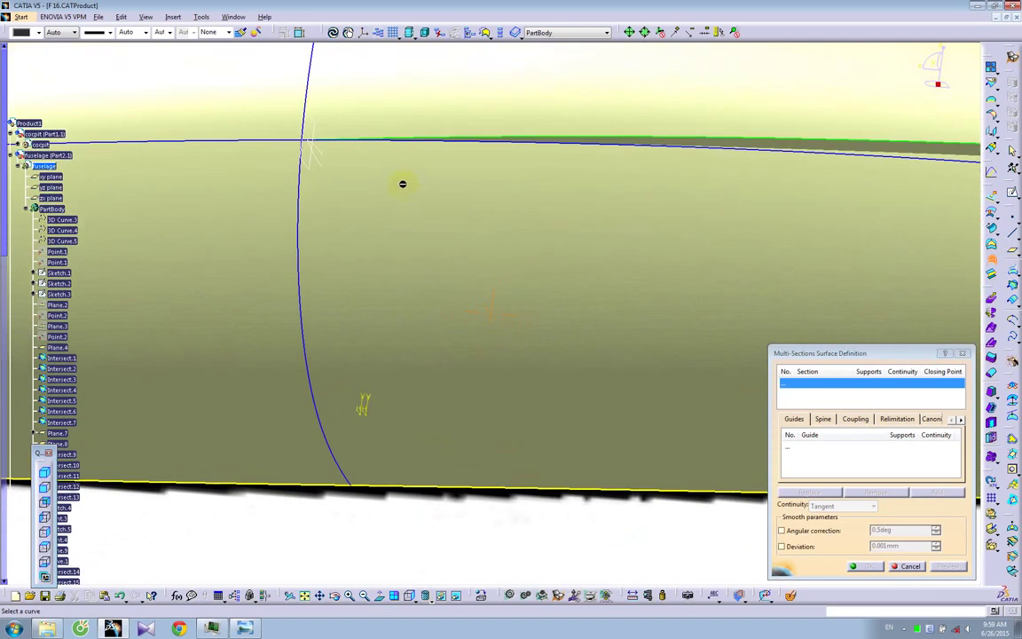
pyautogui.click(322, 170)
pyautogui.moveTo(777, 283)
pyautogui.mouseDown(button='middle')
pyautogui.moveTo(333, 271)
pyautogui.moveTo(76, 280)
pyautogui.mouseUp(button='middle')
pyautogui.click(493, 243)
pyautogui.moveTo(494, 243)
pyautogui.mouseDown(button='middle')
pyautogui.moveTo(205, 284)
pyautogui.moveTo(584, 290)
pyautogui.moveTo(177, 297)
pyautogui.mouseUp(button='middle')
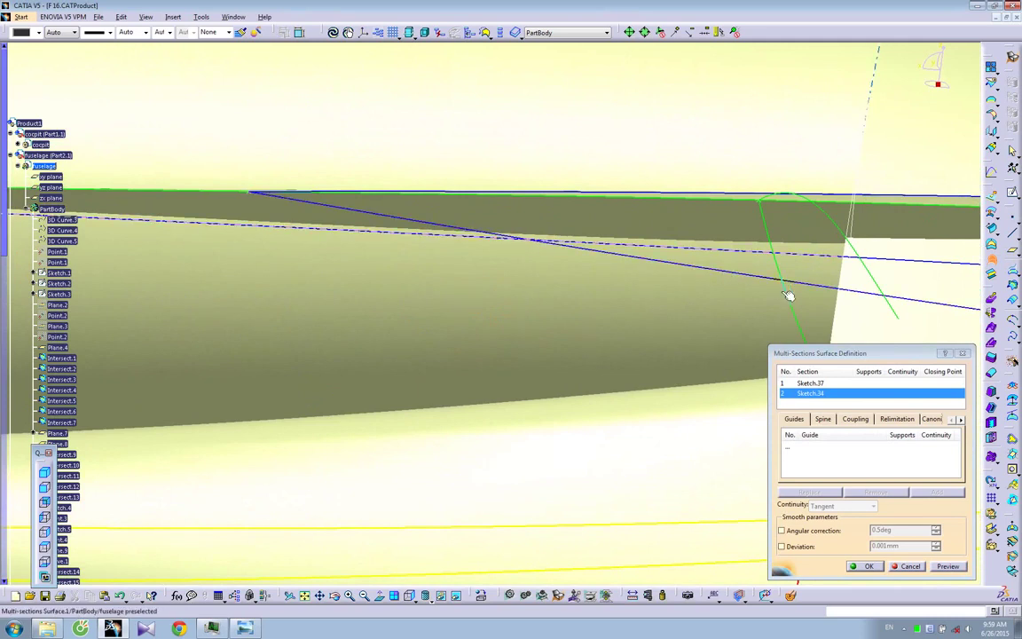
pyautogui.click(548, 247)
pyautogui.moveTo(547, 246)
pyautogui.mouseDown(button='middle')
pyautogui.moveTo(259, 235)
pyautogui.moveTo(249, 274)
pyautogui.moveTo(296, 237)
pyautogui.moveTo(331, 347)
pyautogui.moveTo(411, 355)
pyautogui.moveTo(417, 310)
pyautogui.mouseUp(button='middle')
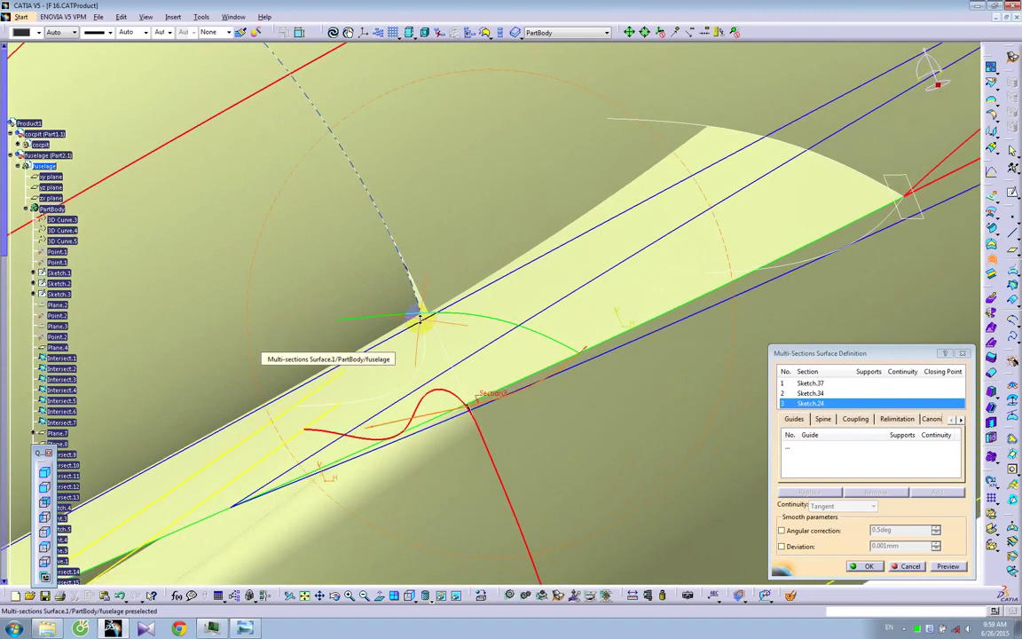
pyautogui.click(890, 224)
pyautogui.click(922, 406)
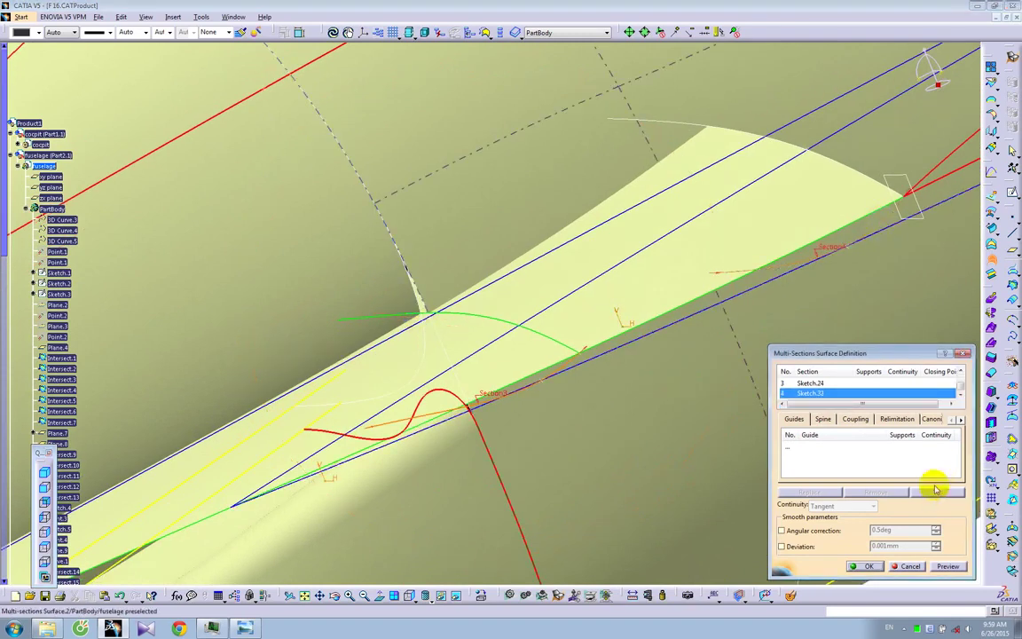
# Guide the lower blend along 3D Curve.4 and create the multi-sections surface
pyautogui.click(920, 448)
pyautogui.moveTo(520, 502); pyautogui.dragTo(277, 401, button='middle')
pyautogui.click(290, 404)
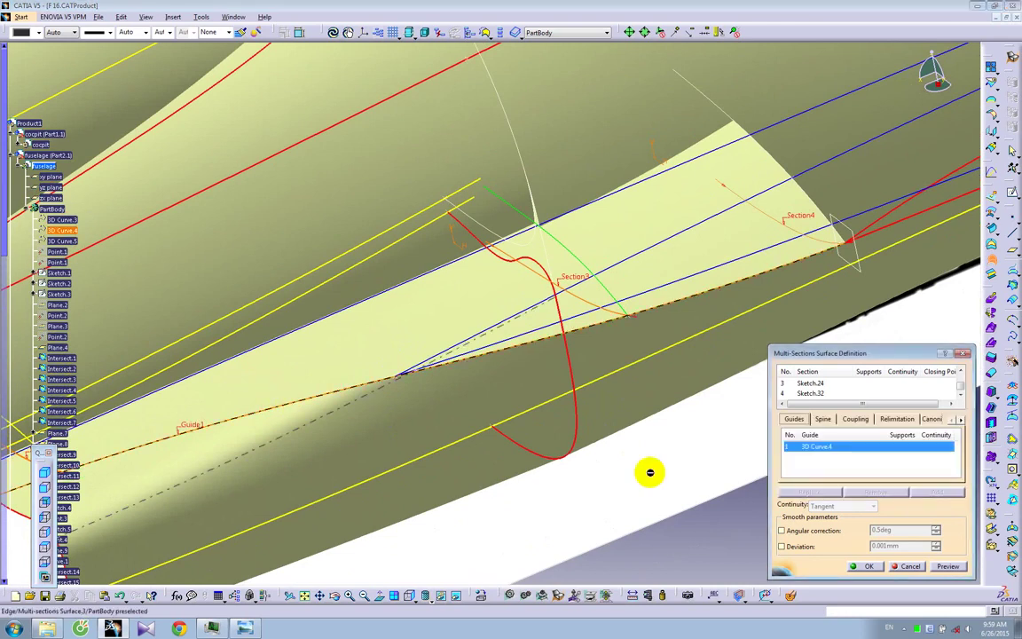
pyautogui.click(870, 565)
# Compare the new fuselage blend surfaces with the usaf_16c reference photo in Windows Photo Viewer, and return to CATIA
pyautogui.moveTo(791, 427); pyautogui.dragTo(463, 112, button='middle')
pyautogui.moveTo(512, 233); pyautogui.dragTo(240, 370, button='middle')
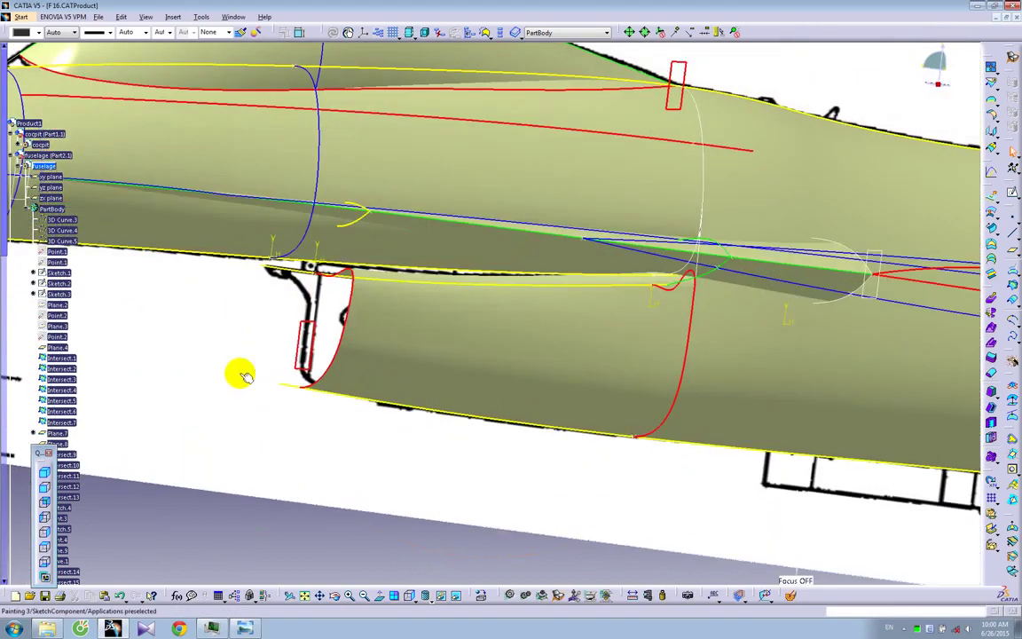
pyautogui.click(247, 628)
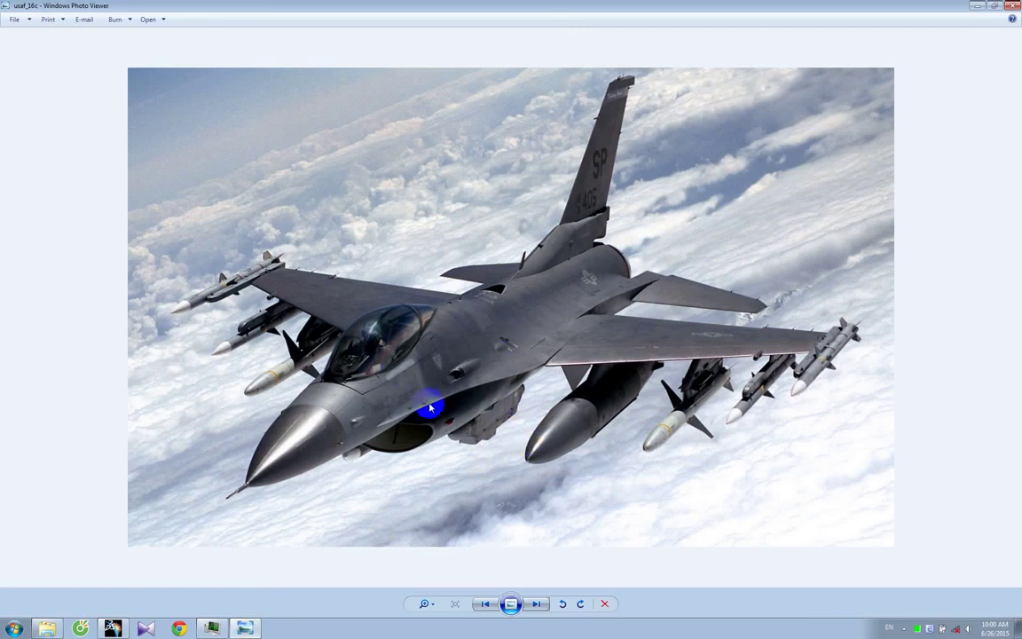
pyautogui.click(118, 628)
pyautogui.moveTo(464, 389); pyautogui.dragTo(244, 519, button='middle')
pyautogui.click(245, 628)
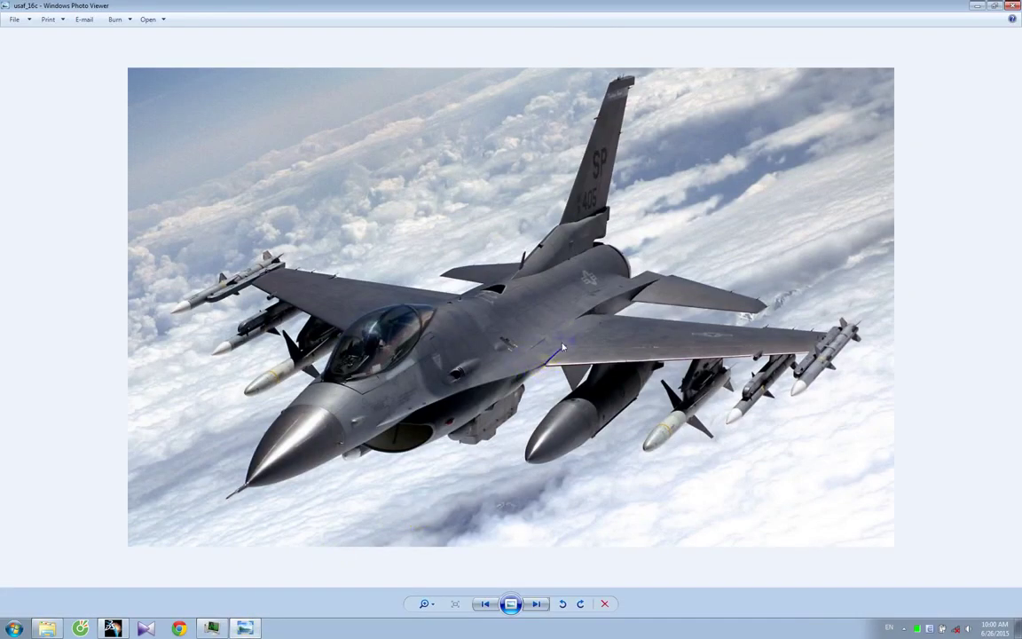
pyautogui.click(142, 628)
pyautogui.moveTo(646, 338)
pyautogui.mouseDown(button='middle')
pyautogui.moveTo(599, 338)
pyautogui.moveTo(712, 404)
pyautogui.moveTo(746, 336)
pyautogui.moveTo(433, 303)
pyautogui.moveTo(526, 333)
pyautogui.moveTo(575, 292)
pyautogui.moveTo(570, 268)
pyautogui.moveTo(563, 316)
pyautogui.mouseUp(button='middle')
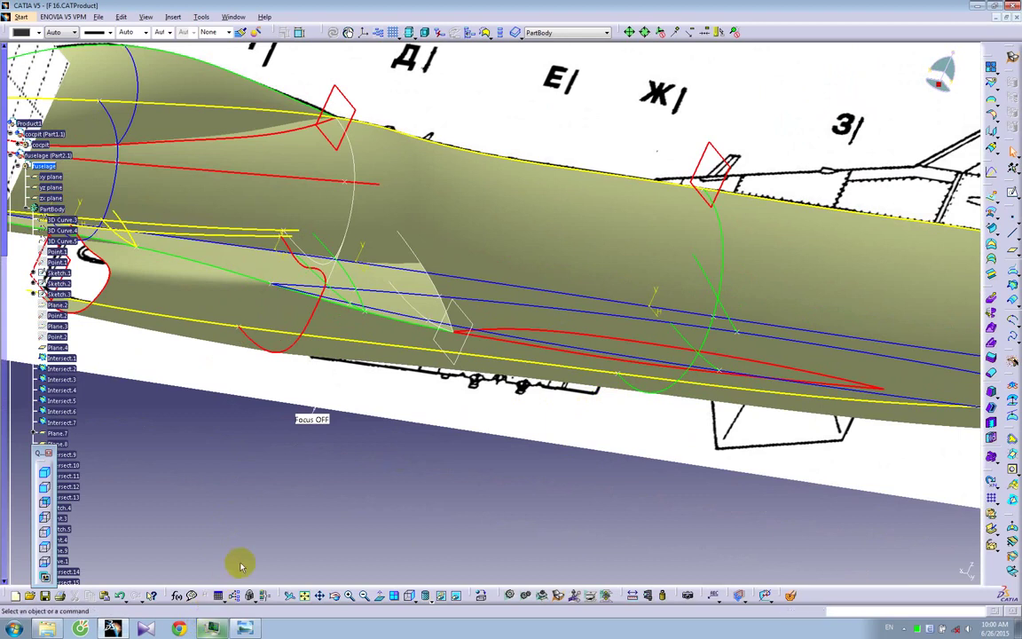
# Split Sketch.31 at Intersect.30, keeping both sides
pyautogui.moveTo(431, 370); pyautogui.dragTo(586, 407, button='middle')
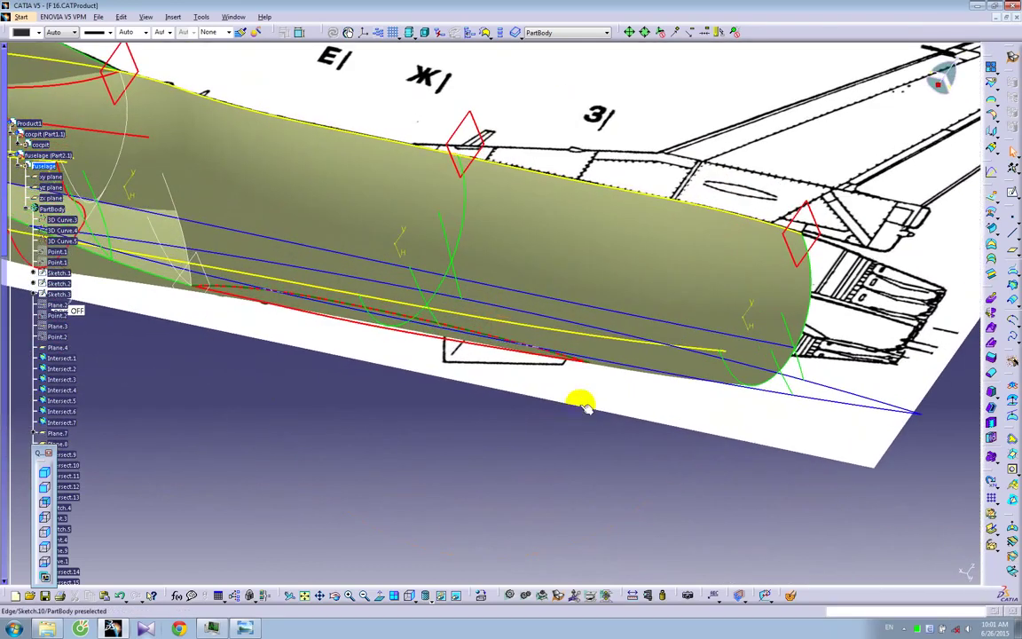
pyautogui.moveTo(329, 439); pyautogui.dragTo(569, 445, button='middle')
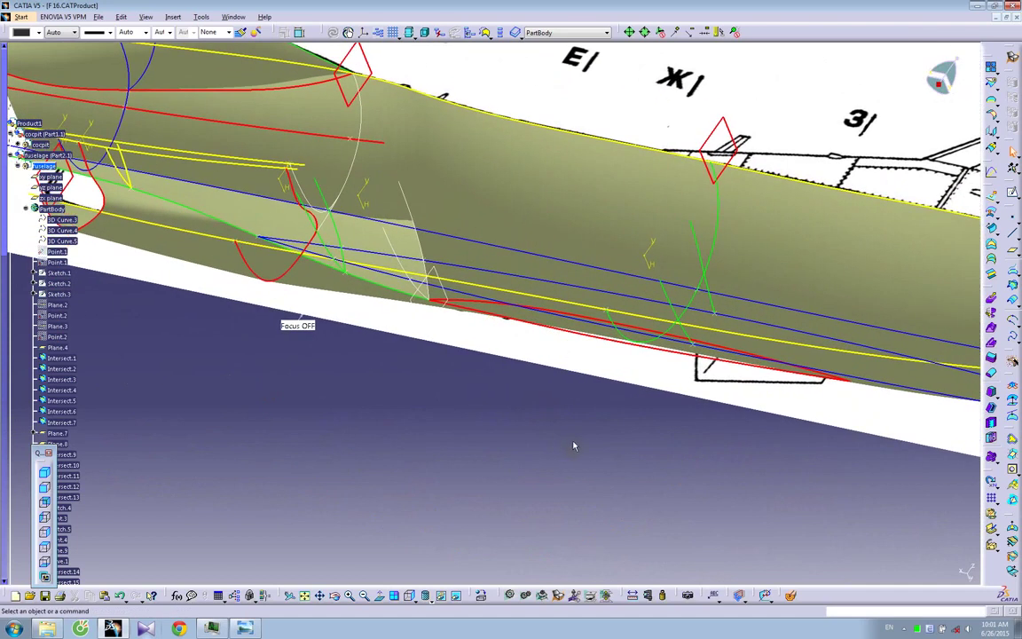
pyautogui.click(991, 83)
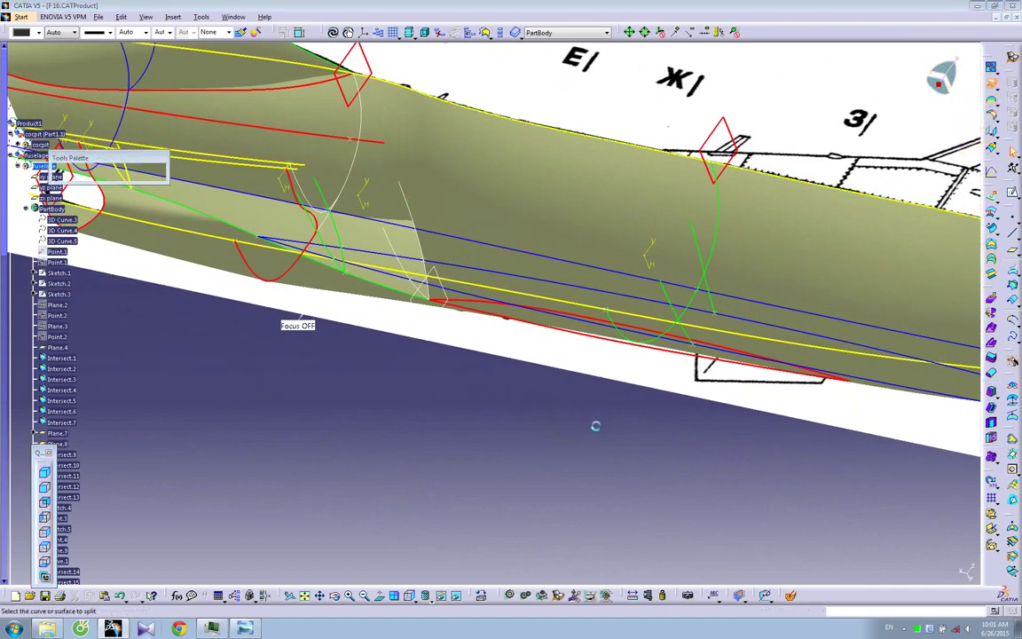
pyautogui.click(437, 259)
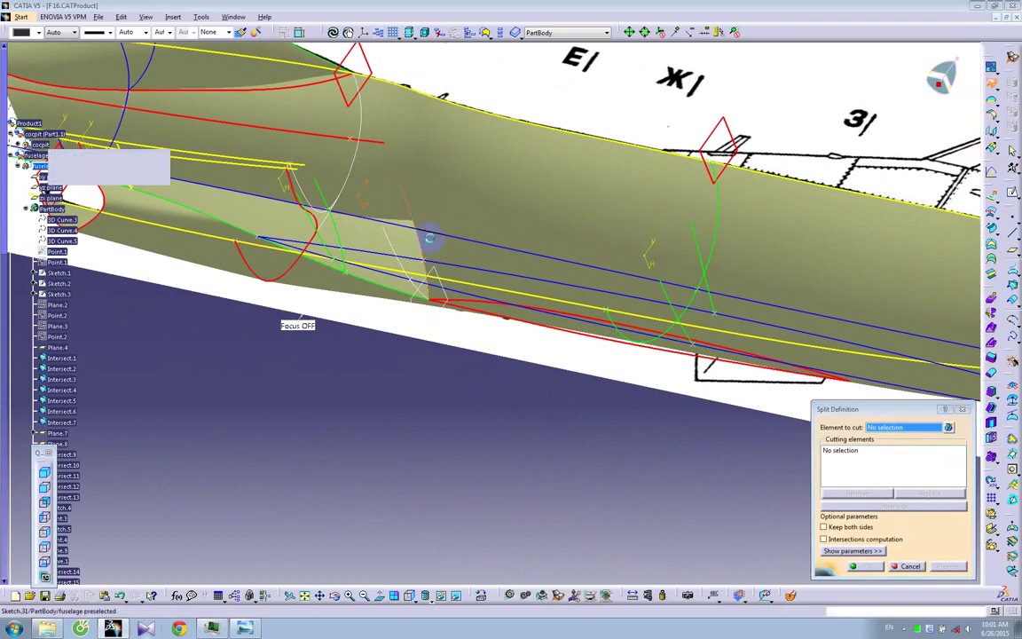
pyautogui.click(430, 263)
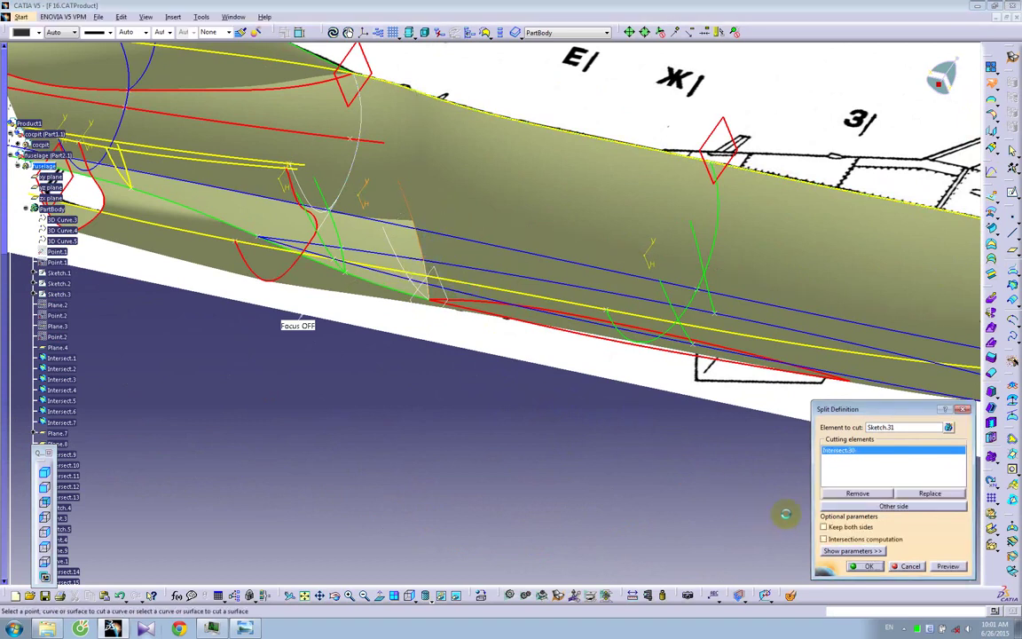
pyautogui.click(835, 527)
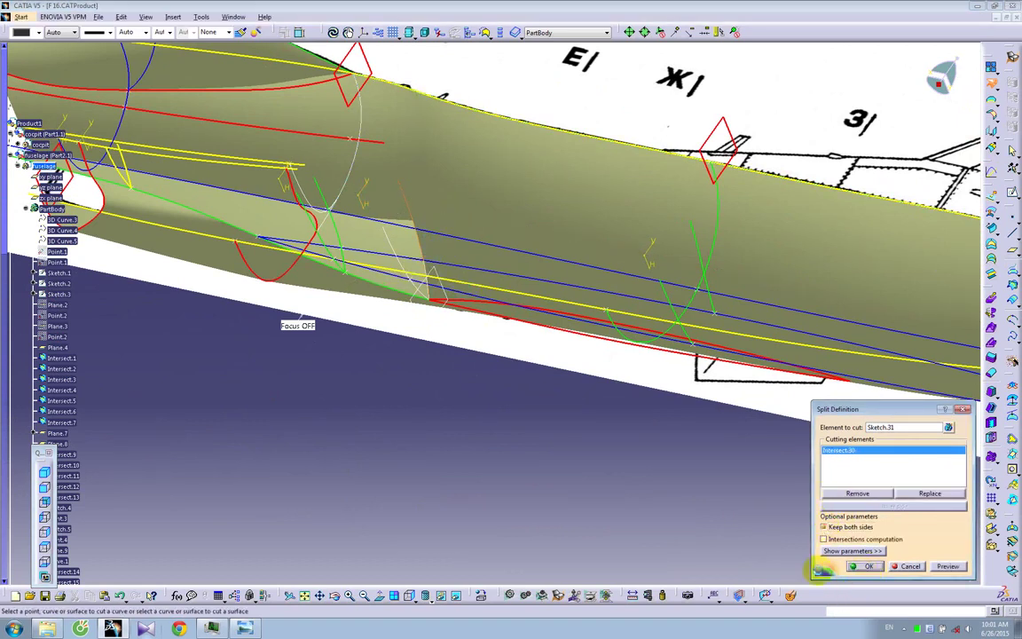
pyautogui.click(865, 566)
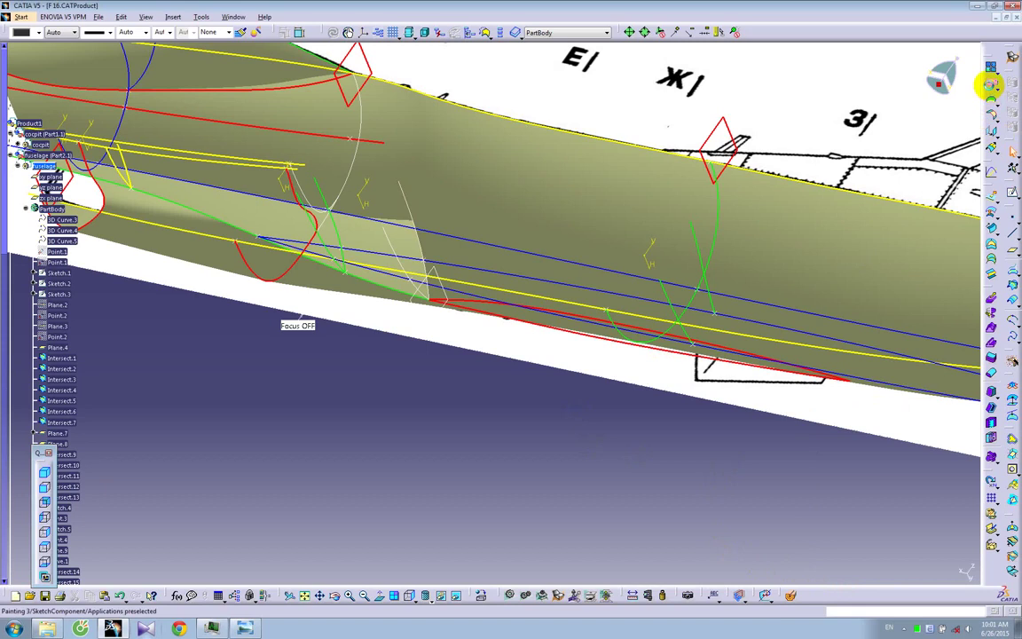
# Split Sketch.32 with Intersect.31 as the cutting element
pyautogui.click(991, 83)
pyautogui.click(404, 266)
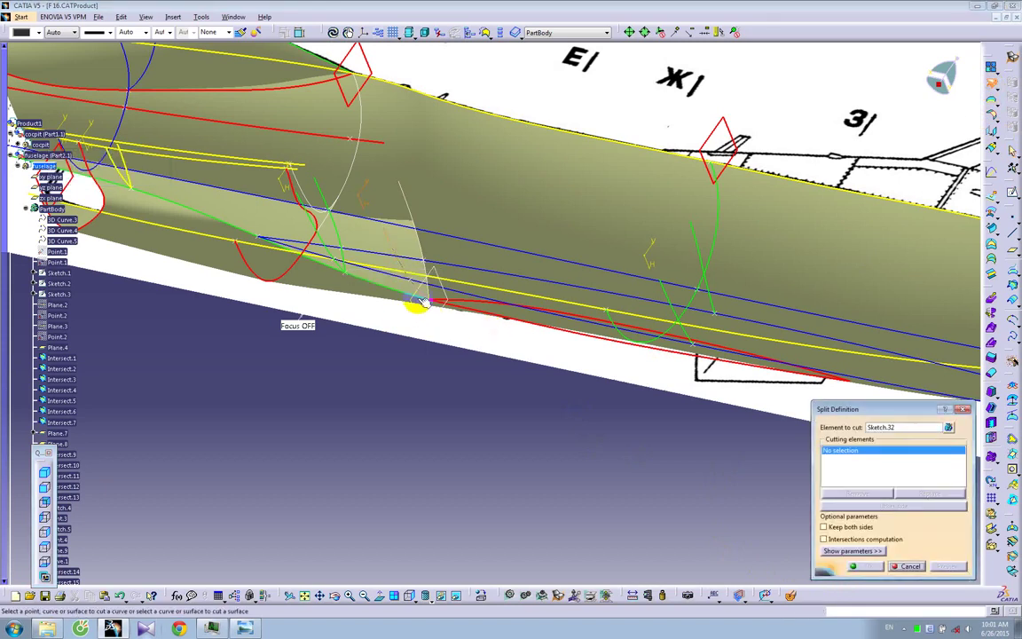
pyautogui.click(415, 282)
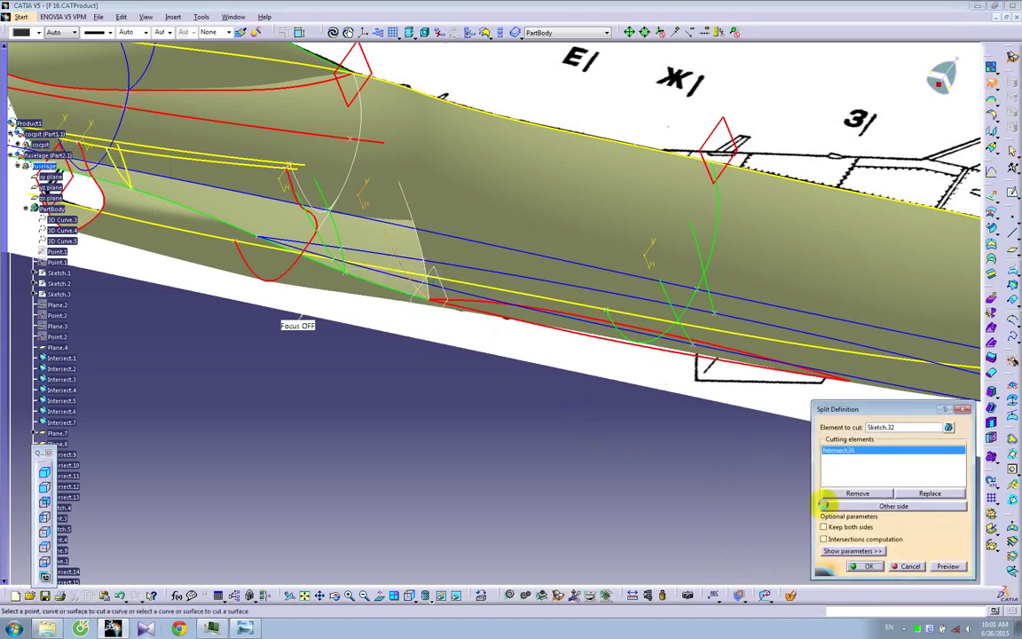
pyautogui.click(869, 566)
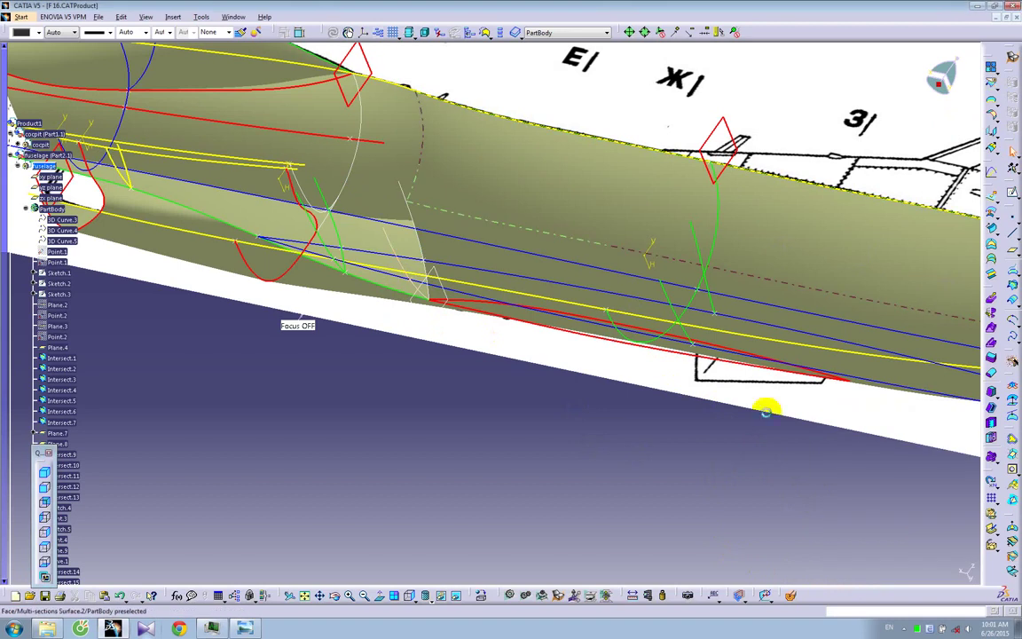
# Start a multi-sections surface for the upper rear blend with Split.5, Sketch.25 and Sketch.27 as its sections, in front-to-rear order
pyautogui.click(991, 260)
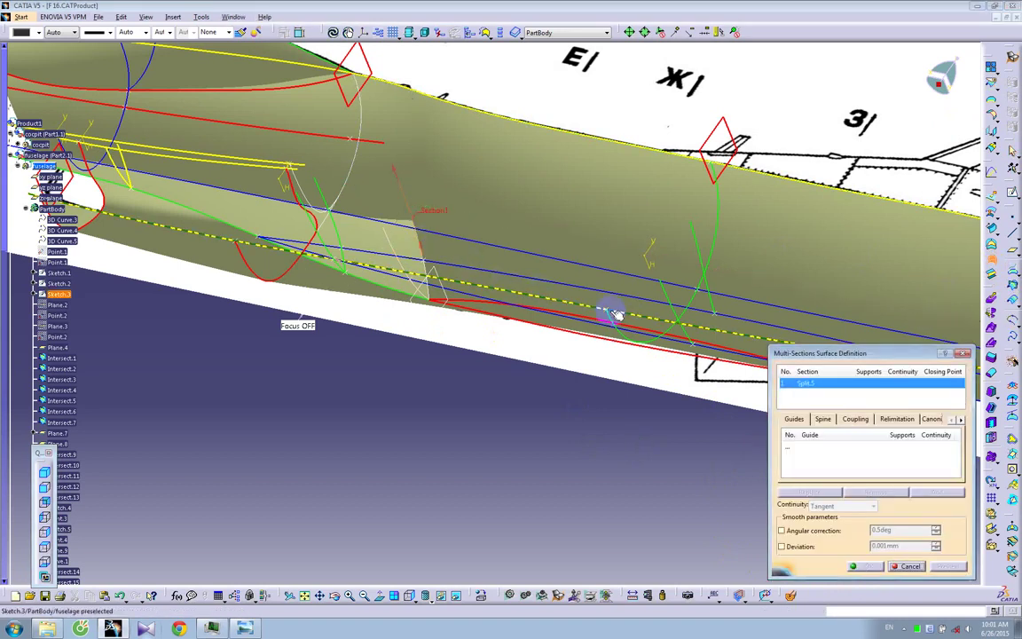
pyautogui.click(704, 304)
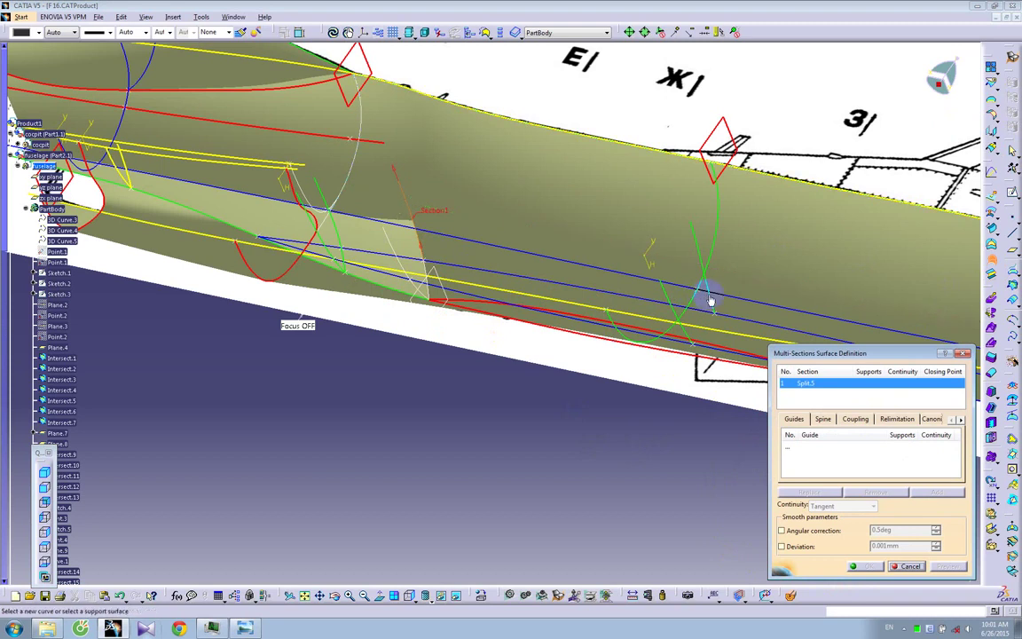
pyautogui.click(704, 297)
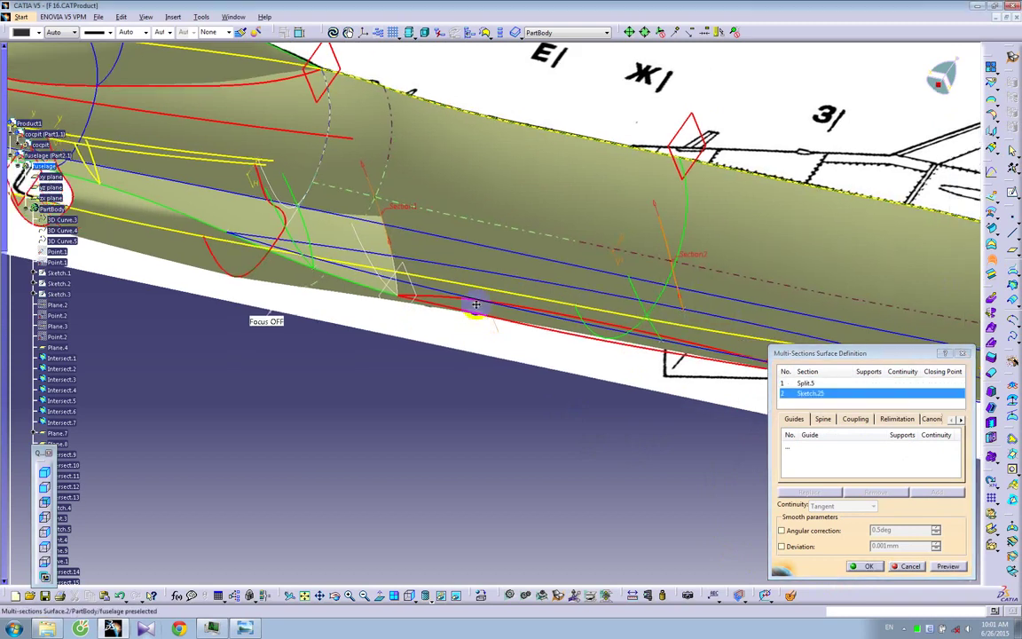
pyautogui.moveTo(475, 304); pyautogui.dragTo(63, 287, button='middle')
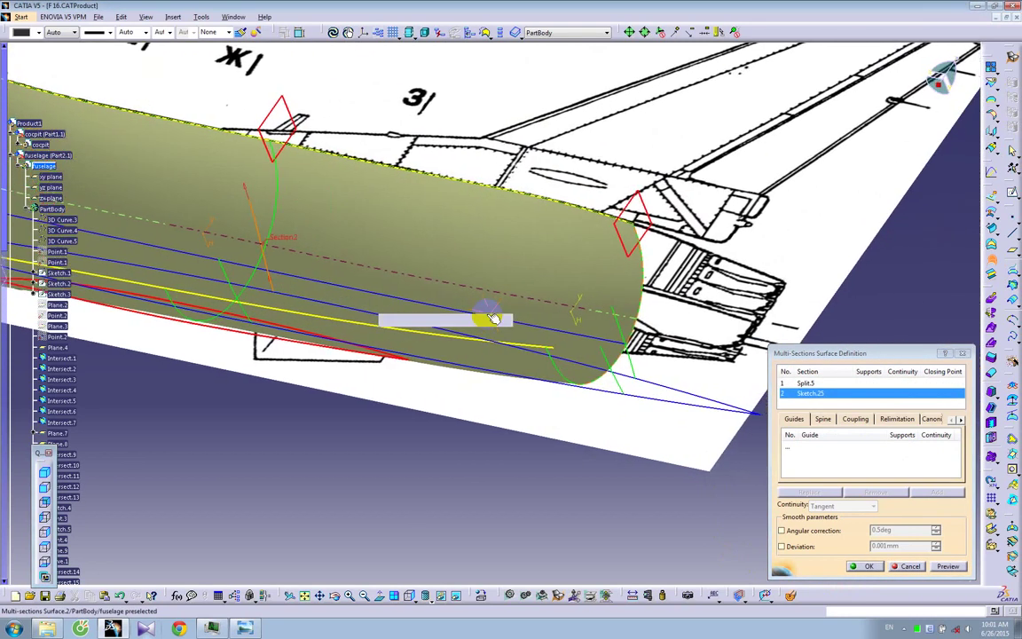
pyautogui.click(623, 330)
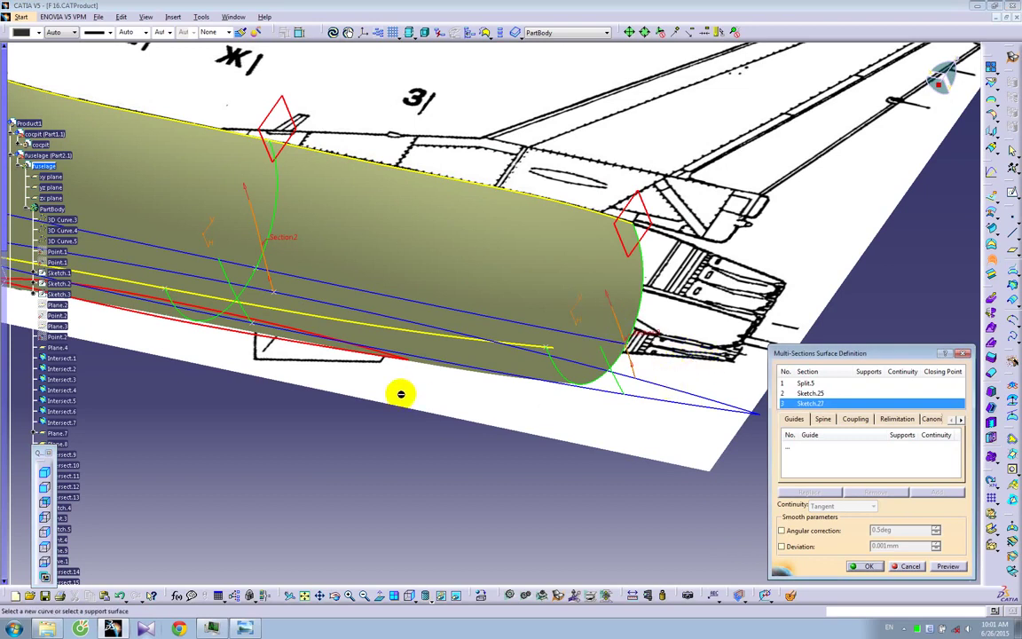
pyautogui.moveTo(542, 431); pyautogui.dragTo(481, 476, button='middle')
pyautogui.moveTo(310, 371); pyautogui.dragTo(514, 436, button='middle')
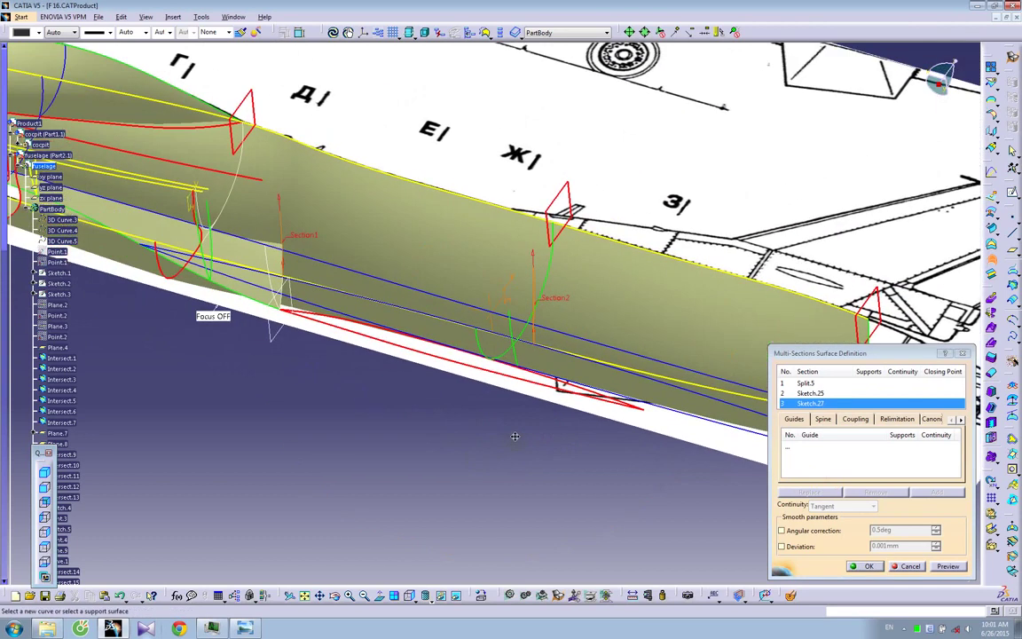
# Guide the upper rear blend along Sketch.13, preview it and create the multi-sections surface
pyautogui.click(798, 446)
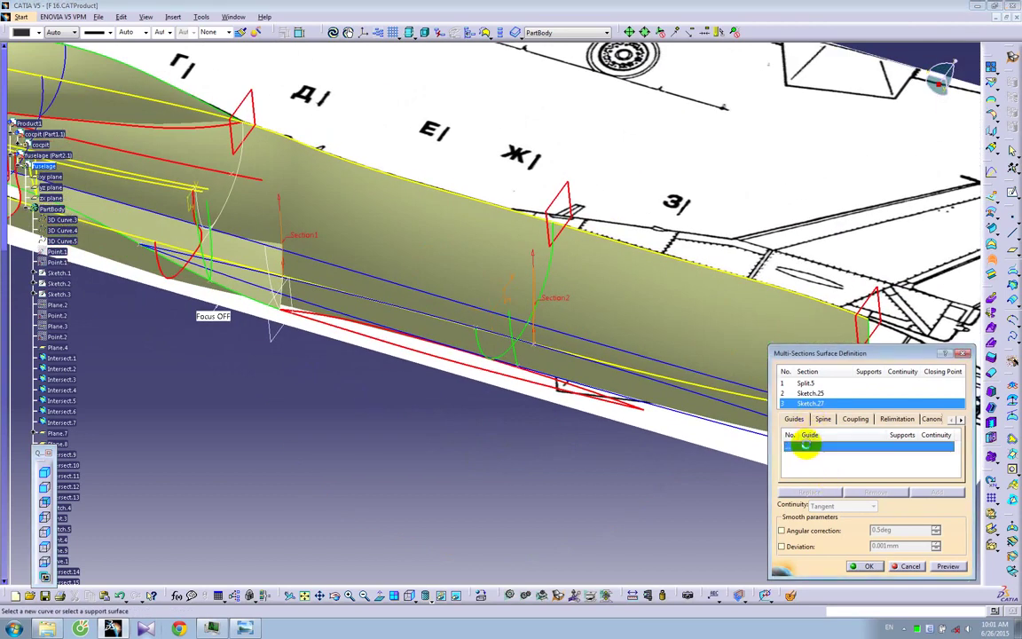
pyautogui.moveTo(367, 300); pyautogui.dragTo(420, 351, button='middle')
pyautogui.click(415, 332)
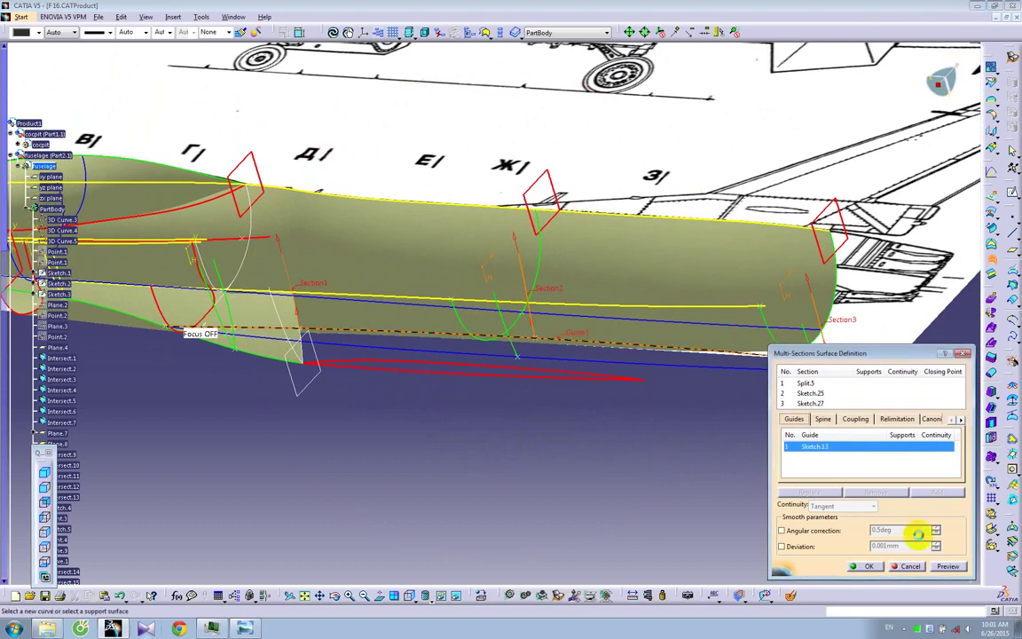
pyautogui.click(947, 567)
pyautogui.moveTo(424, 415); pyautogui.dragTo(488, 282, button='middle')
pyautogui.click(865, 565)
# Start a multi-sections surface for the lower rear blend with Split.7, Sketch.26 and Sketch.28 as its sections
pyautogui.moveTo(333, 347); pyautogui.dragTo(604, 369, button='middle')
pyautogui.click(991, 258)
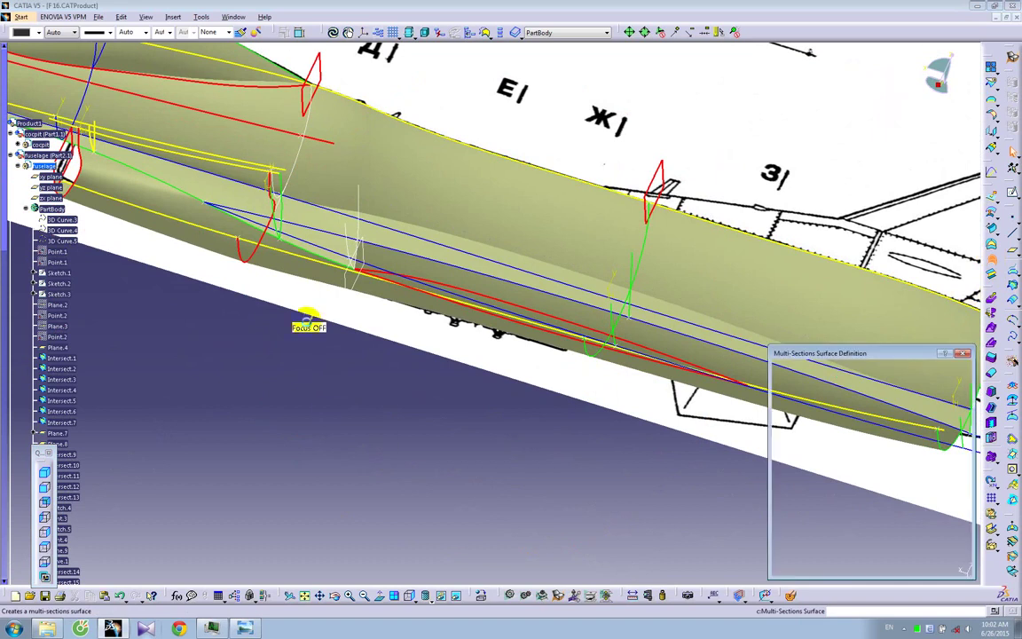
pyautogui.click(353, 252)
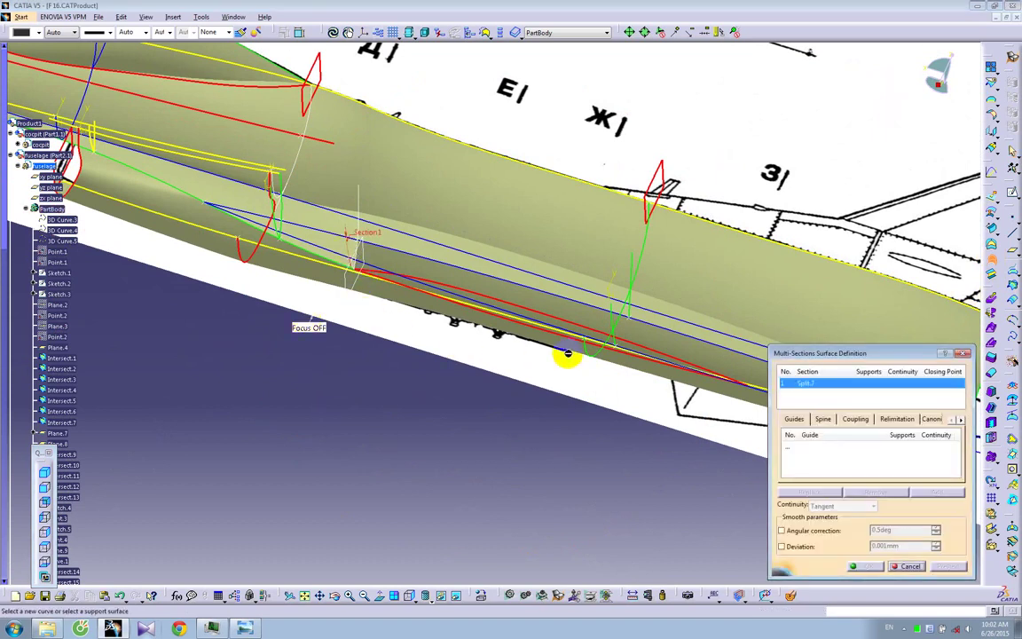
pyautogui.click(612, 326)
pyautogui.moveTo(656, 390)
pyautogui.mouseDown(button='middle')
pyautogui.moveTo(447, 354)
pyautogui.moveTo(341, 348)
pyautogui.mouseUp(button='middle')
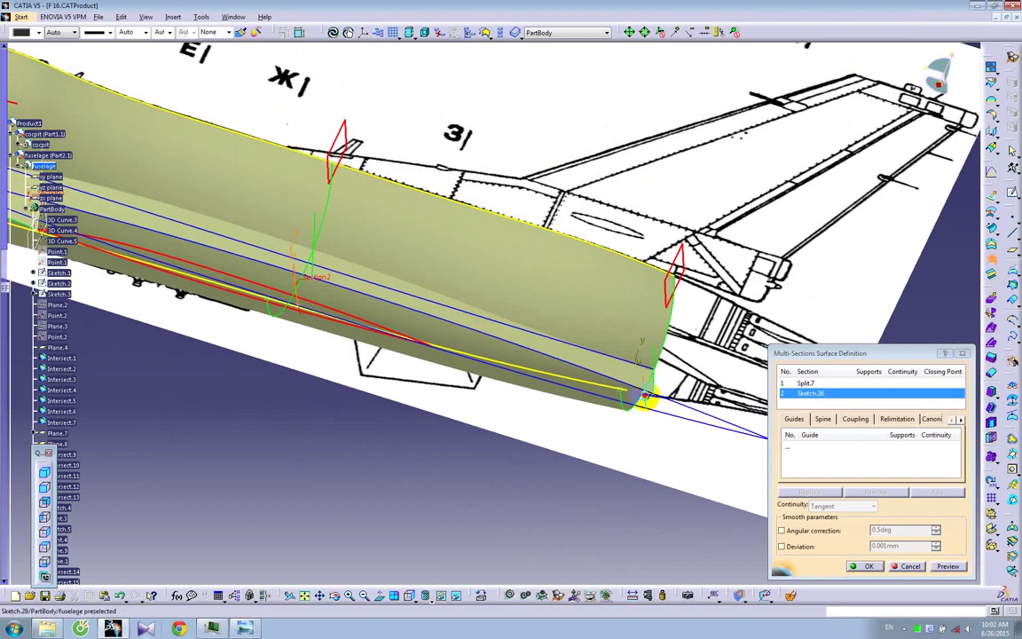
pyautogui.click(646, 398)
# Guide the lower rear blend along Sketch.14 and create the multi-sections surface
pyautogui.click(892, 453)
pyautogui.click(877, 451)
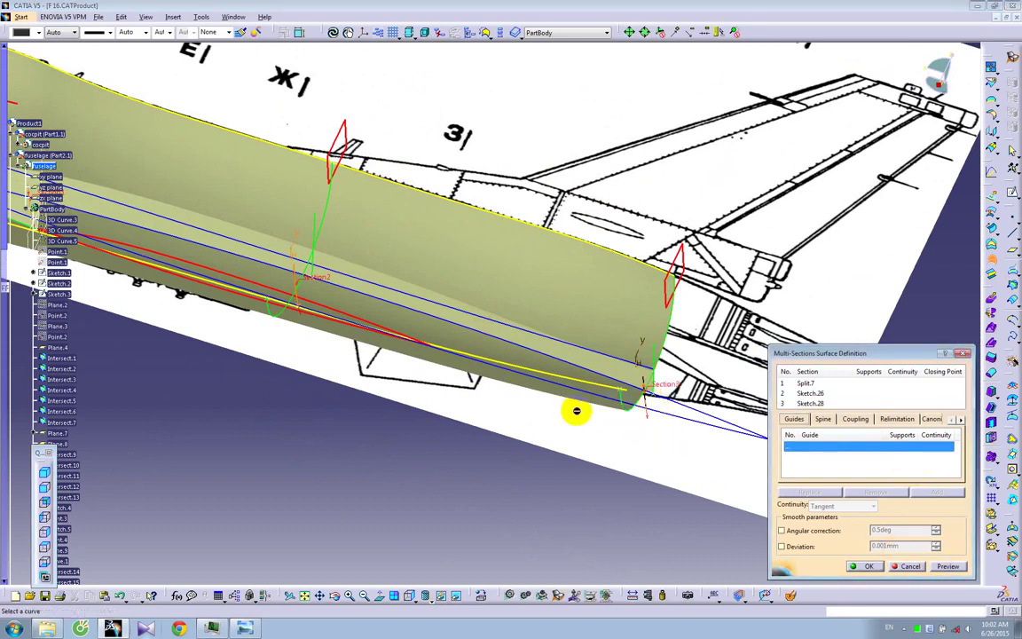
pyautogui.click(700, 426)
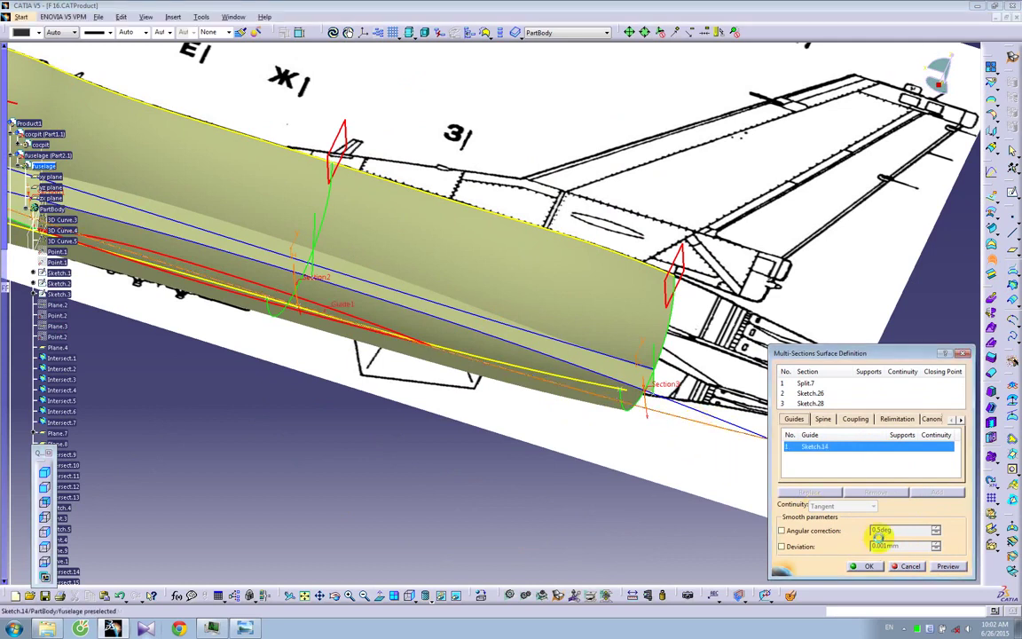
pyautogui.click(866, 566)
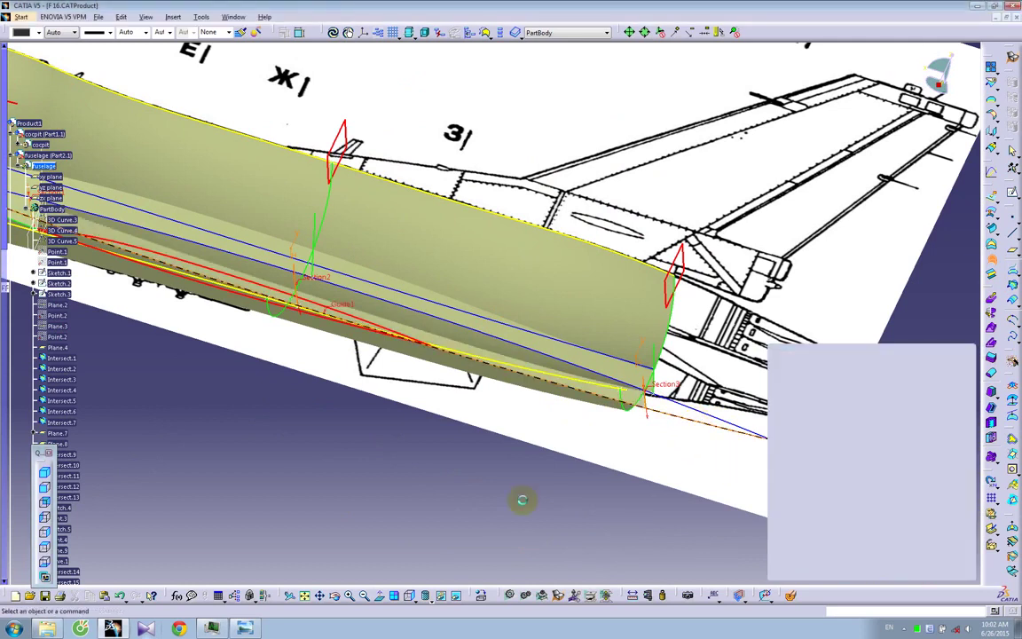
pyautogui.moveTo(429, 455); pyautogui.dragTo(581, 361, button='middle')
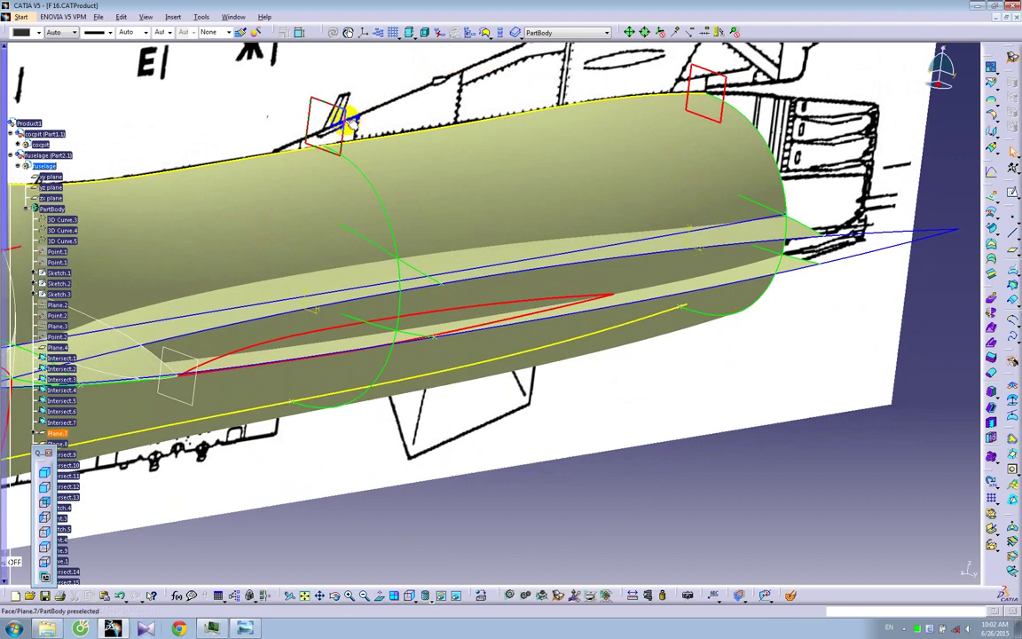
pyautogui.click(672, 383)
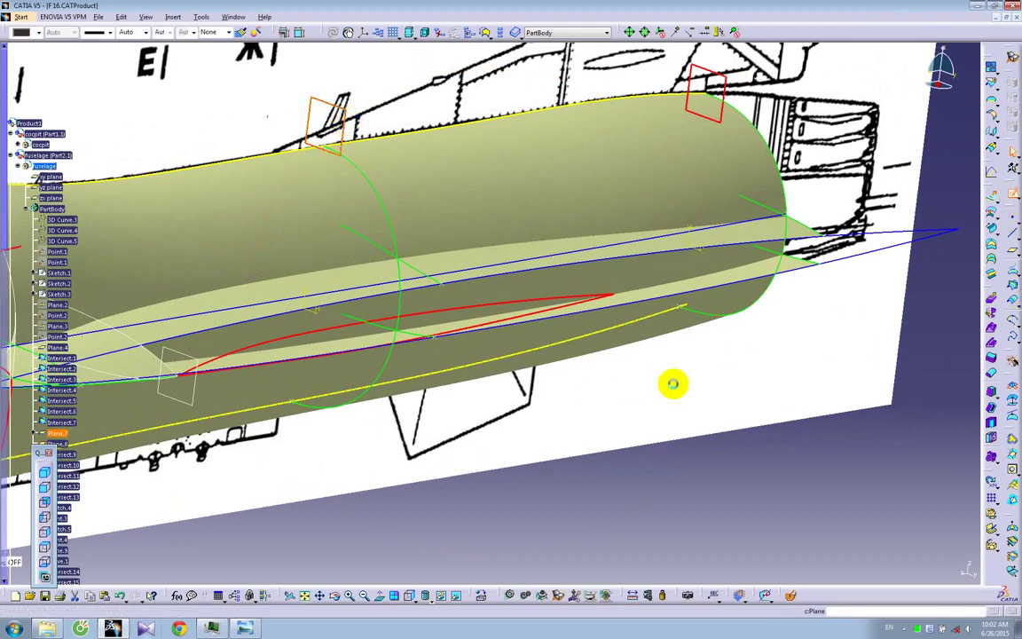
pyautogui.click(672, 383)
pyautogui.moveTo(529, 319)
pyautogui.mouseDown(button='middle')
pyautogui.moveTo(409, 371)
pyautogui.moveTo(396, 354)
pyautogui.mouseUp(button='middle')
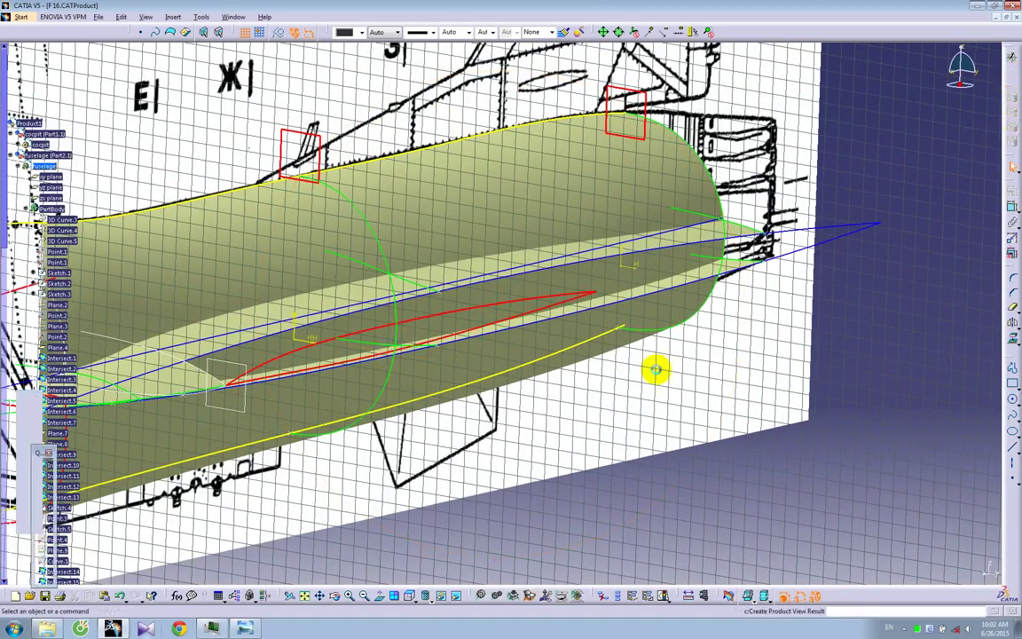
pyautogui.doubleClick(655, 369)
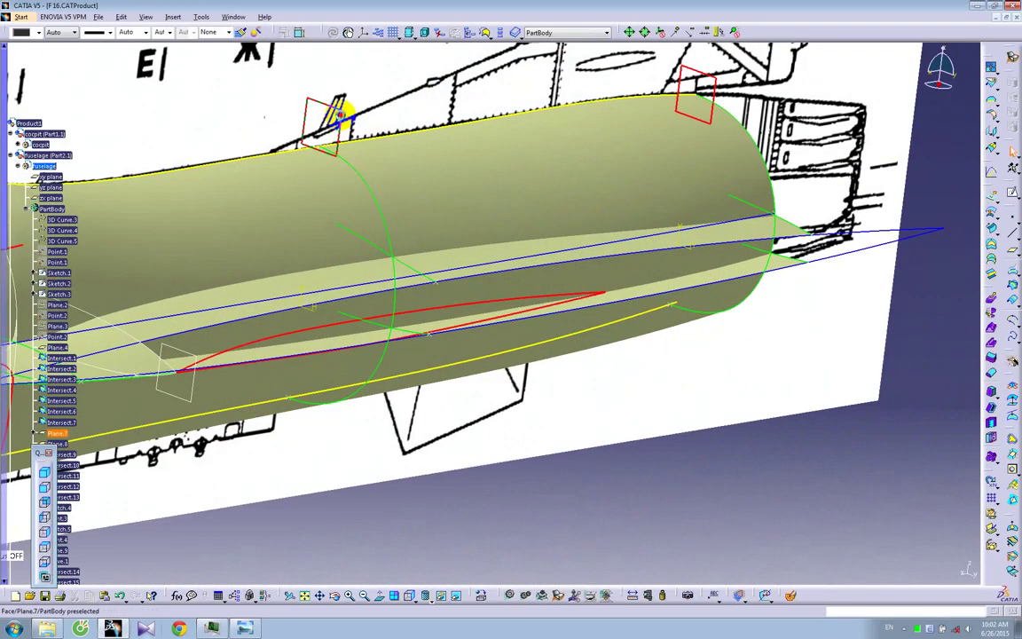
# Create the intersection of Plane.7 with the upper wing-root curve, Sketch.10
pyautogui.click(342, 114)
pyautogui.click(1011, 285)
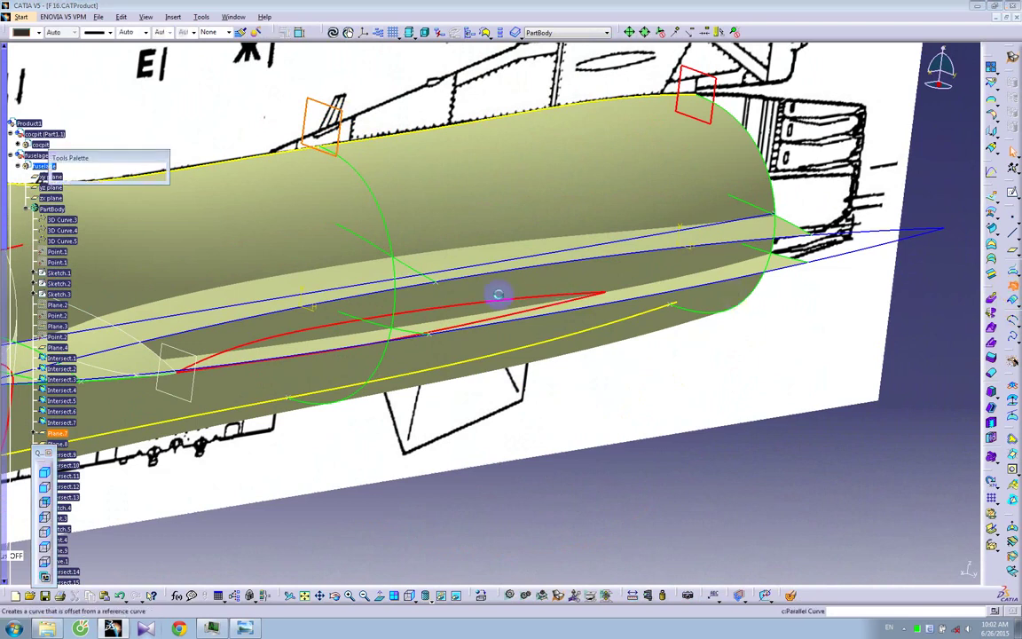
pyautogui.click(455, 304)
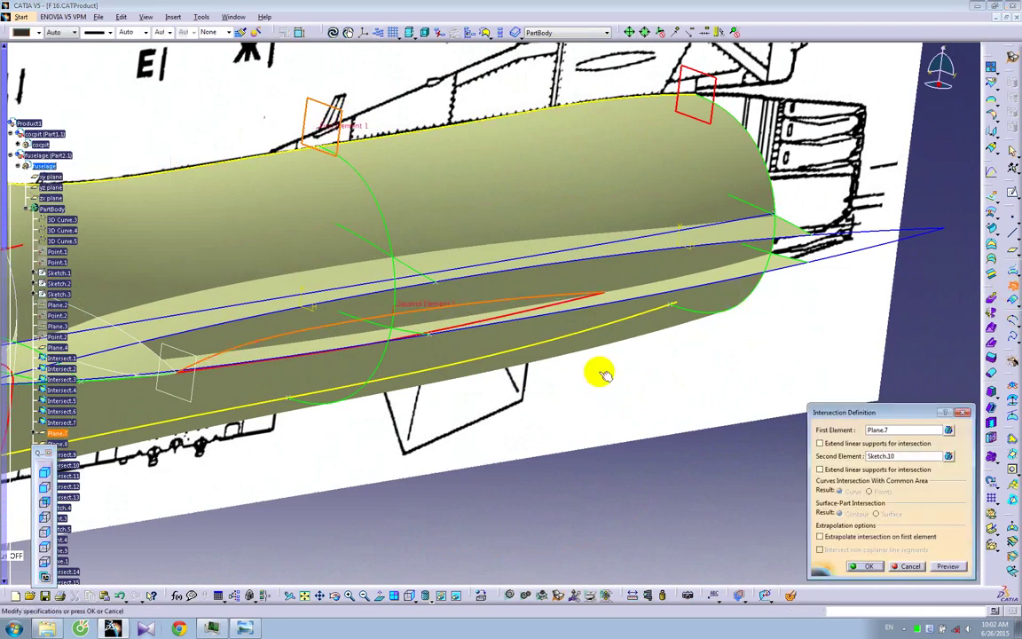
pyautogui.click(869, 565)
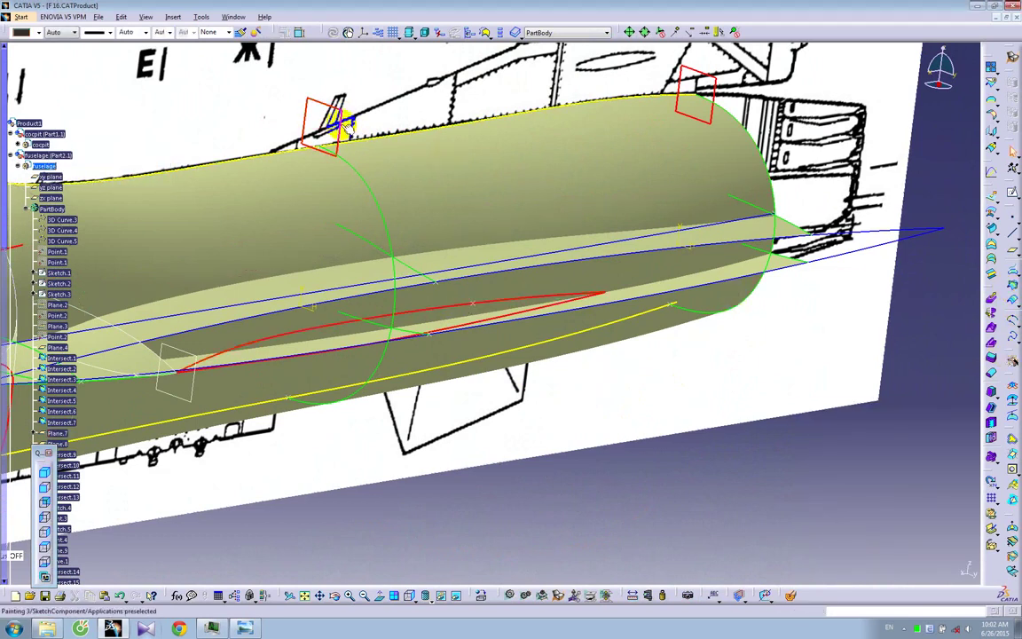
# Create the intersection of Plane.7 with the lower wing-root curve, Sketch.11
pyautogui.click(348, 127)
pyautogui.click(1012, 301)
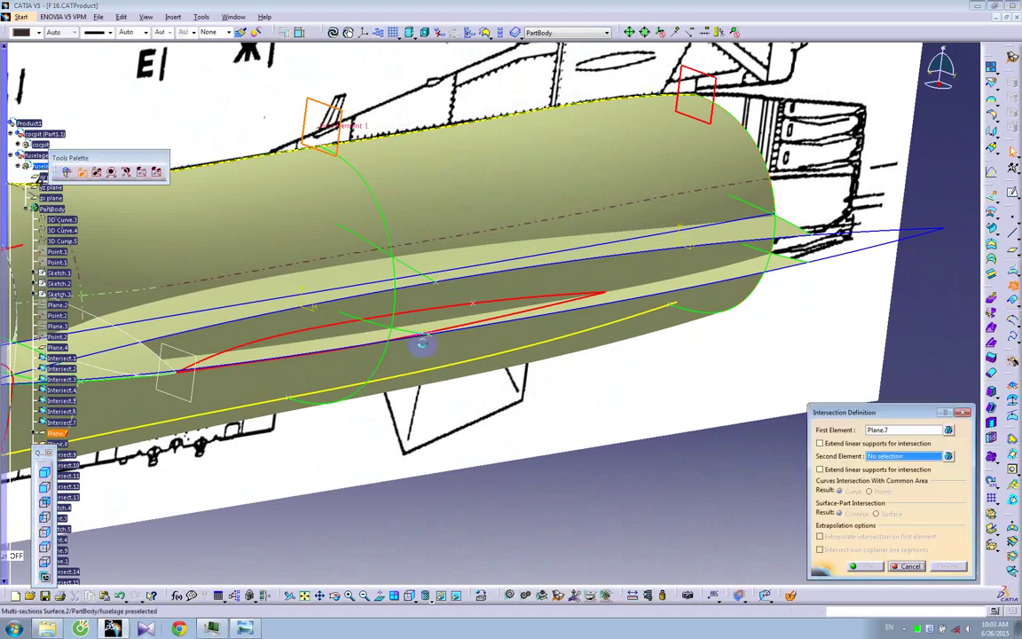
pyautogui.click(449, 328)
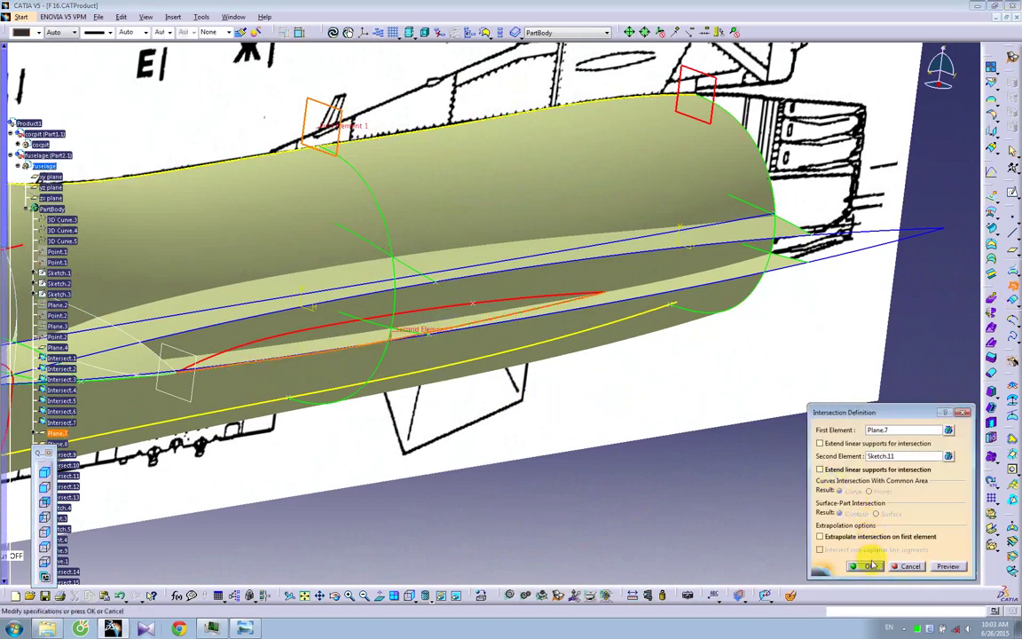
pyautogui.click(867, 565)
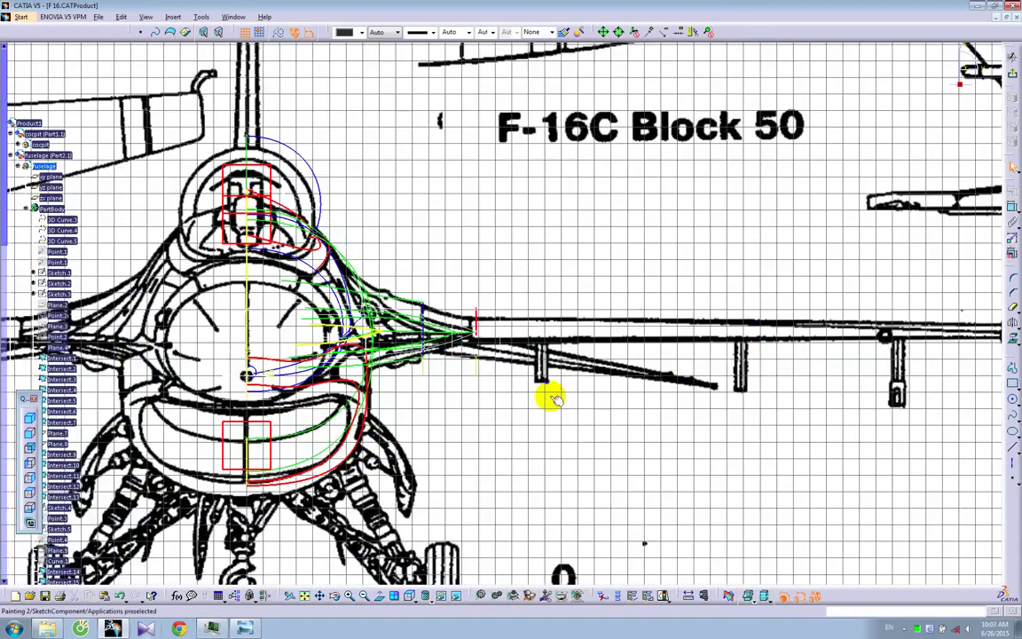
# Draw a four-point spline from the red wing-root section inboard to the upper edge of the blue blend curve
pyautogui.moveTo(547, 399)
pyautogui.mouseDown(button='middle')
pyautogui.moveTo(540, 331)
pyautogui.moveTo(479, 332)
pyautogui.moveTo(654, 361)
pyautogui.mouseUp(button='middle')
pyautogui.click(1010, 417)
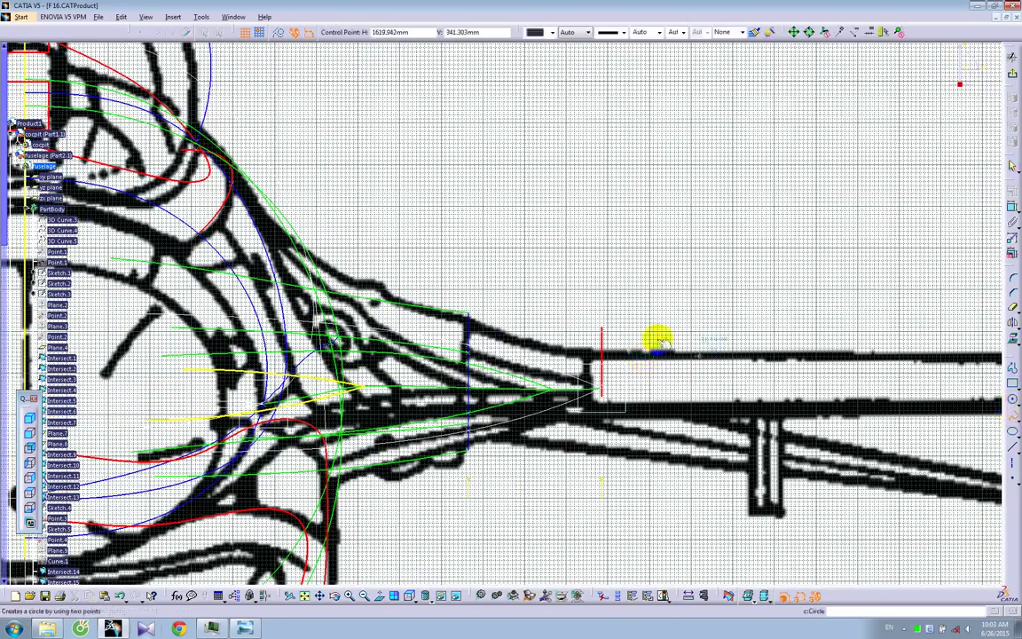
pyautogui.click(561, 314)
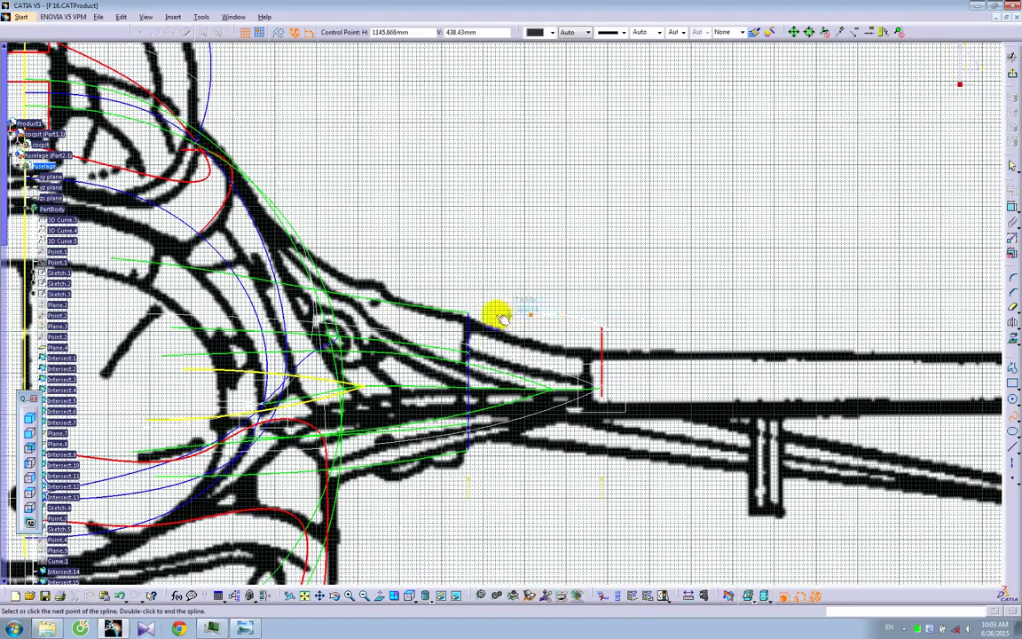
pyautogui.press('Escape')
# Make the upper spline's two end points coincident with the upper blend curve's end and the upper wing-root intersection point
pyautogui.moveTo(647, 323)
pyautogui.mouseDown(button='middle')
pyautogui.moveTo(489, 355)
pyautogui.moveTo(484, 406)
pyautogui.moveTo(768, 451)
pyautogui.mouseUp(button='middle')
pyautogui.click(1012, 206)
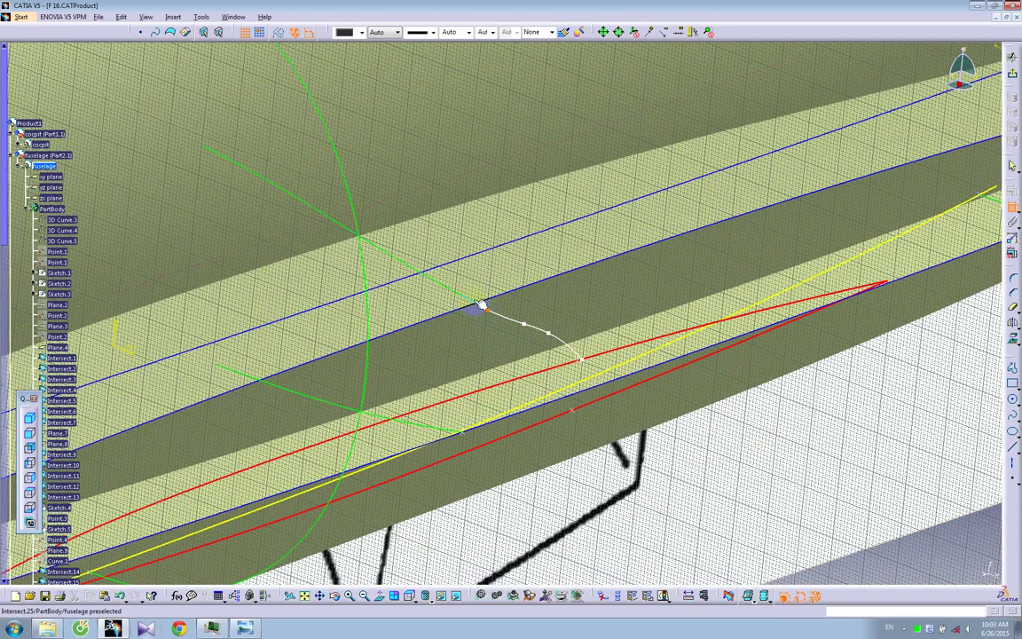
pyautogui.click(480, 305)
pyautogui.rightClick(501, 319)
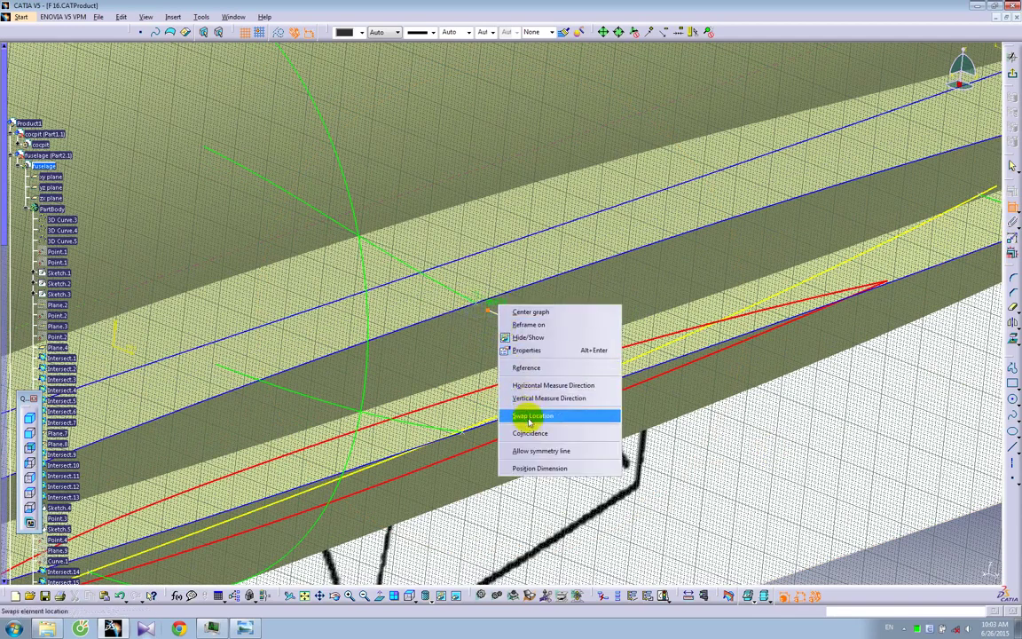
pyautogui.click(524, 428)
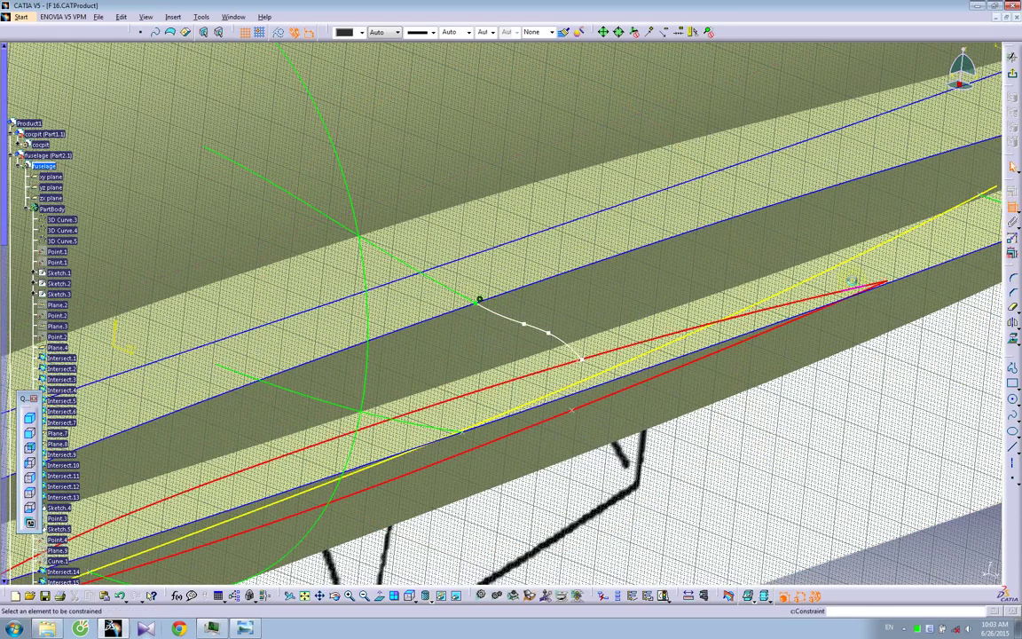
pyautogui.rightClick(581, 372)
pyautogui.click(612, 503)
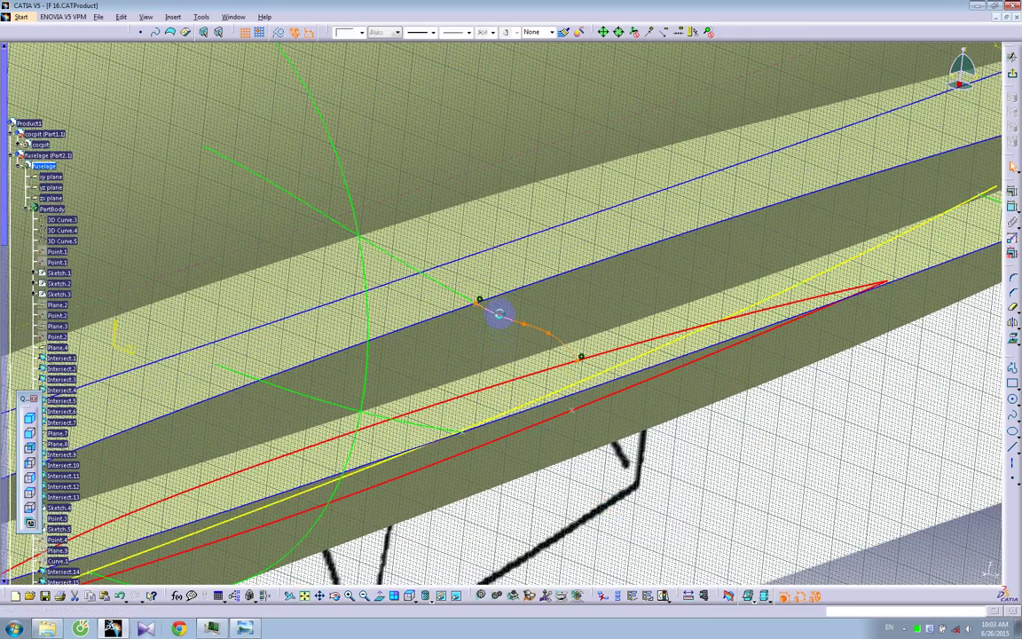
# Enable tangency at the upper spline's inboard end, CtrlPoint.4, and constrain the spline tangent to the adjoining green section curve
pyautogui.doubleClick(499, 313)
pyautogui.click(936, 569)
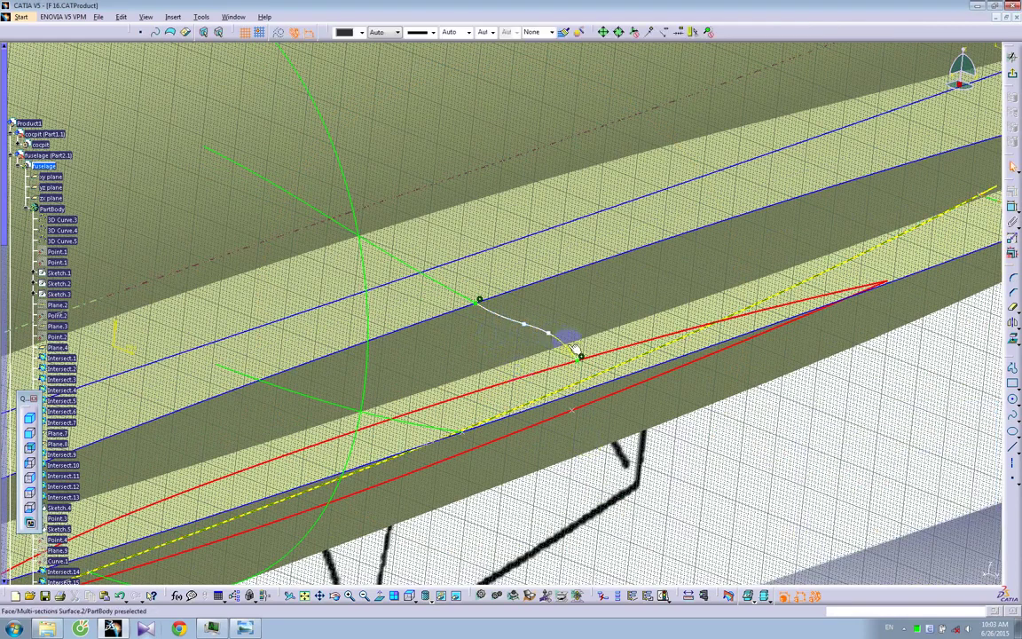
pyautogui.doubleClick(575, 355)
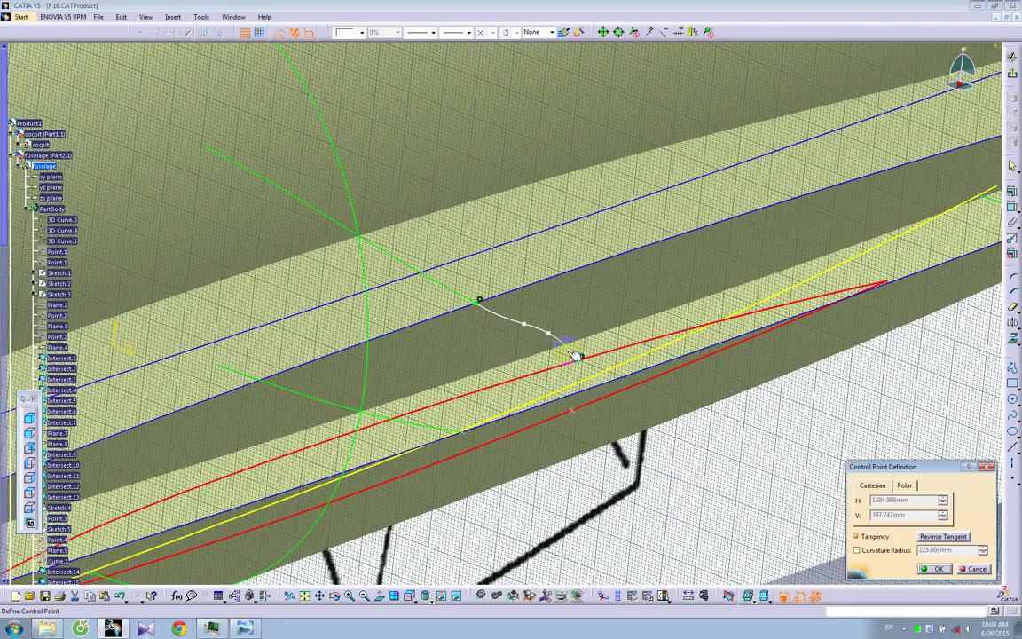
pyautogui.click(976, 568)
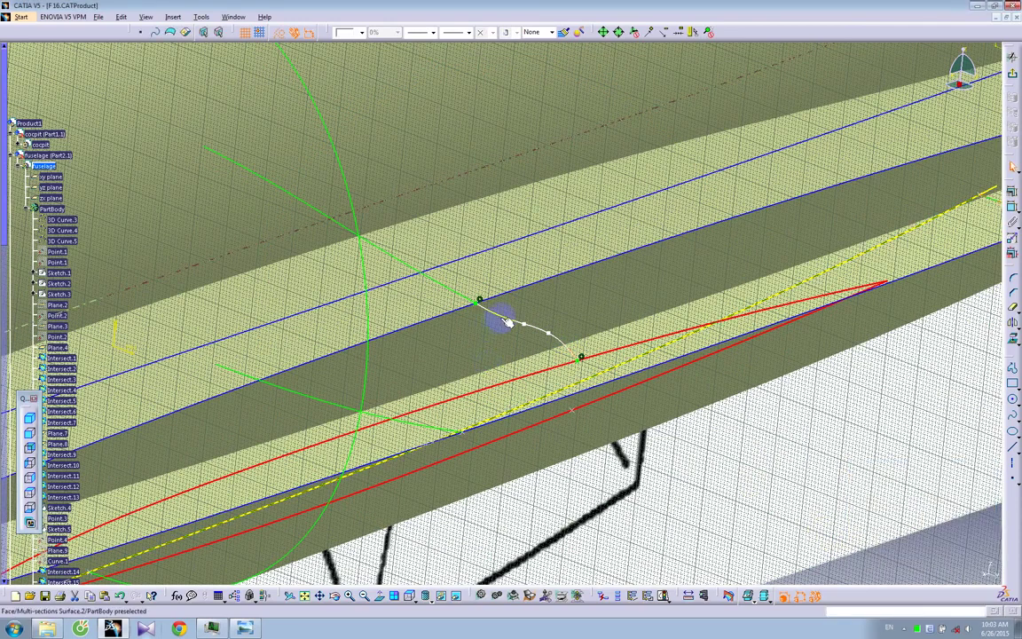
pyautogui.doubleClick(502, 317)
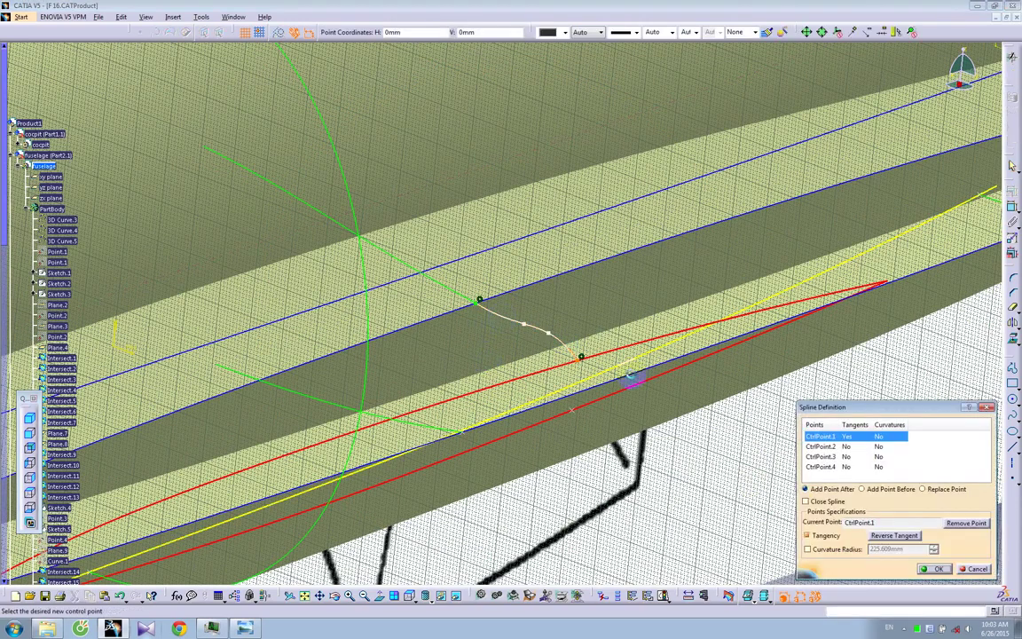
pyautogui.click(818, 466)
pyautogui.click(934, 568)
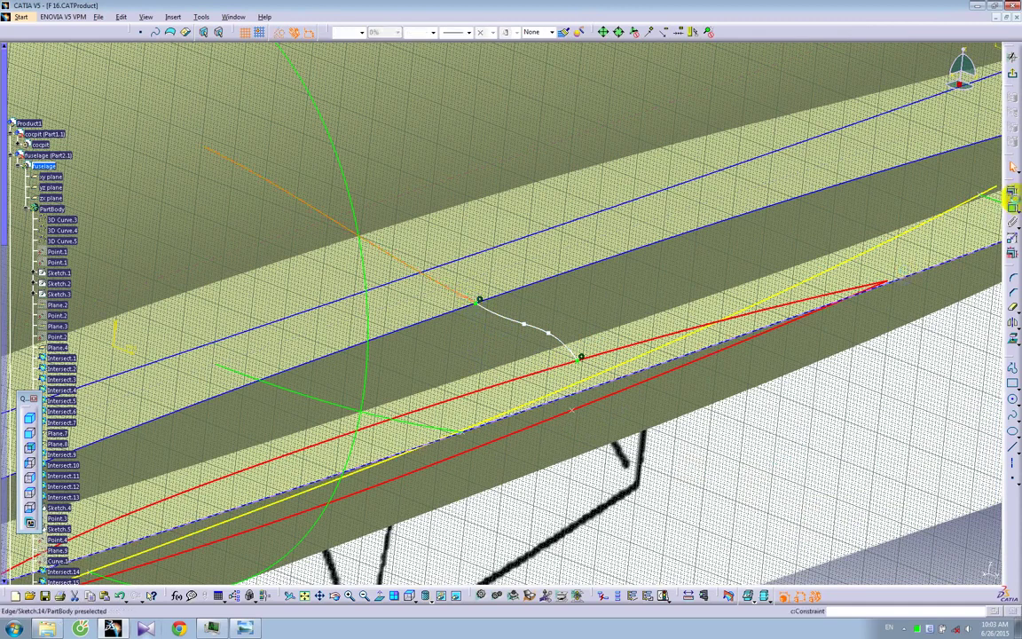
pyautogui.click(1012, 190)
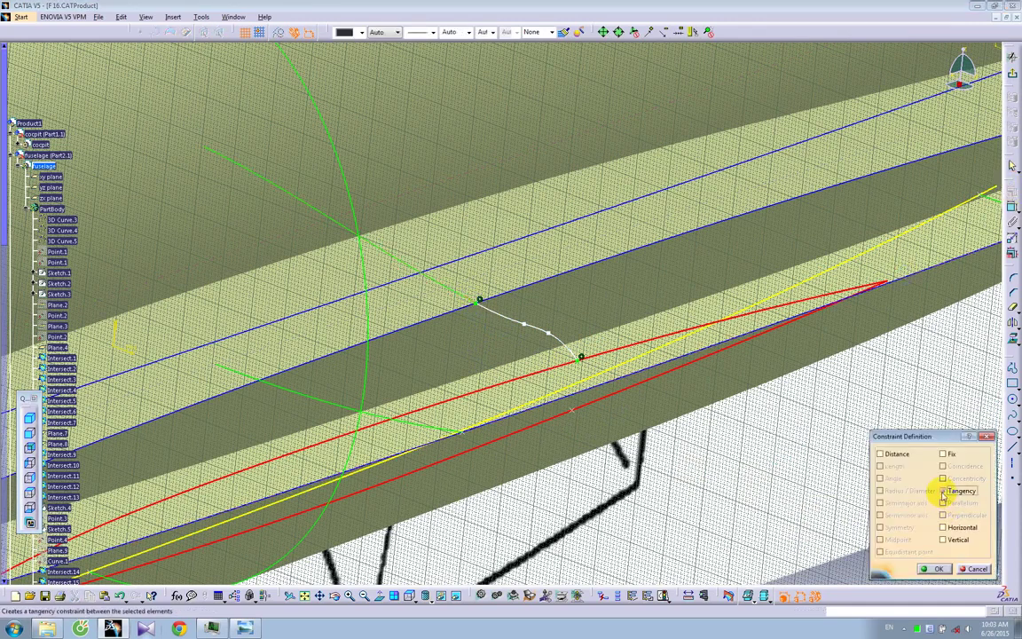
pyautogui.click(935, 568)
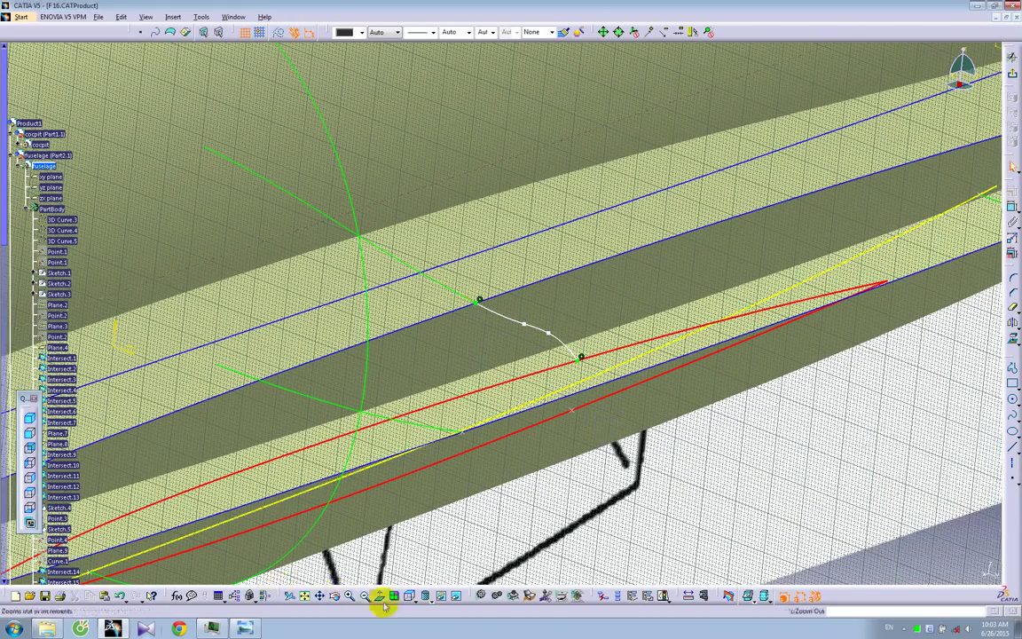
# Look squarely at the sketch plane and copy the red wing-root line's graphic format onto the upper spline
pyautogui.click(390, 571)
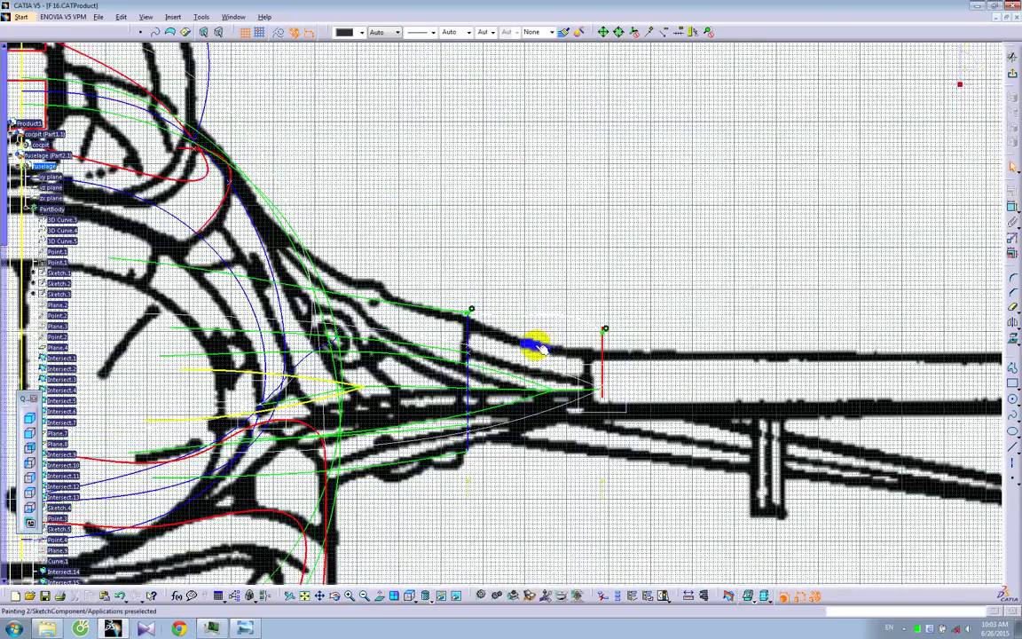
pyautogui.keyDown('ctrl'); pyautogui.moveTo(543, 338); pyautogui.dragTo(536, 318, button='middle'); pyautogui.keyUp('ctrl')
pyautogui.click(541, 316)
pyautogui.click(563, 33)
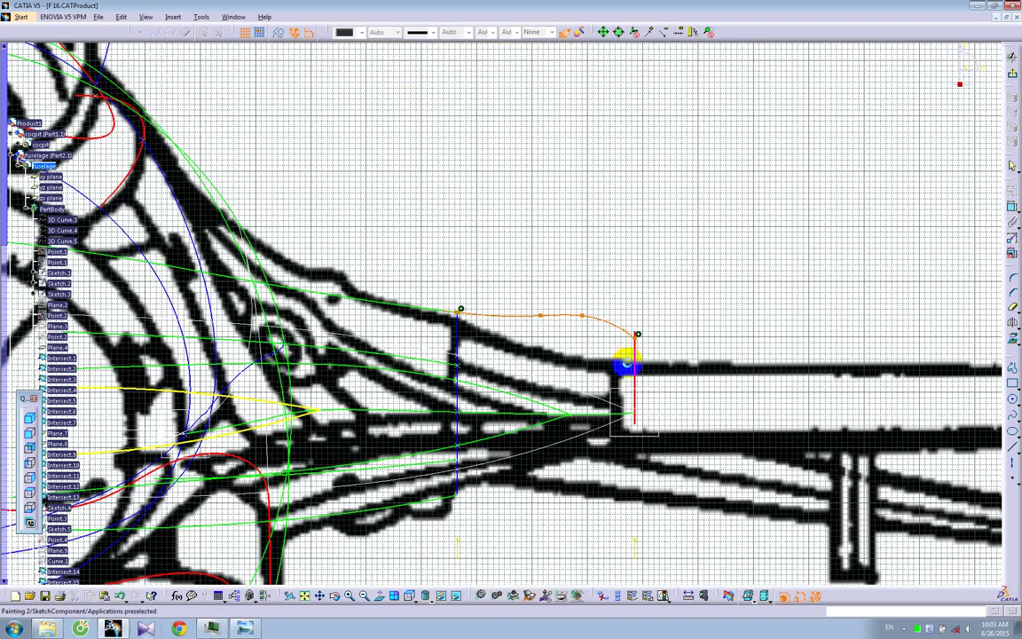
pyautogui.click(637, 360)
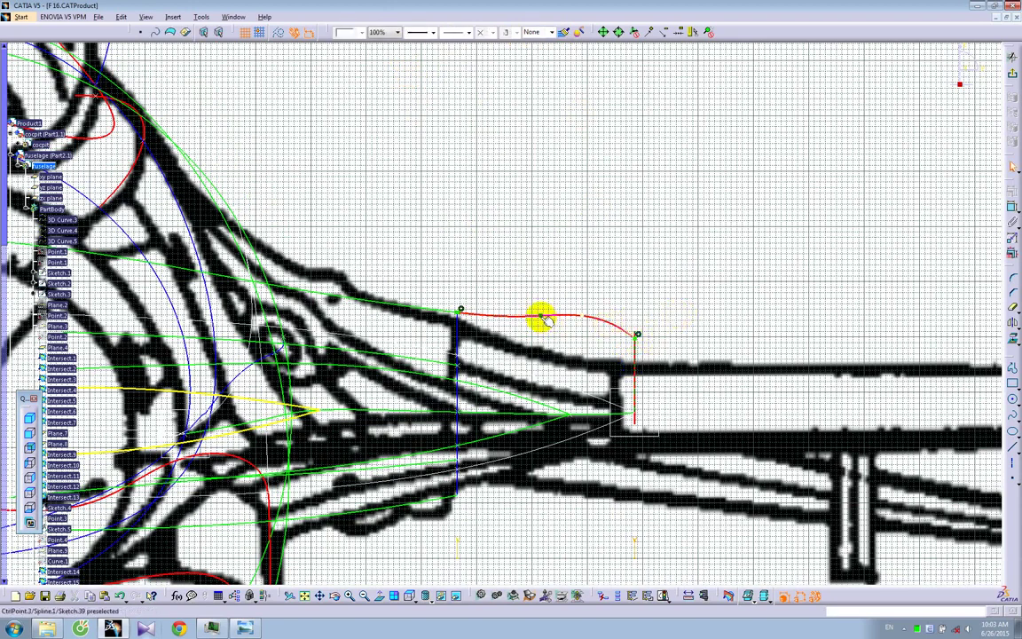
# Move the upper spline's two middle control points to form a smooth, nearly straight slope, and exit the sketch
pyautogui.moveTo(540, 316); pyautogui.dragTo(522, 318)
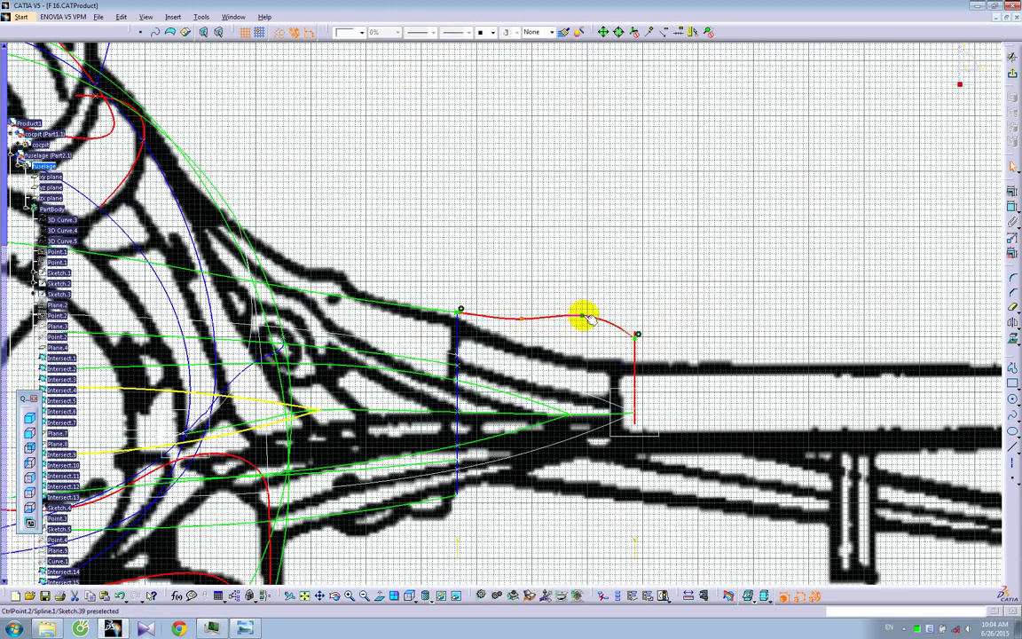
pyautogui.moveTo(581, 320); pyautogui.dragTo(581, 328)
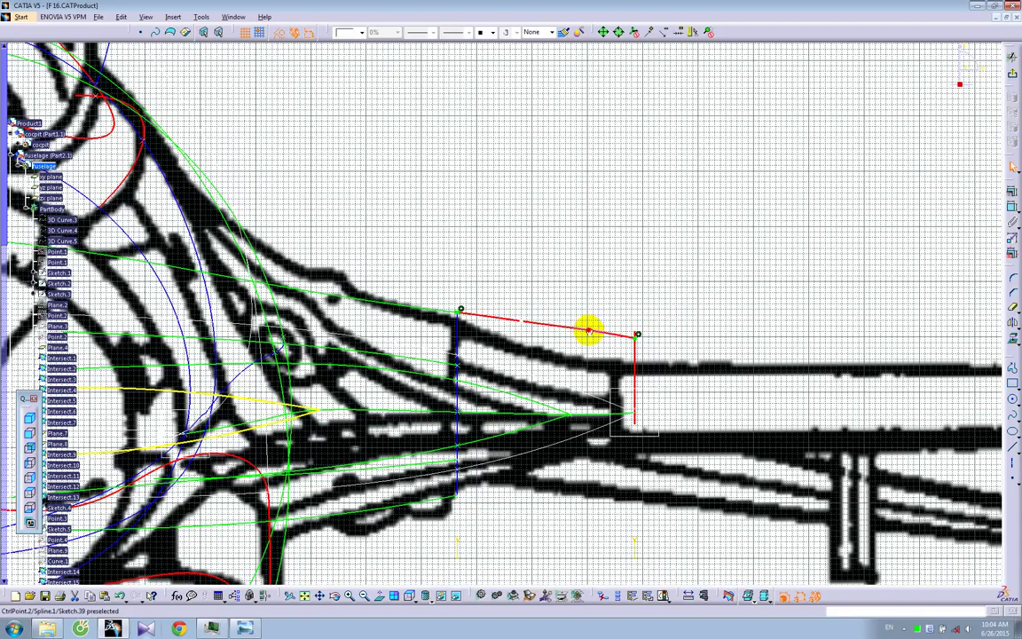
pyautogui.moveTo(602, 376)
pyautogui.keyDown('ctrl'); pyautogui.mouseDown(button='middle')
pyautogui.moveTo(585, 313)
pyautogui.moveTo(593, 360)
pyautogui.moveTo(403, 299)
pyautogui.mouseUp(button='middle'); pyautogui.keyUp('ctrl')
pyautogui.click(1011, 70)
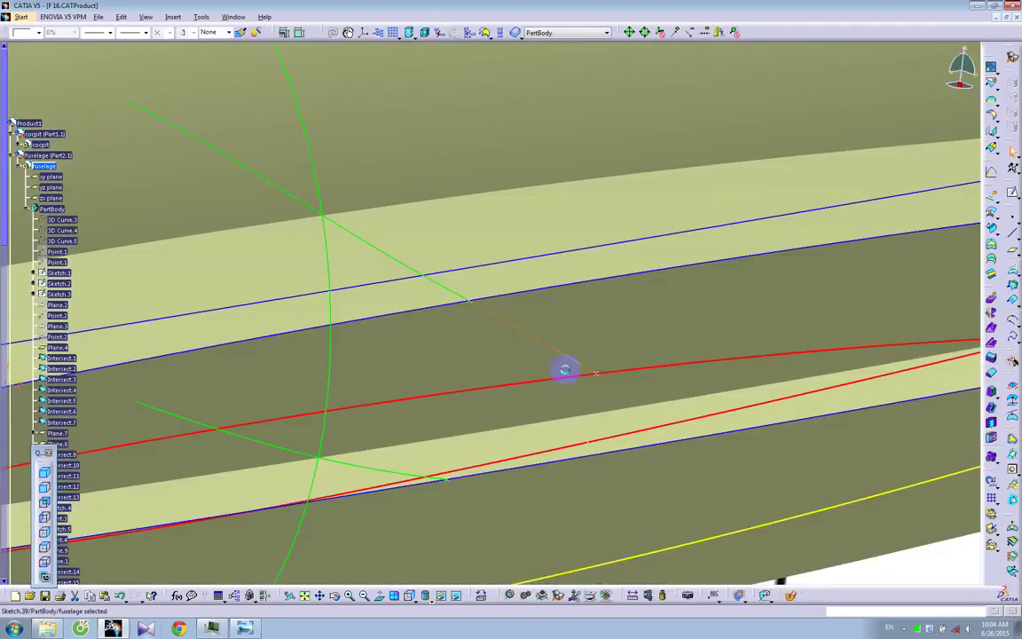
# Start a new sketch on the same section plane and draw a four-point spline from the wing root to the lower blend edge
pyautogui.keyDown('ctrl'); pyautogui.moveTo(564, 370); pyautogui.dragTo(745, 471, button='middle'); pyautogui.keyUp('ctrl')
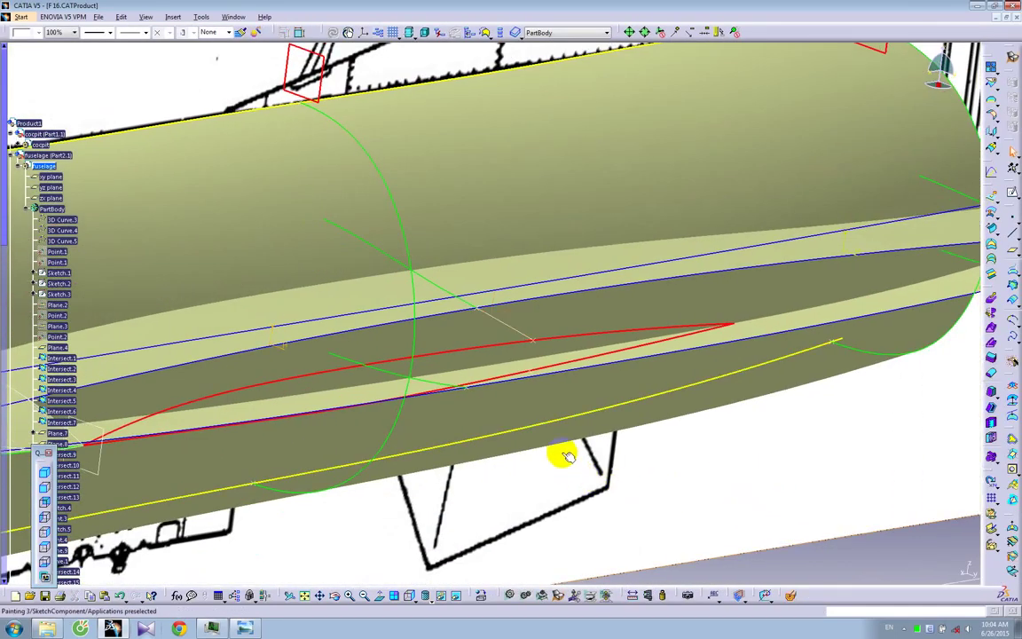
pyautogui.click(312, 89)
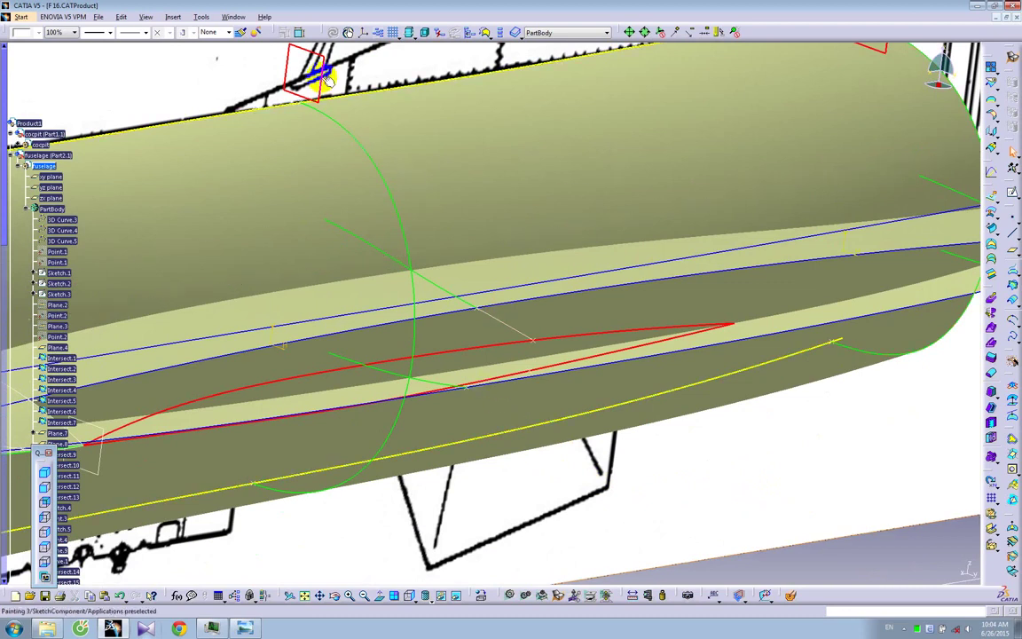
pyautogui.click(1012, 194)
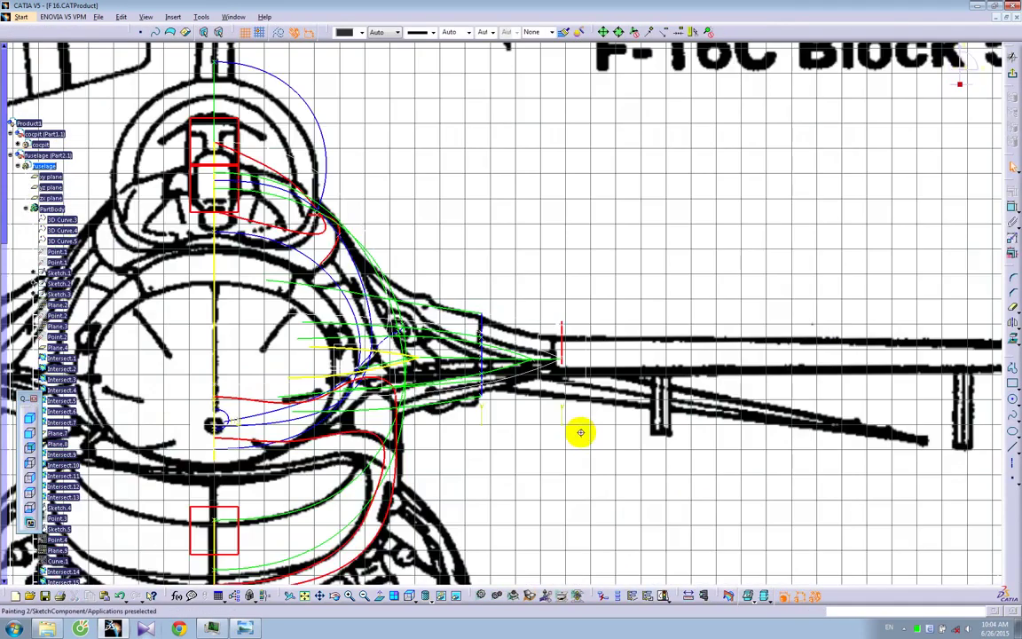
pyautogui.keyDown('ctrl'); pyautogui.moveTo(581, 433); pyautogui.dragTo(581, 389, button='middle'); pyautogui.keyUp('ctrl')
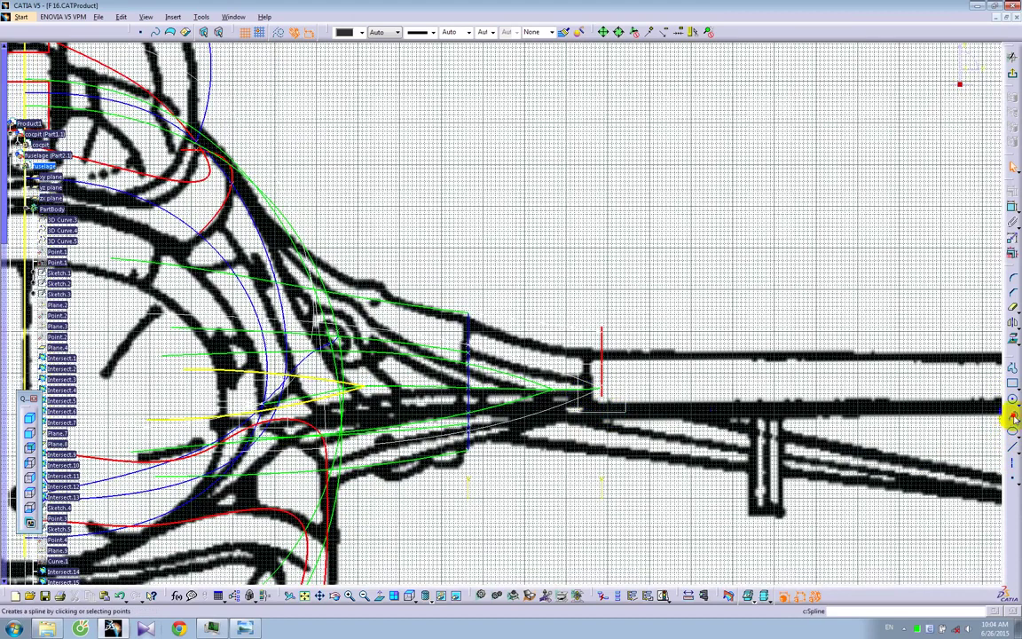
pyautogui.click(1012, 415)
pyautogui.click(558, 412)
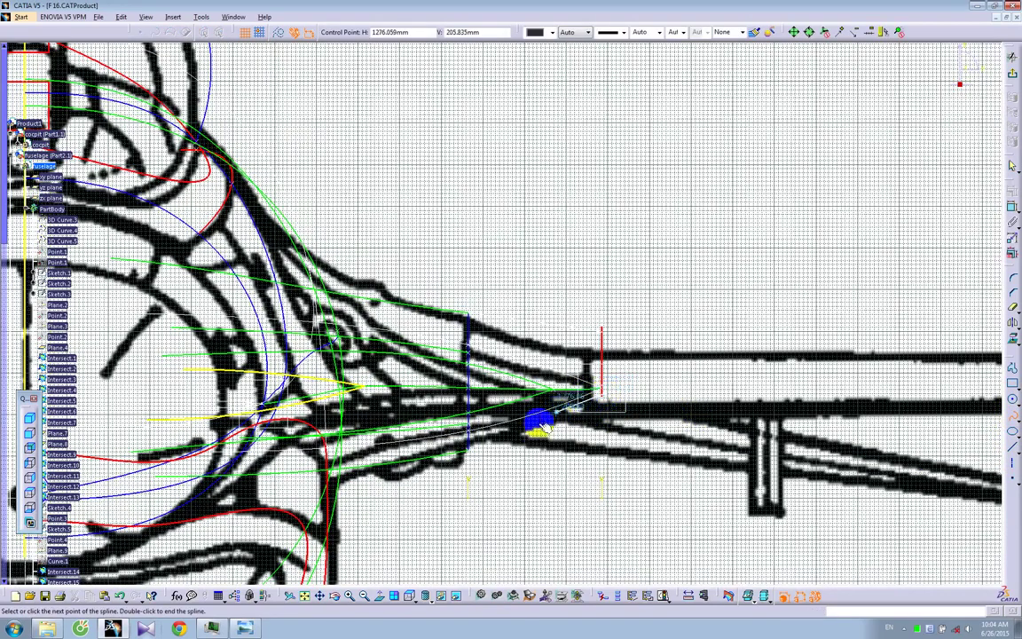
pyautogui.click(503, 434)
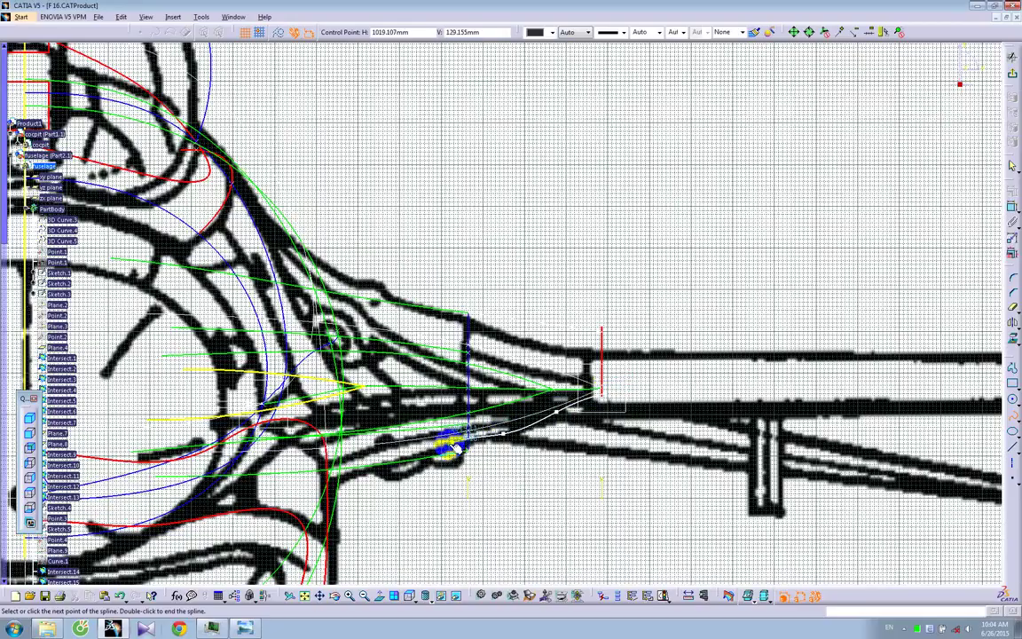
pyautogui.doubleClick(452, 446)
# Make the lower spline's ends coincident with the lower wing-root intersection point and the end of the lower green section curve
pyautogui.moveTo(628, 342)
pyautogui.mouseDown(button='middle')
pyautogui.moveTo(468, 364)
pyautogui.moveTo(497, 376)
pyautogui.moveTo(511, 344)
pyautogui.moveTo(536, 334)
pyautogui.moveTo(522, 340)
pyautogui.mouseUp(button='middle')
pyautogui.click(530, 355)
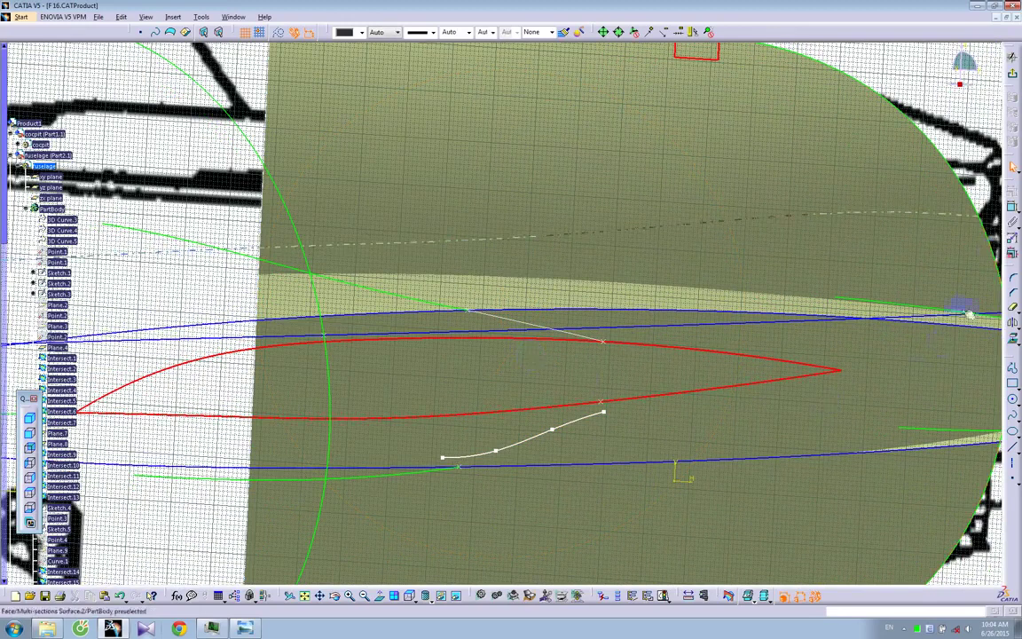
pyautogui.click(1012, 209)
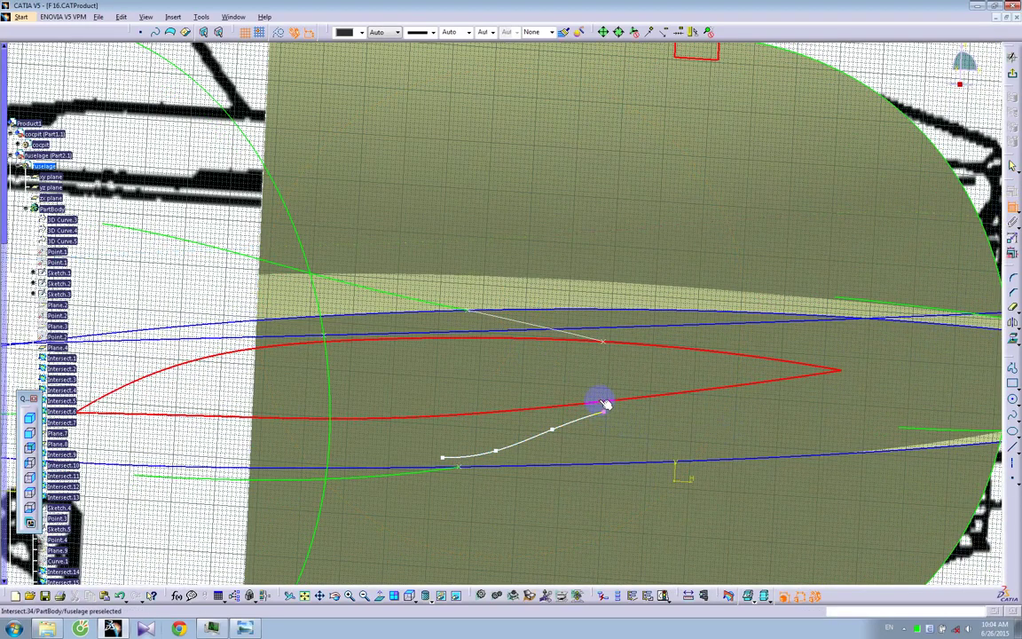
pyautogui.moveTo(610, 393); pyautogui.dragTo(618, 518, button='right')
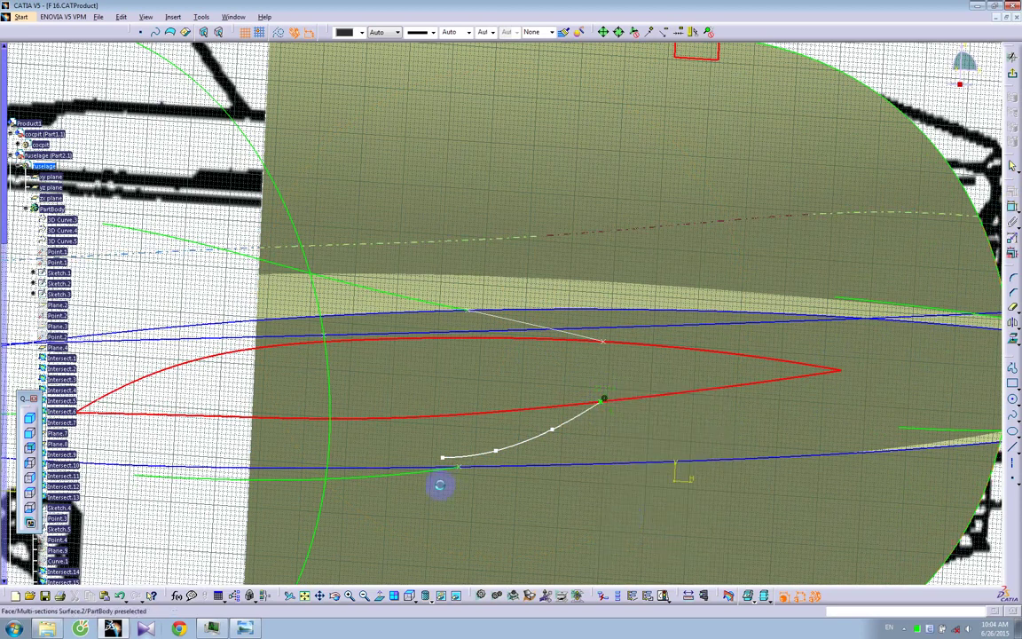
pyautogui.click(443, 458)
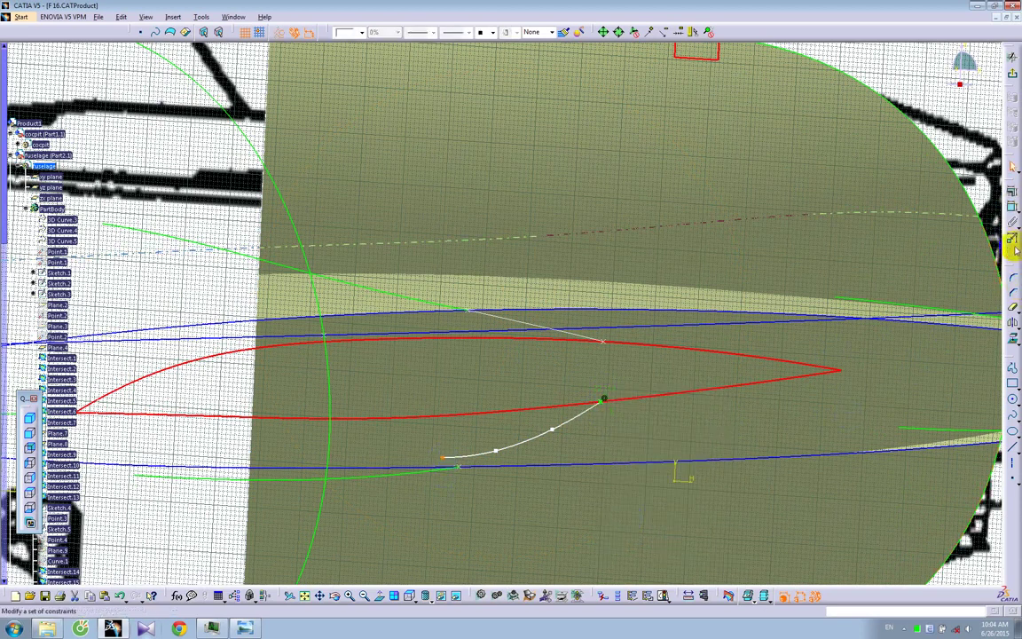
pyautogui.click(1012, 209)
pyautogui.click(463, 467)
pyautogui.moveTo(476, 468)
pyautogui.mouseDown(button='right')
pyautogui.moveTo(513, 433)
pyautogui.moveTo(515, 417)
pyautogui.mouseUp(button='right')
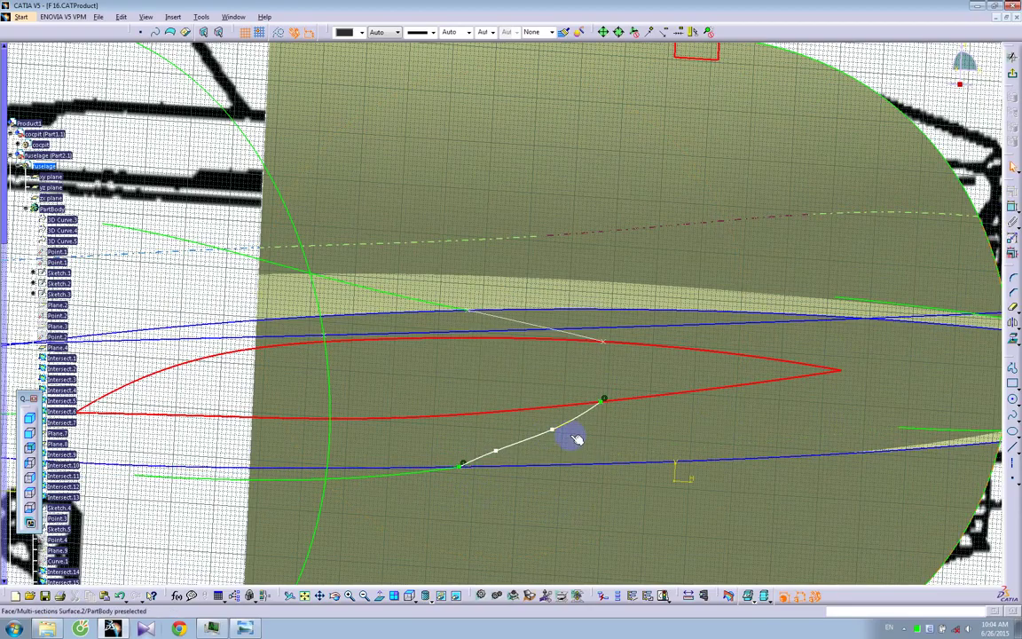
# Enable tangency at the lower spline's CtrlPoint.4 and constrain it tangent to the lower green section curve
pyautogui.click(379, 596)
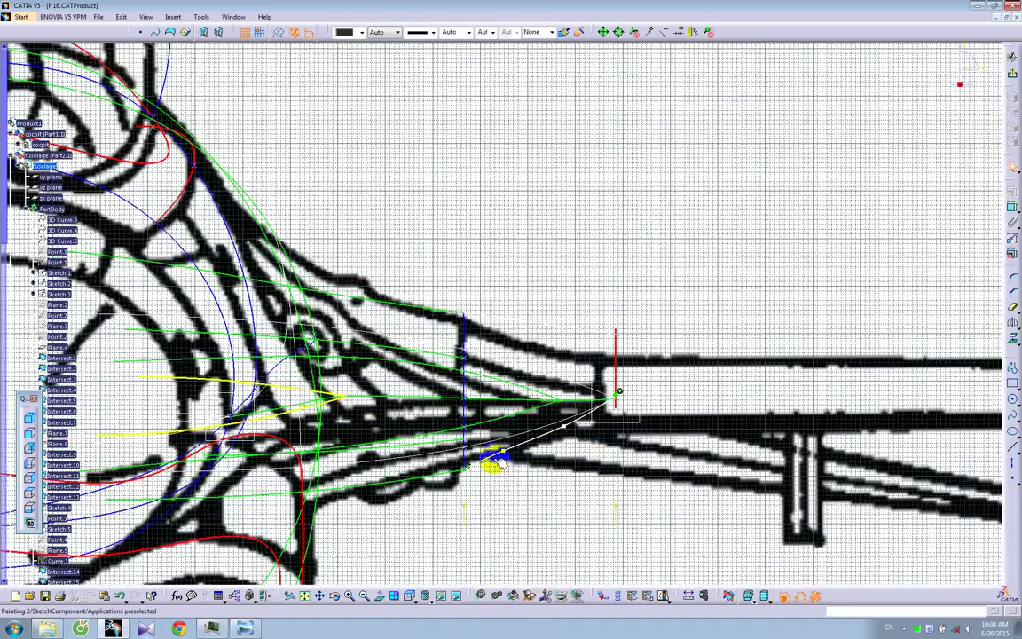
pyautogui.doubleClick(496, 456)
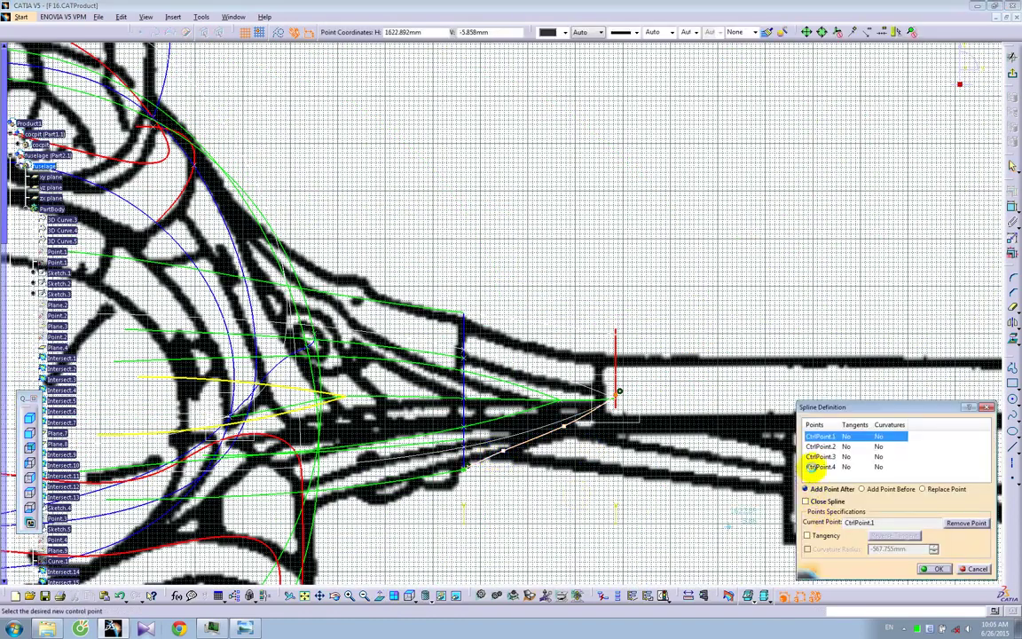
pyautogui.click(808, 535)
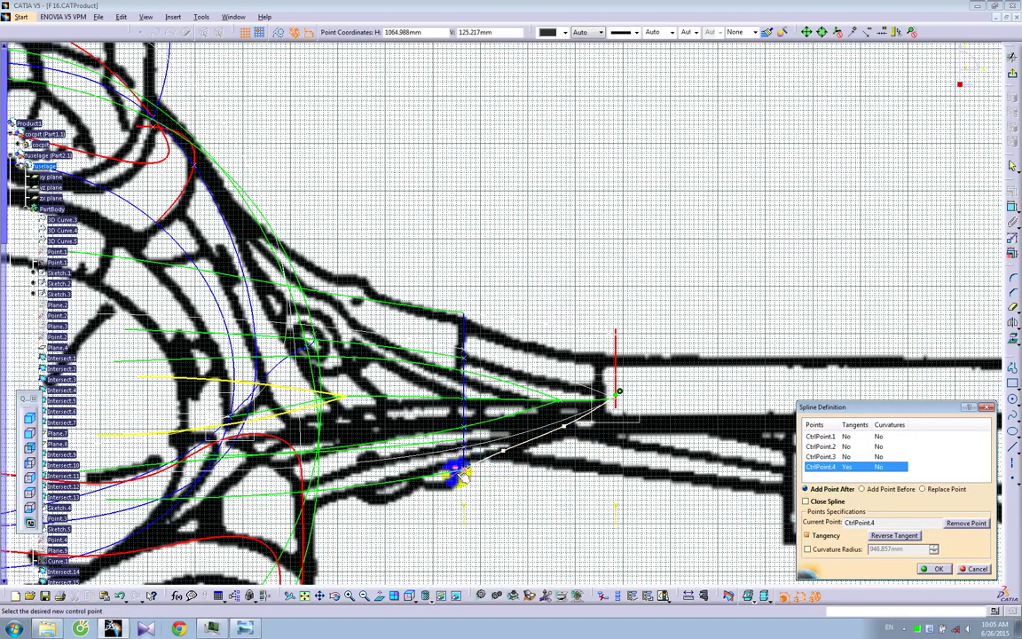
pyautogui.click(940, 569)
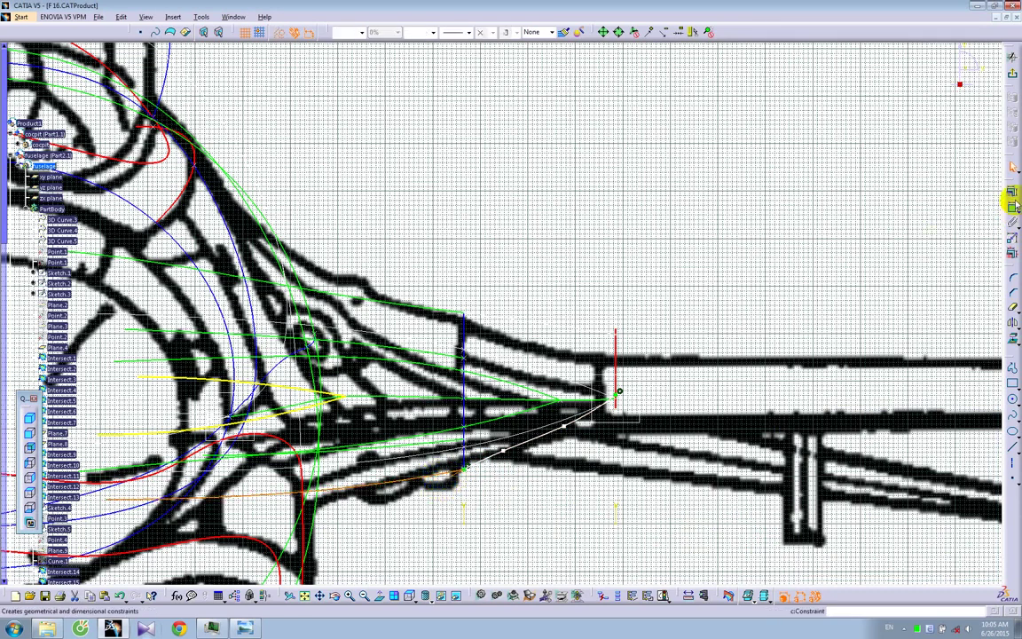
pyautogui.click(1012, 193)
pyautogui.click(942, 491)
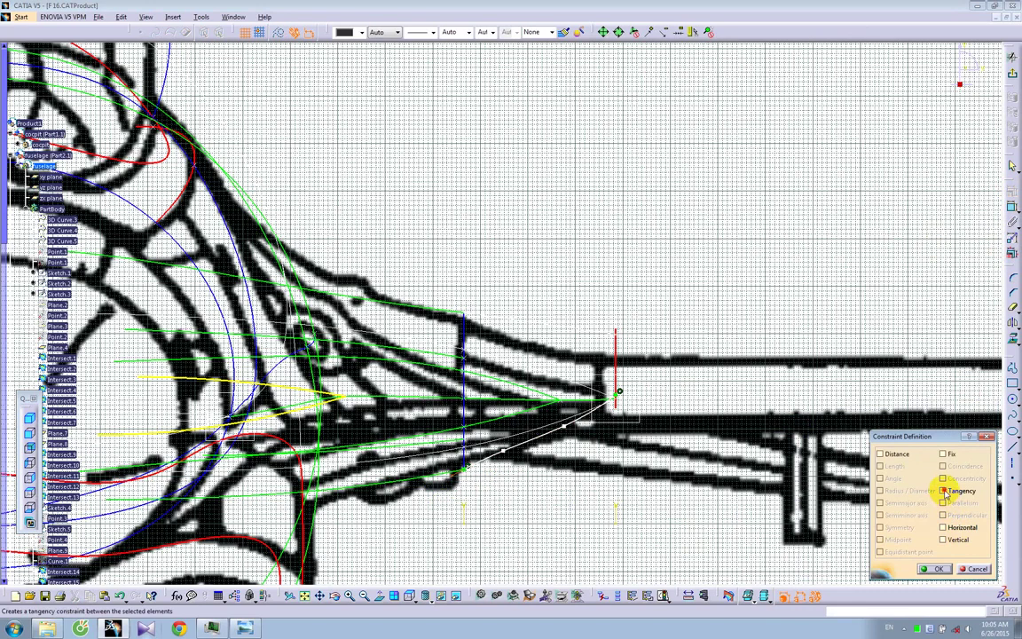
pyautogui.click(937, 568)
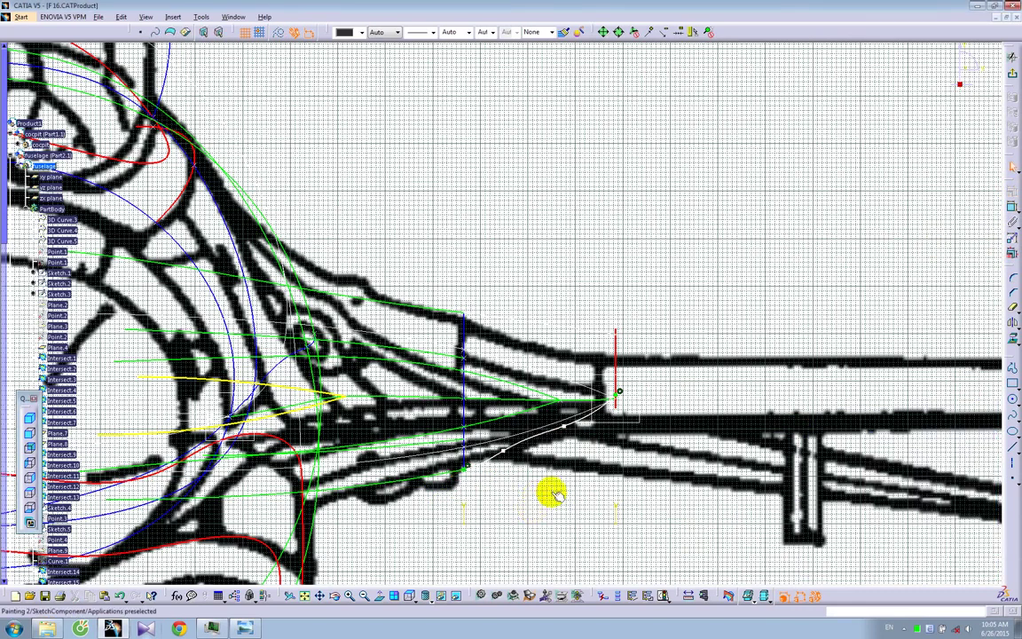
# Move the lower spline's two middle control points to smooth its curve towards the wing root, and exit the sketch
pyautogui.click(502, 450)
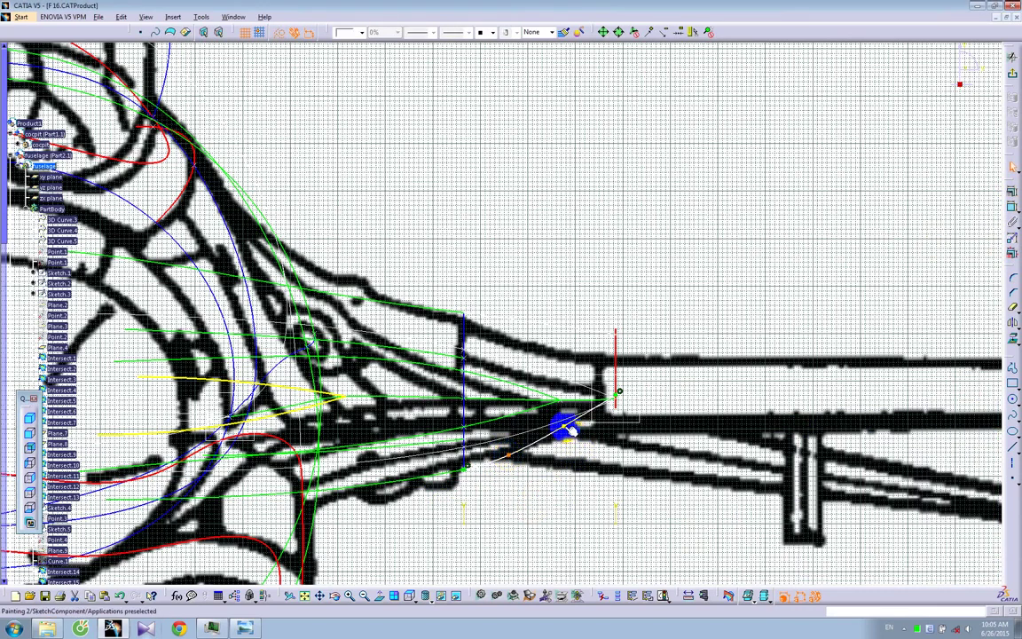
pyautogui.click(567, 429)
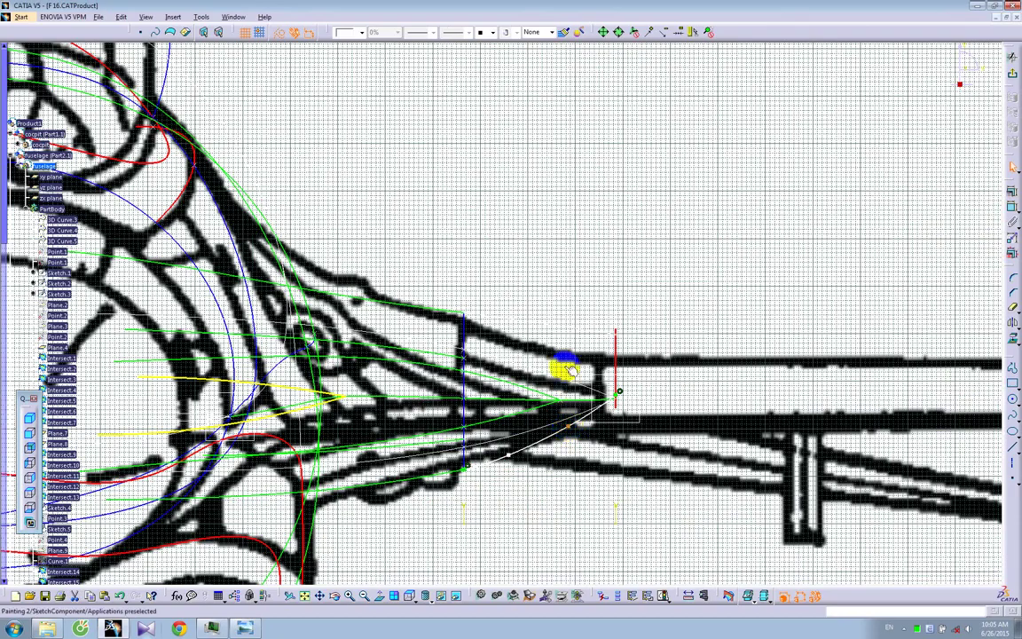
pyautogui.click(560, 326)
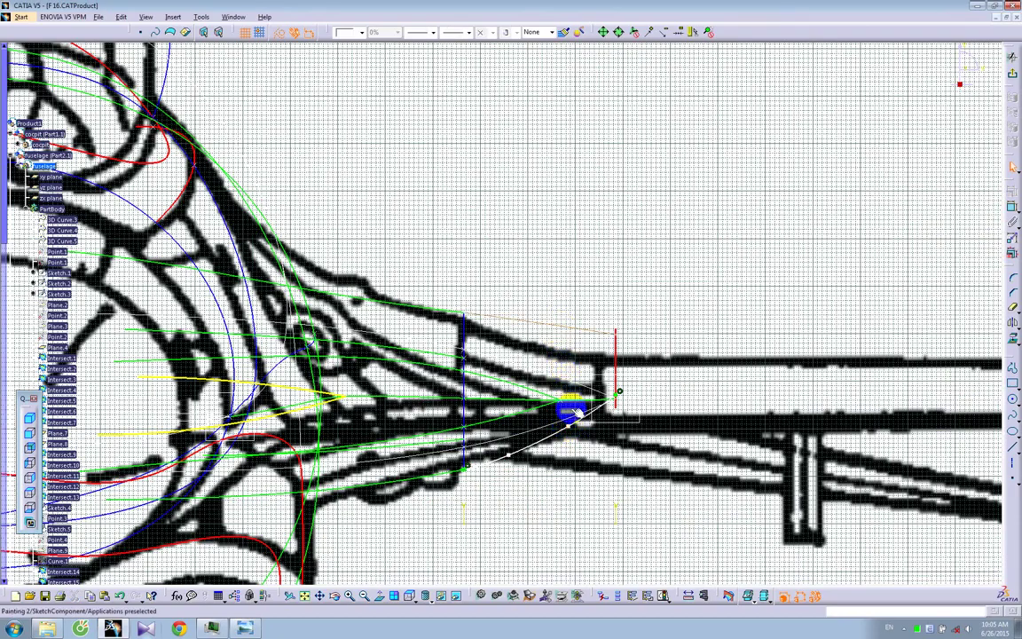
pyautogui.moveTo(575, 424)
pyautogui.mouseDown(button='middle')
pyautogui.moveTo(531, 496)
pyautogui.moveTo(599, 360)
pyautogui.moveTo(479, 360)
pyautogui.moveTo(461, 412)
pyautogui.moveTo(798, 408)
pyautogui.mouseUp(button='middle')
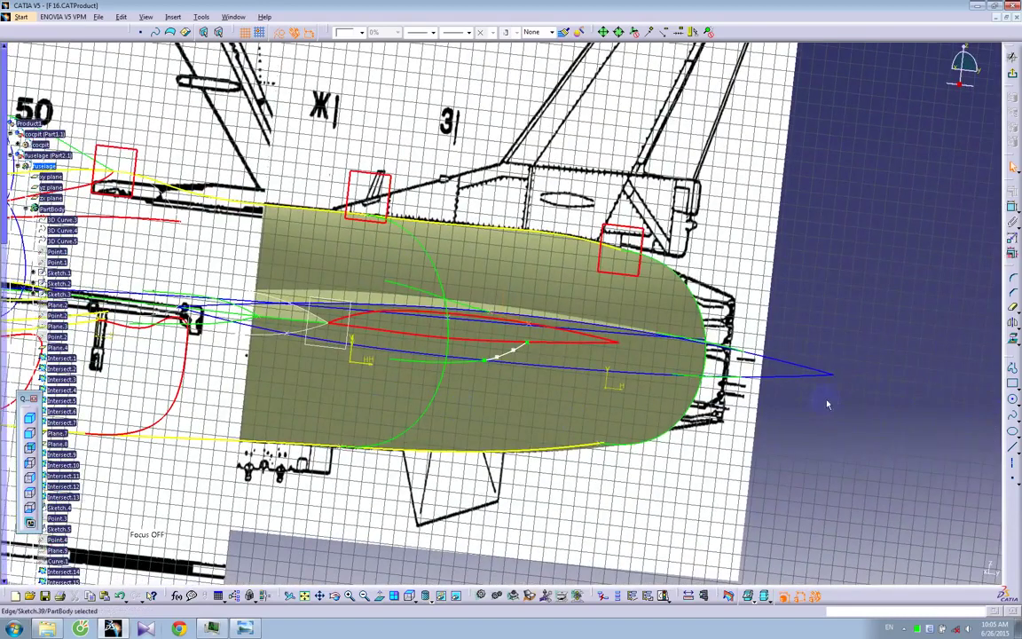
pyautogui.click(1011, 74)
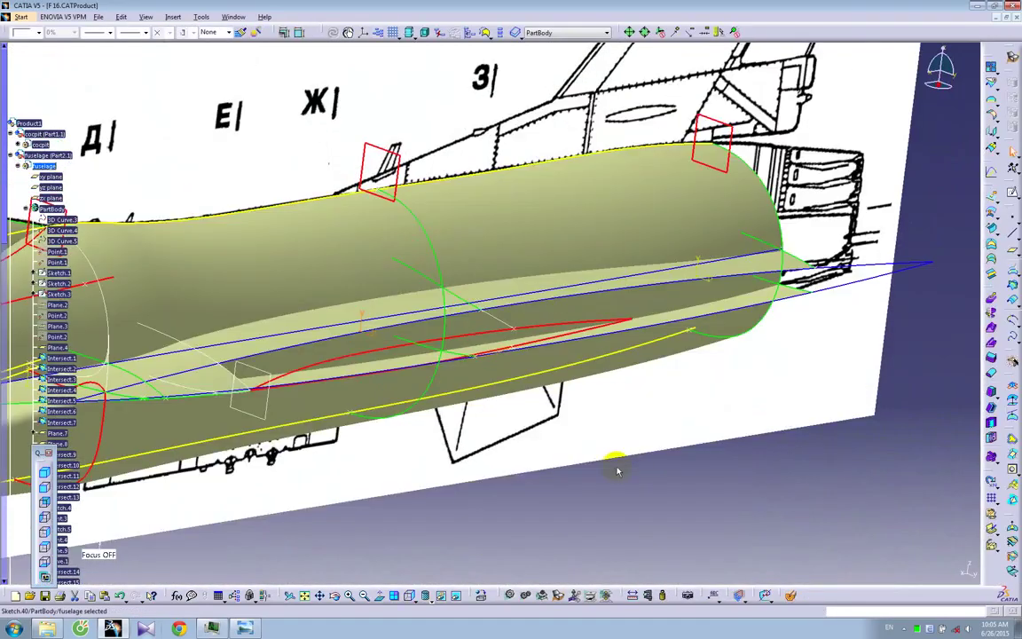
# Open the sketch of the lower blue blend-edge spline for editing and move its CtrlPoint.3 slightly upward
pyautogui.moveTo(619, 467); pyautogui.dragTo(549, 447, button='middle')
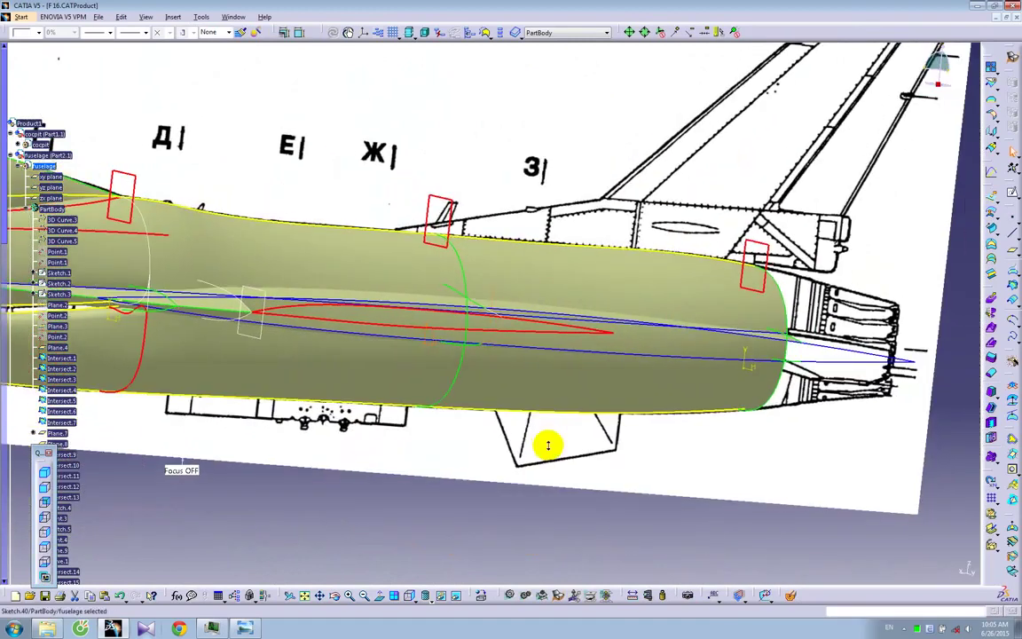
pyautogui.click(534, 347)
pyautogui.moveTo(504, 401)
pyautogui.keyDown('ctrl'); pyautogui.mouseDown(button='middle')
pyautogui.moveTo(497, 369)
pyautogui.moveTo(465, 369)
pyautogui.mouseUp(button='middle'); pyautogui.keyUp('ctrl')
pyautogui.click(464, 355)
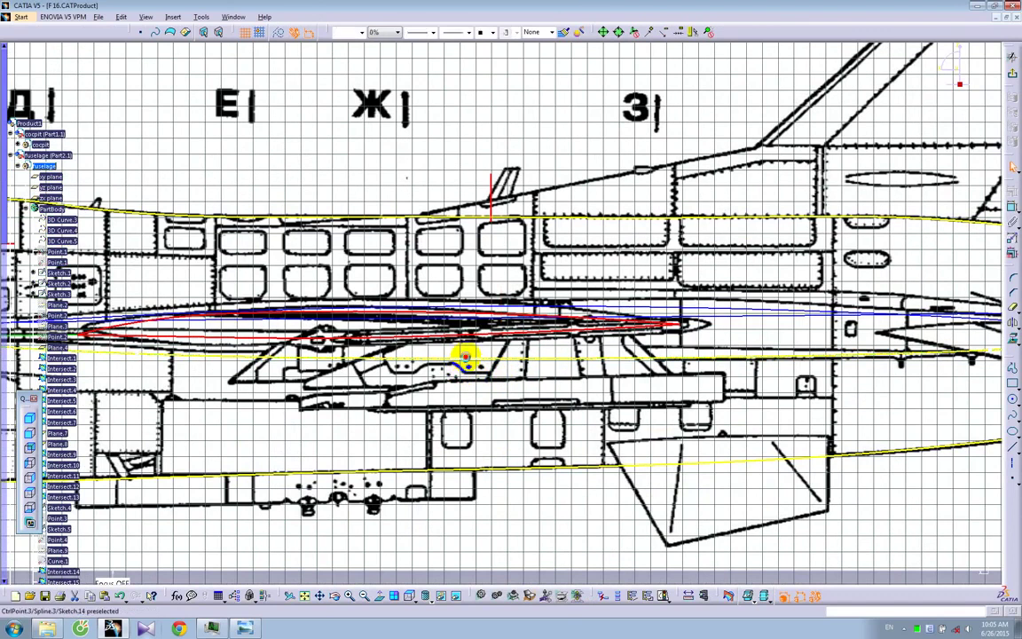
pyautogui.scroll(-3, 834, 373)
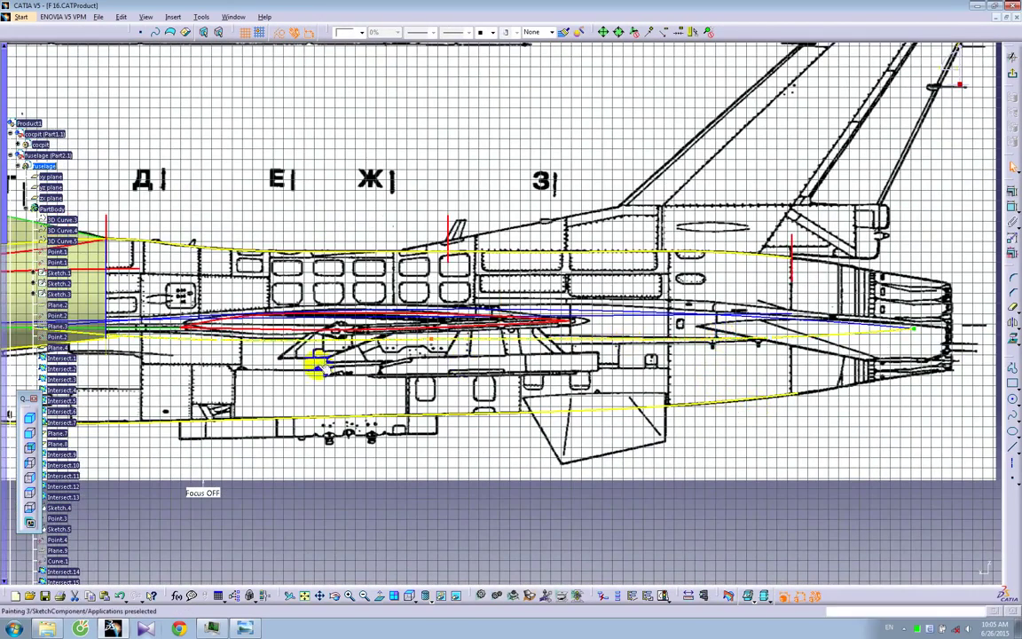
pyautogui.moveTo(255, 358); pyautogui.dragTo(486, 358, button='middle')
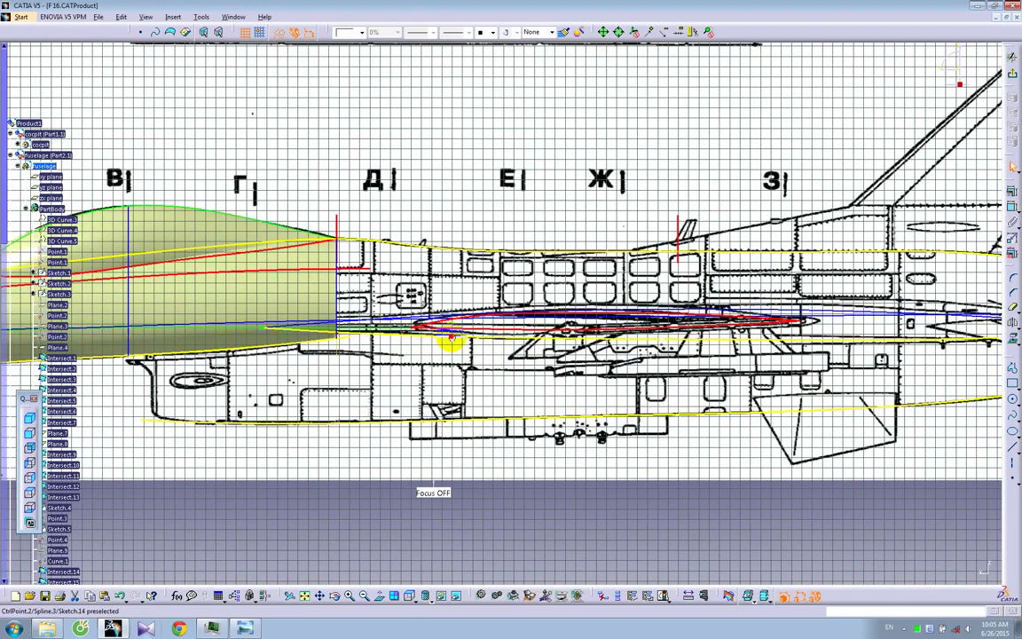
# Edit the lower wing-root section spline in Sketch.40, adjusting its two middle control points to smooth the curve, and exit the sketch
pyautogui.moveTo(727, 374); pyautogui.dragTo(461, 391, button='middle')
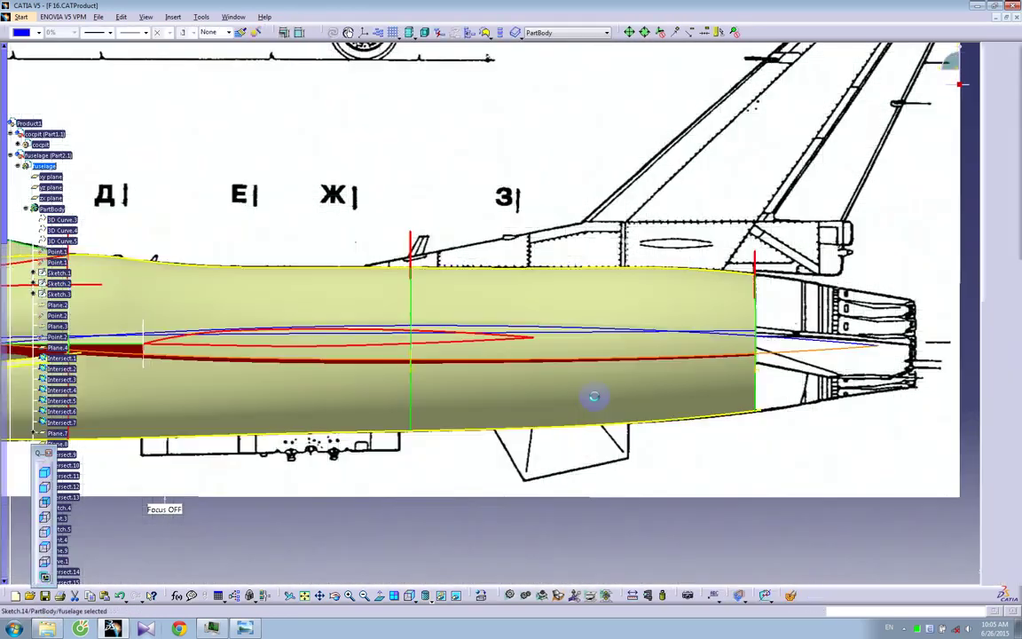
pyautogui.moveTo(595, 399)
pyautogui.mouseDown(button='middle')
pyautogui.moveTo(440, 417)
pyautogui.moveTo(530, 392)
pyautogui.moveTo(560, 412)
pyautogui.moveTo(559, 347)
pyautogui.mouseUp(button='middle')
pyautogui.click(634, 530)
pyautogui.moveTo(605, 476); pyautogui.dragTo(739, 316, button='middle')
pyautogui.doubleClick(730, 306)
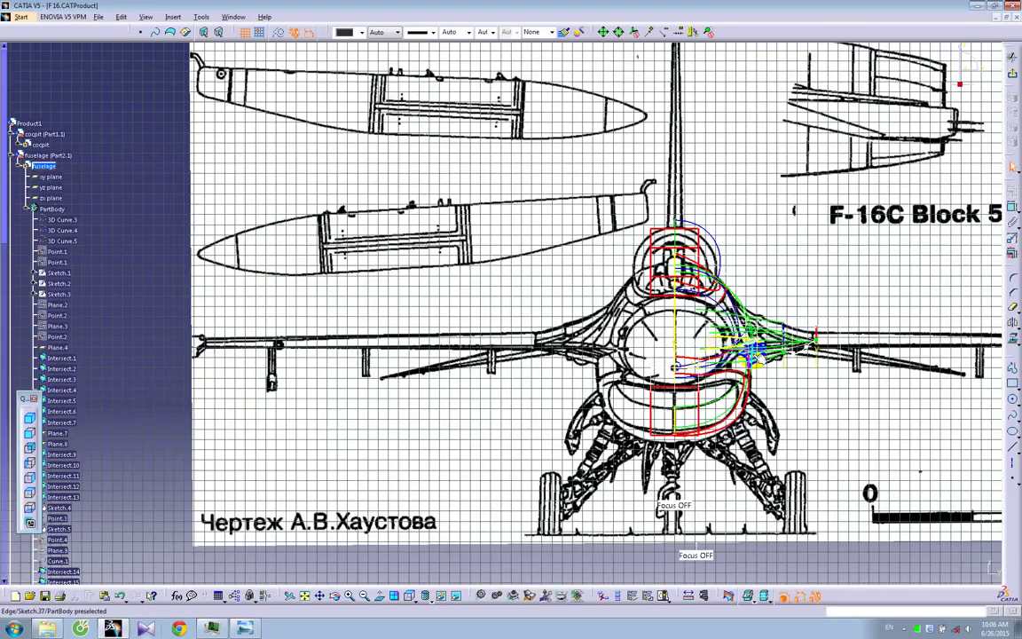
pyautogui.moveTo(754, 353)
pyautogui.mouseDown(button='middle')
pyautogui.moveTo(541, 358)
pyautogui.moveTo(538, 202)
pyautogui.mouseUp(button='middle')
pyautogui.moveTo(657, 417)
pyautogui.mouseDown(button='middle')
pyautogui.moveTo(620, 332)
pyautogui.moveTo(527, 408)
pyautogui.moveTo(533, 288)
pyautogui.mouseUp(button='middle')
pyautogui.moveTo(489, 455); pyautogui.dragTo(494, 425)
pyautogui.moveTo(578, 408); pyautogui.dragTo(579, 404)
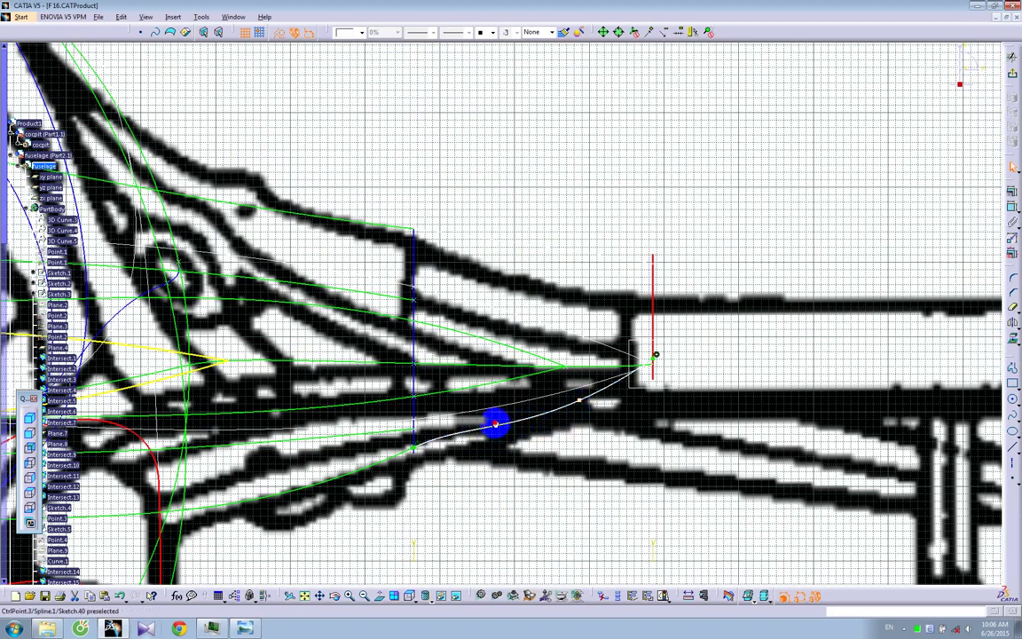
pyautogui.moveTo(495, 425); pyautogui.dragTo(497, 422)
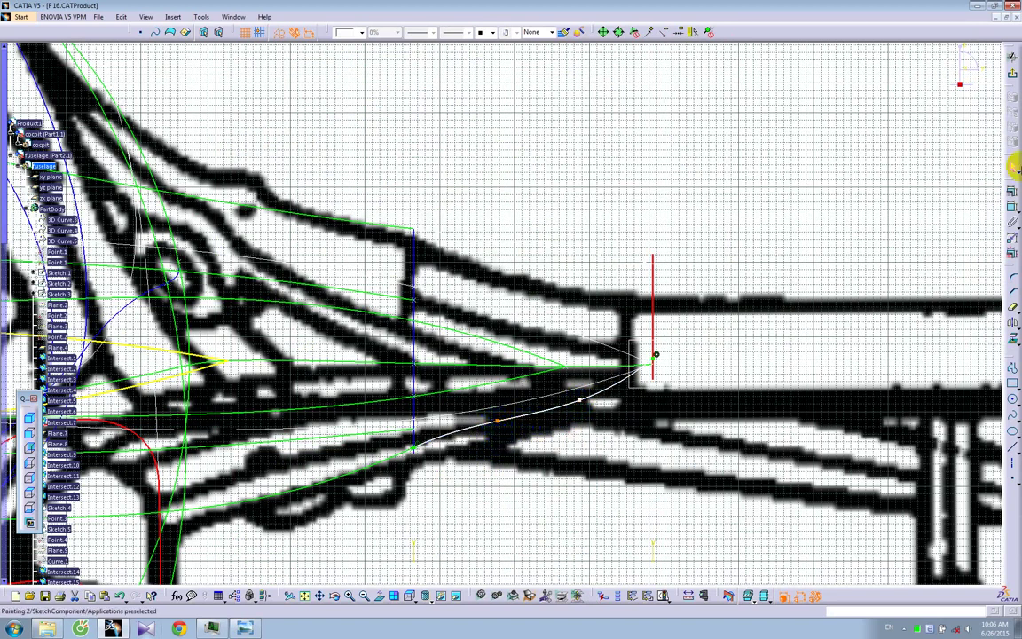
pyautogui.click(1013, 76)
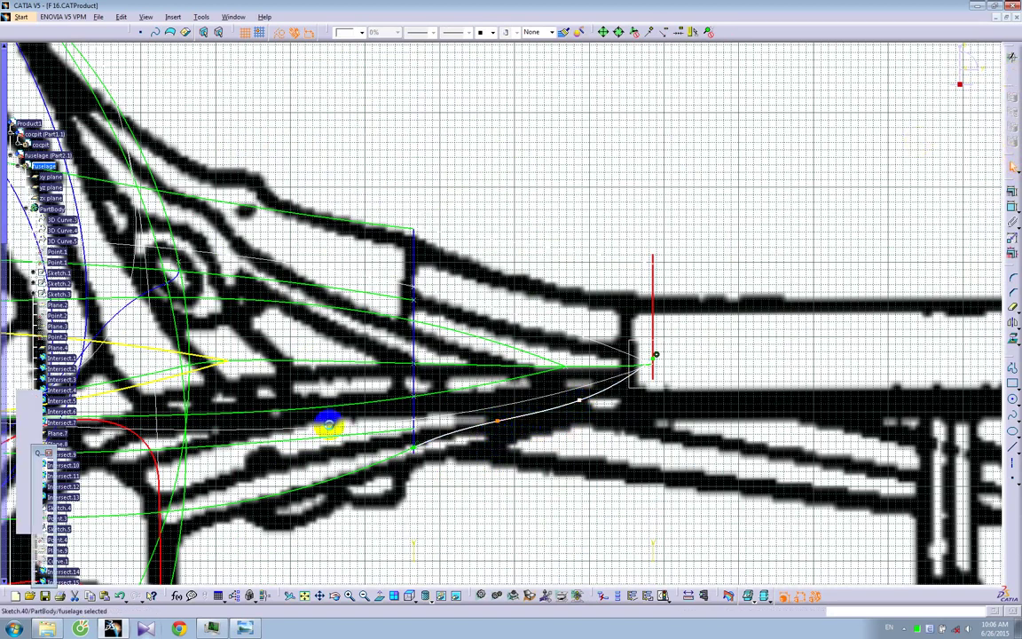
# Edit the adjoining inner spline in Sketch.26, raising its two middle control points to flatten the curve, and exit the sketch
pyautogui.doubleClick(401, 493)
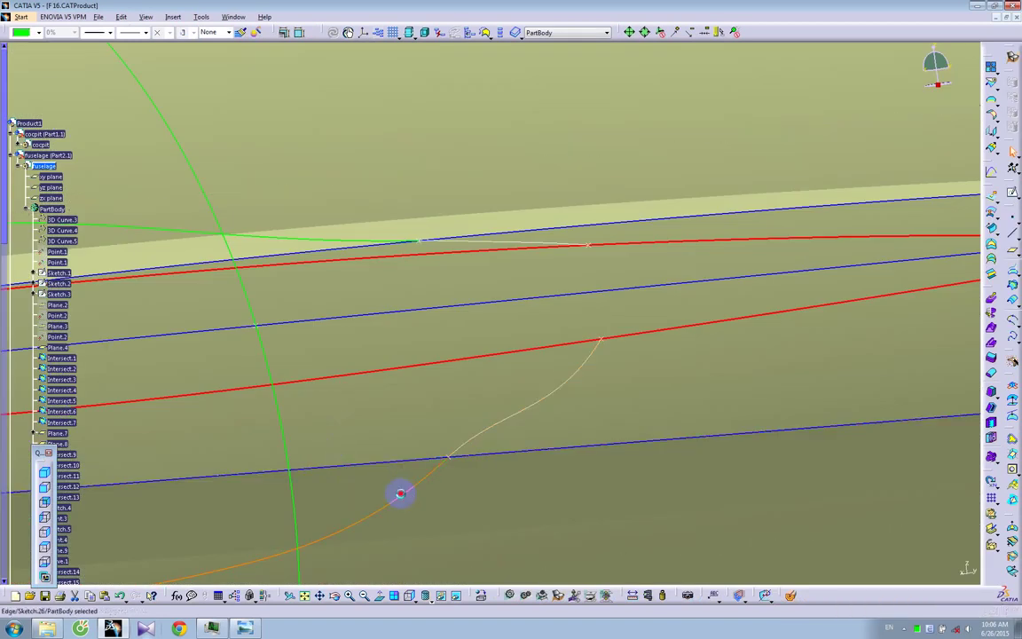
pyautogui.doubleClick(400, 493)
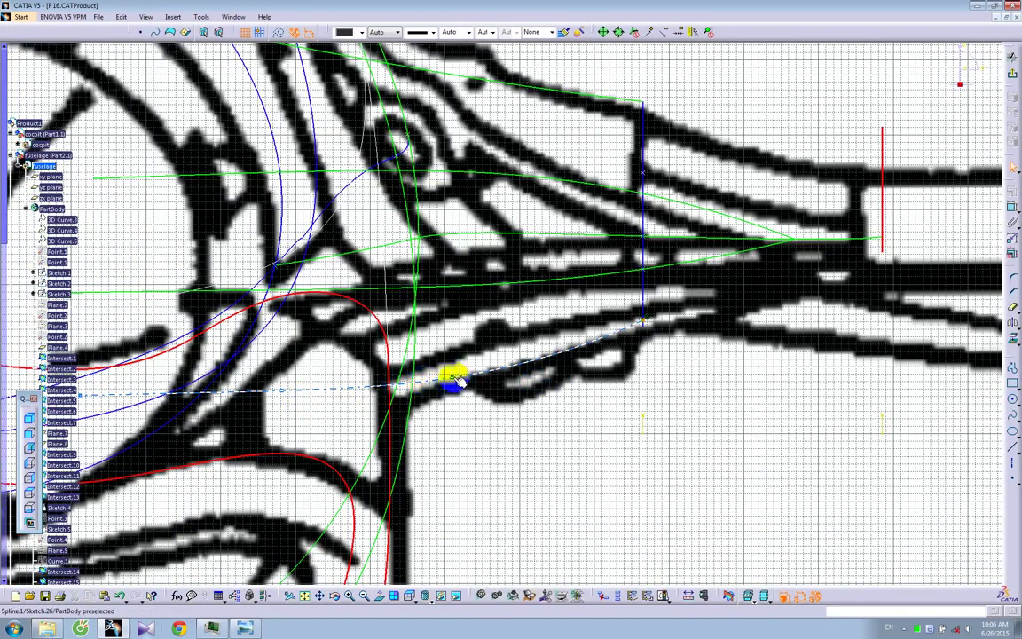
pyautogui.moveTo(454, 380); pyautogui.dragTo(453, 353)
pyautogui.moveTo(271, 392); pyautogui.dragTo(458, 397, button='middle')
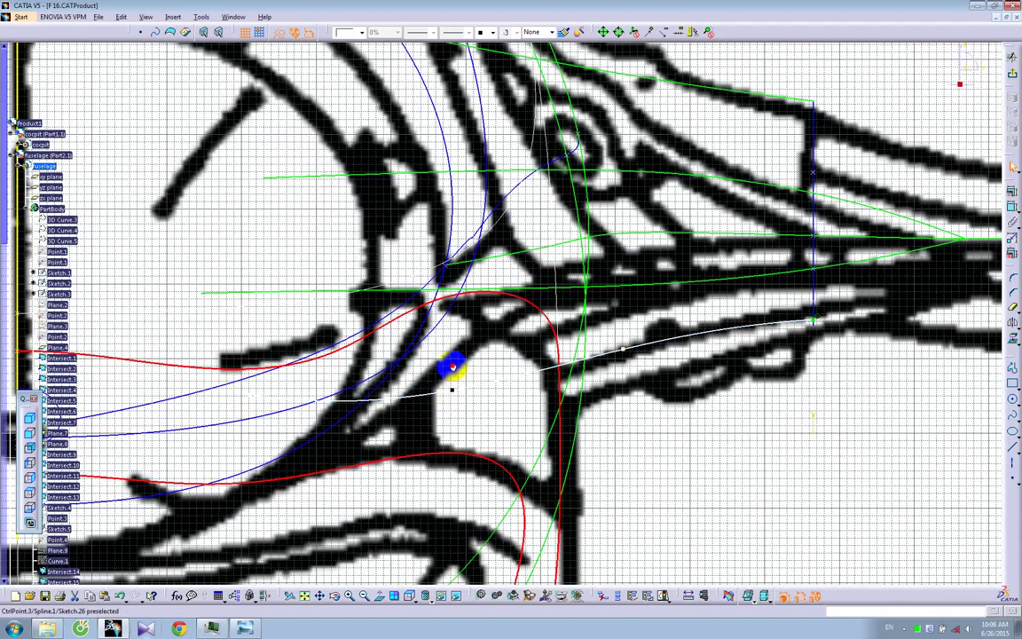
pyautogui.moveTo(453, 366); pyautogui.dragTo(450, 359)
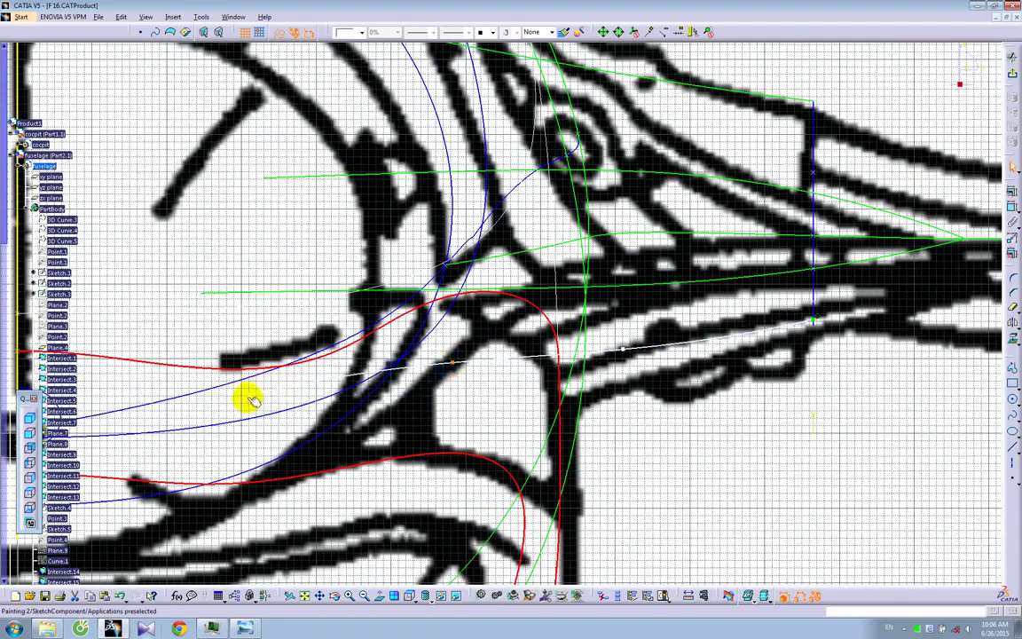
pyautogui.moveTo(892, 427); pyautogui.dragTo(507, 427, button='middle')
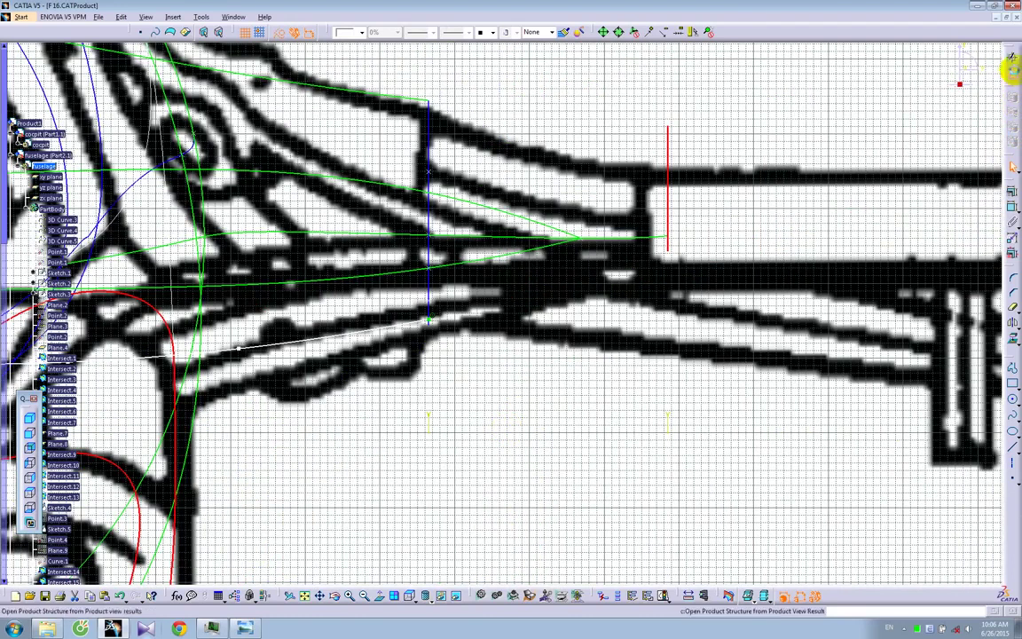
pyautogui.click(1011, 58)
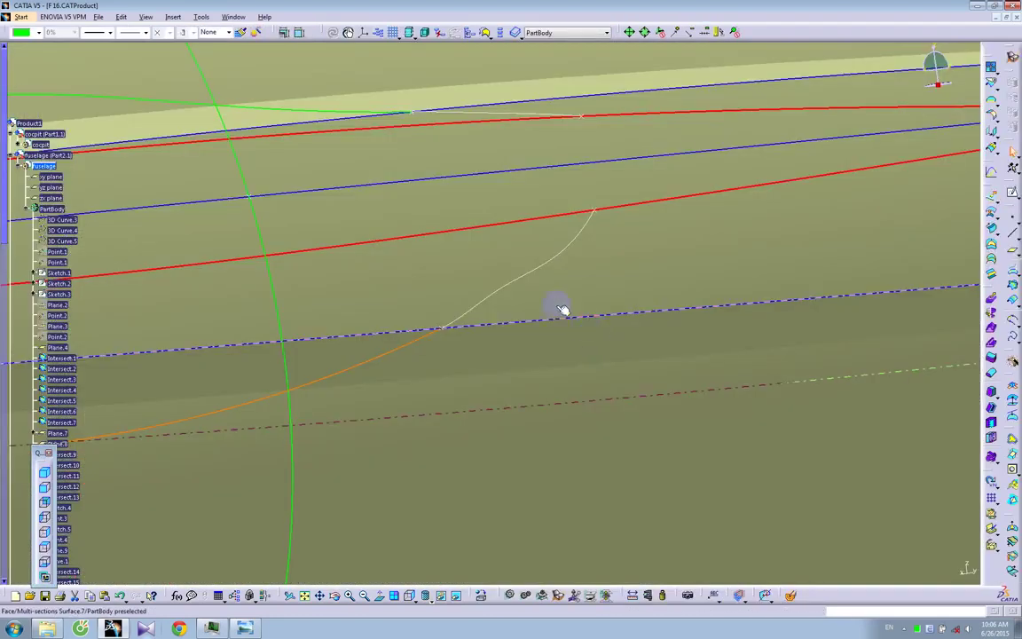
# Reopen Sketch.40 and move the spline's two middle control points so it continues smoothly from the inner curve, and exit
pyautogui.doubleClick(542, 263)
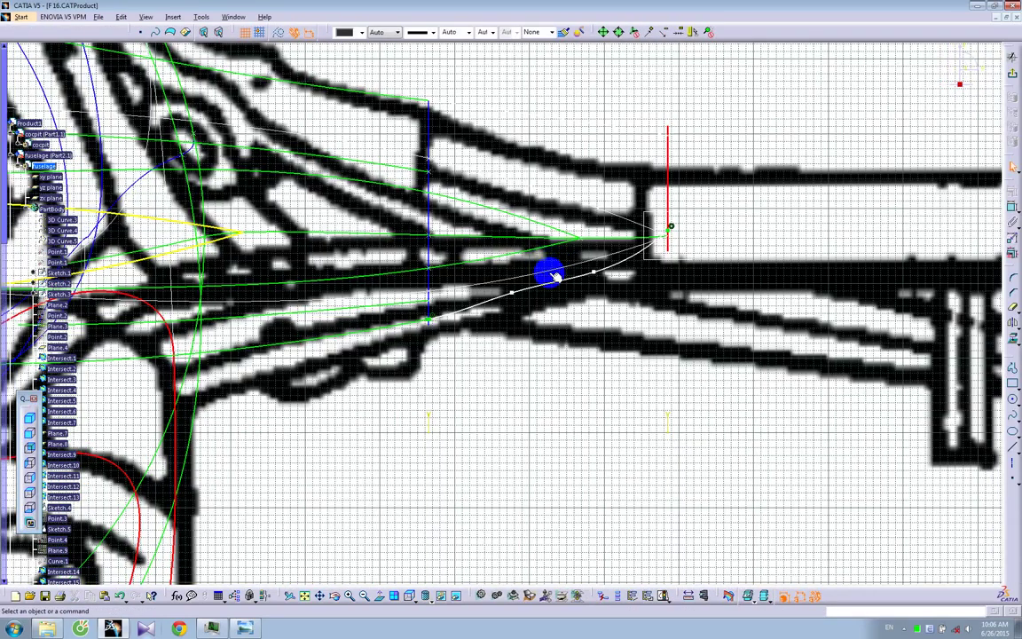
pyautogui.moveTo(513, 293); pyautogui.dragTo(514, 299)
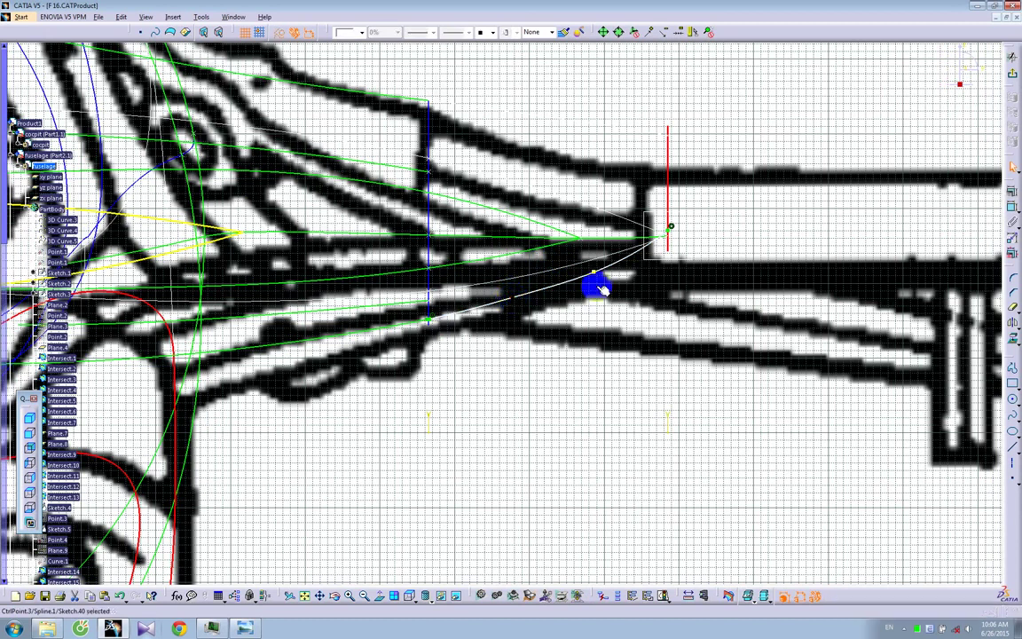
pyautogui.moveTo(593, 274); pyautogui.dragTo(595, 269)
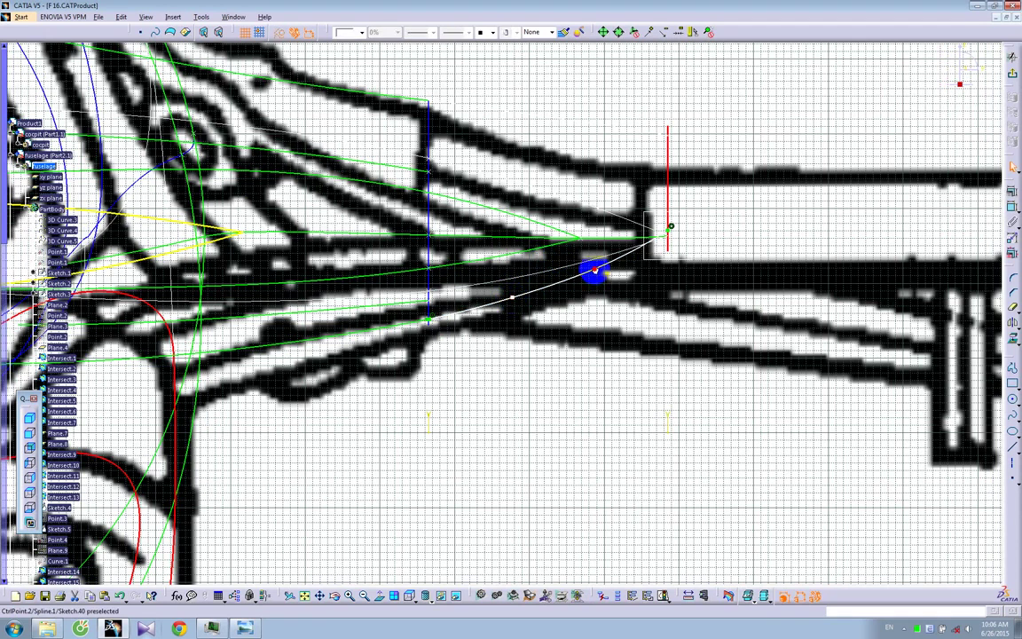
pyautogui.click(1011, 72)
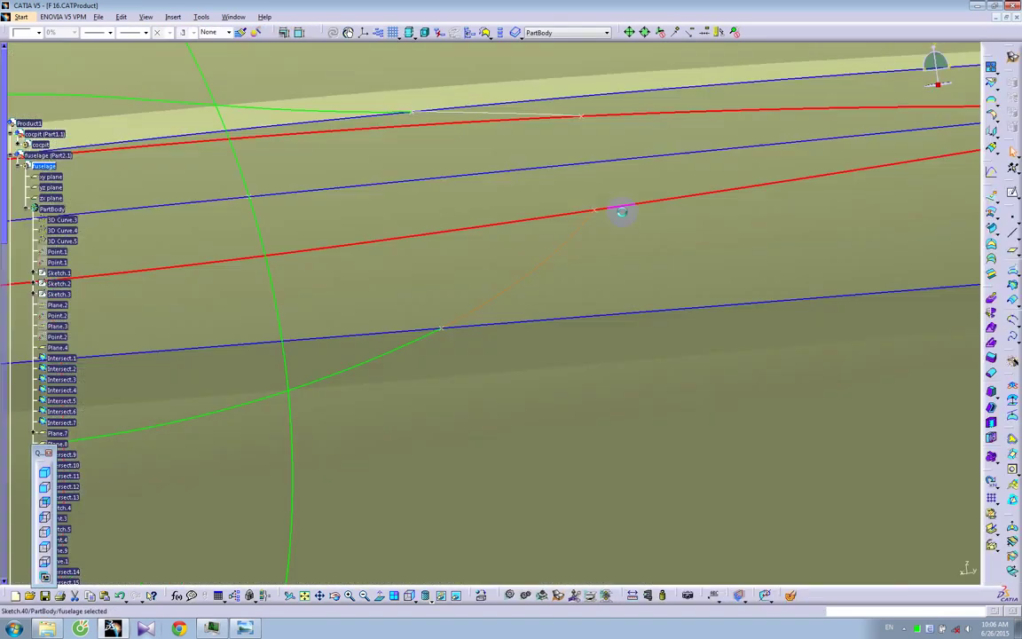
# Create a plane parallel to Plane.7 through the rear tip vertex of the red wing-root profile in Sketch.10
pyautogui.moveTo(658, 271); pyautogui.dragTo(635, 371, button='middle')
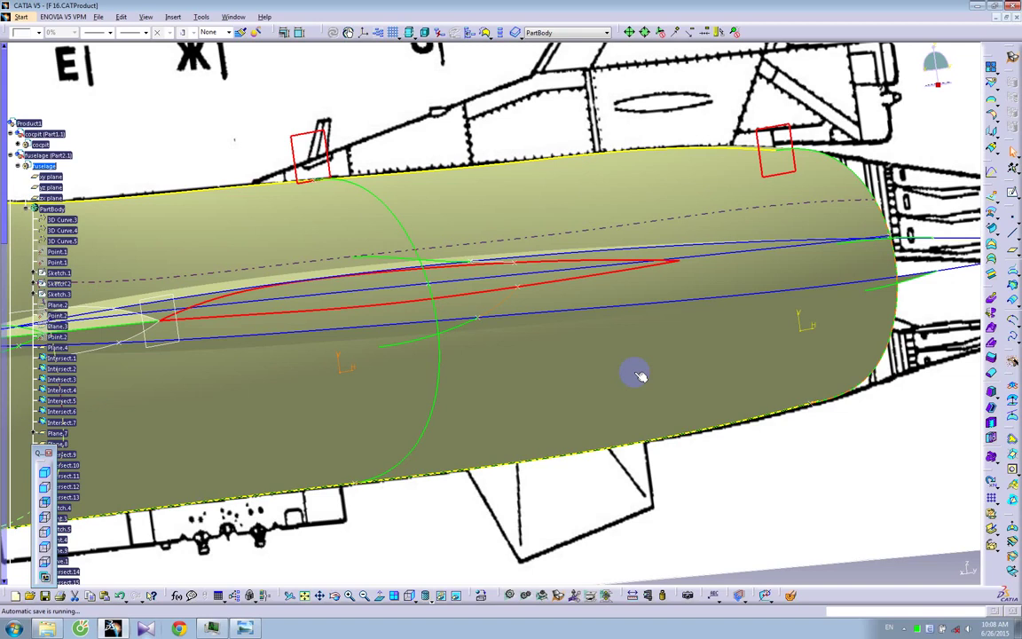
pyautogui.moveTo(803, 467); pyautogui.dragTo(359, 271, button='middle')
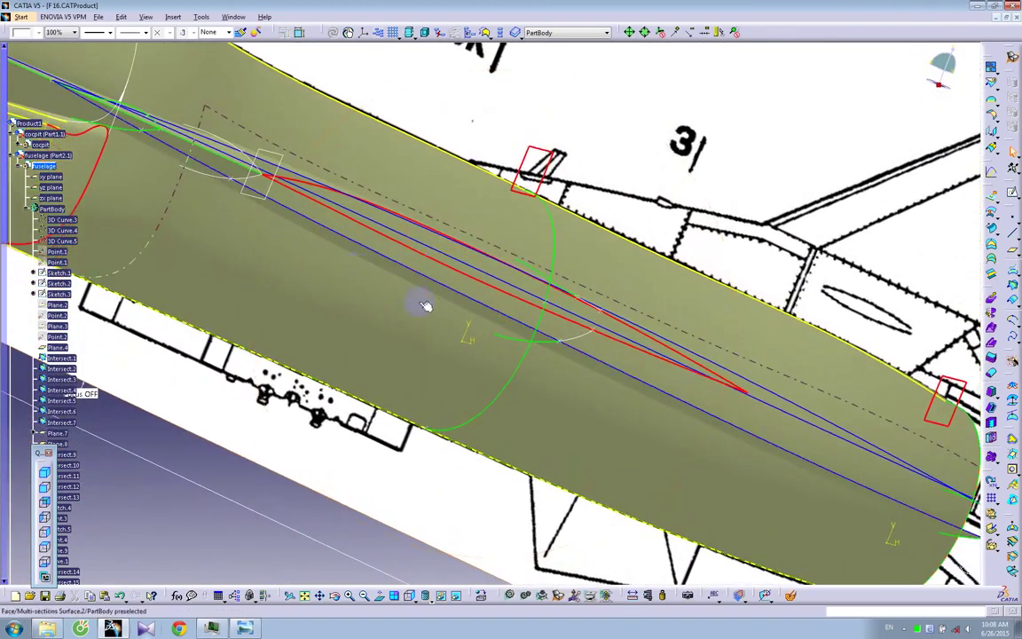
pyautogui.moveTo(742, 418); pyautogui.dragTo(598, 370, button='middle')
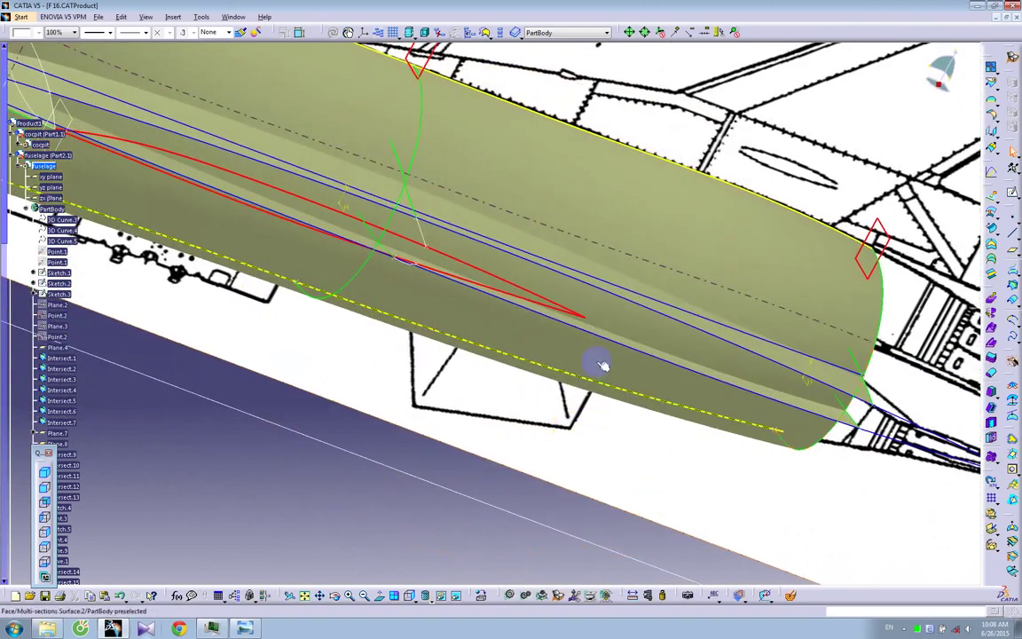
pyautogui.click(438, 60)
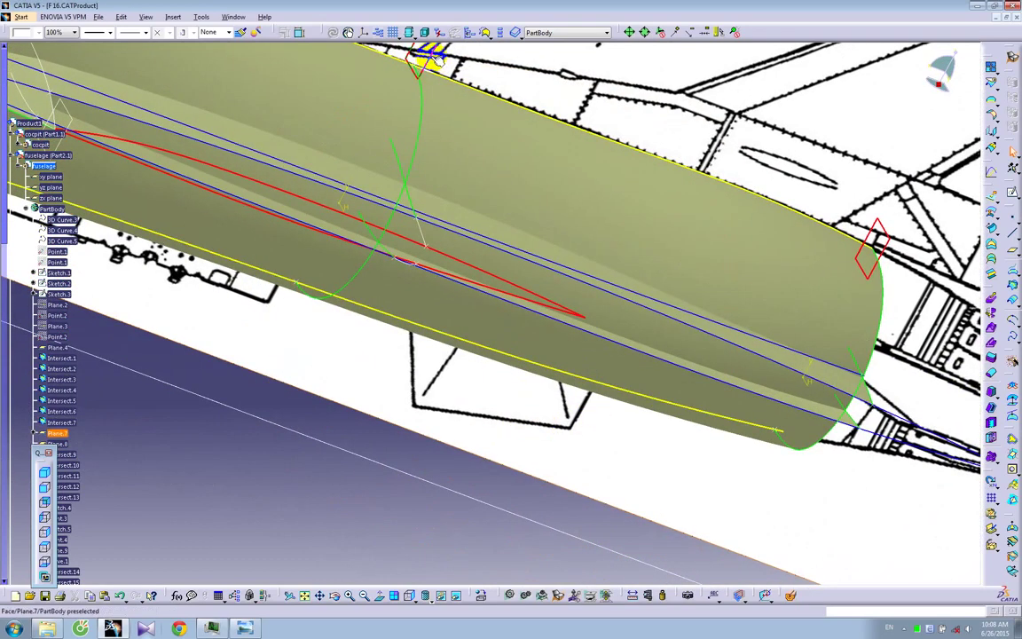
pyautogui.click(1012, 252)
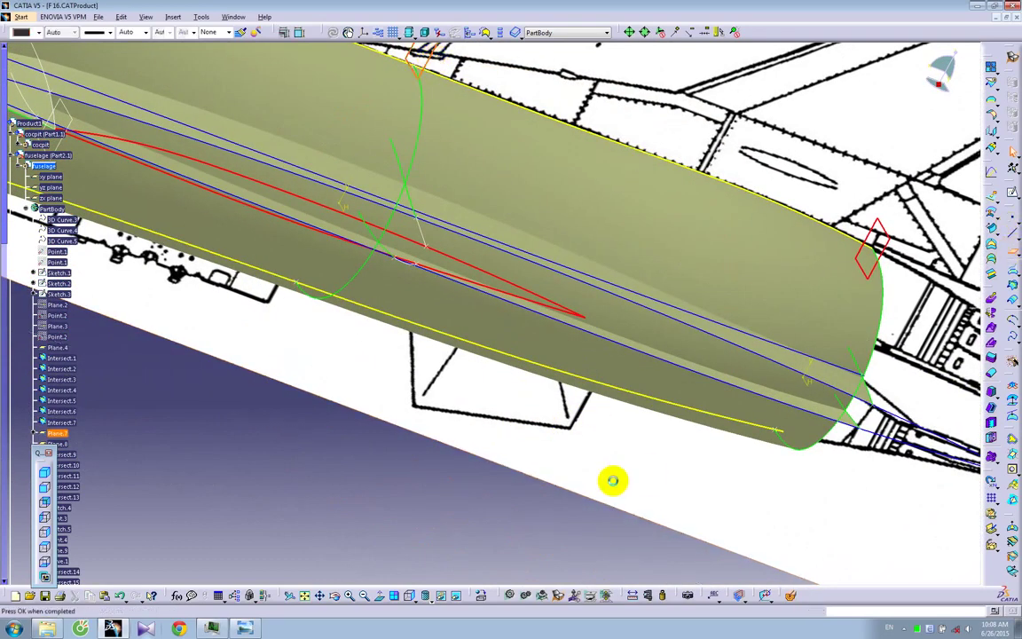
pyautogui.click(586, 319)
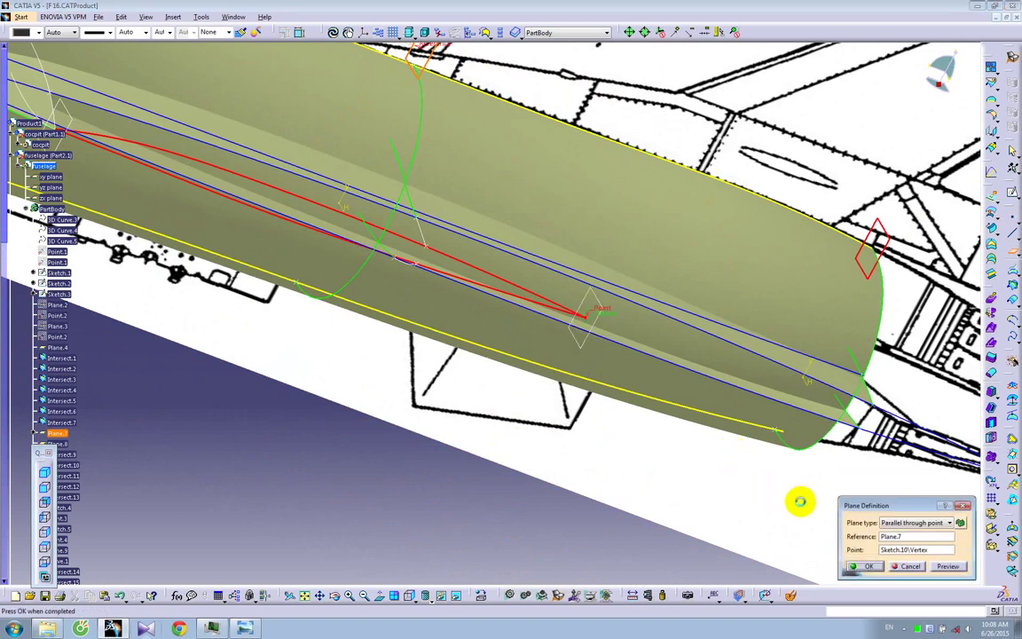
pyautogui.click(868, 566)
# Create a Fill surface bounded by the two long side curves Sketch.13 and Sketch.14
pyautogui.moveTo(488, 337)
pyautogui.mouseDown(button='middle')
pyautogui.moveTo(471, 321)
pyautogui.moveTo(434, 317)
pyautogui.moveTo(424, 338)
pyautogui.moveTo(543, 306)
pyautogui.moveTo(475, 330)
pyautogui.mouseUp(button='middle')
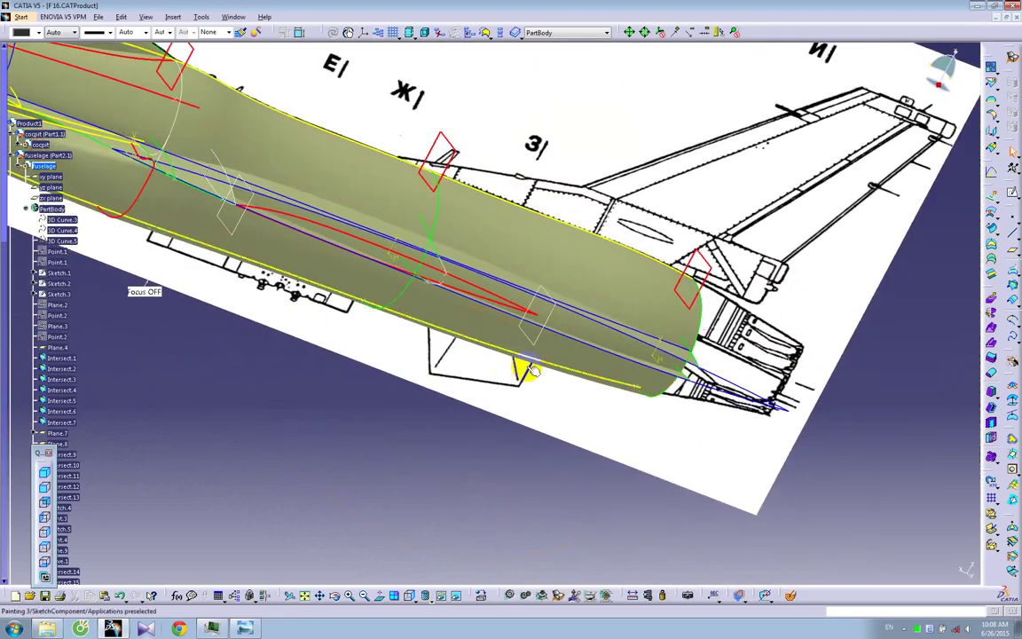
pyautogui.click(991, 244)
pyautogui.click(723, 386)
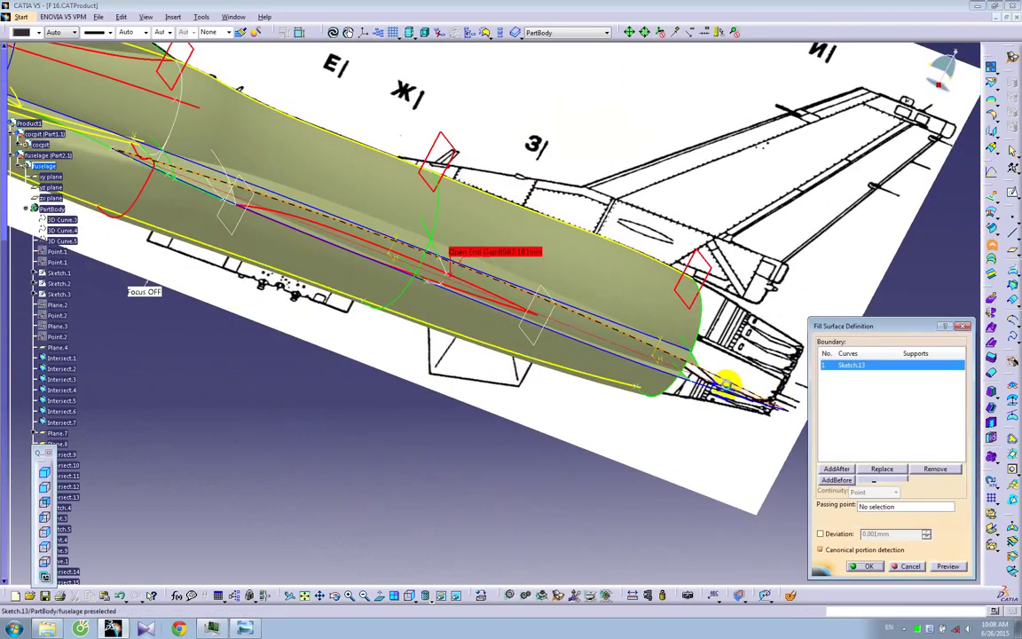
pyautogui.click(718, 390)
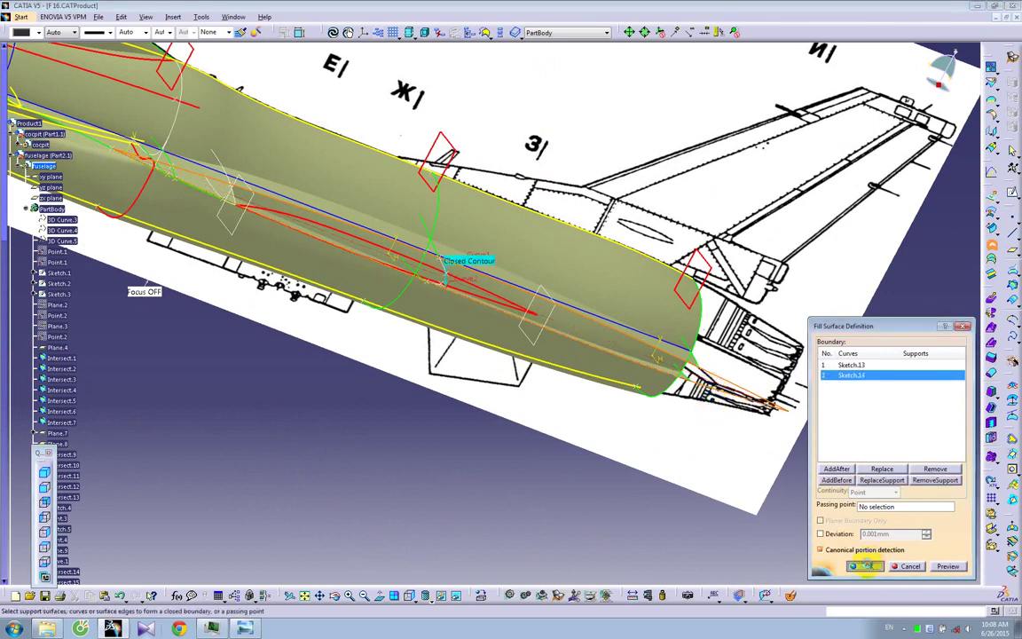
pyautogui.click(867, 566)
# Start a sketch on the new rear plane and draw a four-point spline from near the wing root inward to the fuselage side
pyautogui.moveTo(769, 524); pyautogui.dragTo(530, 368, button='middle')
pyautogui.click(1012, 211)
pyautogui.click(540, 396)
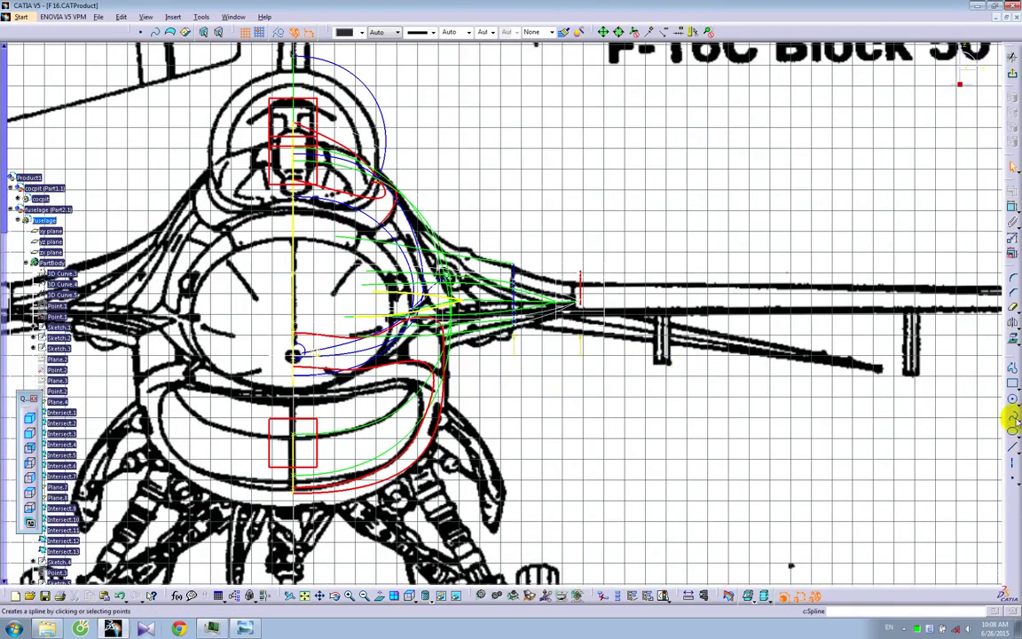
pyautogui.click(1012, 415)
pyautogui.click(539, 304)
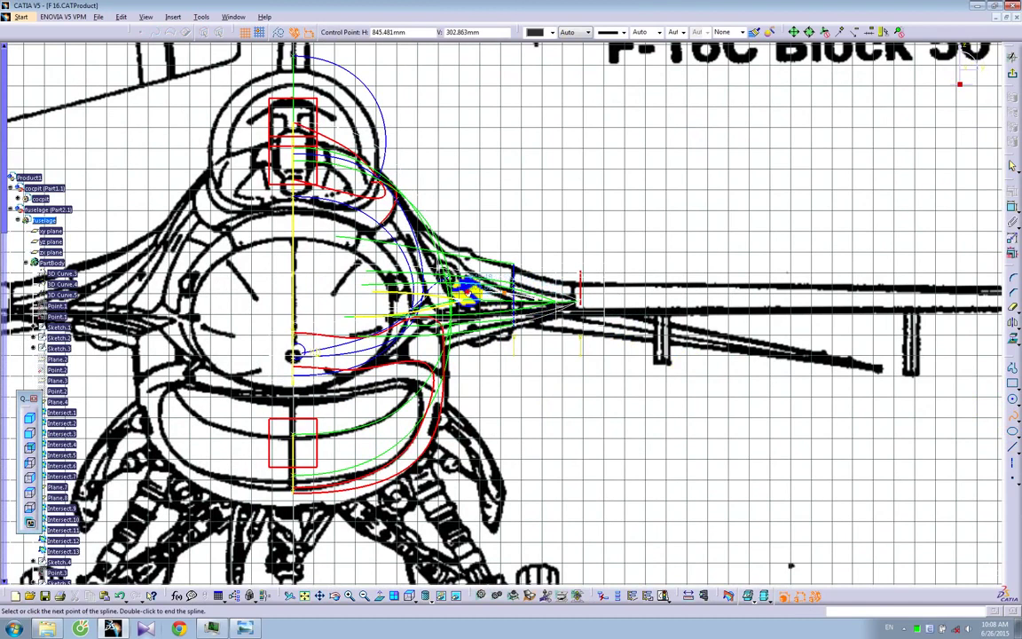
pyautogui.doubleClick(438, 297)
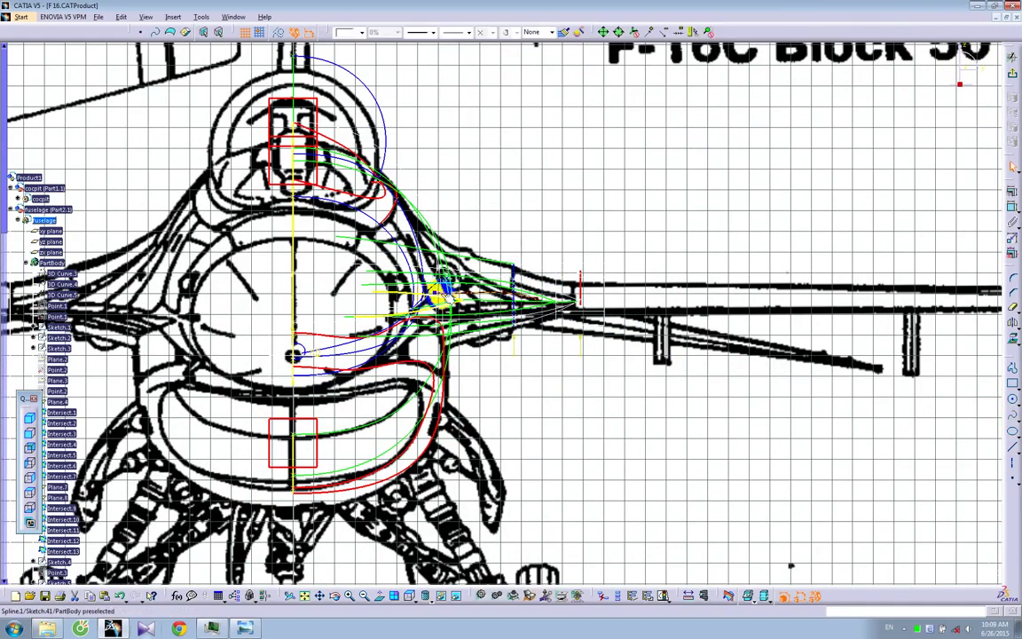
# Constrain the spline's outer endpoint coincident with the rear tip of the red wing-root profile
pyautogui.moveTo(584, 263)
pyautogui.mouseDown(button='middle')
pyautogui.moveTo(447, 329)
pyautogui.moveTo(426, 329)
pyautogui.moveTo(400, 292)
pyautogui.mouseUp(button='middle')
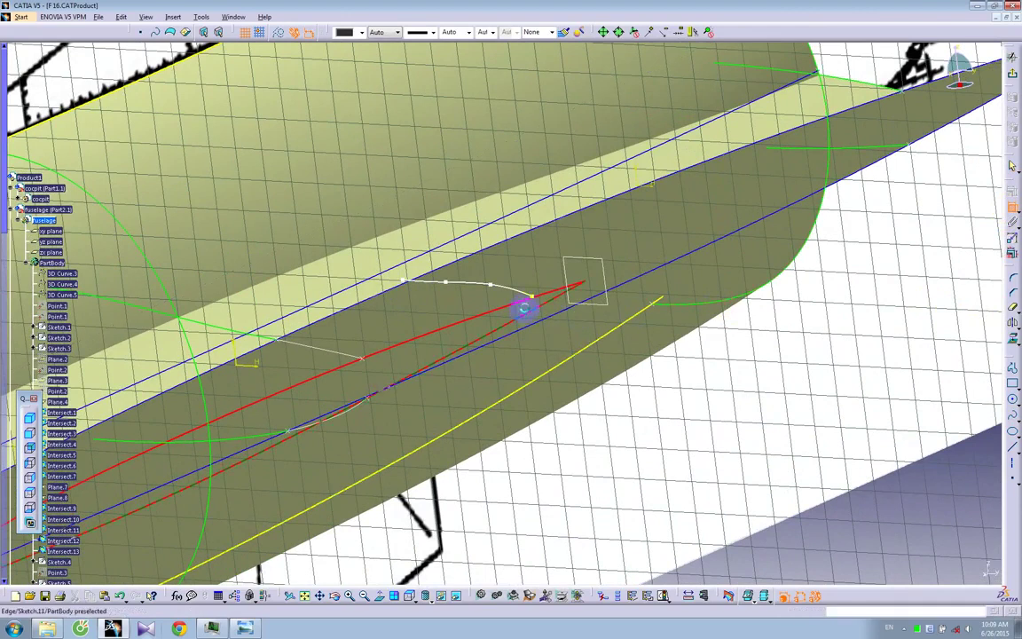
pyautogui.click(592, 284)
pyautogui.rightClick(551, 273)
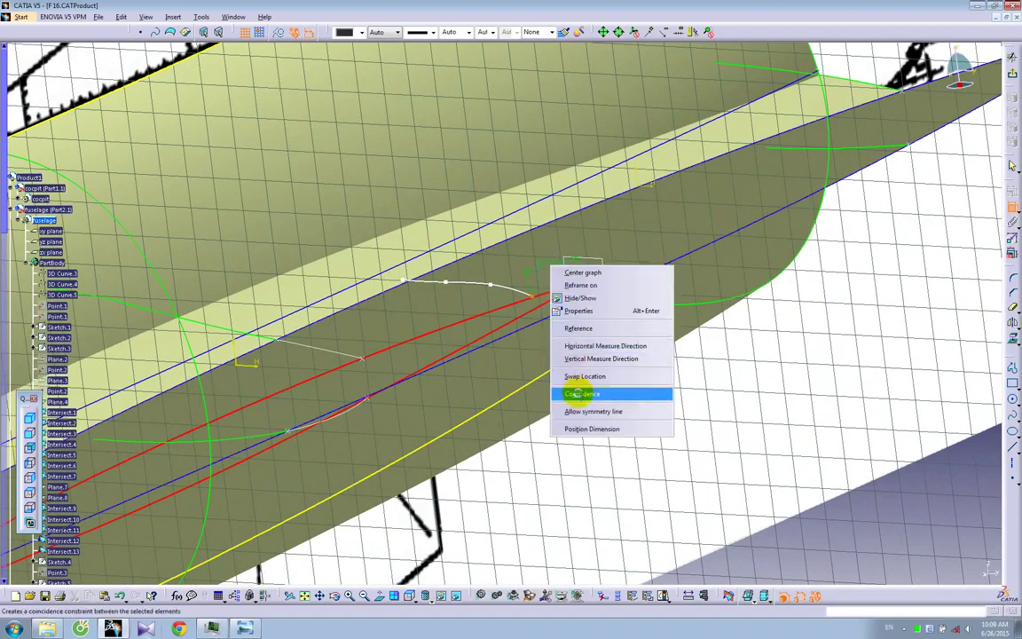
pyautogui.click(581, 392)
# Reshape the new spline into a shallow slope toward the wing root by moving its inner control points, and exit the sketch
pyautogui.click(379, 595)
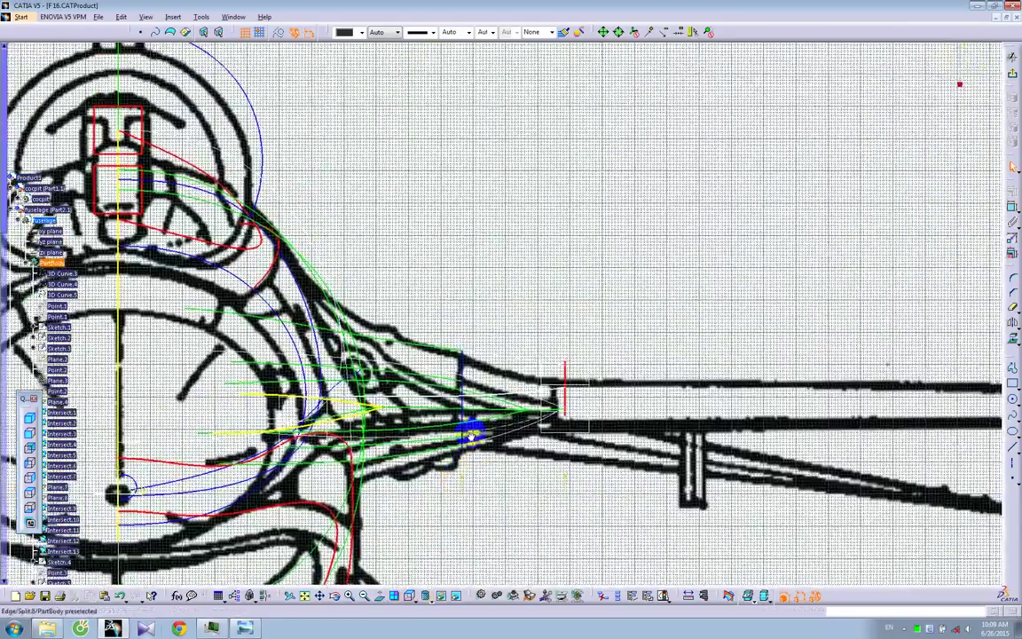
pyautogui.keyDown('ctrl'); pyautogui.moveTo(471, 435); pyautogui.dragTo(456, 393, button='middle'); pyautogui.keyUp('ctrl')
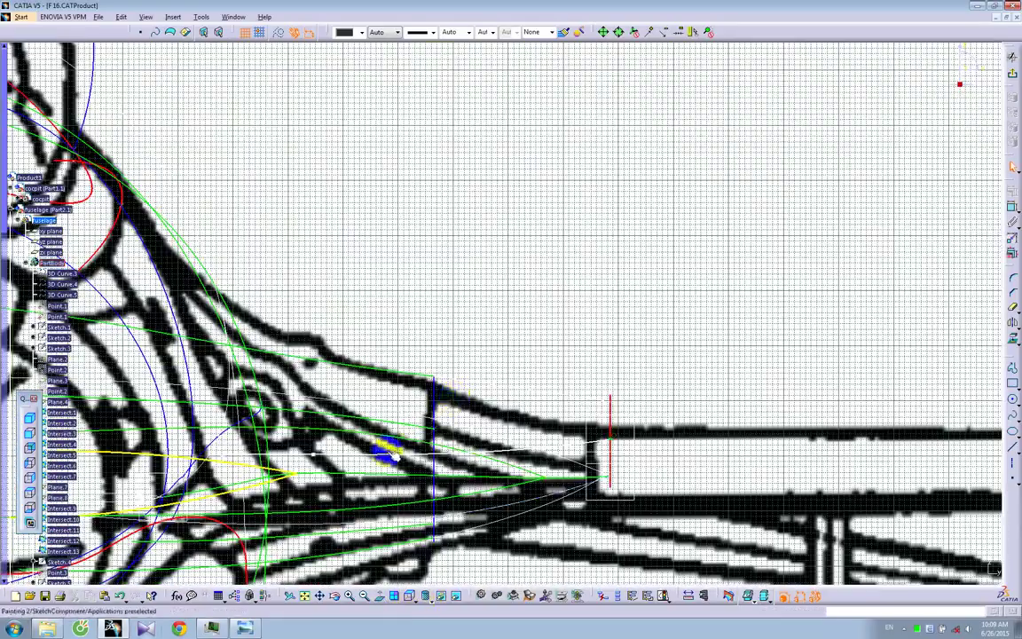
pyautogui.moveTo(408, 451); pyautogui.dragTo(510, 435)
pyautogui.moveTo(322, 461); pyautogui.dragTo(515, 429)
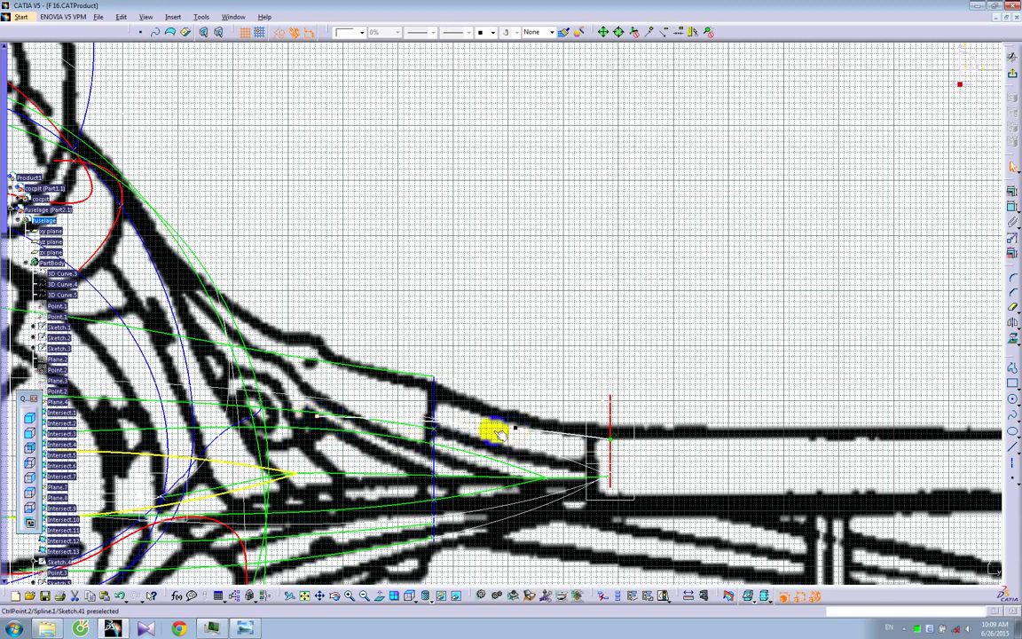
pyautogui.moveTo(367, 414); pyautogui.dragTo(371, 411)
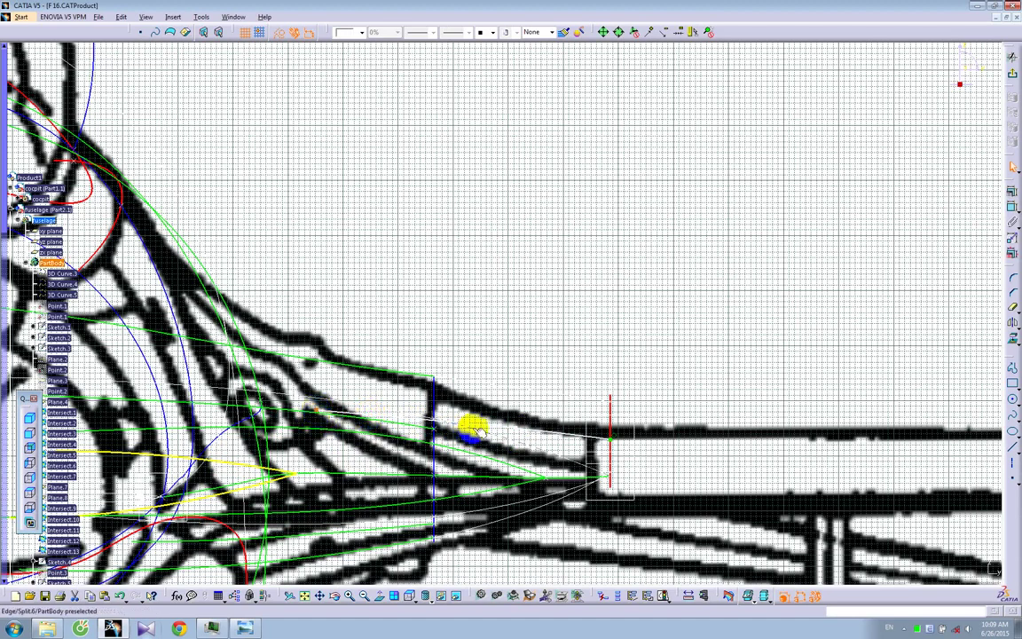
pyautogui.click(480, 423)
pyautogui.click(577, 367)
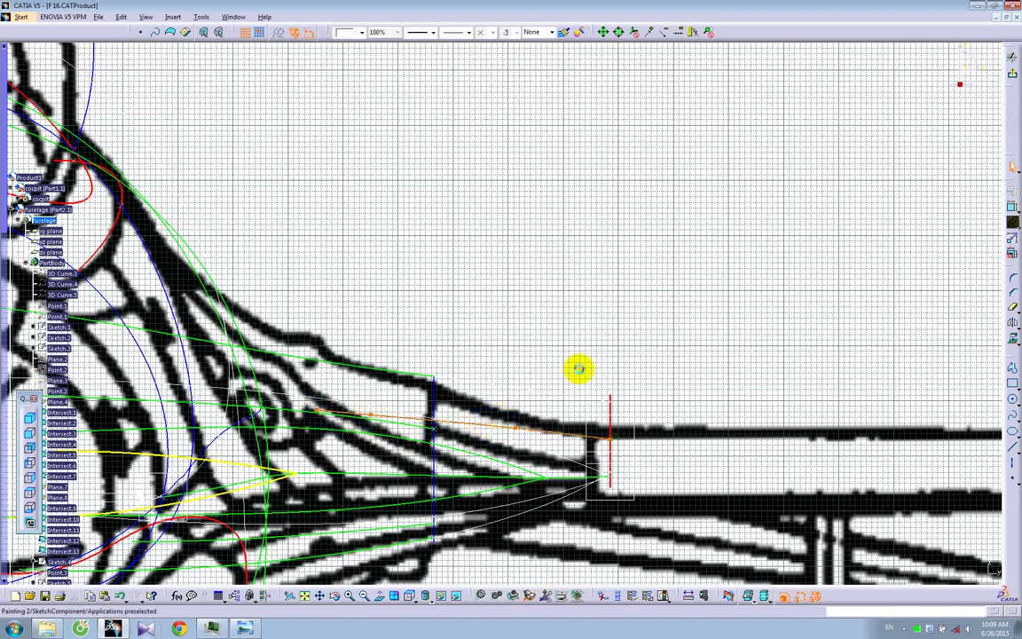
pyautogui.click(1012, 78)
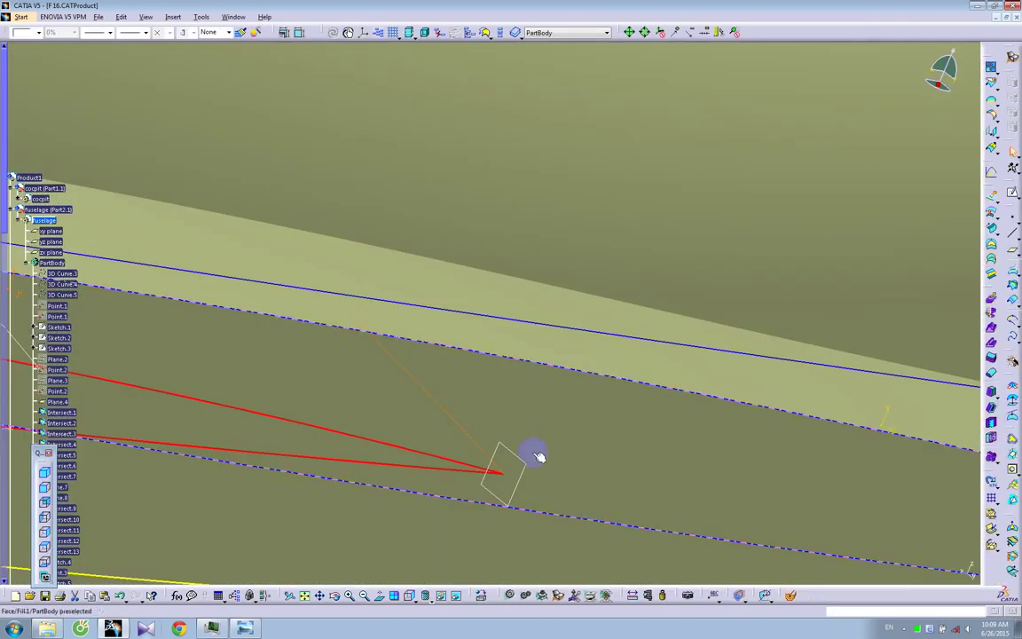
# Start another sketch on the rear wing-root plane and draw a four-point spline inward toward the fuselage, below the previous one
pyautogui.moveTo(540, 456)
pyautogui.keyDown('ctrl'); pyautogui.mouseDown(button='middle')
pyautogui.moveTo(523, 495)
pyautogui.moveTo(550, 564)
pyautogui.mouseUp(button='middle'); pyautogui.keyUp('ctrl')
pyautogui.click(550, 563)
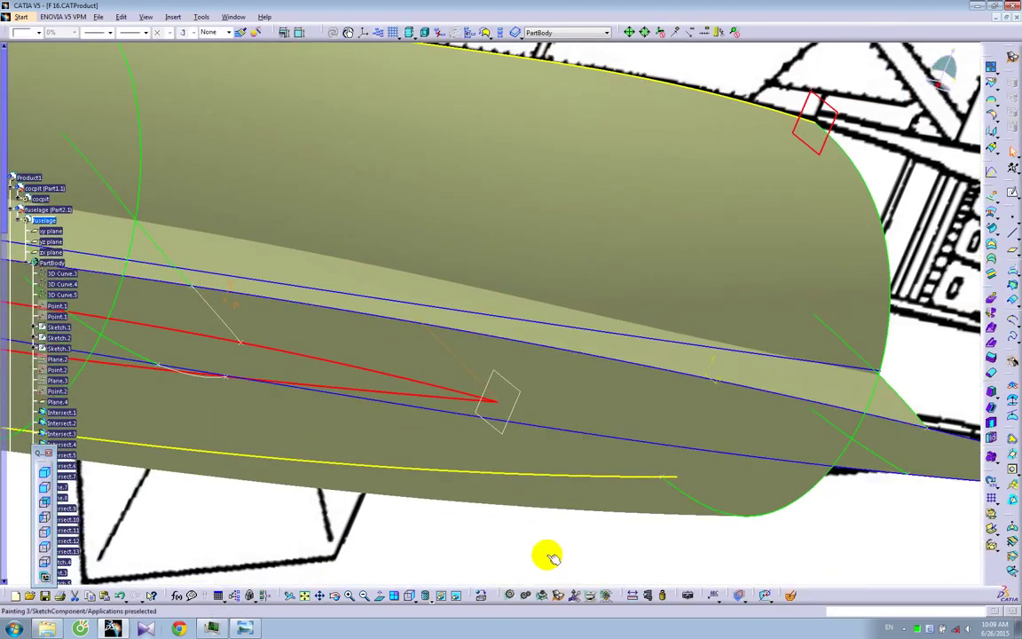
pyautogui.click(515, 407)
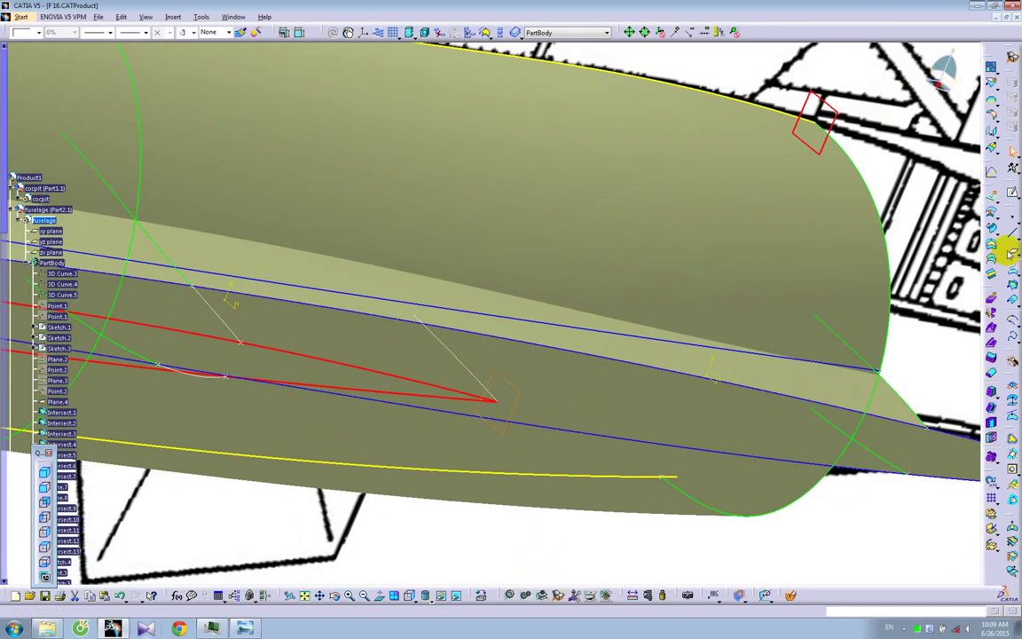
pyautogui.click(1012, 194)
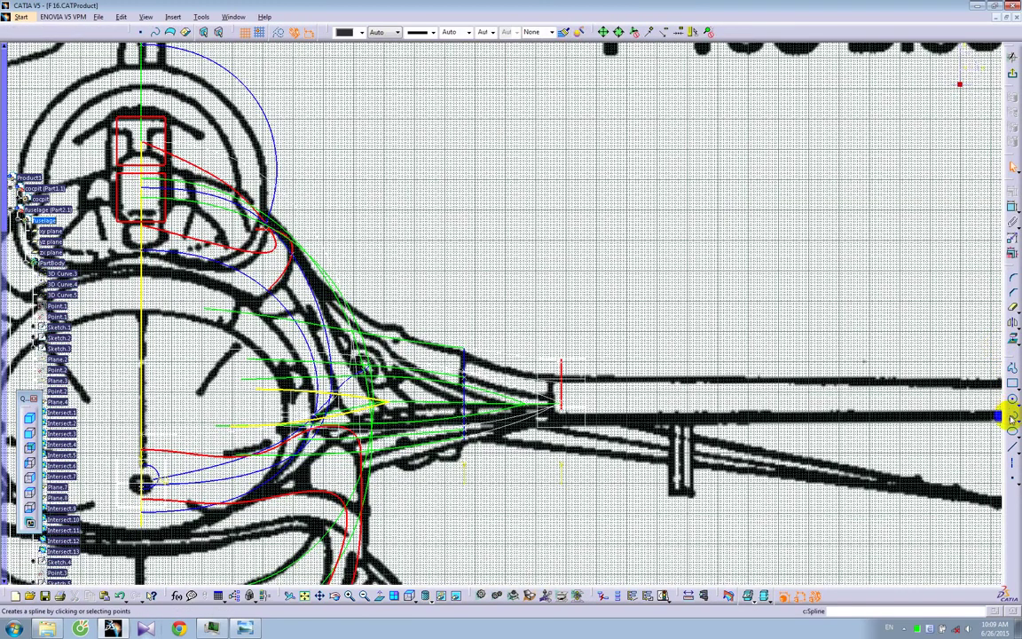
pyautogui.click(1011, 416)
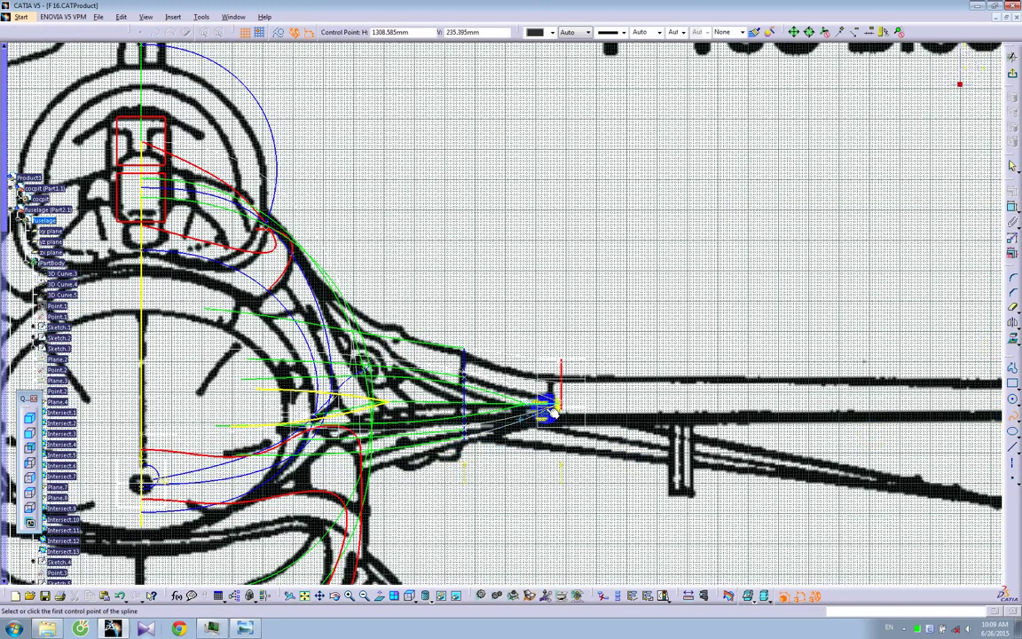
pyautogui.click(561, 405)
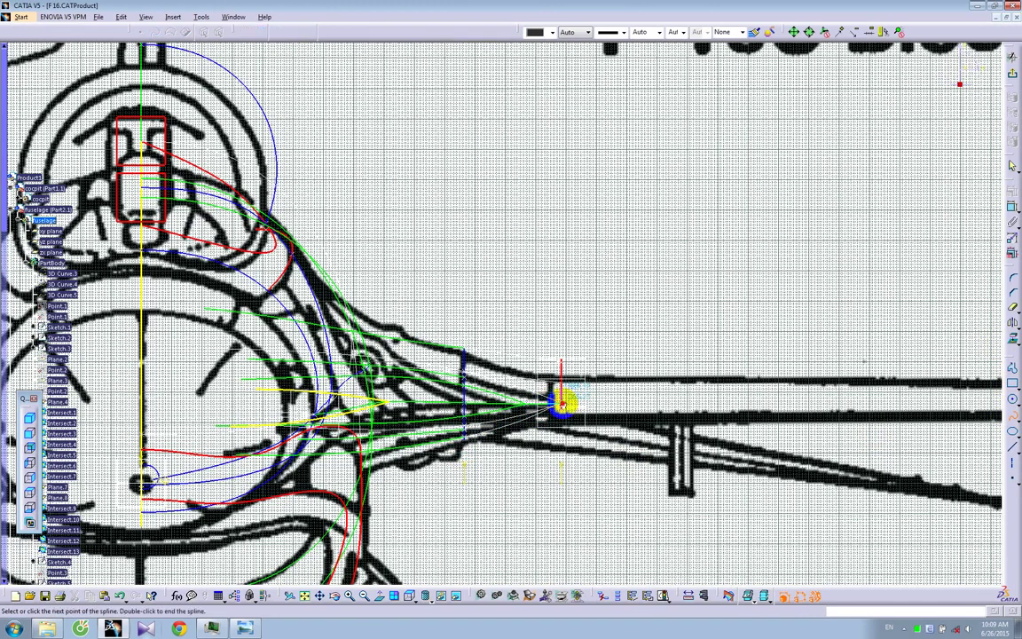
pyautogui.doubleClick(461, 418)
# Constrain the lower spline's outer endpoint coincident with the rear tip of the red wing-root profile
pyautogui.moveTo(574, 403); pyautogui.dragTo(423, 413, button='middle')
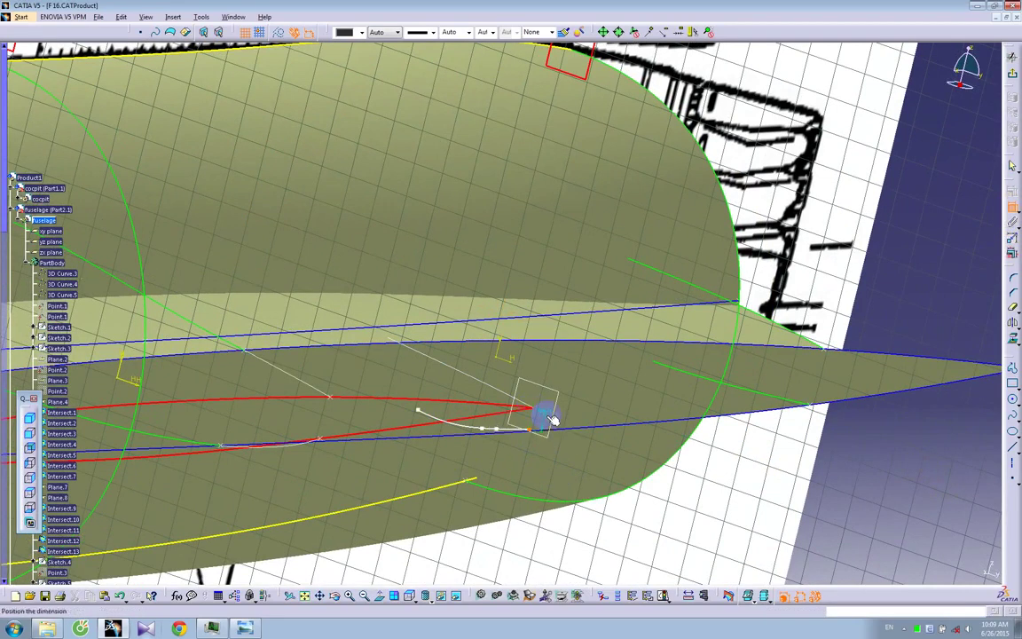
pyautogui.rightClick(543, 414)
pyautogui.click(573, 545)
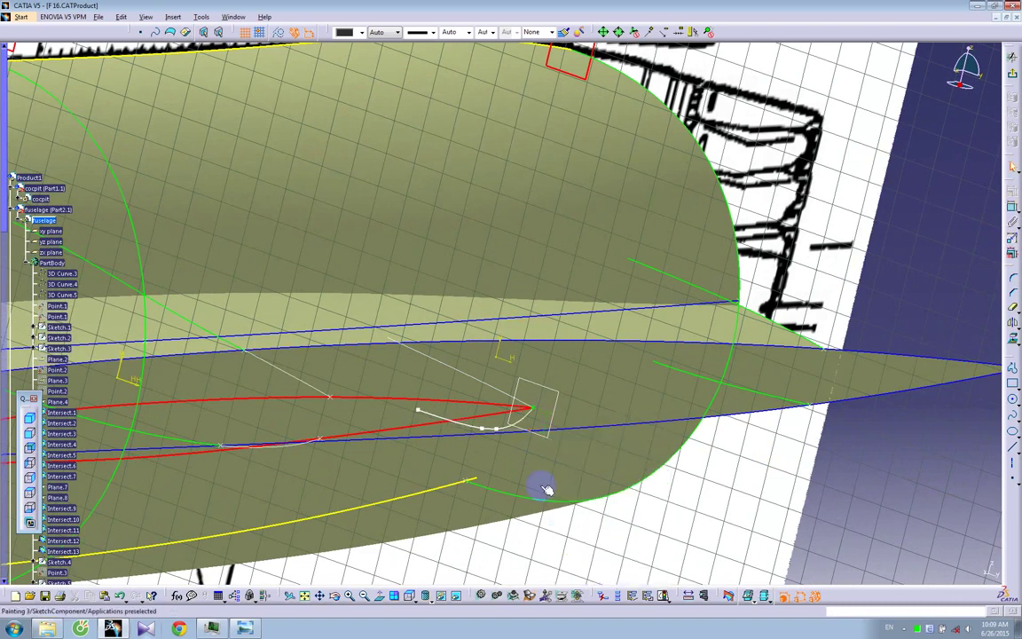
# Reshape the lower spline so it dips smoothly inward from the rear tip and flattens toward the fuselage, and exit the sketch
pyautogui.moveTo(496, 430)
pyautogui.mouseDown()
pyautogui.moveTo(496, 418)
pyautogui.moveTo(475, 416)
pyautogui.mouseUp()
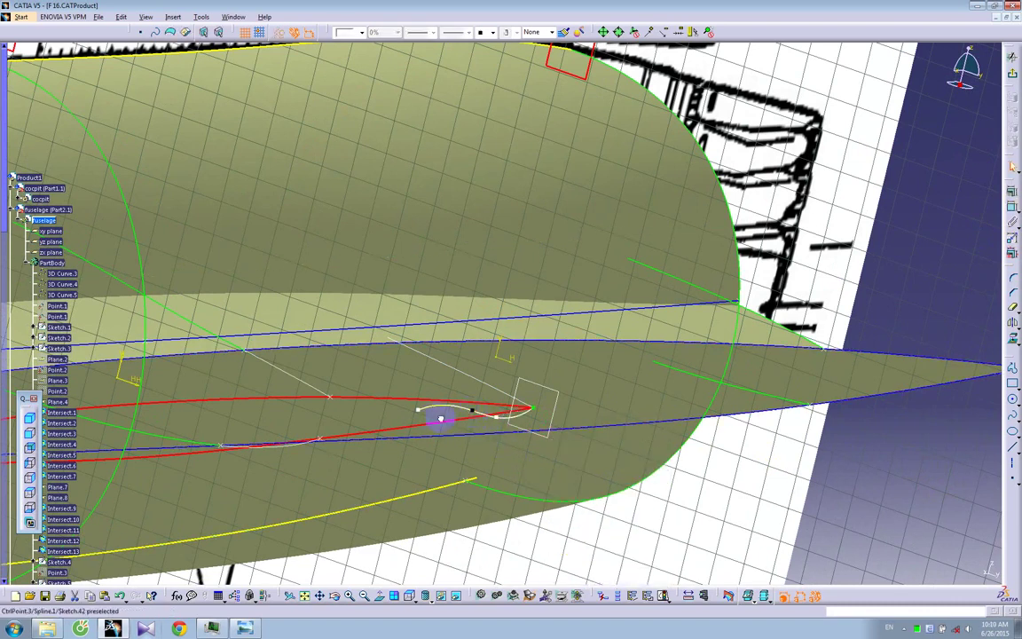
pyautogui.moveTo(403, 401); pyautogui.dragTo(386, 387)
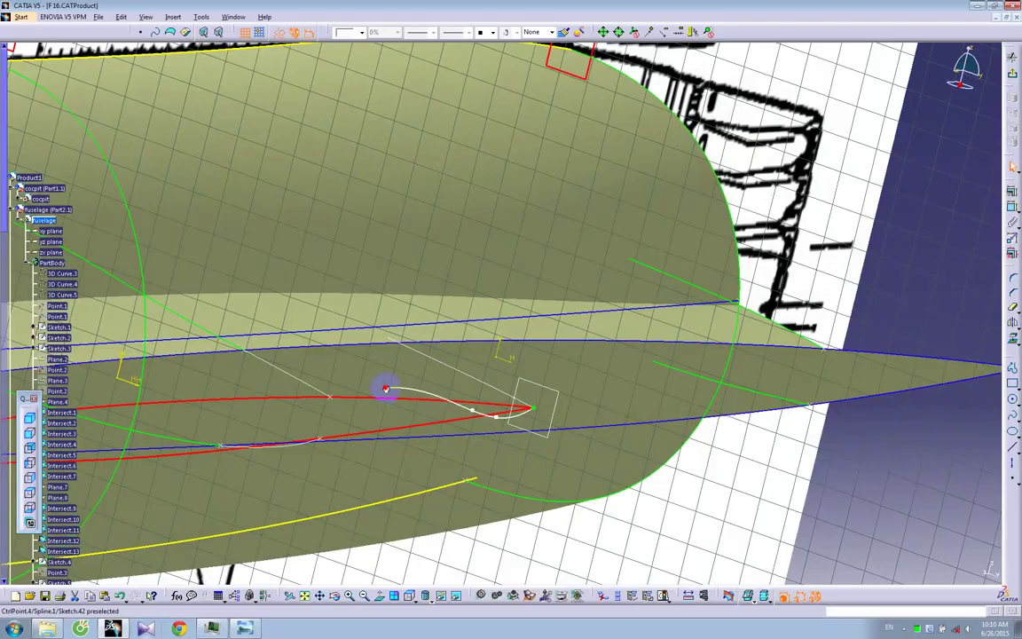
pyautogui.click(379, 595)
pyautogui.moveTo(539, 497)
pyautogui.mouseDown(button='middle')
pyautogui.moveTo(544, 440)
pyautogui.moveTo(519, 433)
pyautogui.moveTo(505, 399)
pyautogui.moveTo(500, 441)
pyautogui.mouseUp(button='middle')
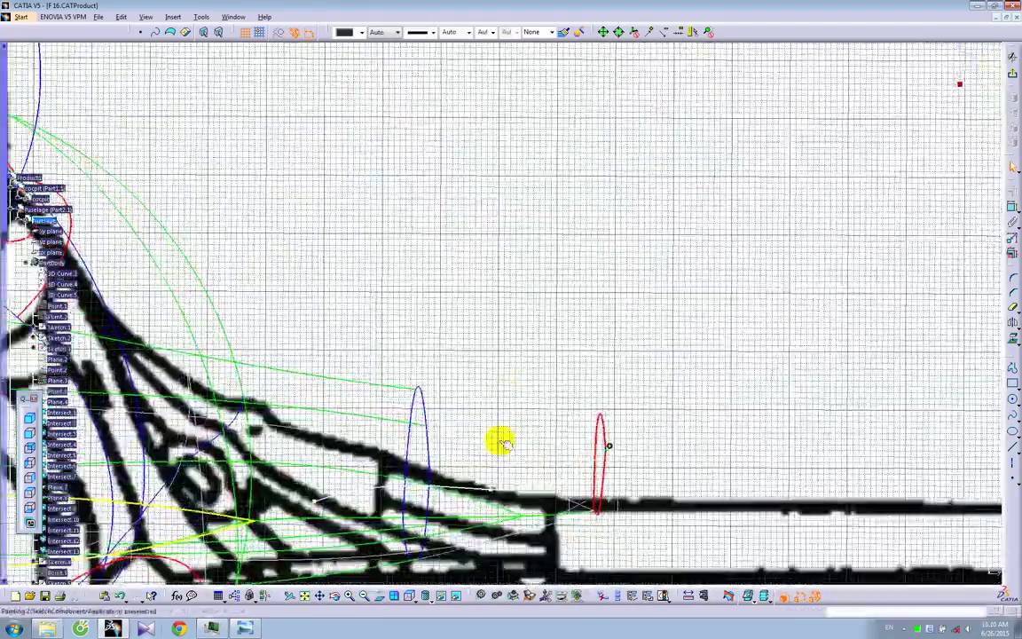
pyautogui.click(381, 597)
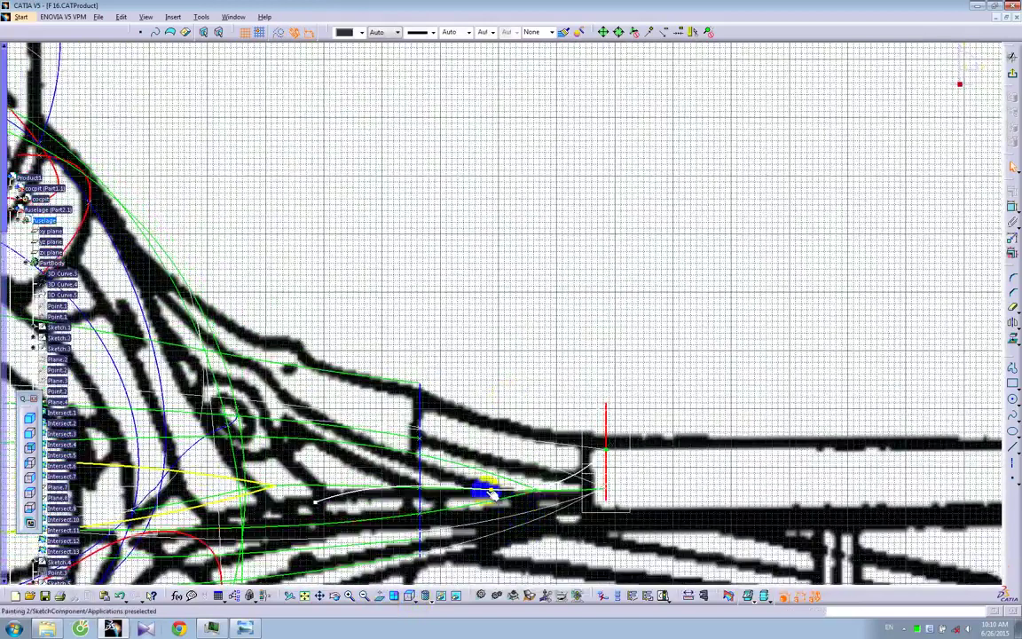
pyautogui.moveTo(493, 490); pyautogui.dragTo(537, 467)
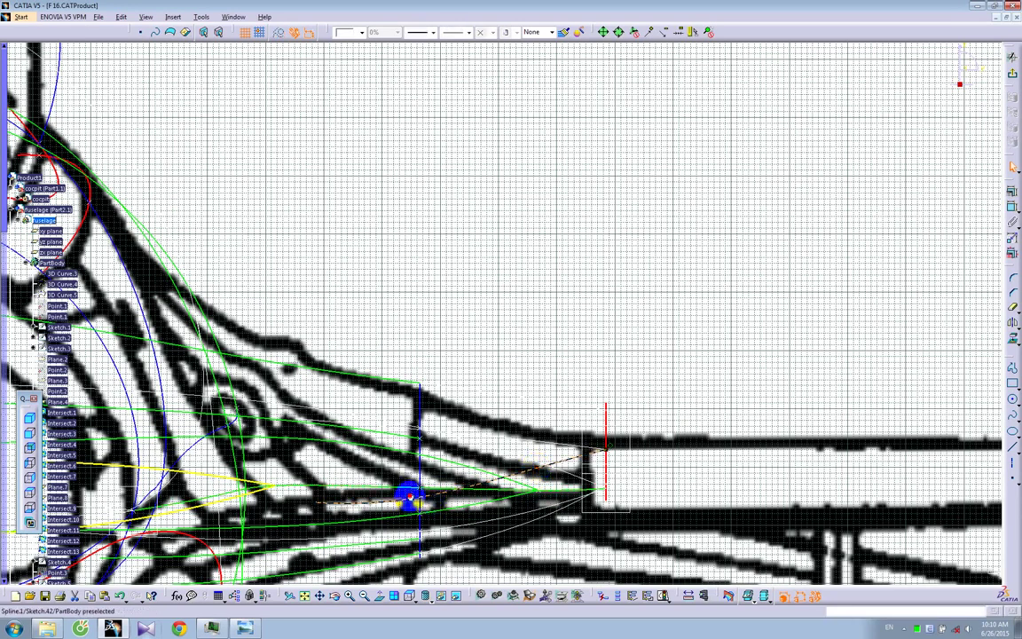
pyautogui.click(398, 511)
pyautogui.moveTo(417, 502); pyautogui.dragTo(410, 486)
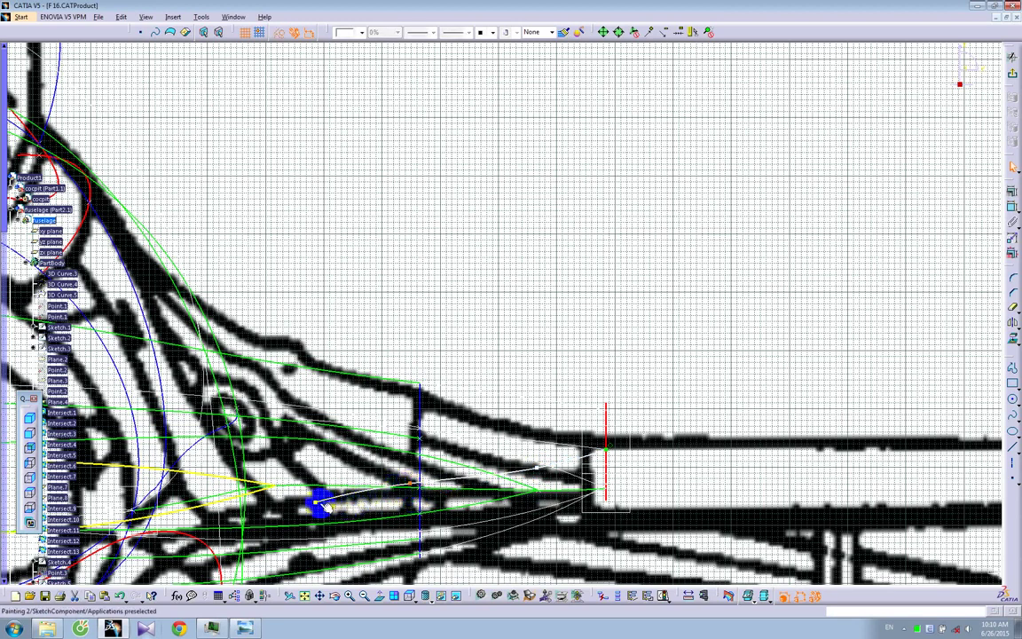
pyautogui.moveTo(315, 492); pyautogui.dragTo(317, 485)
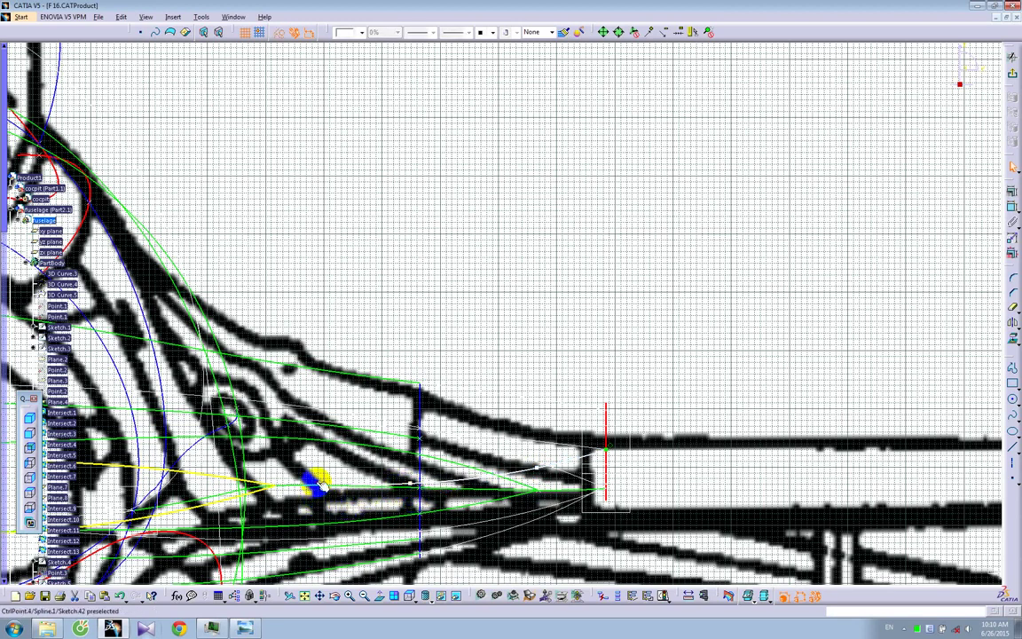
pyautogui.moveTo(518, 473)
pyautogui.mouseDown()
pyautogui.moveTo(388, 486)
pyautogui.moveTo(410, 481)
pyautogui.mouseUp()
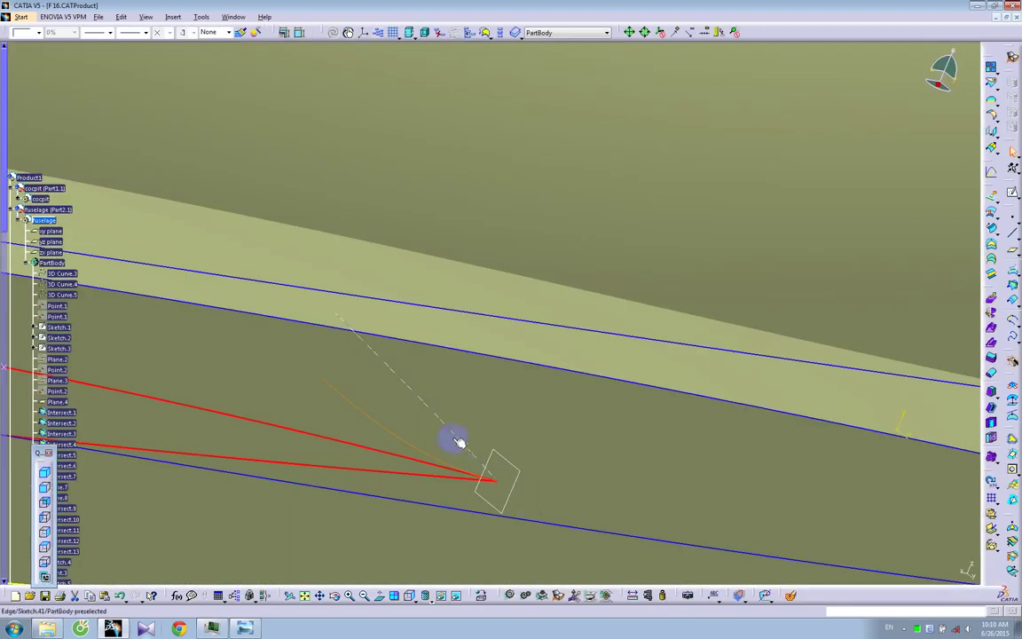
# Reopen the upper rear spline Sketch.41, raise its inner control points slightly for a smoother slope, and exit the sketch
pyautogui.doubleClick(450, 432)
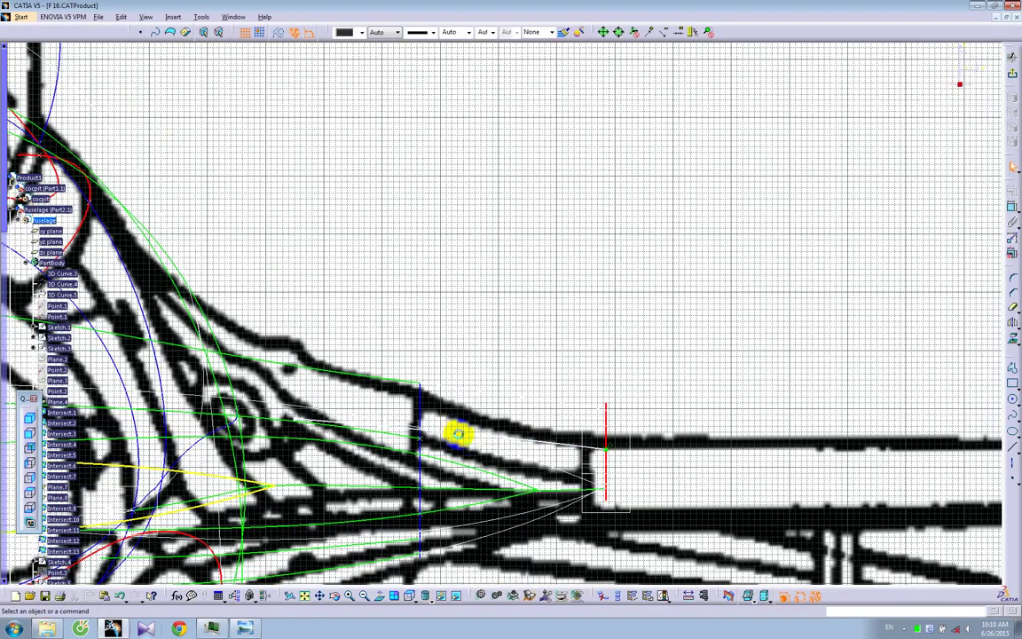
pyautogui.moveTo(507, 439); pyautogui.dragTo(508, 432)
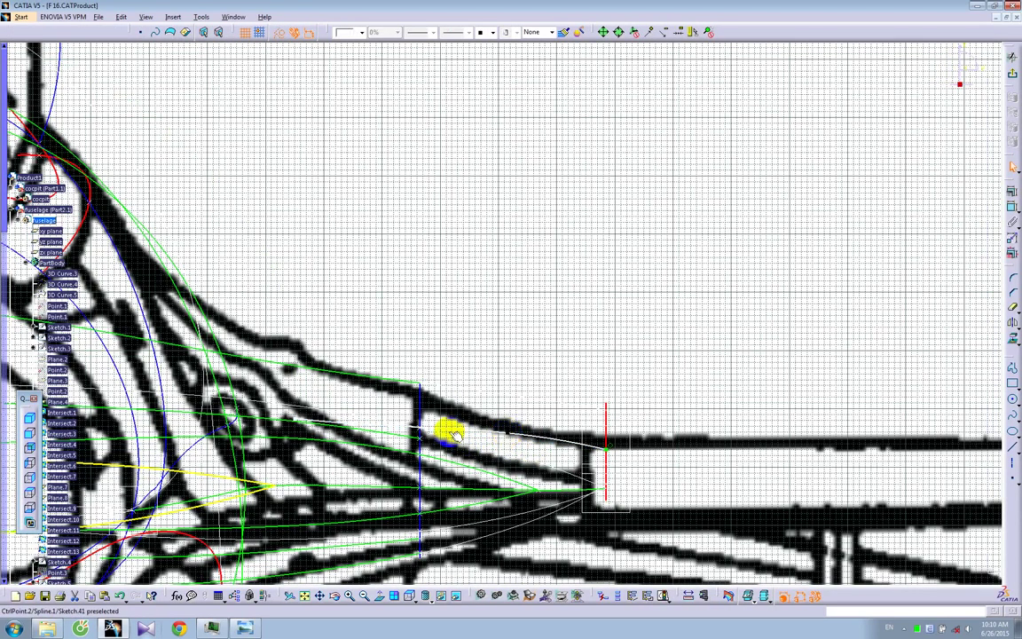
pyautogui.click(354, 418)
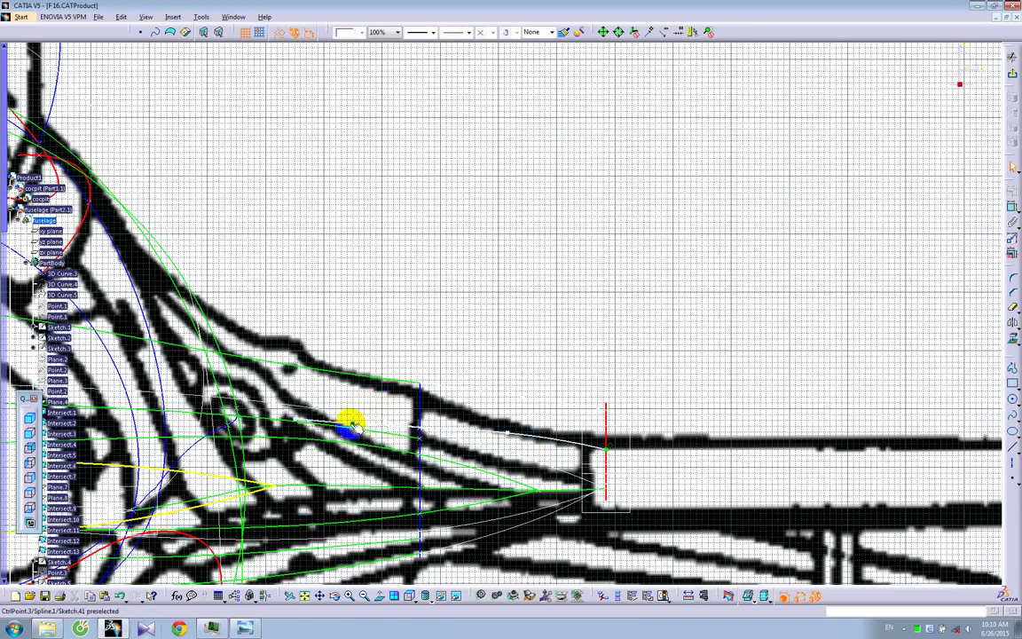
pyautogui.moveTo(351, 424); pyautogui.dragTo(358, 417)
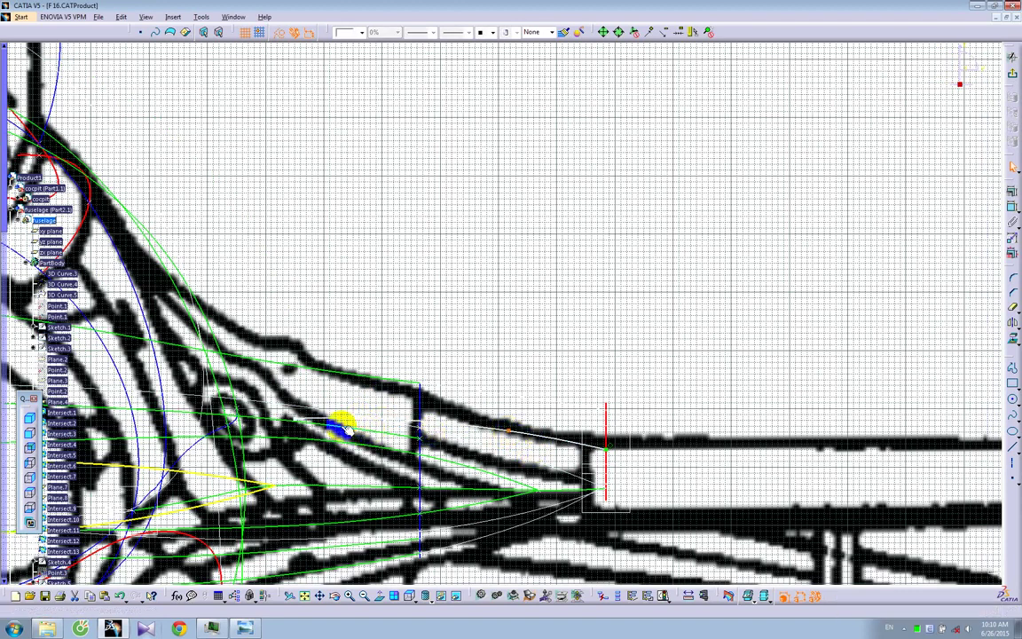
pyautogui.moveTo(295, 417); pyautogui.dragTo(296, 413)
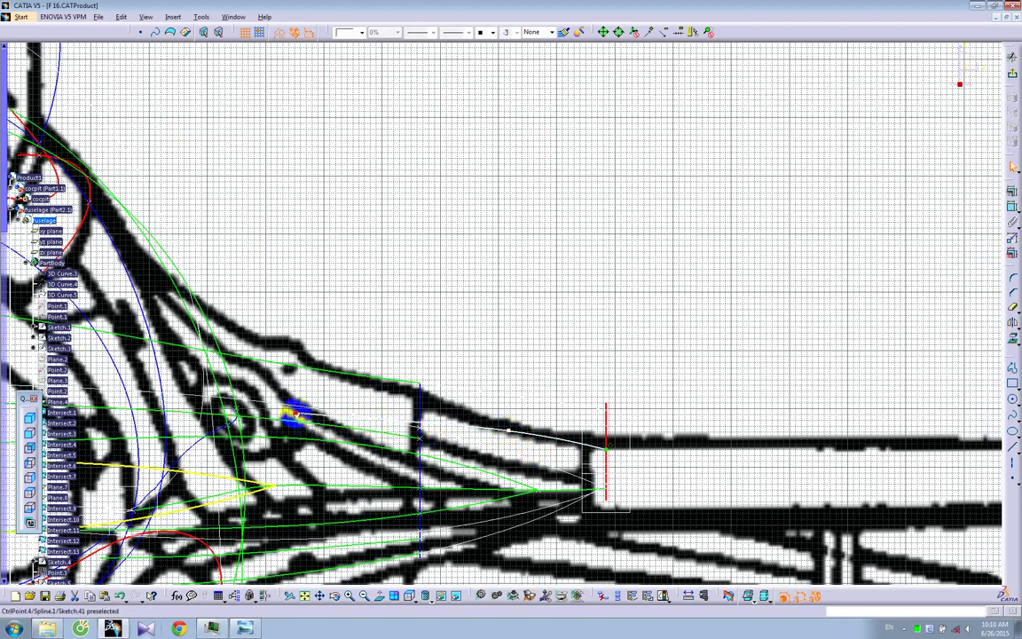
pyautogui.click(1011, 74)
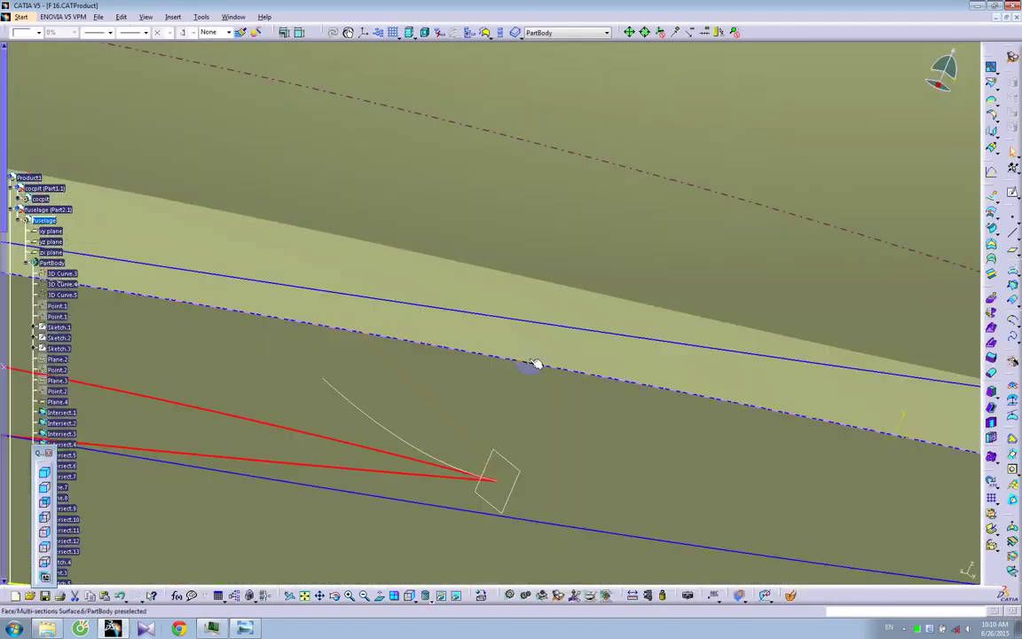
# Try a multi-sections surface with Split.6, Sketch.39 and Sketch.41 as its sections
pyautogui.moveTo(520, 365)
pyautogui.mouseDown(button='middle')
pyautogui.moveTo(504, 476)
pyautogui.moveTo(524, 473)
pyautogui.mouseUp(button='middle')
pyautogui.moveTo(447, 445); pyautogui.dragTo(629, 453, button='middle')
pyautogui.moveTo(487, 434); pyautogui.dragTo(513, 456, button='middle')
pyautogui.click(993, 274)
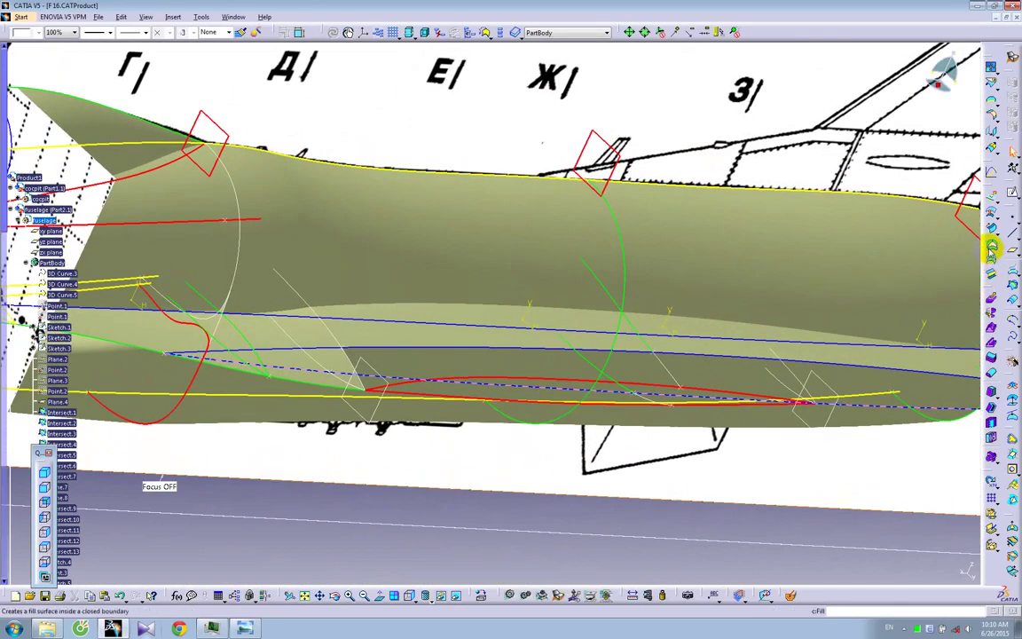
pyautogui.click(993, 261)
pyautogui.click(364, 377)
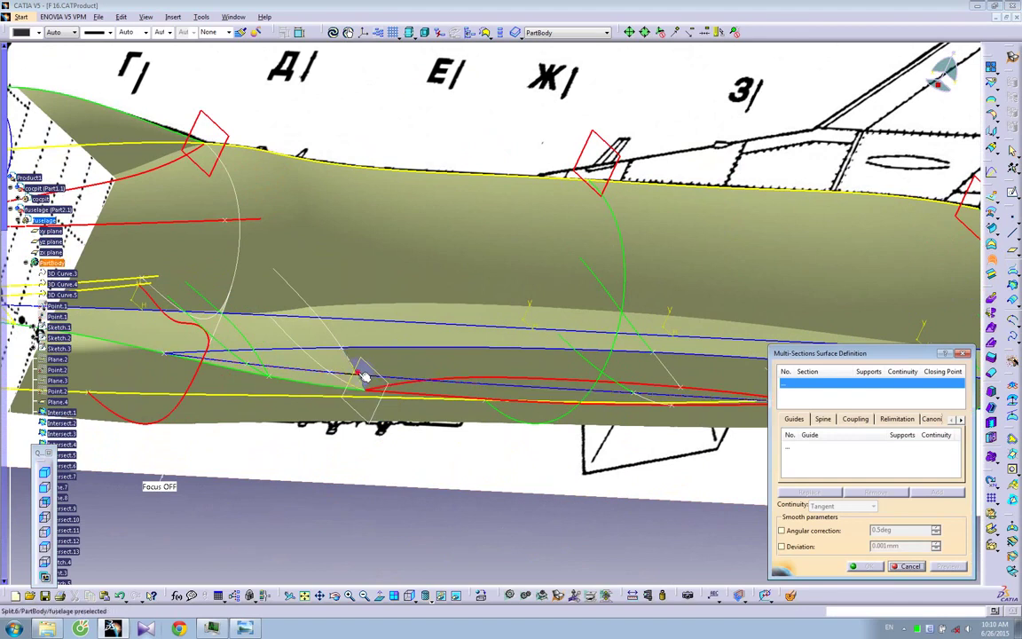
pyautogui.click(676, 380)
pyautogui.moveTo(662, 383); pyautogui.dragTo(315, 396, button='middle')
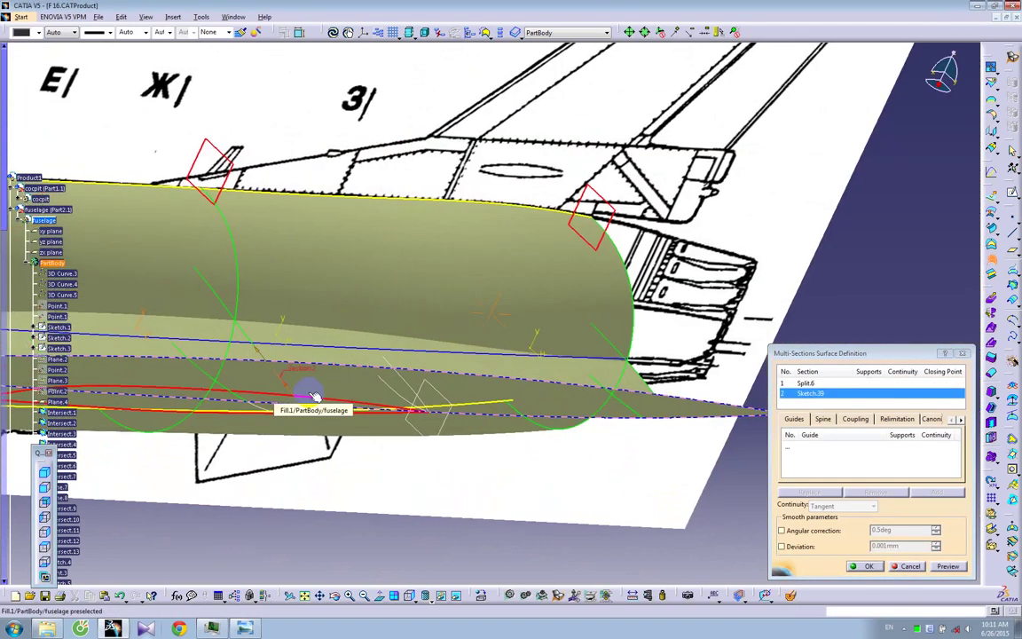
pyautogui.click(405, 393)
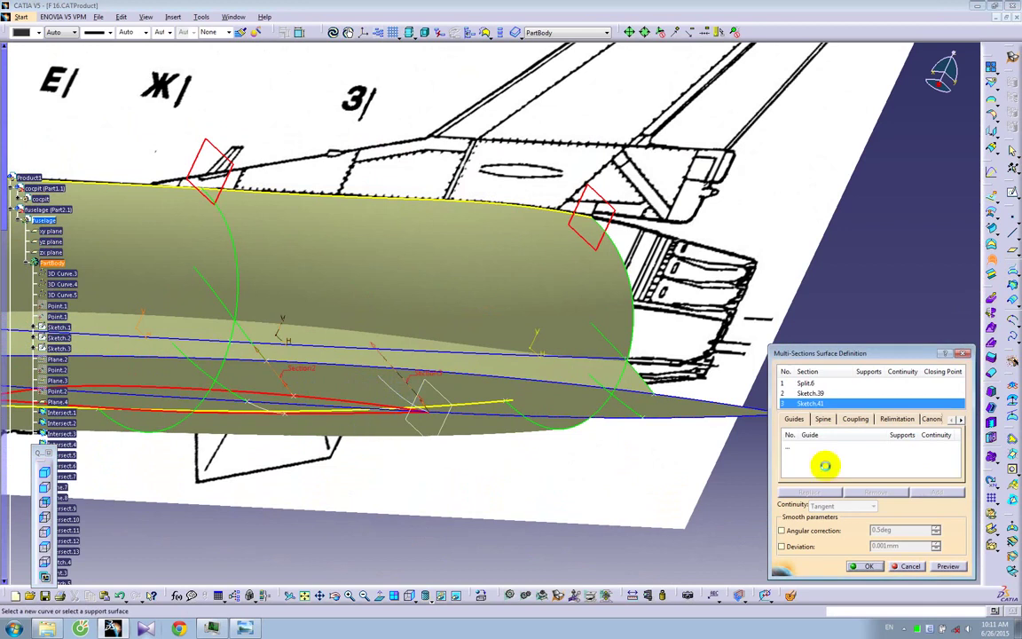
# Add the upper red wing-root curve Sketch.10 as guide, preview the trial surface, and cancel the definition
pyautogui.click(808, 451)
pyautogui.click(370, 408)
pyautogui.click(947, 566)
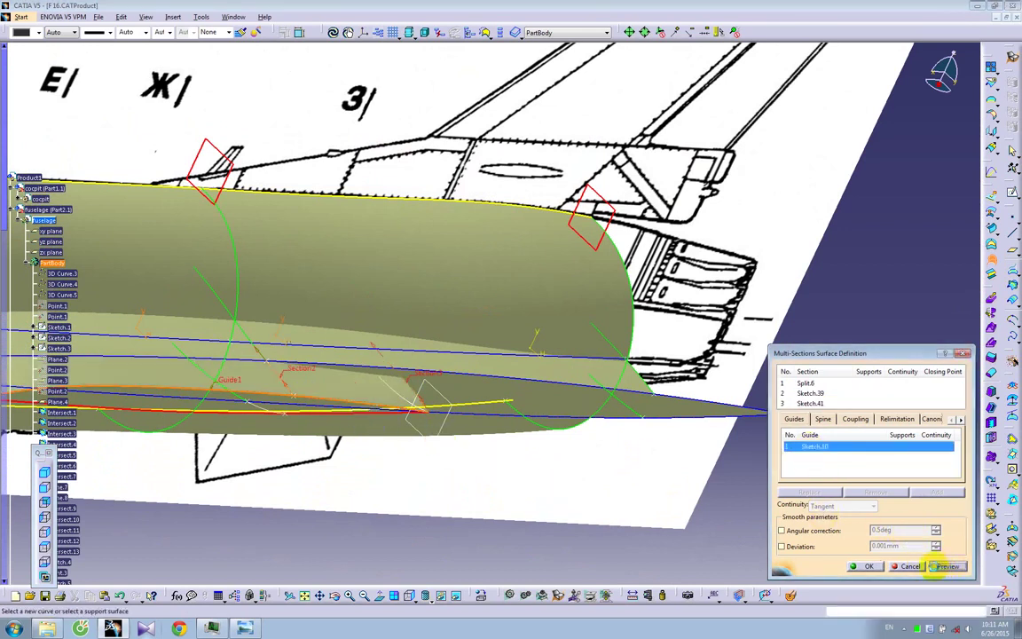
pyautogui.moveTo(450, 495); pyautogui.dragTo(733, 463, button='middle')
pyautogui.moveTo(414, 422); pyautogui.dragTo(323, 381, button='middle')
pyautogui.click(907, 566)
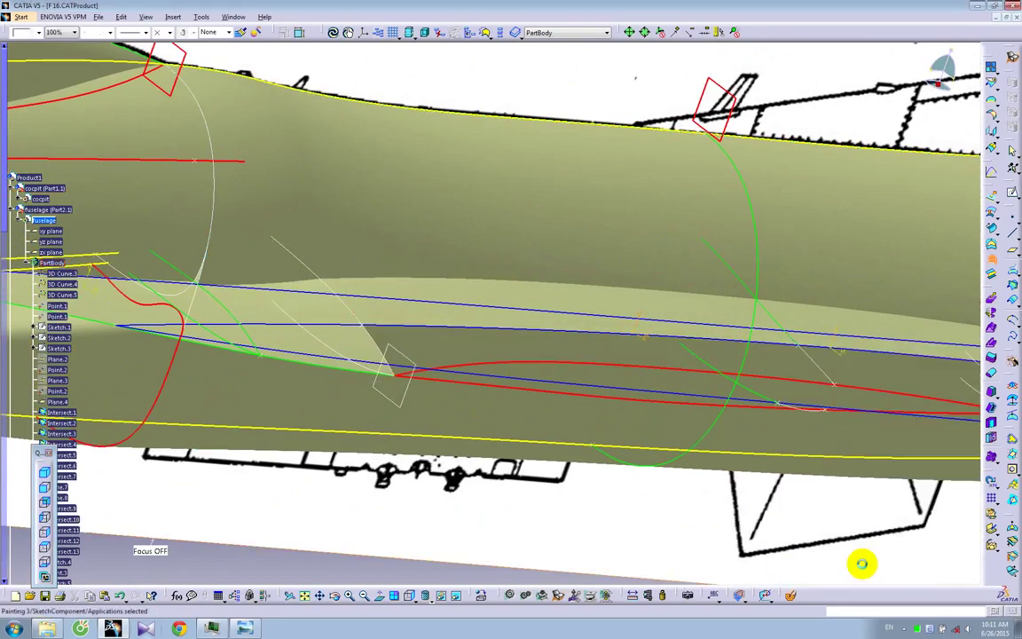
# Edit the upper wing-root curve Sketch.10, lower its control point nearest the front end slightly, and exit the sketch
pyautogui.doubleClick(479, 360)
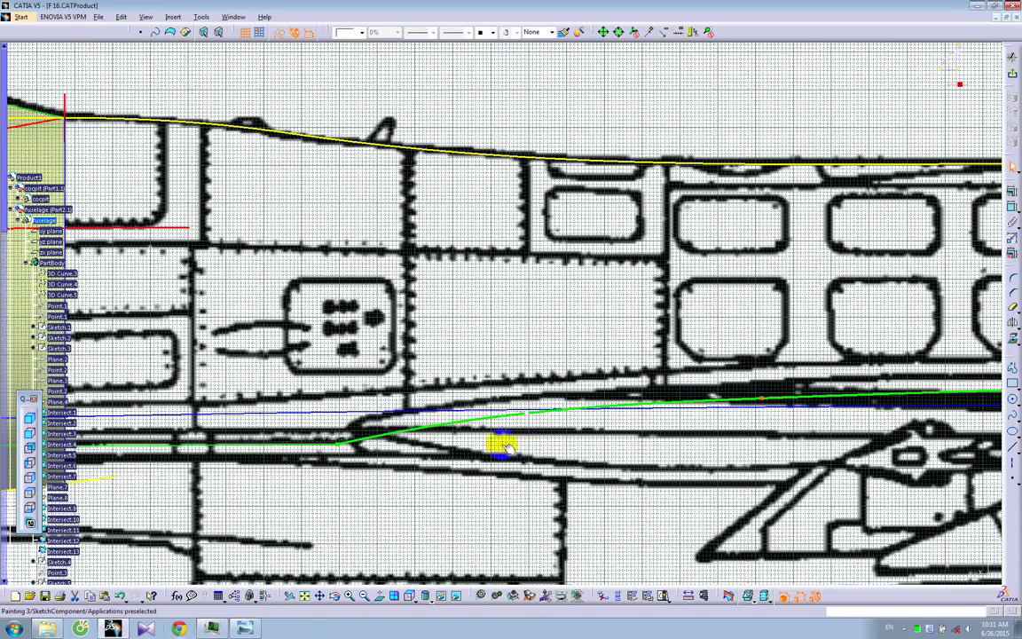
pyautogui.moveTo(525, 414); pyautogui.dragTo(526, 420)
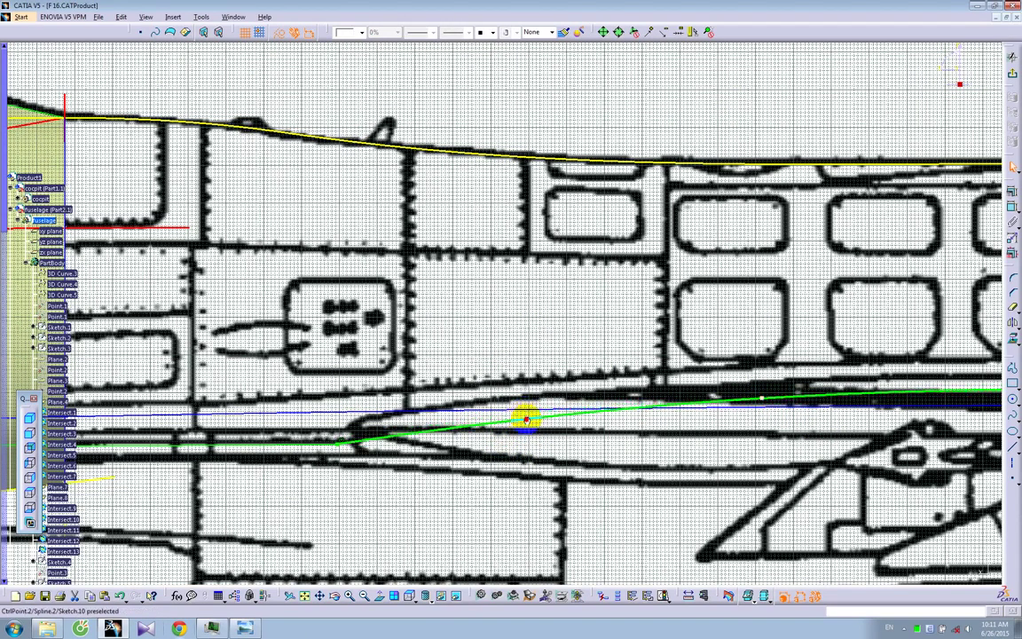
pyautogui.moveTo(899, 419)
pyautogui.mouseDown(button='middle')
pyautogui.moveTo(598, 431)
pyautogui.moveTo(596, 459)
pyautogui.mouseUp(button='middle')
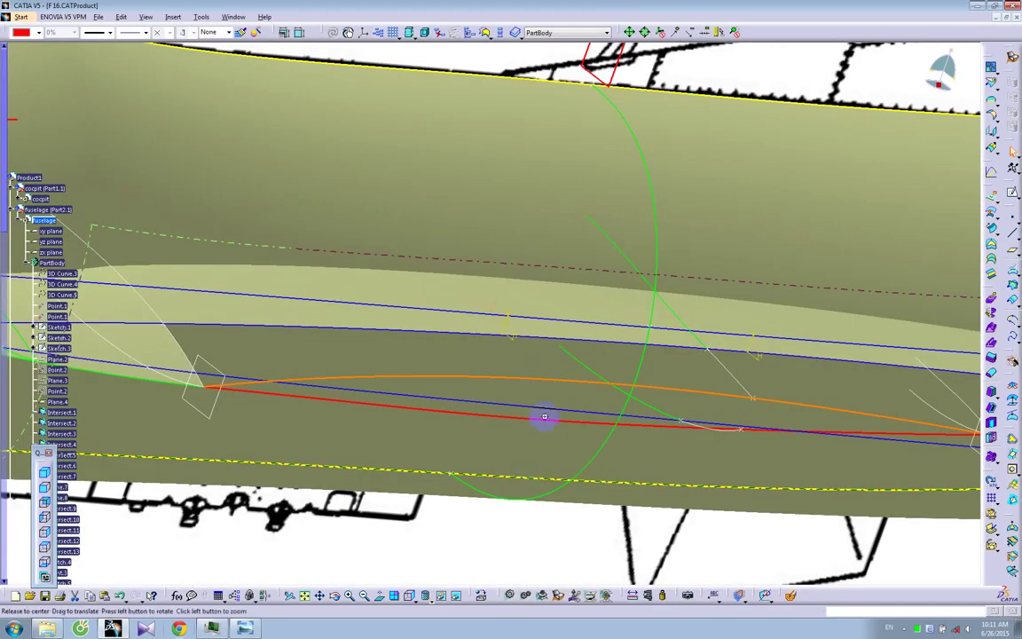
pyautogui.moveTo(543, 416); pyautogui.dragTo(538, 380, button='middle')
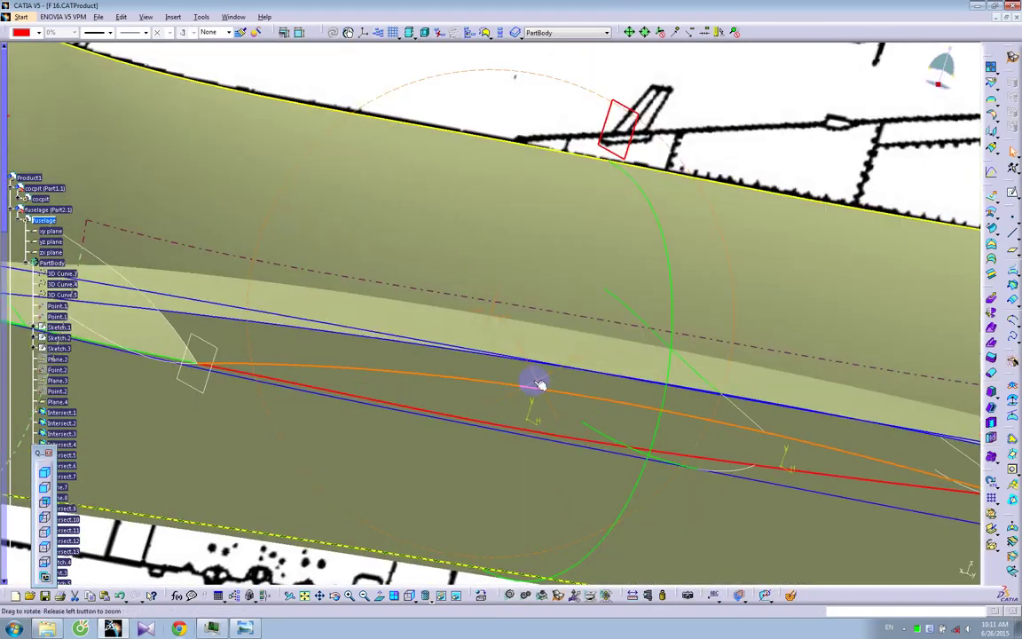
# Edit the upper wing-root curve Sketch.10, lower its middle control point slightly toward the blueprint line, and exit the sketch
pyautogui.click(44, 532)
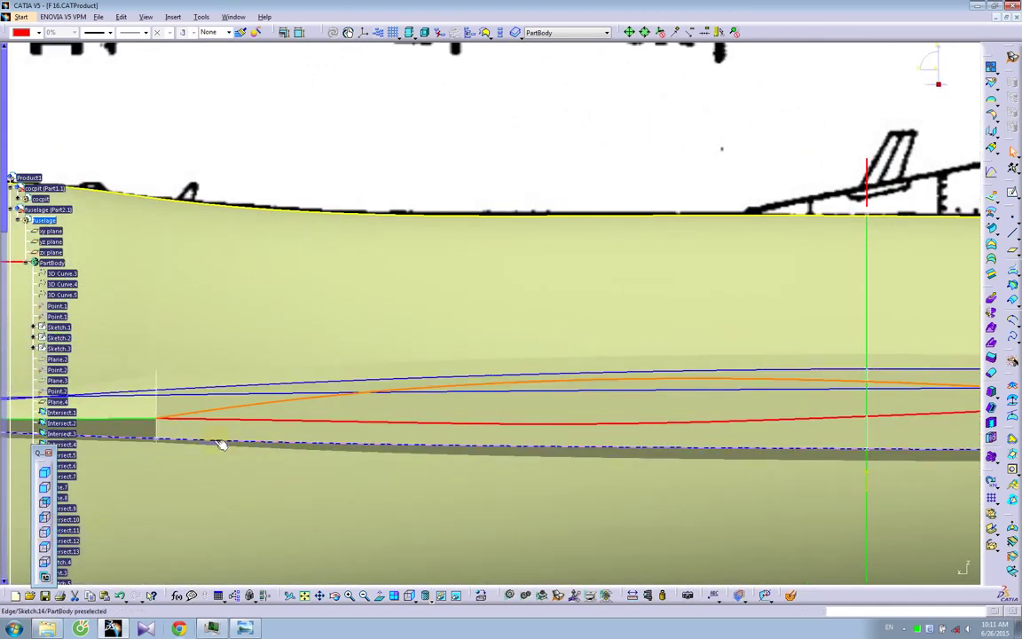
pyautogui.moveTo(664, 431)
pyautogui.keyDown('ctrl'); pyautogui.mouseDown(button='middle')
pyautogui.moveTo(652, 458)
pyautogui.moveTo(649, 446)
pyautogui.mouseUp(button='middle'); pyautogui.keyUp('ctrl')
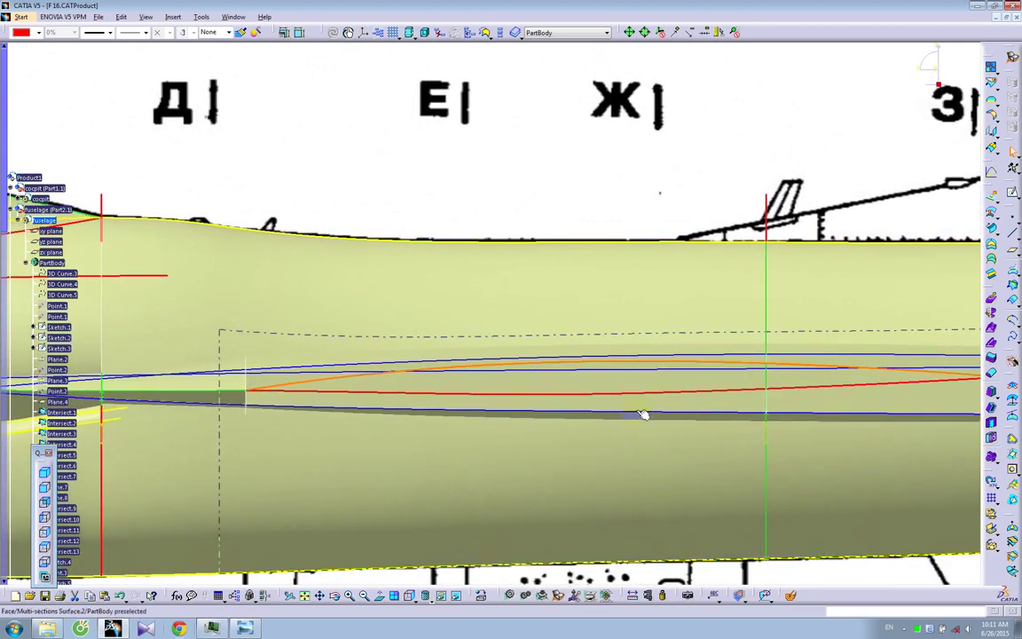
pyautogui.doubleClick(611, 361)
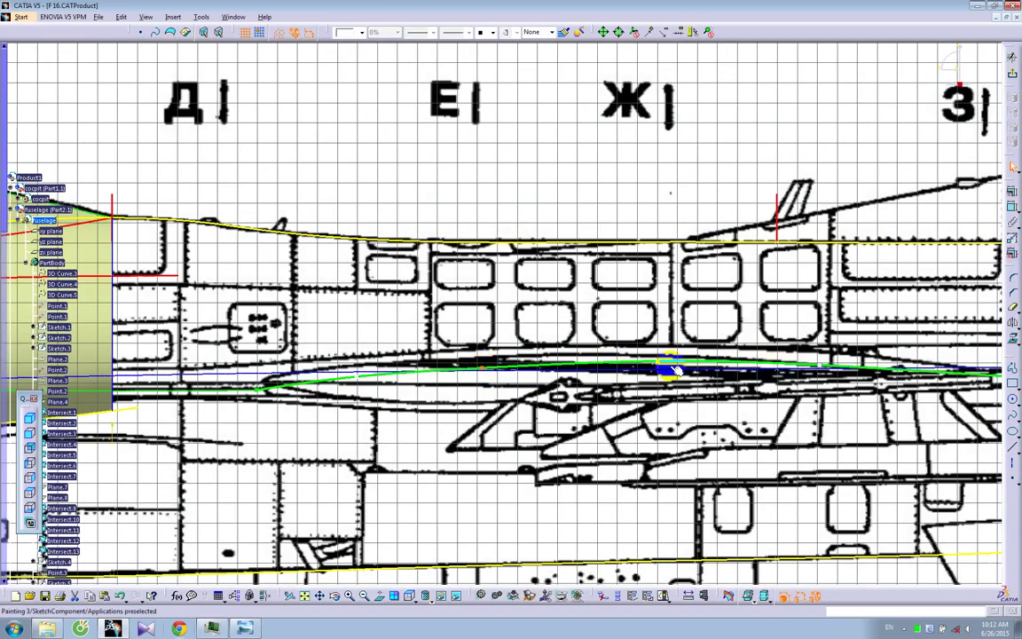
pyautogui.moveTo(656, 362); pyautogui.dragTo(657, 367)
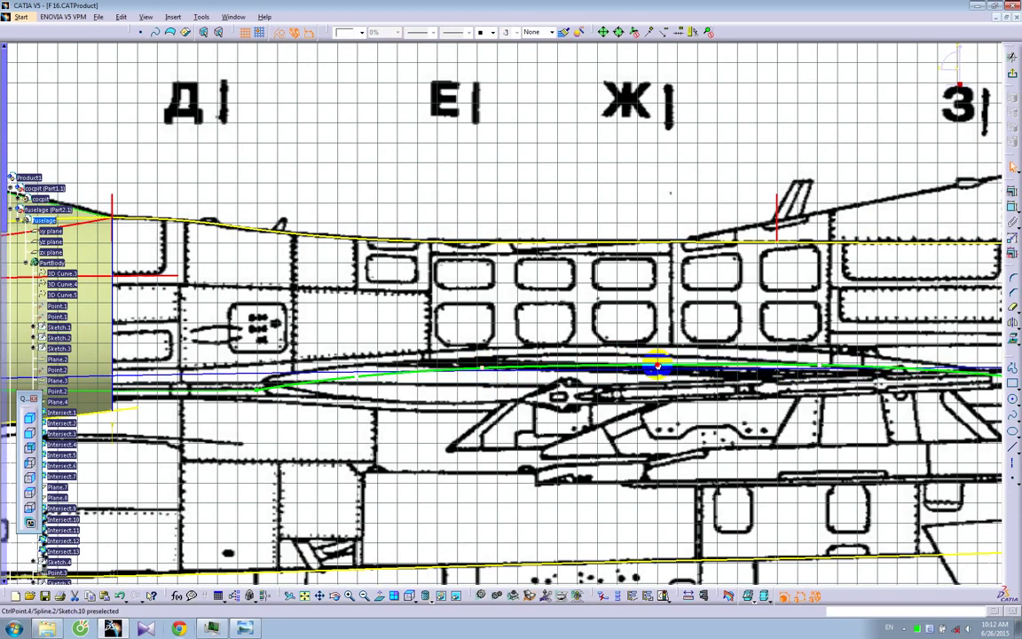
pyautogui.click(1011, 76)
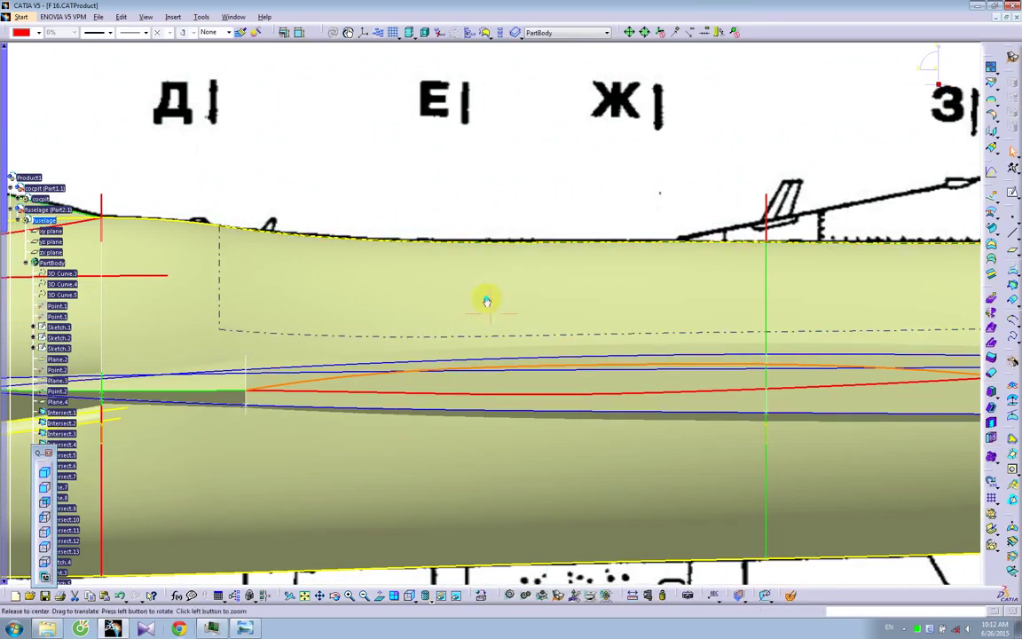
# Create the upper wing-root multi-sections surface through Split.6, Sketch.39 and Sketch.41, with the upper red curve Sketch.10 as guide
pyautogui.moveTo(487, 302); pyautogui.dragTo(699, 351, button='middle')
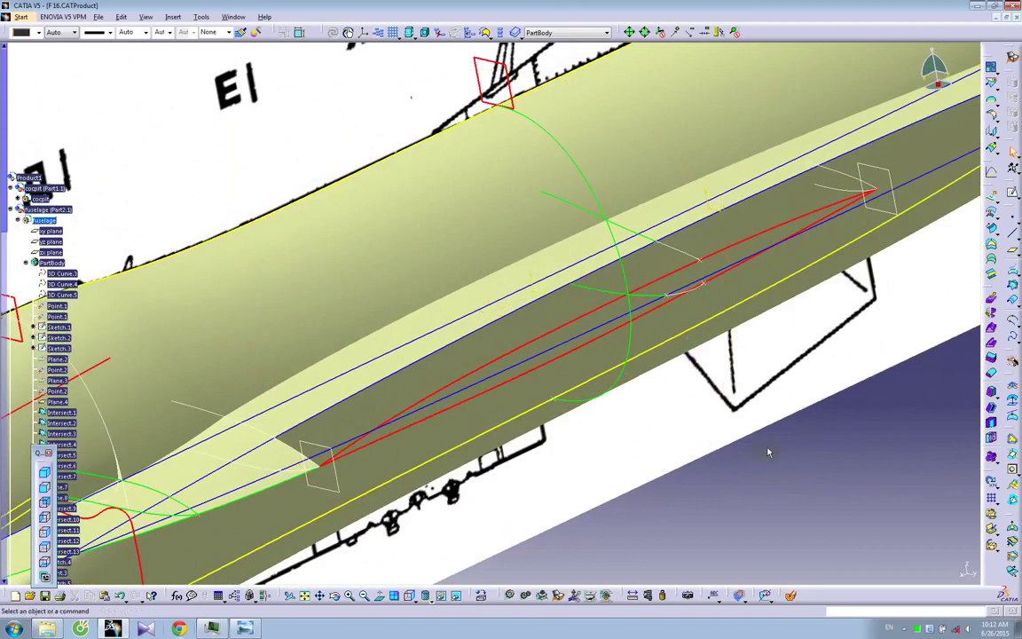
pyautogui.moveTo(748, 432); pyautogui.dragTo(680, 456, button='middle')
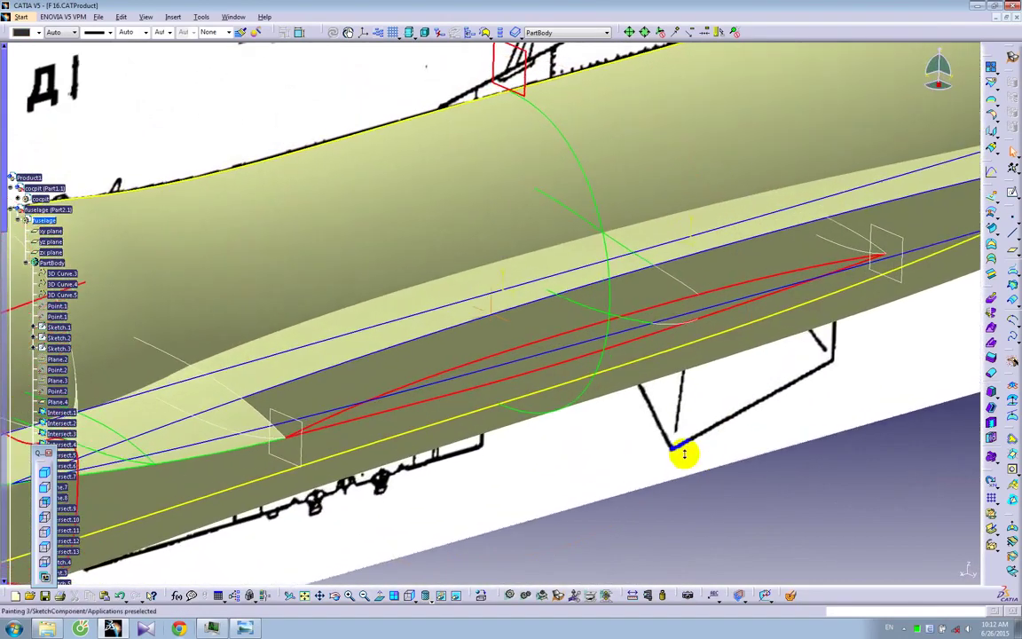
pyautogui.click(993, 302)
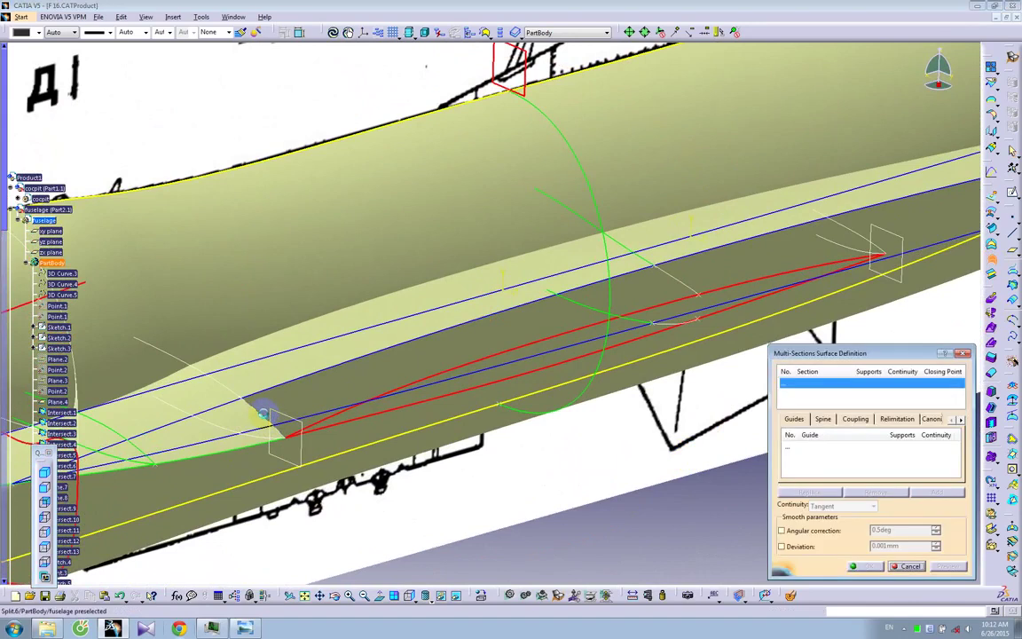
pyautogui.click(263, 415)
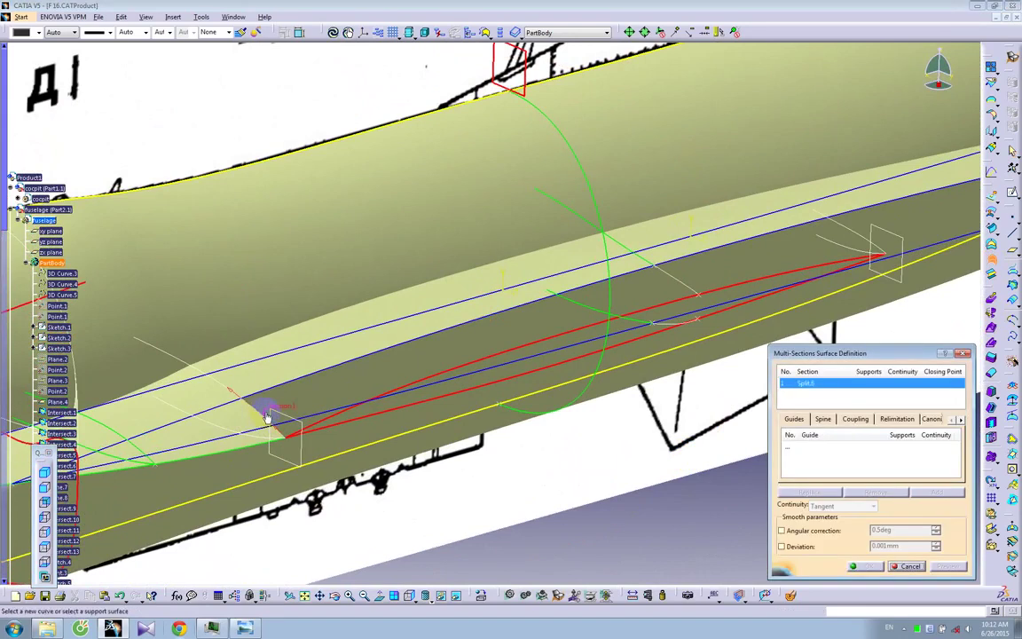
pyautogui.click(688, 289)
pyautogui.click(867, 239)
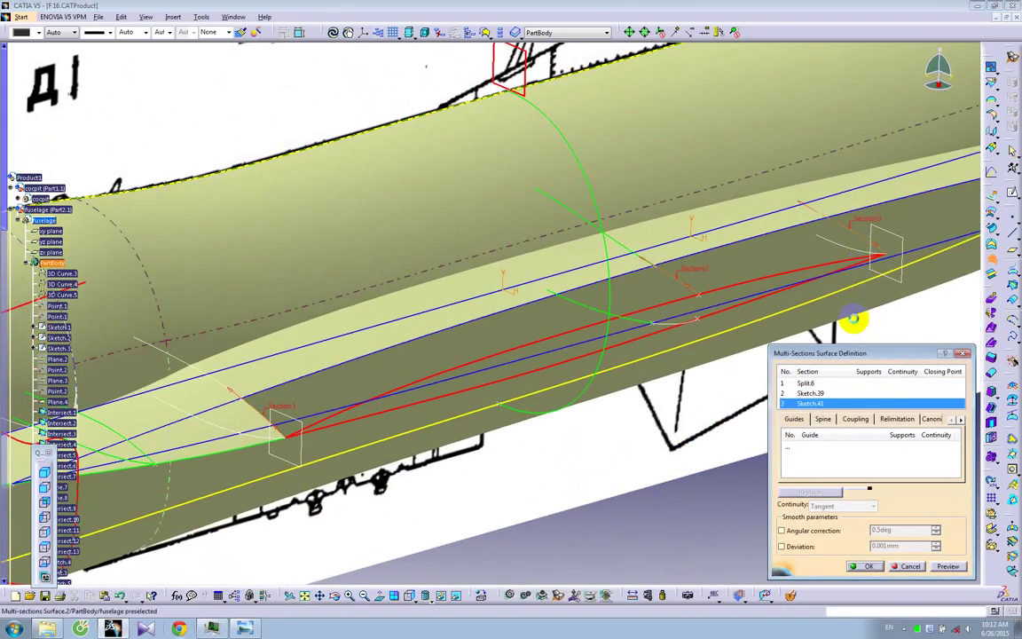
pyautogui.click(468, 365)
pyautogui.click(945, 567)
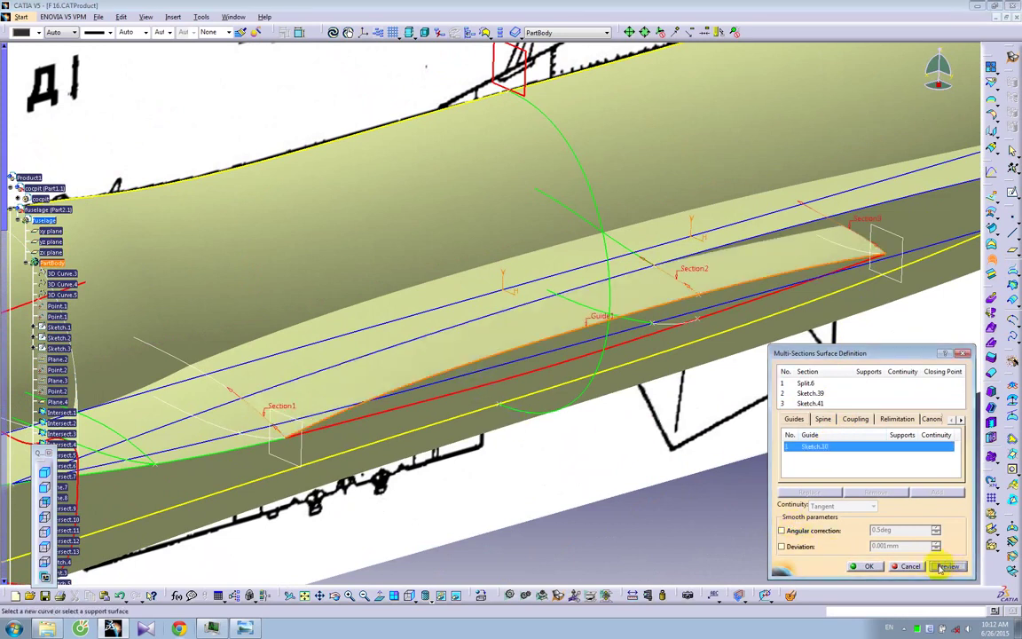
pyautogui.click(867, 567)
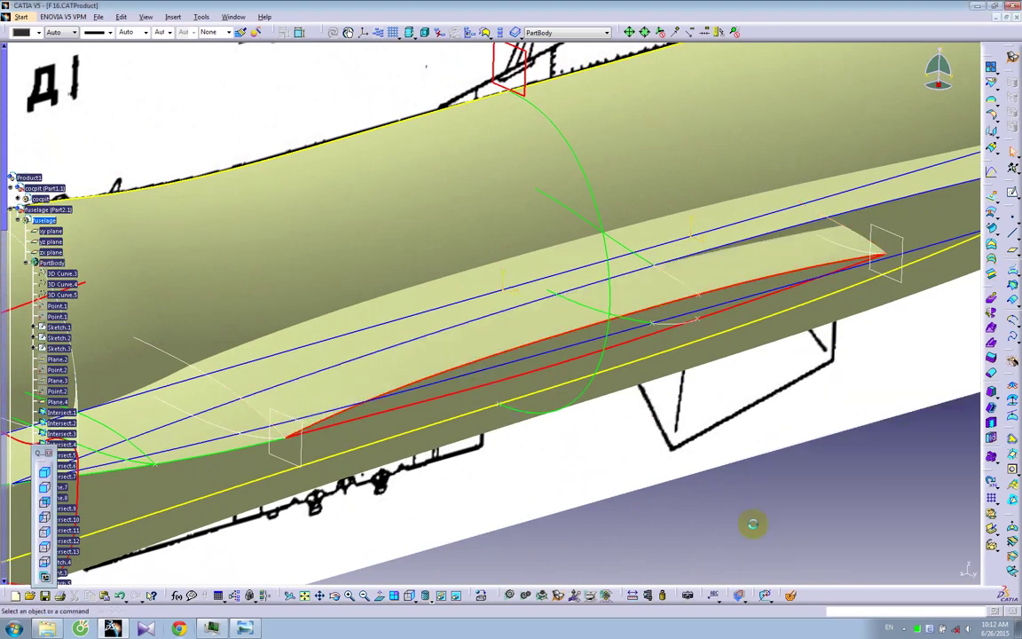
# Create the lower wing-root multi-sections surface through Split.8, Sketch.40 and Sketch.42, with the lower red curve Sketch.11 as guide
pyautogui.click(990, 274)
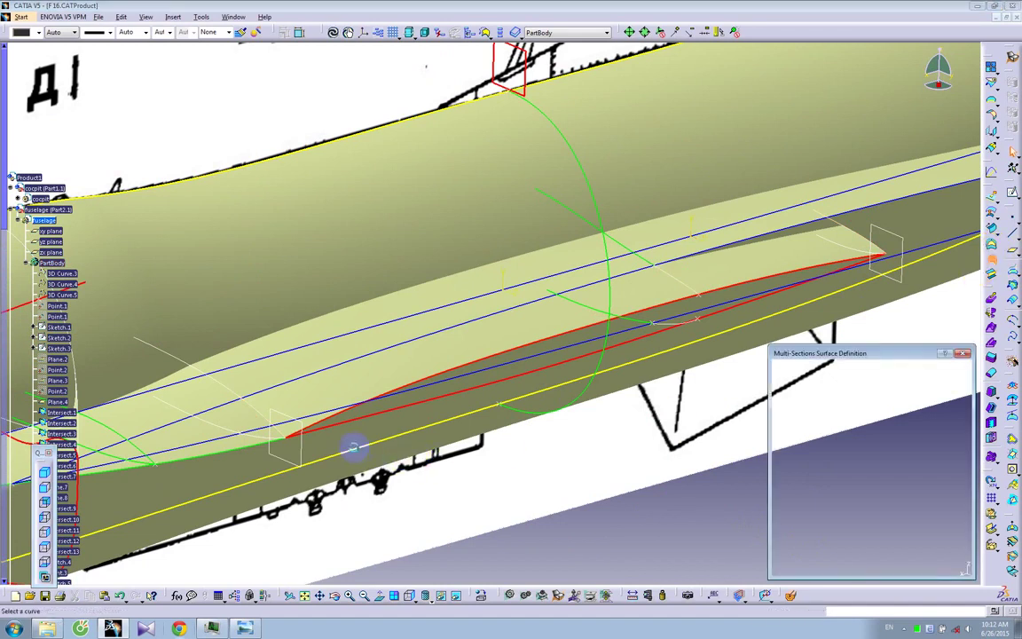
pyautogui.click(260, 441)
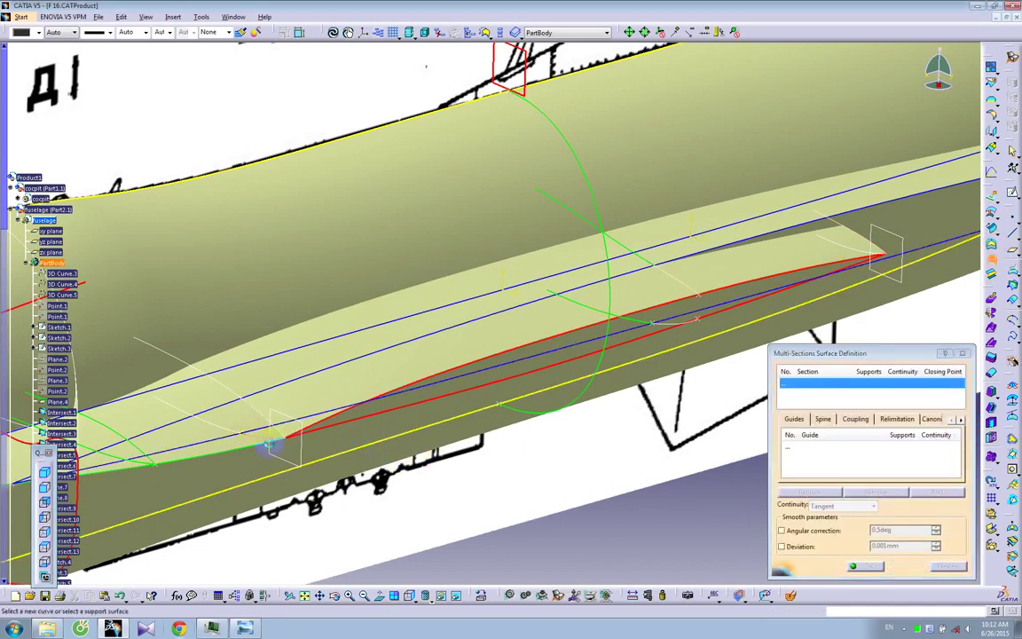
pyautogui.click(674, 328)
pyautogui.click(860, 256)
pyautogui.click(835, 445)
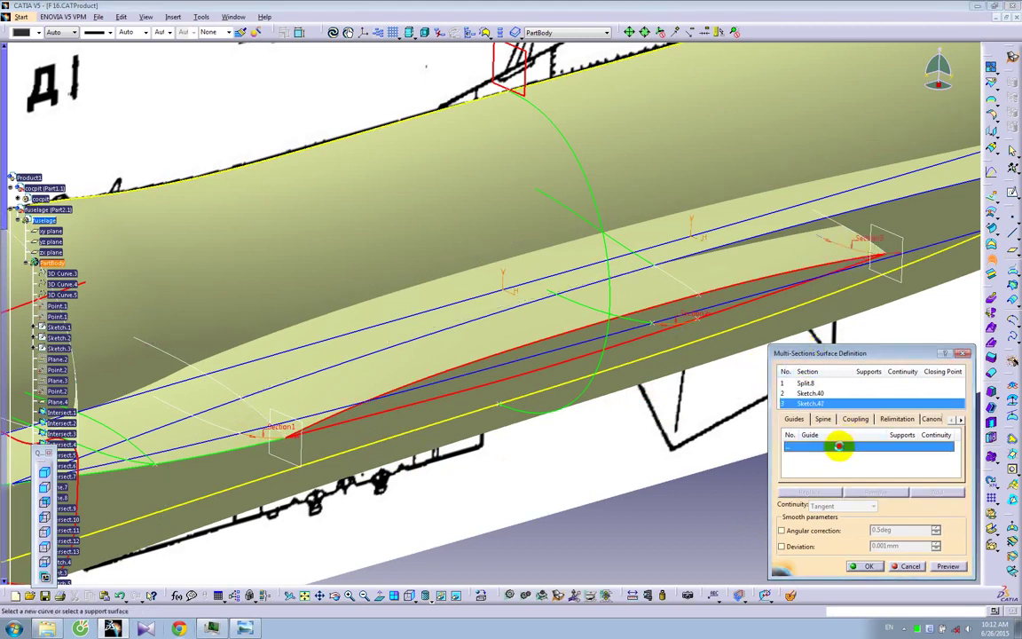
pyautogui.click(547, 369)
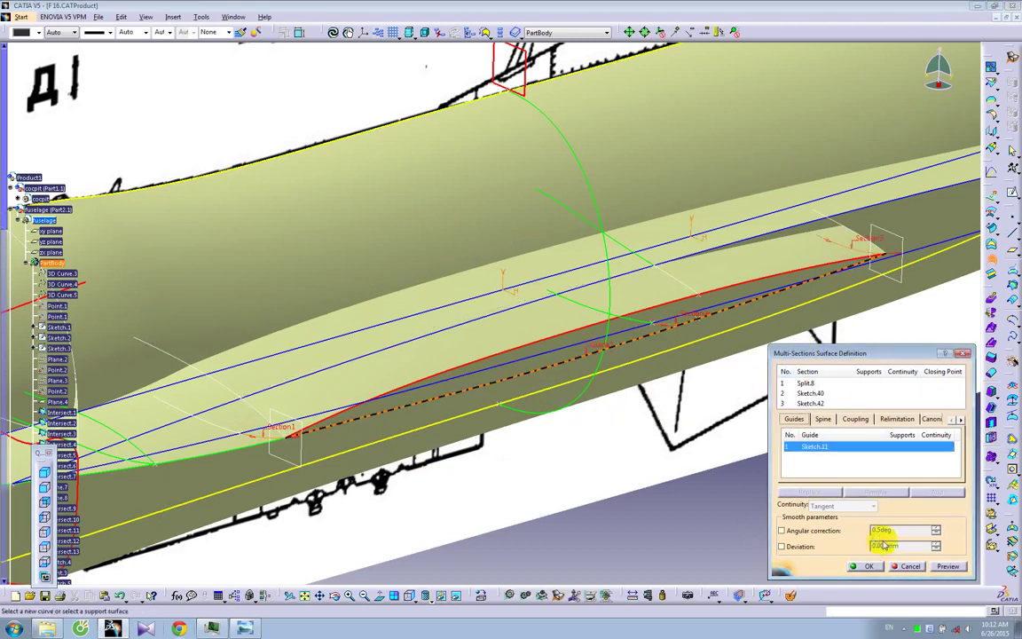
pyautogui.click(947, 566)
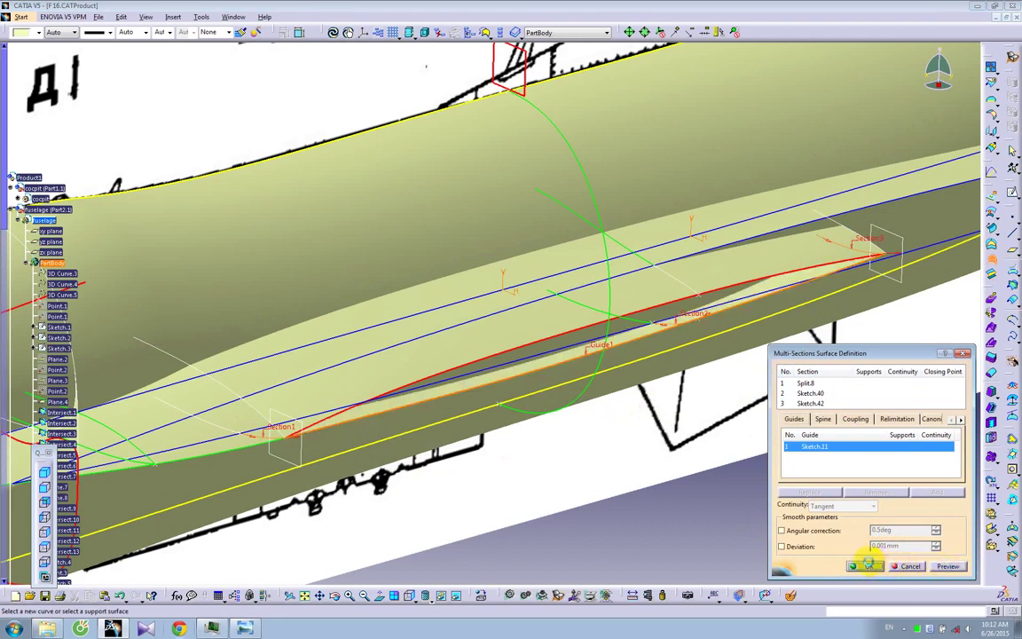
pyautogui.click(870, 566)
# Create a reference plane parallel to Plane.15 through the rear tip where the blue wing-root curves meet
pyautogui.moveTo(725, 507)
pyautogui.mouseDown(button='middle')
pyautogui.moveTo(641, 424)
pyautogui.moveTo(568, 402)
pyautogui.moveTo(506, 429)
pyautogui.moveTo(646, 354)
pyautogui.moveTo(476, 331)
pyautogui.moveTo(420, 351)
pyautogui.moveTo(593, 356)
pyautogui.moveTo(787, 392)
pyautogui.moveTo(781, 406)
pyautogui.moveTo(662, 370)
pyautogui.moveTo(444, 365)
pyautogui.moveTo(327, 346)
pyautogui.moveTo(306, 383)
pyautogui.moveTo(434, 242)
pyautogui.moveTo(616, 319)
pyautogui.moveTo(656, 267)
pyautogui.moveTo(293, 279)
pyautogui.moveTo(502, 454)
pyautogui.moveTo(228, 397)
pyautogui.moveTo(313, 383)
pyautogui.moveTo(319, 413)
pyautogui.moveTo(568, 393)
pyautogui.moveTo(543, 392)
pyautogui.moveTo(523, 354)
pyautogui.moveTo(558, 343)
pyautogui.moveTo(555, 379)
pyautogui.moveTo(522, 392)
pyautogui.moveTo(520, 428)
pyautogui.moveTo(531, 392)
pyautogui.moveTo(365, 392)
pyautogui.moveTo(596, 334)
pyautogui.moveTo(618, 308)
pyautogui.mouseUp(button='middle')
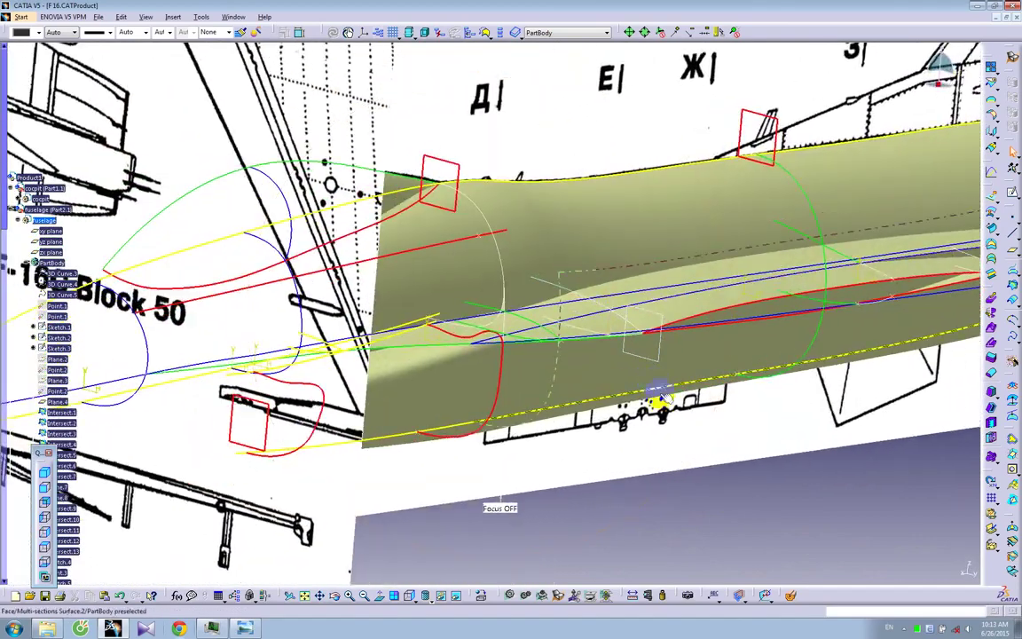
pyautogui.moveTo(823, 426); pyautogui.dragTo(471, 290, button='middle')
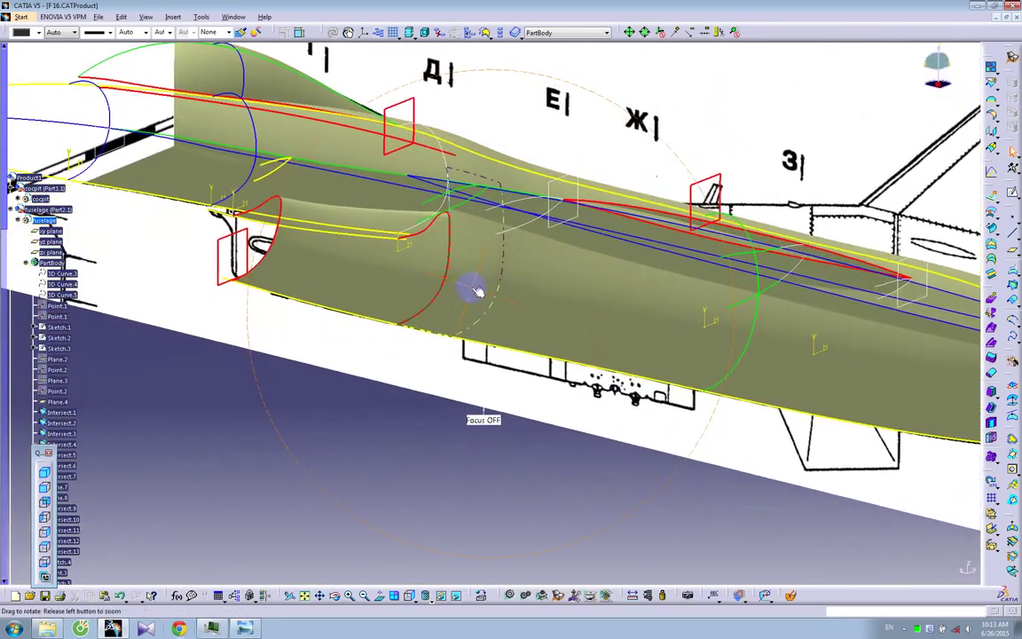
pyautogui.moveTo(594, 318); pyautogui.dragTo(525, 294, button='middle')
pyautogui.moveTo(139, 241)
pyautogui.mouseDown(button='middle')
pyautogui.moveTo(365, 407)
pyautogui.moveTo(381, 449)
pyautogui.moveTo(464, 433)
pyautogui.moveTo(531, 351)
pyautogui.moveTo(362, 367)
pyautogui.moveTo(515, 399)
pyautogui.moveTo(516, 417)
pyautogui.moveTo(497, 373)
pyautogui.moveTo(417, 341)
pyautogui.moveTo(392, 312)
pyautogui.moveTo(570, 358)
pyautogui.moveTo(616, 346)
pyautogui.moveTo(561, 347)
pyautogui.moveTo(486, 313)
pyautogui.moveTo(514, 338)
pyautogui.moveTo(566, 354)
pyautogui.moveTo(566, 408)
pyautogui.moveTo(642, 362)
pyautogui.moveTo(608, 339)
pyautogui.moveTo(629, 334)
pyautogui.moveTo(547, 284)
pyautogui.moveTo(467, 456)
pyautogui.moveTo(677, 283)
pyautogui.moveTo(680, 355)
pyautogui.moveTo(664, 160)
pyautogui.mouseUp(button='middle')
pyautogui.moveTo(762, 133); pyautogui.dragTo(547, 310, button='middle')
pyautogui.moveTo(745, 348); pyautogui.dragTo(636, 316, button='middle')
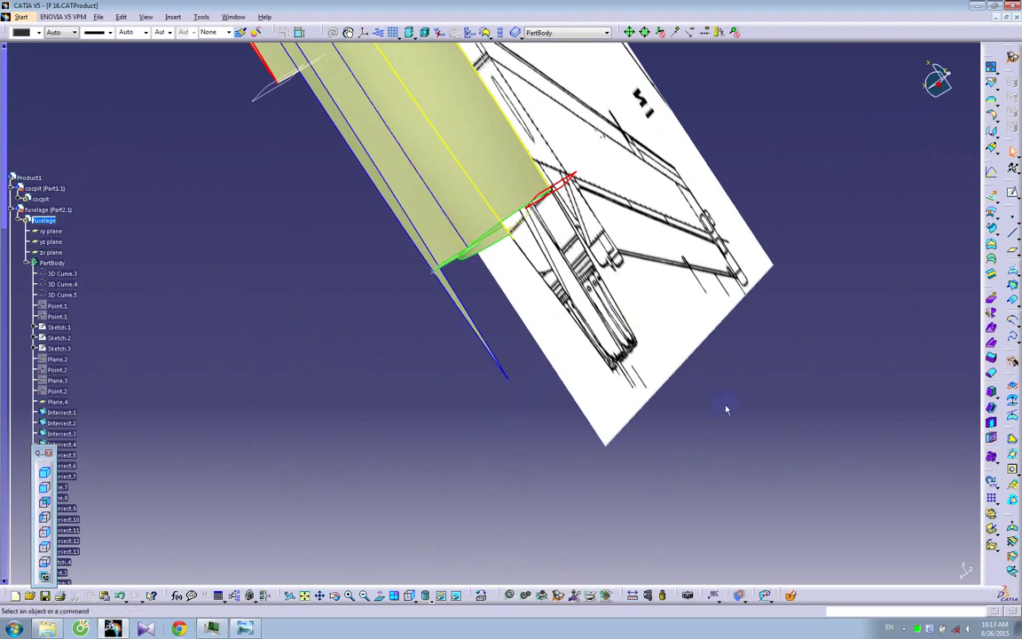
pyautogui.click(259, 102)
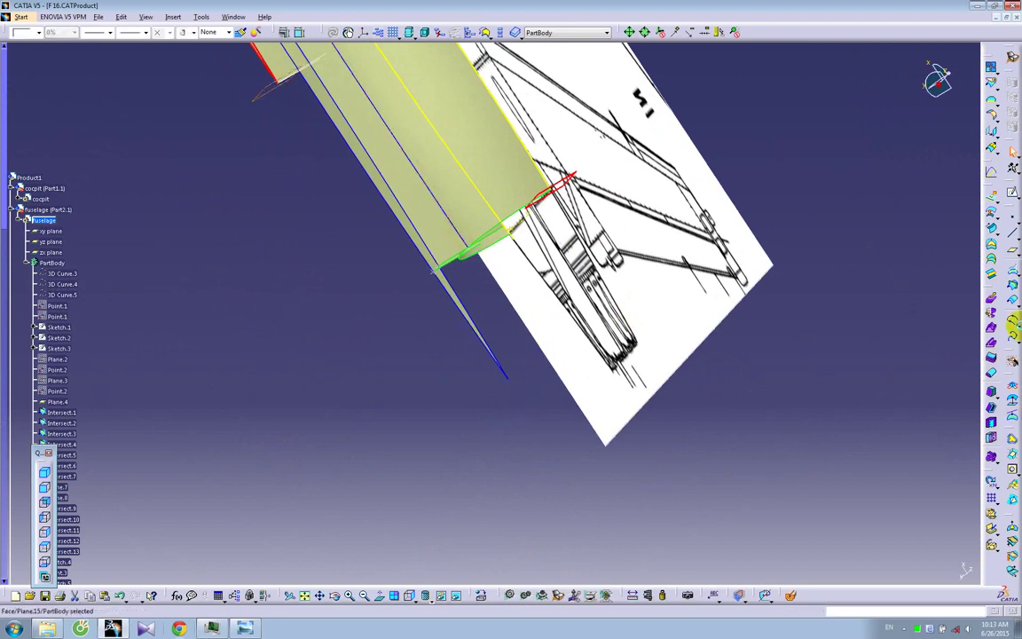
pyautogui.click(1010, 256)
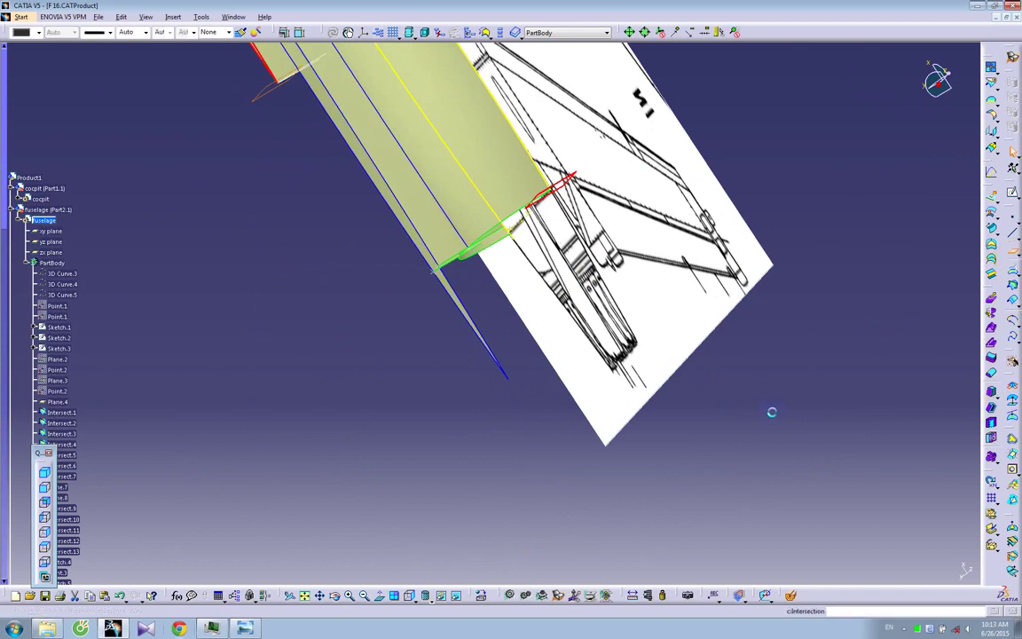
pyautogui.click(515, 383)
pyautogui.click(857, 560)
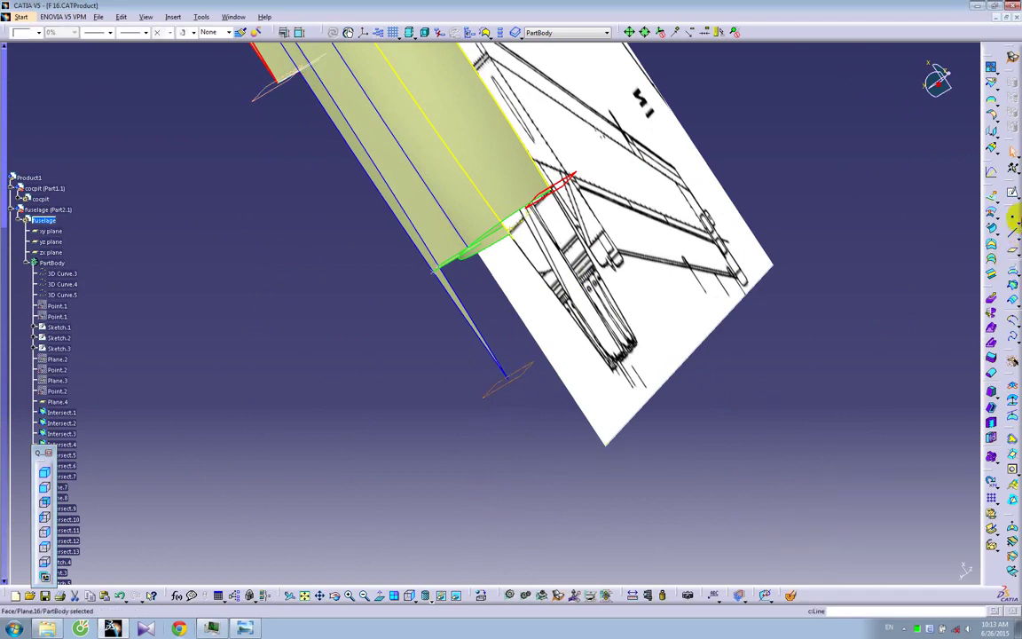
# Start a sketch on the new rear tip plane and draw a short horizontal line running inboard near the tip
pyautogui.click(1011, 193)
pyautogui.click(638, 388)
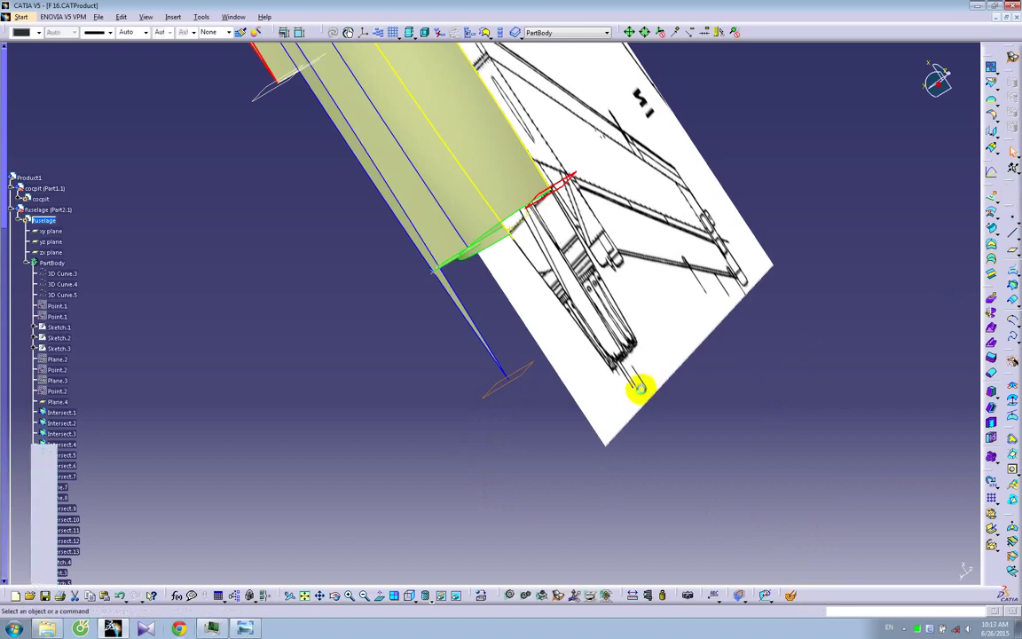
pyautogui.moveTo(646, 396)
pyautogui.mouseDown(button='middle')
pyautogui.moveTo(623, 483)
pyautogui.moveTo(589, 426)
pyautogui.mouseUp(button='middle')
pyautogui.moveTo(267, 433)
pyautogui.mouseDown(button='middle')
pyautogui.moveTo(399, 351)
pyautogui.moveTo(729, 238)
pyautogui.moveTo(668, 379)
pyautogui.mouseUp(button='middle')
pyautogui.moveTo(646, 498); pyautogui.dragTo(559, 176, button='middle')
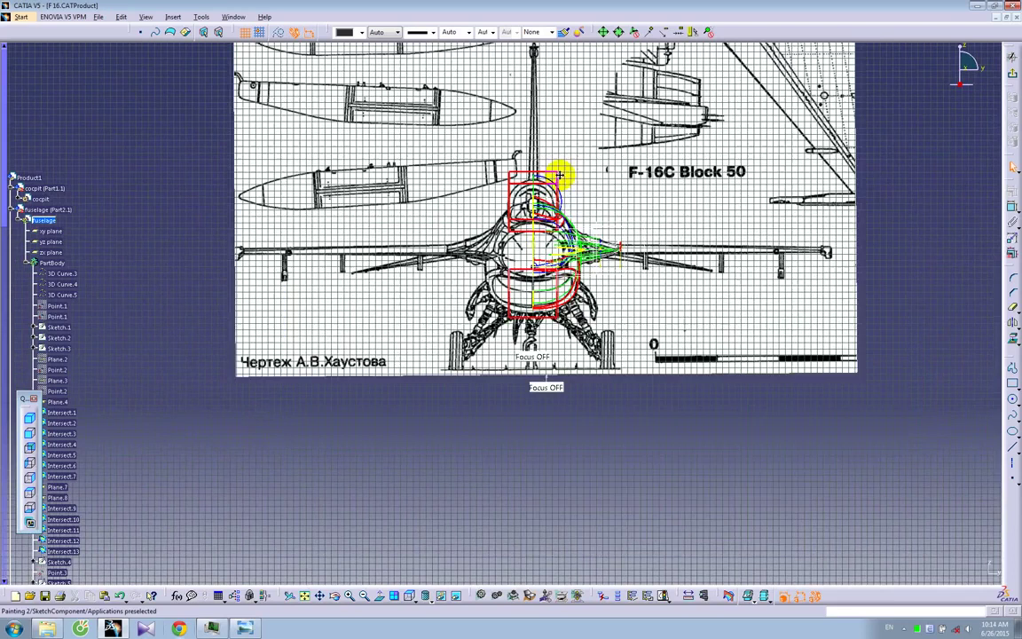
pyautogui.moveTo(668, 263)
pyautogui.mouseDown(button='middle')
pyautogui.moveTo(571, 302)
pyautogui.moveTo(563, 205)
pyautogui.mouseUp(button='middle')
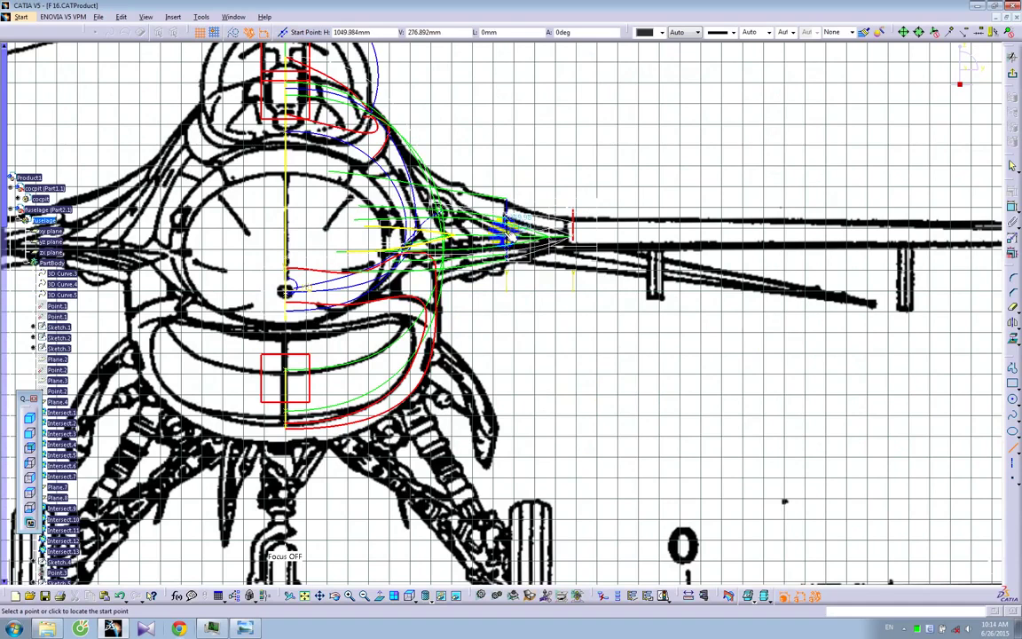
pyautogui.click(506, 229)
pyautogui.click(452, 230)
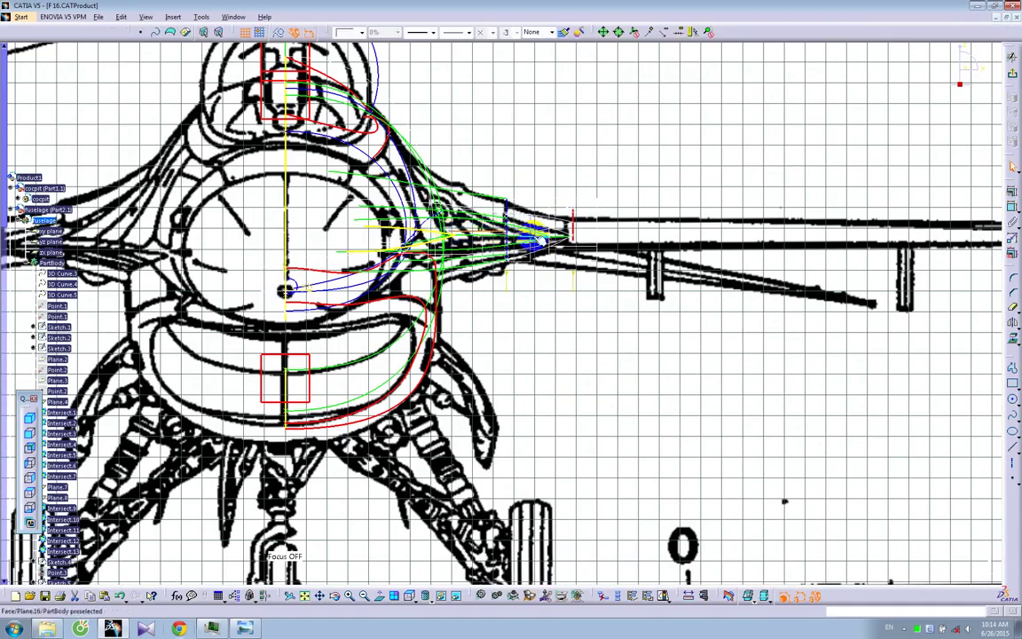
# Constrain the outer end of the horizontal line coincident with the rear tip of the blue curves
pyautogui.moveTo(570, 251)
pyautogui.mouseDown(button='middle')
pyautogui.moveTo(445, 323)
pyautogui.moveTo(434, 319)
pyautogui.moveTo(672, 299)
pyautogui.mouseUp(button='middle')
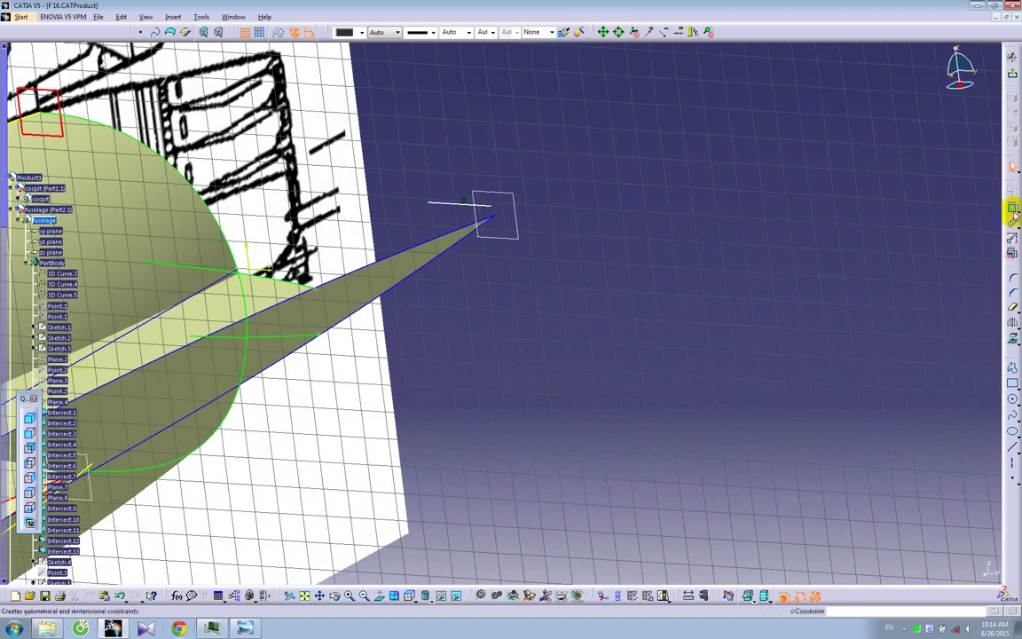
pyautogui.rightClick(499, 217)
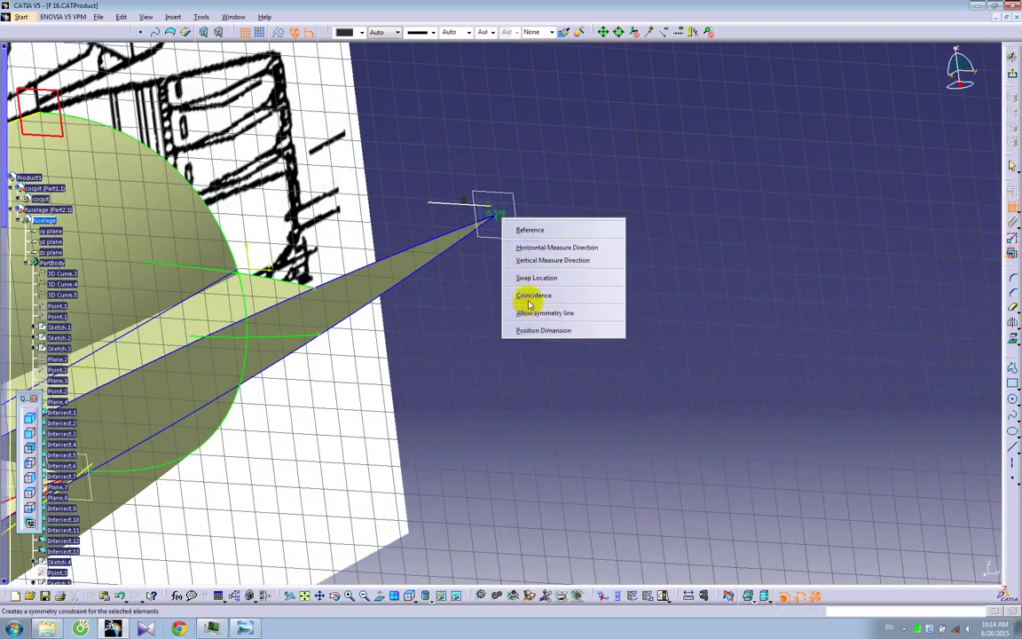
pyautogui.click(530, 303)
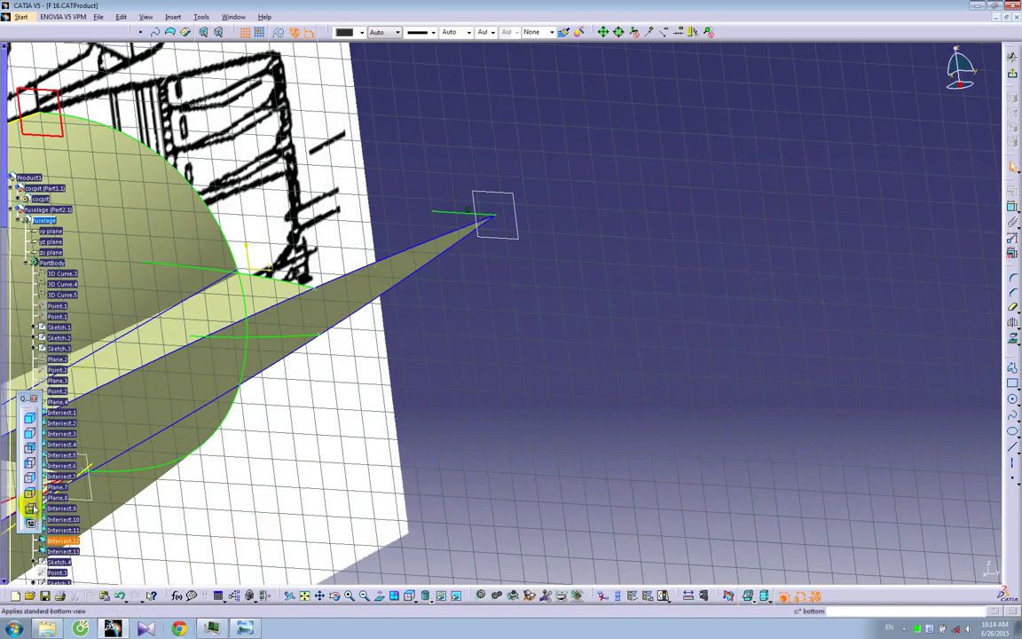
# Show blueprint Painting 1 in the top view and extend the line's inner end to the inner corner of the tail shelf outline
pyautogui.click(29, 494)
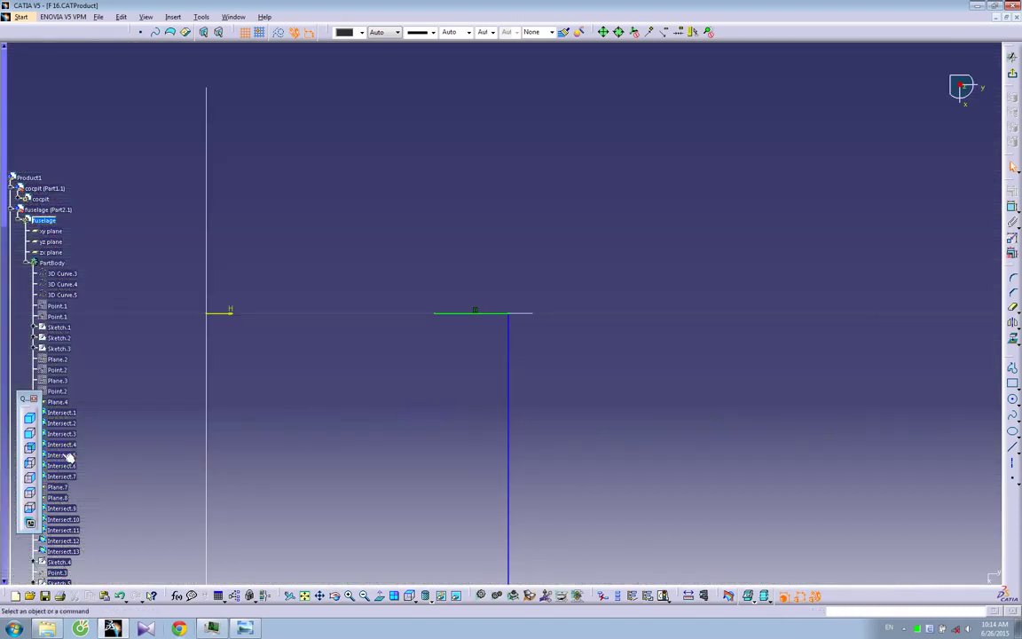
pyautogui.scroll(-15, 95, 357)
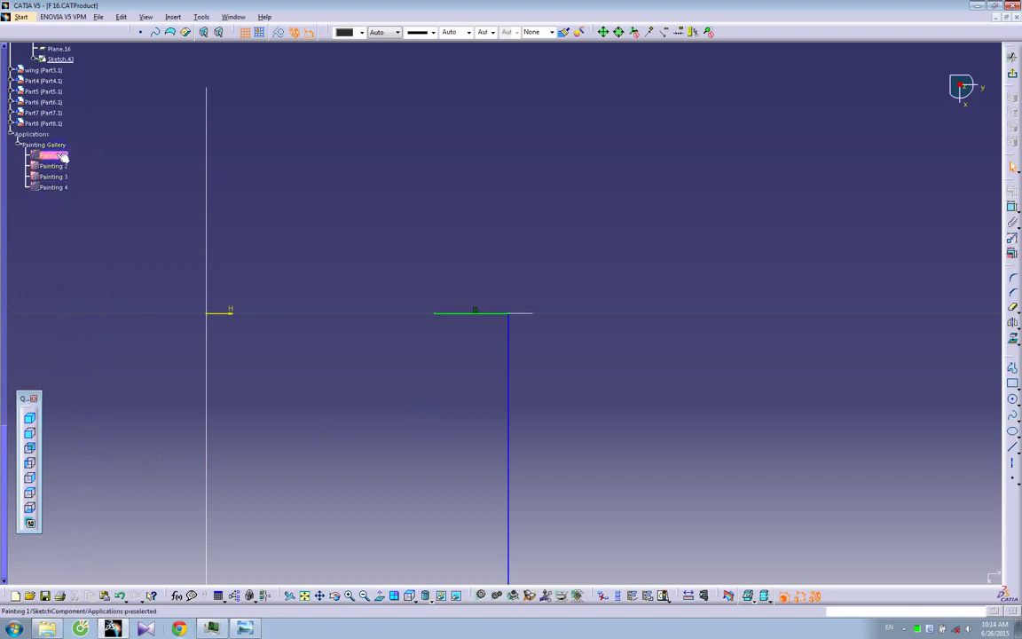
pyautogui.rightClick(62, 156)
pyautogui.click(78, 184)
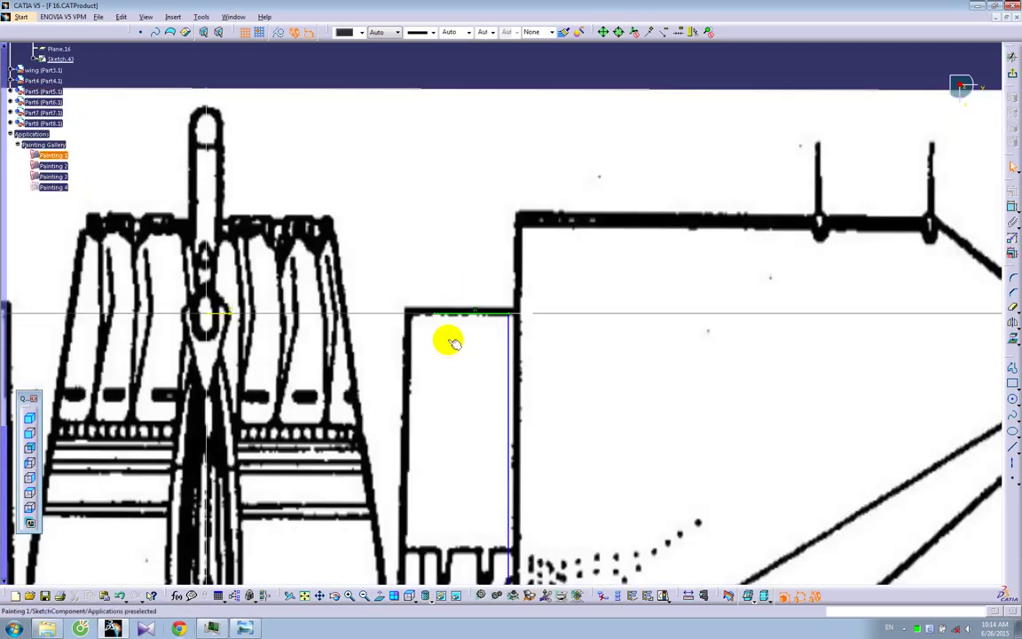
pyautogui.click(424, 315)
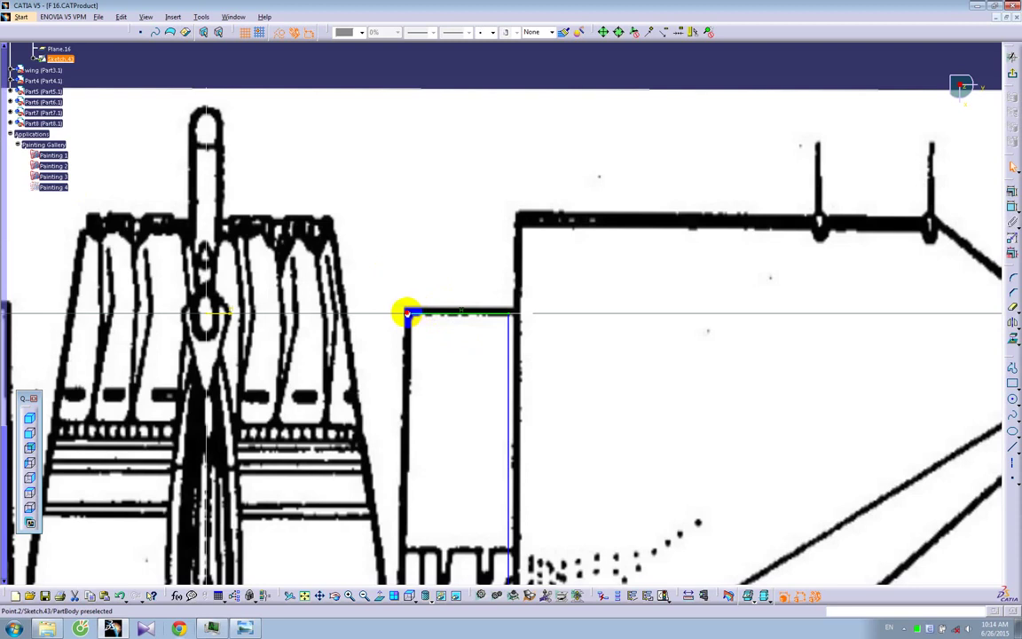
pyautogui.moveTo(417, 312); pyautogui.dragTo(419, 273, button='middle')
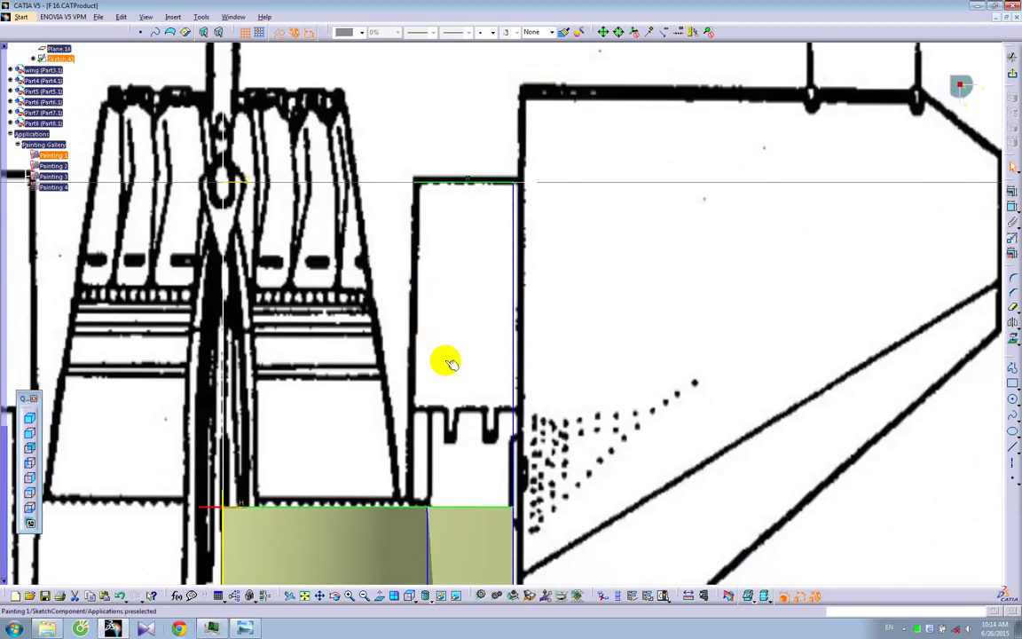
# Finish the rear tip line sketch and copy the yellow guide curve's graphic properties to it
pyautogui.moveTo(449, 383); pyautogui.dragTo(449, 388, button='middle')
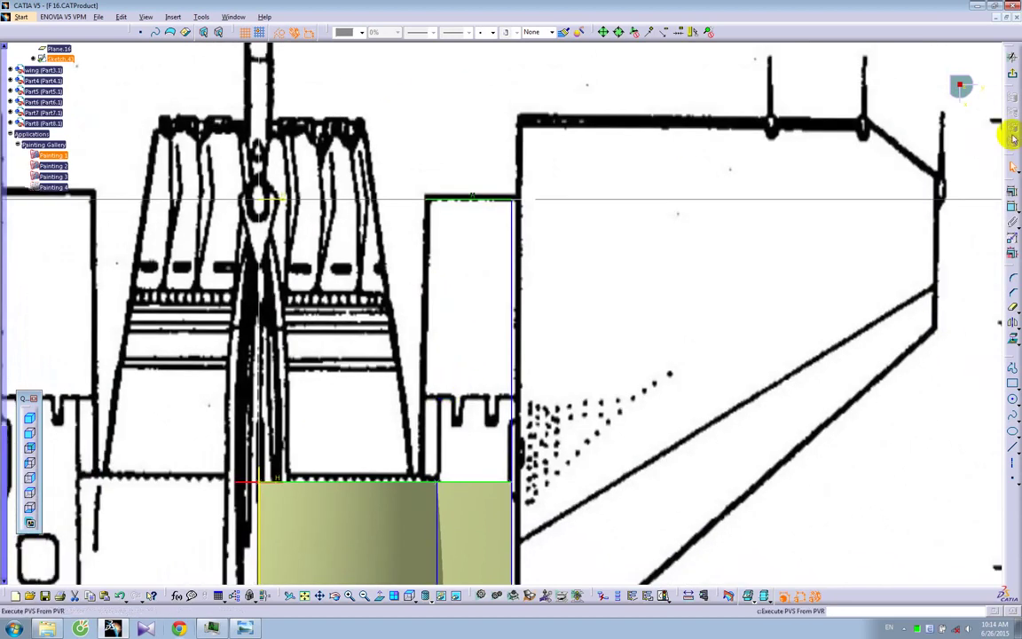
pyautogui.click(698, 383)
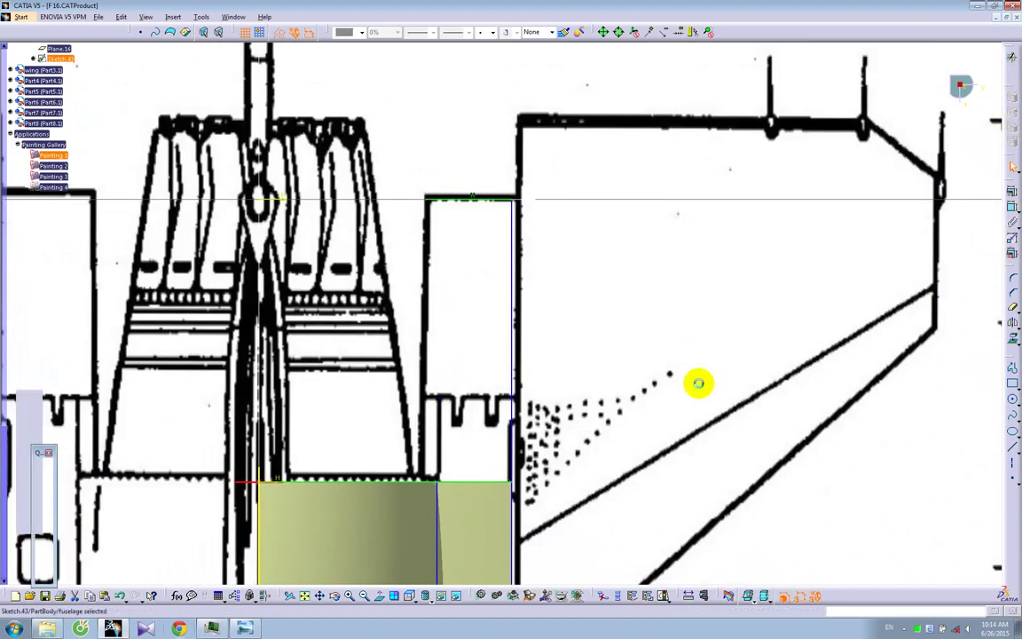
pyautogui.moveTo(698, 383); pyautogui.dragTo(699, 384, button='middle')
pyautogui.moveTo(582, 472)
pyautogui.mouseDown(button='middle')
pyautogui.moveTo(719, 298)
pyautogui.moveTo(742, 282)
pyautogui.moveTo(723, 278)
pyautogui.mouseUp(button='middle')
pyautogui.click(239, 33)
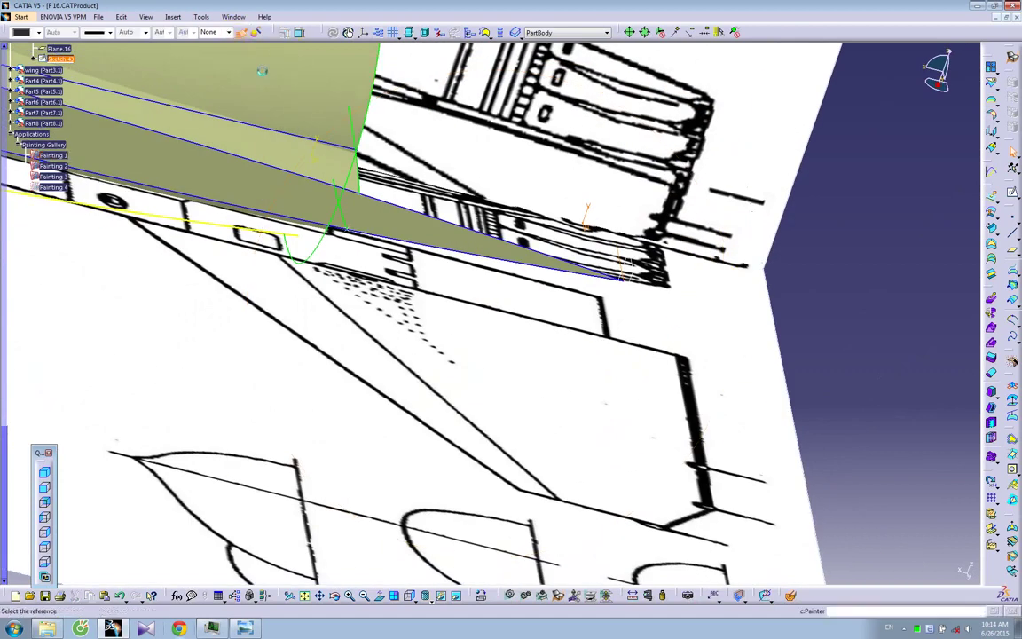
pyautogui.click(247, 227)
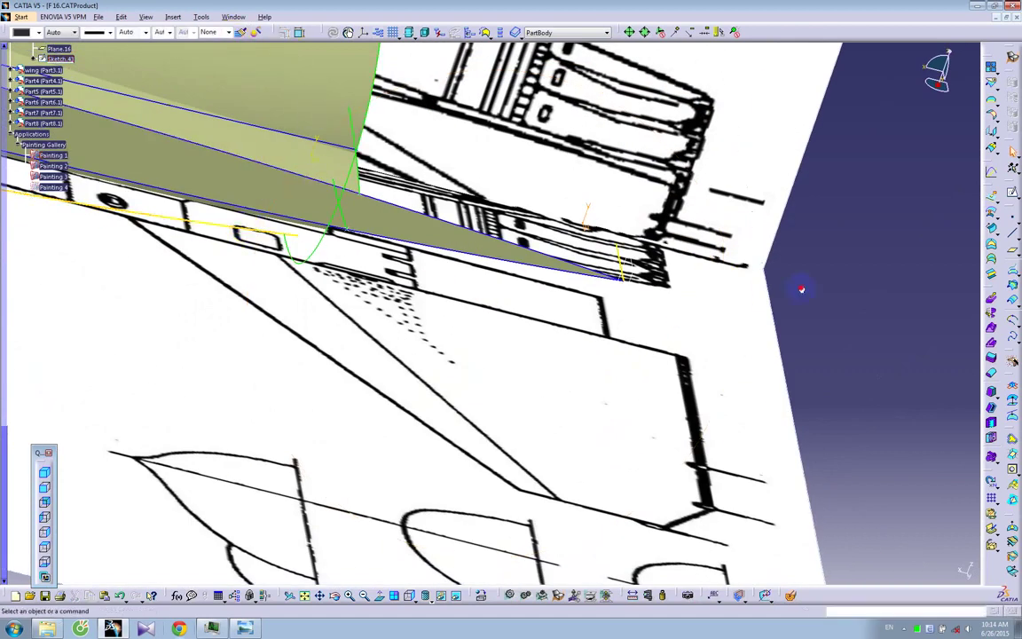
# Create a Connect Curve from Intersect.12 on Join.1 to the inner end of the rear tip line, with Tangency and Point continuity respectively
pyautogui.moveTo(526, 290); pyautogui.dragTo(496, 322, button='middle')
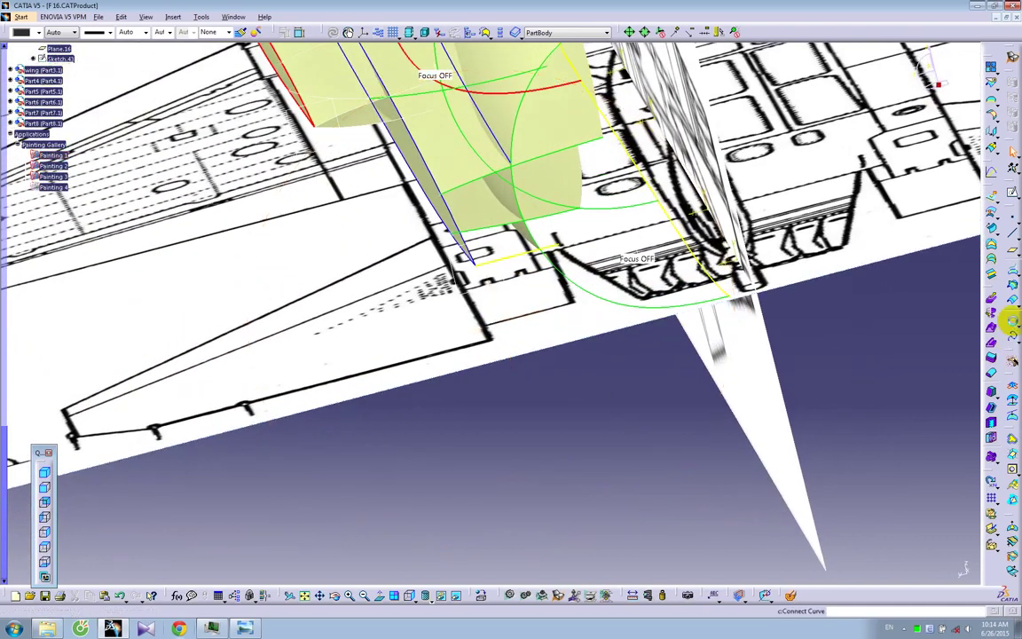
pyautogui.click(1012, 321)
pyautogui.click(515, 156)
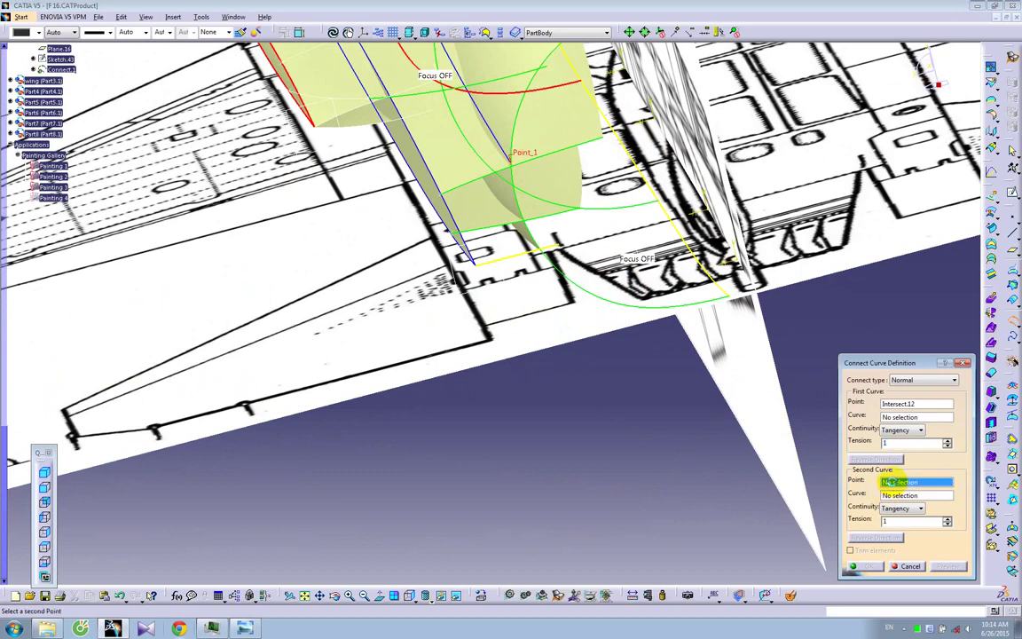
pyautogui.click(899, 417)
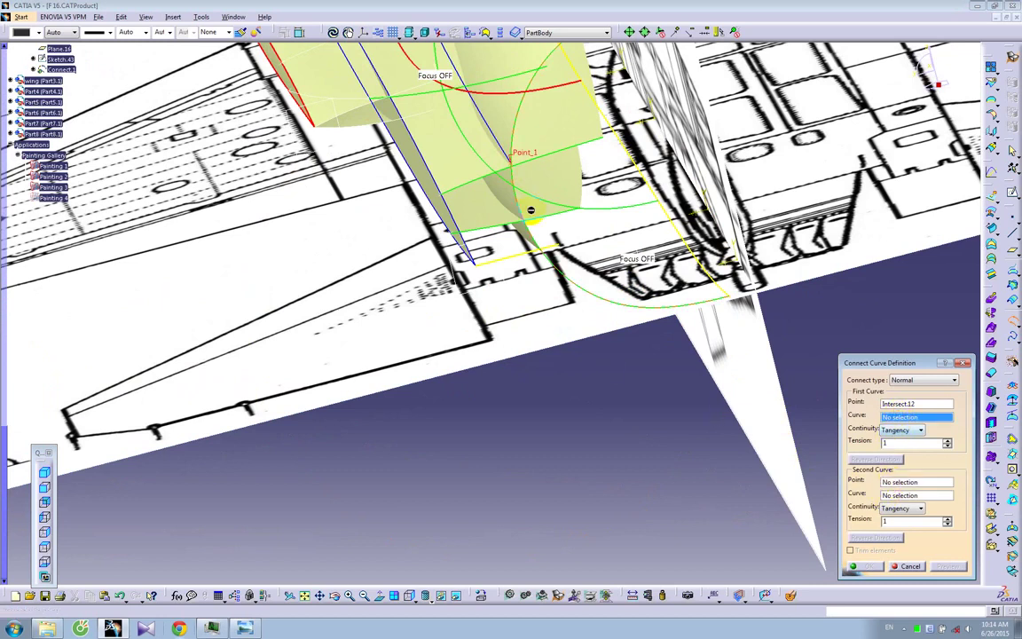
pyautogui.click(583, 323)
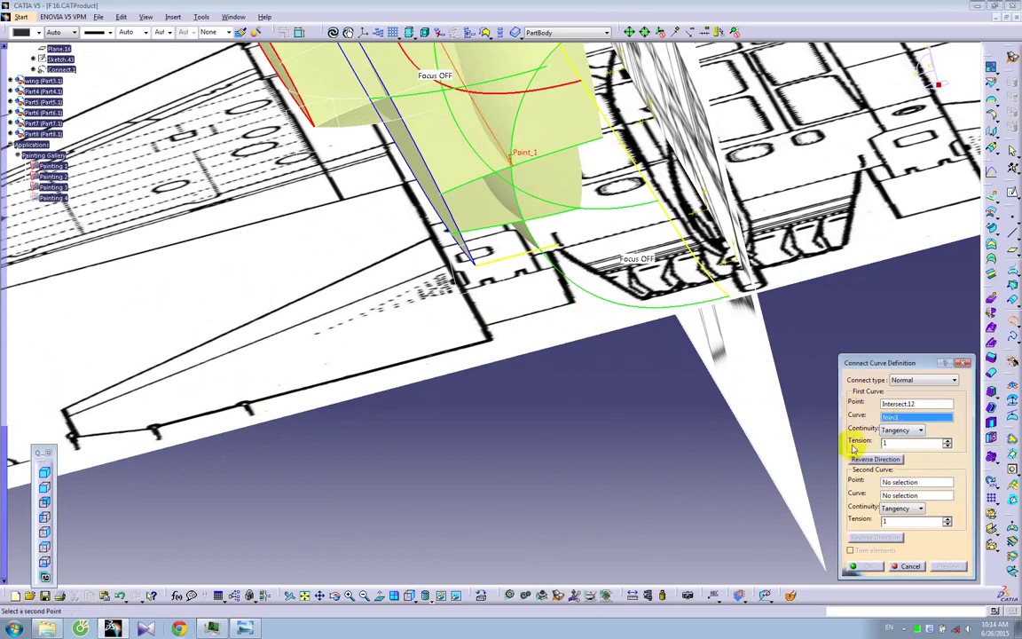
pyautogui.click(890, 482)
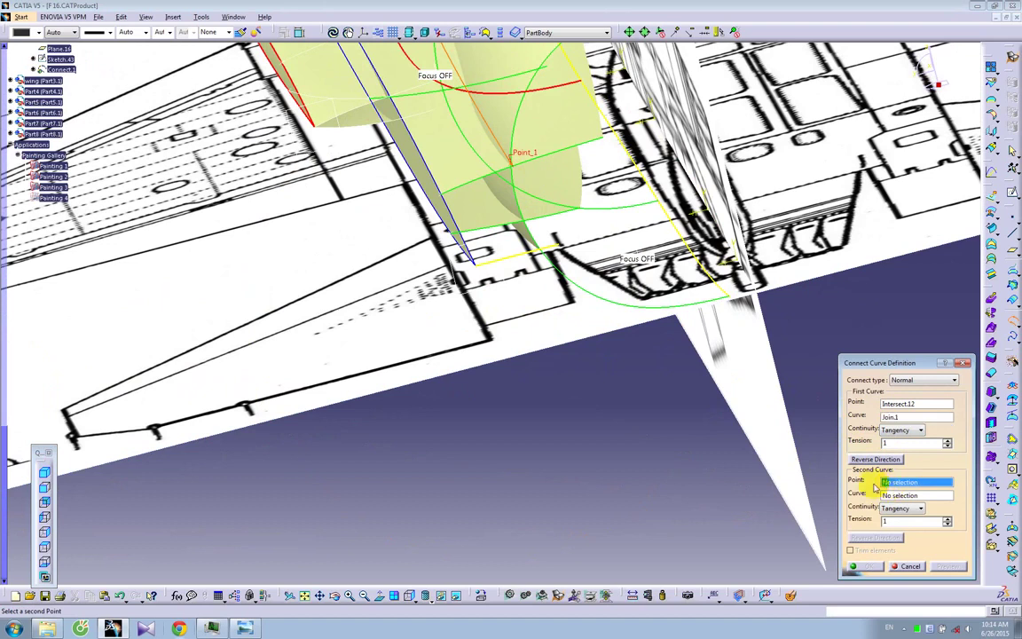
pyautogui.click(564, 247)
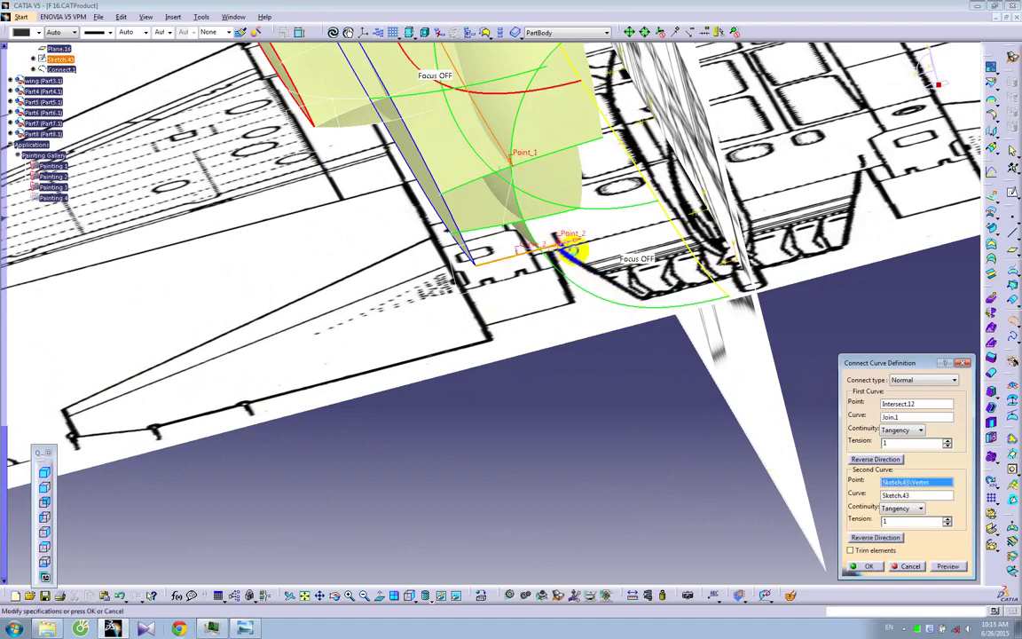
pyautogui.click(899, 507)
pyautogui.click(899, 521)
pyautogui.moveTo(621, 337); pyautogui.dragTo(623, 297, button='middle')
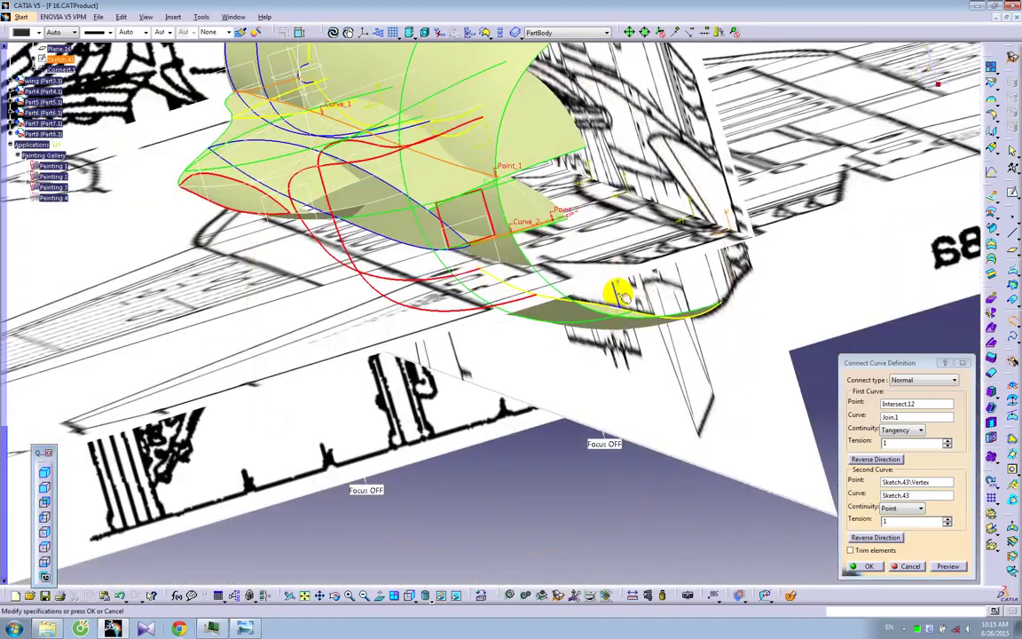
pyautogui.click(868, 565)
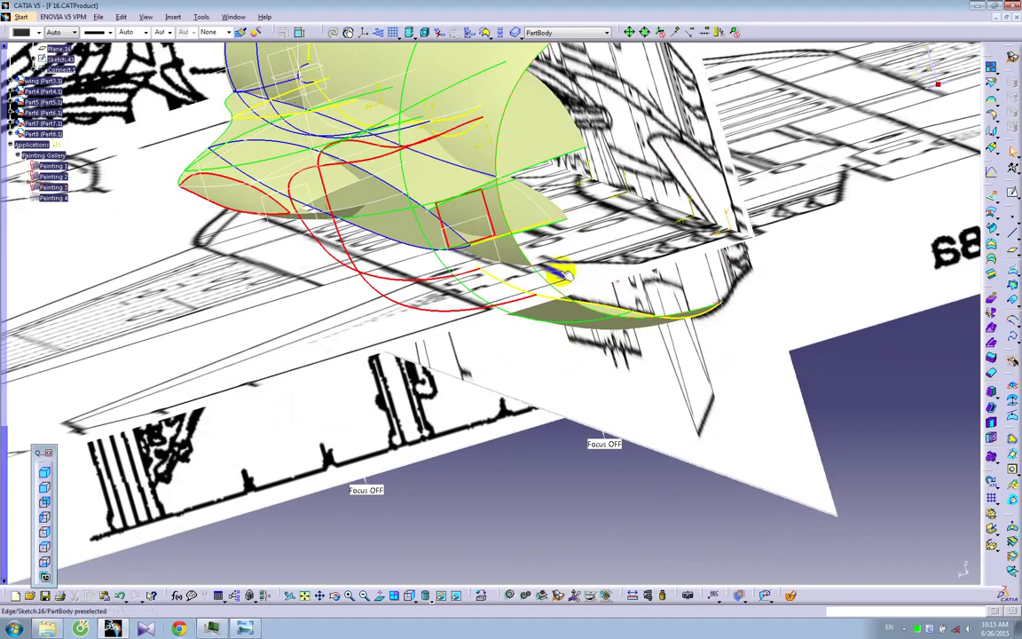
# Inspect the connecting curve against the side blueprint and delete it
pyautogui.moveTo(578, 280); pyautogui.dragTo(592, 304, button='middle')
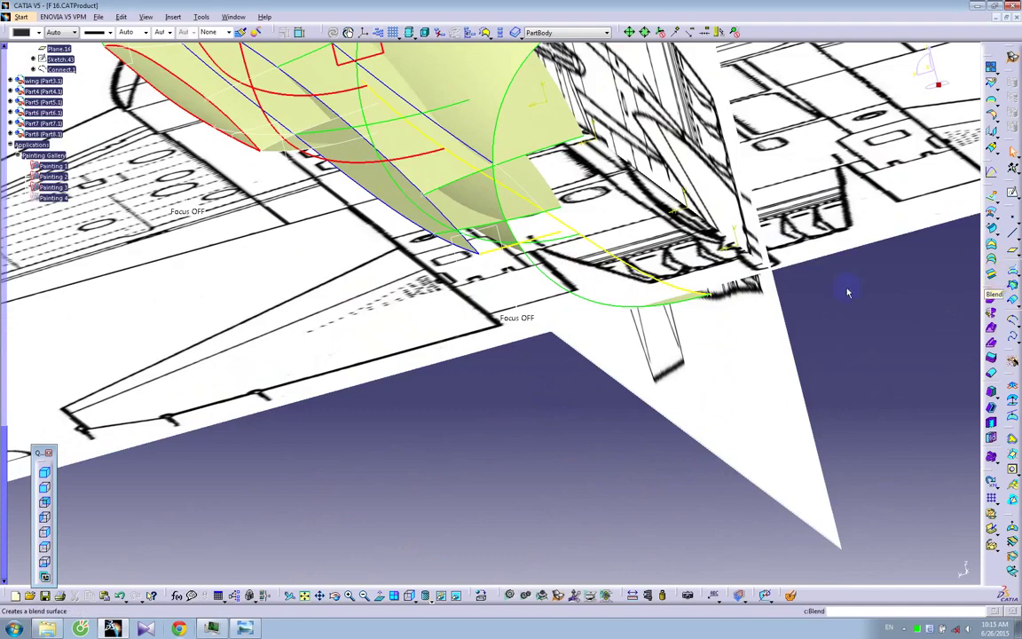
pyautogui.moveTo(563, 217); pyautogui.dragTo(541, 225, button='middle')
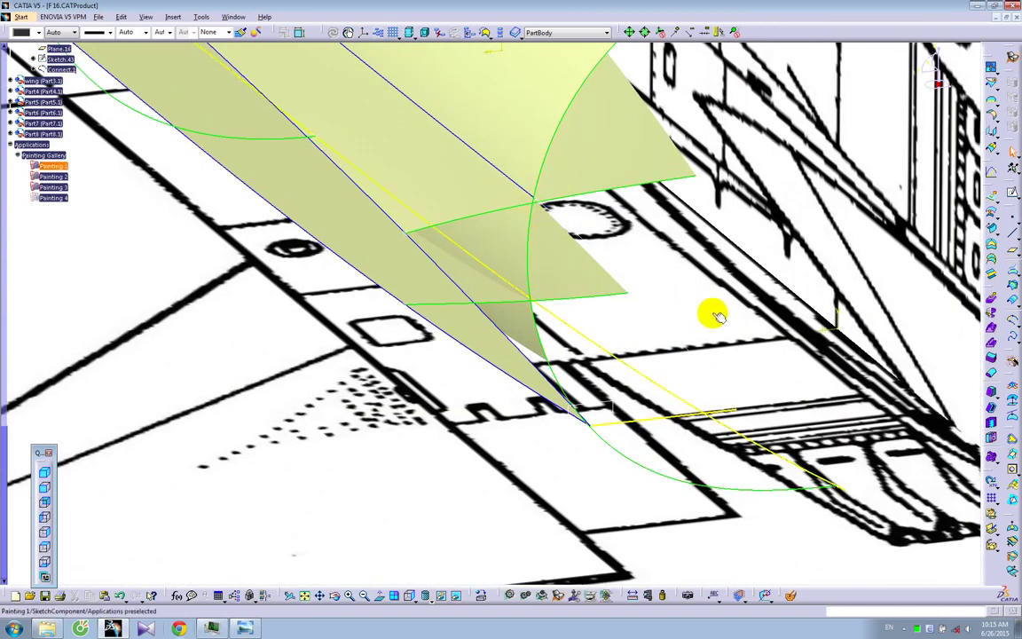
pyautogui.moveTo(526, 256)
pyautogui.mouseDown(button='middle')
pyautogui.moveTo(578, 331)
pyautogui.moveTo(627, 326)
pyautogui.moveTo(675, 211)
pyautogui.moveTo(648, 228)
pyautogui.mouseUp(button='middle')
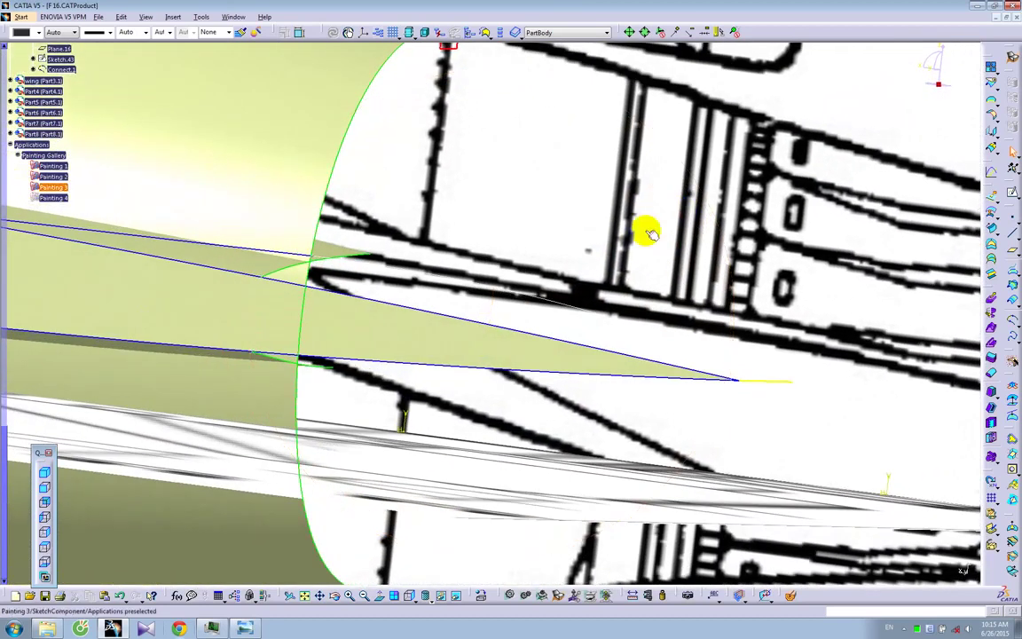
pyautogui.click(555, 302)
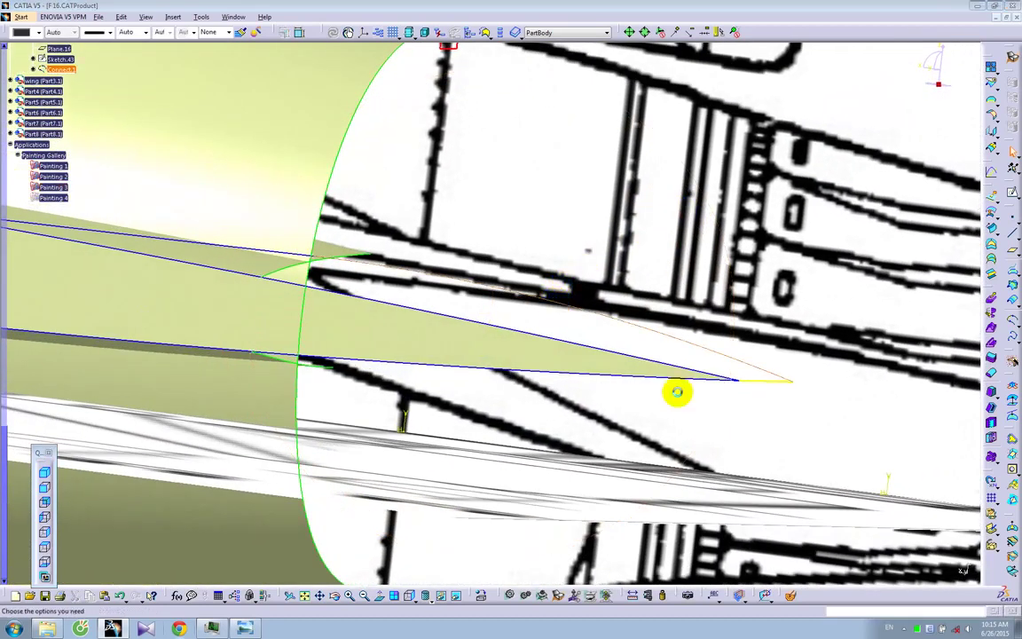
pyautogui.press('Delete')
pyautogui.click(916, 565)
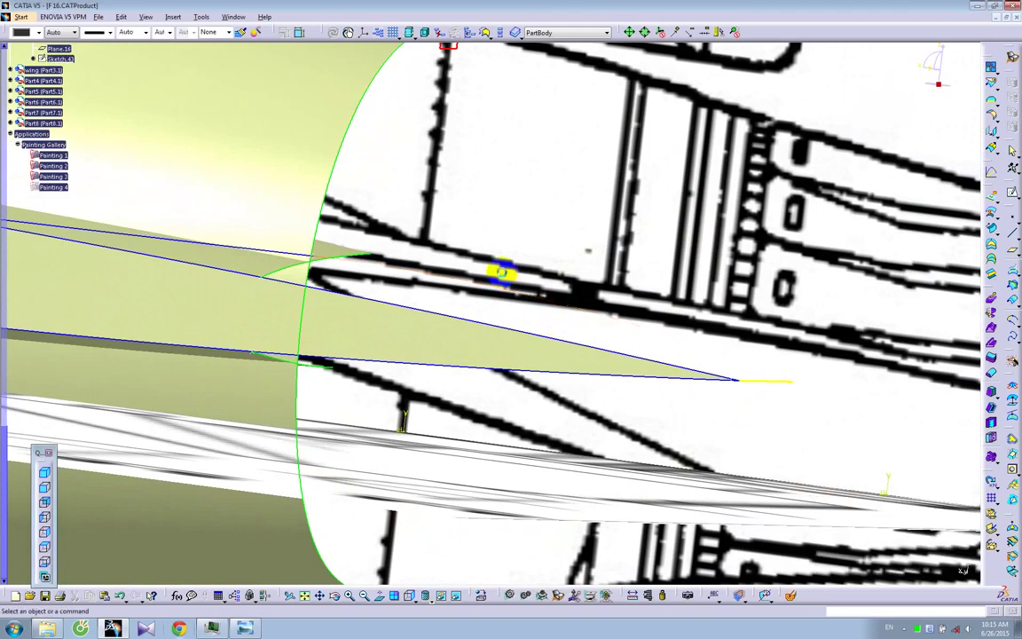
# Create the intersection point of the upper green wing-root curve and the rear green fuselage section curve
pyautogui.moveTo(424, 255); pyautogui.dragTo(506, 251, button='middle')
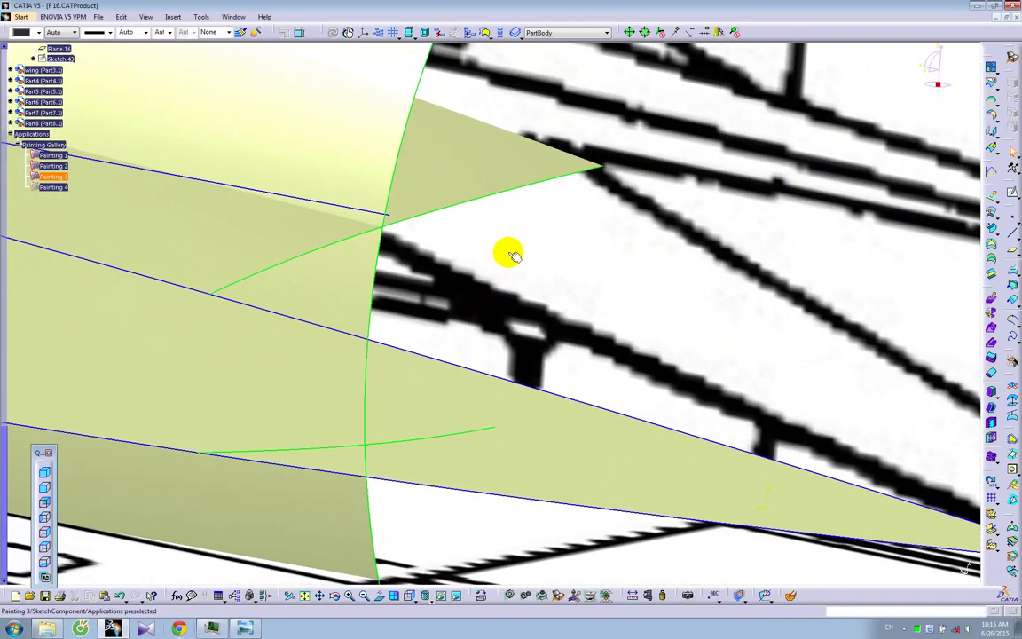
pyautogui.click(1013, 287)
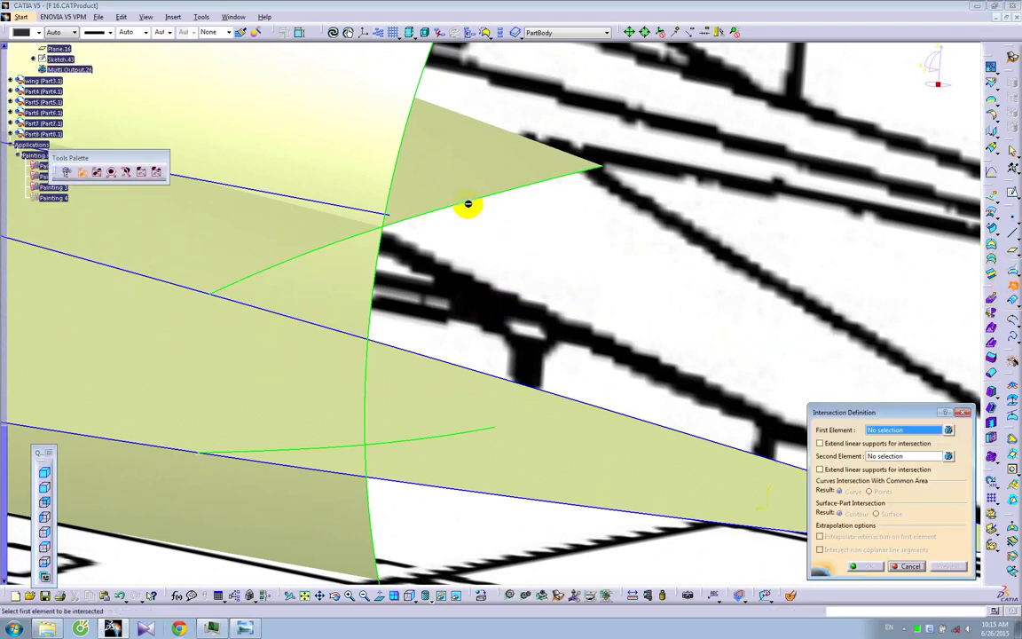
pyautogui.click(471, 206)
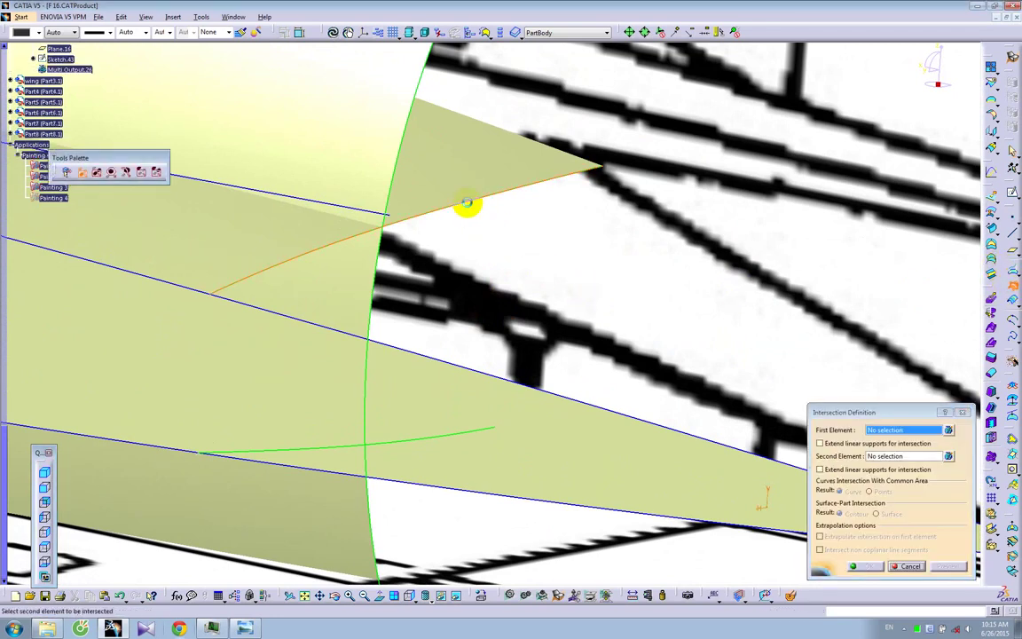
pyautogui.click(396, 183)
pyautogui.click(862, 566)
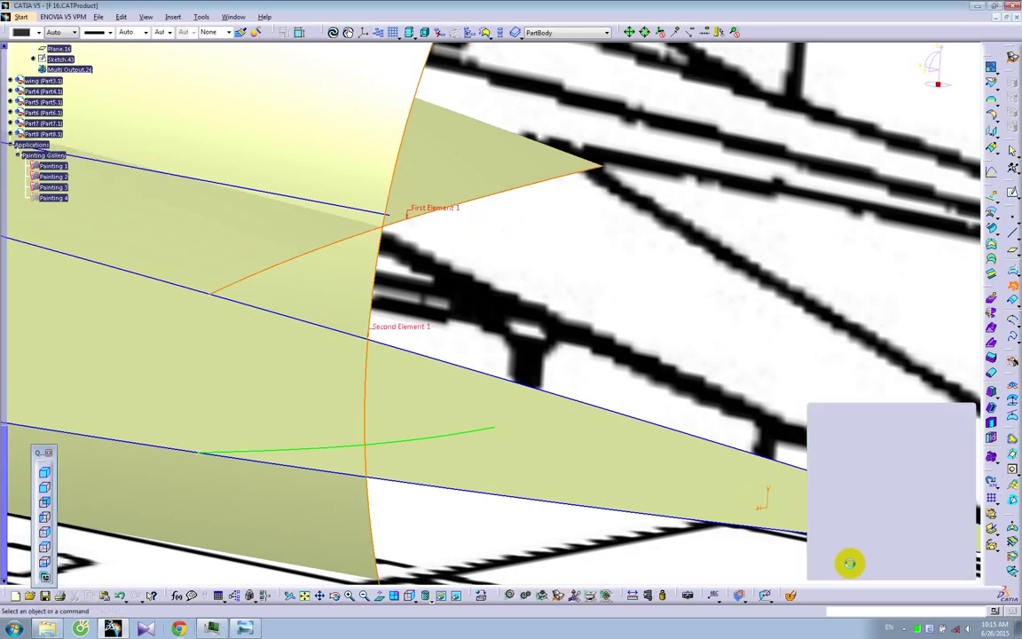
# Create the intersection point of the rear fuselage section Sketch.16 and the lower green wing-root curve
pyautogui.moveTo(736, 475); pyautogui.dragTo(554, 346, button='middle')
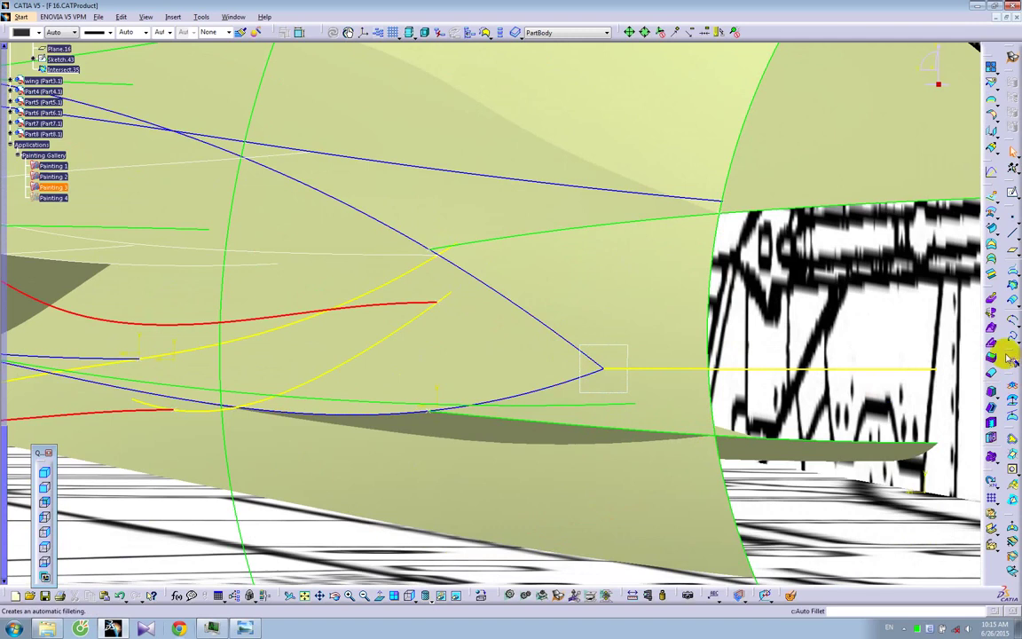
pyautogui.click(1011, 286)
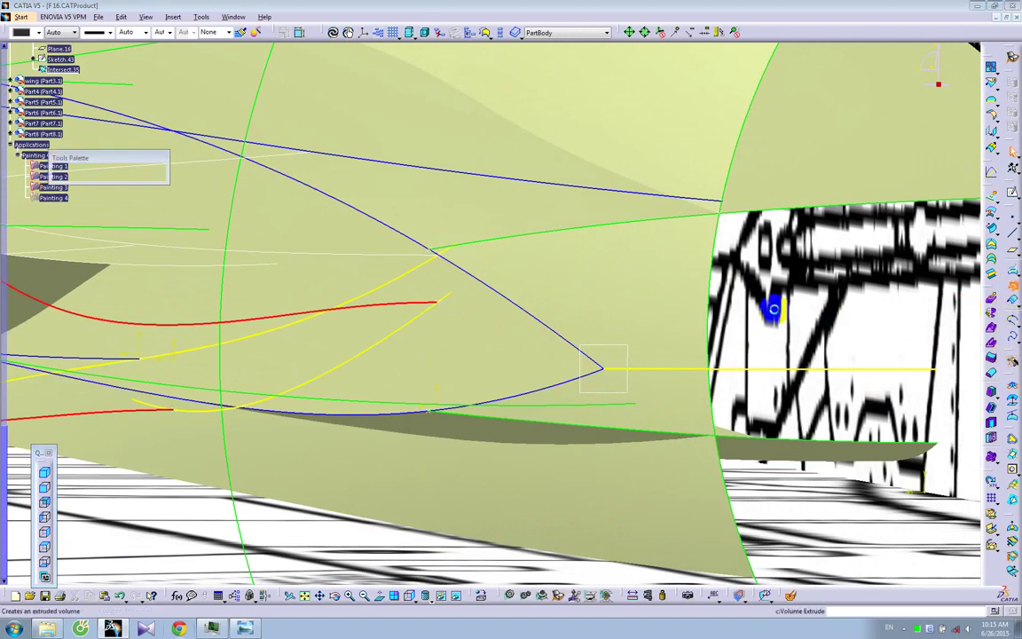
pyautogui.click(715, 282)
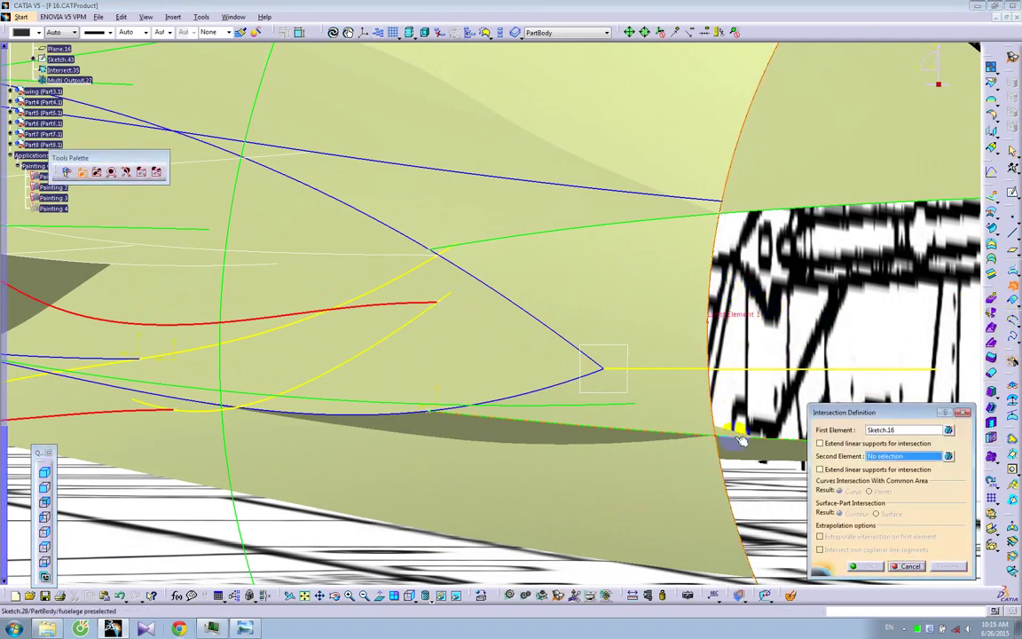
pyautogui.click(709, 428)
pyautogui.click(869, 566)
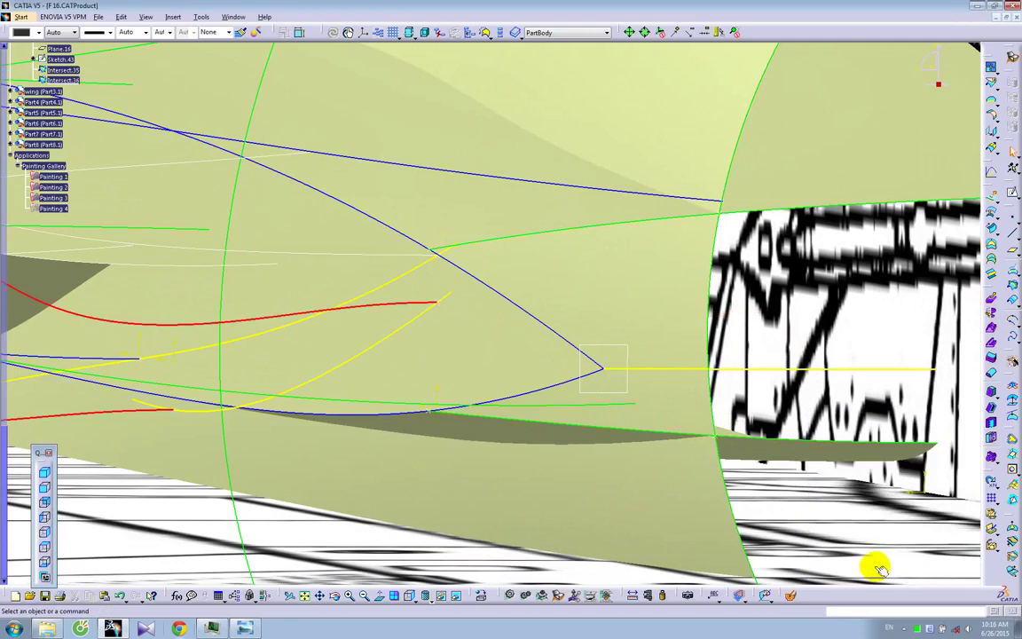
pyautogui.click(1013, 324)
pyautogui.moveTo(691, 294)
pyautogui.mouseDown(button='middle')
pyautogui.moveTo(678, 349)
pyautogui.moveTo(639, 383)
pyautogui.moveTo(661, 382)
pyautogui.moveTo(636, 319)
pyautogui.mouseUp(button='middle')
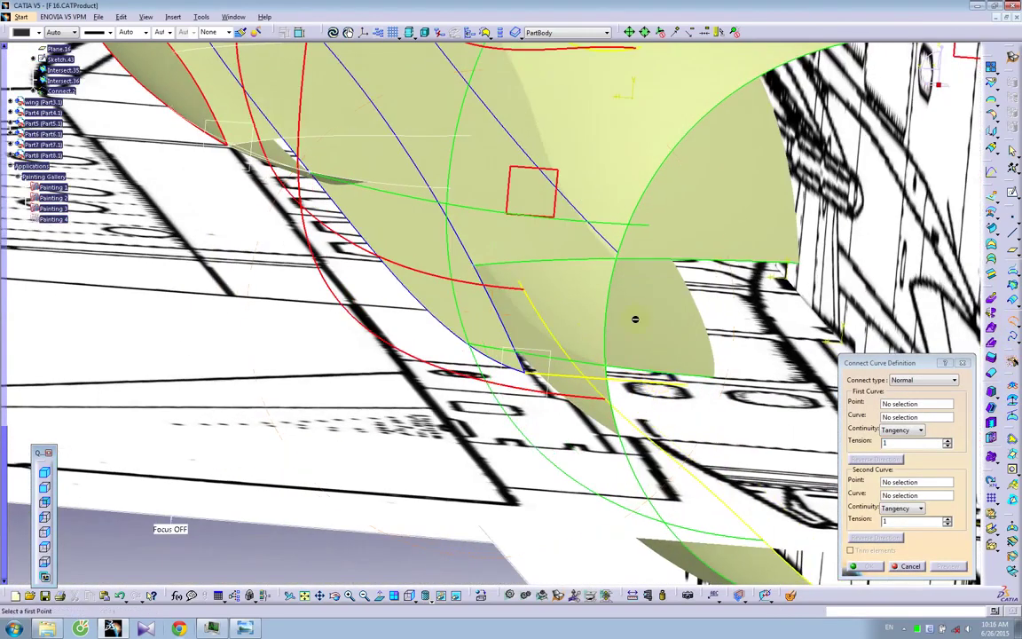
pyautogui.click(622, 263)
pyautogui.moveTo(623, 263); pyautogui.dragTo(601, 270, button='middle')
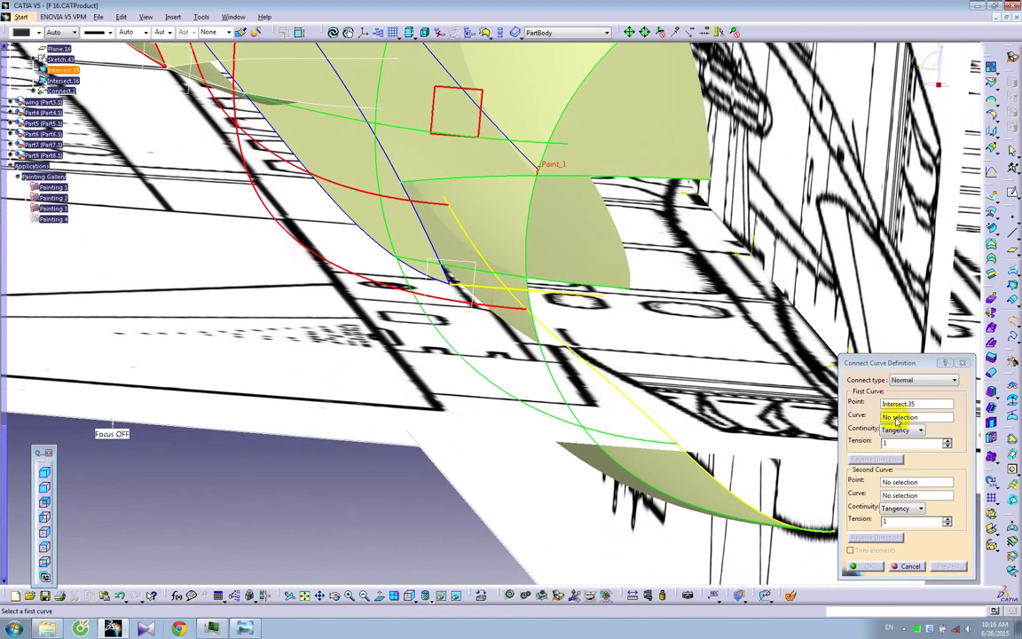
pyautogui.moveTo(538, 294); pyautogui.dragTo(621, 293, button='middle')
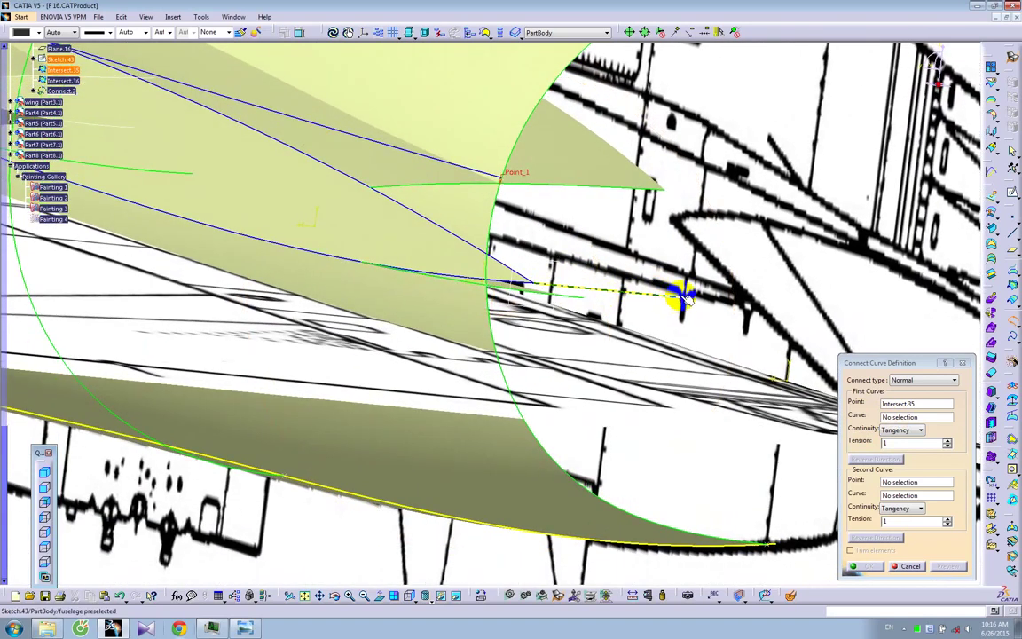
pyautogui.click(891, 482)
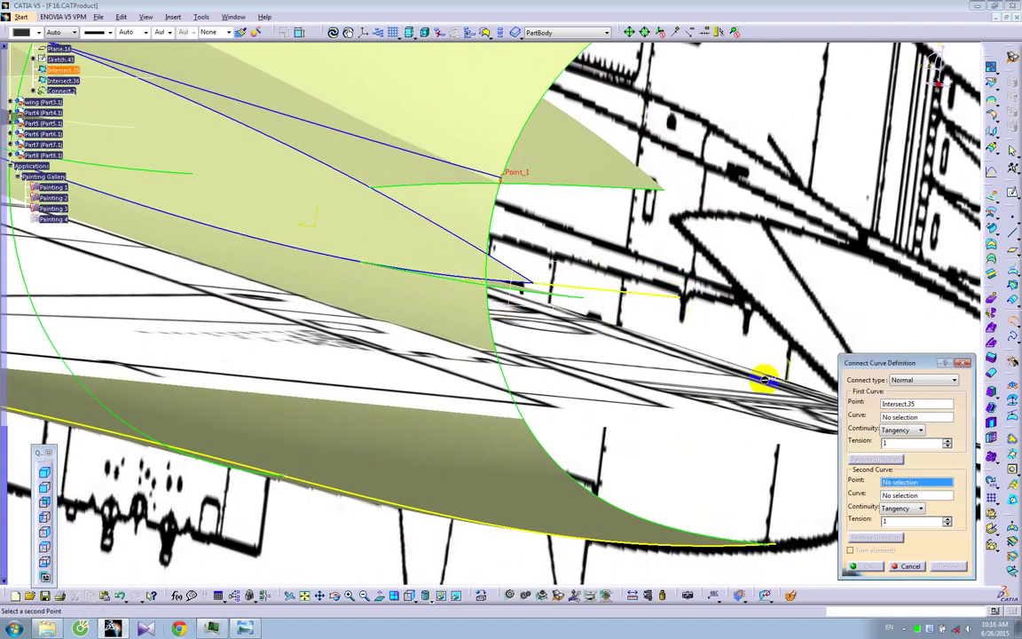
pyautogui.click(684, 297)
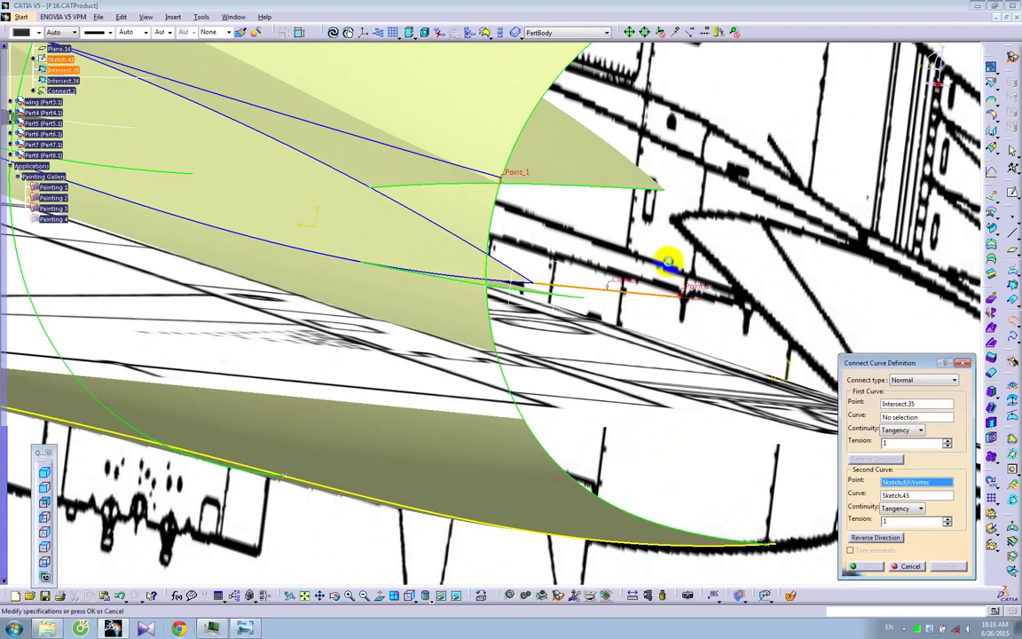
pyautogui.moveTo(657, 255); pyautogui.dragTo(591, 238, button='middle')
pyautogui.moveTo(611, 276); pyautogui.dragTo(623, 302, button='middle')
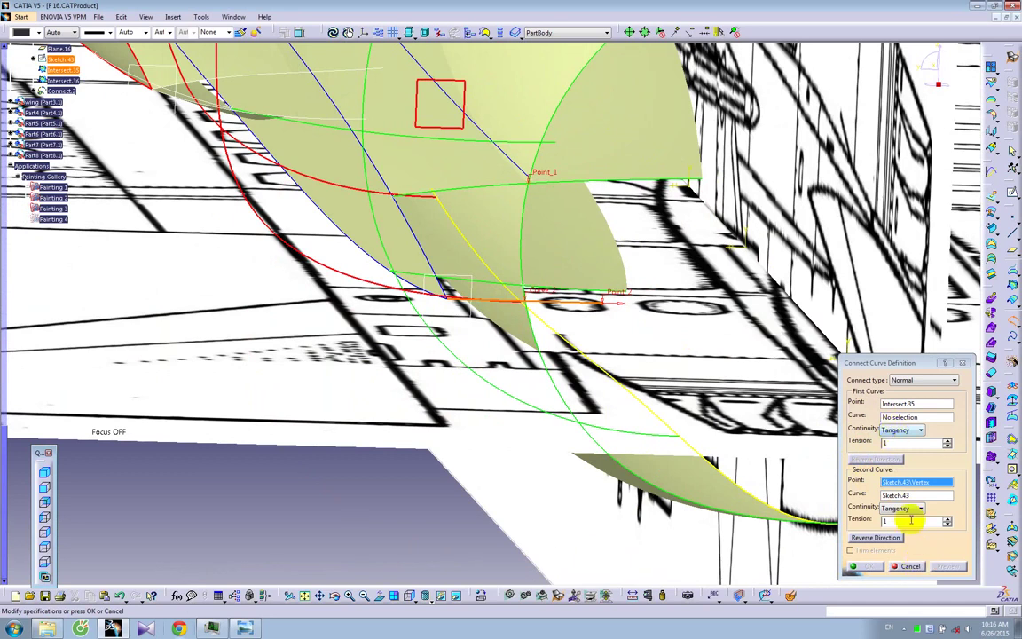
pyautogui.click(909, 566)
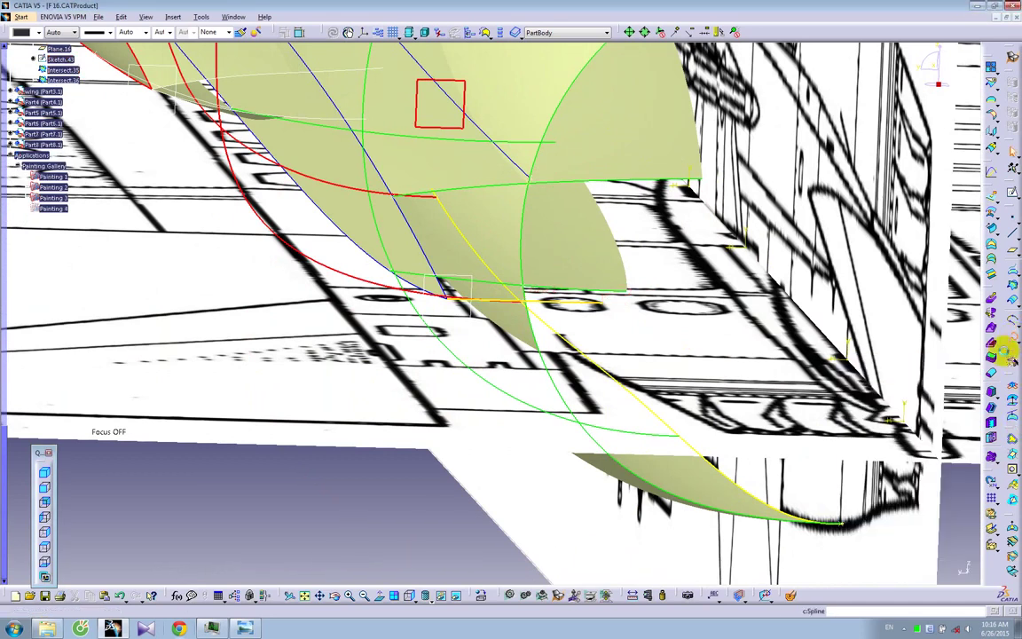
# Create a two-point spline from the upper intersection point to the inner end of the rear tip line
pyautogui.click(1008, 353)
pyautogui.click(527, 182)
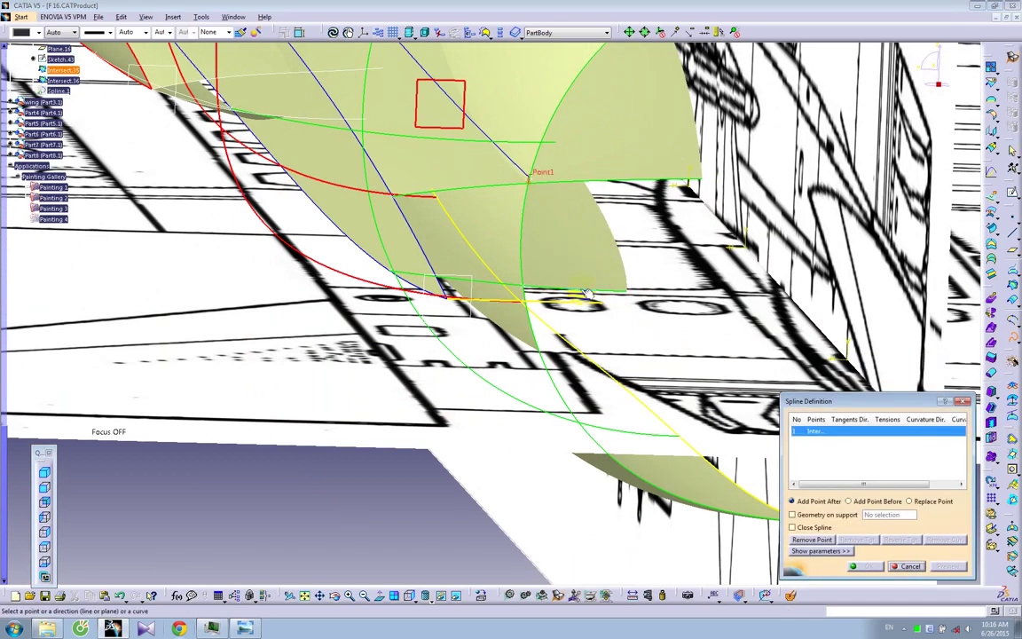
pyautogui.click(609, 306)
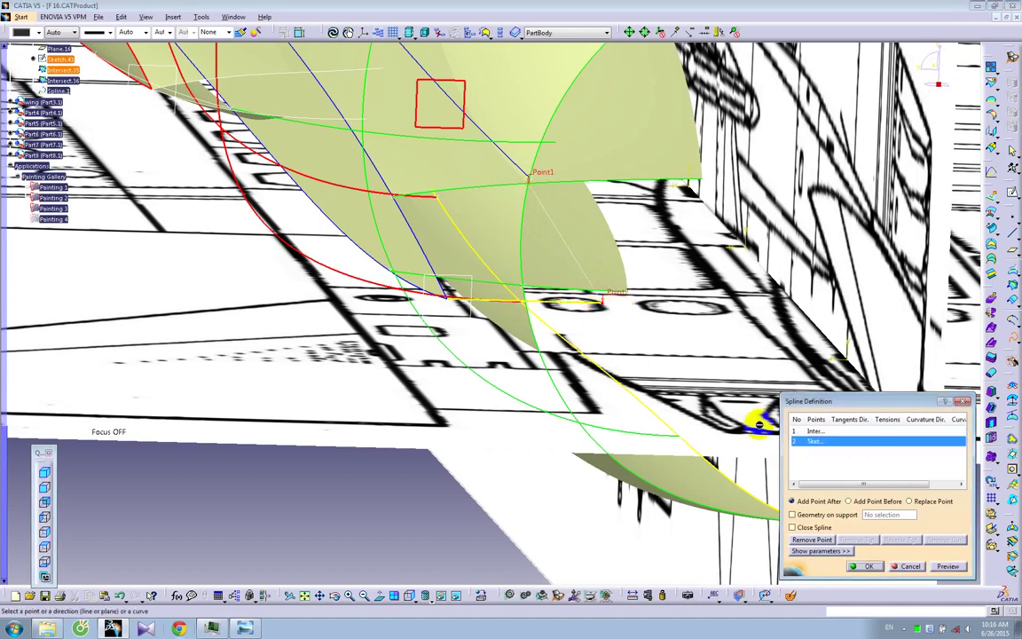
pyautogui.click(868, 566)
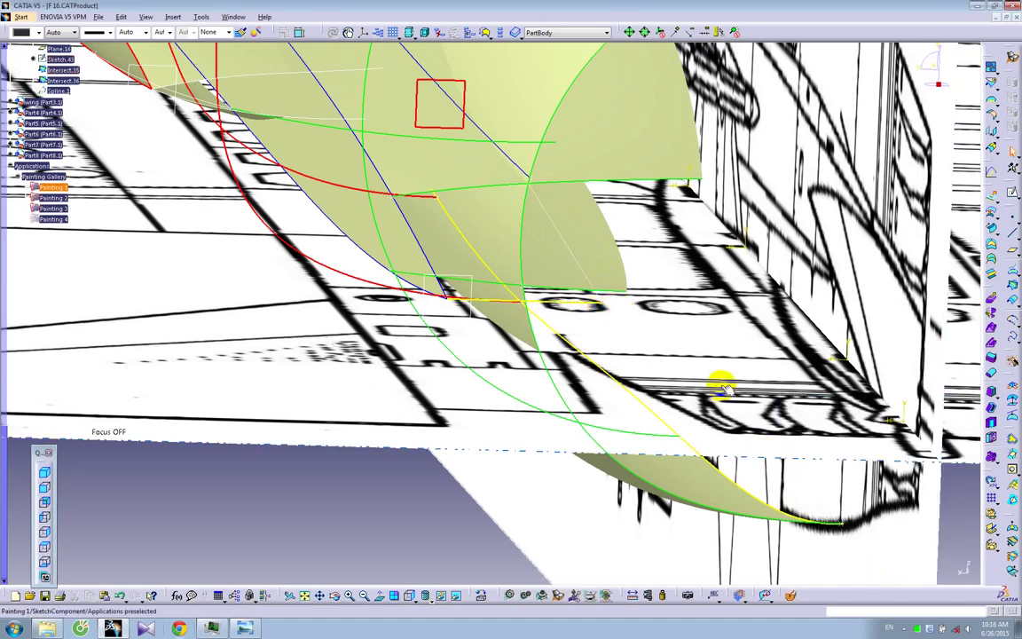
# Create a two-point spline from the lower wing-root intersection point to the free end of the rear tip line
pyautogui.click(1011, 361)
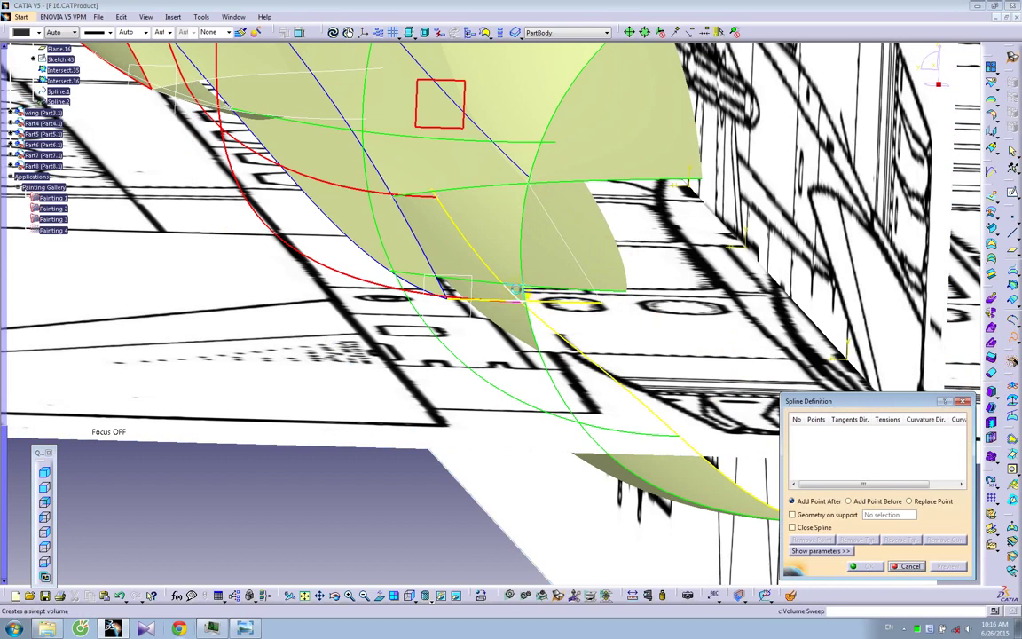
pyautogui.click(528, 289)
pyautogui.click(603, 306)
pyautogui.click(867, 566)
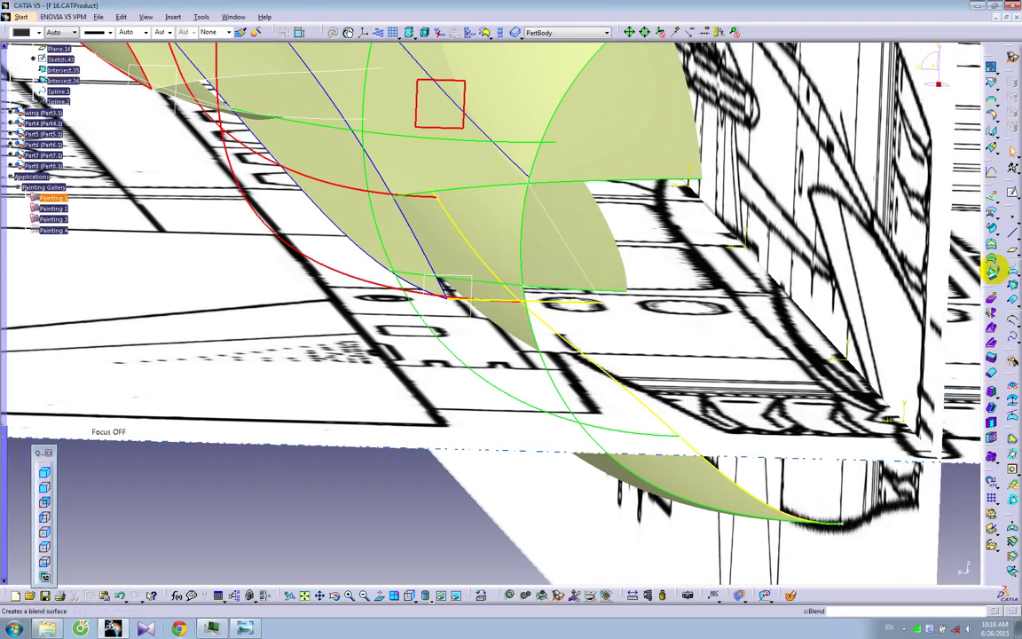
# Create the upper fill surface bounded by Spline.1, Sketch.27, Sketch.13 and Sketch.43, tangent to the adjoining multi-sections surface along Sketch.27
pyautogui.click(990, 243)
pyautogui.click(559, 225)
pyautogui.click(473, 174)
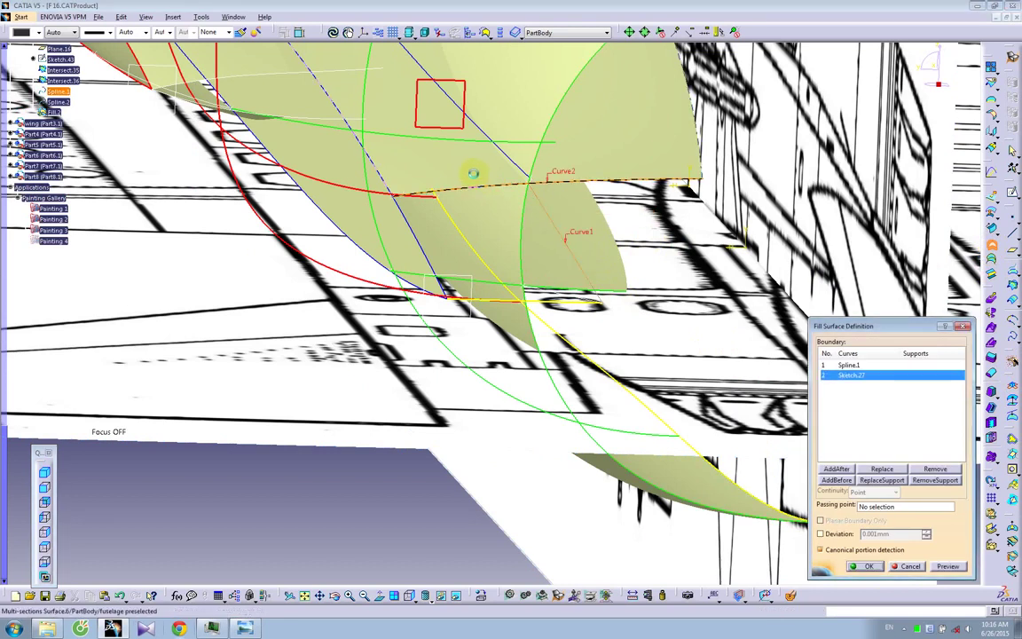
pyautogui.click(473, 174)
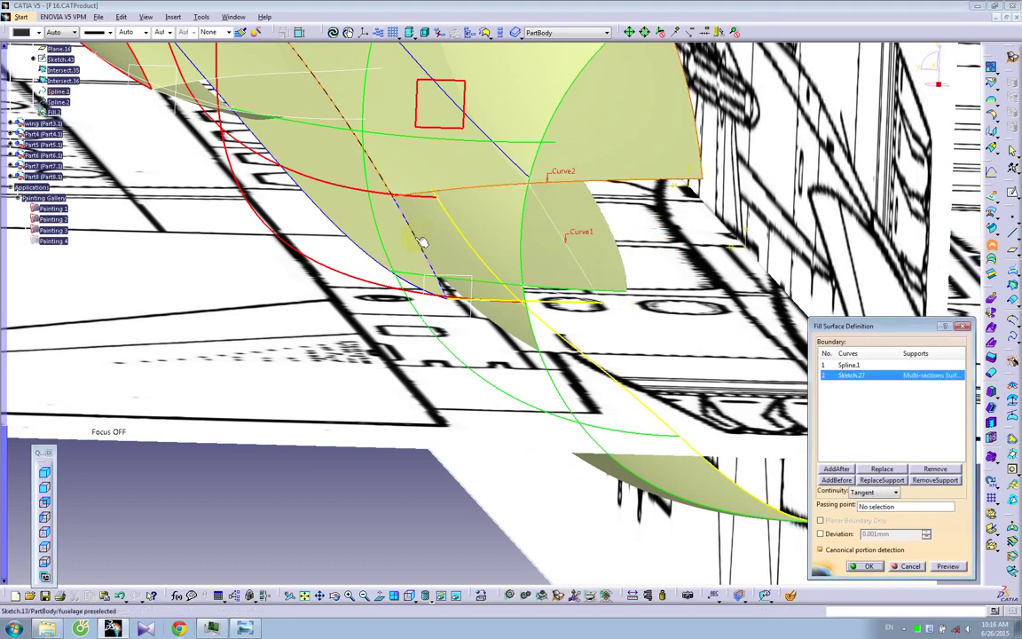
pyautogui.click(420, 236)
pyautogui.click(542, 303)
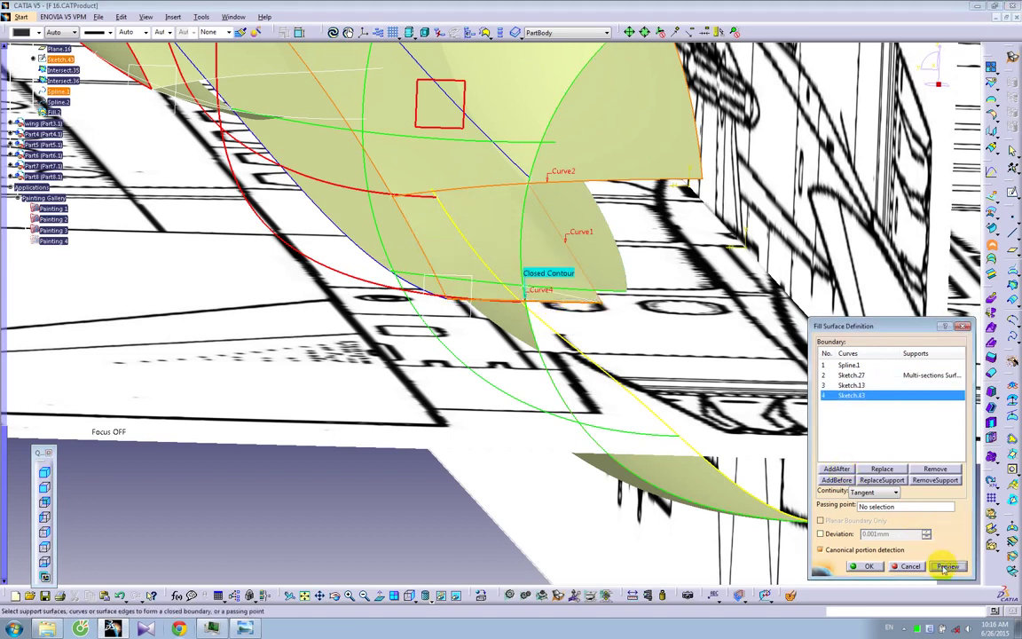
pyautogui.click(866, 566)
# Create the lower fill surface bounded by Spline.2, Sketch.28, Sketch.14 and Sketch.43, tangent to the adjoining multi-sections surface along Sketch.28
pyautogui.moveTo(649, 335)
pyautogui.mouseDown(button='middle')
pyautogui.moveTo(627, 244)
pyautogui.moveTo(639, 275)
pyautogui.moveTo(606, 268)
pyautogui.moveTo(555, 285)
pyautogui.mouseUp(button='middle')
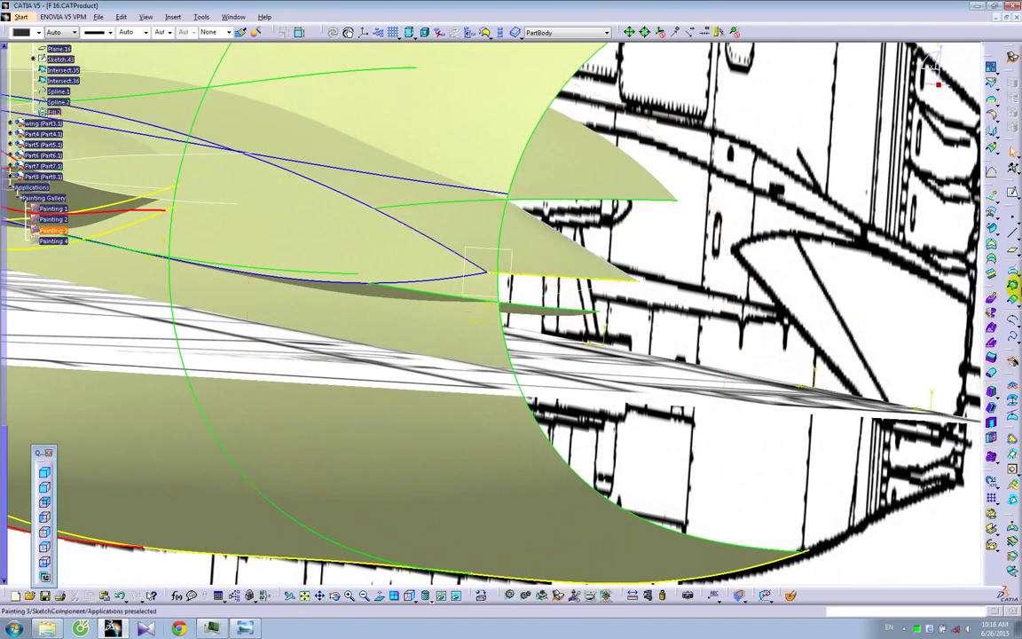
pyautogui.click(992, 243)
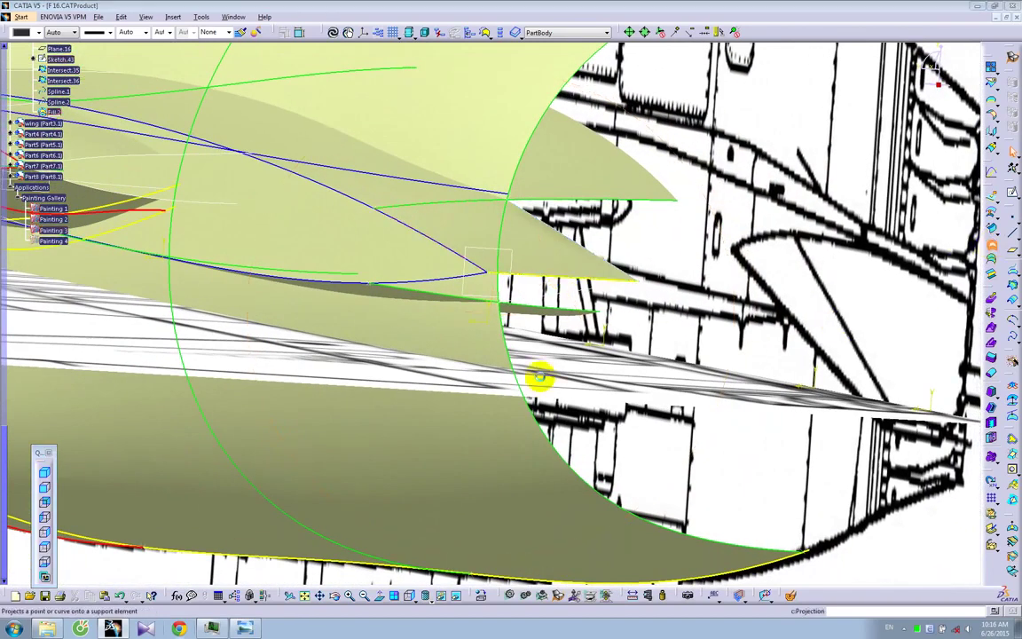
pyautogui.click(577, 293)
pyautogui.click(462, 300)
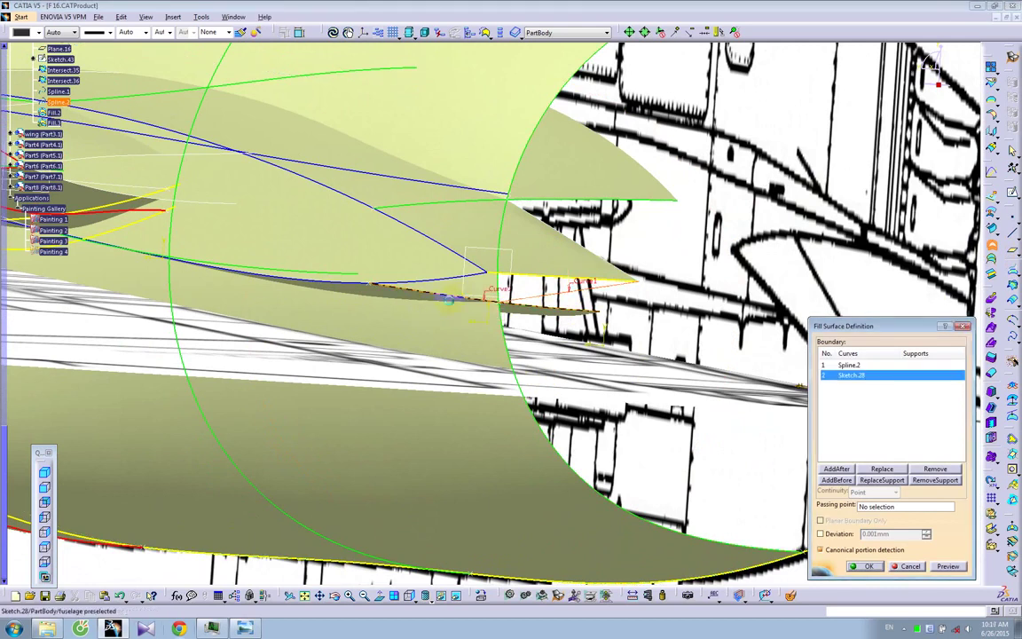
pyautogui.click(389, 297)
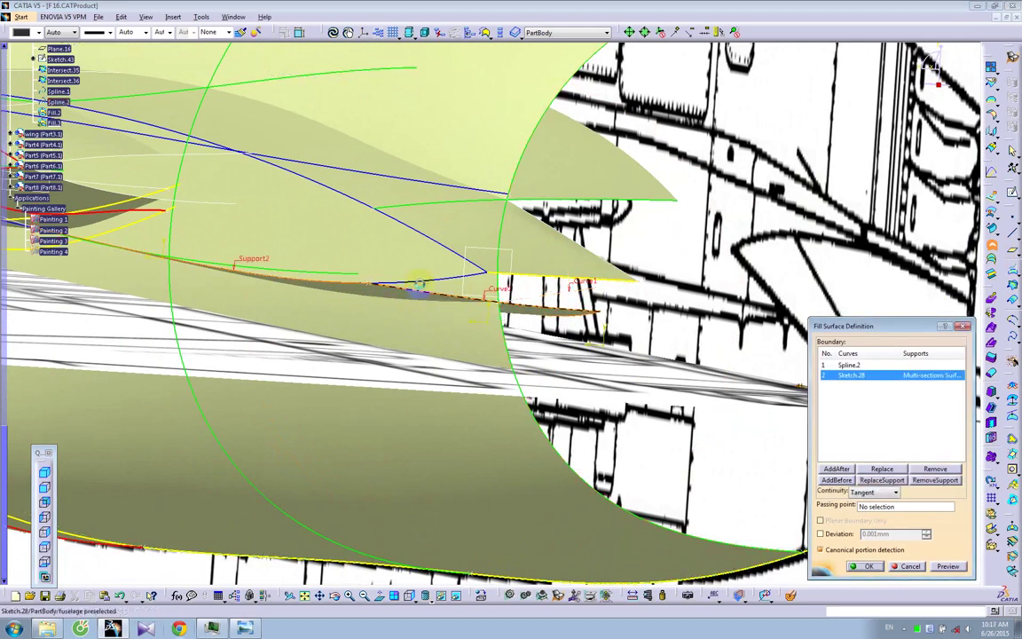
pyautogui.click(428, 285)
pyautogui.click(564, 281)
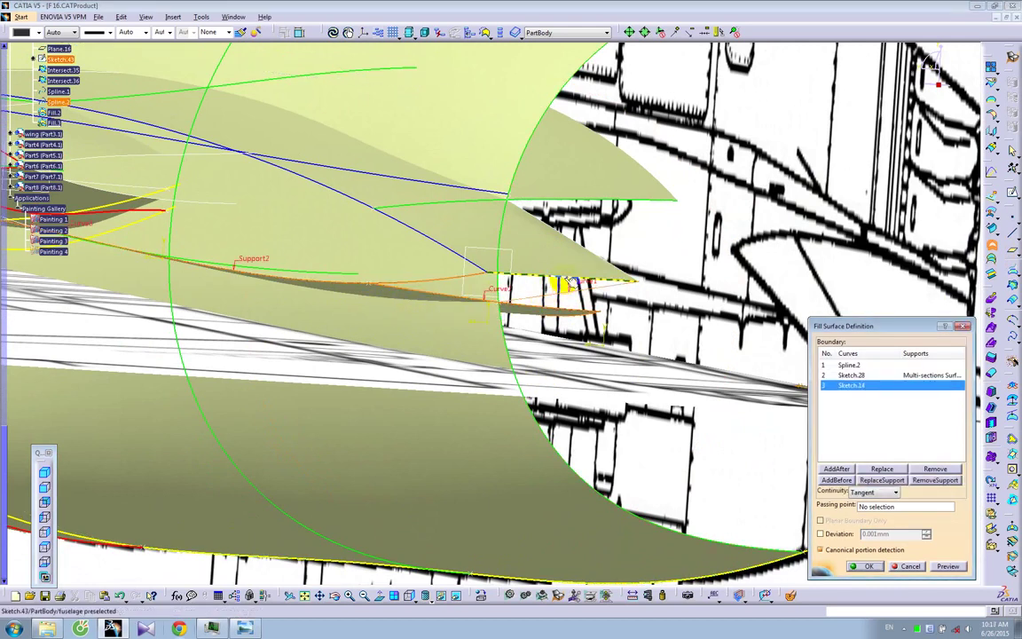
pyautogui.click(948, 565)
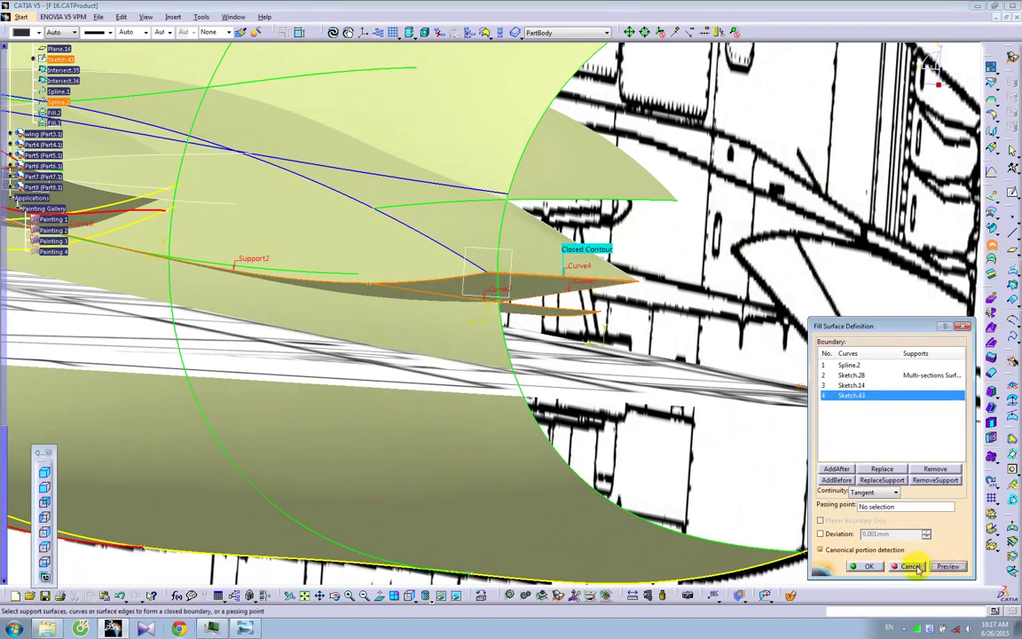
pyautogui.click(868, 566)
pyautogui.moveTo(656, 314)
pyautogui.mouseDown(button='middle')
pyautogui.moveTo(639, 377)
pyautogui.moveTo(581, 296)
pyautogui.moveTo(557, 485)
pyautogui.moveTo(562, 577)
pyautogui.moveTo(456, 320)
pyautogui.moveTo(576, 434)
pyautogui.moveTo(628, 314)
pyautogui.moveTo(541, 228)
pyautogui.moveTo(427, 220)
pyautogui.moveTo(310, 342)
pyautogui.moveTo(492, 454)
pyautogui.moveTo(423, 424)
pyautogui.moveTo(662, 376)
pyautogui.moveTo(648, 424)
pyautogui.moveTo(630, 429)
pyautogui.mouseUp(button='middle')
pyautogui.click(903, 626)
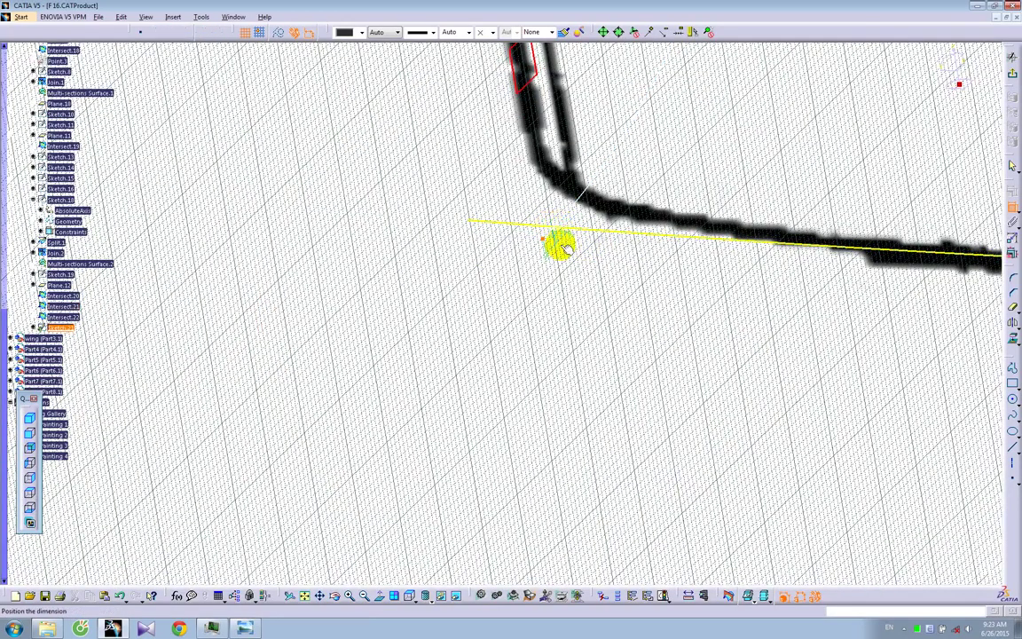
# Make the bottom endpoint of the intake section's lower spline coincident with the lower yellow guide curve
pyautogui.rightClick(563, 246)
pyautogui.click(584, 373)
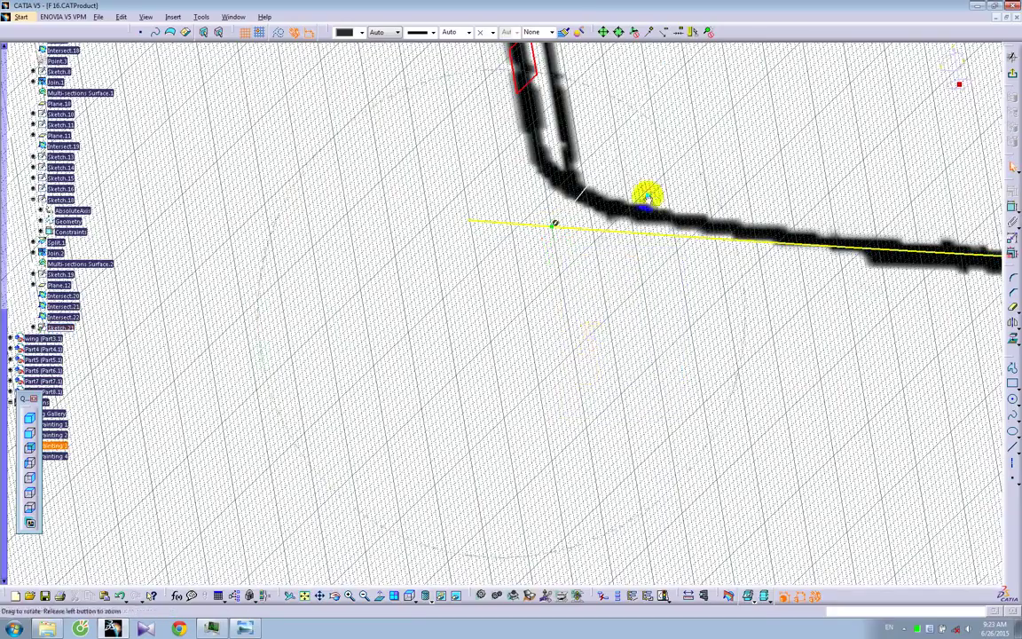
pyautogui.moveTo(647, 195); pyautogui.dragTo(210, 558, button='middle')
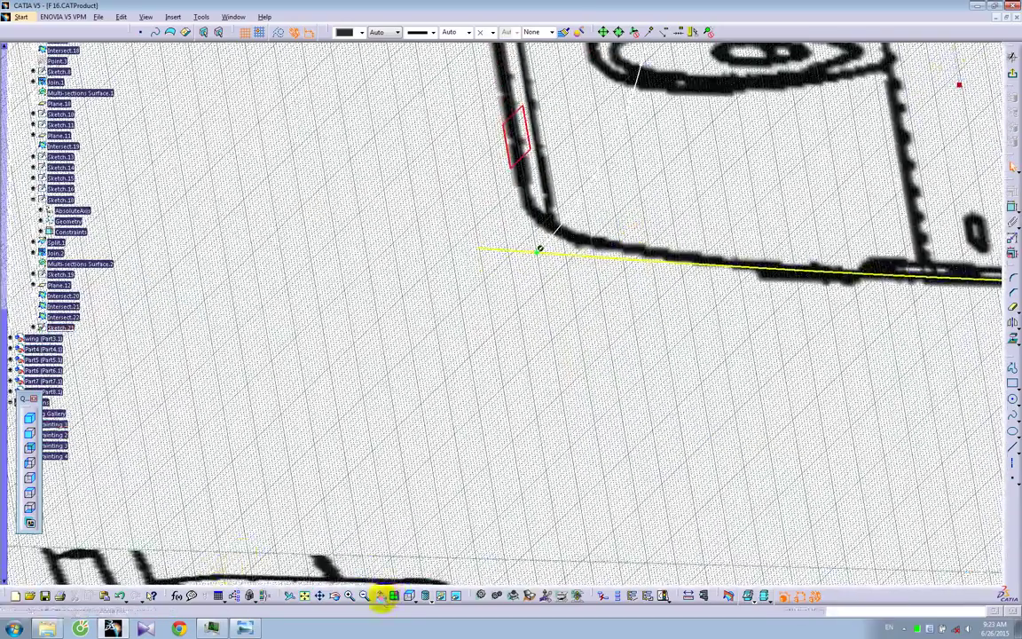
pyautogui.click(380, 595)
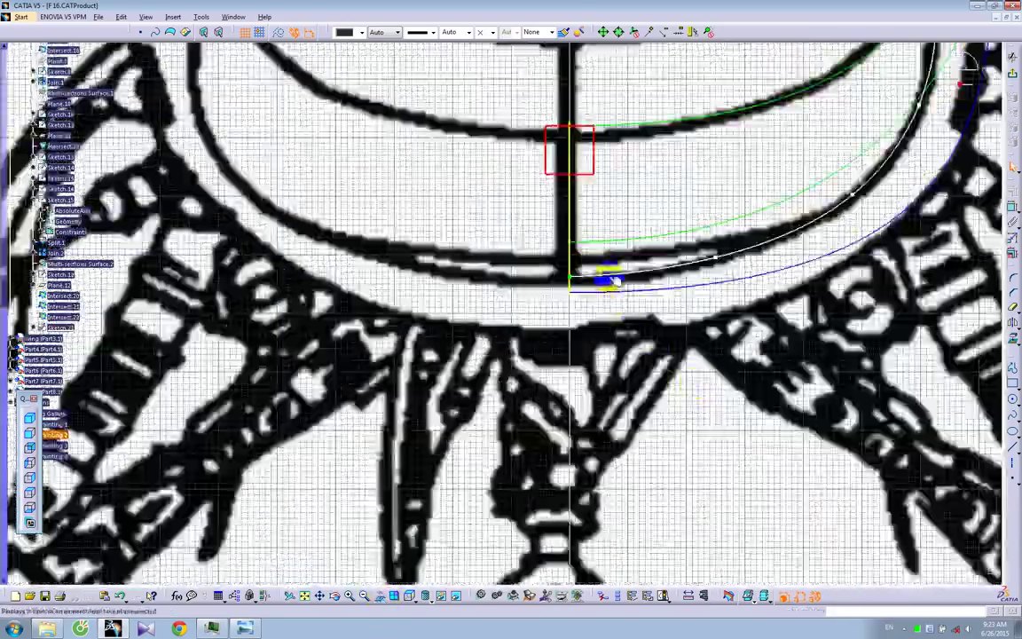
# Impose tangency at CtrlPoint.4 of the lower intake spline and constrain that end tangent to be horizontal
pyautogui.doubleClick(611, 279)
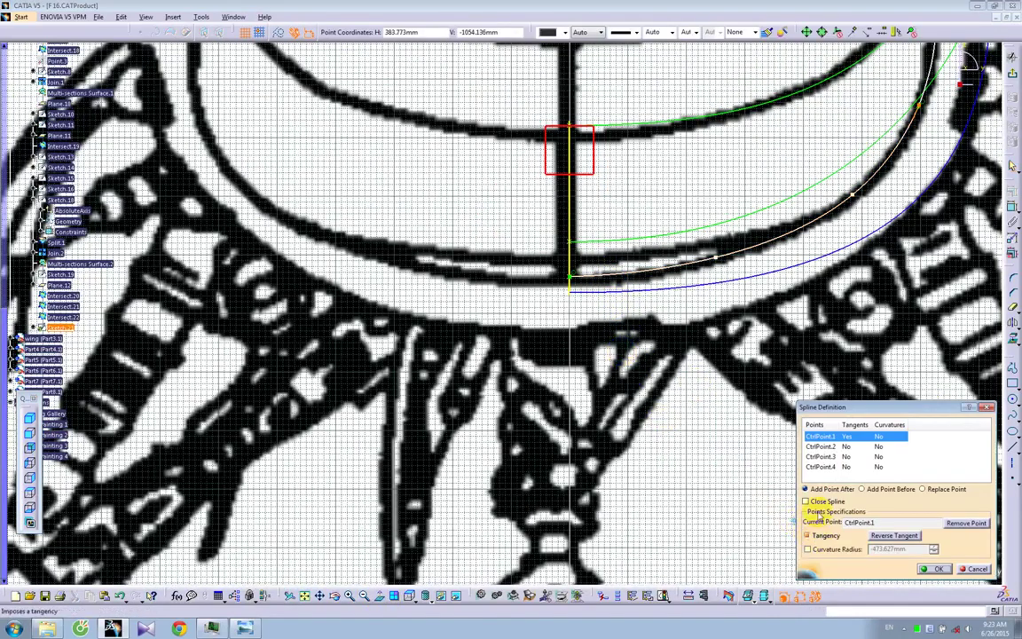
pyautogui.click(821, 467)
pyautogui.click(846, 547)
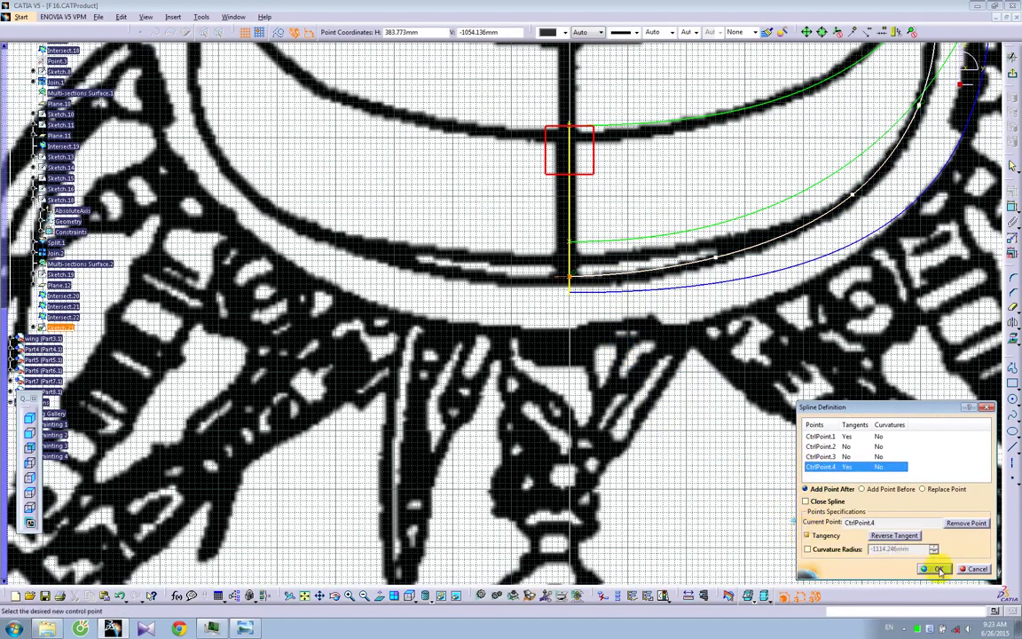
pyautogui.click(935, 566)
pyautogui.click(558, 275)
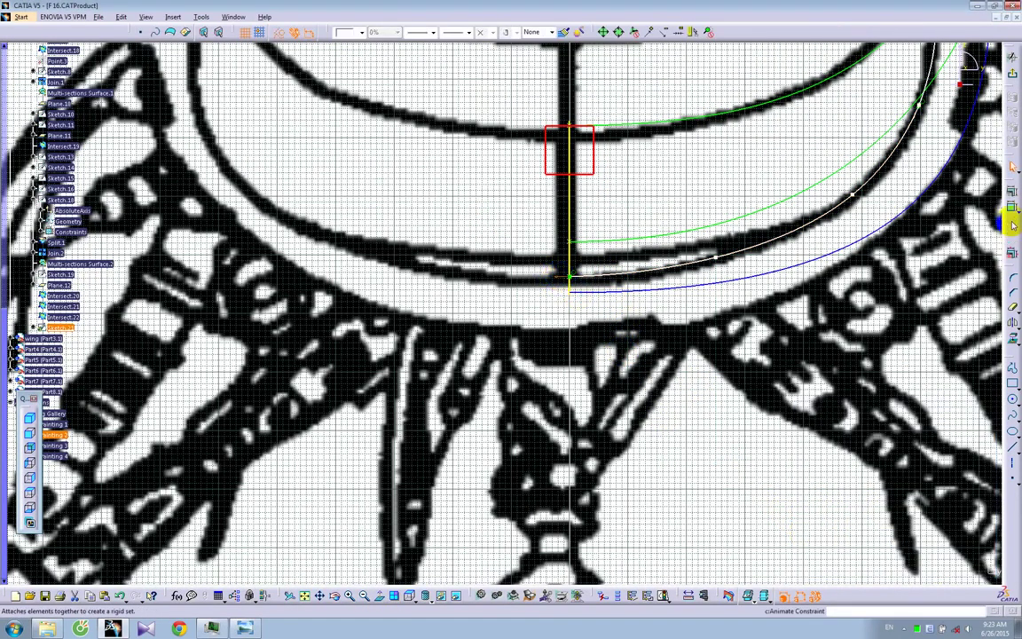
pyautogui.click(1011, 192)
pyautogui.click(943, 527)
pyautogui.click(939, 569)
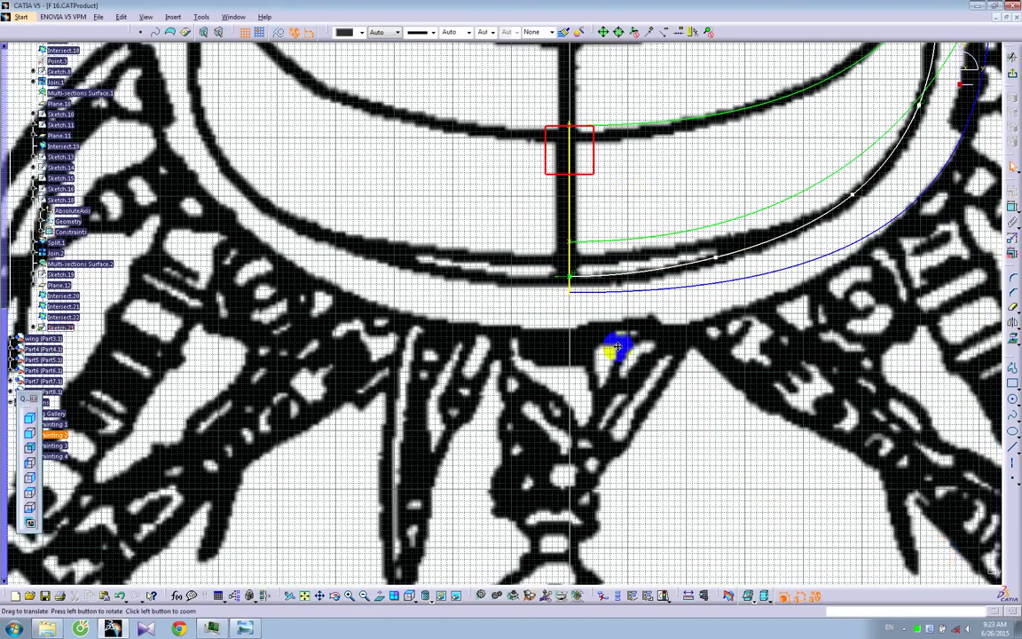
# Reposition the inner control points of the upper intake spline to follow the intake's upper outline in the front blueprint
pyautogui.moveTo(629, 231); pyautogui.dragTo(618, 439, button='middle')
pyautogui.moveTo(640, 342); pyautogui.dragTo(660, 278)
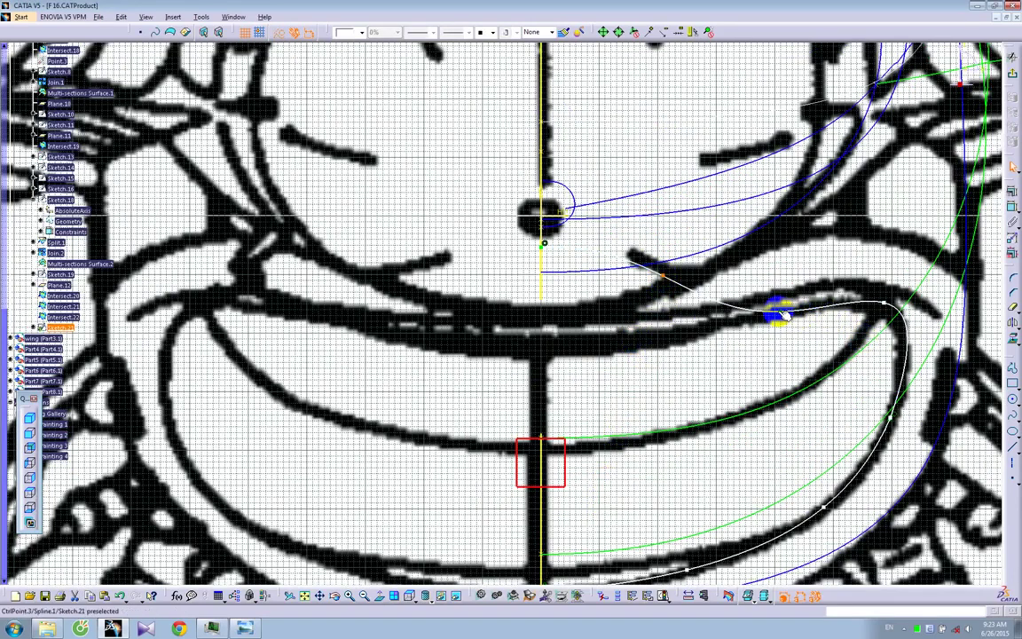
pyautogui.moveTo(777, 296); pyautogui.dragTo(815, 249)
pyautogui.moveTo(901, 313); pyautogui.dragTo(889, 301)
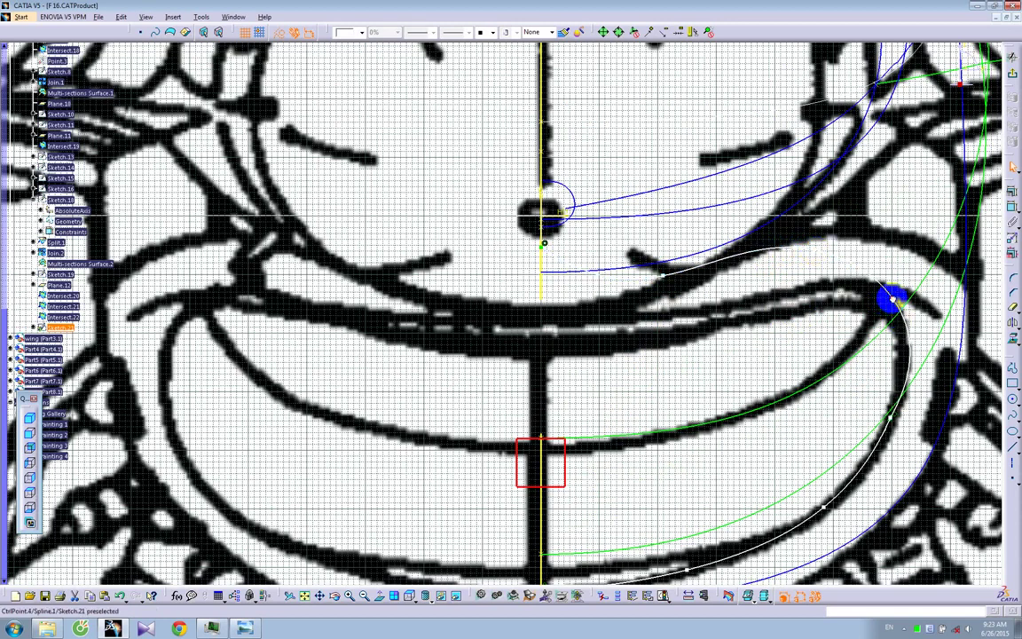
pyautogui.moveTo(675, 277); pyautogui.dragTo(552, 255)
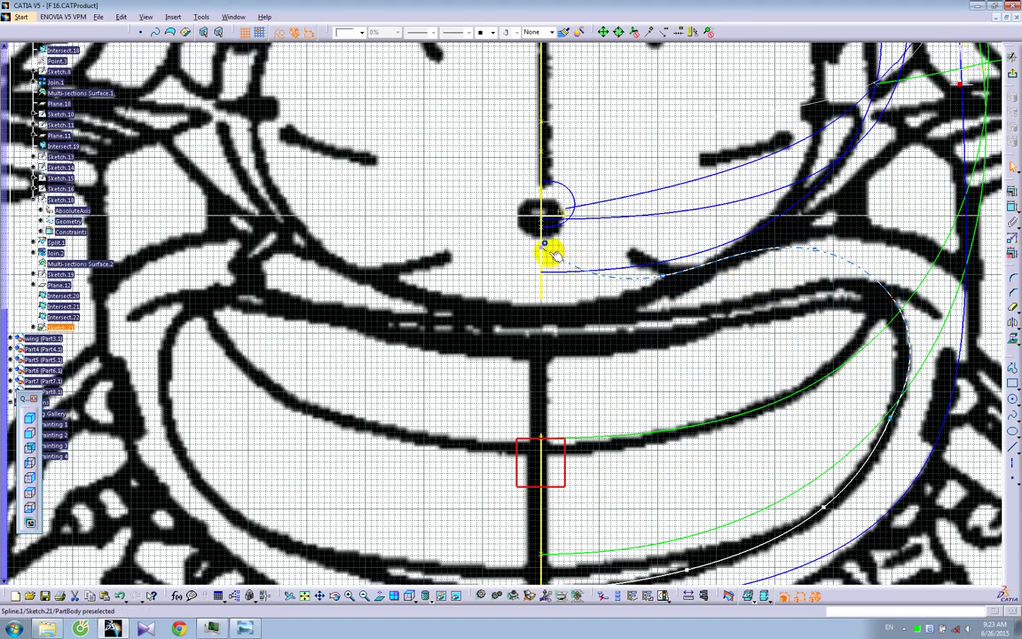
# Impose tangency at the upper intake spline's centreline endpoint and constrain that tangent to be horizontal
pyautogui.doubleClick(545, 250)
pyautogui.click(806, 536)
pyautogui.click(940, 568)
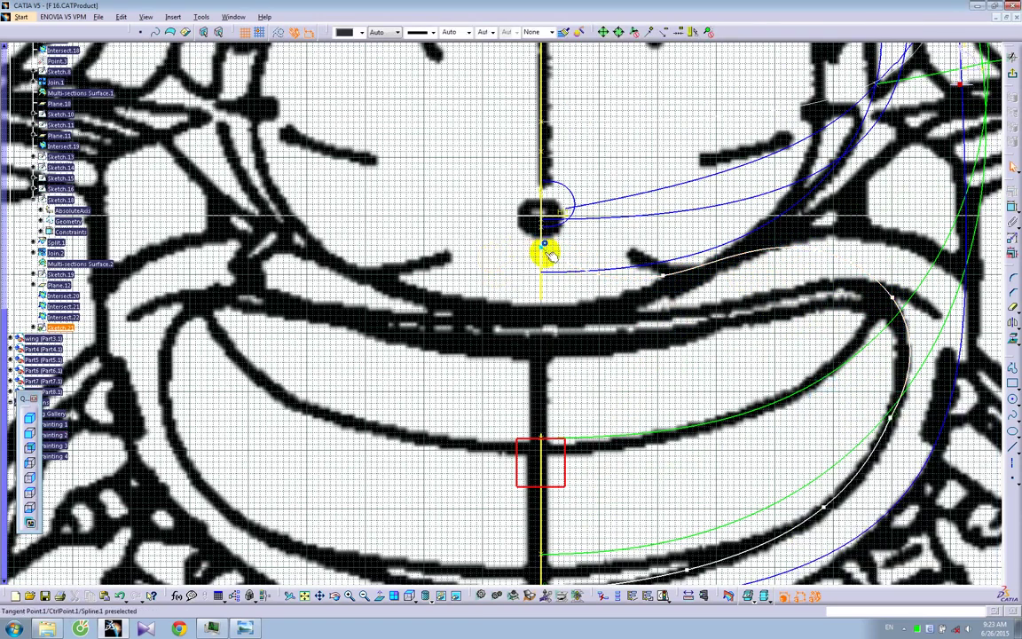
pyautogui.click(1011, 191)
pyautogui.click(937, 515)
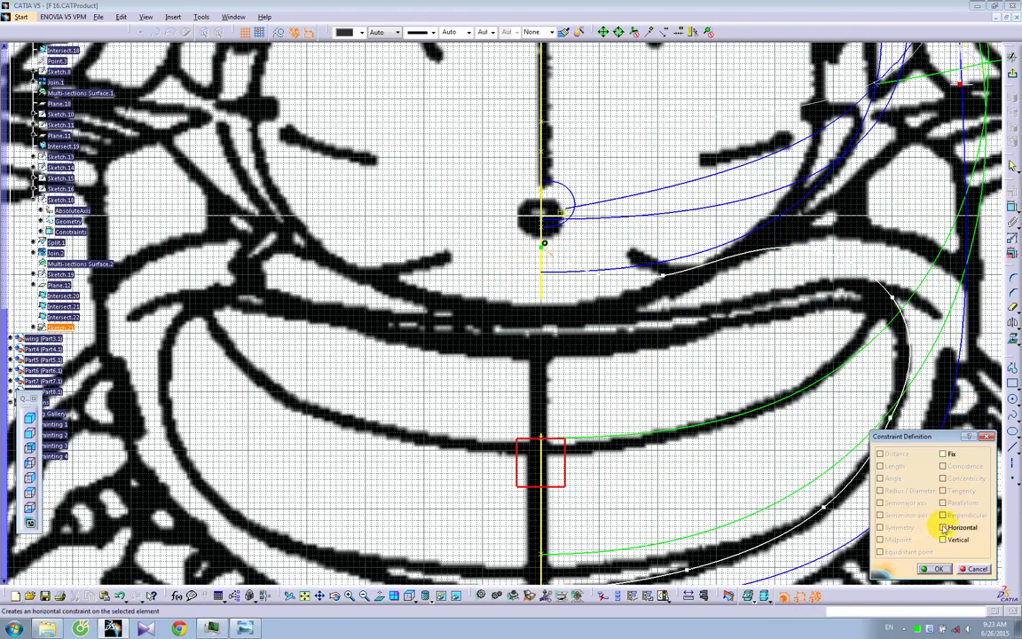
pyautogui.click(938, 562)
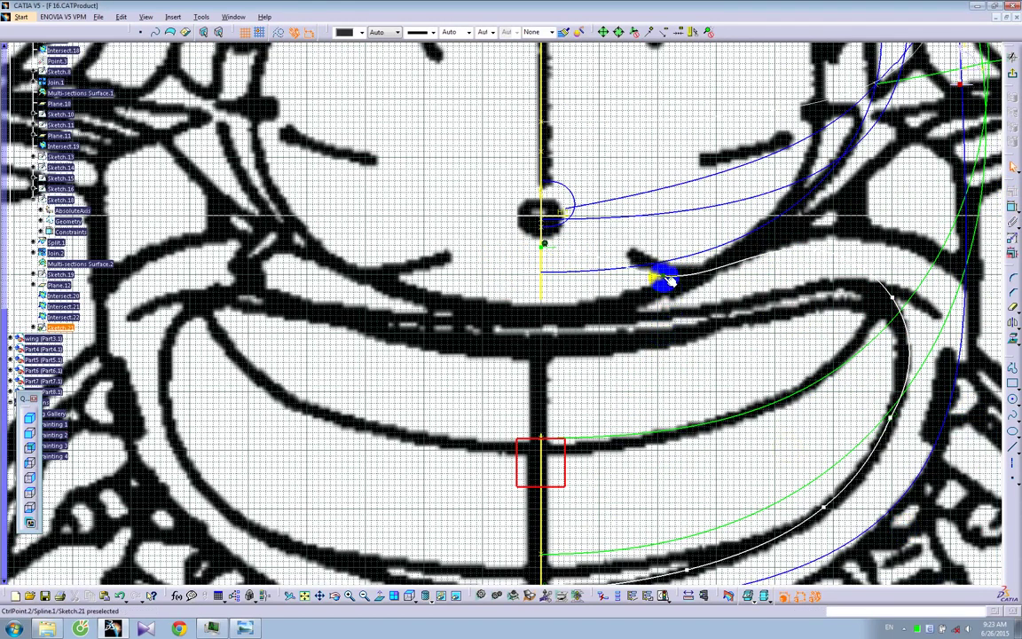
# Shift the upper intake spline's second control point outward and copy the yellow centre line's graphic properties to the spline
pyautogui.click(717, 264)
pyautogui.click(566, 31)
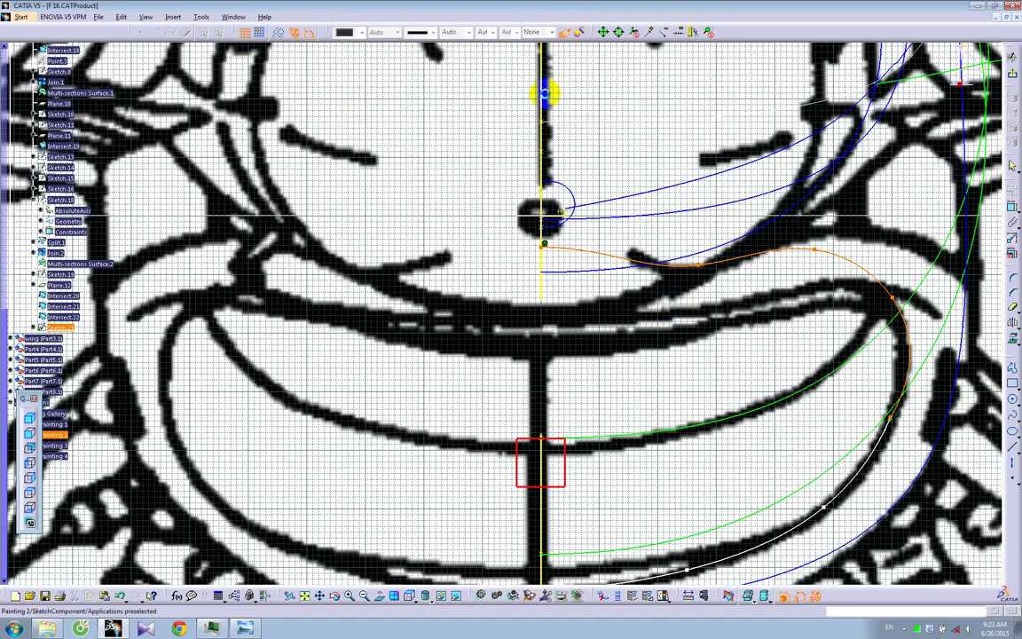
pyautogui.click(538, 90)
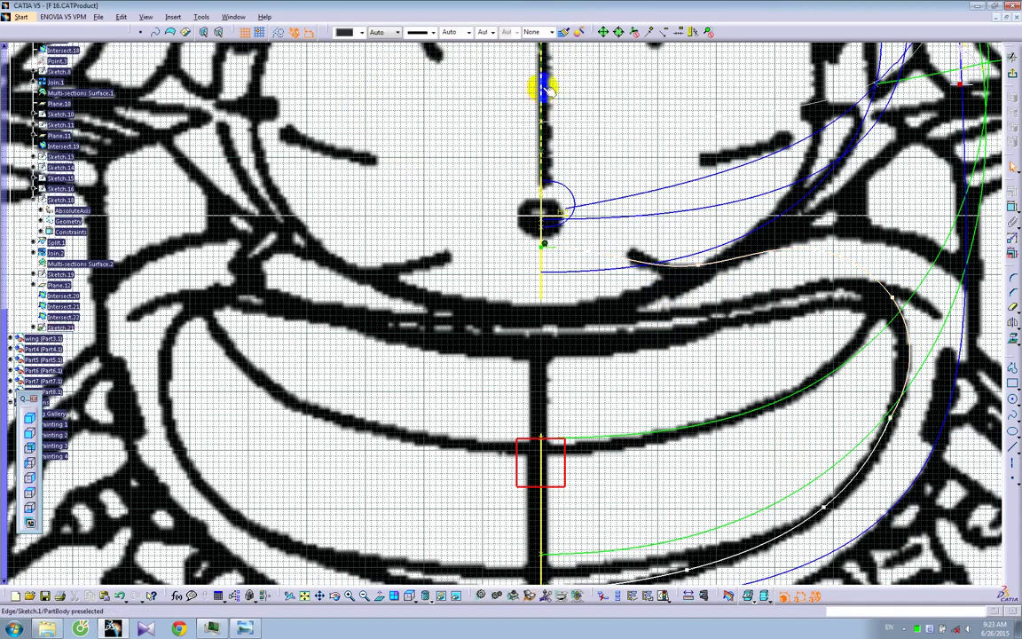
pyautogui.click(649, 262)
pyautogui.click(563, 32)
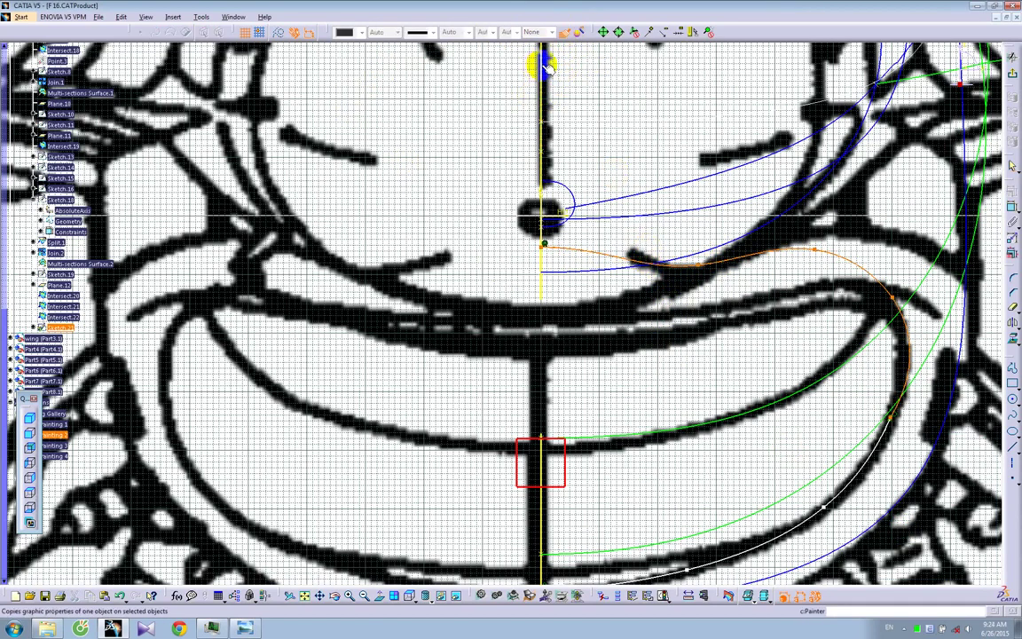
pyautogui.click(541, 67)
# Fine-tune the upper intake spline's second and fourth control points so the curve follows the blueprint's upper lip and outer corner
pyautogui.click(707, 263)
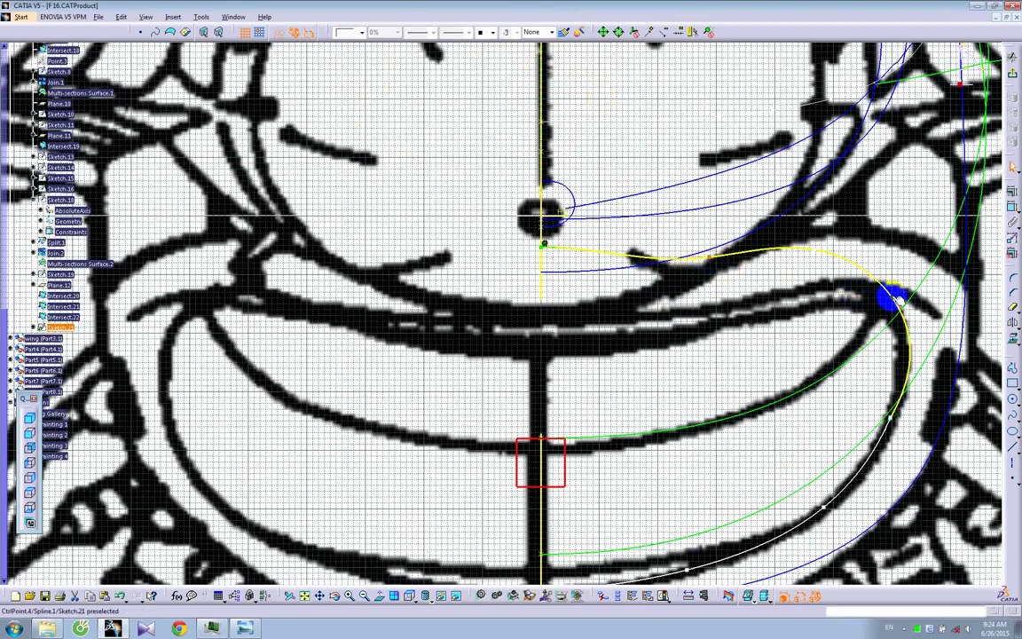
pyautogui.moveTo(892, 294); pyautogui.dragTo(889, 284)
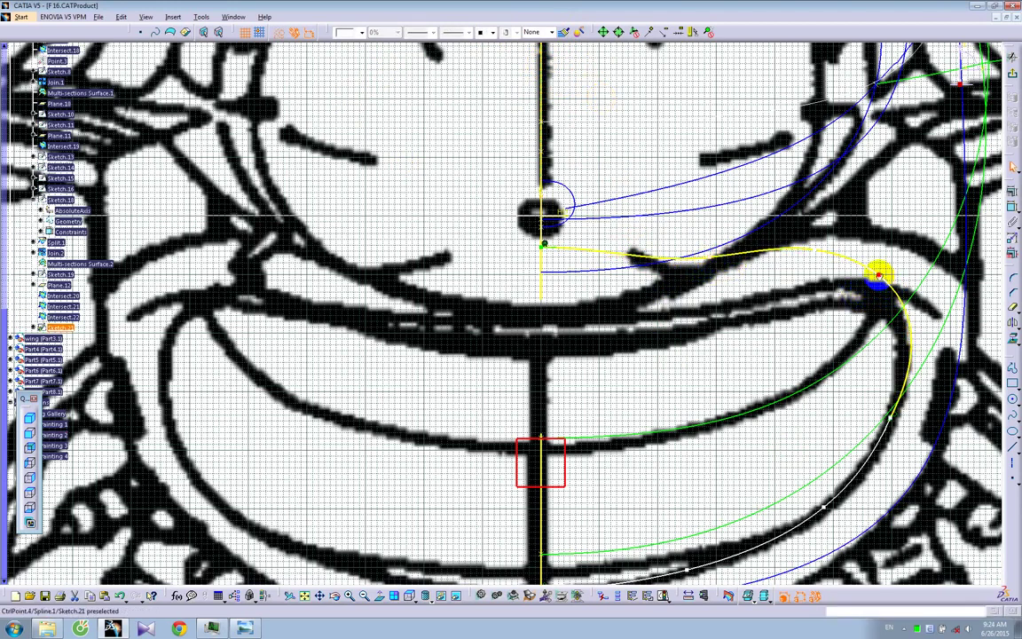
pyautogui.moveTo(884, 268); pyautogui.dragTo(873, 252)
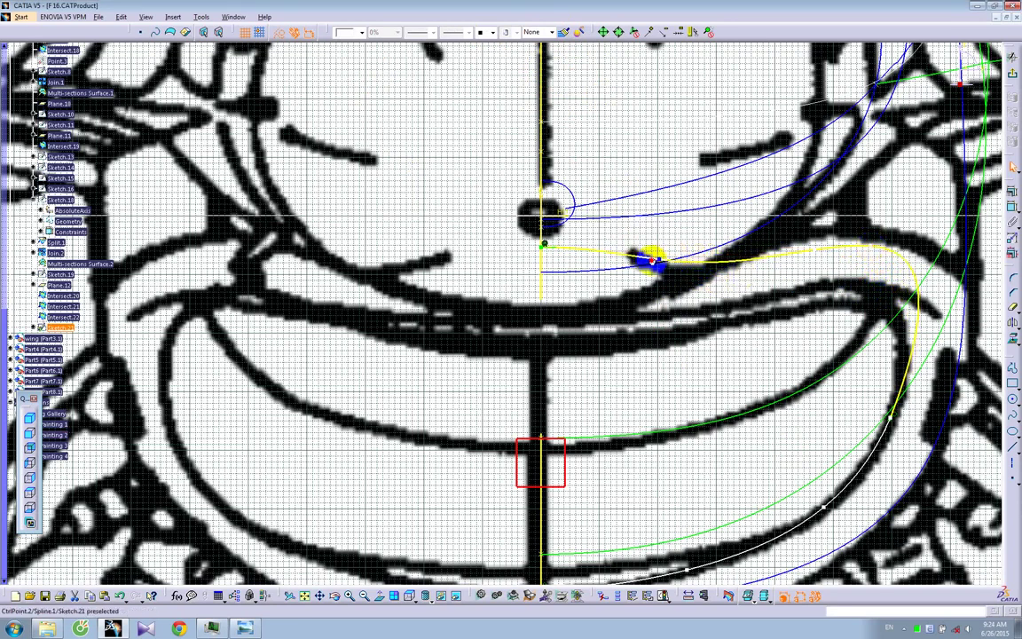
pyautogui.moveTo(689, 263); pyautogui.dragTo(737, 260)
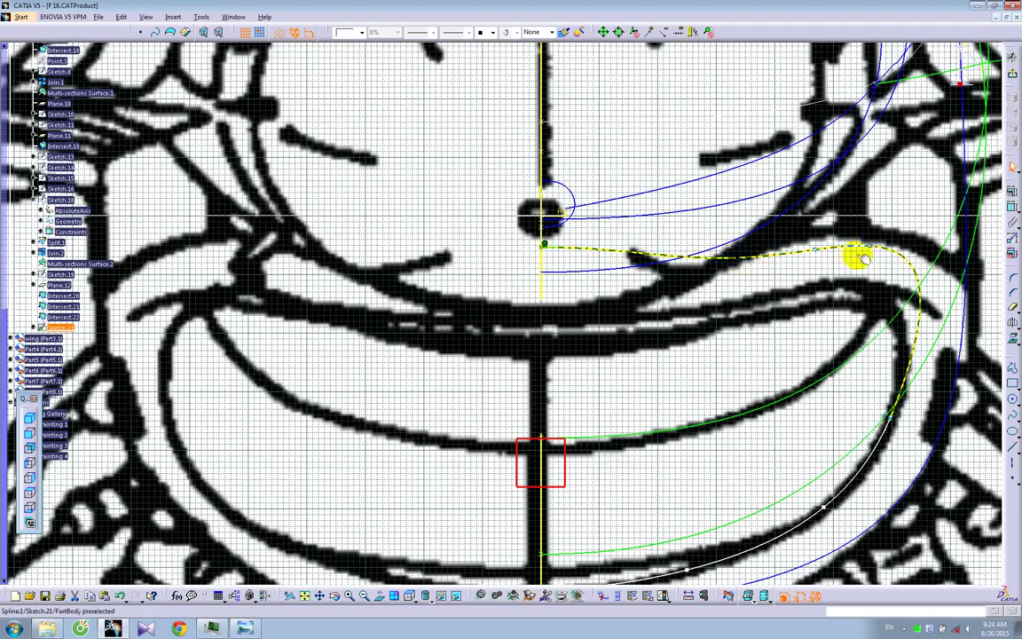
# Leave the intake sketch and copy the red curve's graphic properties to the finished intake section
pyautogui.moveTo(915, 294)
pyautogui.mouseDown(button='middle')
pyautogui.moveTo(825, 301)
pyautogui.moveTo(754, 392)
pyautogui.mouseUp(button='middle')
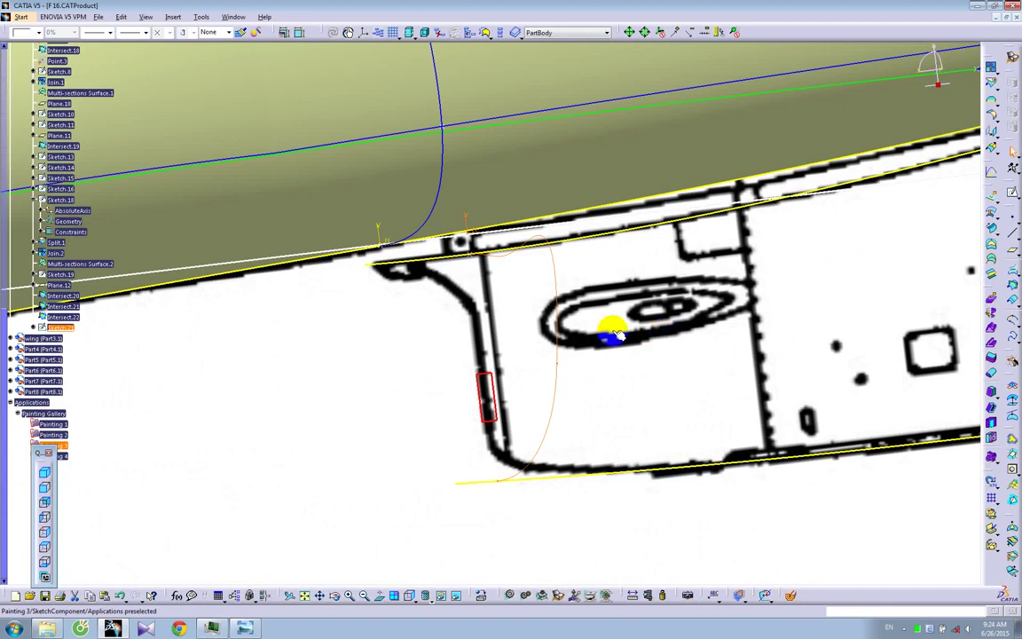
pyautogui.click(242, 33)
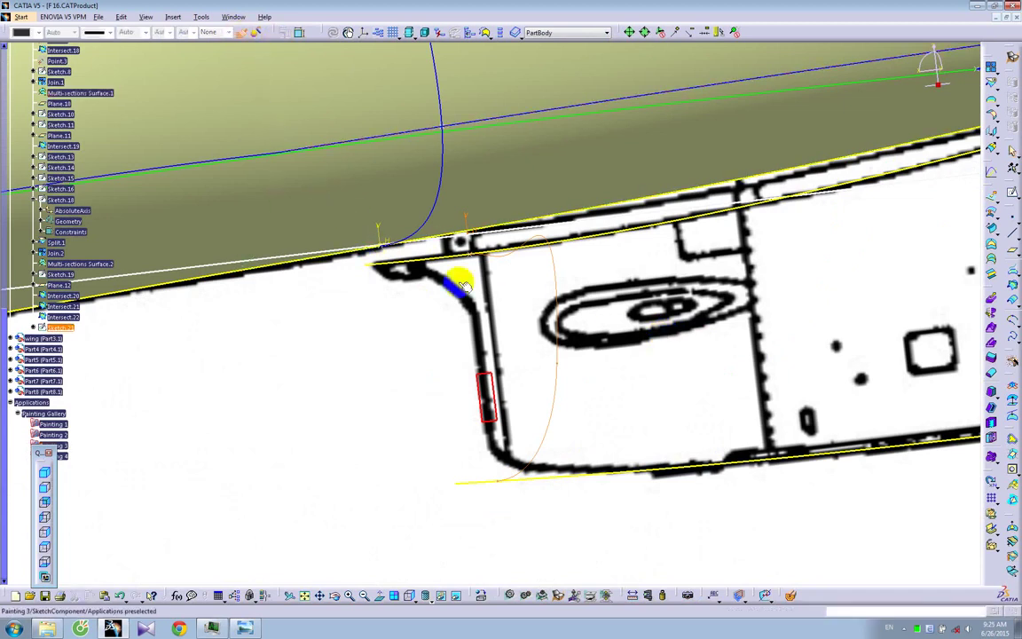
pyautogui.keyDown('ctrl'); pyautogui.moveTo(778, 206); pyautogui.dragTo(772, 399, button='middle'); pyautogui.keyUp('ctrl')
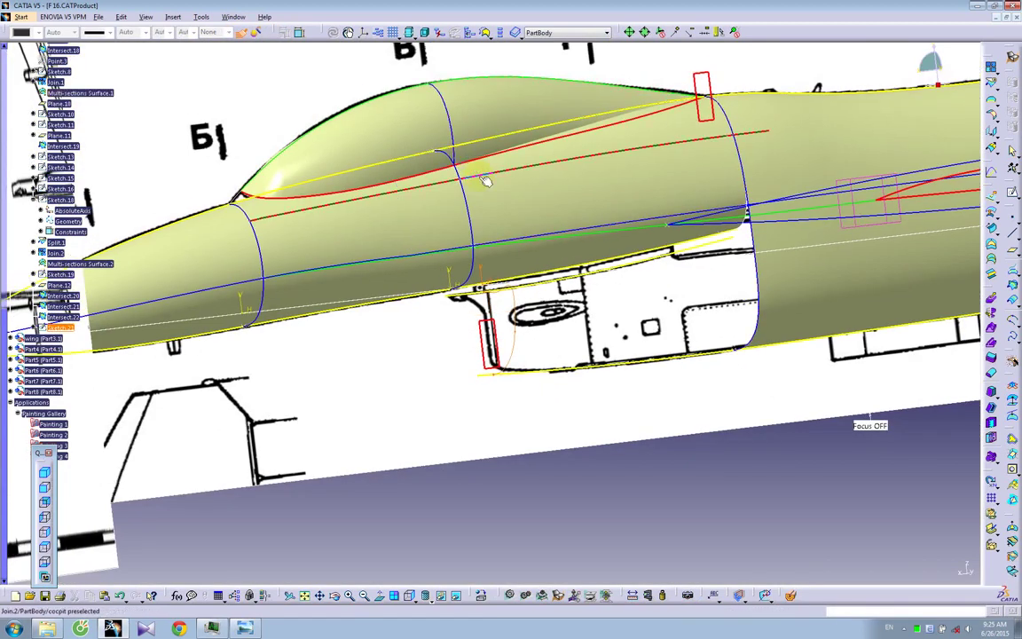
pyautogui.click(604, 352)
pyautogui.keyDown('ctrl'); pyautogui.moveTo(604, 351); pyautogui.dragTo(581, 284, button='middle'); pyautogui.keyUp('ctrl')
pyautogui.moveTo(626, 337); pyautogui.dragTo(507, 175, button='middle')
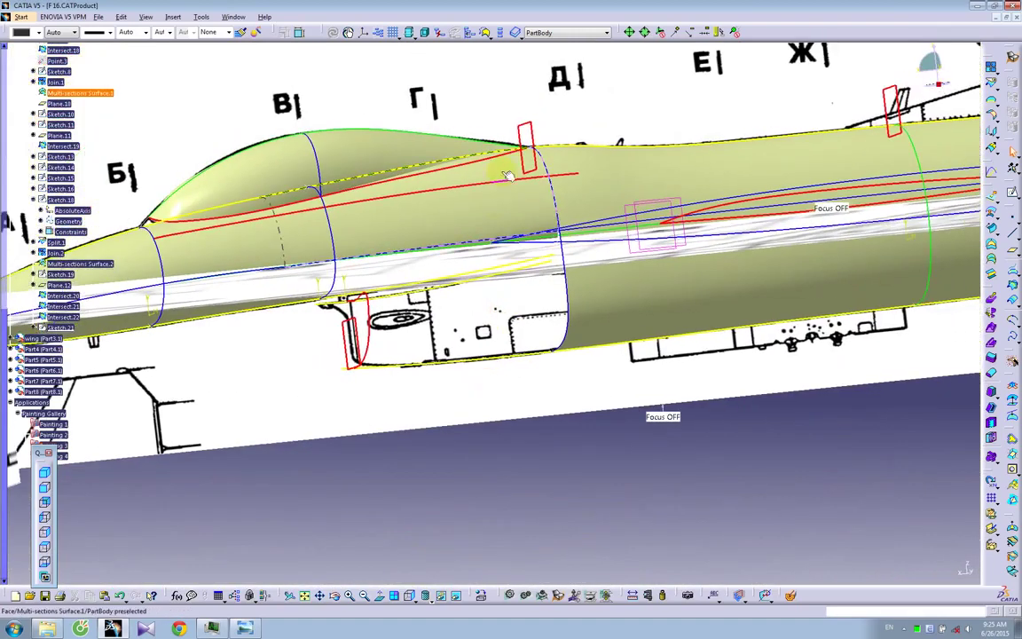
# Start a new sketch on the reference plane at the rear end of the canopy
pyautogui.click(529, 134)
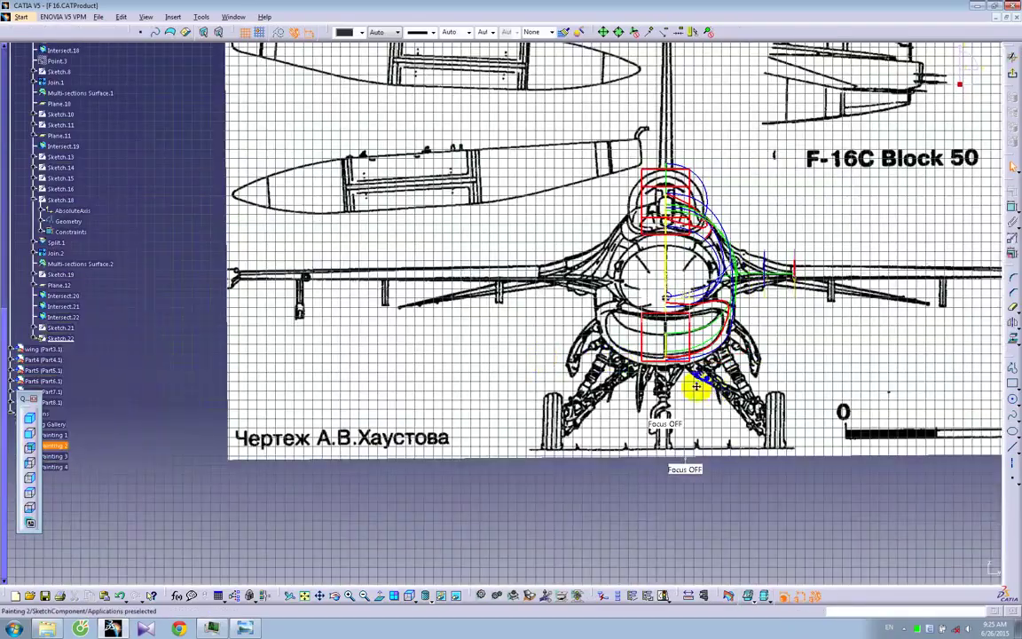
pyautogui.moveTo(699, 389)
pyautogui.mouseDown(button='middle')
pyautogui.moveTo(581, 381)
pyautogui.moveTo(563, 290)
pyautogui.moveTo(567, 191)
pyautogui.mouseUp(button='middle')
pyautogui.moveTo(754, 356); pyautogui.dragTo(553, 383, button='middle')
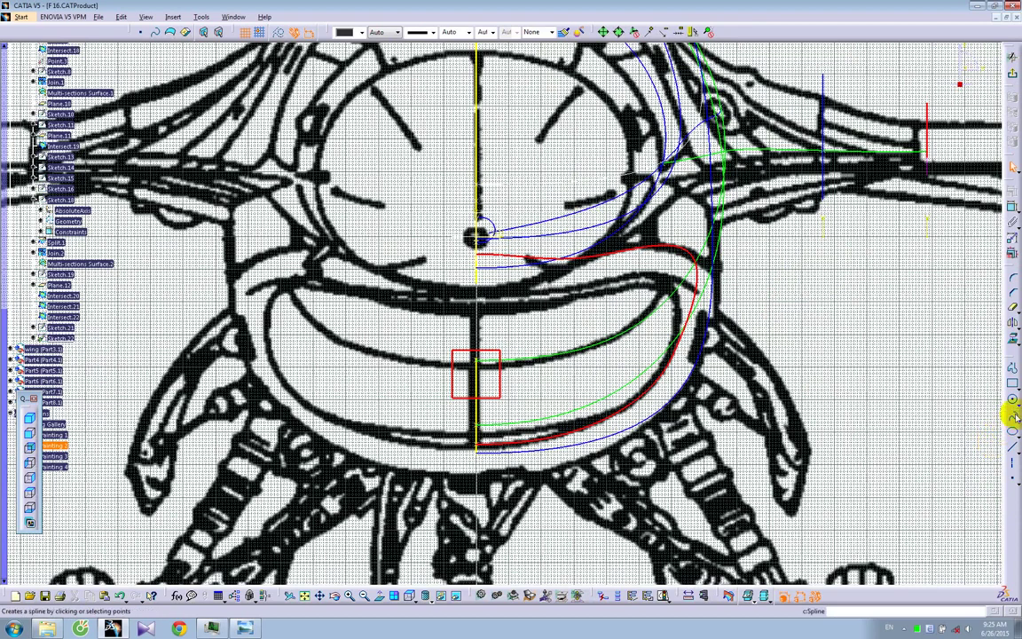
# Sketch a spline from the bottom centreline around the fuselage's lower outer side, following the front blueprint
pyautogui.click(1012, 413)
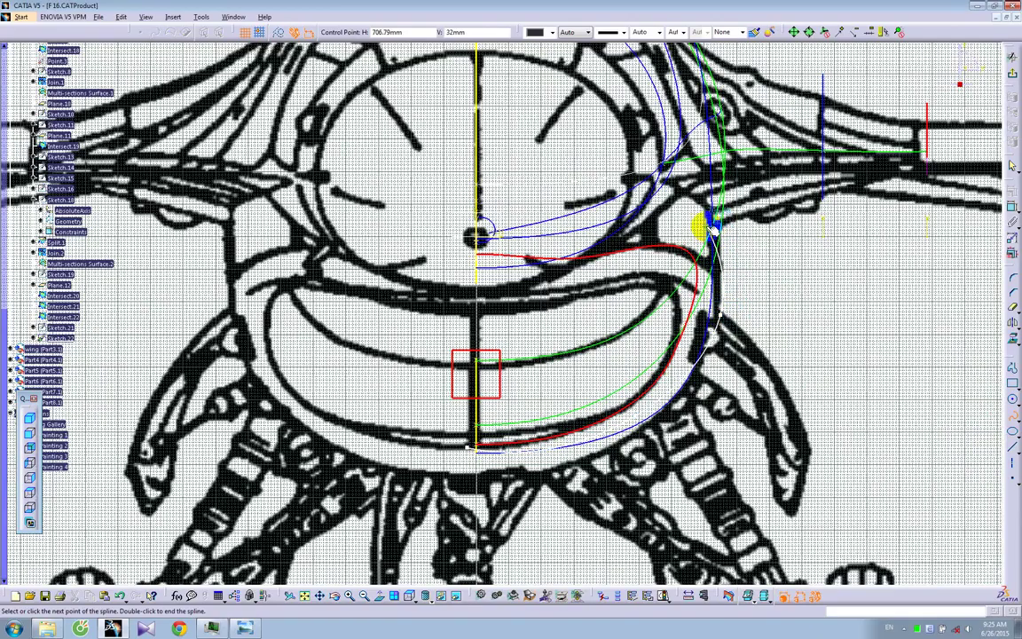
pyautogui.click(710, 227)
pyautogui.press('Escape')
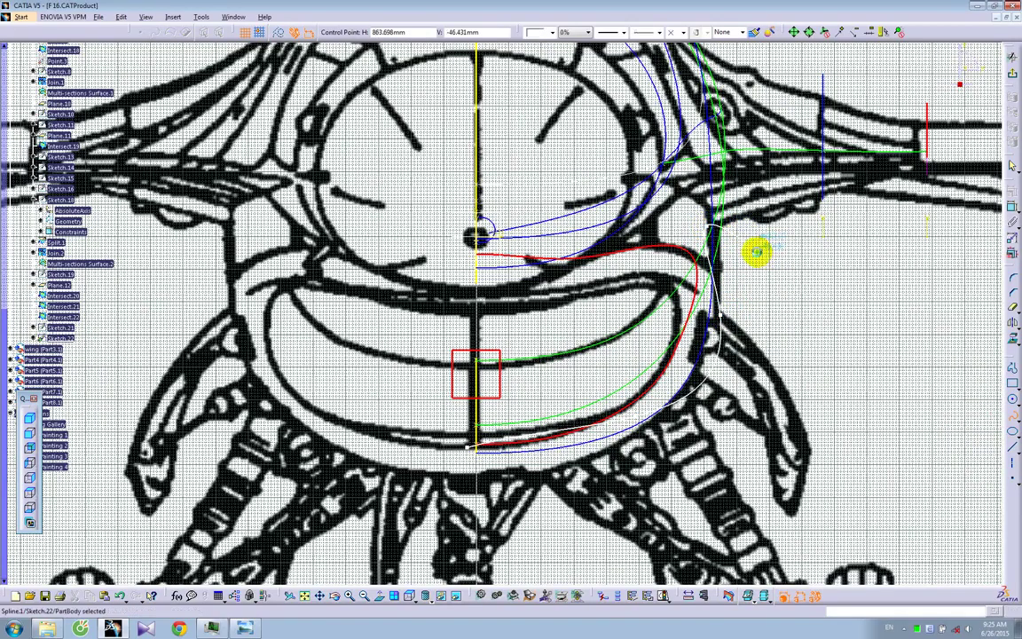
pyautogui.moveTo(762, 267); pyautogui.dragTo(551, 253, button='middle')
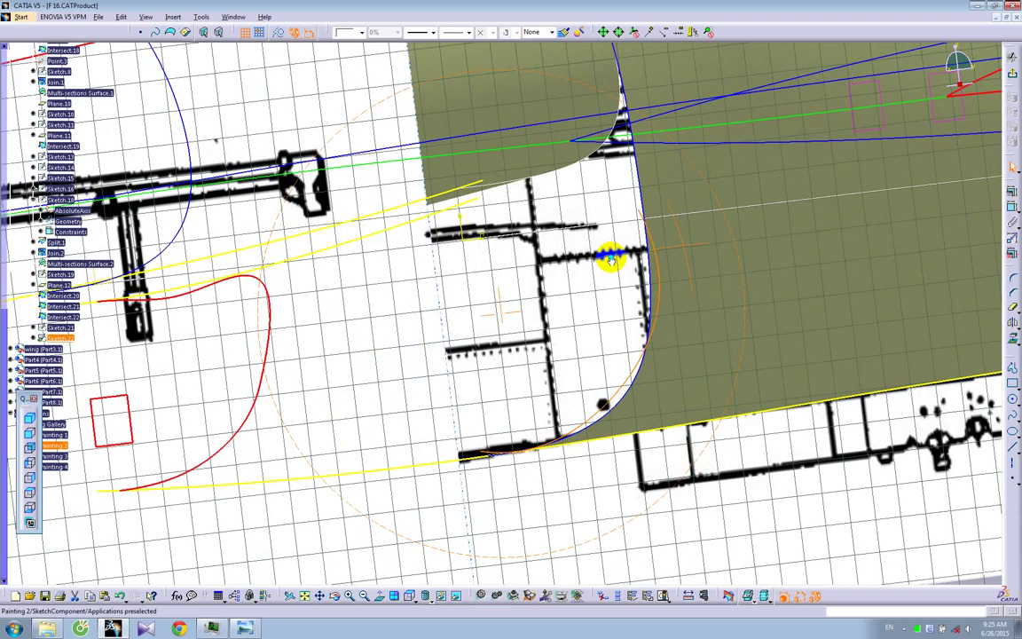
# Try constraining the spline's lower endpoint to coincide with the yellow belly guide curve, and delete the spline
pyautogui.click(734, 475)
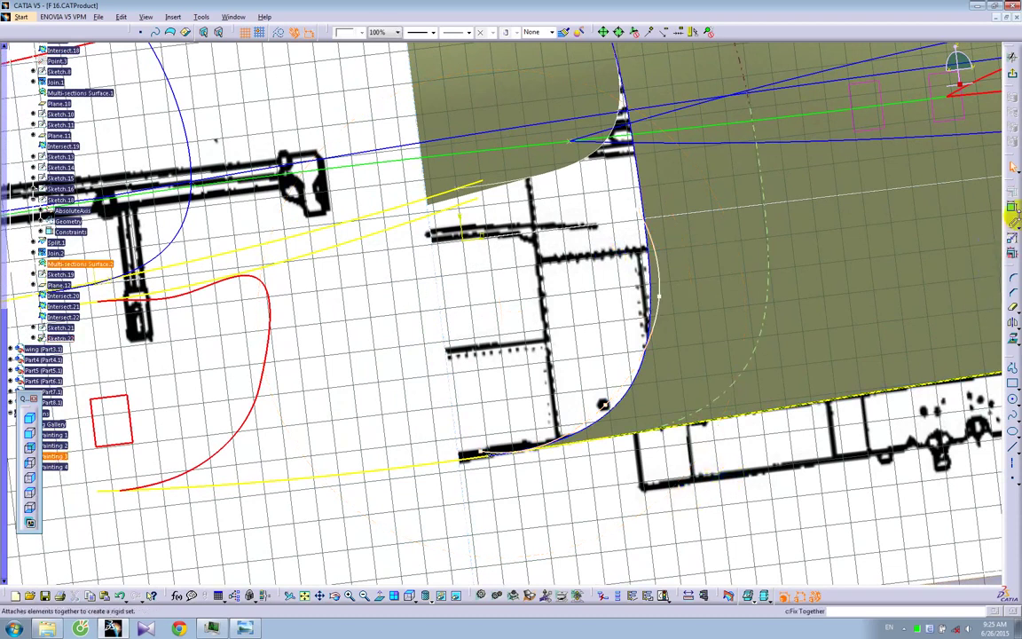
pyautogui.click(1012, 210)
pyautogui.click(486, 453)
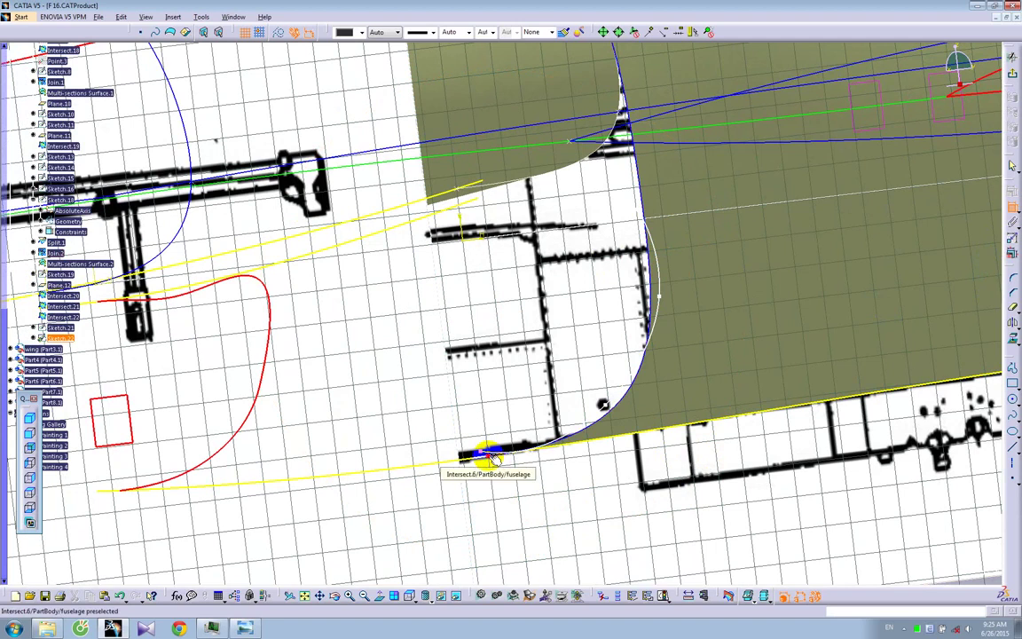
pyautogui.rightClick(477, 479)
pyautogui.click(483, 454)
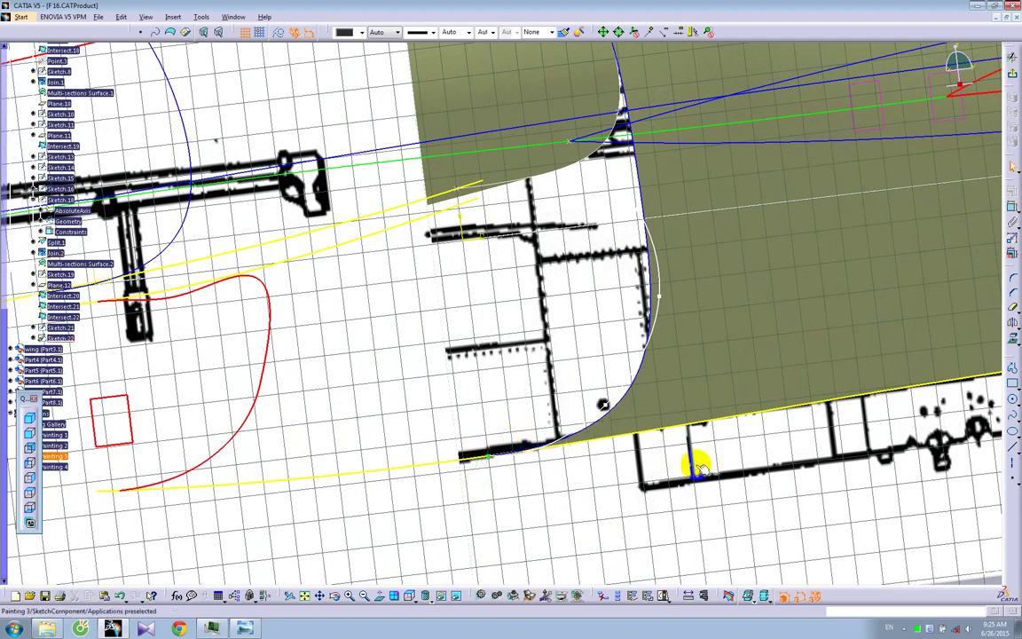
pyautogui.click(661, 320)
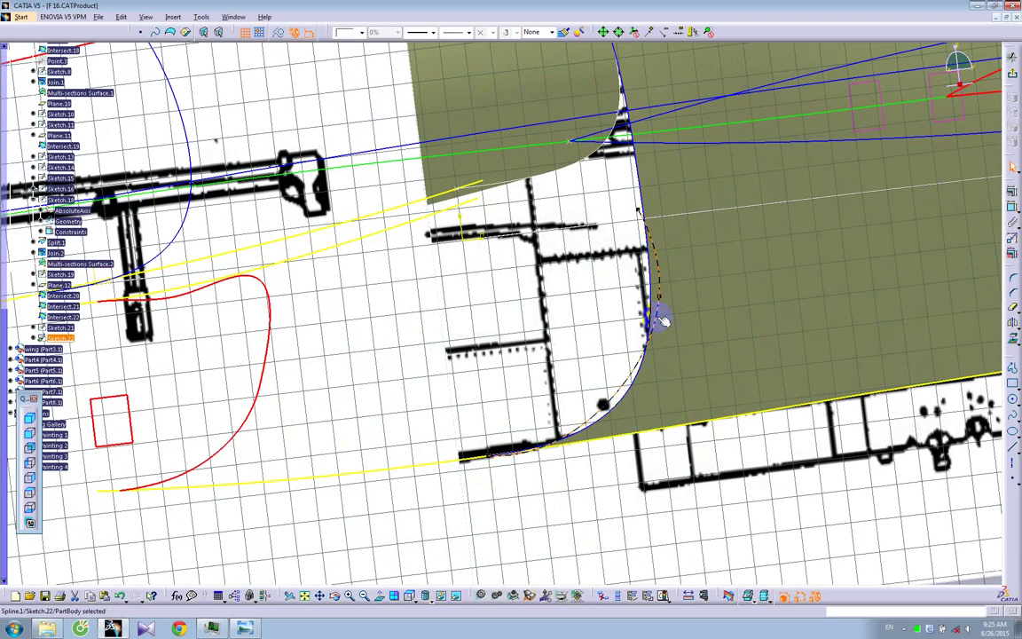
pyautogui.press('Delete')
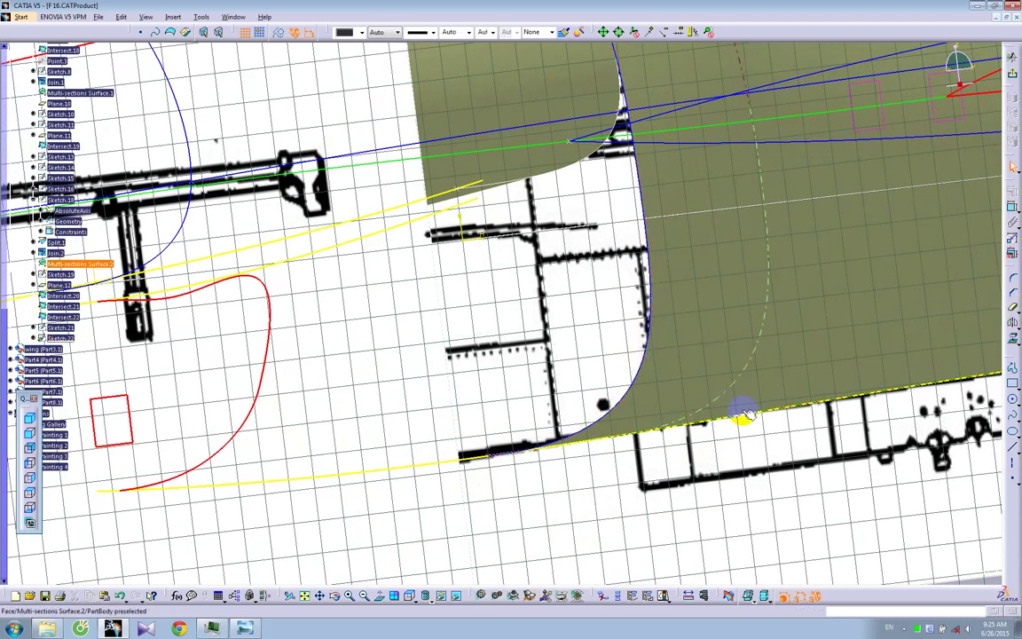
# Project the blue fuselage section curve at the canopy's rear end onto the sketch plane
pyautogui.click(1012, 339)
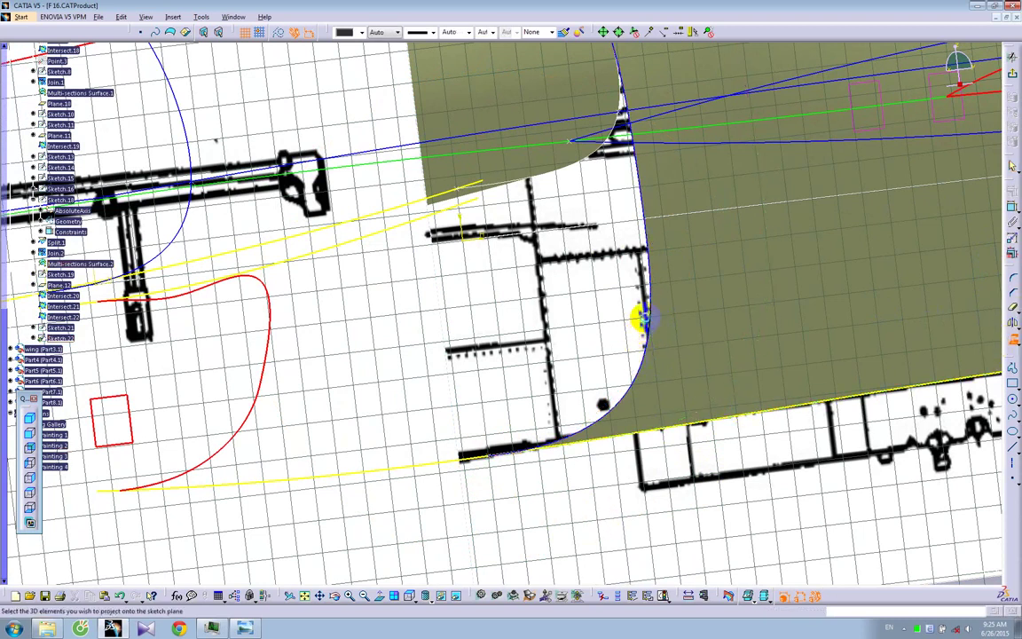
pyautogui.click(649, 312)
pyautogui.moveTo(670, 407)
pyautogui.keyDown('ctrl'); pyautogui.mouseDown(button='middle')
pyautogui.moveTo(658, 453)
pyautogui.moveTo(647, 410)
pyautogui.mouseUp(button='middle'); pyautogui.keyUp('ctrl')
pyautogui.click(656, 419)
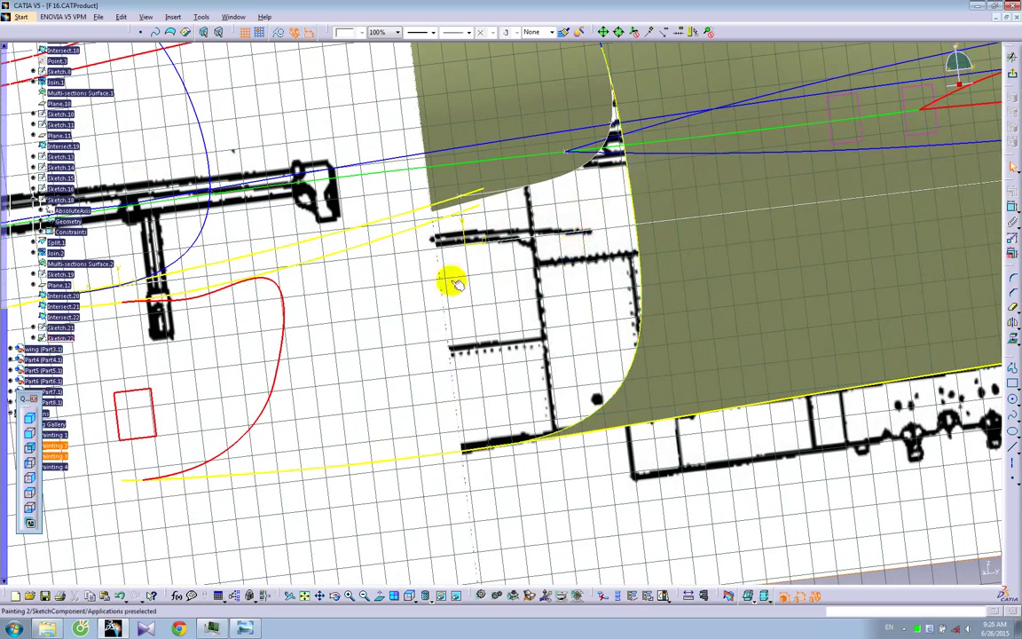
# Sketch a five-point spline from the centreline below the nose outward to the projected fuselage side curve
pyautogui.click(376, 596)
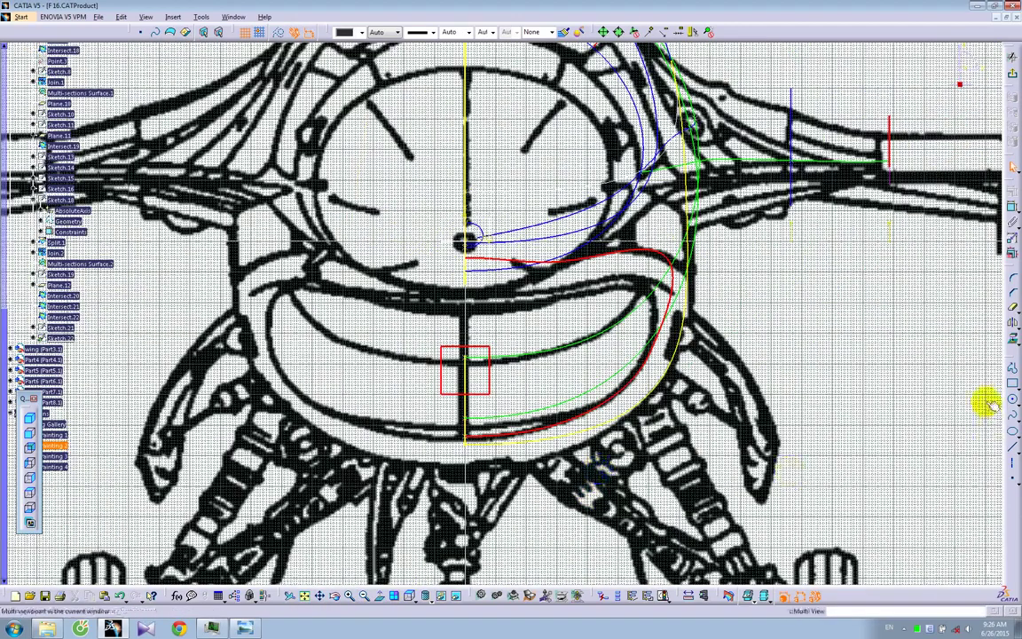
pyautogui.click(1012, 414)
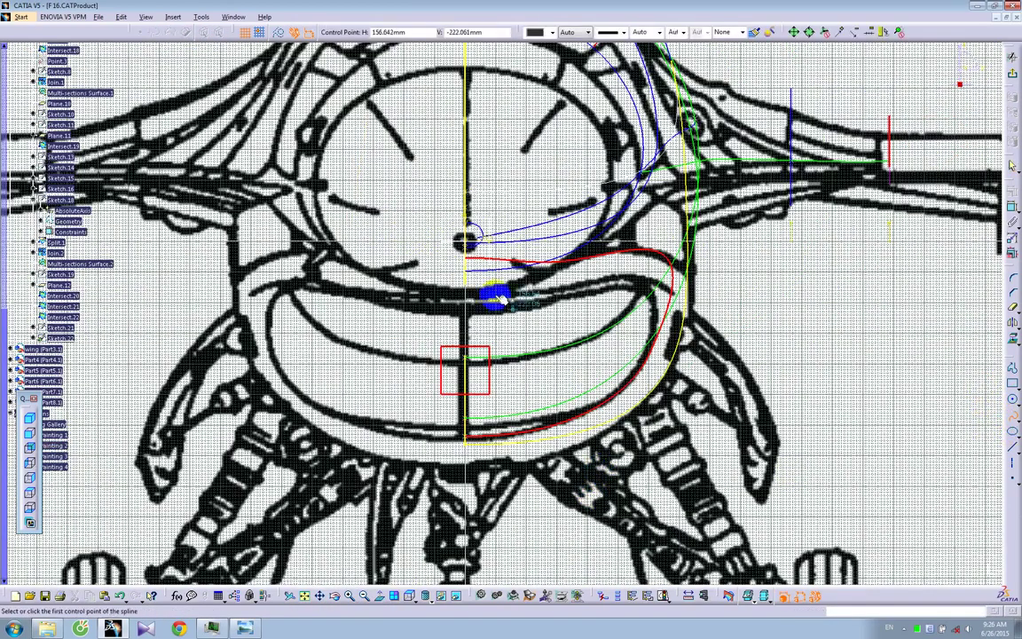
pyautogui.click(602, 248)
pyautogui.click(683, 192)
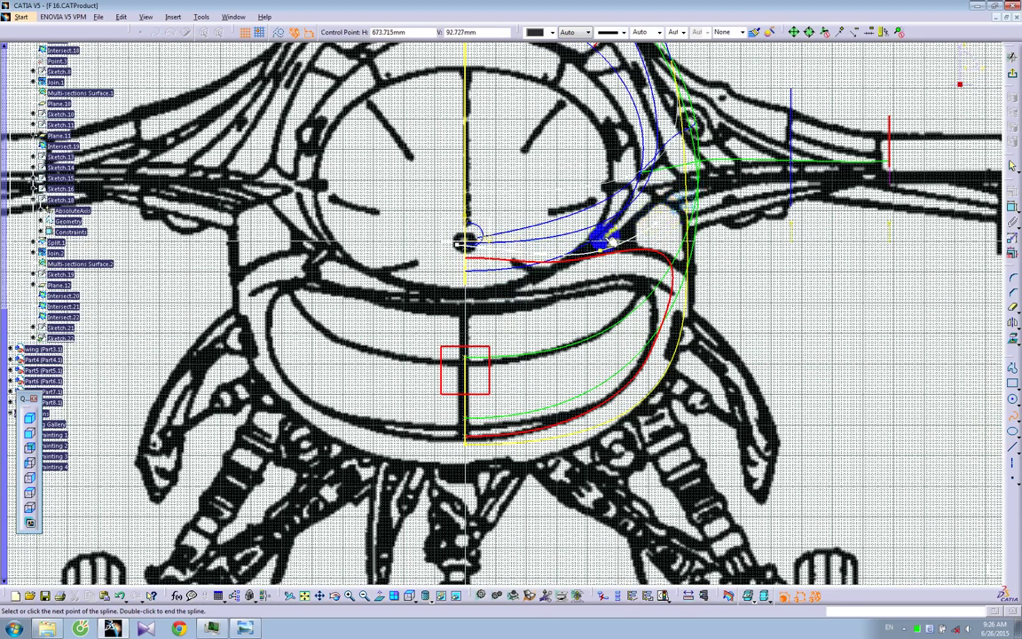
pyautogui.click(665, 212)
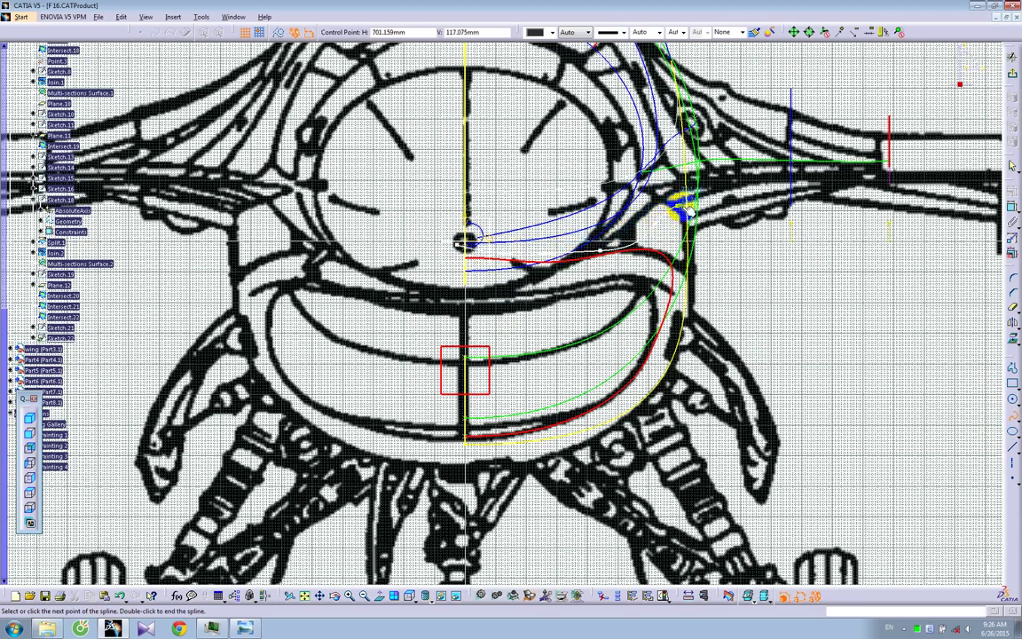
pyautogui.doubleClick(687, 210)
pyautogui.click(733, 280)
# Constrain the new spline's centreline endpoint to coincide with the yellow intake-top guide line
pyautogui.moveTo(714, 281)
pyautogui.mouseDown(button='middle')
pyautogui.moveTo(589, 277)
pyautogui.moveTo(529, 246)
pyautogui.moveTo(552, 282)
pyautogui.moveTo(547, 300)
pyautogui.moveTo(525, 275)
pyautogui.mouseUp(button='middle')
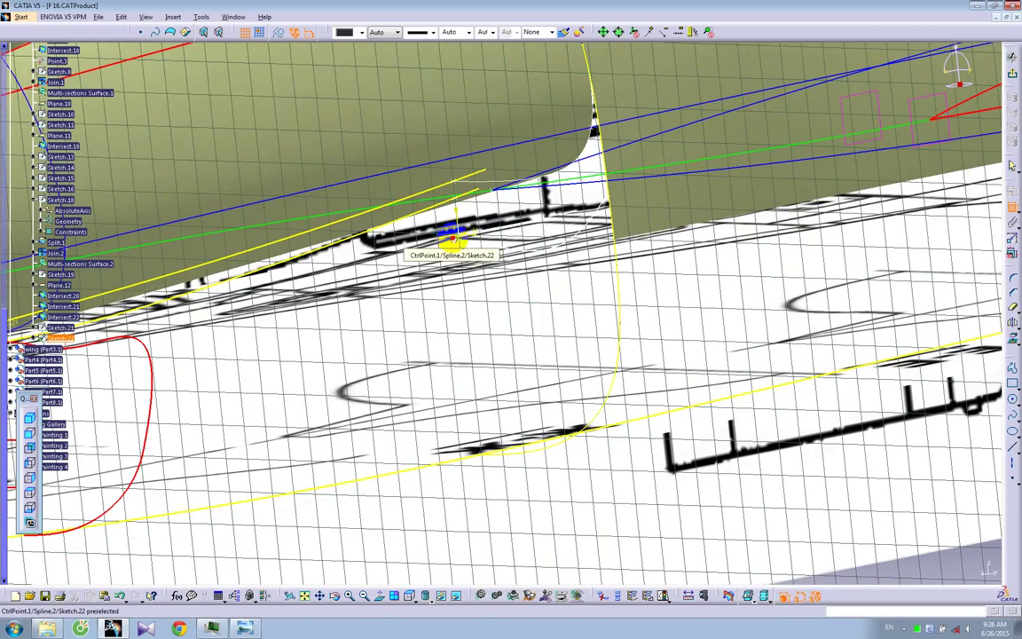
pyautogui.click(452, 239)
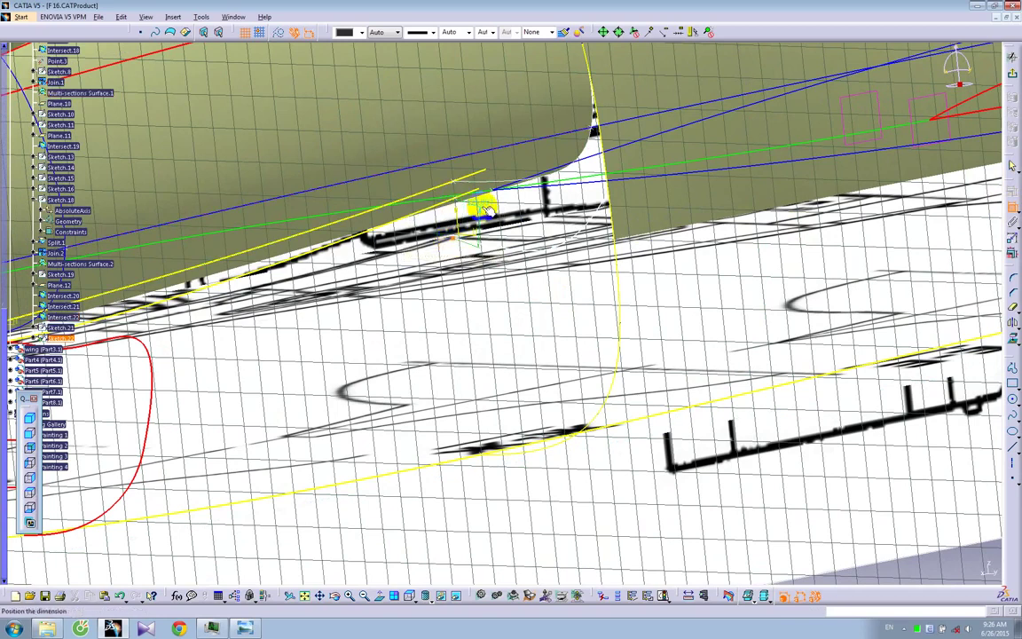
pyautogui.rightClick(487, 211)
pyautogui.click(504, 338)
# Raise the spline's second and third control points and copy the red curve's graphic properties to the spline
pyautogui.moveTo(512, 297); pyautogui.dragTo(530, 271, button='middle')
pyautogui.moveTo(583, 236); pyautogui.dragTo(548, 291, button='middle')
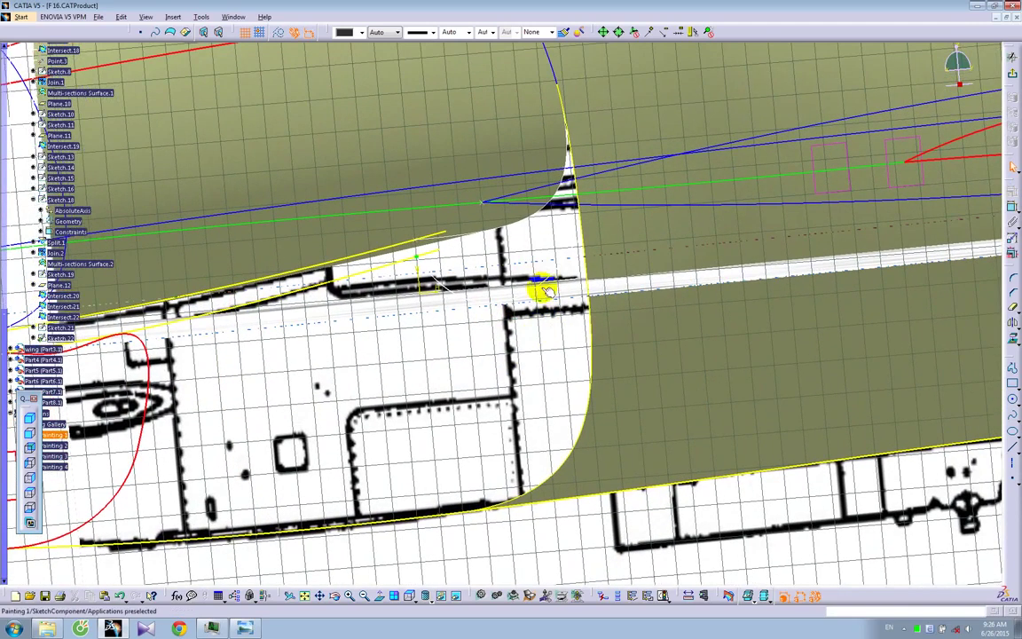
pyautogui.click(516, 296)
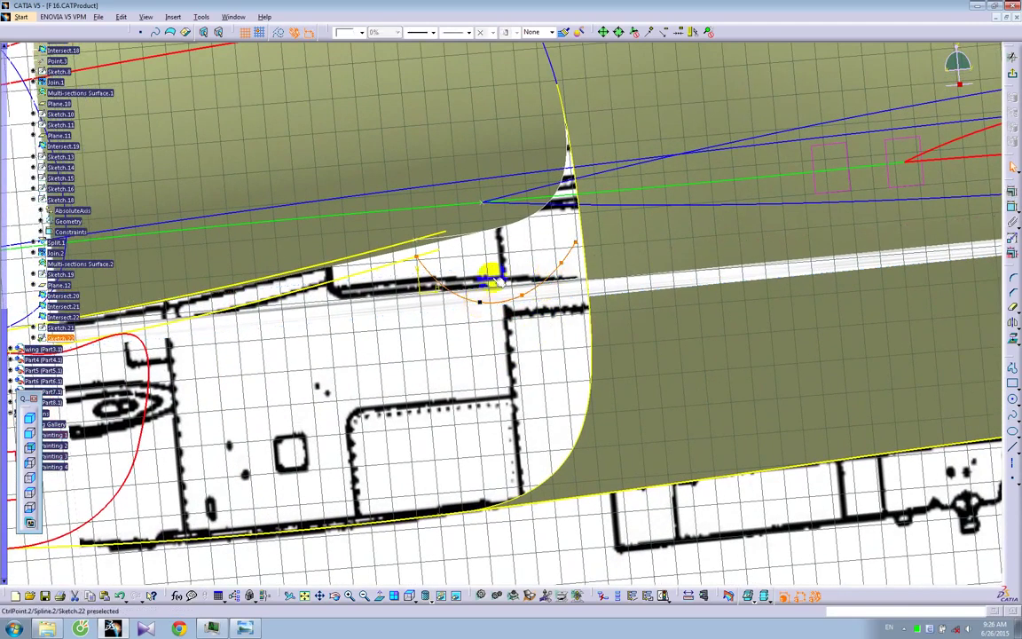
pyautogui.click(492, 265)
pyautogui.moveTo(481, 303); pyautogui.dragTo(481, 265)
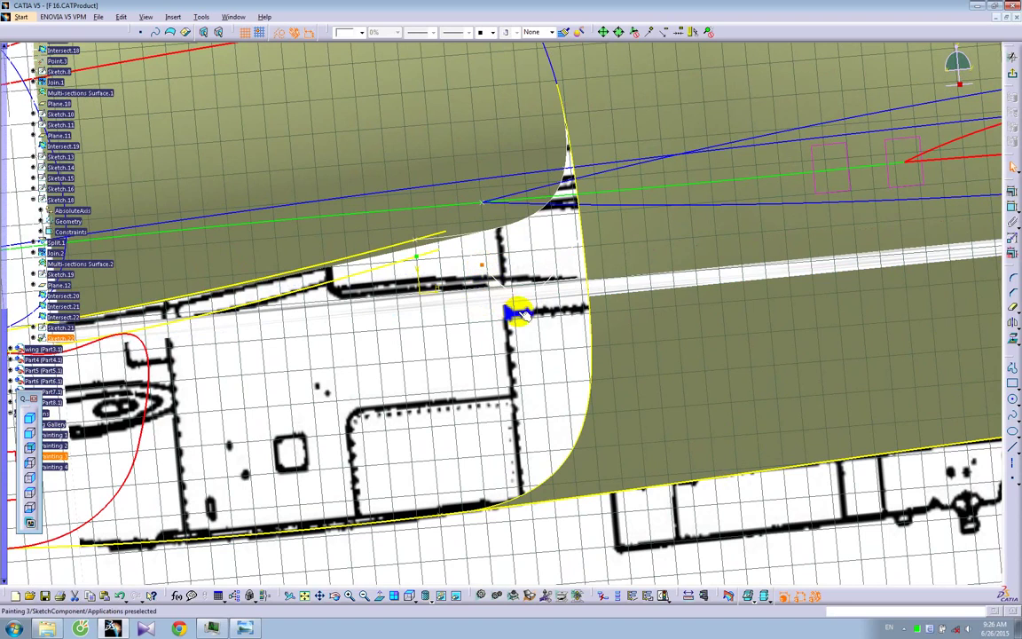
pyautogui.click(563, 32)
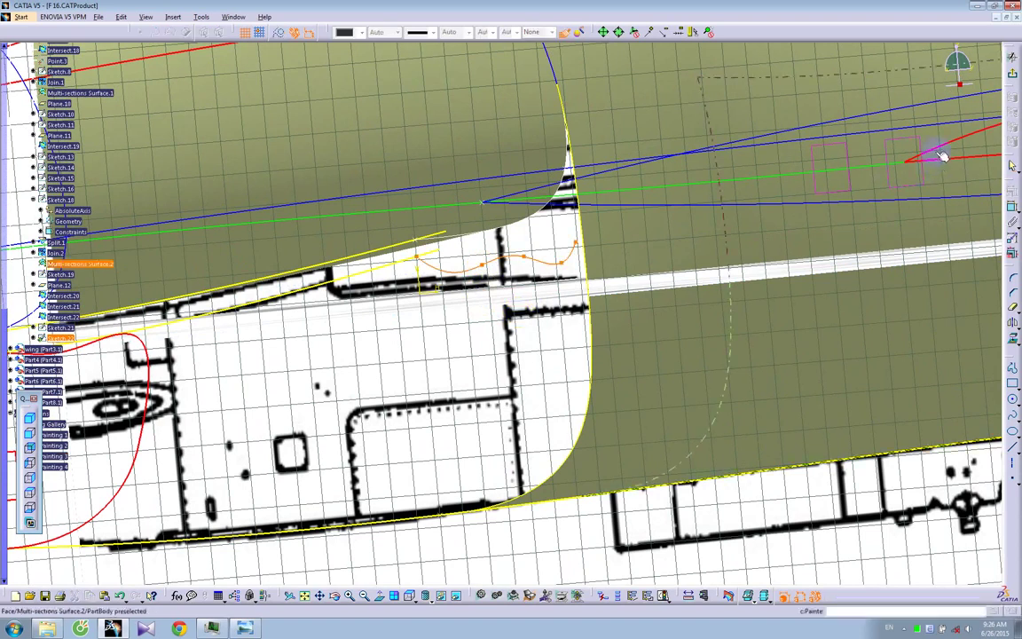
pyautogui.click(935, 148)
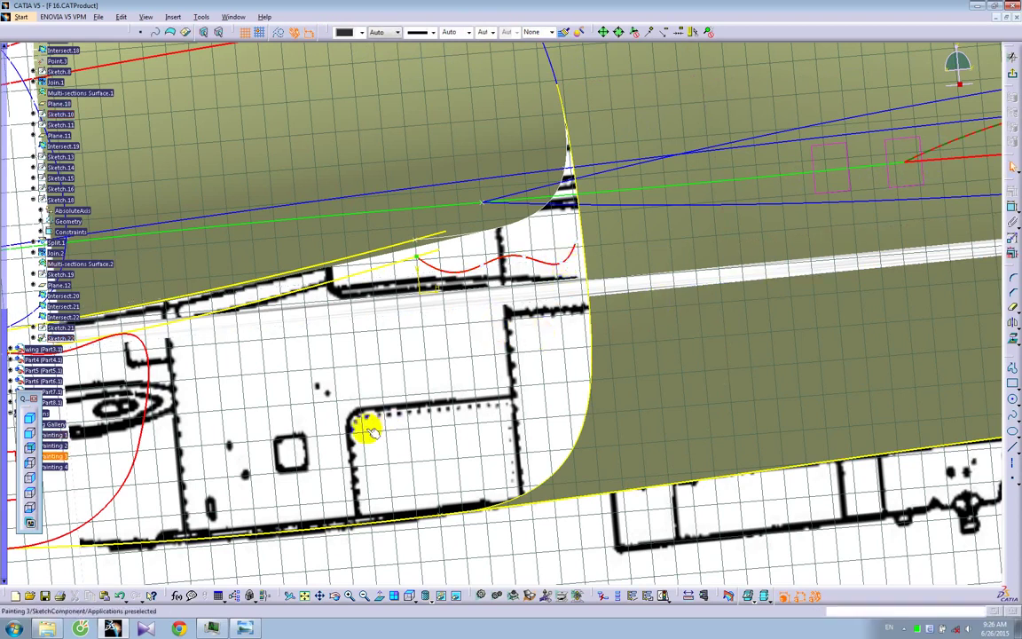
# Raise the spline's fourth control point so the curve arches up beside the fuselage side
pyautogui.click(562, 254)
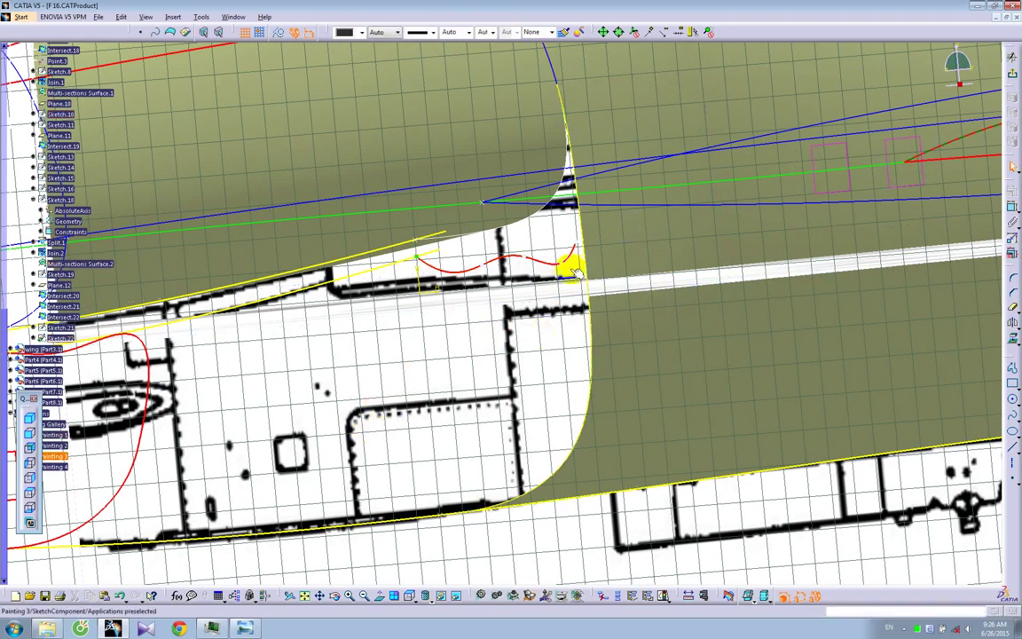
pyautogui.click(559, 241)
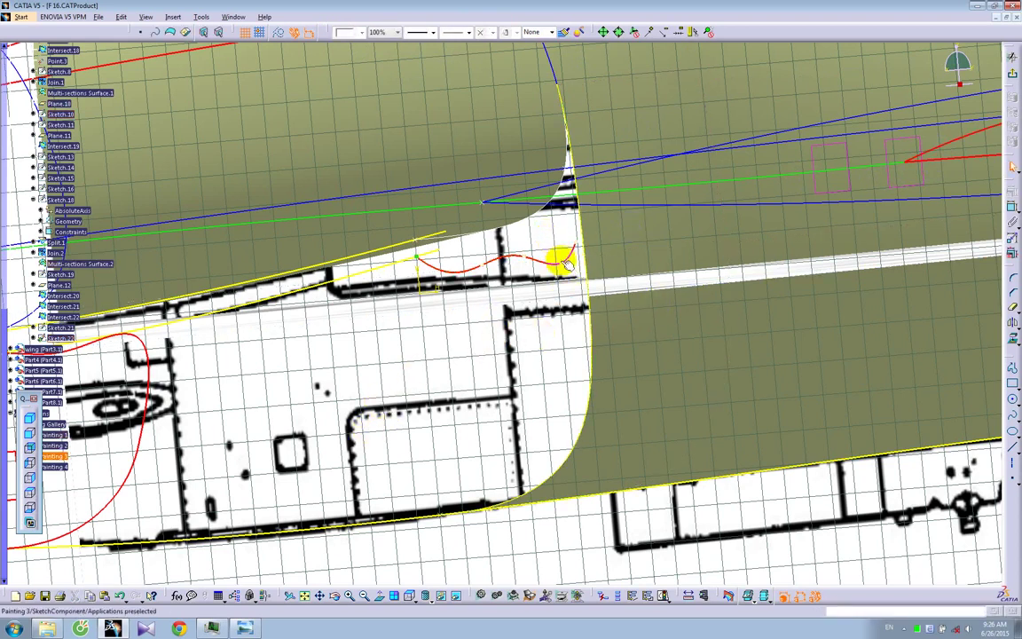
pyautogui.moveTo(561, 263); pyautogui.dragTo(562, 247)
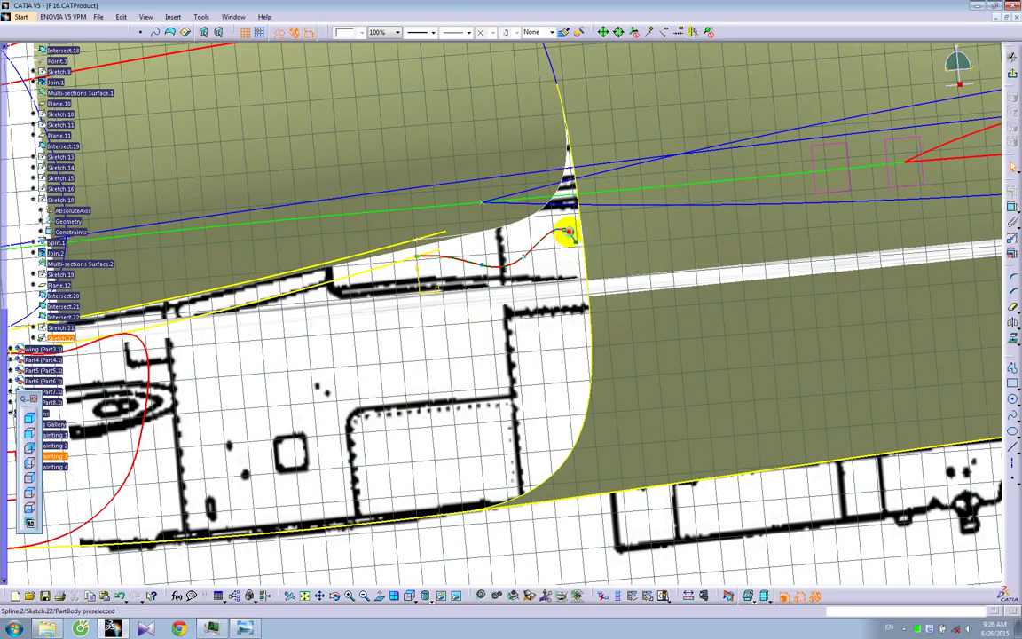
# Impose tangency at the spline's first and last control points, CtrlPoint.1 and CtrlPoint.5
pyautogui.doubleClick(572, 236)
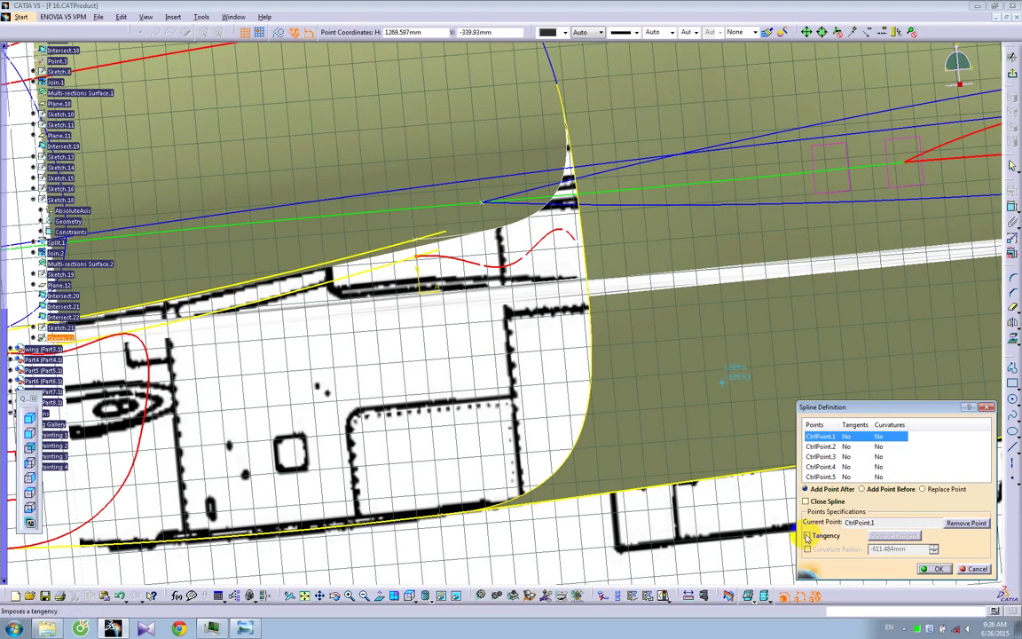
pyautogui.click(806, 535)
pyautogui.click(821, 476)
pyautogui.click(825, 535)
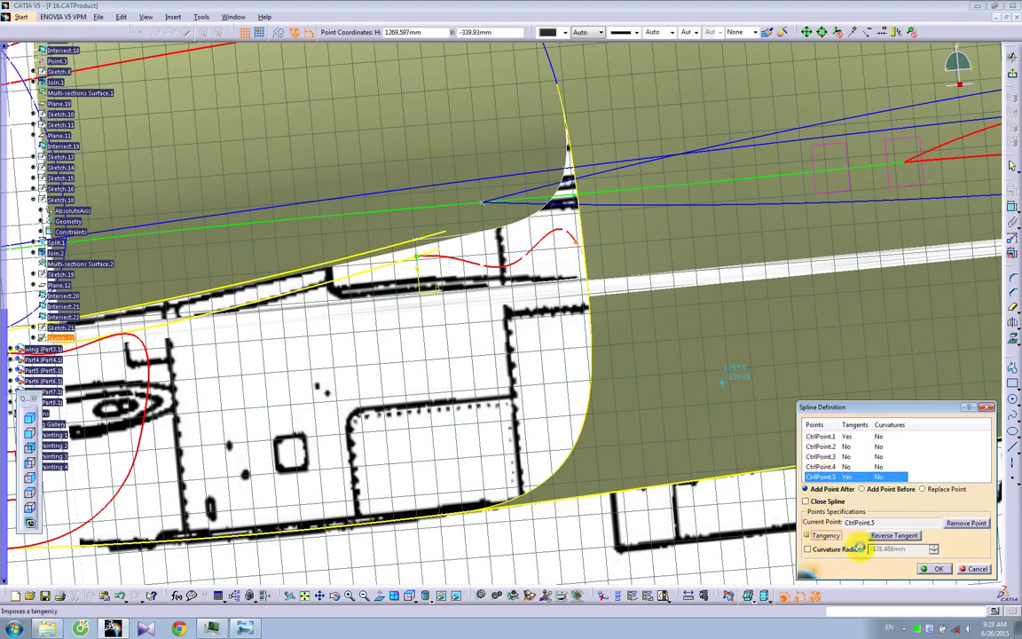
pyautogui.click(936, 568)
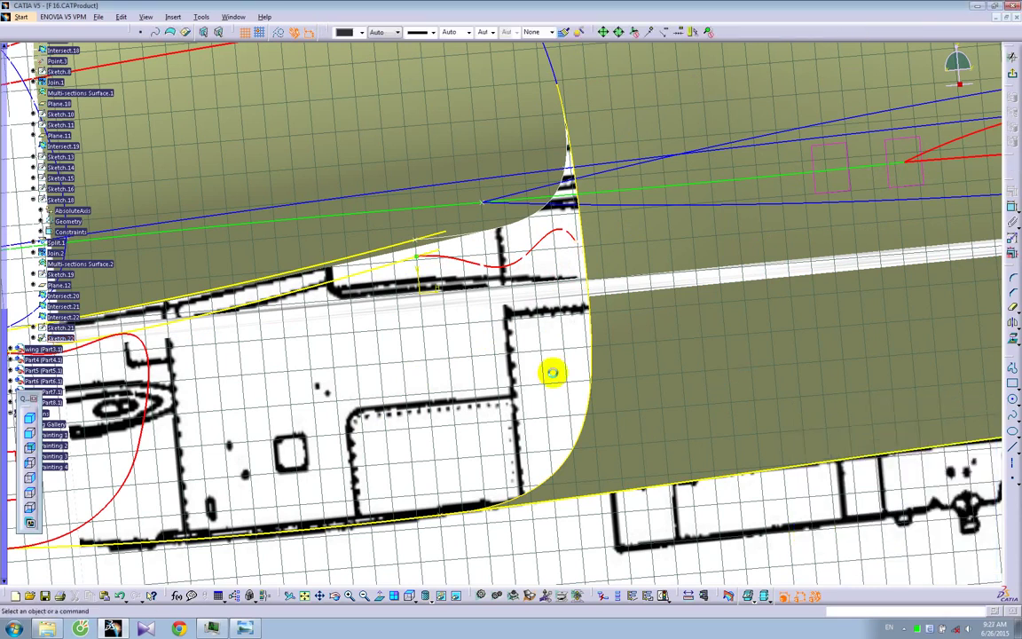
# Constrain the tangent direction at the spline's centreline control point, CtrlPoint.1, to be horizontal
pyautogui.click(432, 259)
pyautogui.click(436, 255)
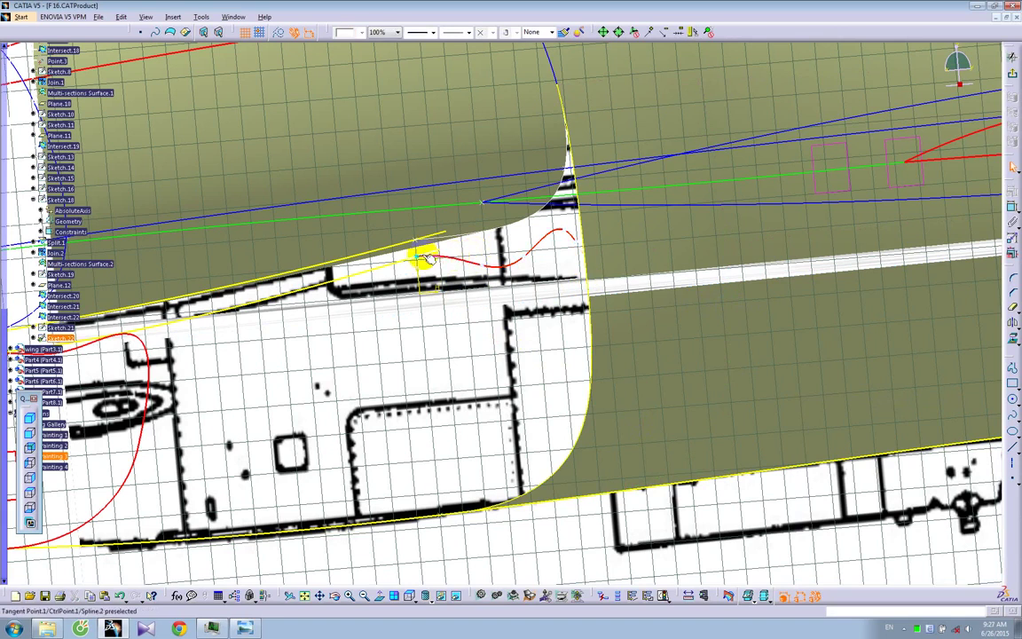
pyautogui.click(427, 259)
pyautogui.click(1011, 206)
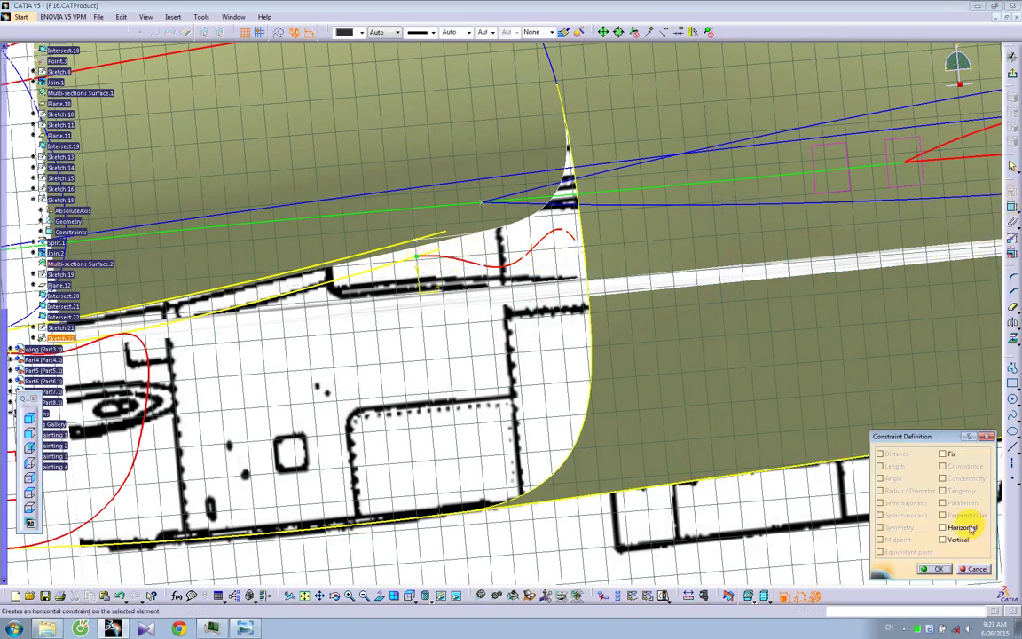
pyautogui.click(936, 568)
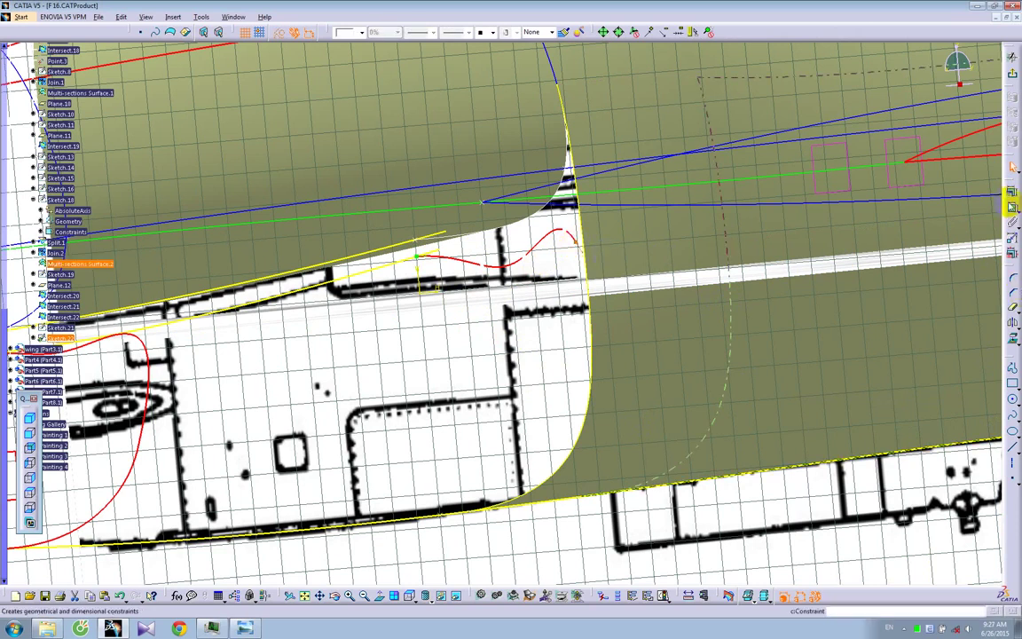
# Make the spline's outer endpoint coincident with the yellow fuselage section curve
pyautogui.click(584, 231)
pyautogui.rightClick(559, 270)
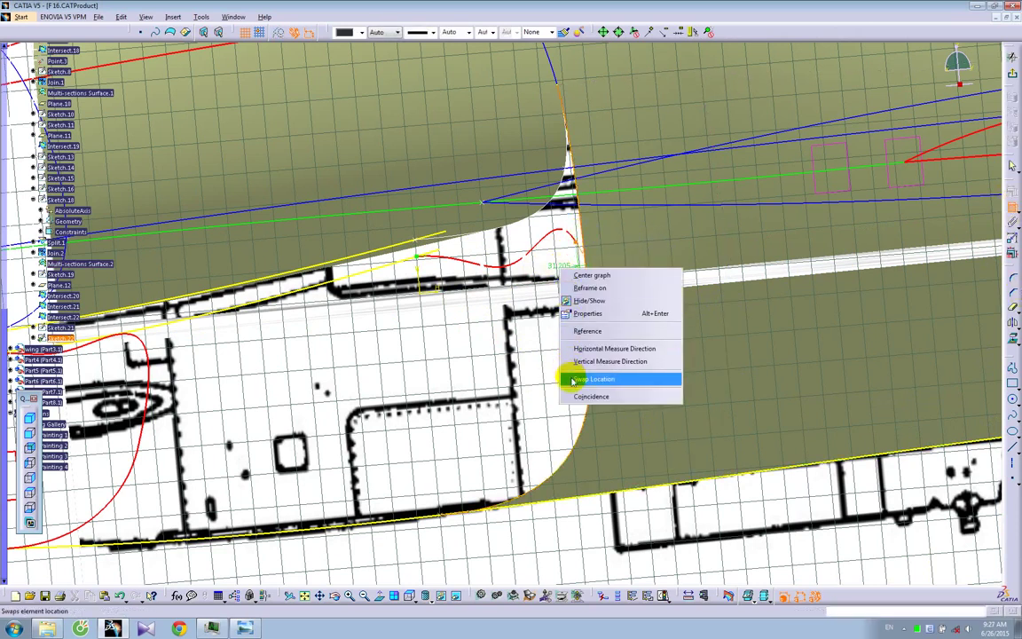
pyautogui.click(574, 390)
# Apply a tangency constraint between the tangent direction at CtrlPoint.5 and the fuselage section curve
pyautogui.click(583, 248)
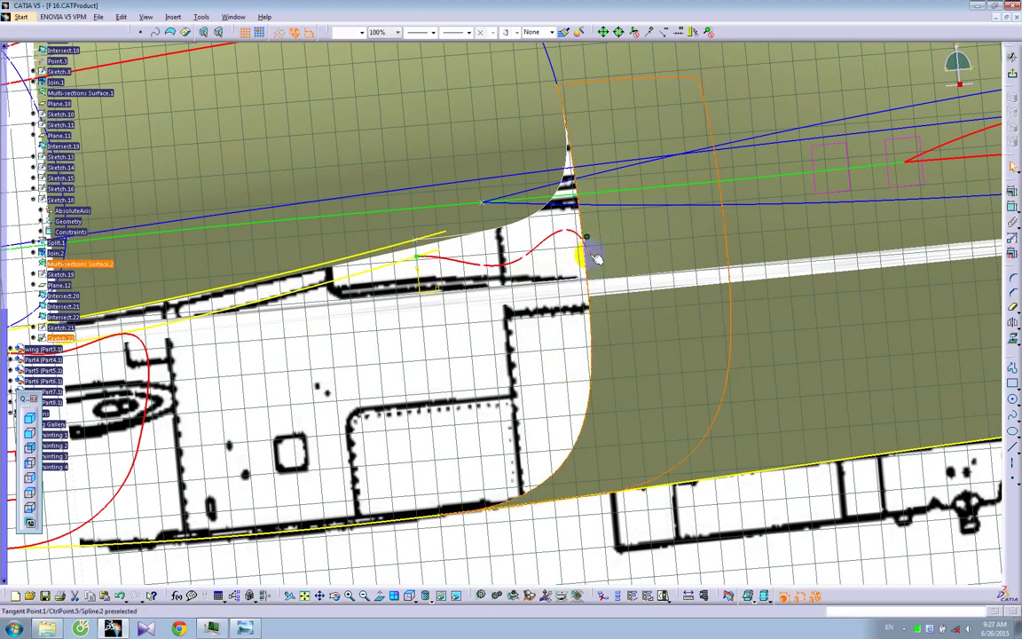
pyautogui.click(583, 251)
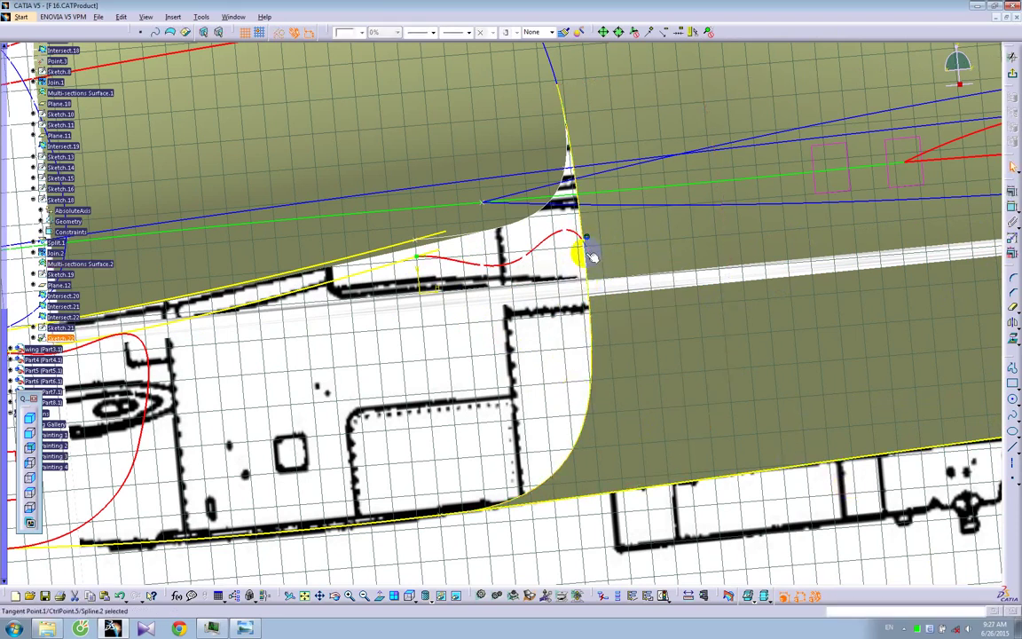
pyautogui.keyDown('ctrl'); pyautogui.click(585, 254); pyautogui.keyUp('ctrl')
pyautogui.click(1012, 192)
pyautogui.click(1005, 225)
pyautogui.click(945, 493)
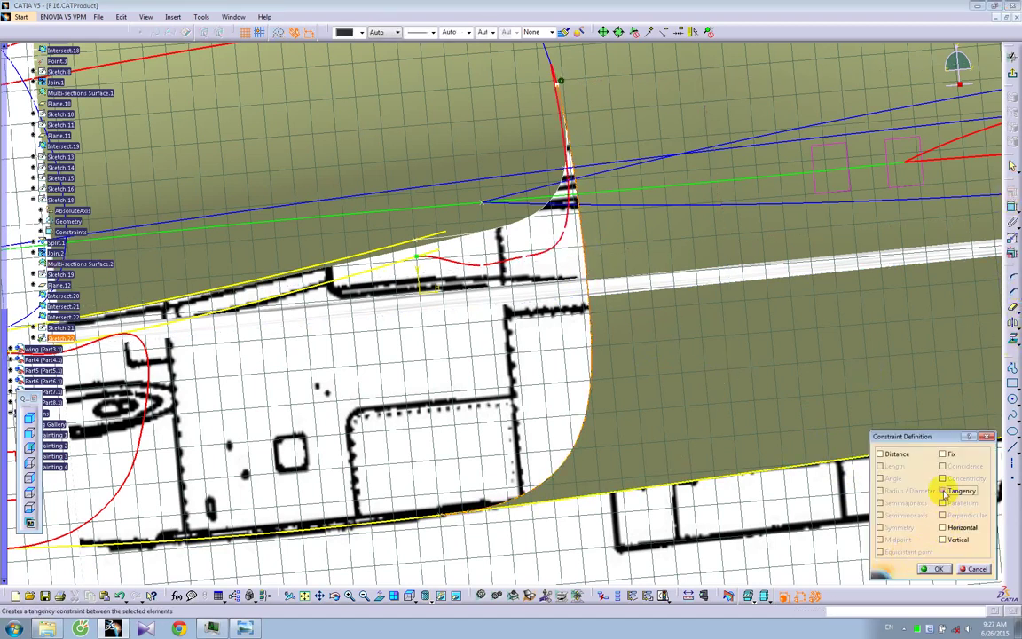
pyautogui.click(937, 568)
# Move the spline's outer endpoint down along the fuselage section curve and reposition the interior control points to form a smooth arch
pyautogui.click(560, 84)
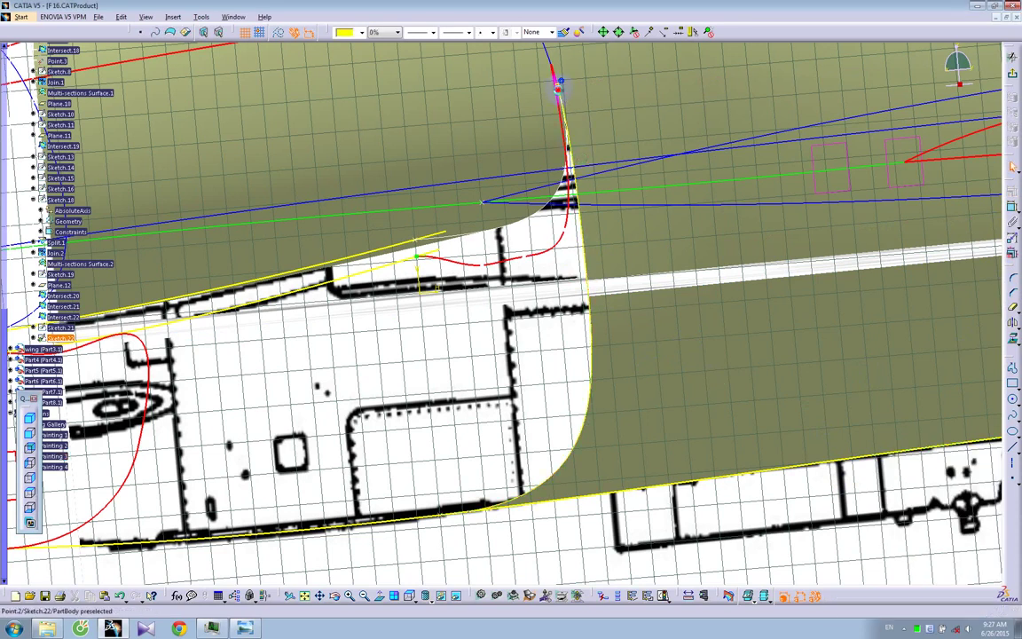
pyautogui.click(904, 510)
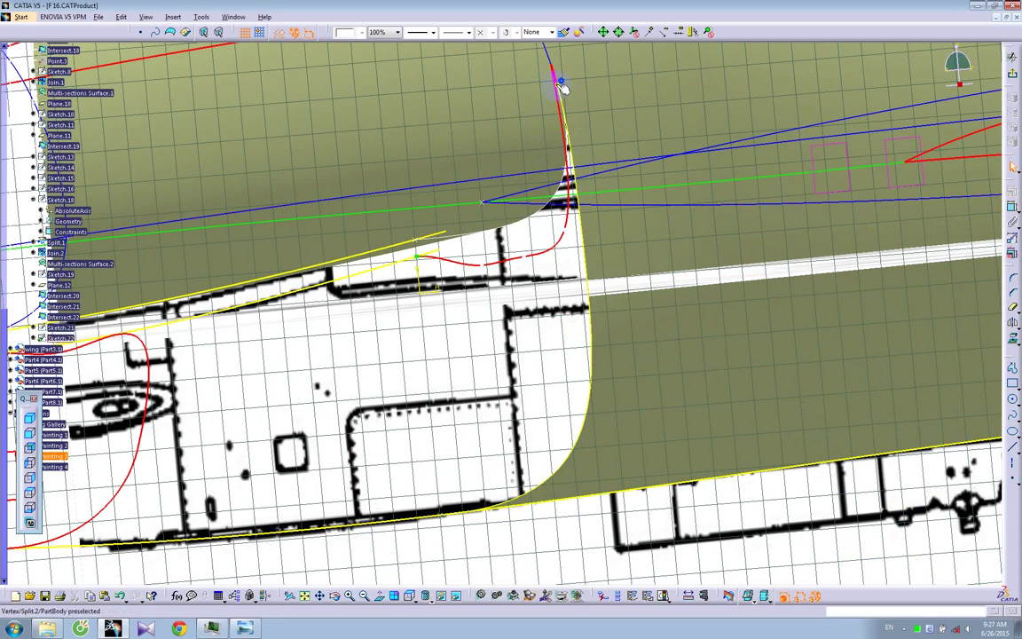
pyautogui.moveTo(560, 86); pyautogui.dragTo(581, 244)
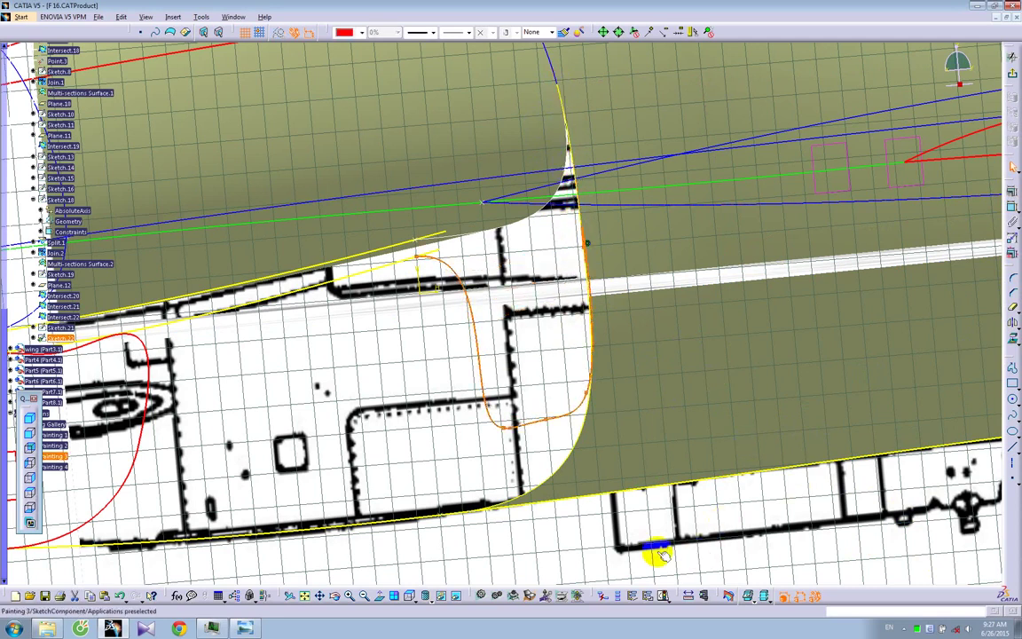
pyautogui.moveTo(510, 430); pyautogui.dragTo(504, 278)
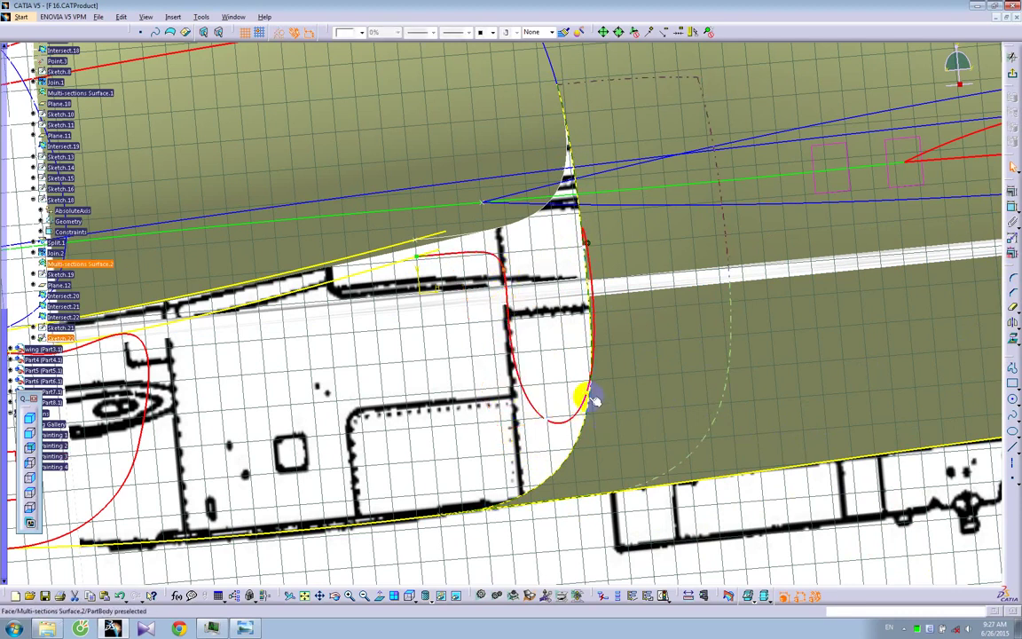
pyautogui.moveTo(581, 393); pyautogui.dragTo(503, 271)
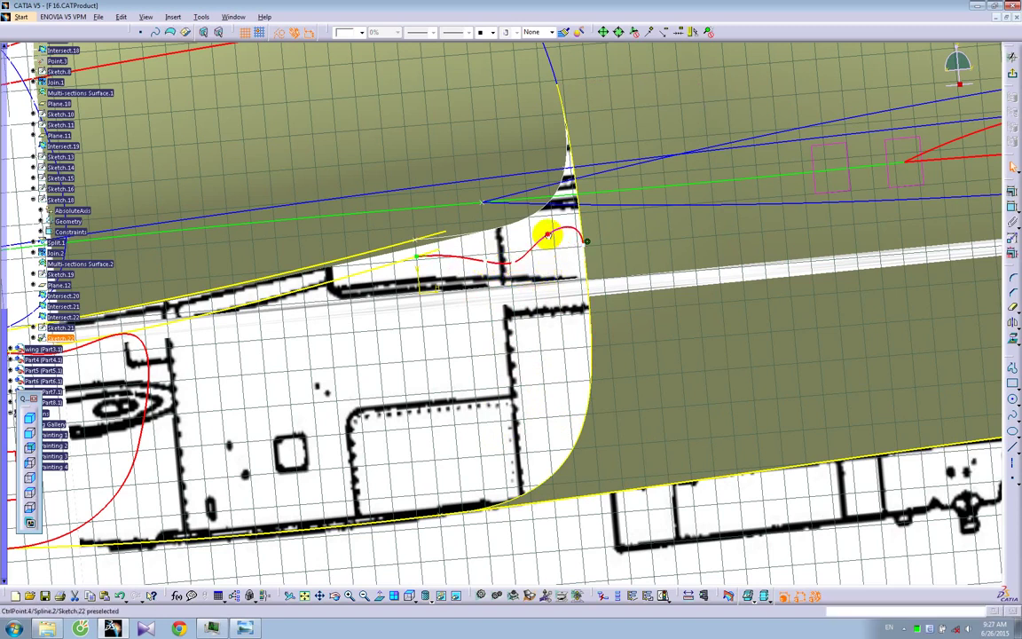
# Fine-tune the spline's interior control points in the front view normal to the sketch plane
pyautogui.moveTo(410, 364); pyautogui.dragTo(411, 381, button='middle')
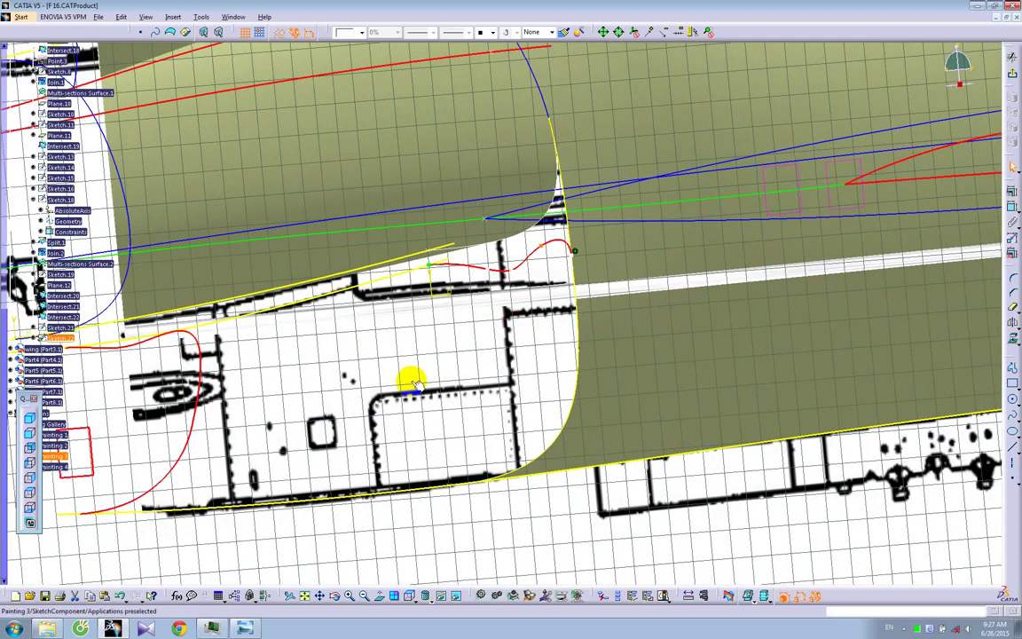
pyautogui.click(381, 595)
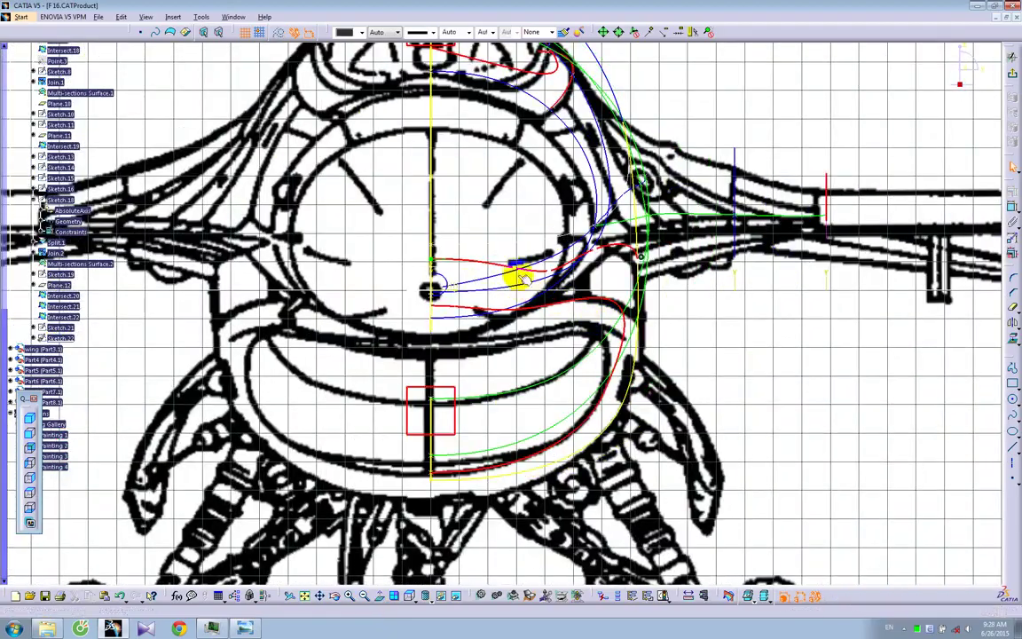
pyautogui.click(507, 265)
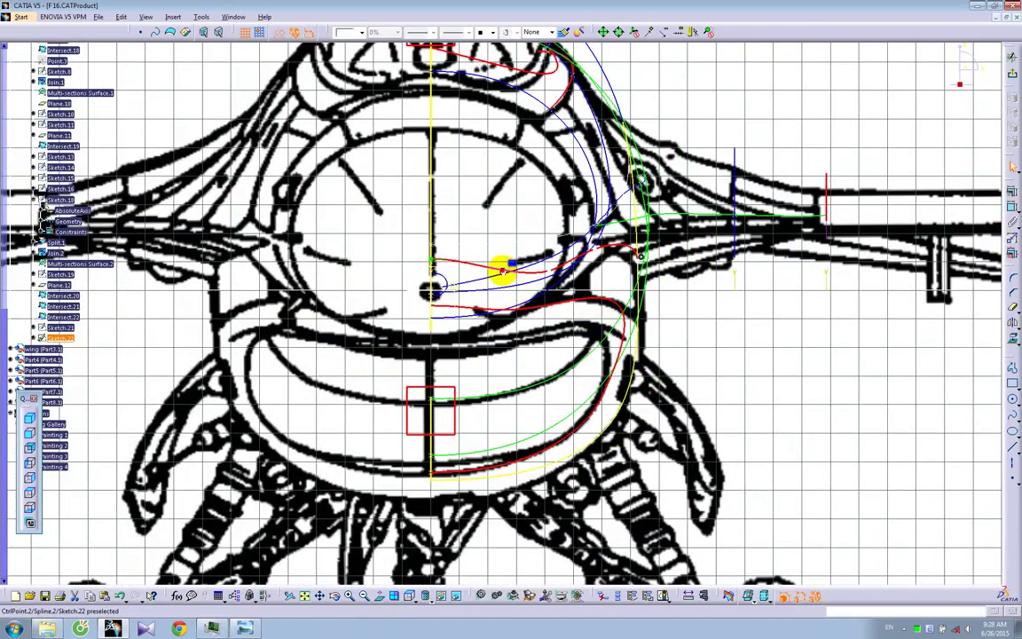
pyautogui.moveTo(625, 281)
pyautogui.mouseDown(button='middle')
pyautogui.moveTo(598, 315)
pyautogui.moveTo(598, 278)
pyautogui.mouseUp(button='middle')
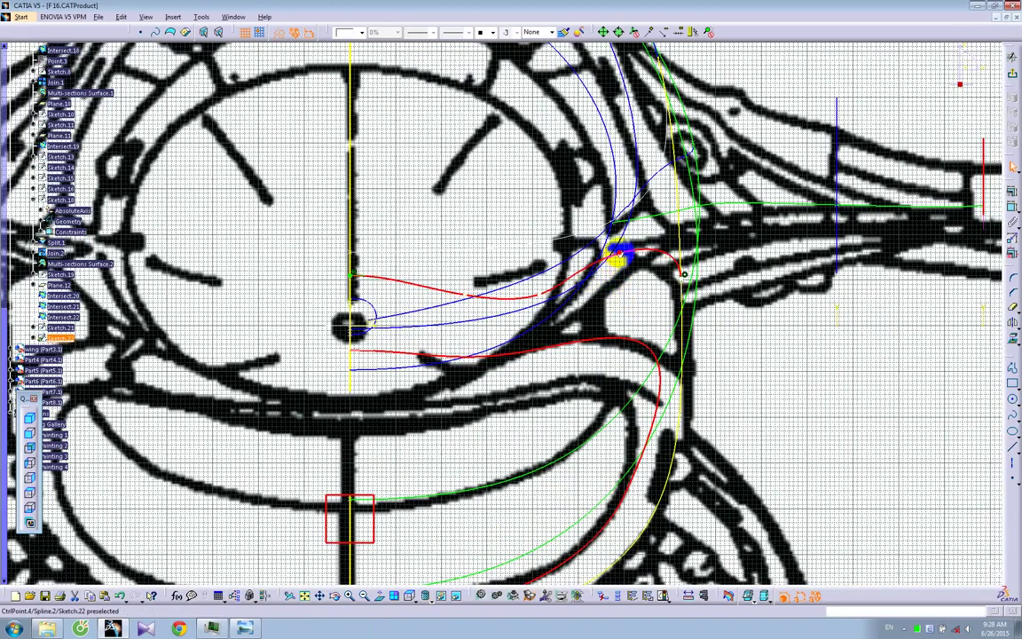
pyautogui.moveTo(542, 291); pyautogui.dragTo(538, 286)
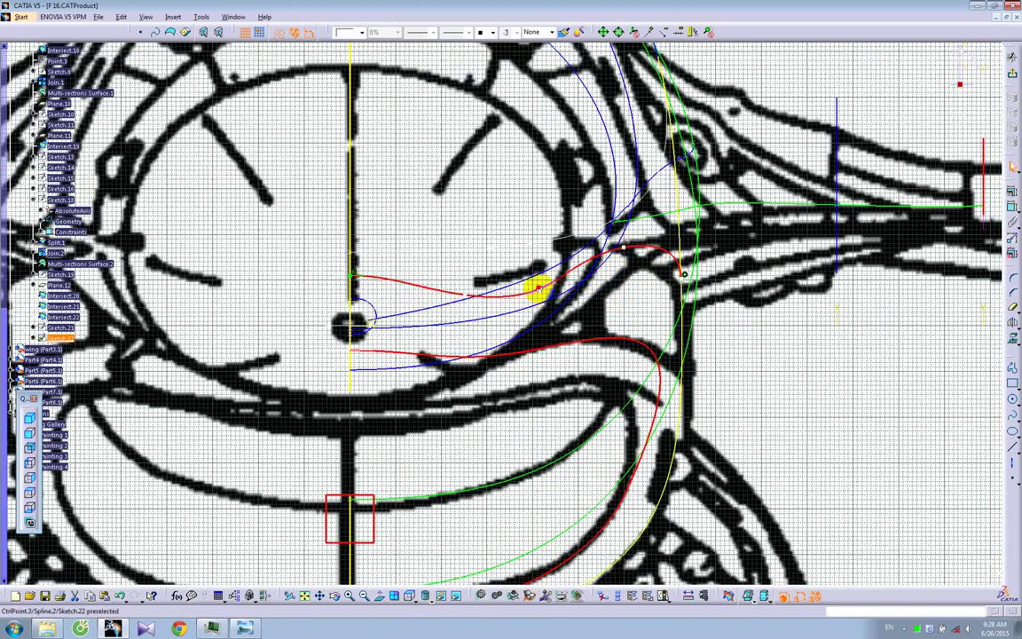
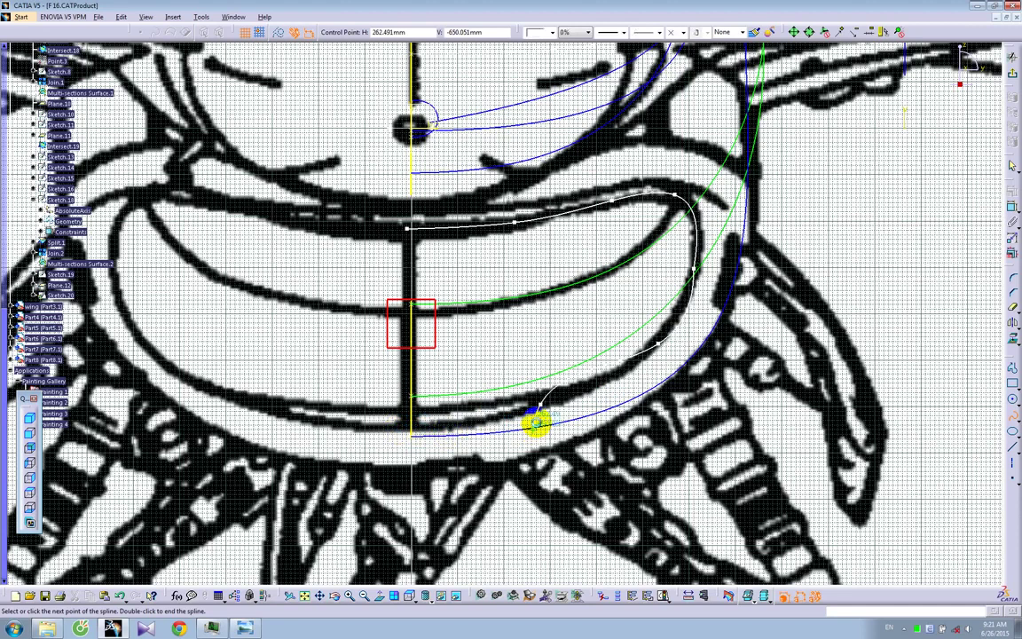
# End the intake-outline spline, exit the sketch and delete Sketch.20
pyautogui.click(650, 365)
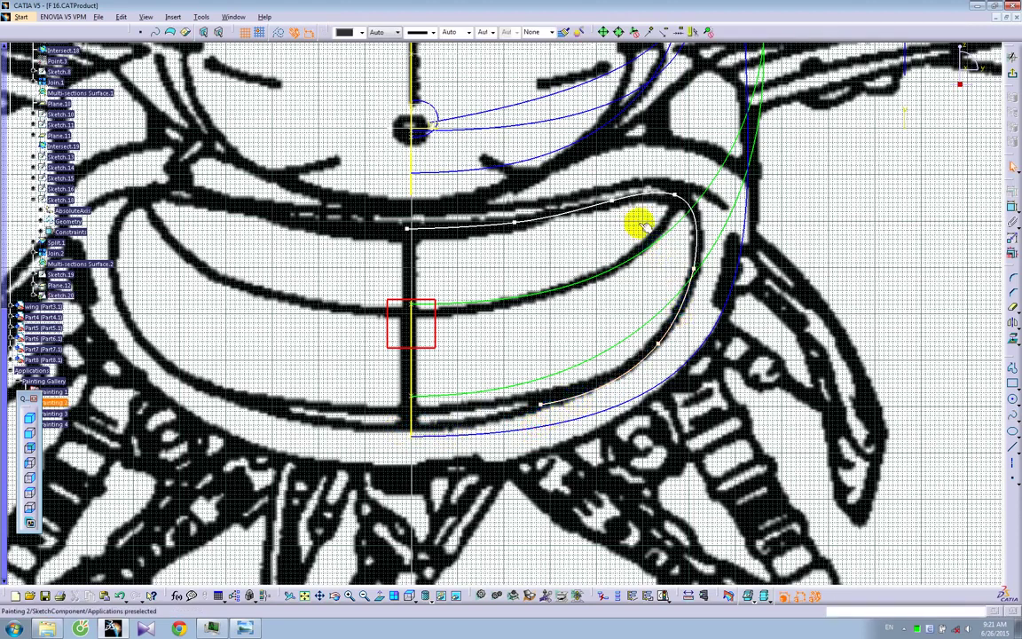
pyautogui.click(1013, 76)
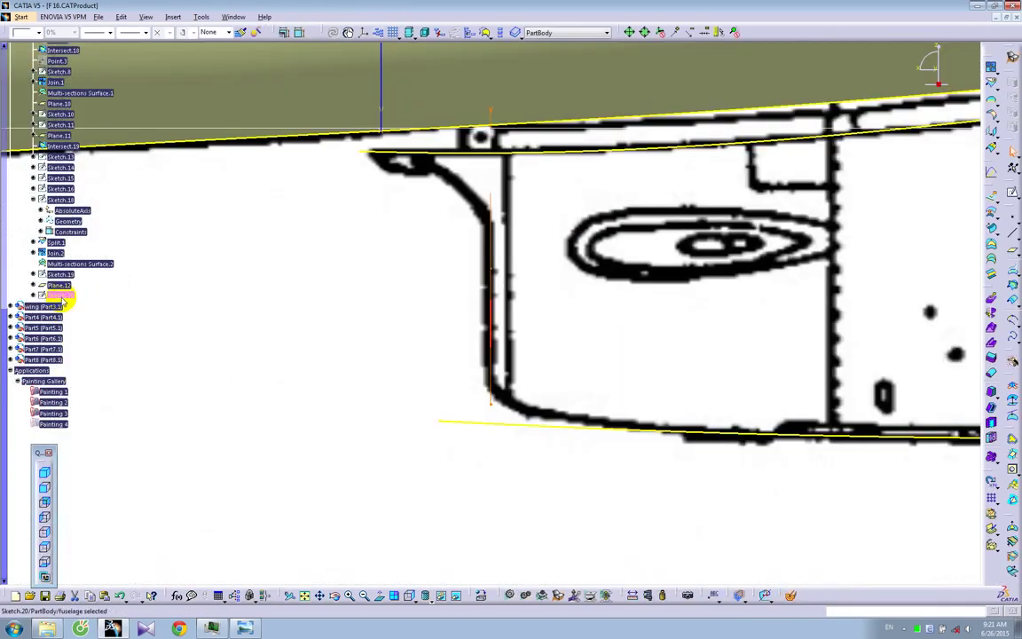
pyautogui.rightClick(63, 298)
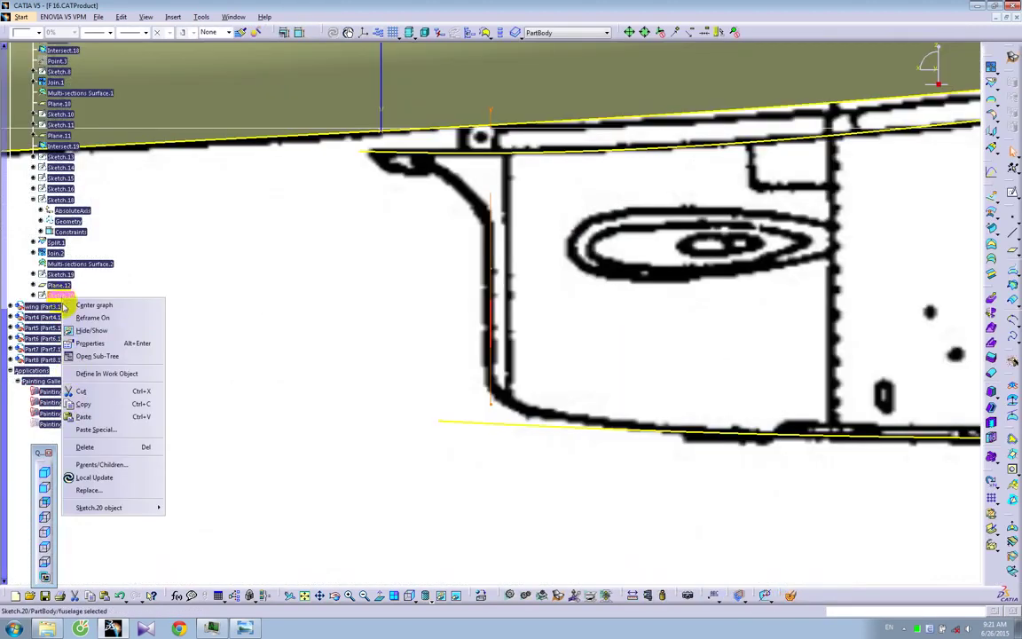
pyautogui.click(80, 444)
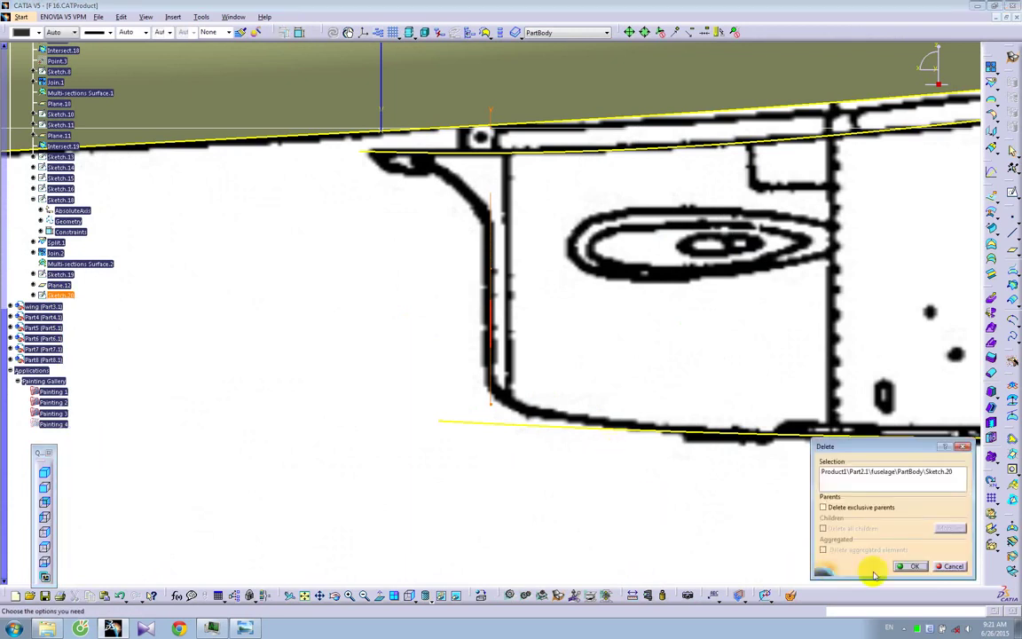
pyautogui.click(916, 566)
# Intersect Plane.12 with the intake-top guide line and with the lower fuselage profile, Sketch.3
pyautogui.click(1011, 296)
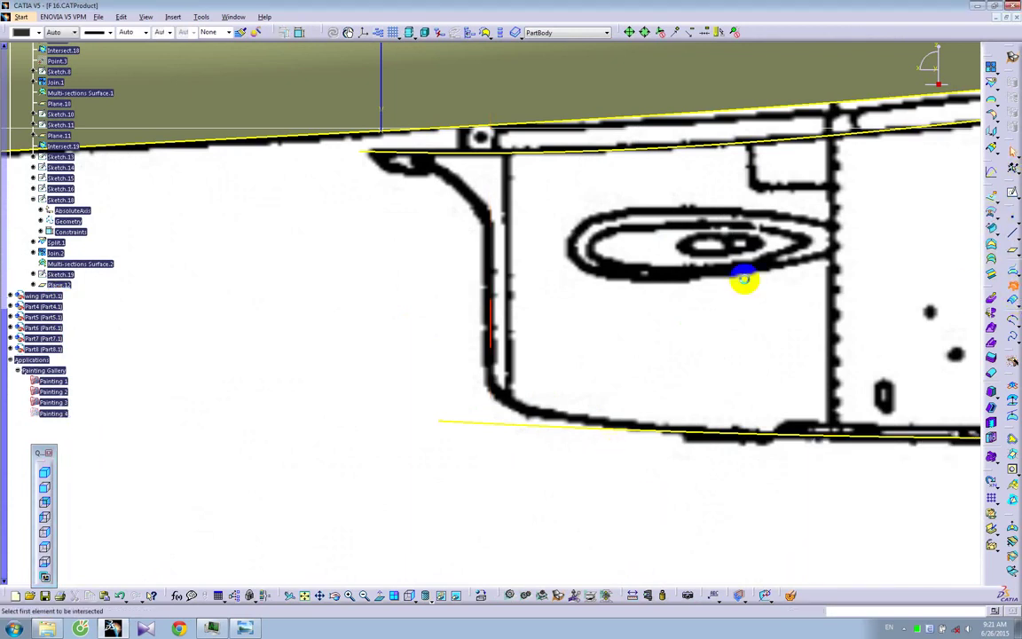
pyautogui.click(488, 315)
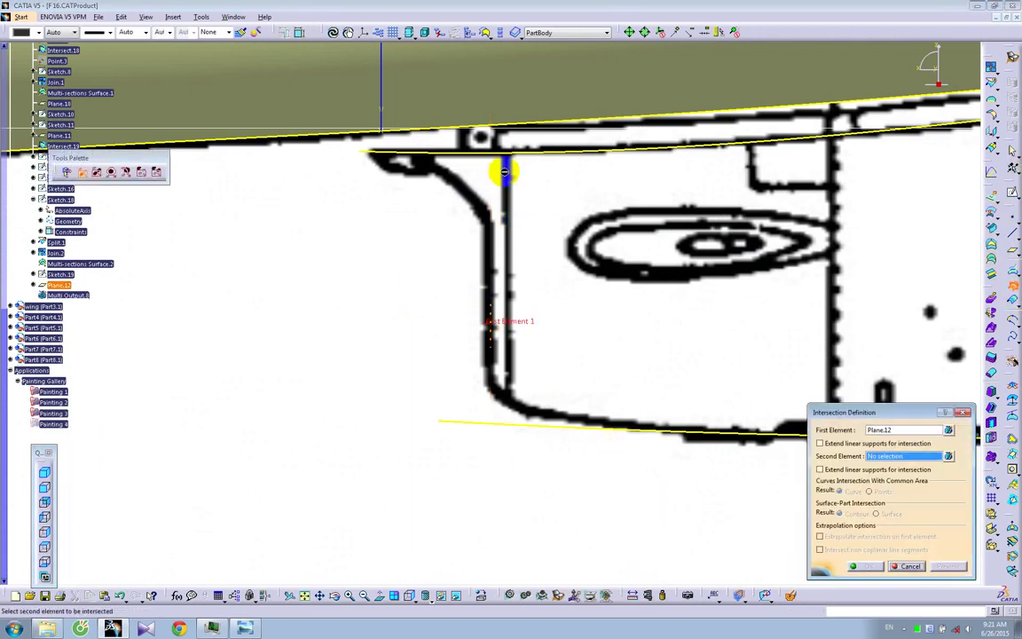
pyautogui.click(503, 155)
pyautogui.click(865, 566)
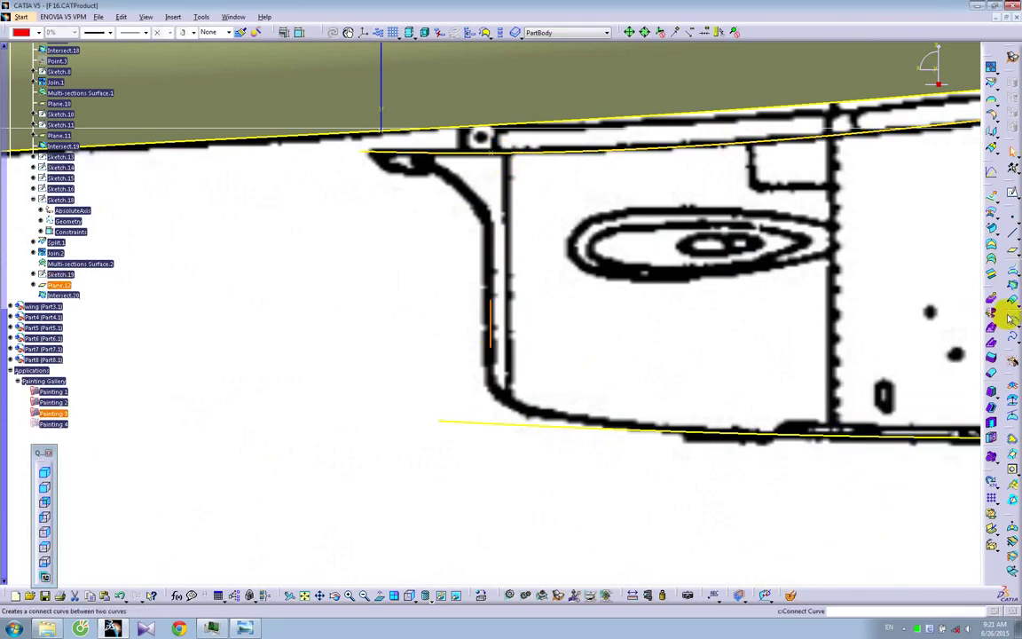
pyautogui.click(1012, 285)
pyautogui.click(502, 425)
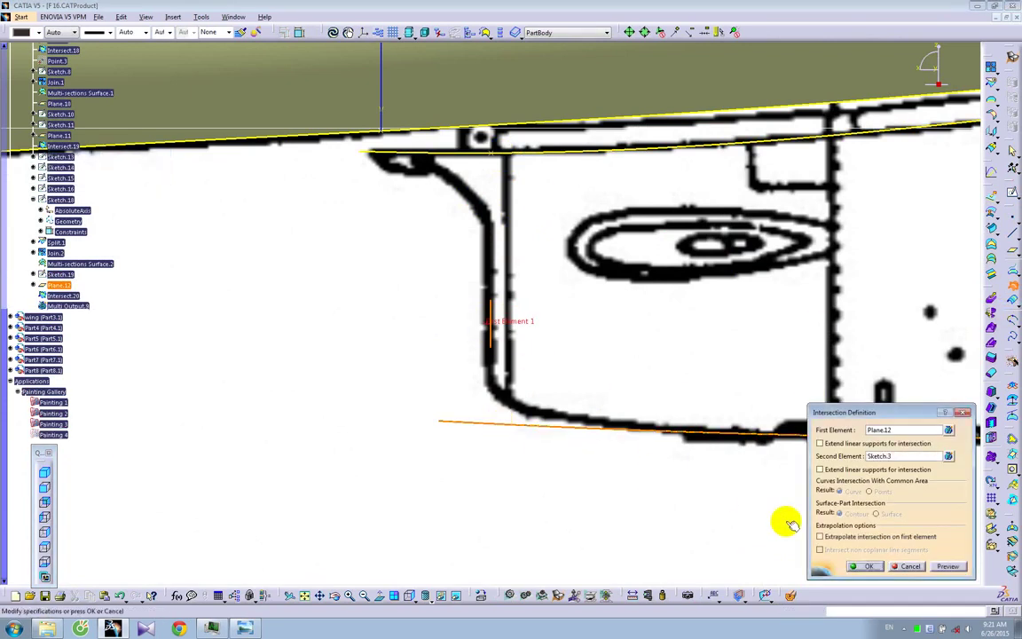
pyautogui.click(869, 566)
# Intersect Plane.4, at the rear of the canopy, with the intake-top guide line
pyautogui.moveTo(794, 337); pyautogui.dragTo(611, 383, button='middle')
pyautogui.moveTo(833, 346); pyautogui.dragTo(644, 381, button='middle')
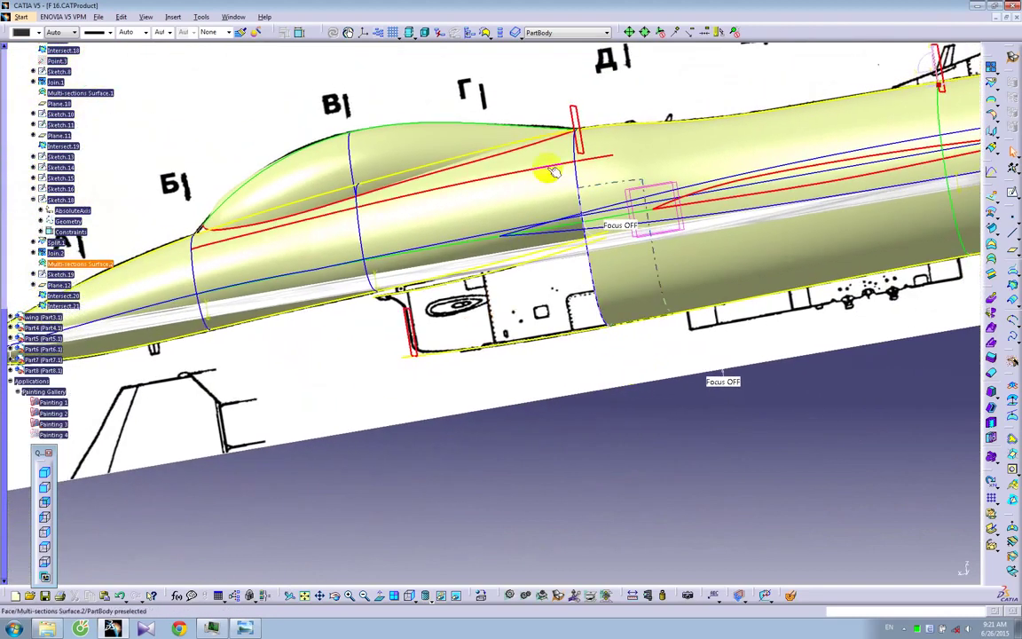
pyautogui.click(575, 115)
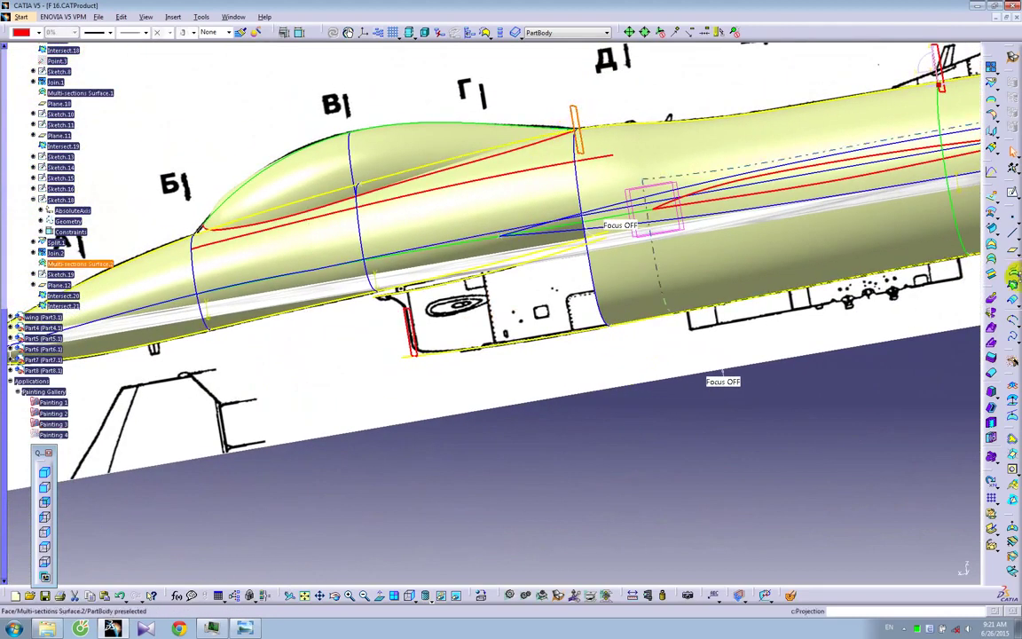
pyautogui.click(1013, 286)
pyautogui.moveTo(581, 435); pyautogui.dragTo(696, 290, button='middle')
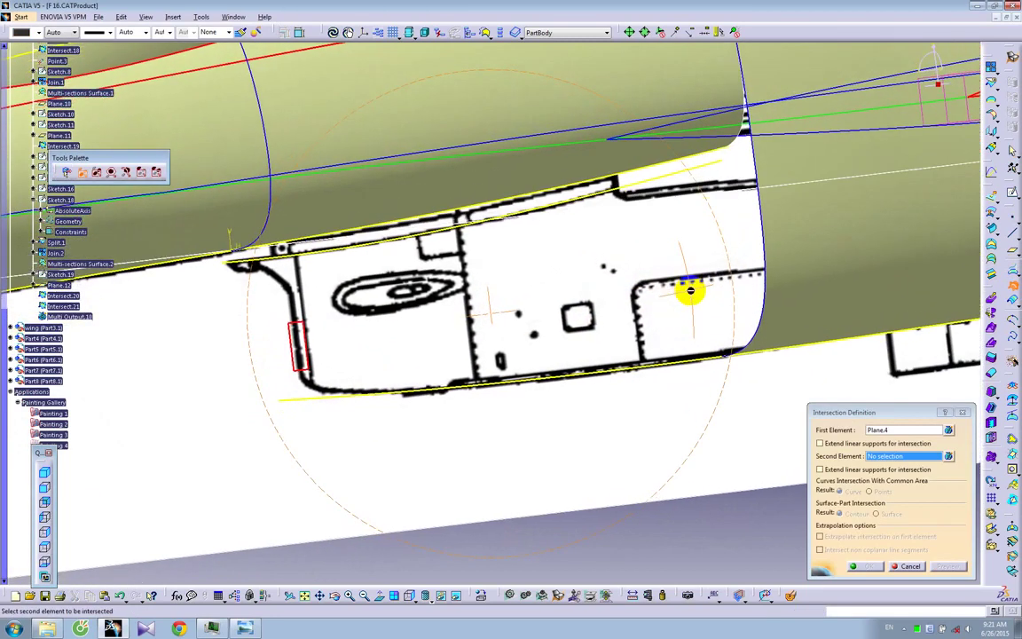
pyautogui.click(710, 166)
pyautogui.click(865, 566)
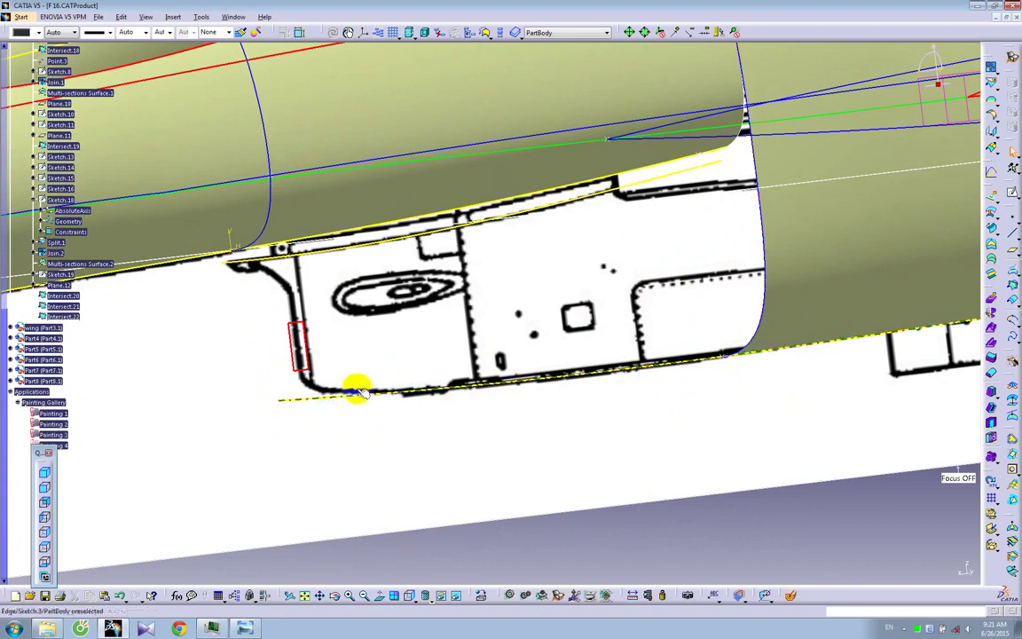
# Sketch on the offset plane at the intake and draw a five-point spline from the centreline along the intake's upper edge and around its corner
pyautogui.click(304, 321)
pyautogui.click(1010, 200)
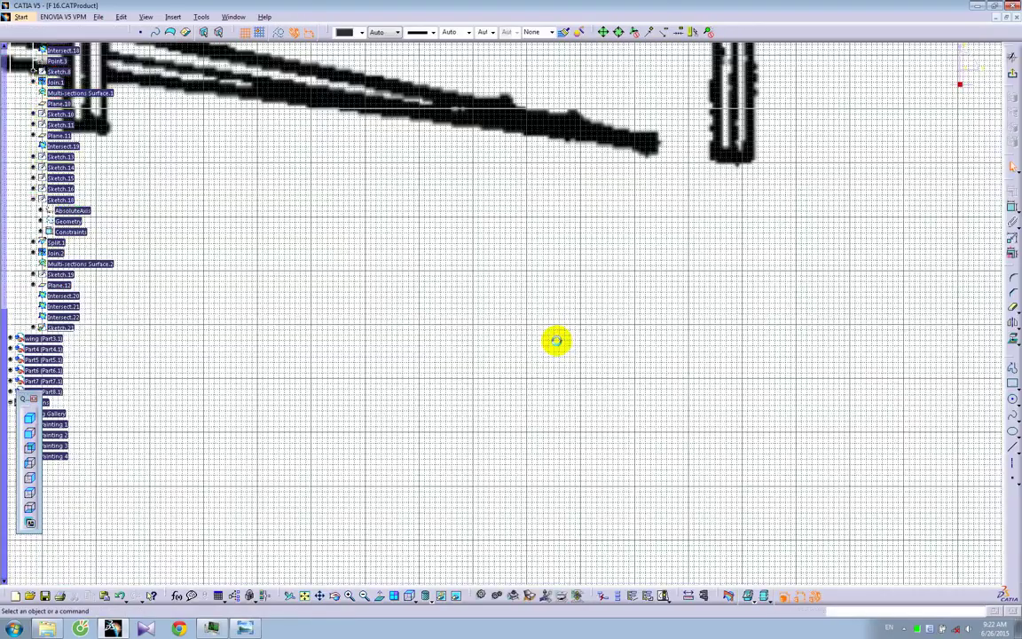
pyautogui.moveTo(693, 235)
pyautogui.mouseDown(button='middle')
pyautogui.moveTo(691, 296)
pyautogui.moveTo(677, 324)
pyautogui.moveTo(683, 295)
pyautogui.moveTo(711, 271)
pyautogui.moveTo(487, 233)
pyautogui.moveTo(587, 383)
pyautogui.mouseUp(button='middle')
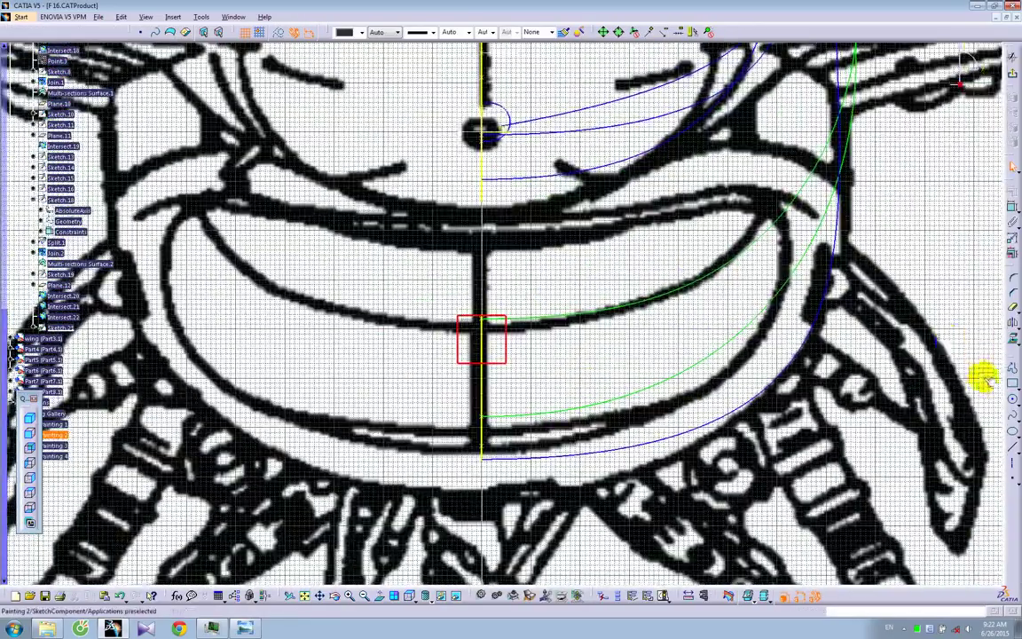
pyautogui.click(1011, 414)
pyautogui.click(475, 239)
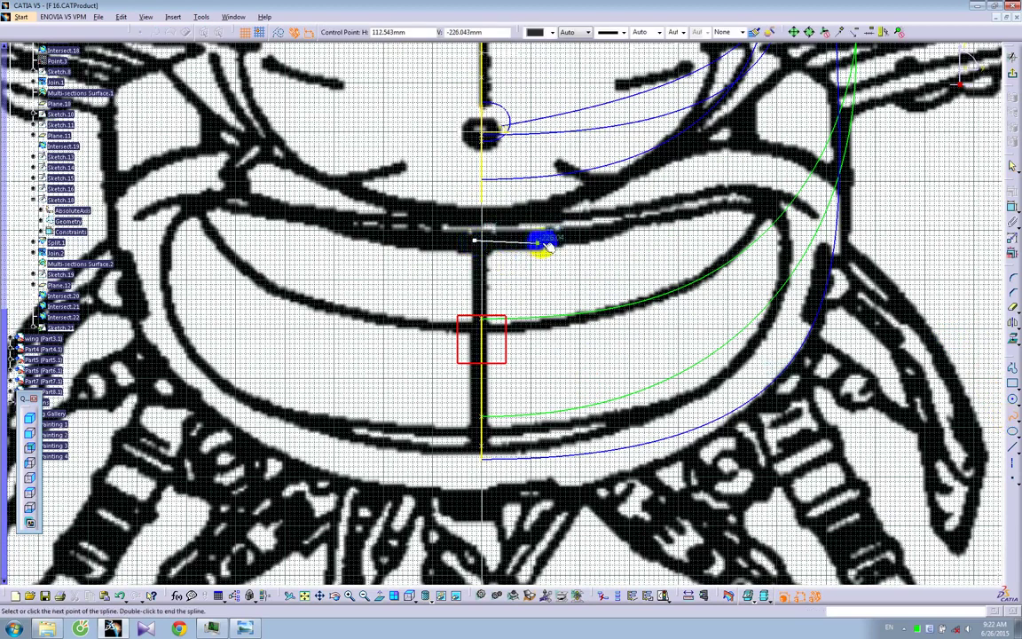
pyautogui.click(561, 235)
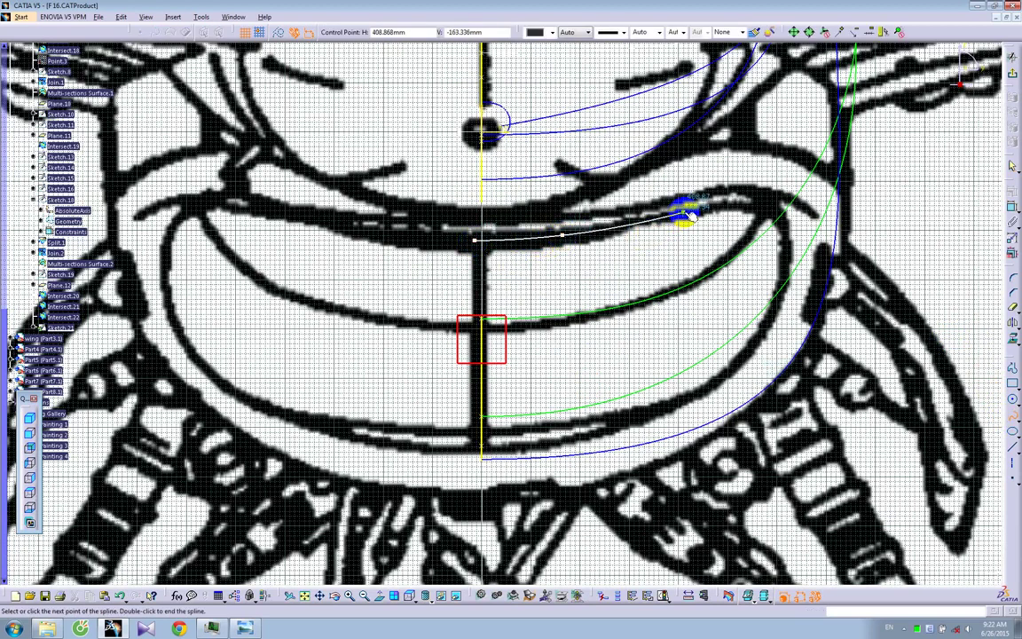
pyautogui.click(685, 214)
pyautogui.click(770, 206)
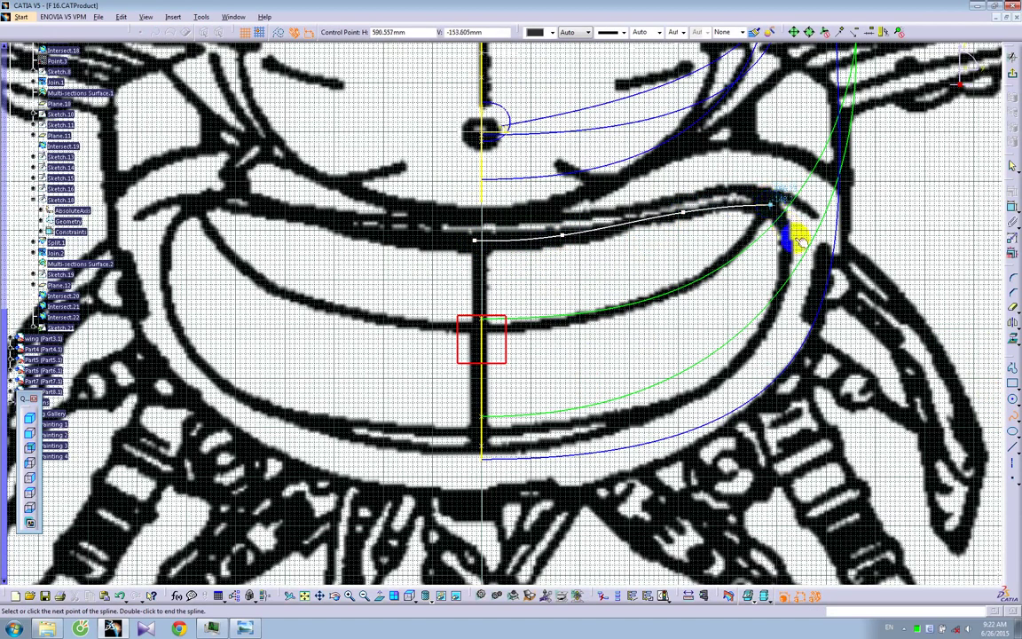
pyautogui.doubleClick(777, 304)
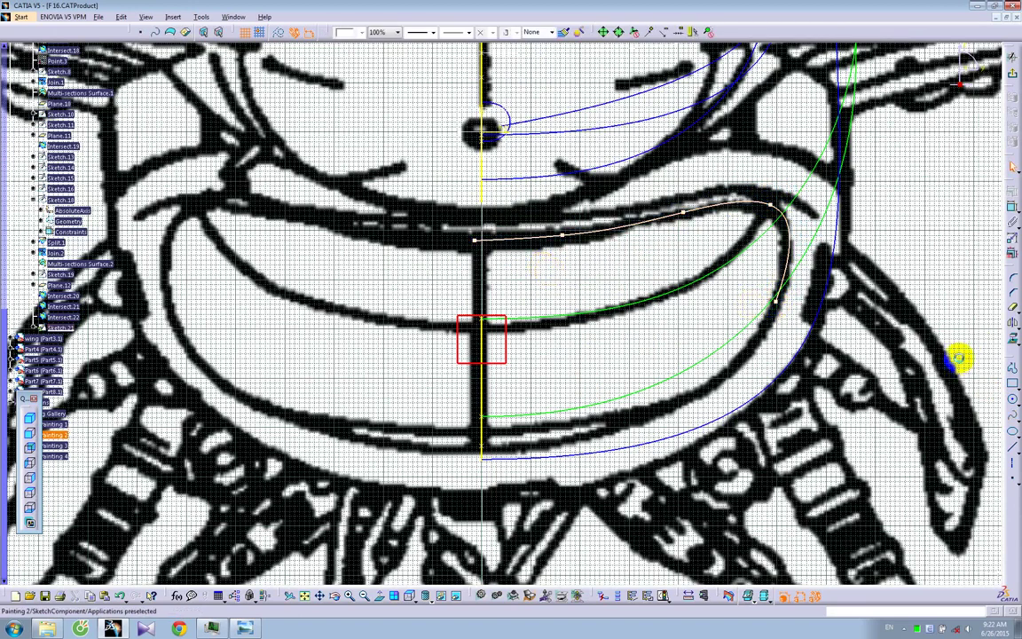
# Draw a second four-point spline from the end of the upper spline along the intake's lower edge back to the centreline
pyautogui.click(1011, 424)
pyautogui.click(775, 303)
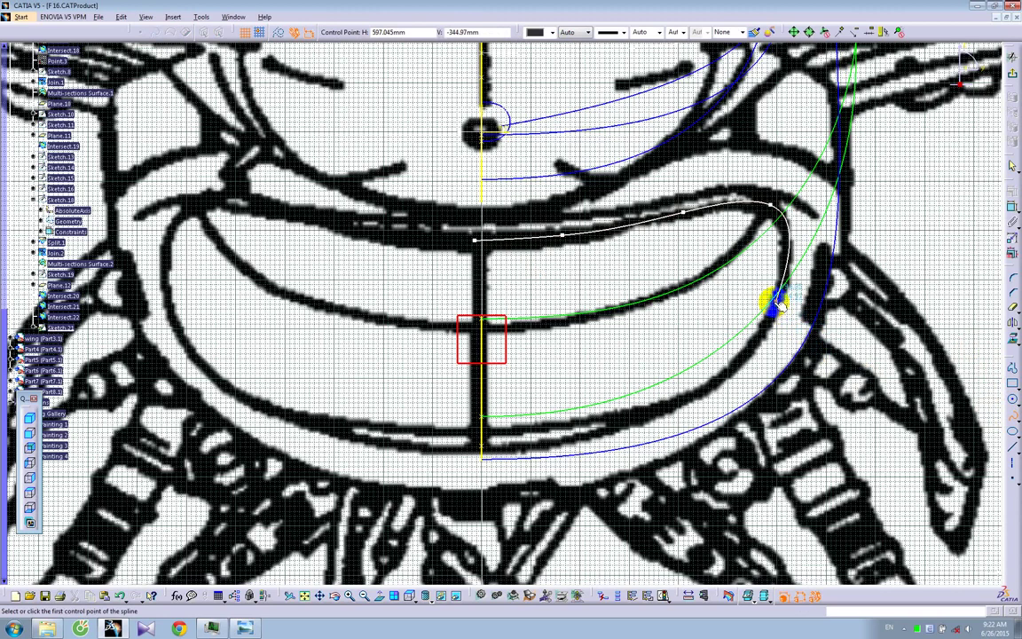
pyautogui.click(718, 378)
pyautogui.click(606, 426)
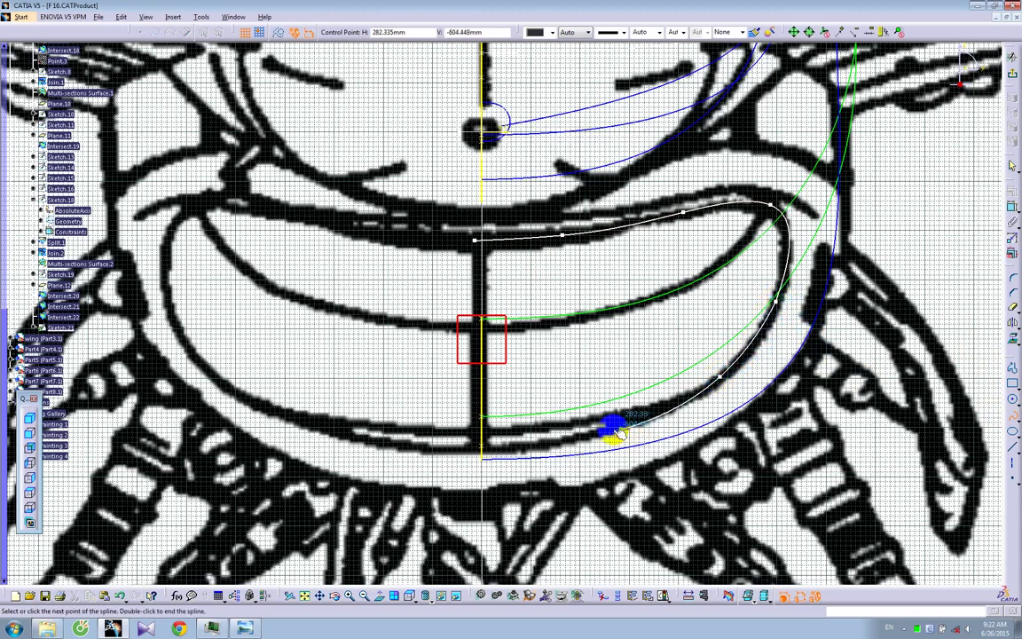
pyautogui.doubleClick(471, 447)
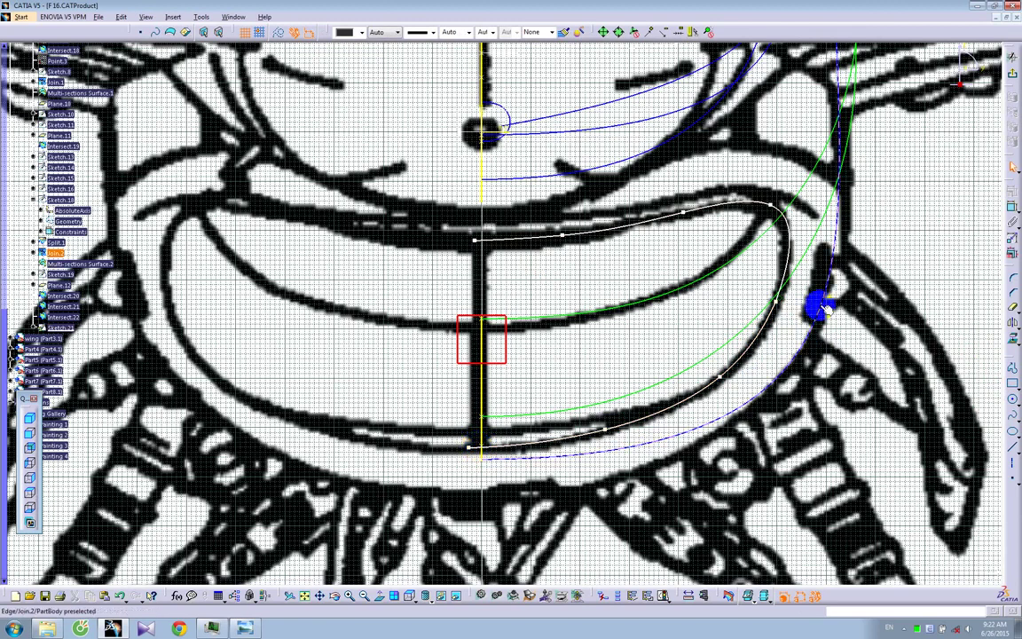
# Review the upper spline's definition and turn on tangency at the lower spline's first control point
pyautogui.doubleClick(712, 233)
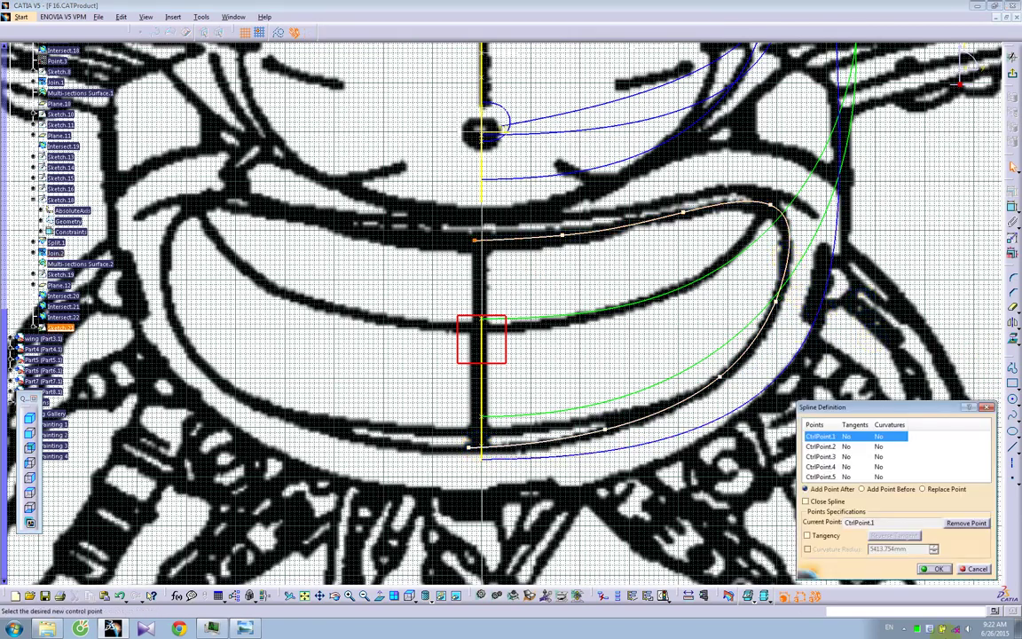
pyautogui.click(938, 568)
pyautogui.doubleClick(771, 313)
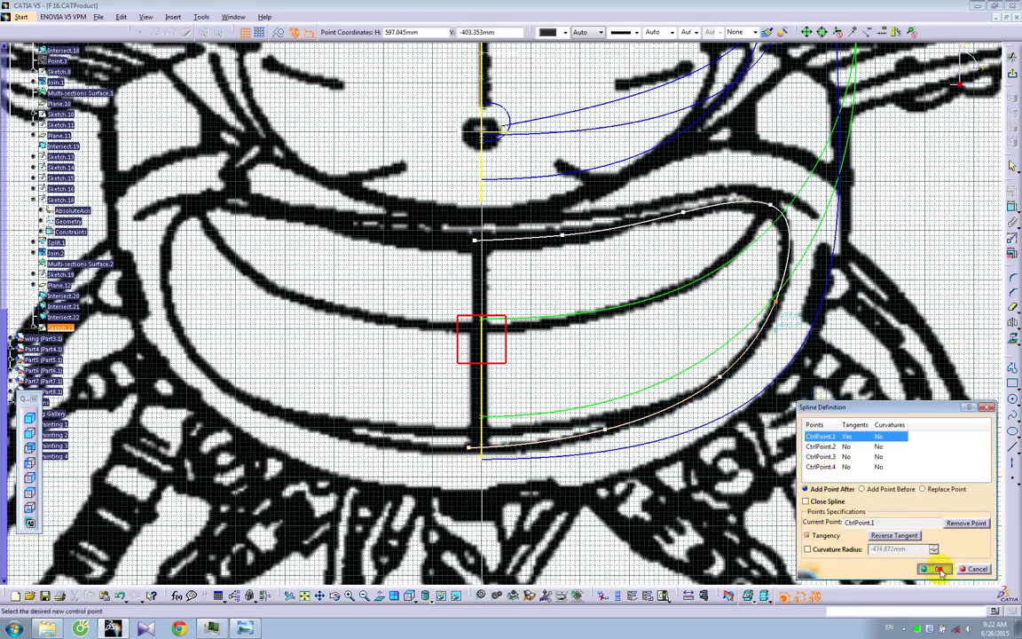
pyautogui.click(939, 569)
# Add a tangency constraint between the upper and lower intake-outline splines
pyautogui.click(770, 327)
pyautogui.click(1011, 191)
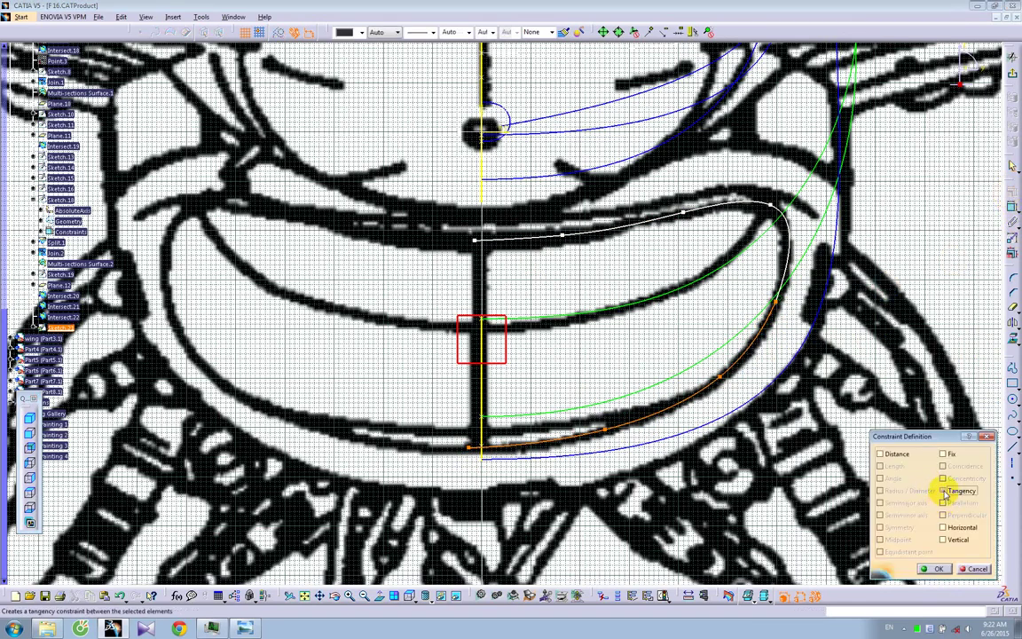
pyautogui.click(943, 491)
pyautogui.click(934, 569)
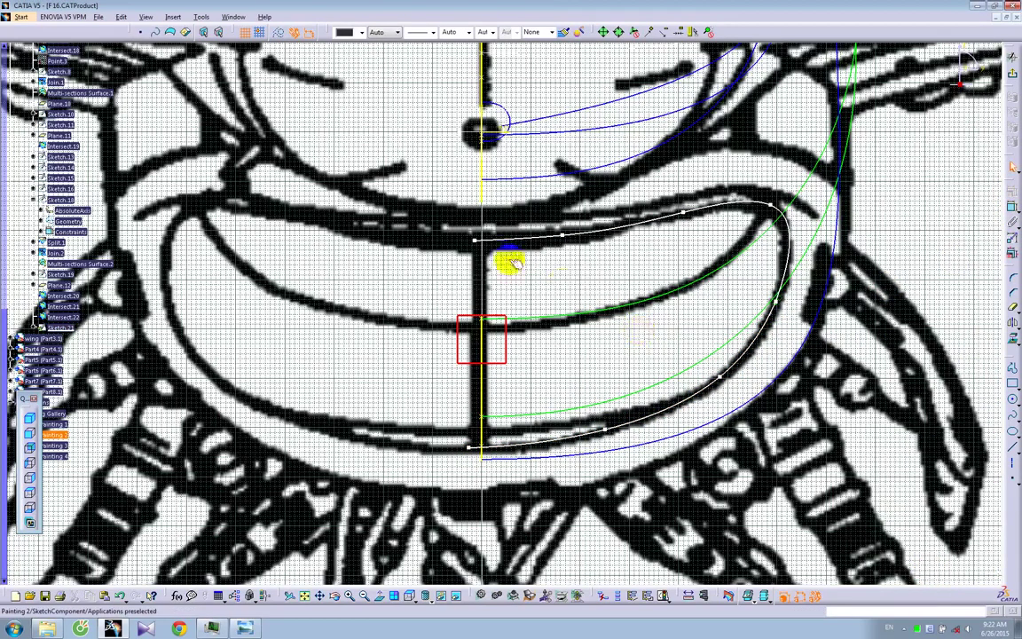
# Make the upper spline's centreline endpoint coincident with the intersection point on the intake-top guide line
pyautogui.moveTo(572, 265)
pyautogui.mouseDown(button='middle')
pyautogui.moveTo(624, 282)
pyautogui.moveTo(455, 292)
pyautogui.moveTo(426, 279)
pyautogui.moveTo(421, 250)
pyautogui.moveTo(422, 258)
pyautogui.mouseUp(button='middle')
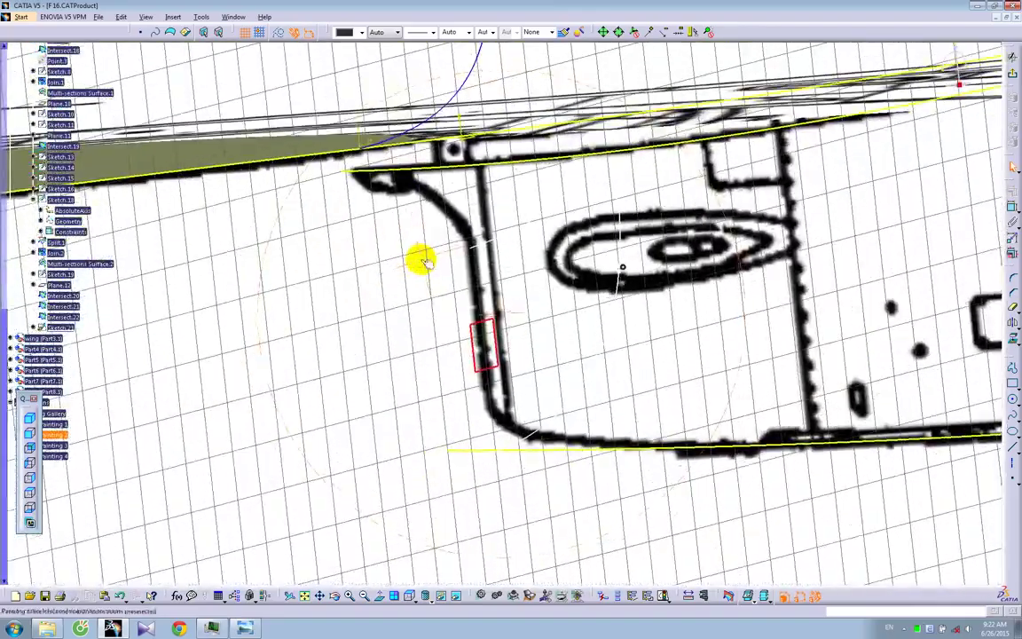
pyautogui.click(470, 247)
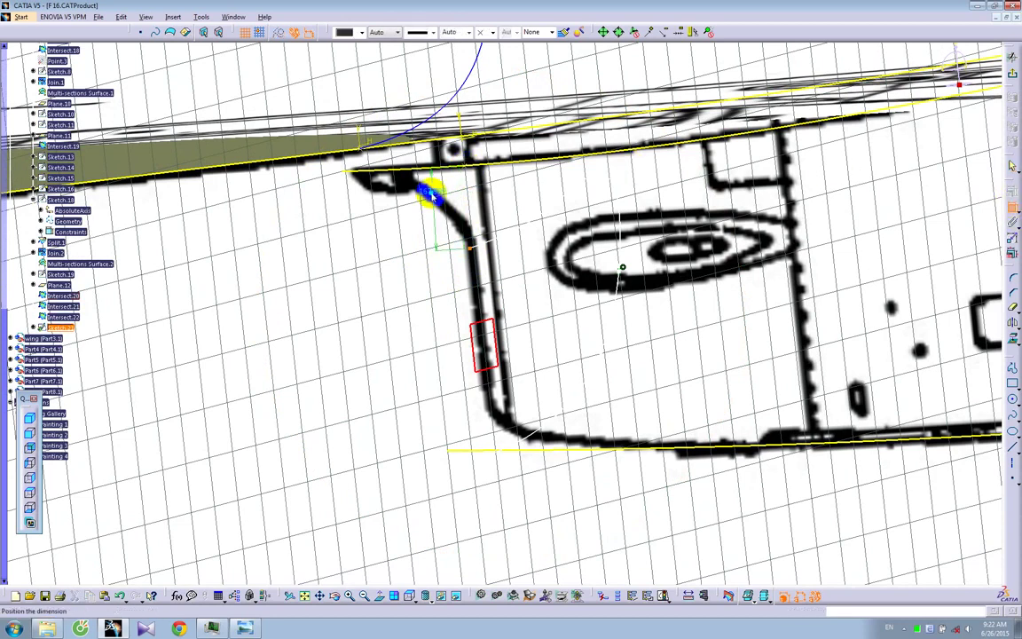
pyautogui.rightClick(424, 188)
pyautogui.click(431, 318)
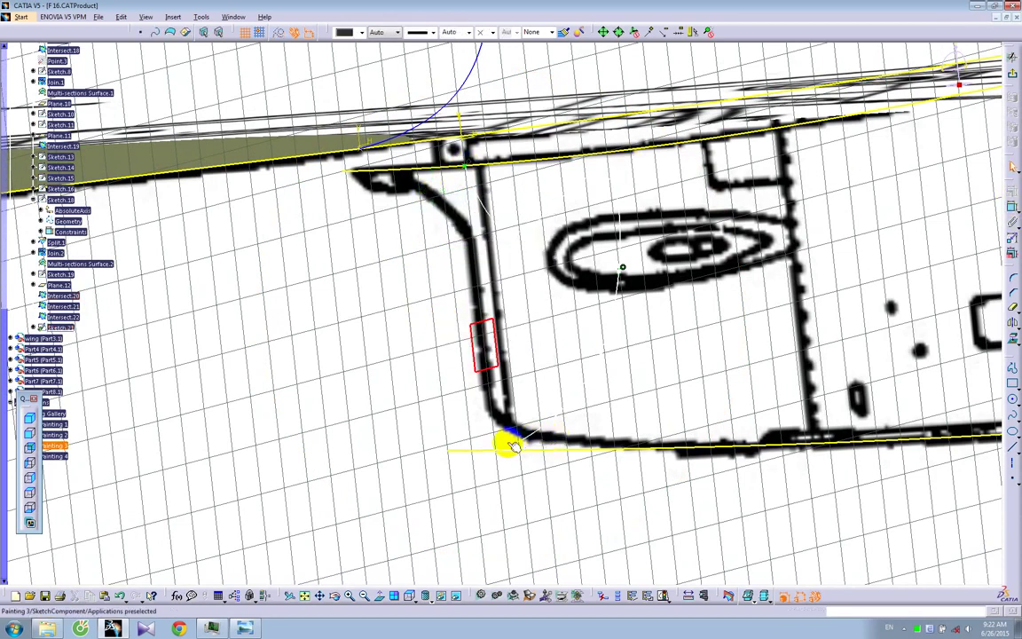
# Constrain the lower spline's centreline endpoint to the intersection point on the lower fuselage profile
pyautogui.click(1009, 225)
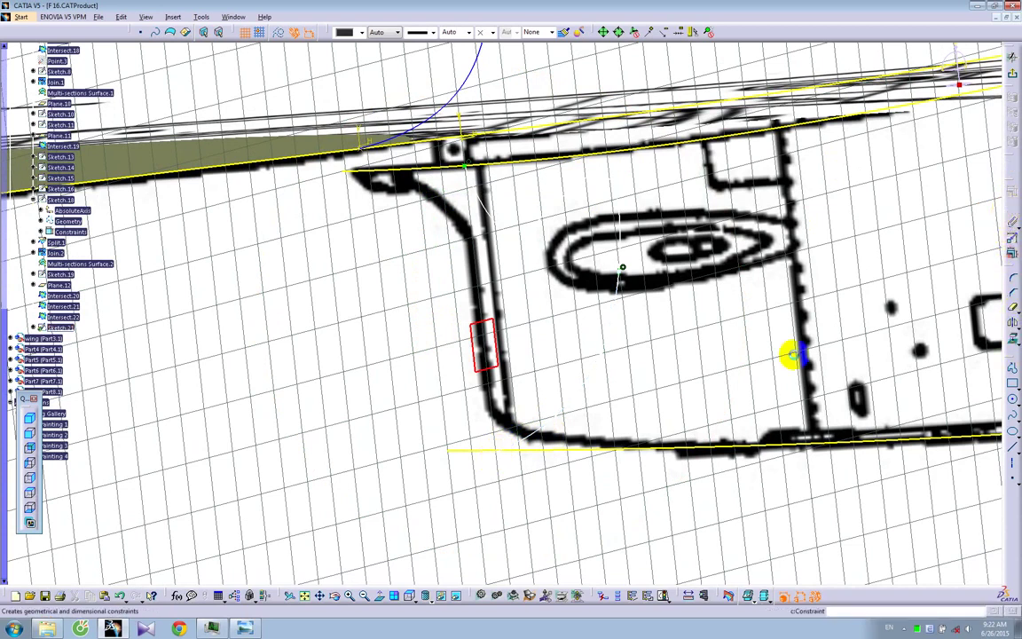
pyautogui.click(488, 452)
pyautogui.moveTo(529, 452)
pyautogui.mouseDown(button='middle')
pyautogui.moveTo(538, 454)
pyautogui.moveTo(534, 383)
pyautogui.moveTo(593, 380)
pyautogui.moveTo(585, 383)
pyautogui.mouseUp(button='middle')
pyautogui.click(501, 450)
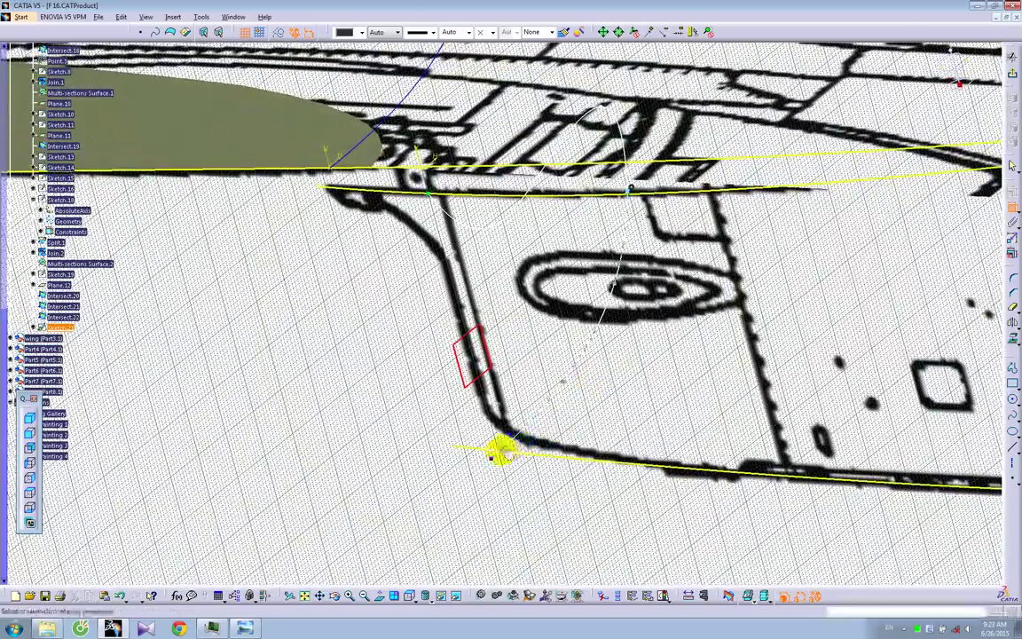
pyautogui.moveTo(622, 273)
pyautogui.mouseDown(button='middle')
pyautogui.moveTo(534, 269)
pyautogui.moveTo(514, 323)
pyautogui.mouseUp(button='middle')
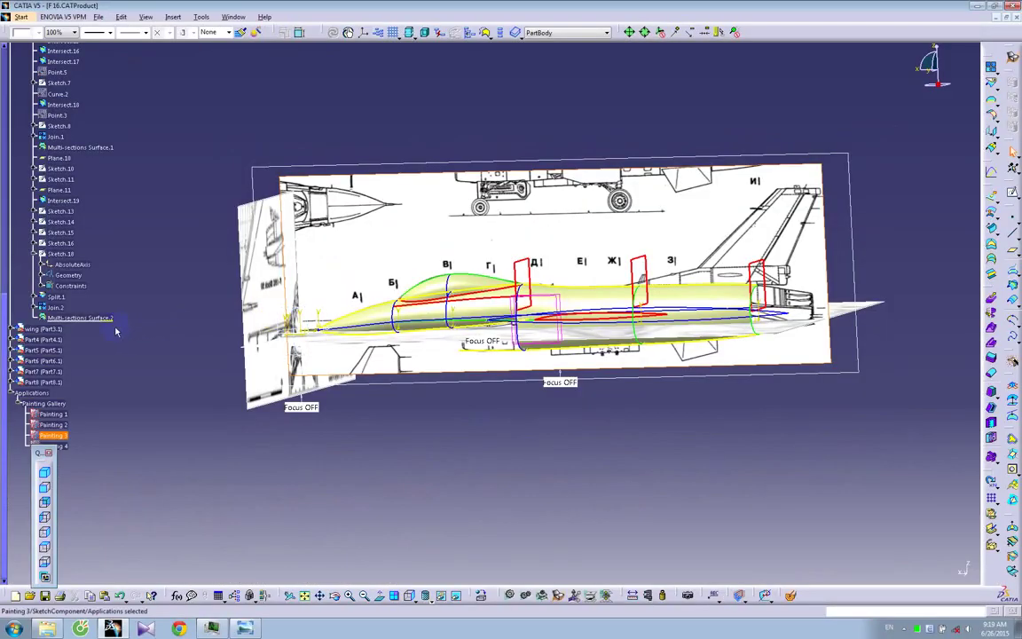
# Sketch on the fuselage's zx plane and draw a spline tracing the intake's top edge from its lip to just behind the canopy-rear plane
pyautogui.scroll(6, 111, 331)
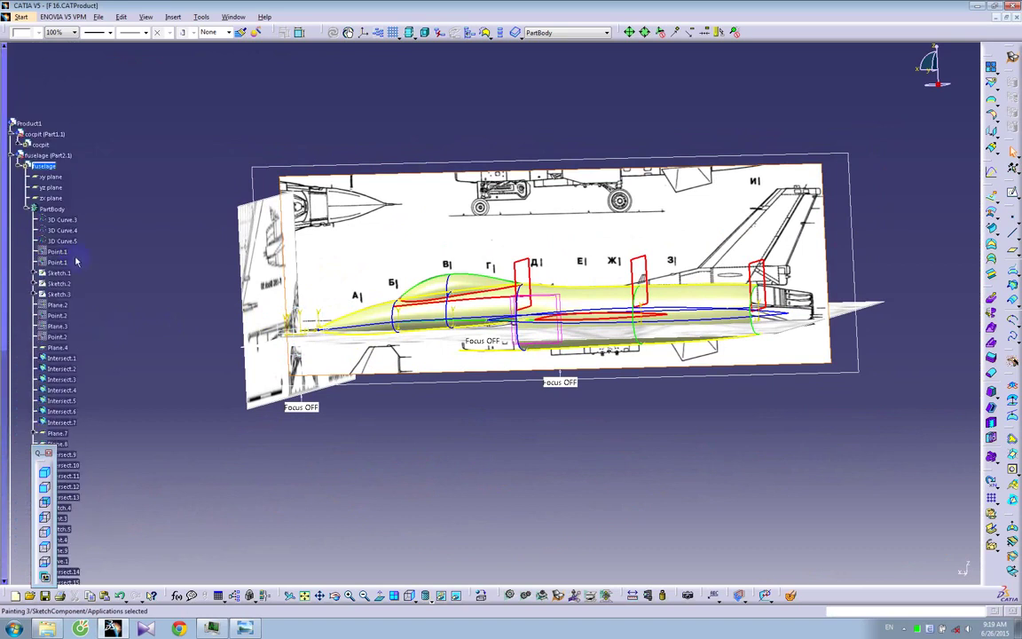
pyautogui.click(49, 199)
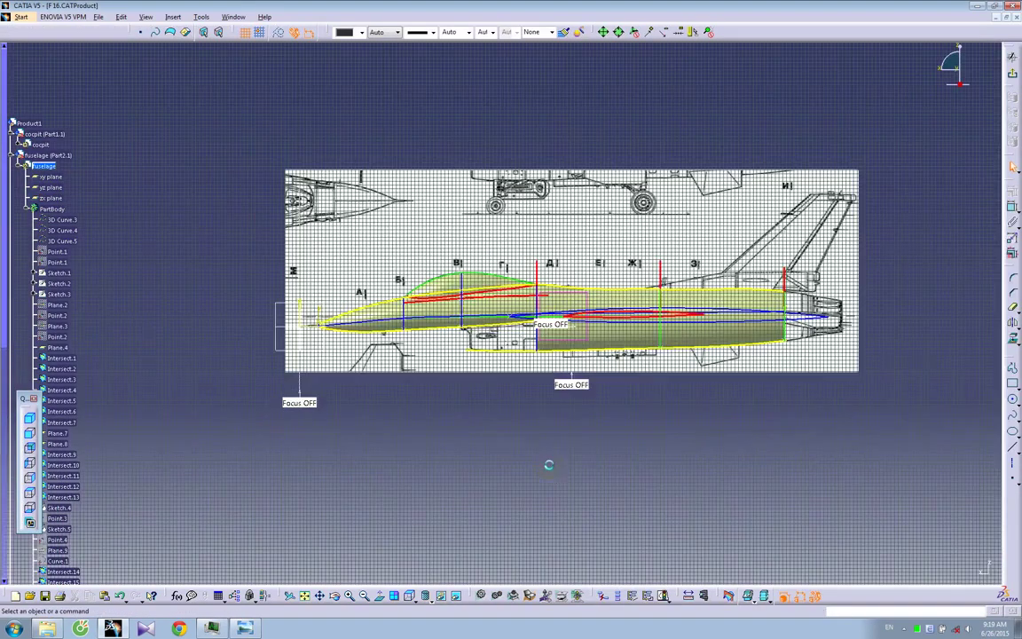
pyautogui.keyDown('ctrl'); pyautogui.moveTo(552, 477); pyautogui.dragTo(536, 271, button='middle'); pyautogui.keyUp('ctrl')
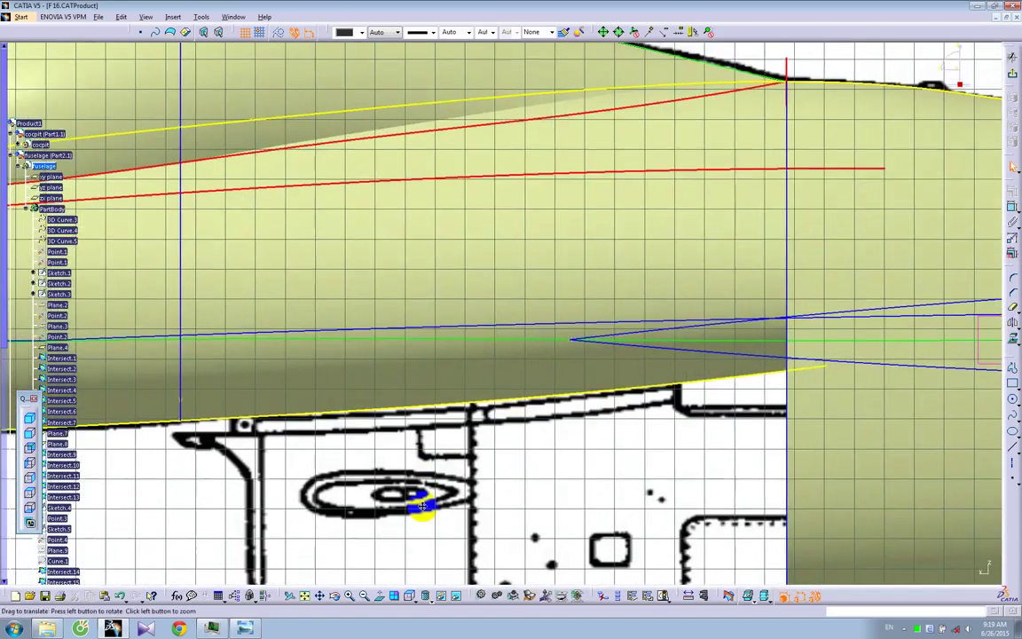
pyautogui.moveTo(390, 520); pyautogui.dragTo(503, 458, button='middle')
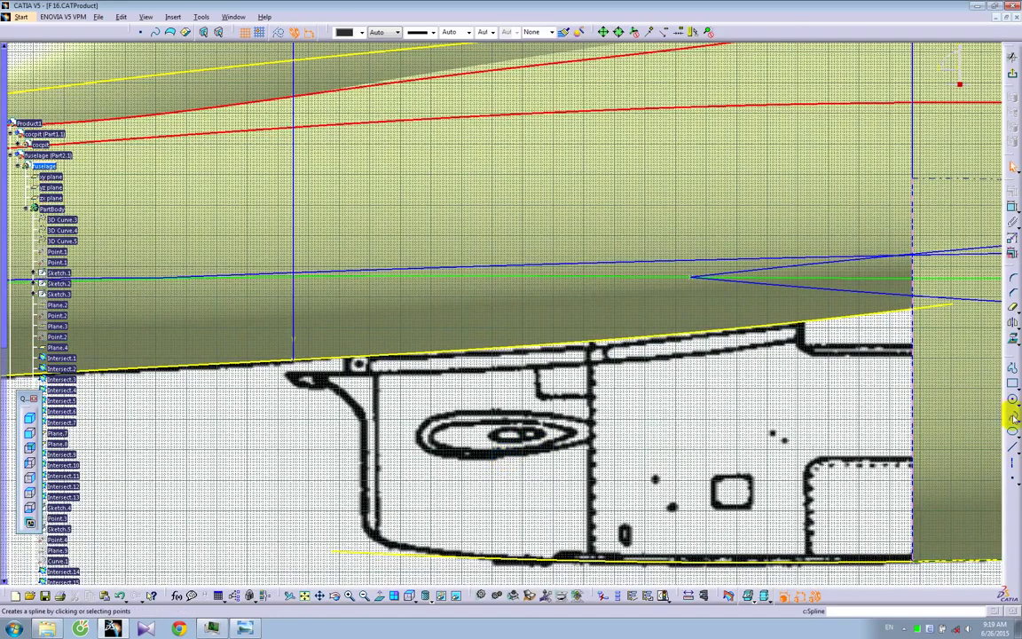
pyautogui.click(1012, 416)
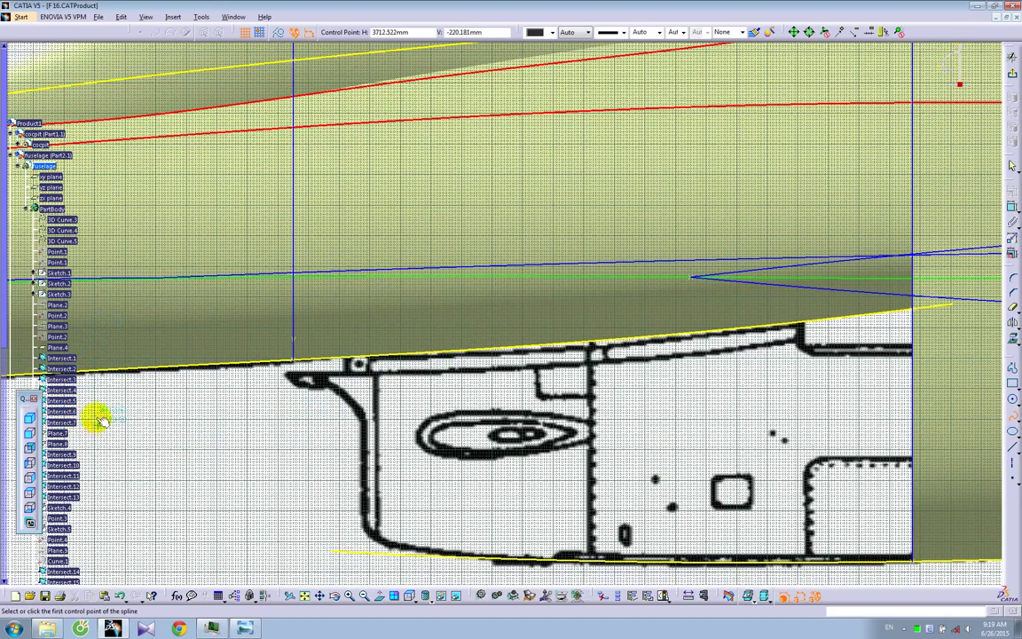
pyautogui.scroll(-10, 98, 419)
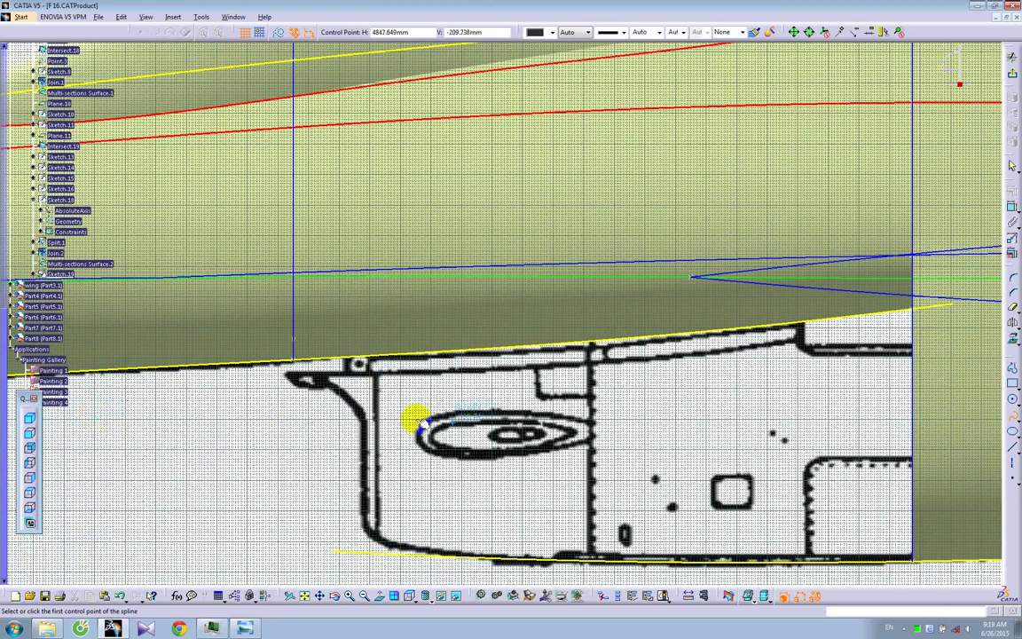
pyautogui.click(285, 376)
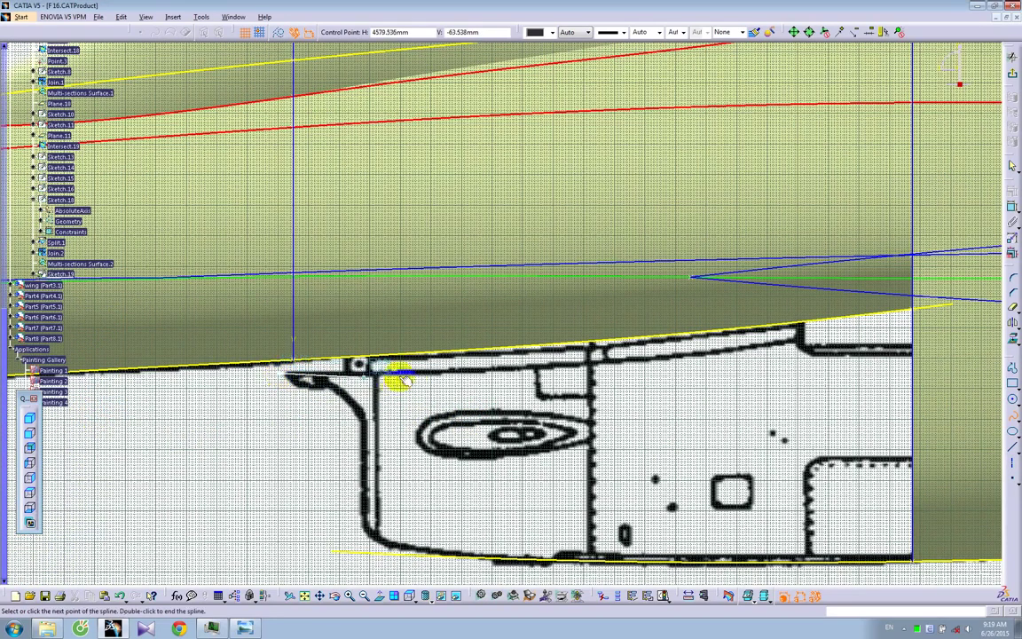
pyautogui.click(641, 359)
pyautogui.moveTo(939, 328); pyautogui.dragTo(806, 342, button='middle')
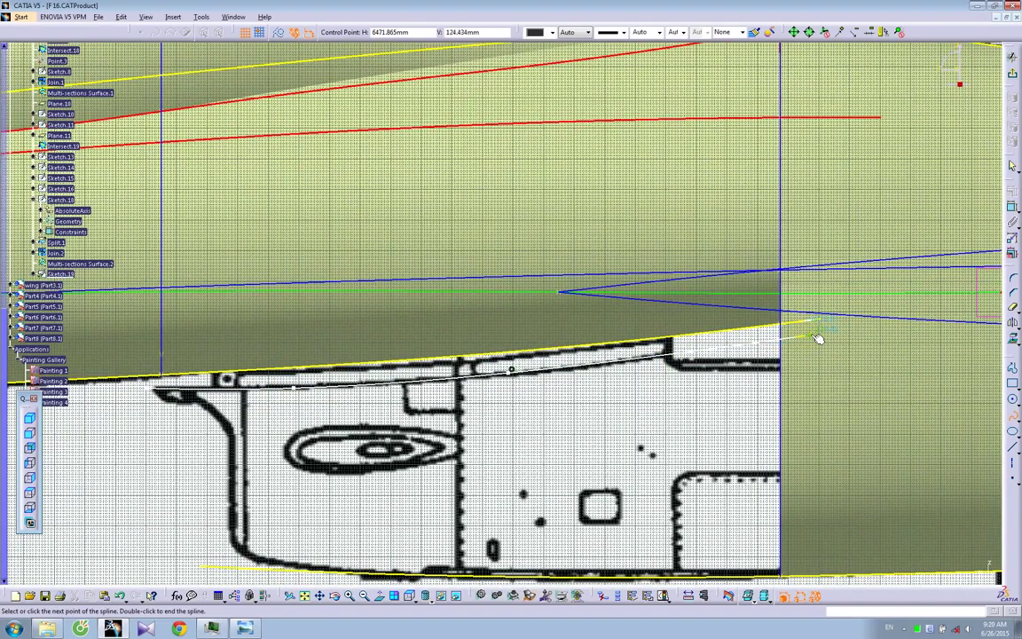
pyautogui.click(1011, 425)
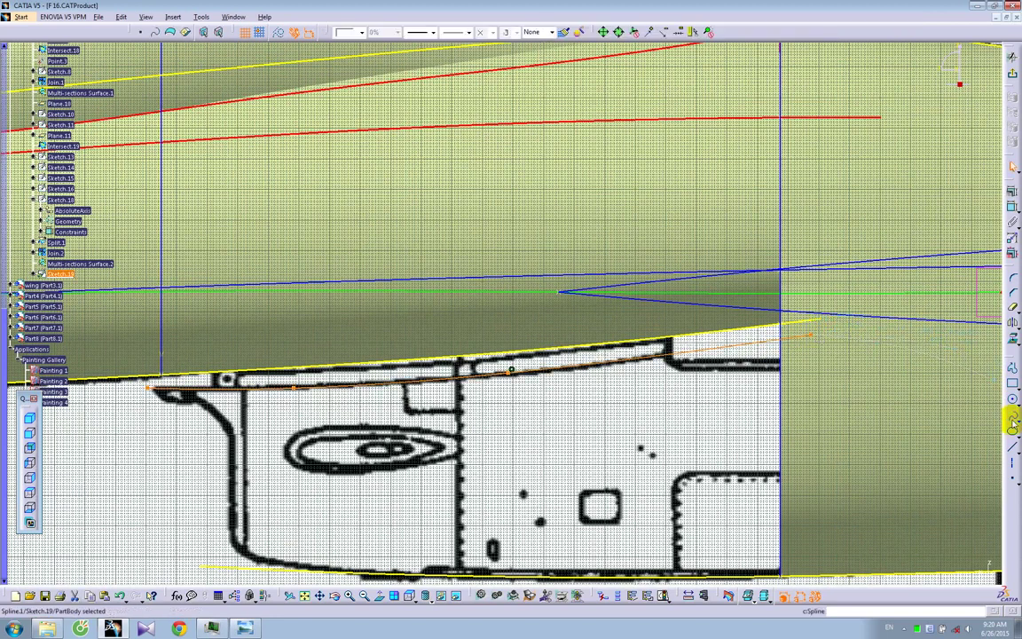
pyautogui.click(376, 424)
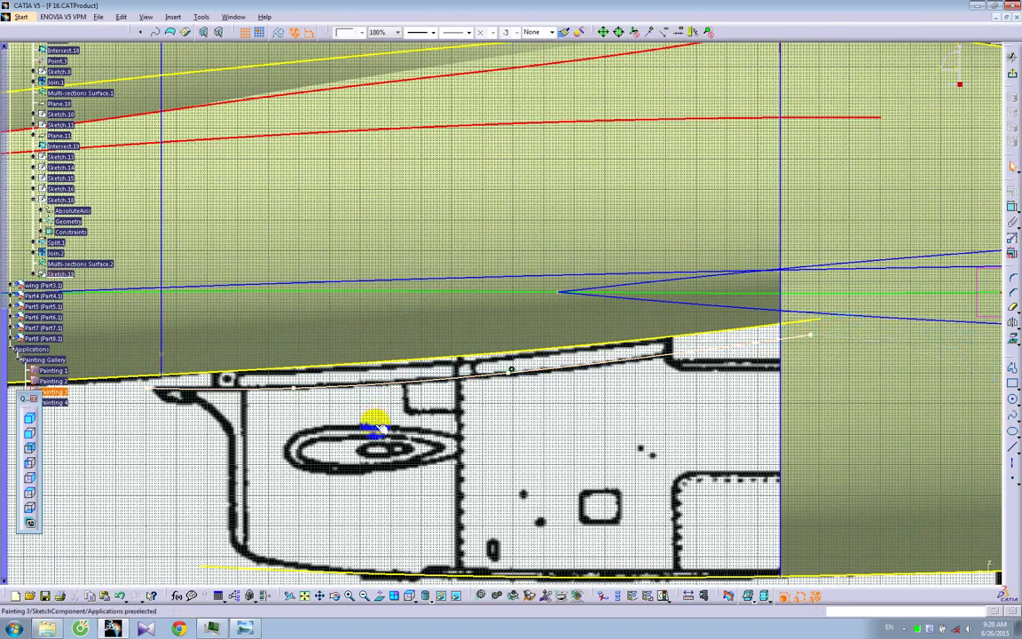
# Exit the sketch and copy the yellow fuselage profile's formatting to the new intake-top curve
pyautogui.click(1011, 73)
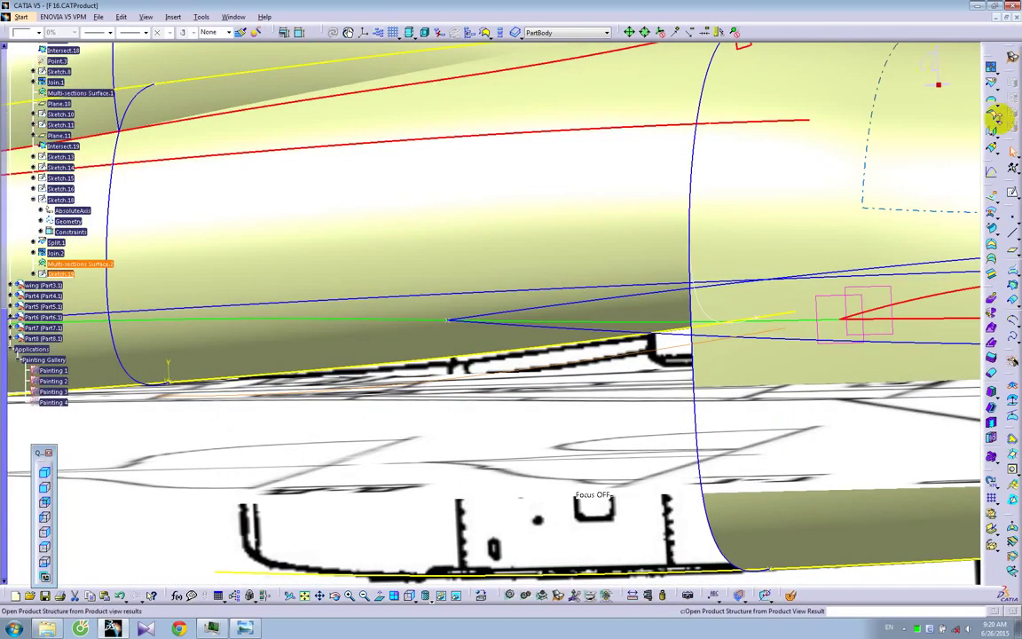
pyautogui.click(240, 33)
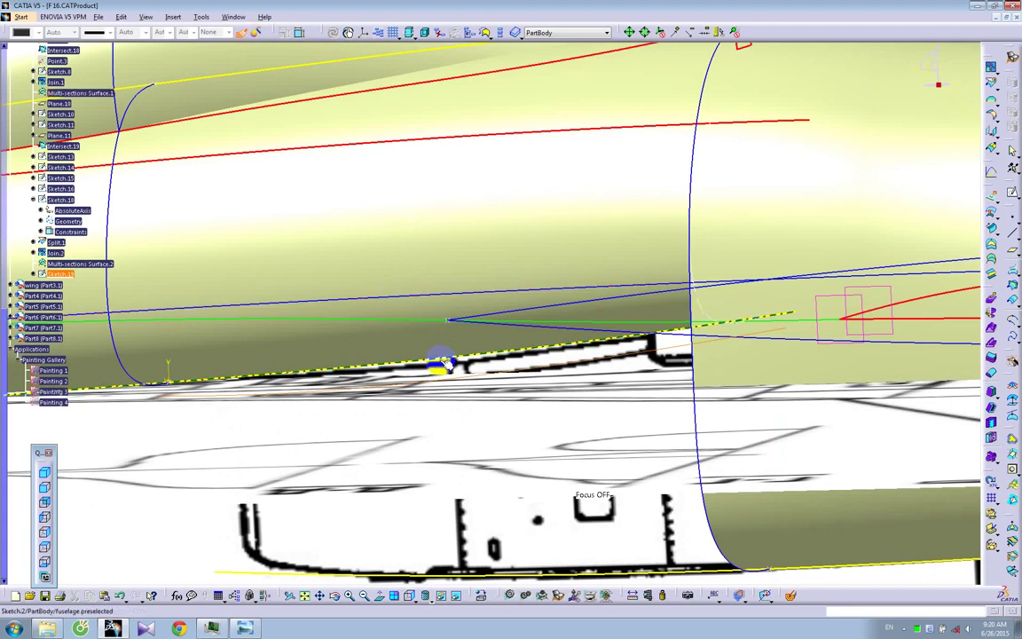
# Create a plane offset 1788 mm forward from the canopy-rear plane at the intake lip and give it the red plane formatting
pyautogui.moveTo(383, 420); pyautogui.dragTo(438, 327, button='middle')
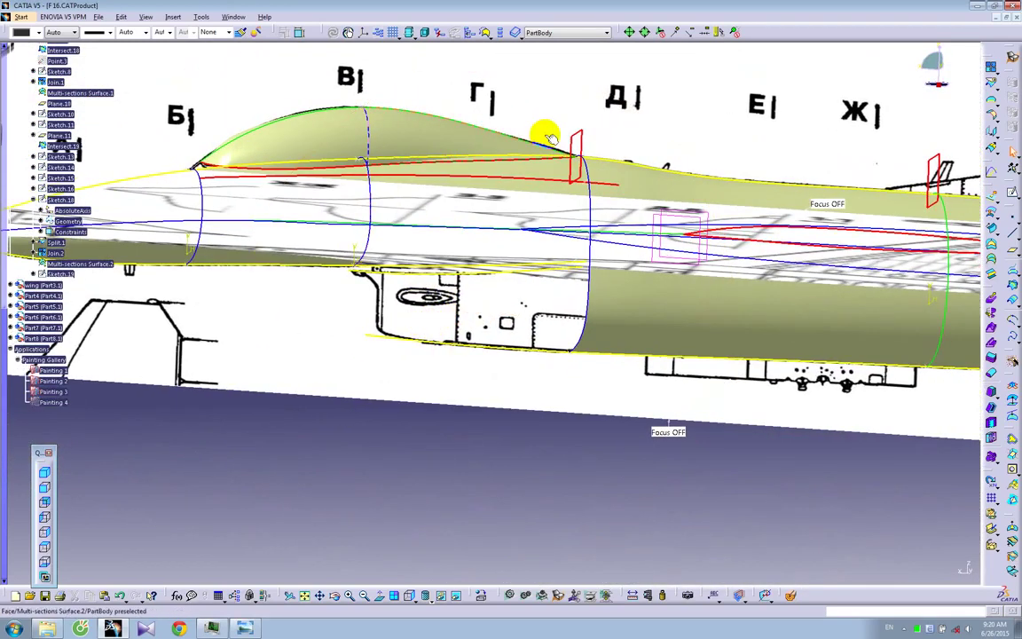
pyautogui.click(581, 135)
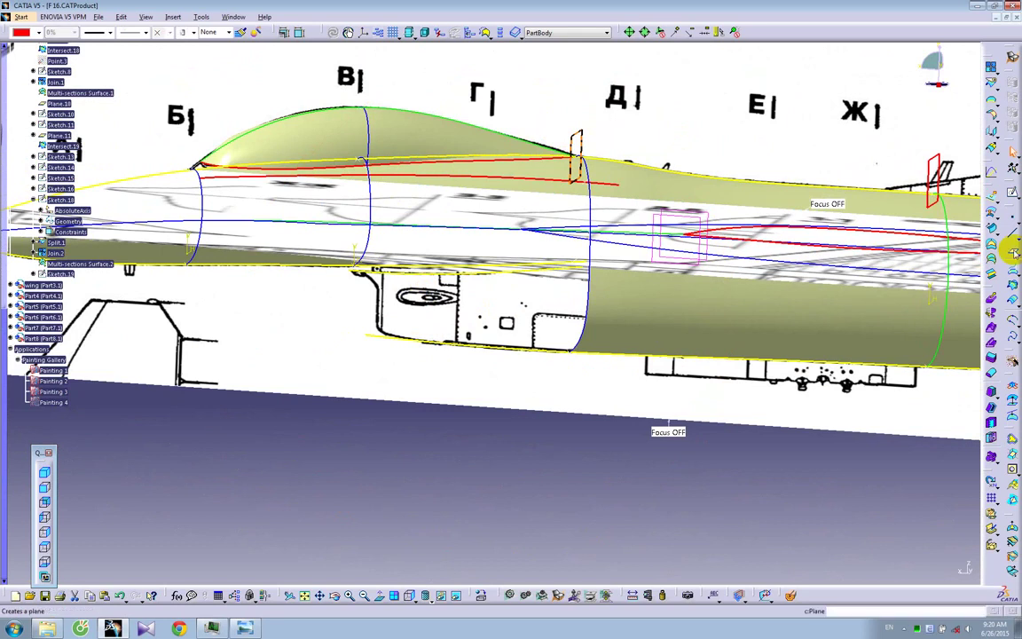
pyautogui.click(1013, 251)
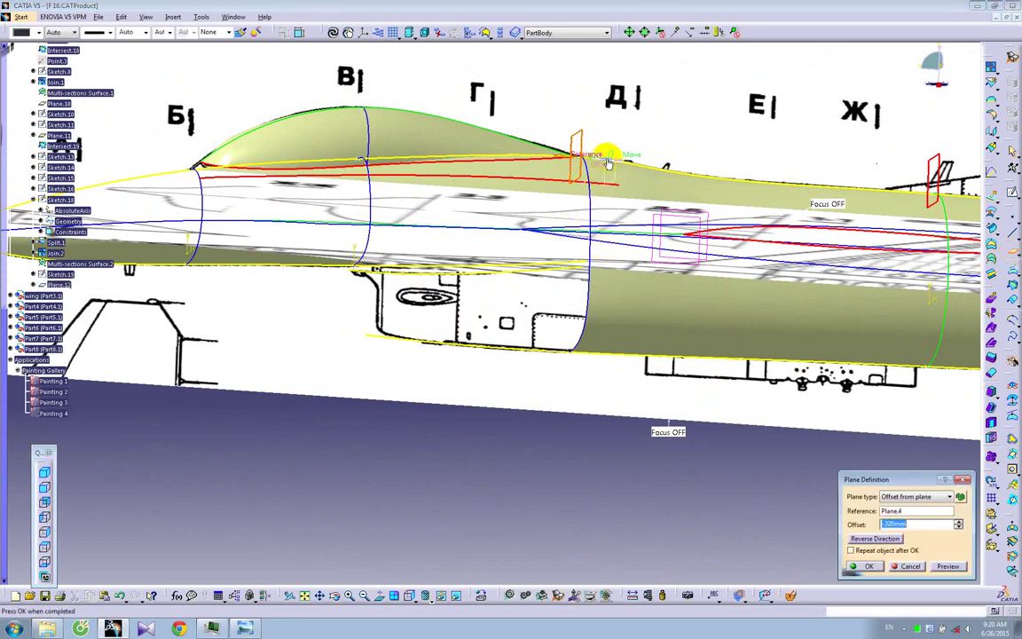
pyautogui.moveTo(610, 165); pyautogui.dragTo(492, 157)
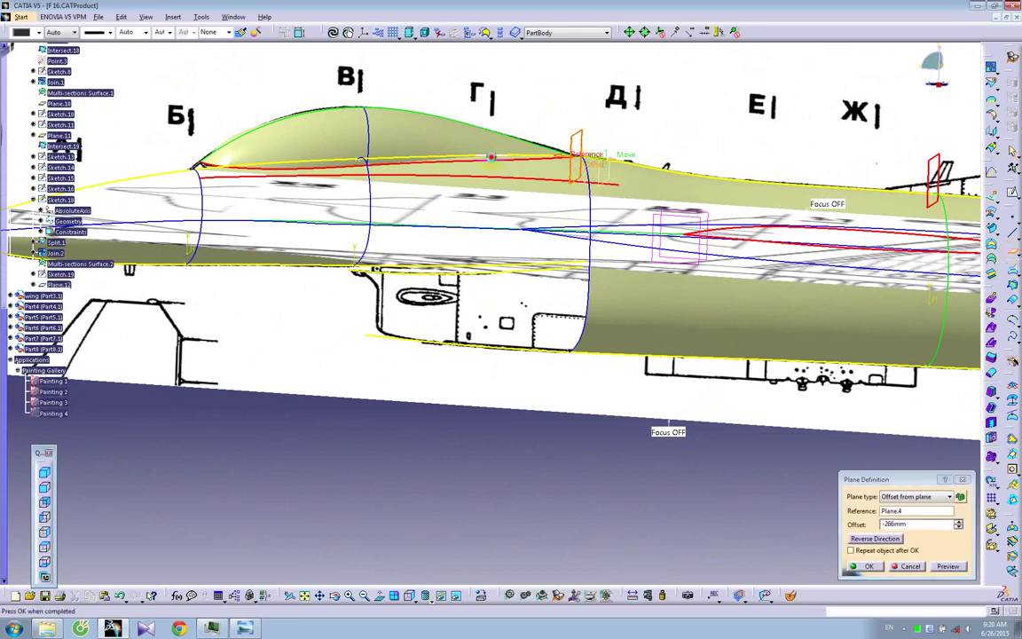
pyautogui.click(44, 531)
pyautogui.moveTo(428, 154); pyautogui.dragTo(439, 391)
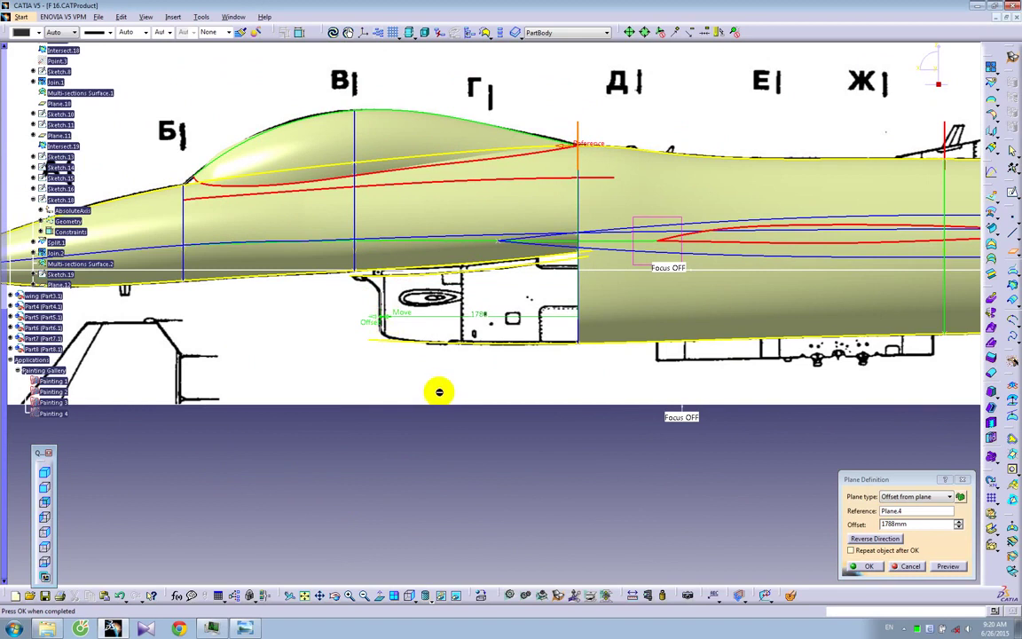
pyautogui.click(870, 567)
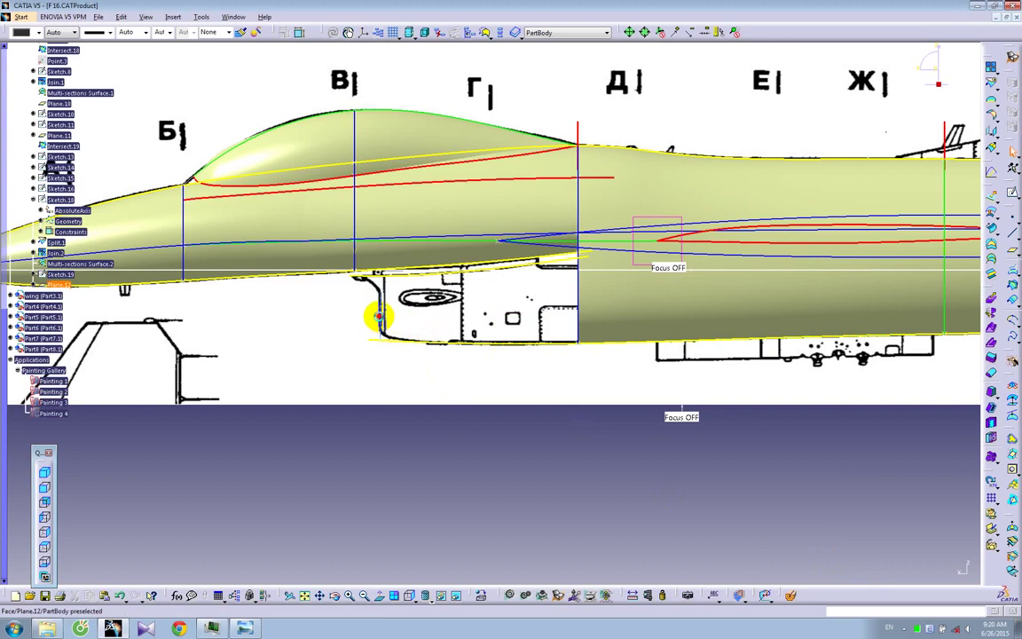
pyautogui.click(239, 32)
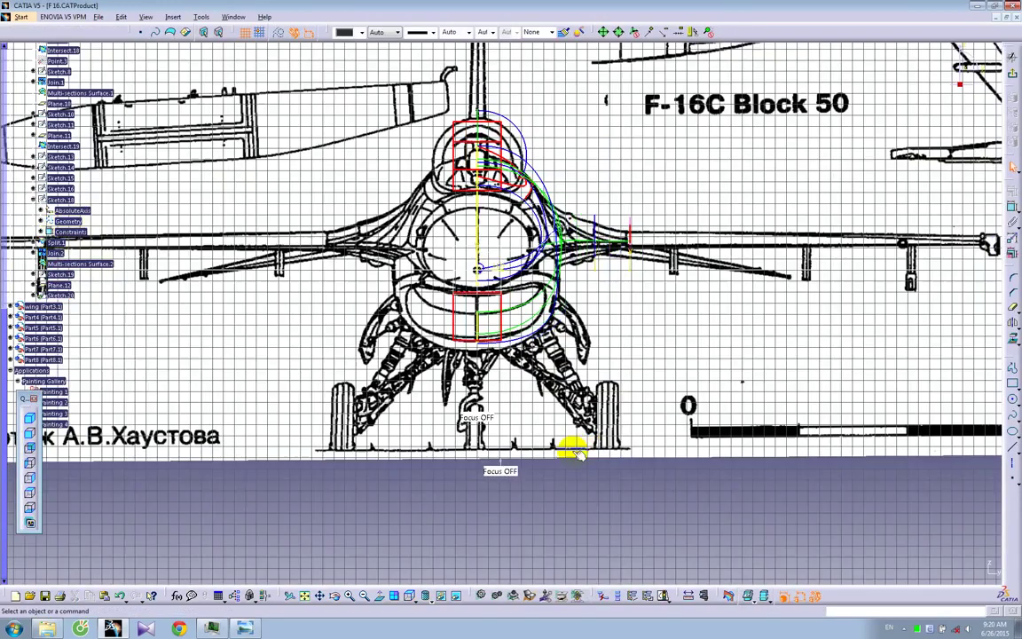
# Sketch on the intake-lip plane and draw a five-point spline tracing the opening's upper edge from the centreline around its outer corner
pyautogui.moveTo(570, 436); pyautogui.dragTo(569, 319, button='middle')
pyautogui.moveTo(479, 356); pyautogui.dragTo(479, 368, button='middle')
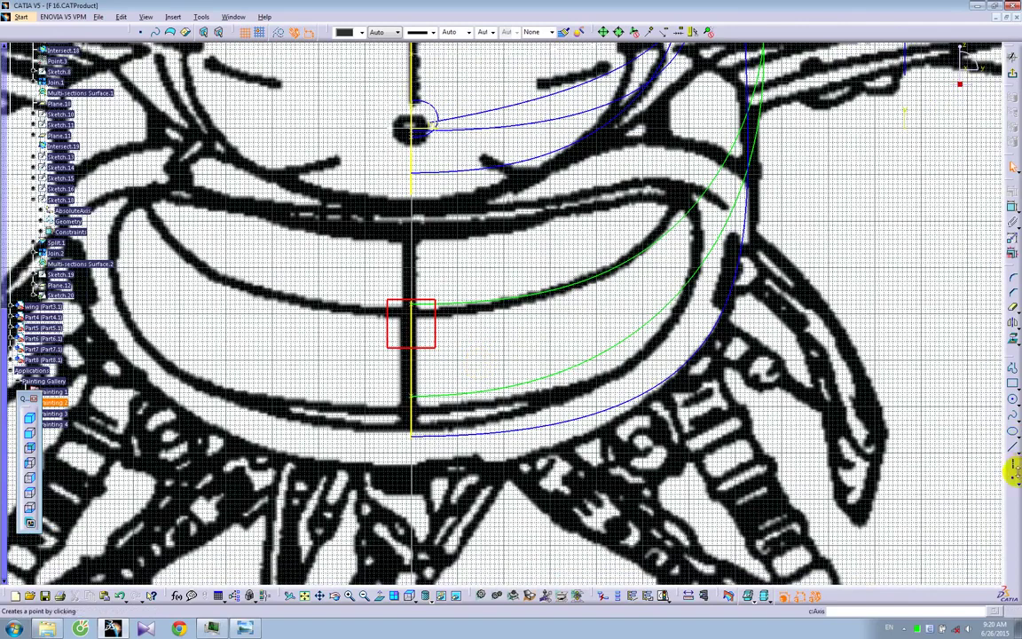
pyautogui.click(1013, 415)
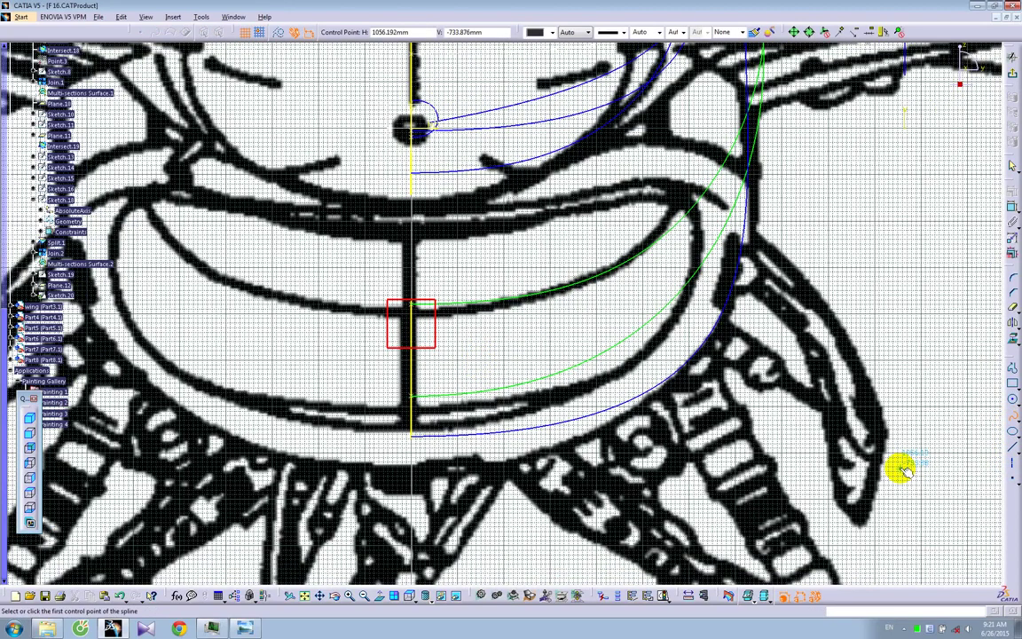
pyautogui.click(417, 232)
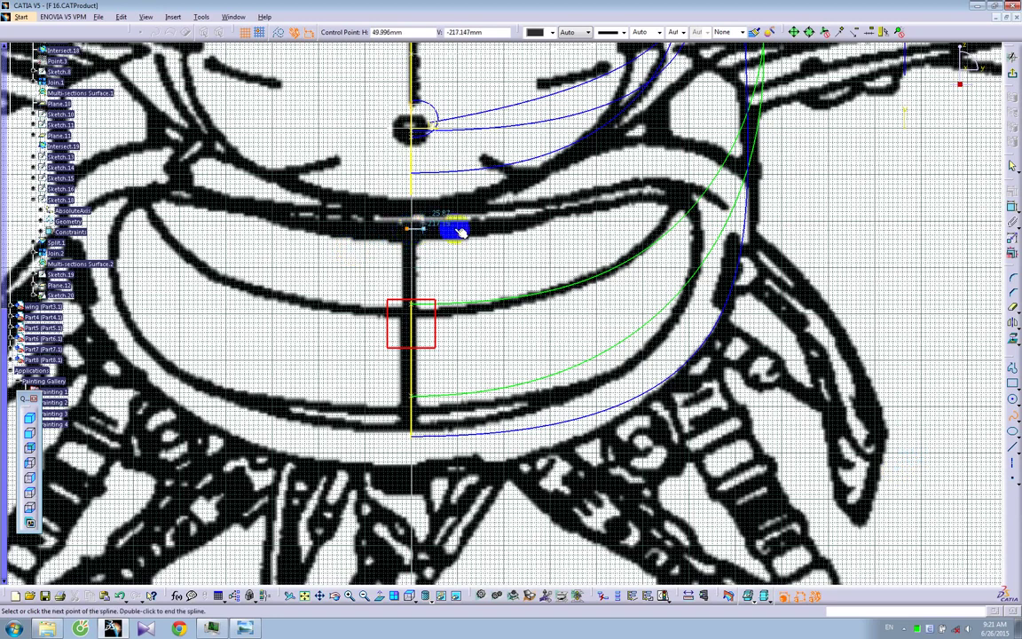
pyautogui.click(514, 222)
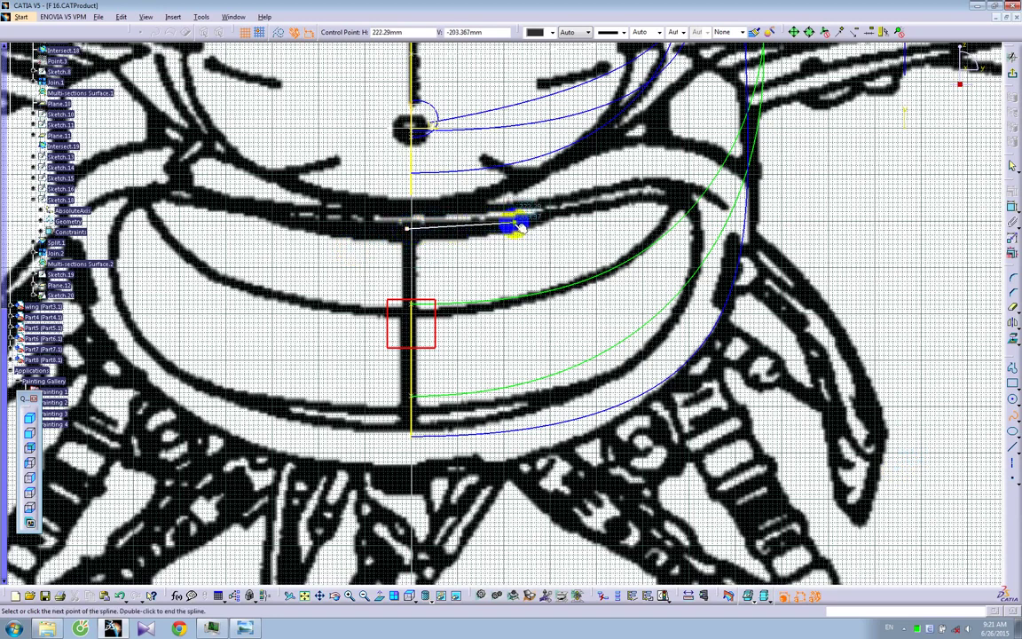
pyautogui.click(612, 202)
pyautogui.click(676, 194)
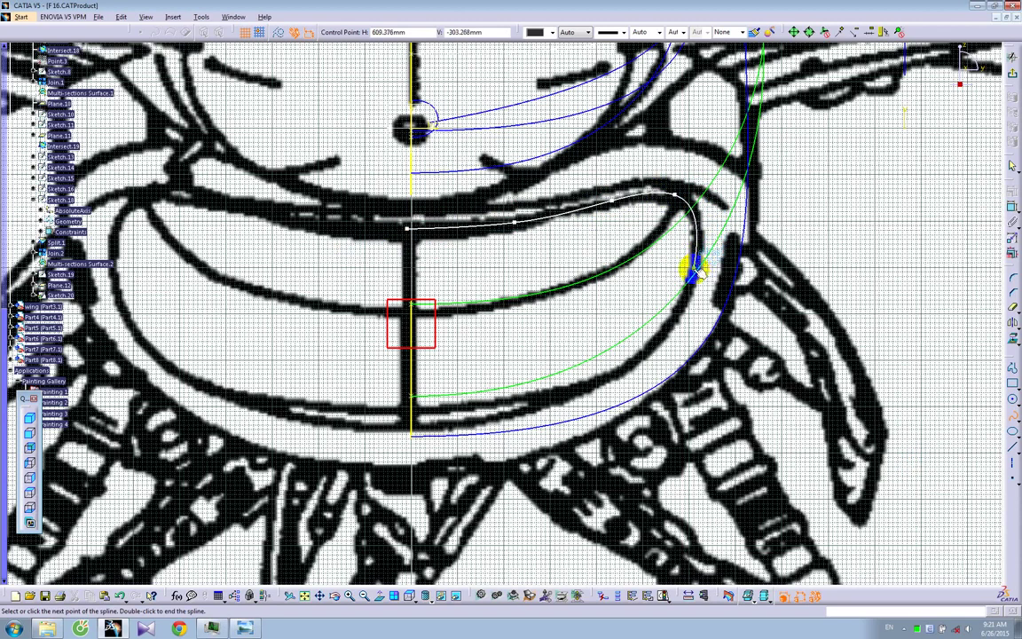
pyautogui.click(694, 268)
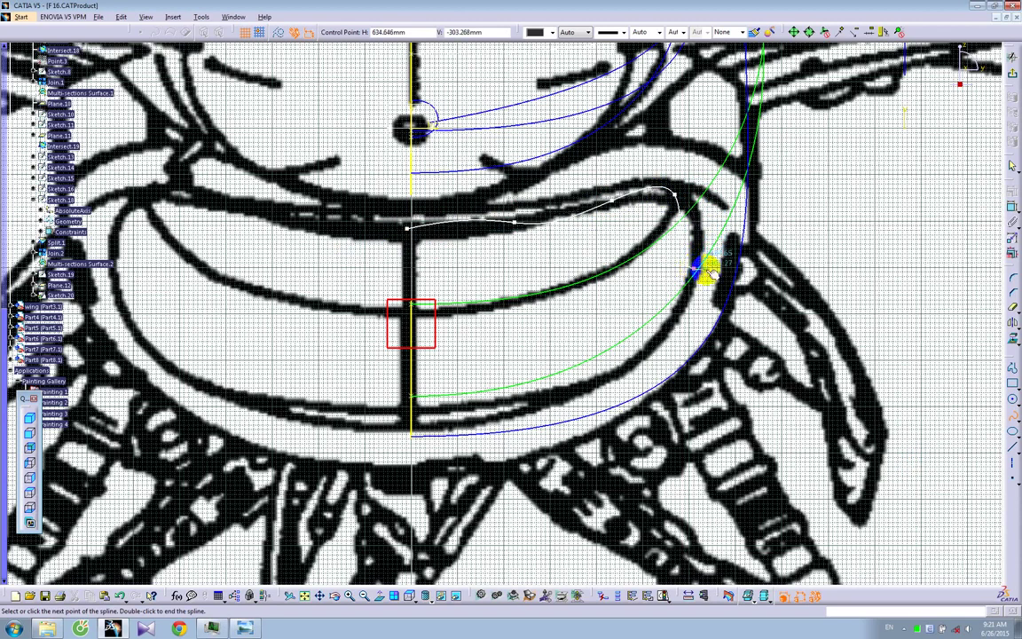
pyautogui.doubleClick(709, 271)
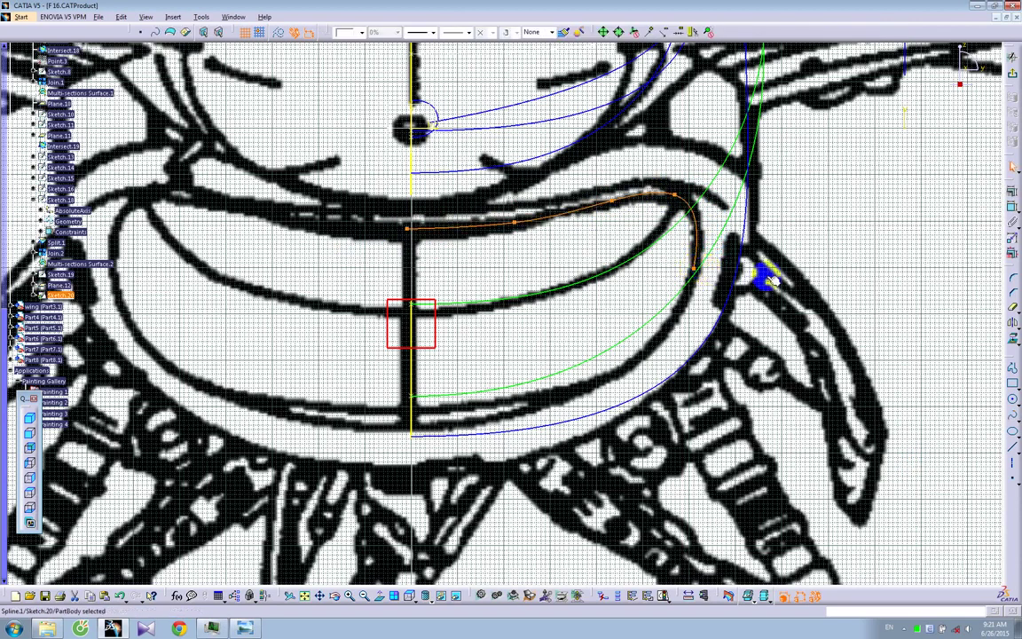
# Draw a second spline from the upper spline's outer end along the intake opening's lower edge towards the centreline
pyautogui.click(1012, 414)
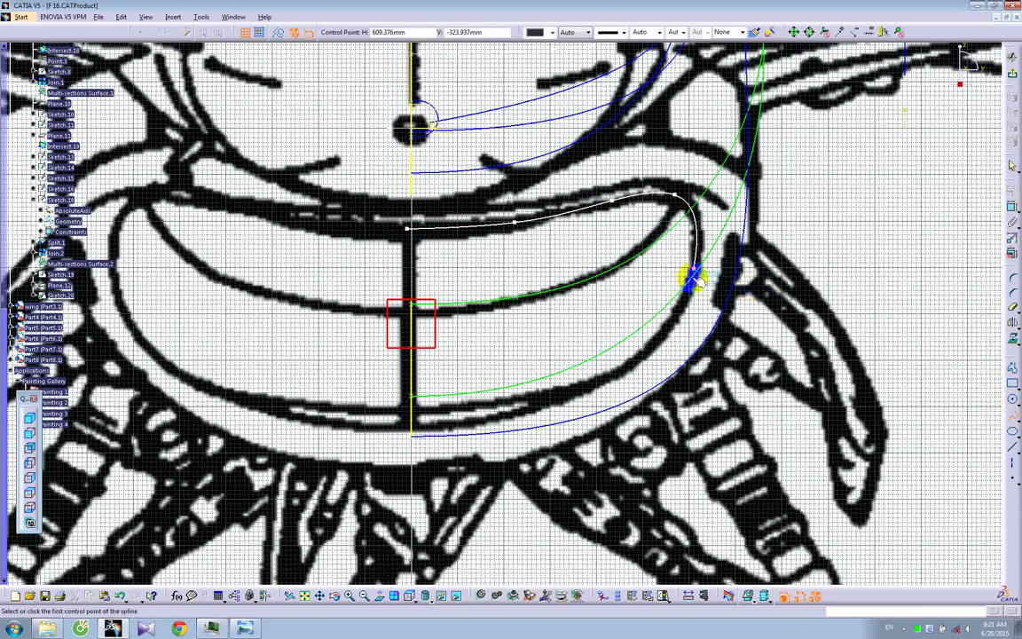
pyautogui.click(696, 268)
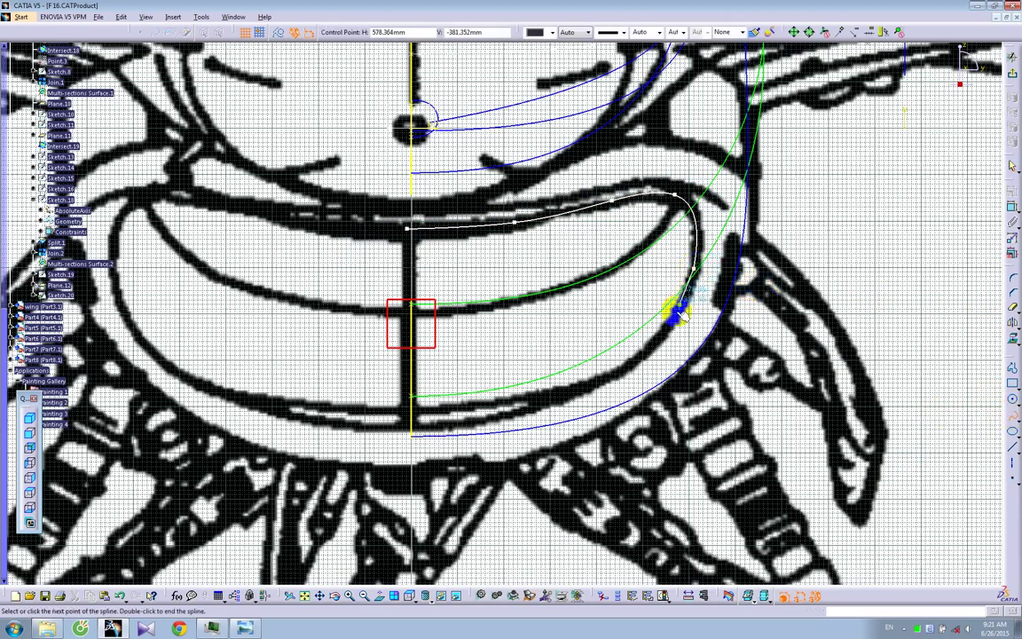
pyautogui.click(658, 345)
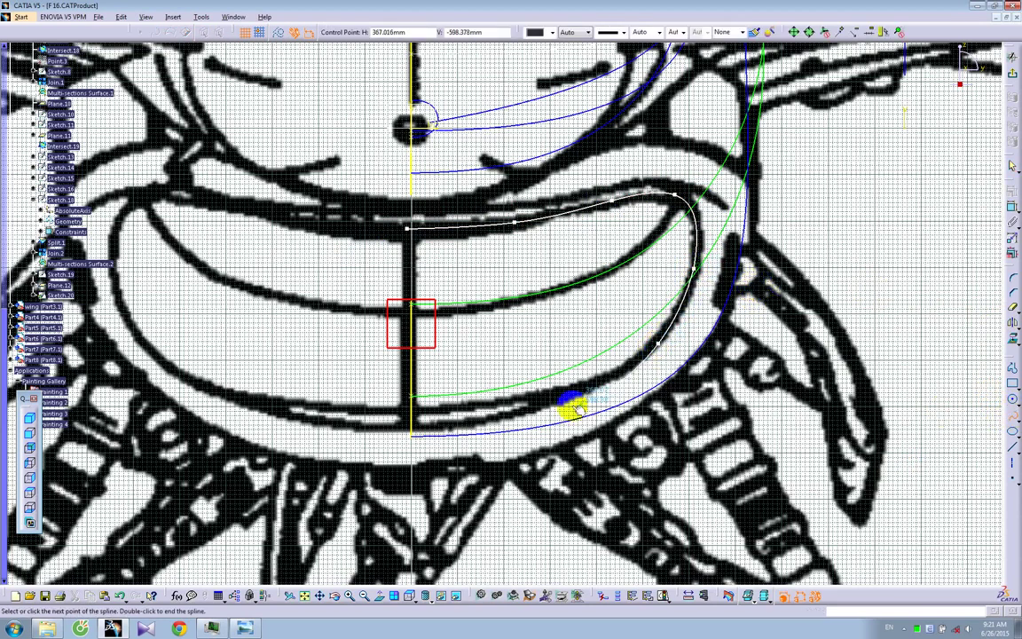